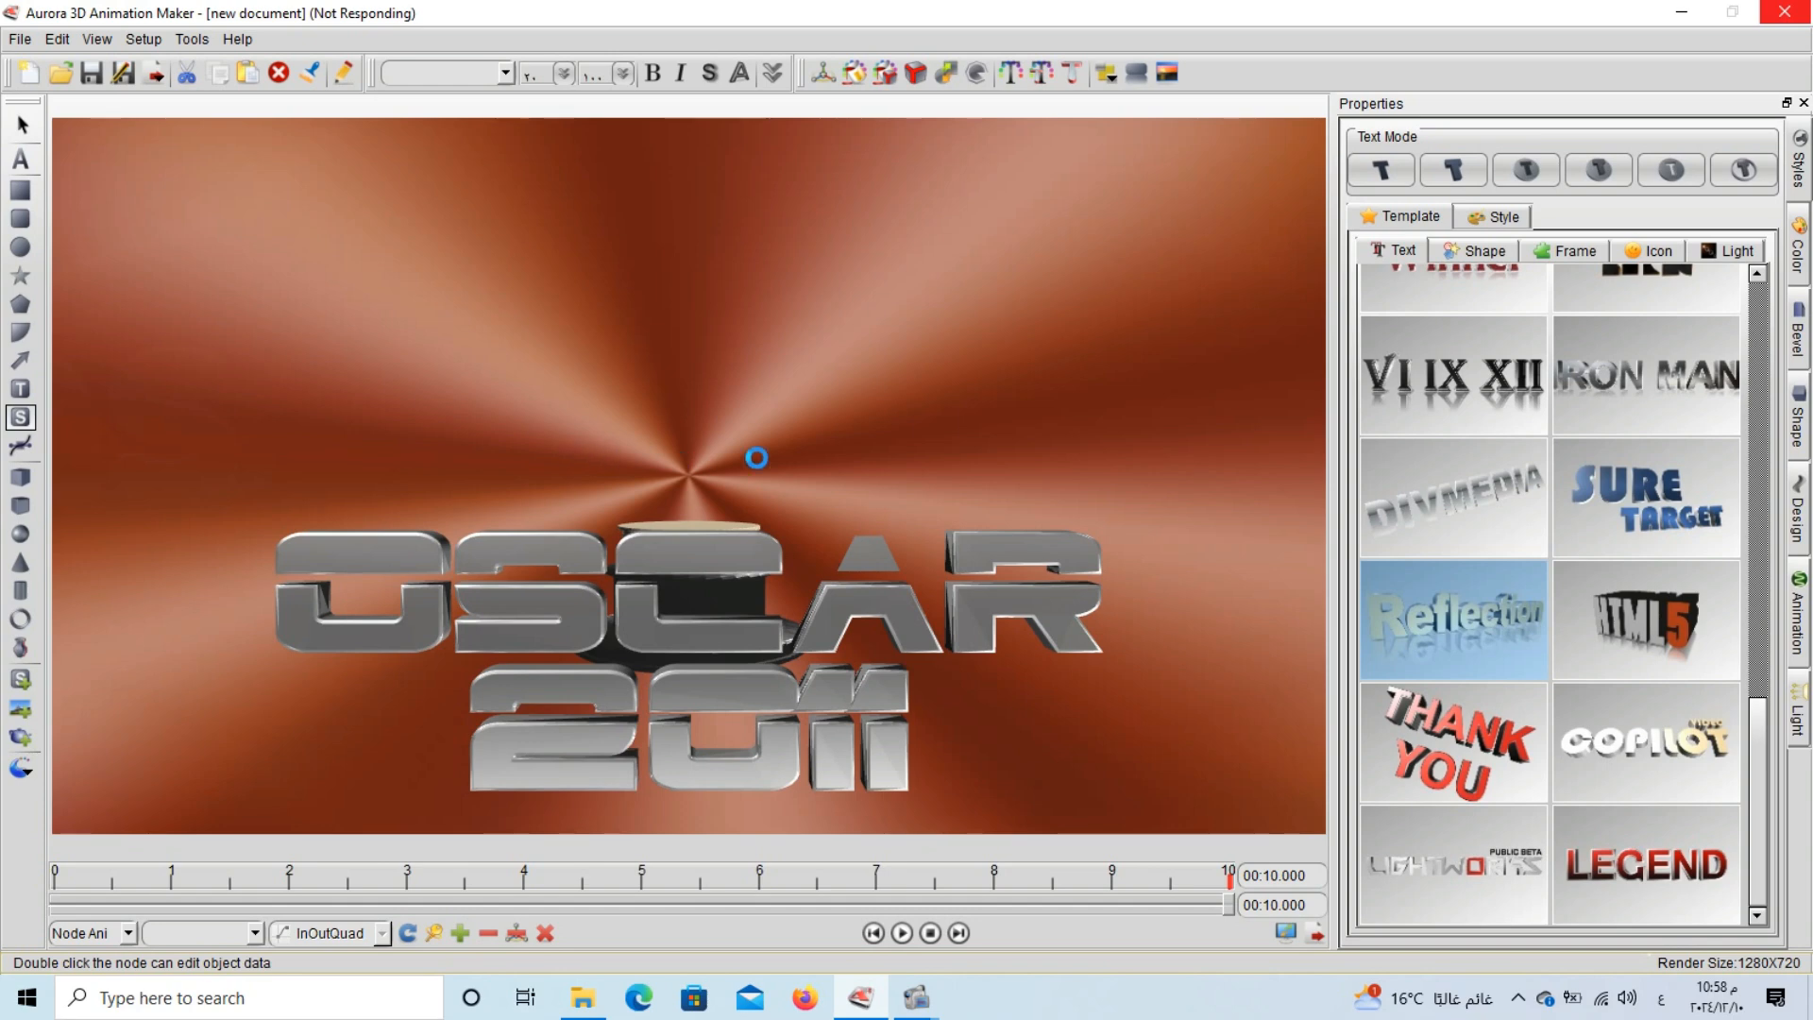
Browse the Traffic, Life Tool, Symbol and Flow Chart categories of the SVG shape library.
scroll(831, 513, down, 5)
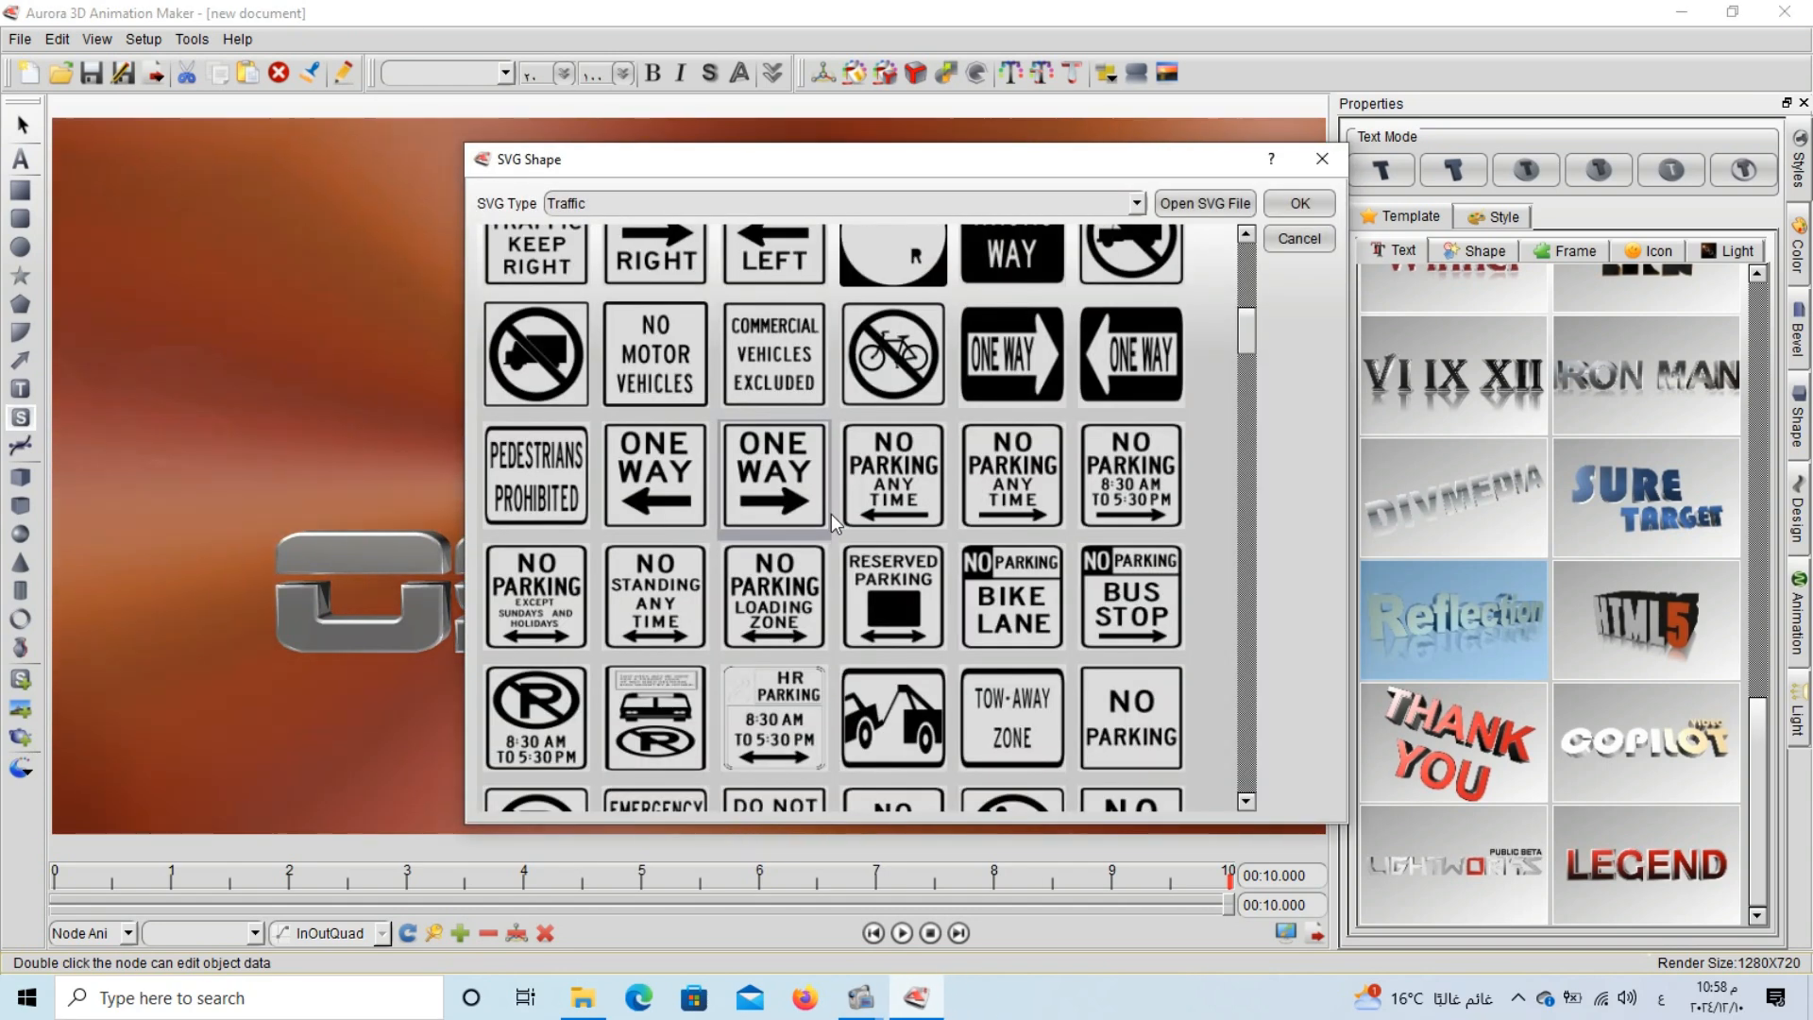
scroll(830, 514, down, 20)
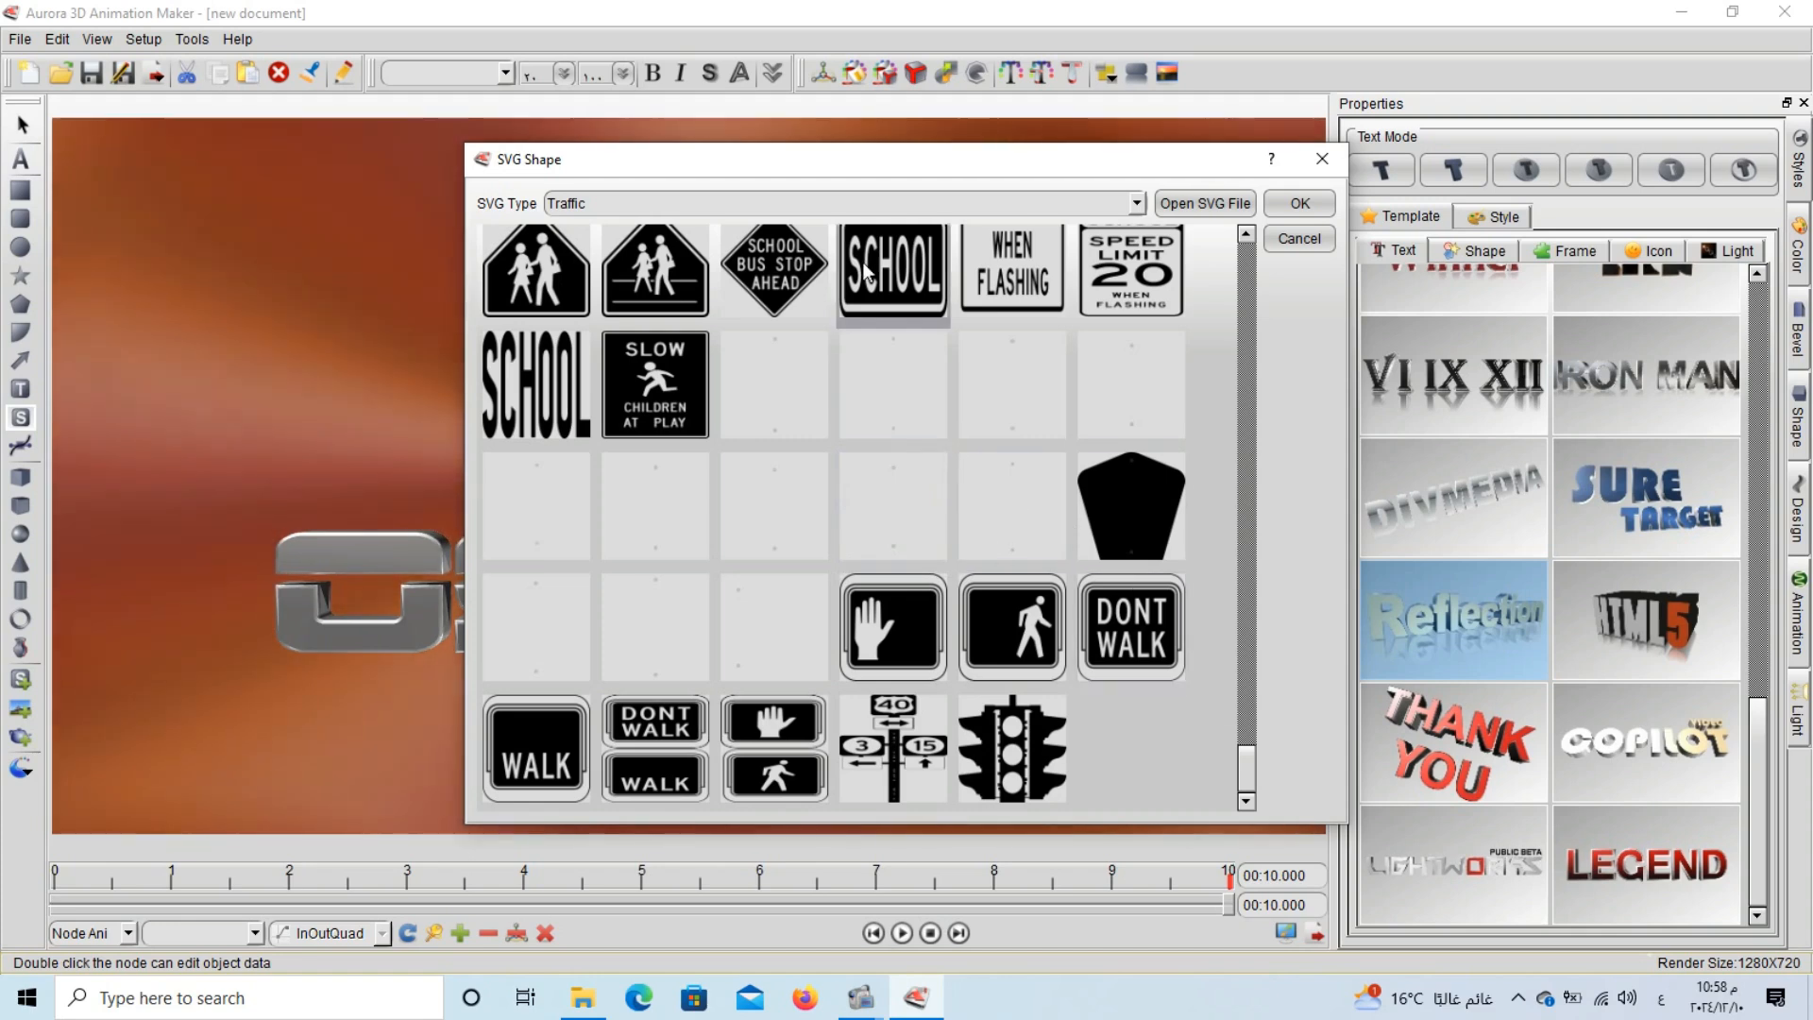
scroll(1025, 425, up, 15)
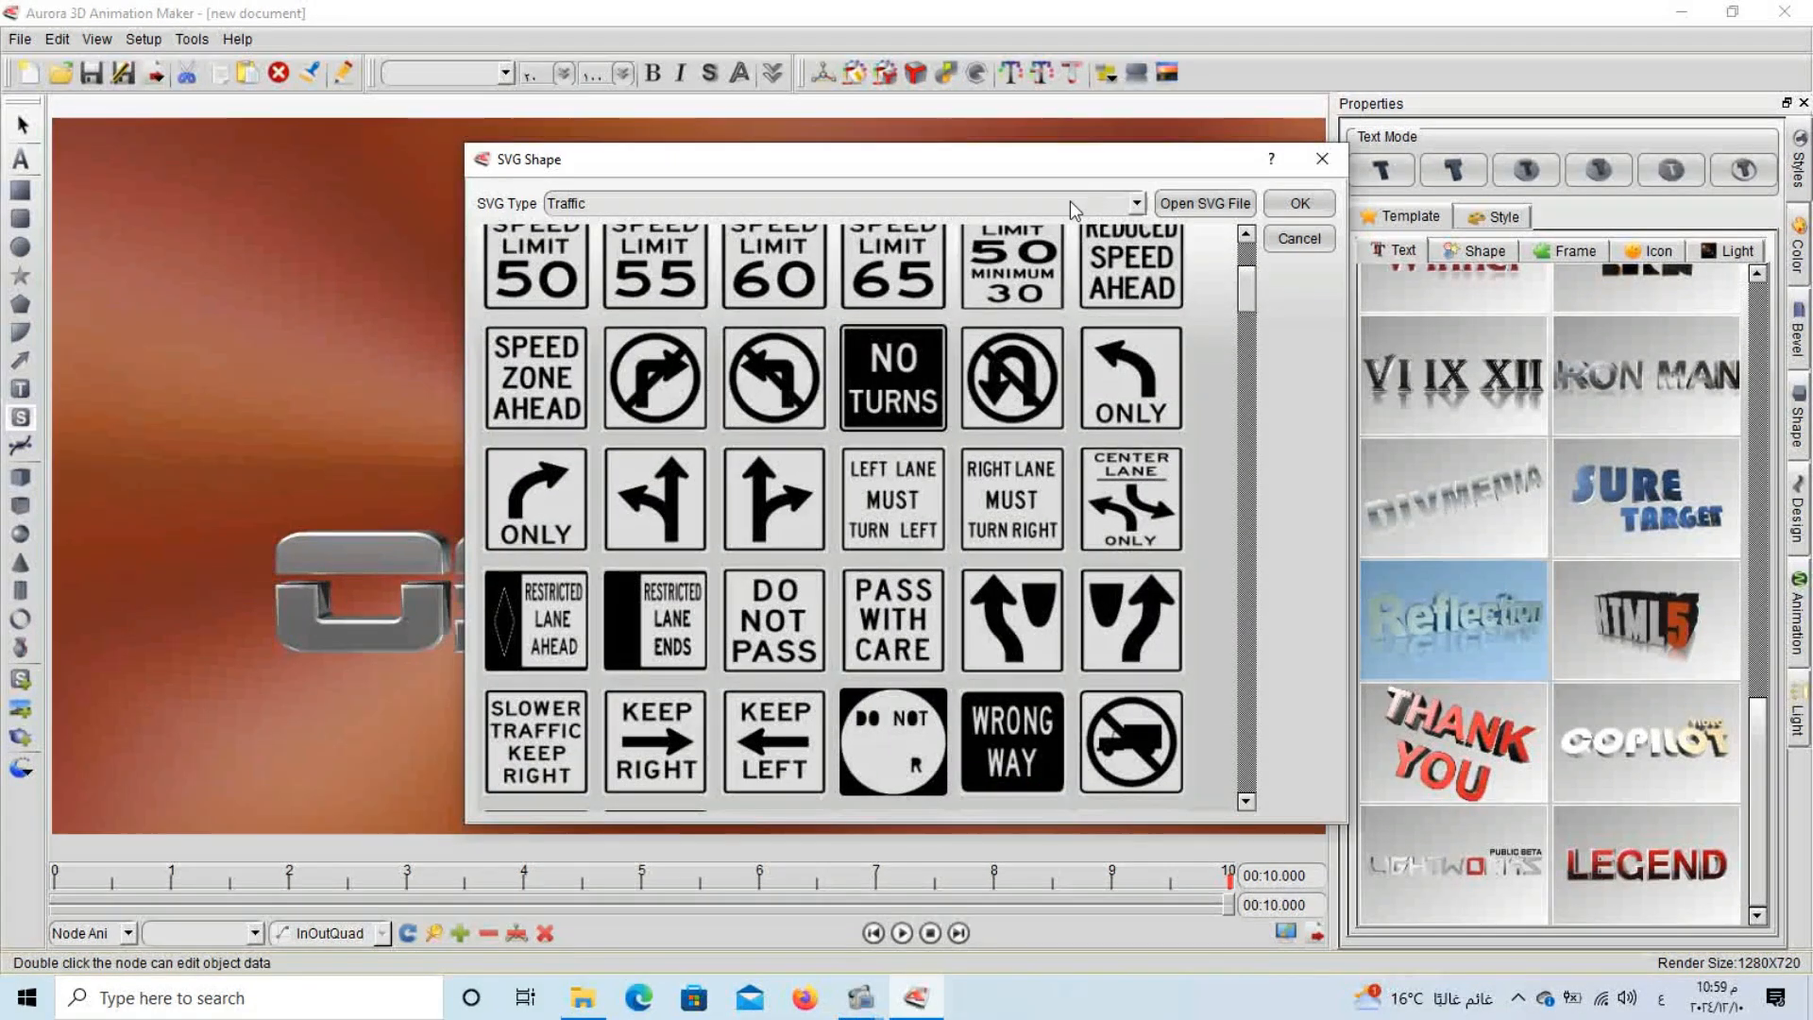
click(1069, 203)
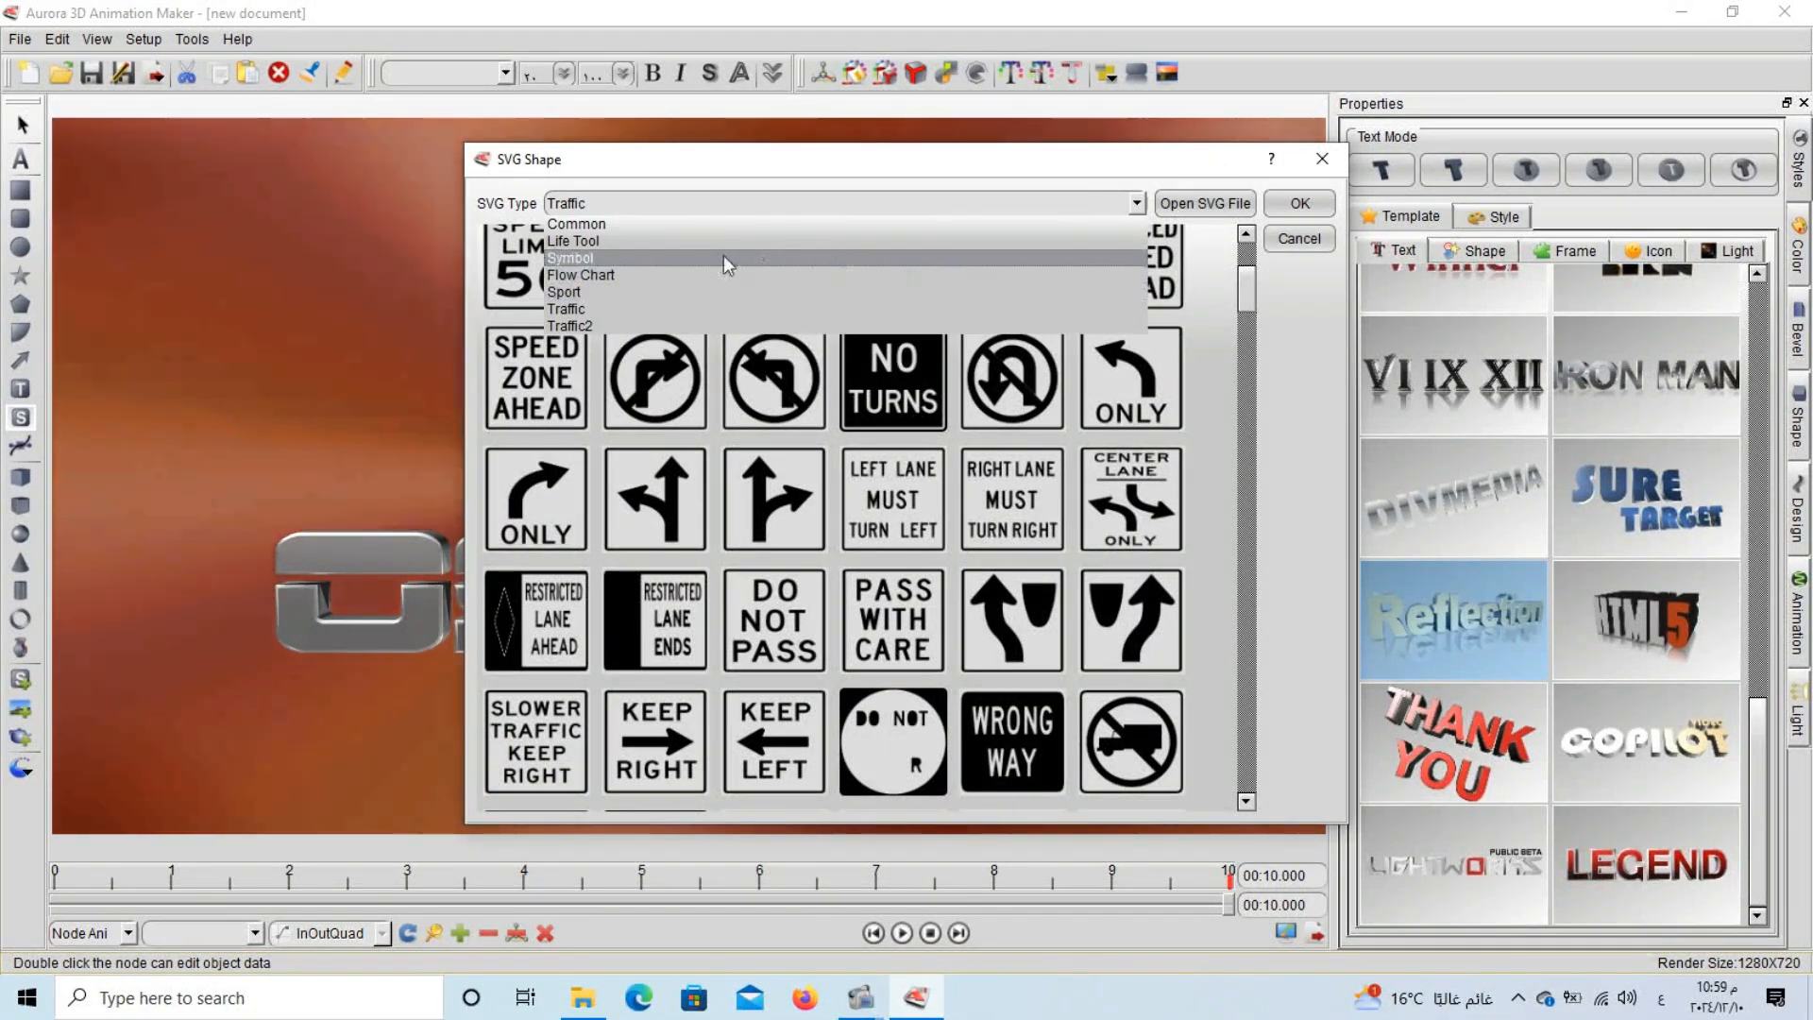
click(644, 244)
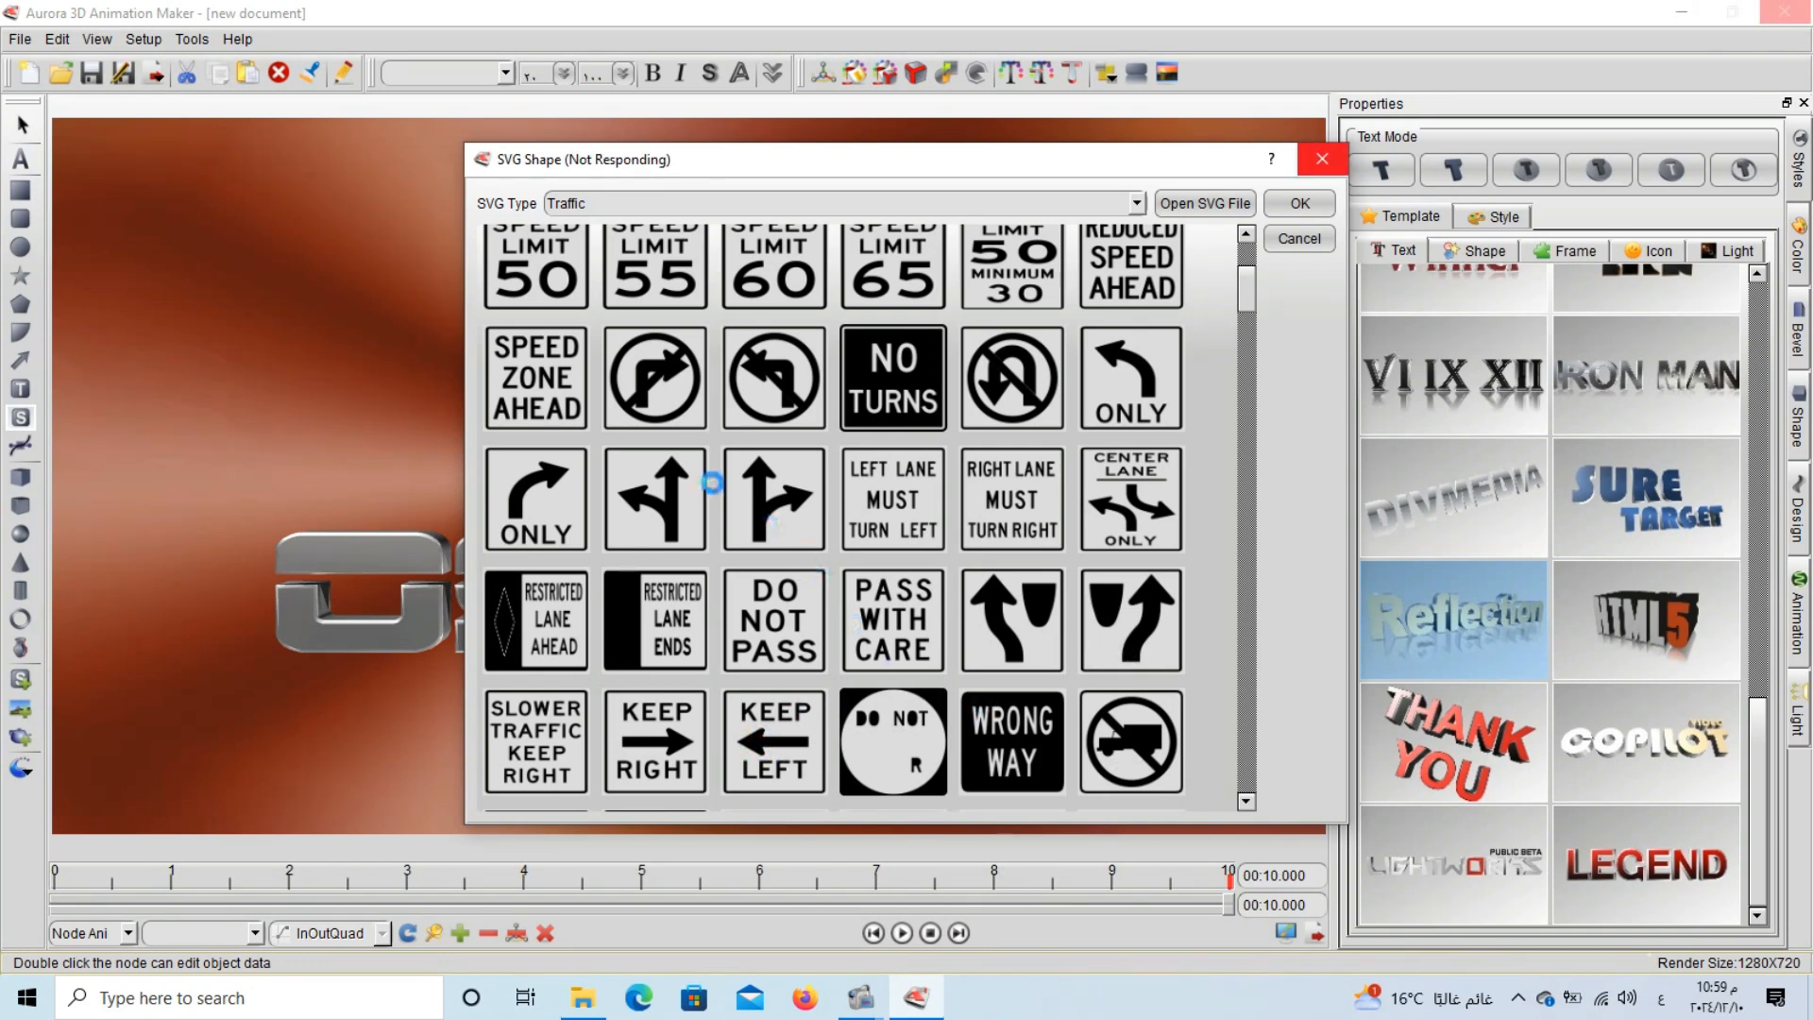
scroll(718, 400, down, 12)
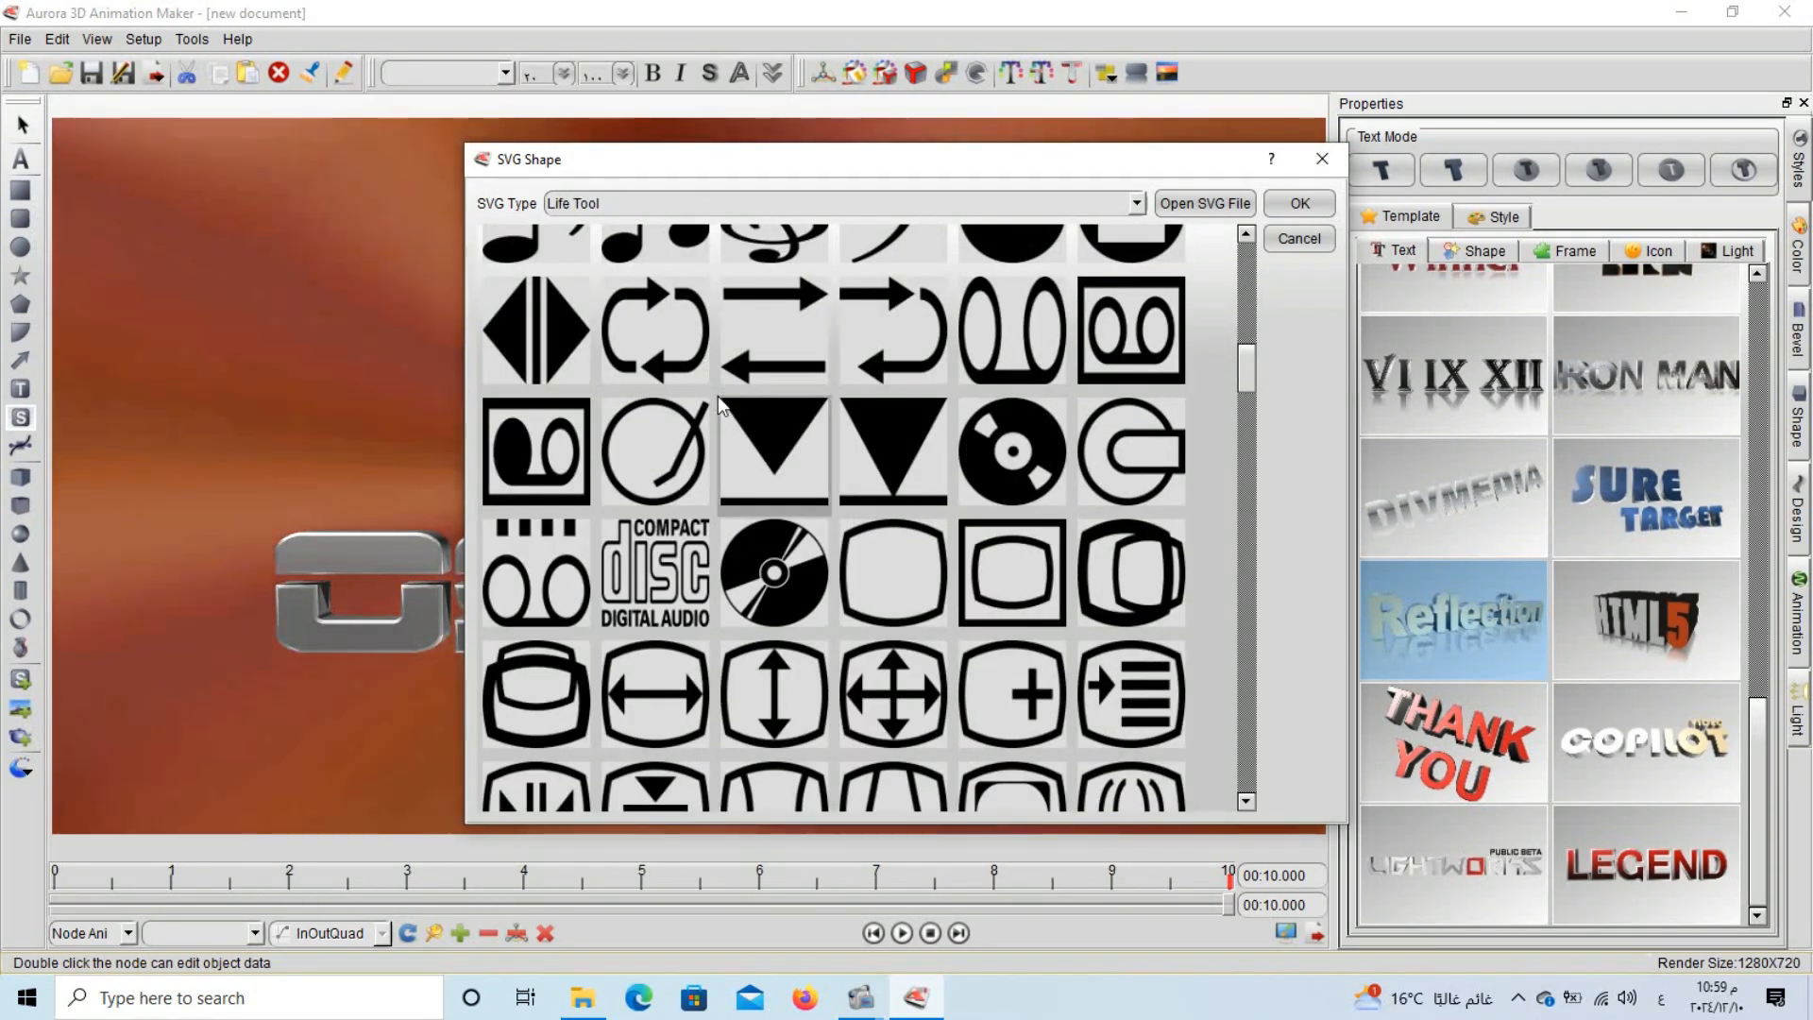
scroll(732, 420, down, 15)
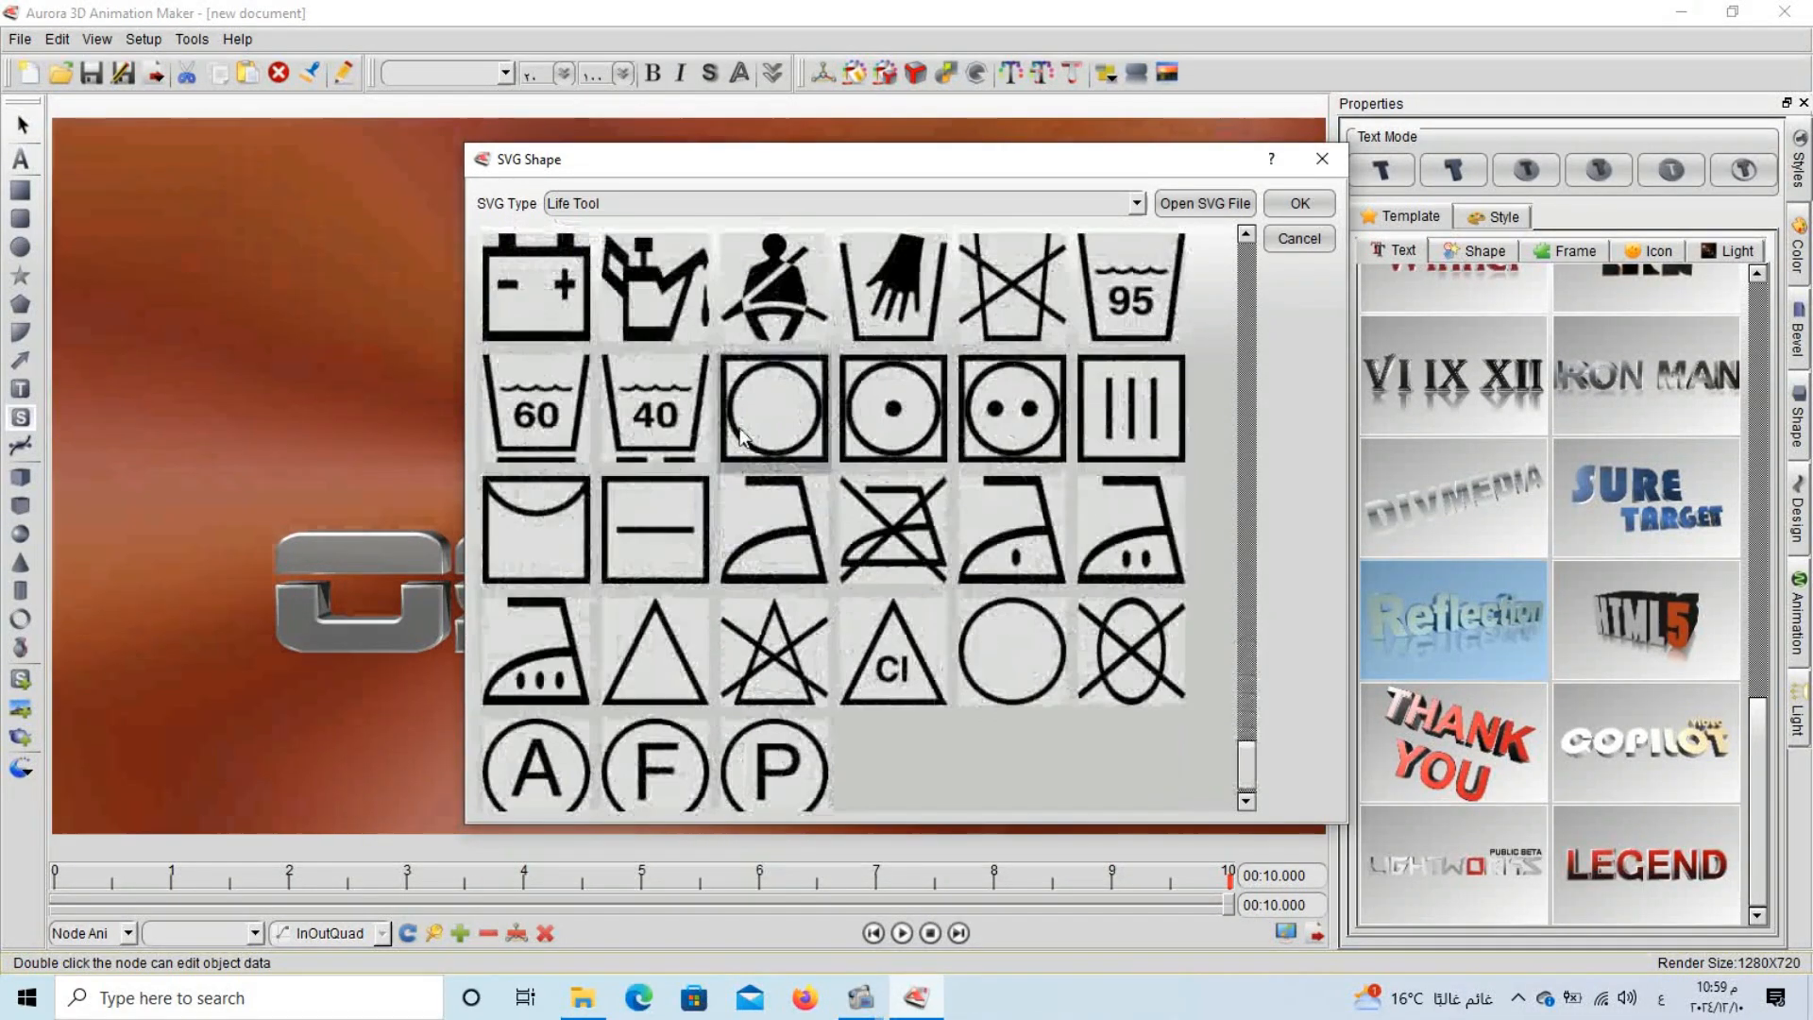
scroll(736, 397, up, 15)
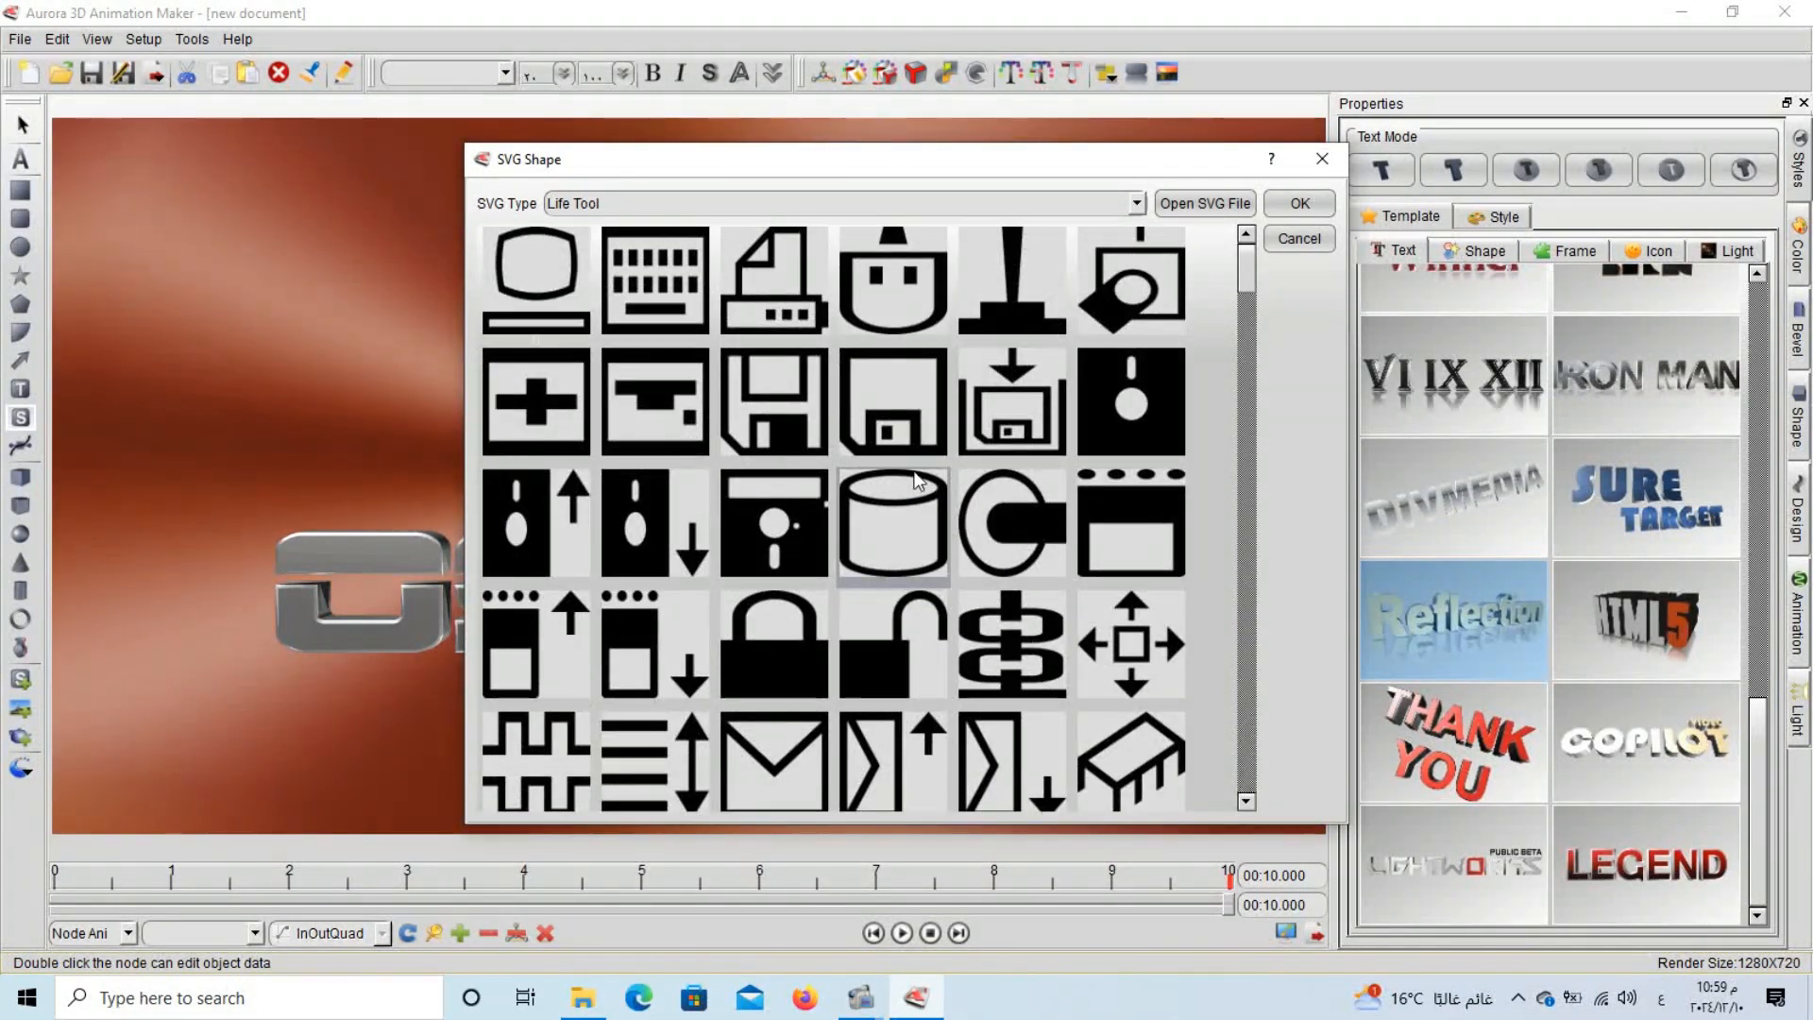
click(914, 203)
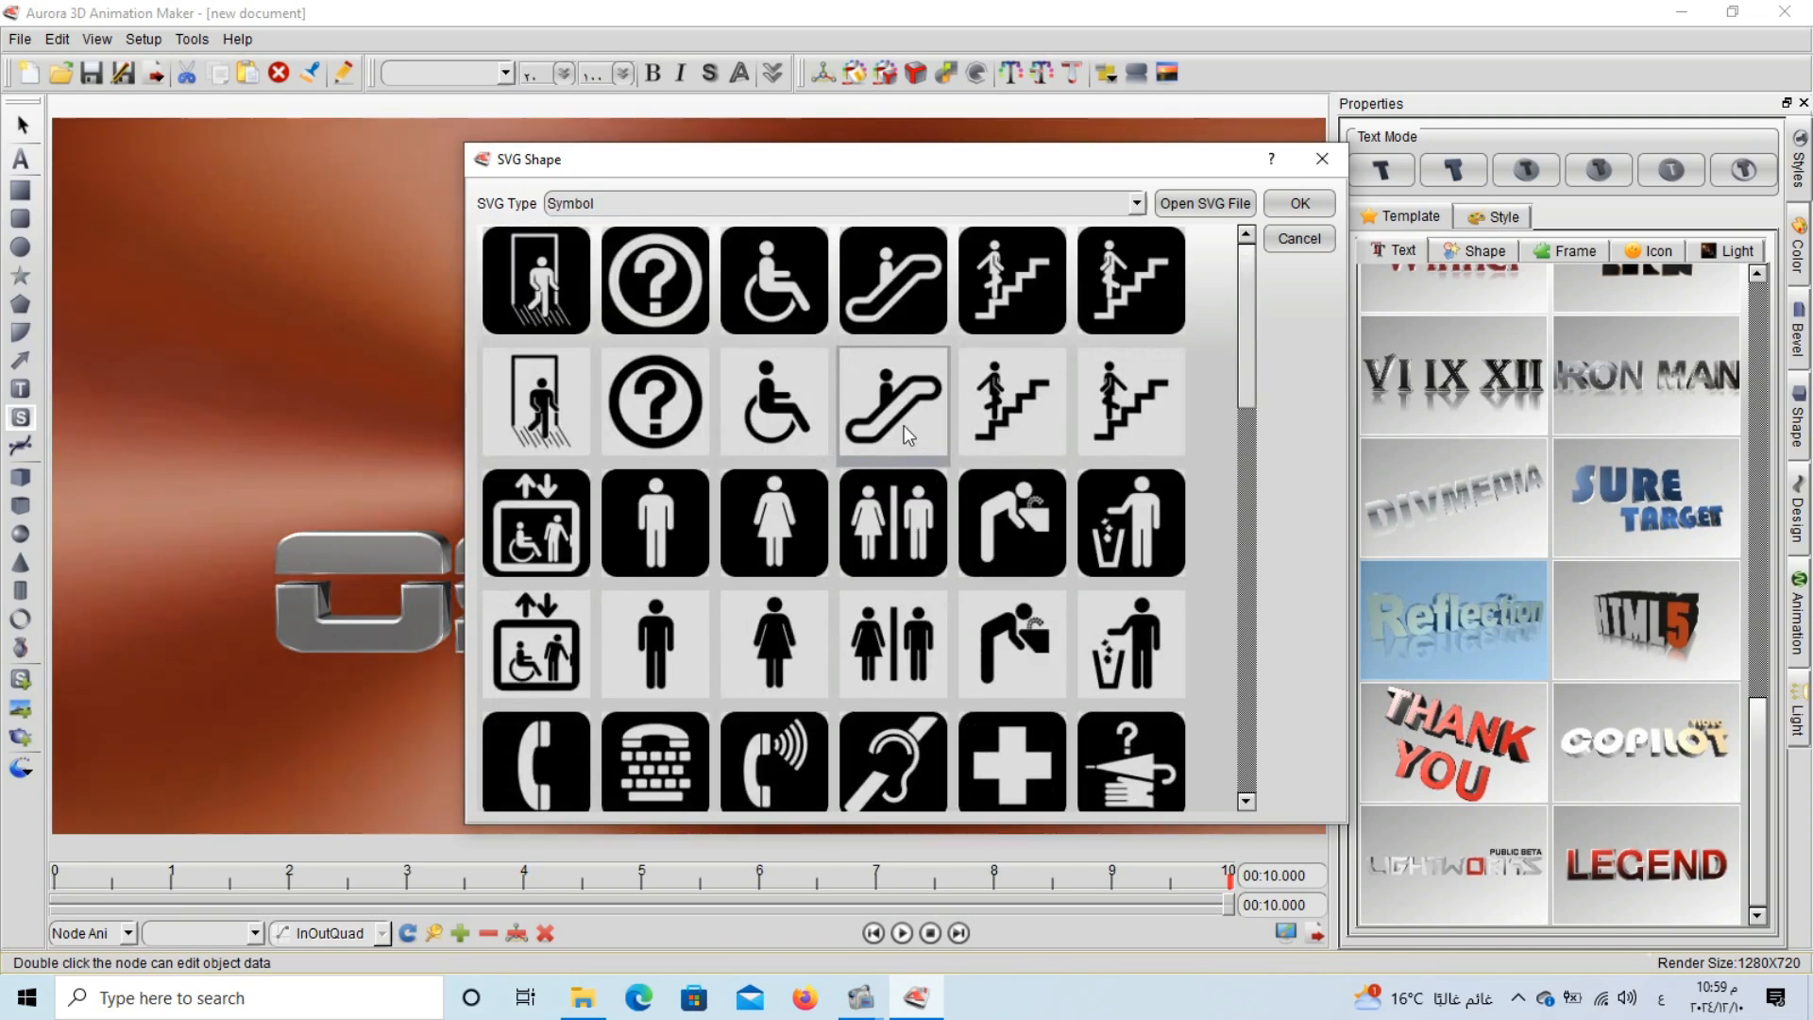
scroll(953, 425, down, 5)
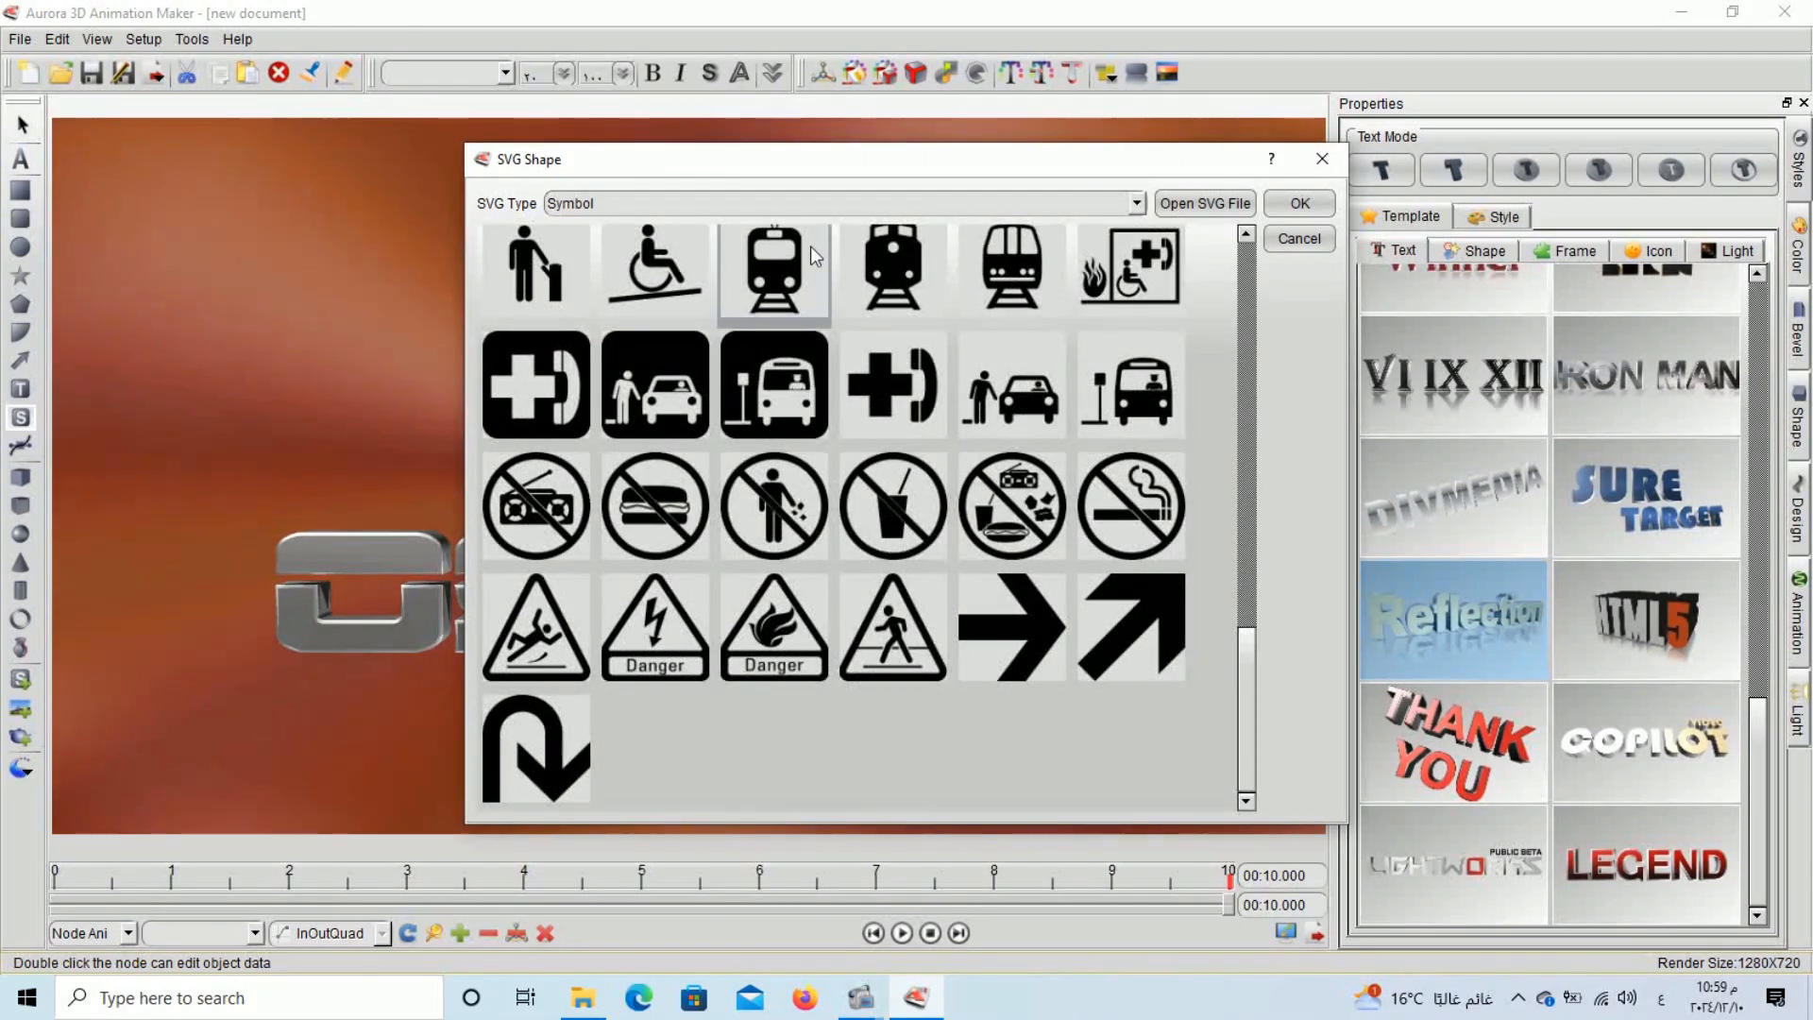
click(833, 202)
click(713, 274)
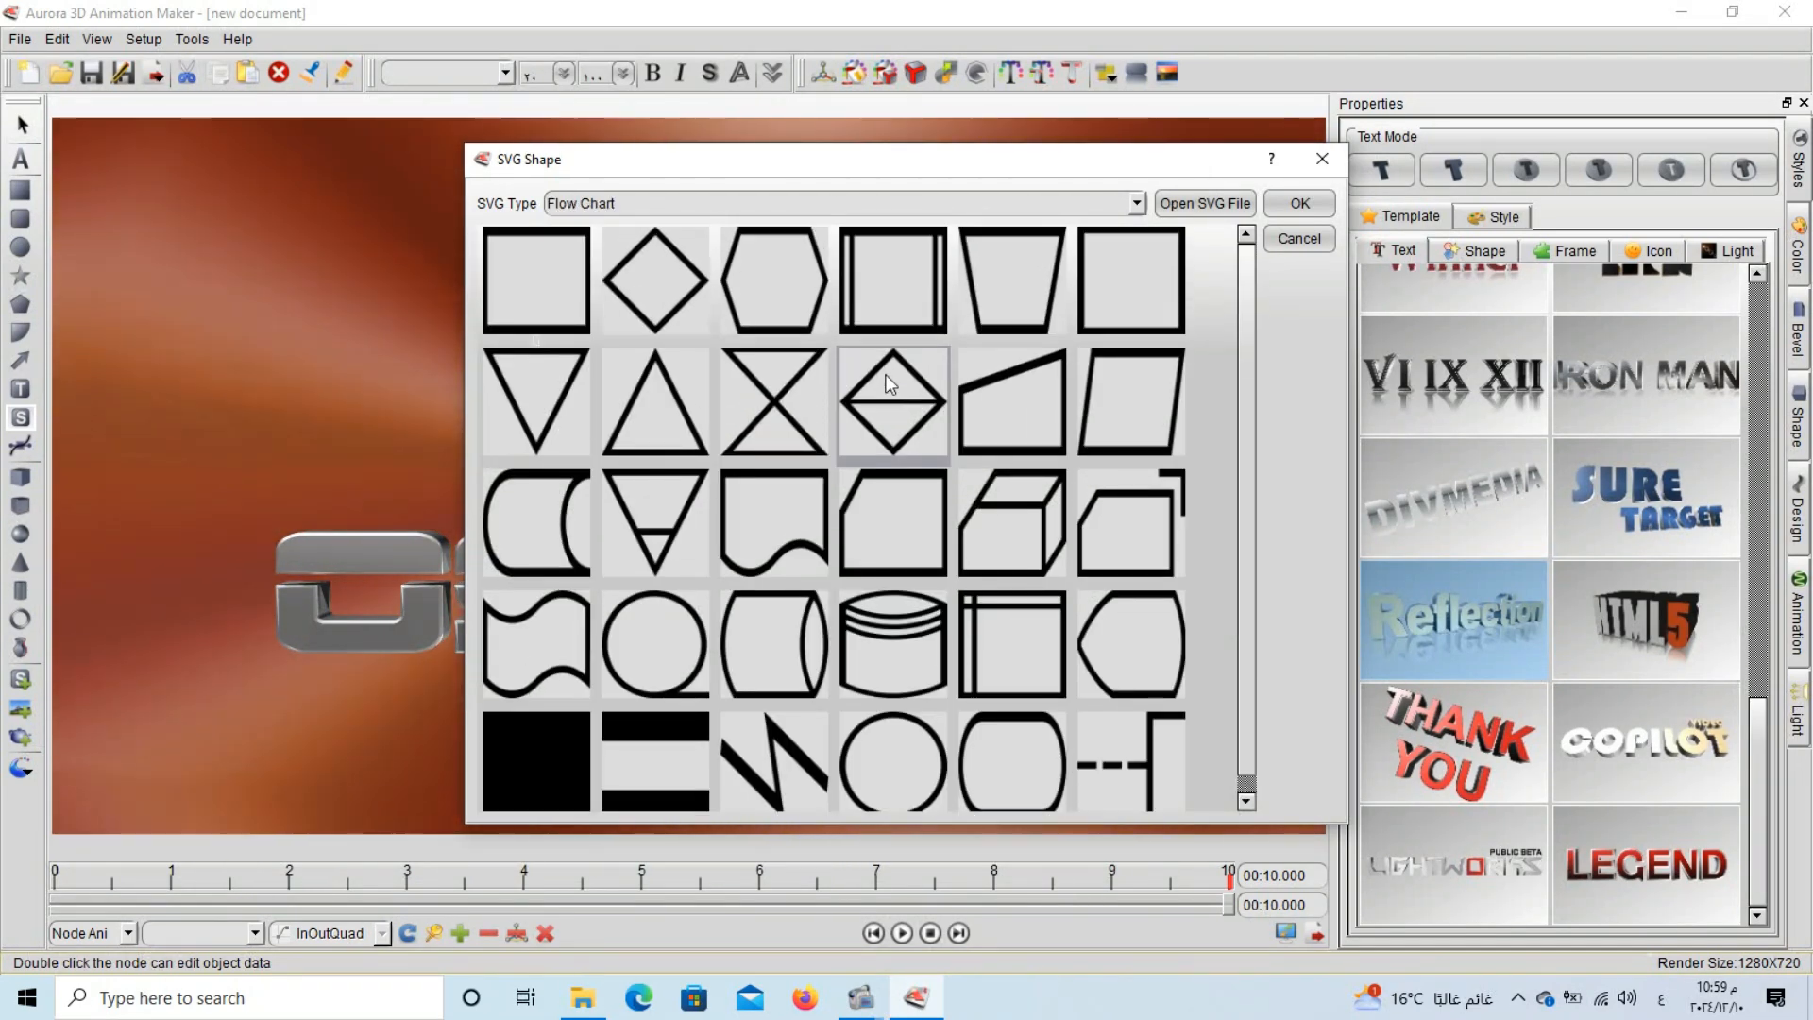
Insert the airplane icon from the Sport SVG category above the OSCAR 2011 title.
click(782, 210)
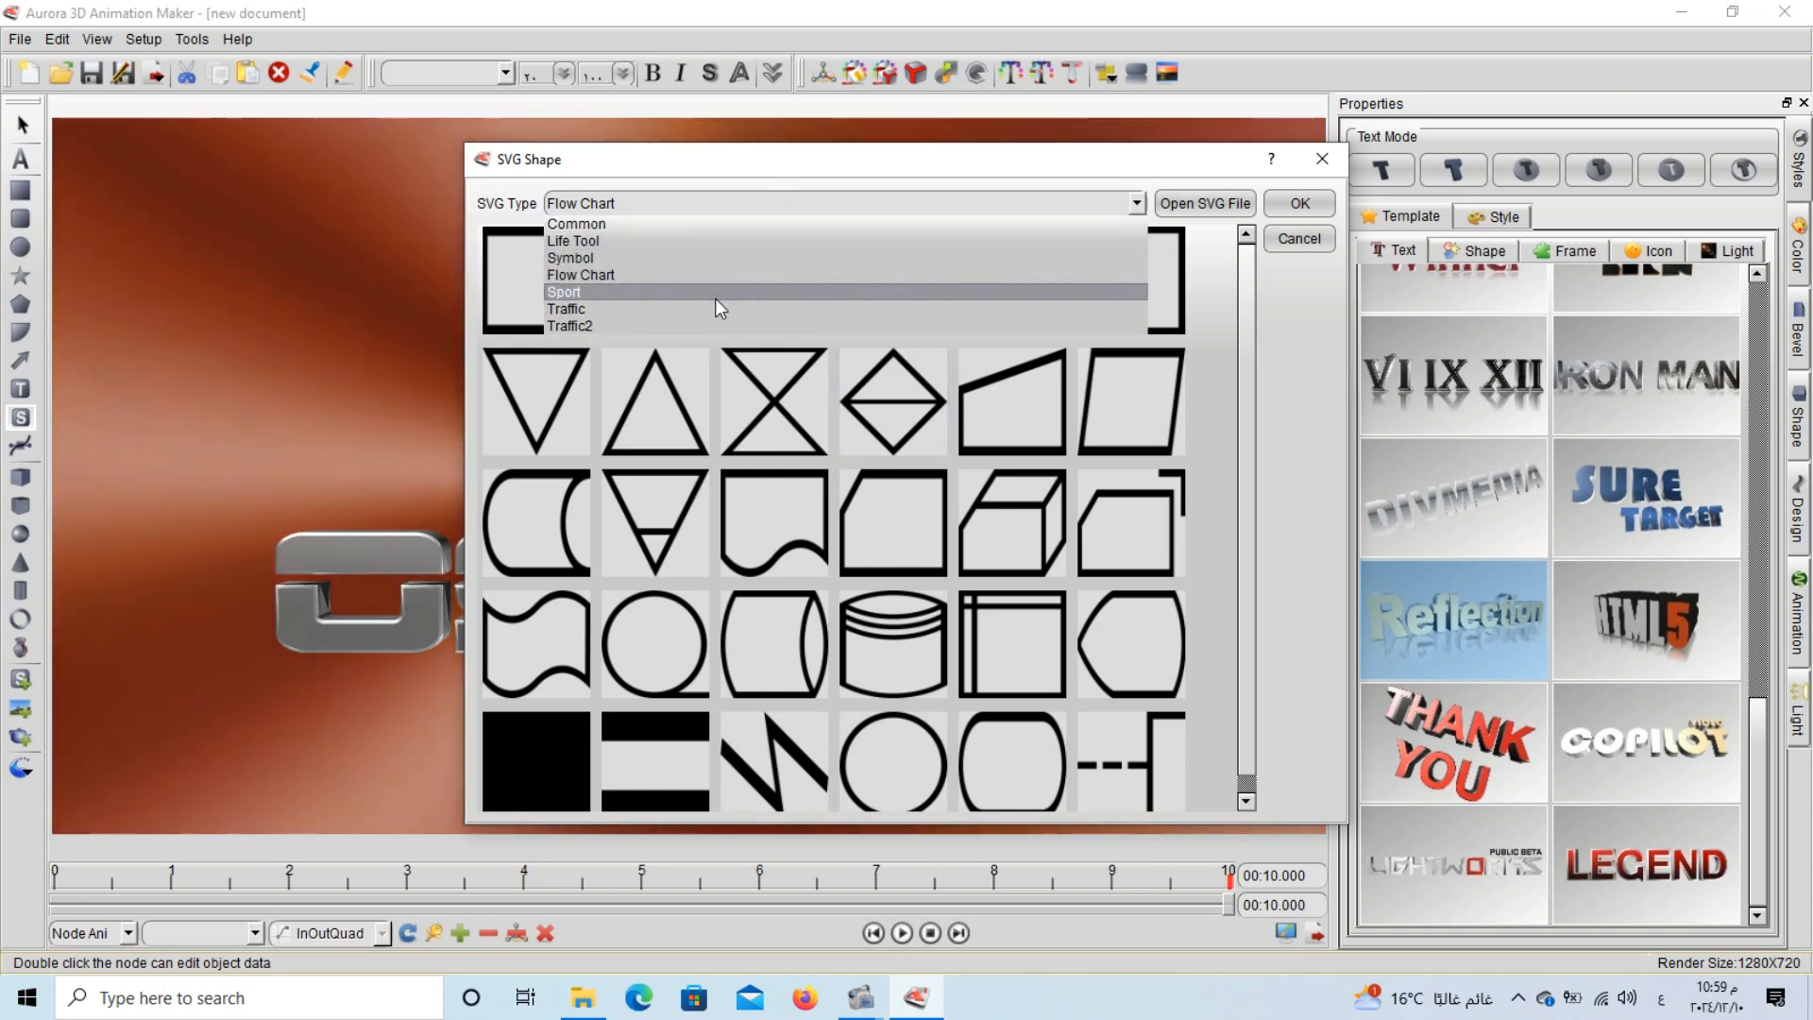
click(714, 299)
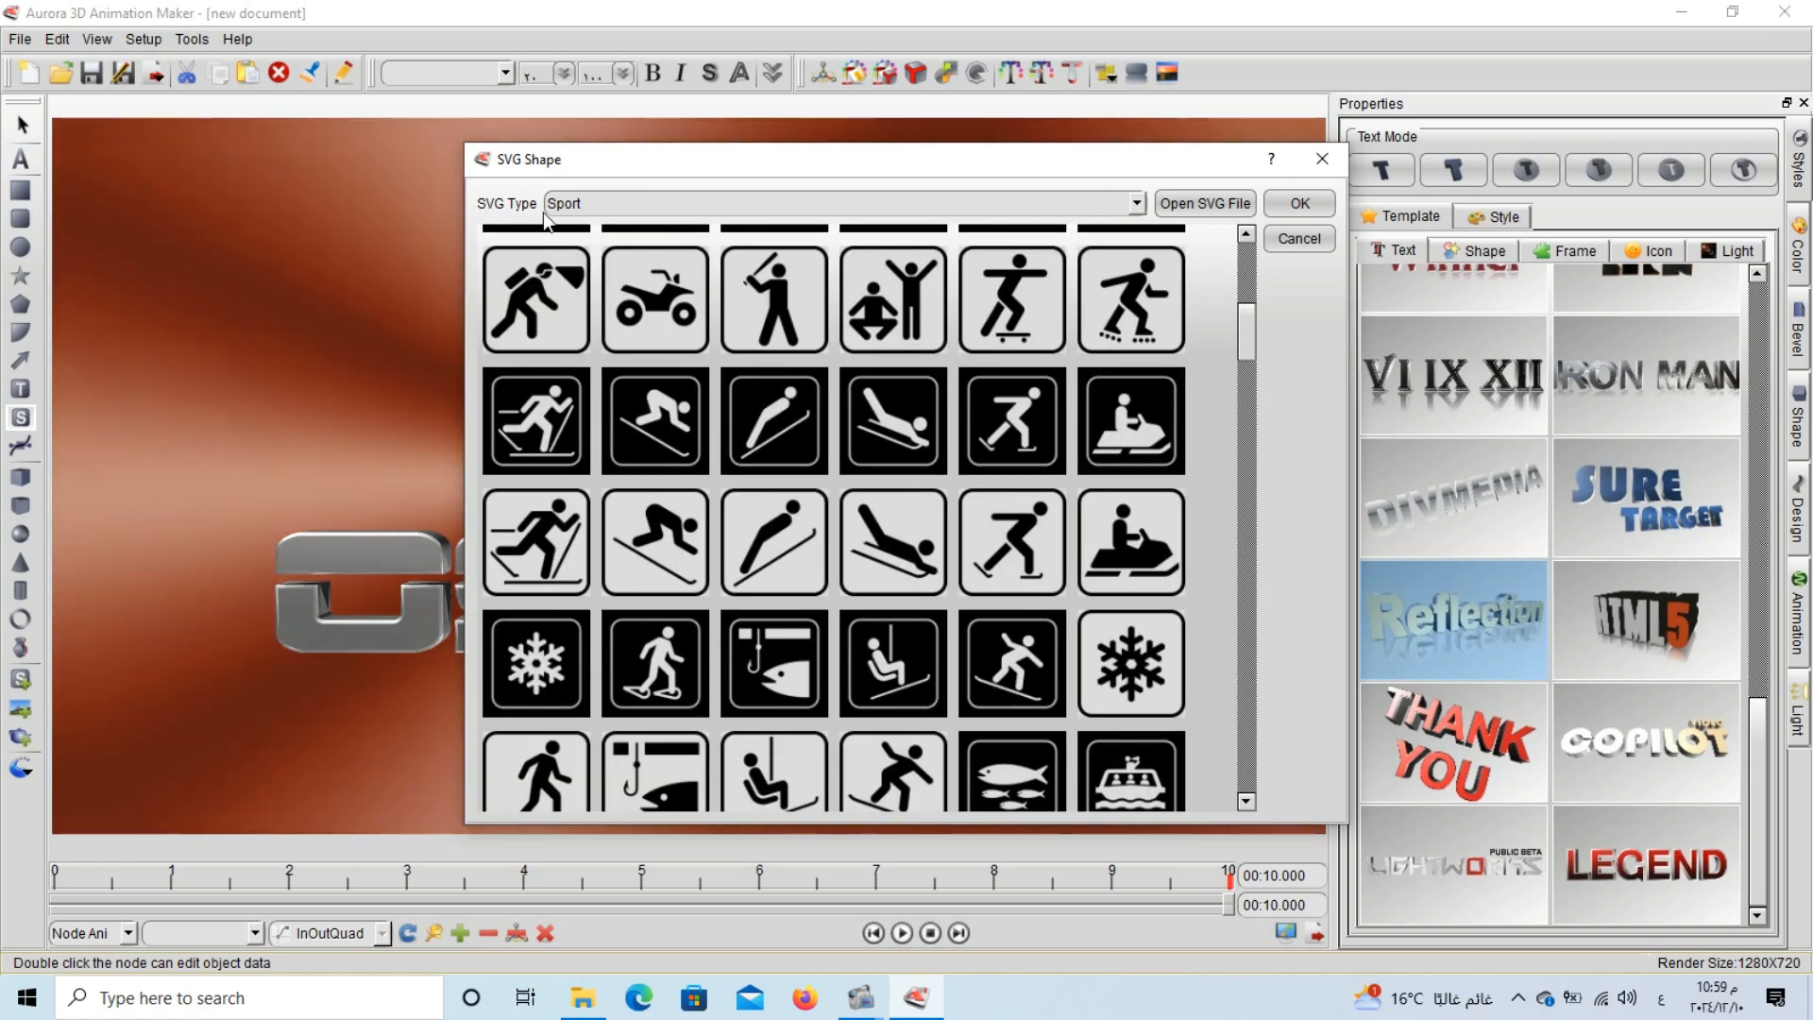
scroll(676, 616, down, 10)
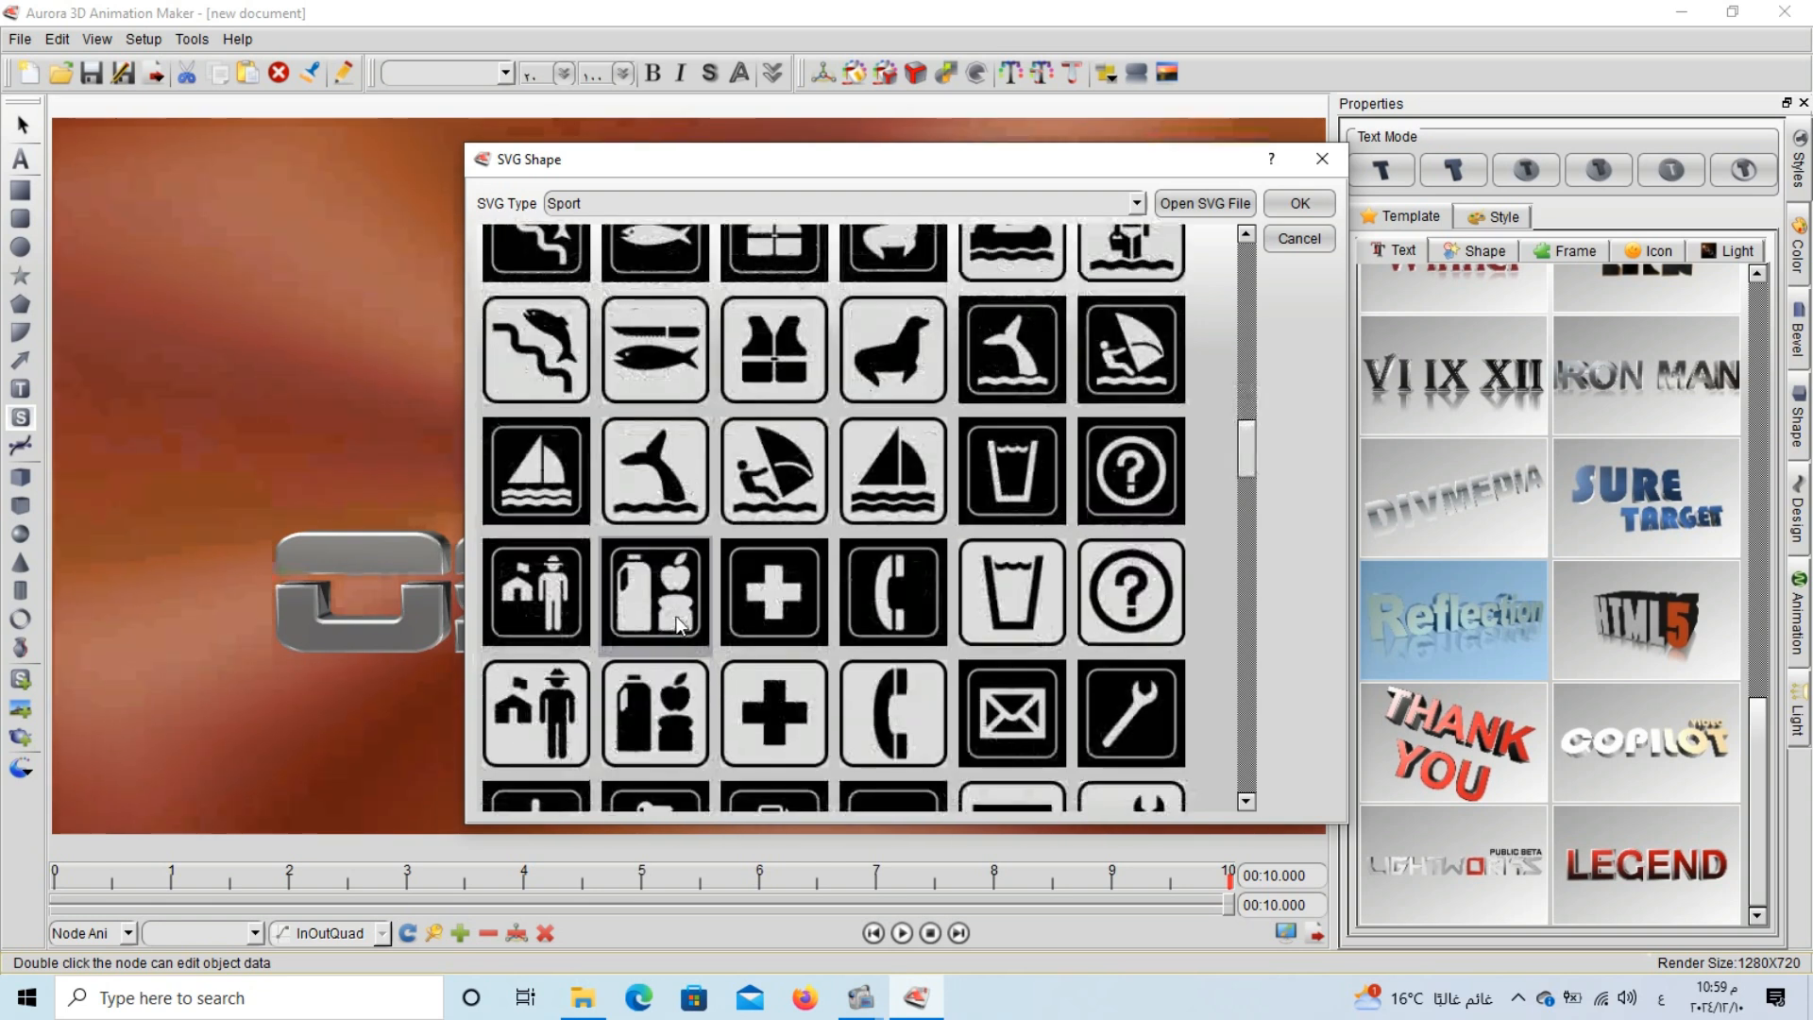
click(561, 591)
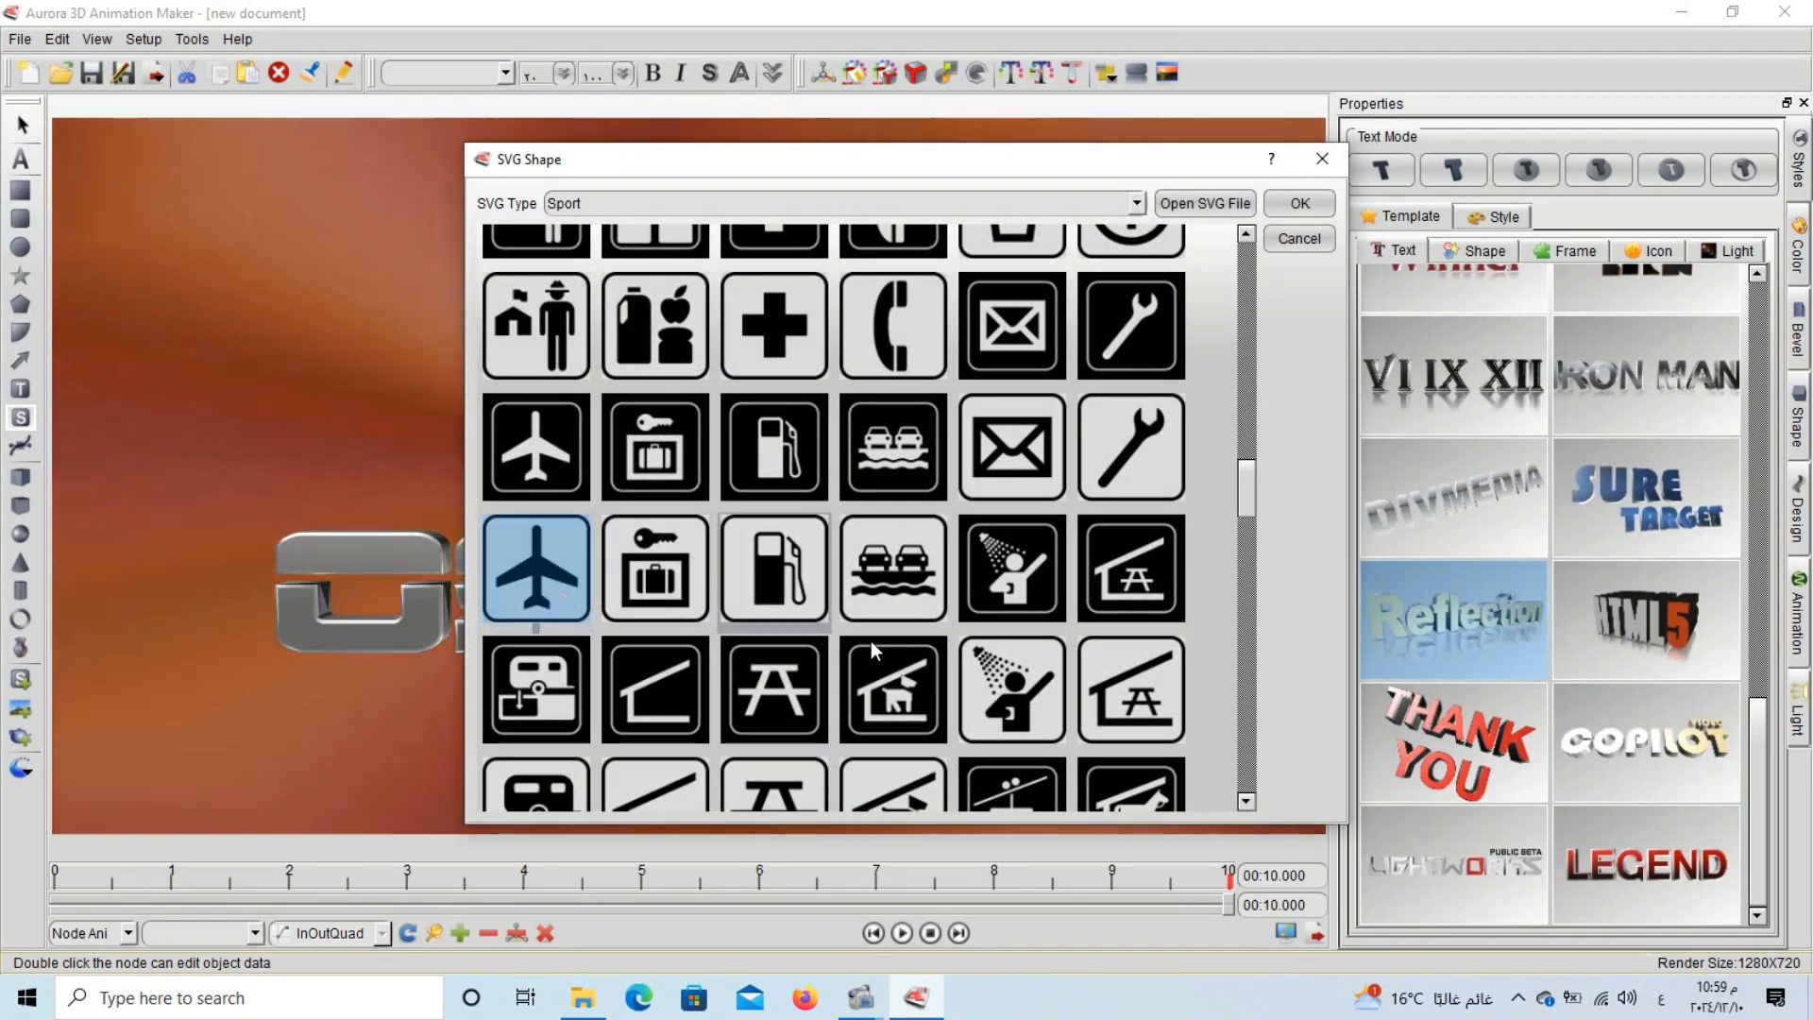
click(1281, 210)
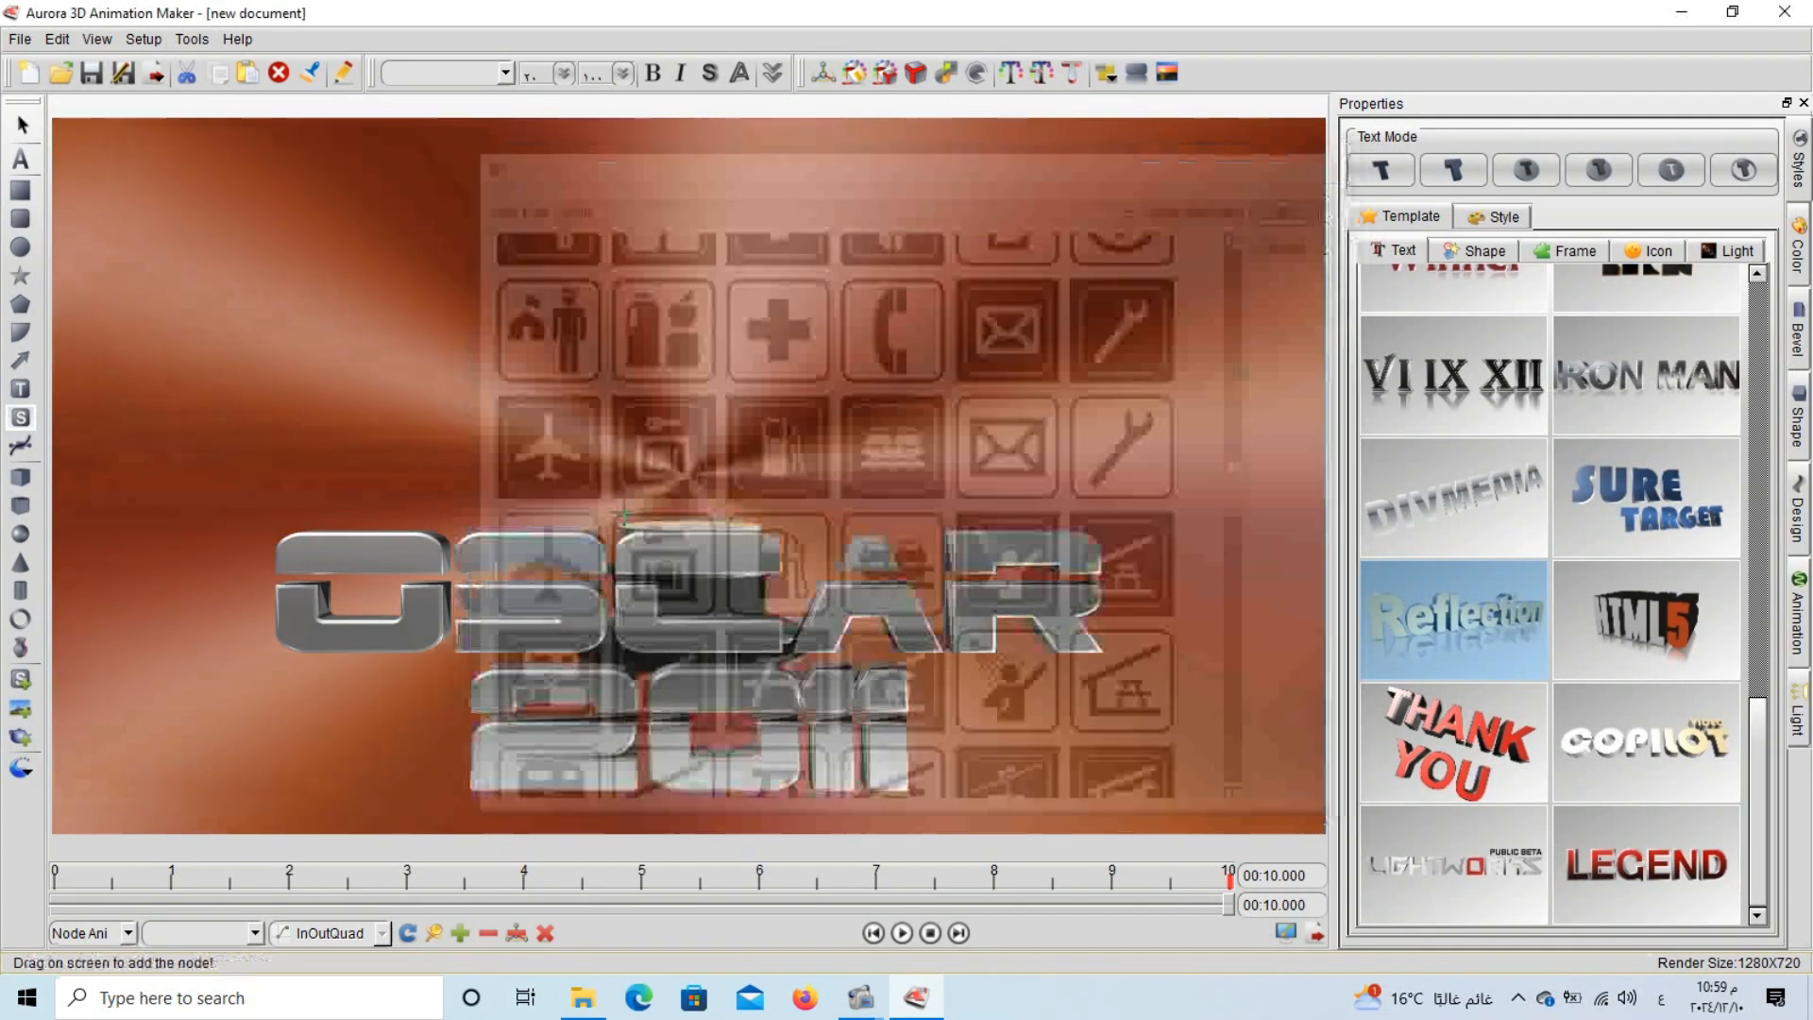
drag(578, 251, 761, 452)
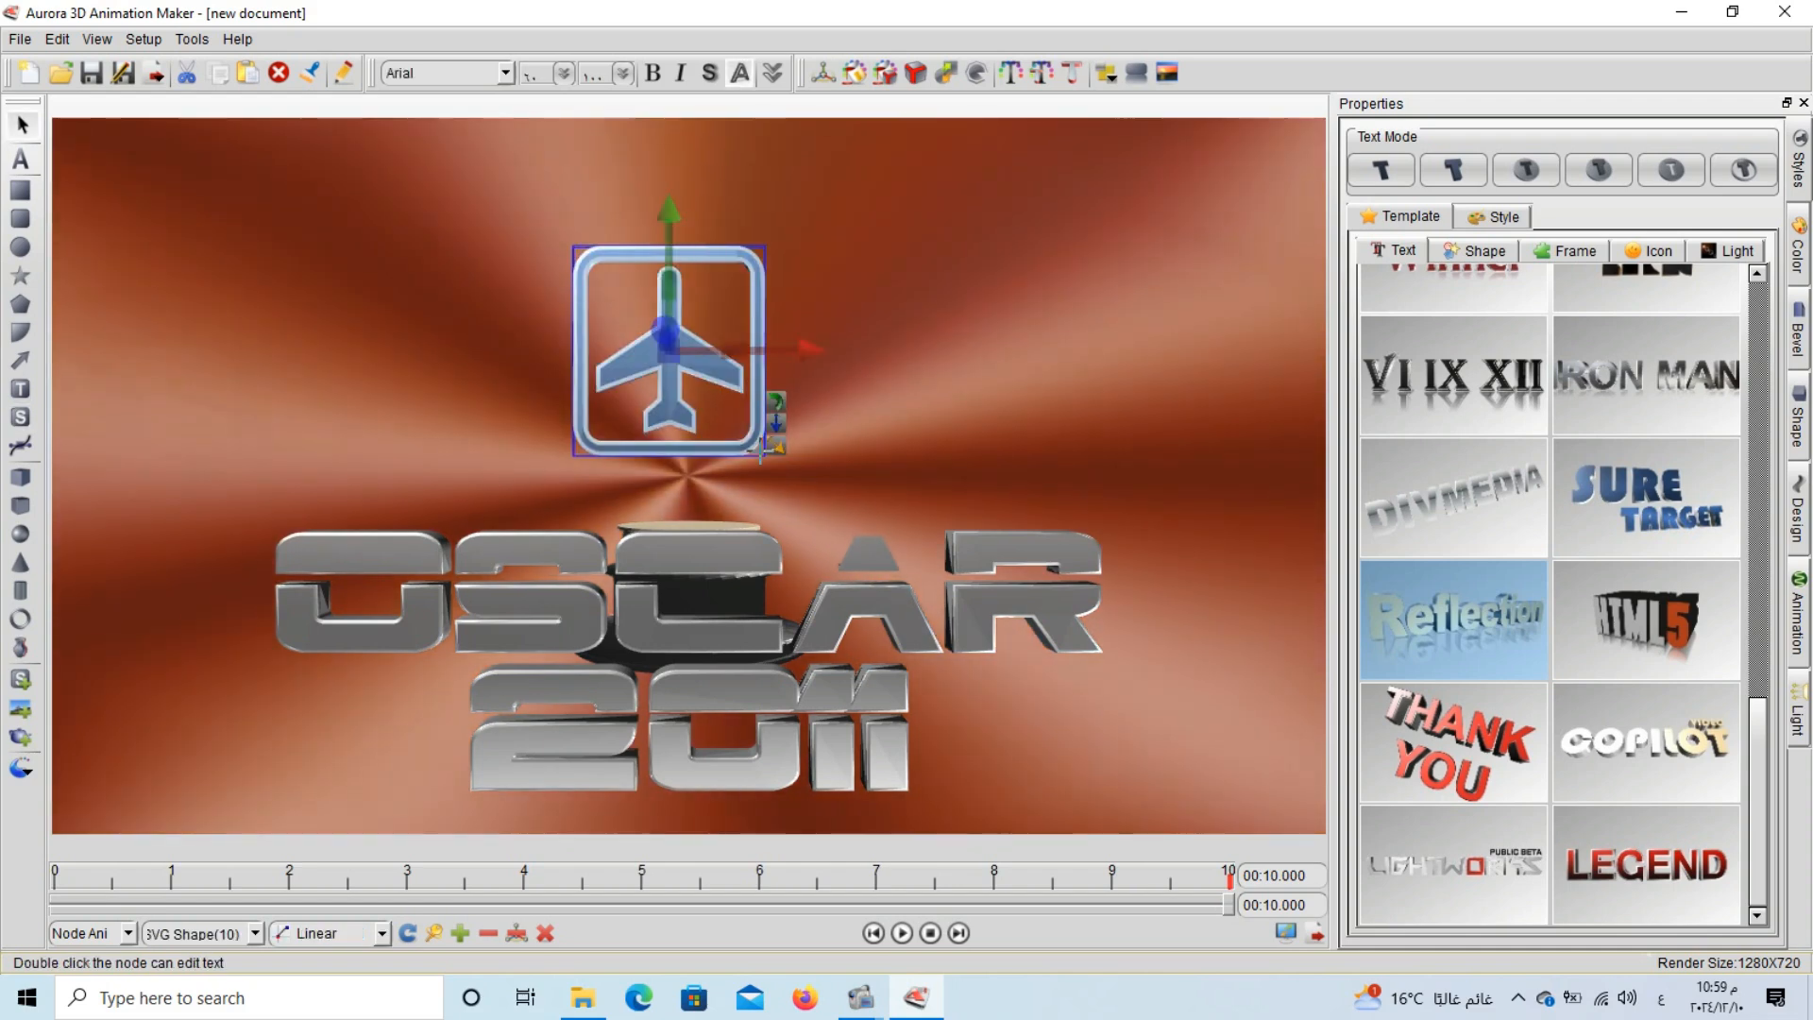
Move the airplane shape almost out of the scene's left edge and return the animation to its start.
drag(670, 355, 993, 382)
drag(628, 367, 9, 625)
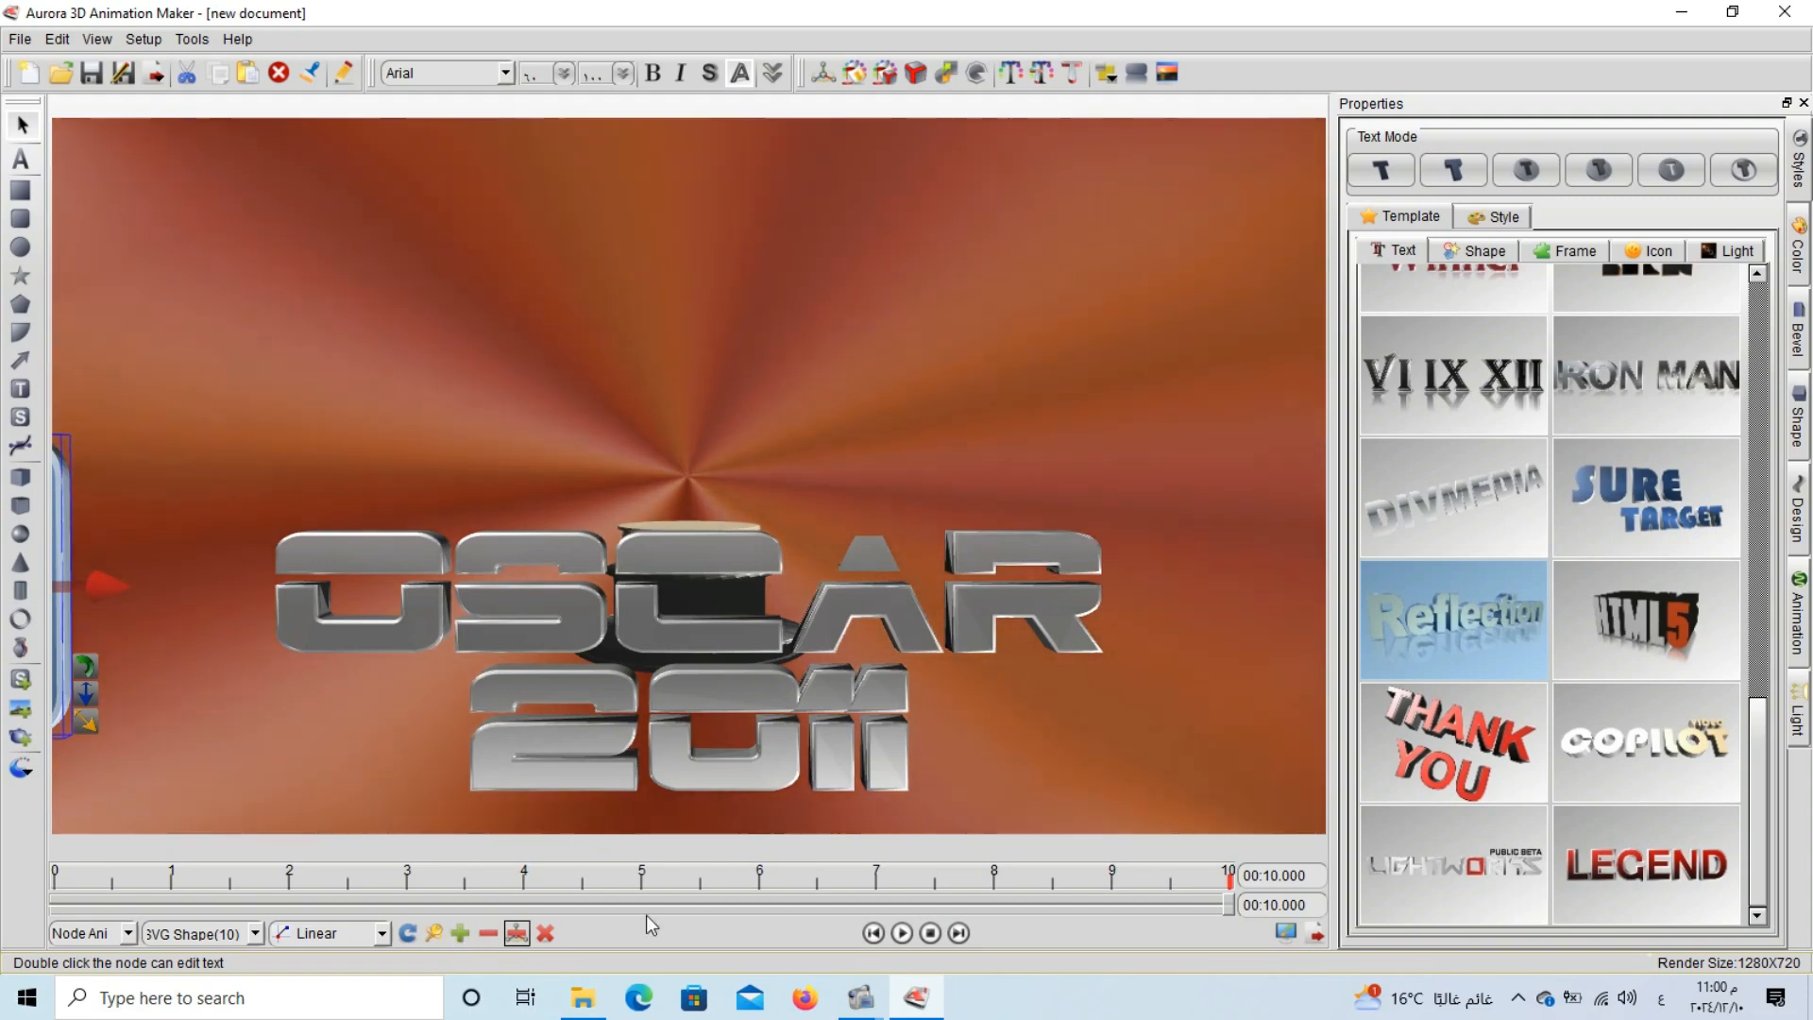
click(930, 933)
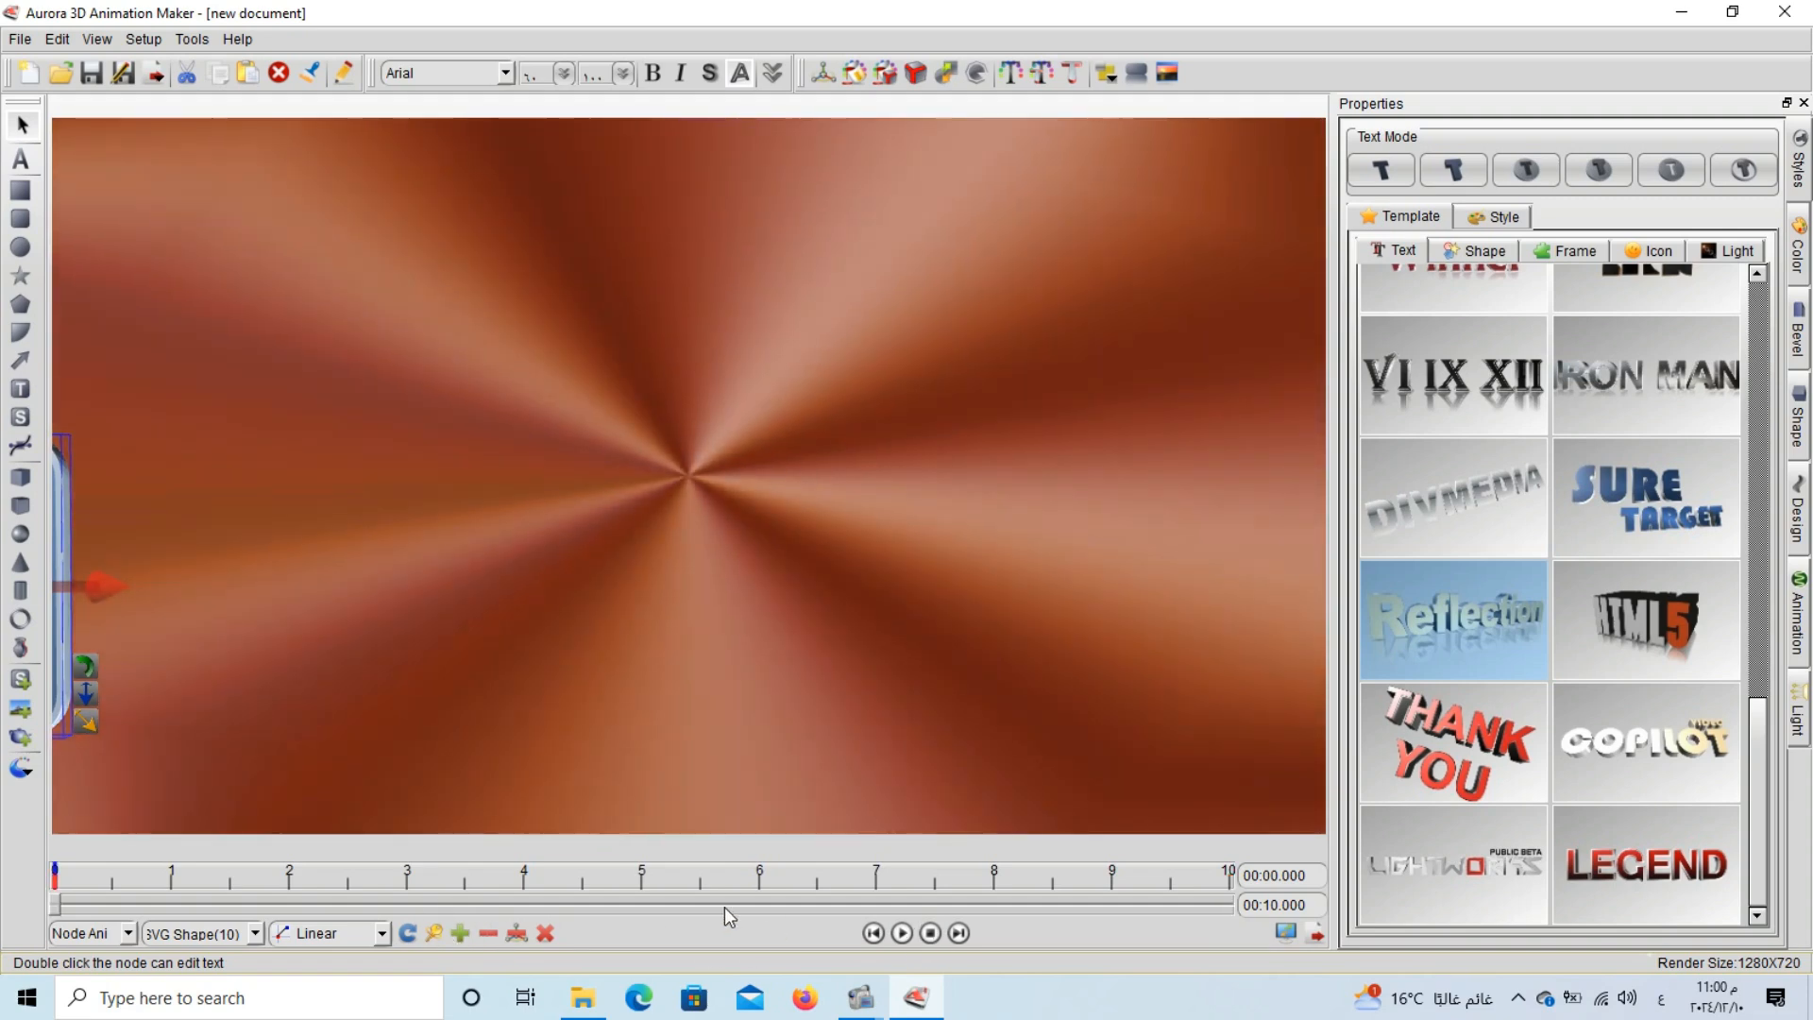
Keyframe the airplane shape at about 5 seconds, moved to the right of the award text and turned edge-on.
click(647, 883)
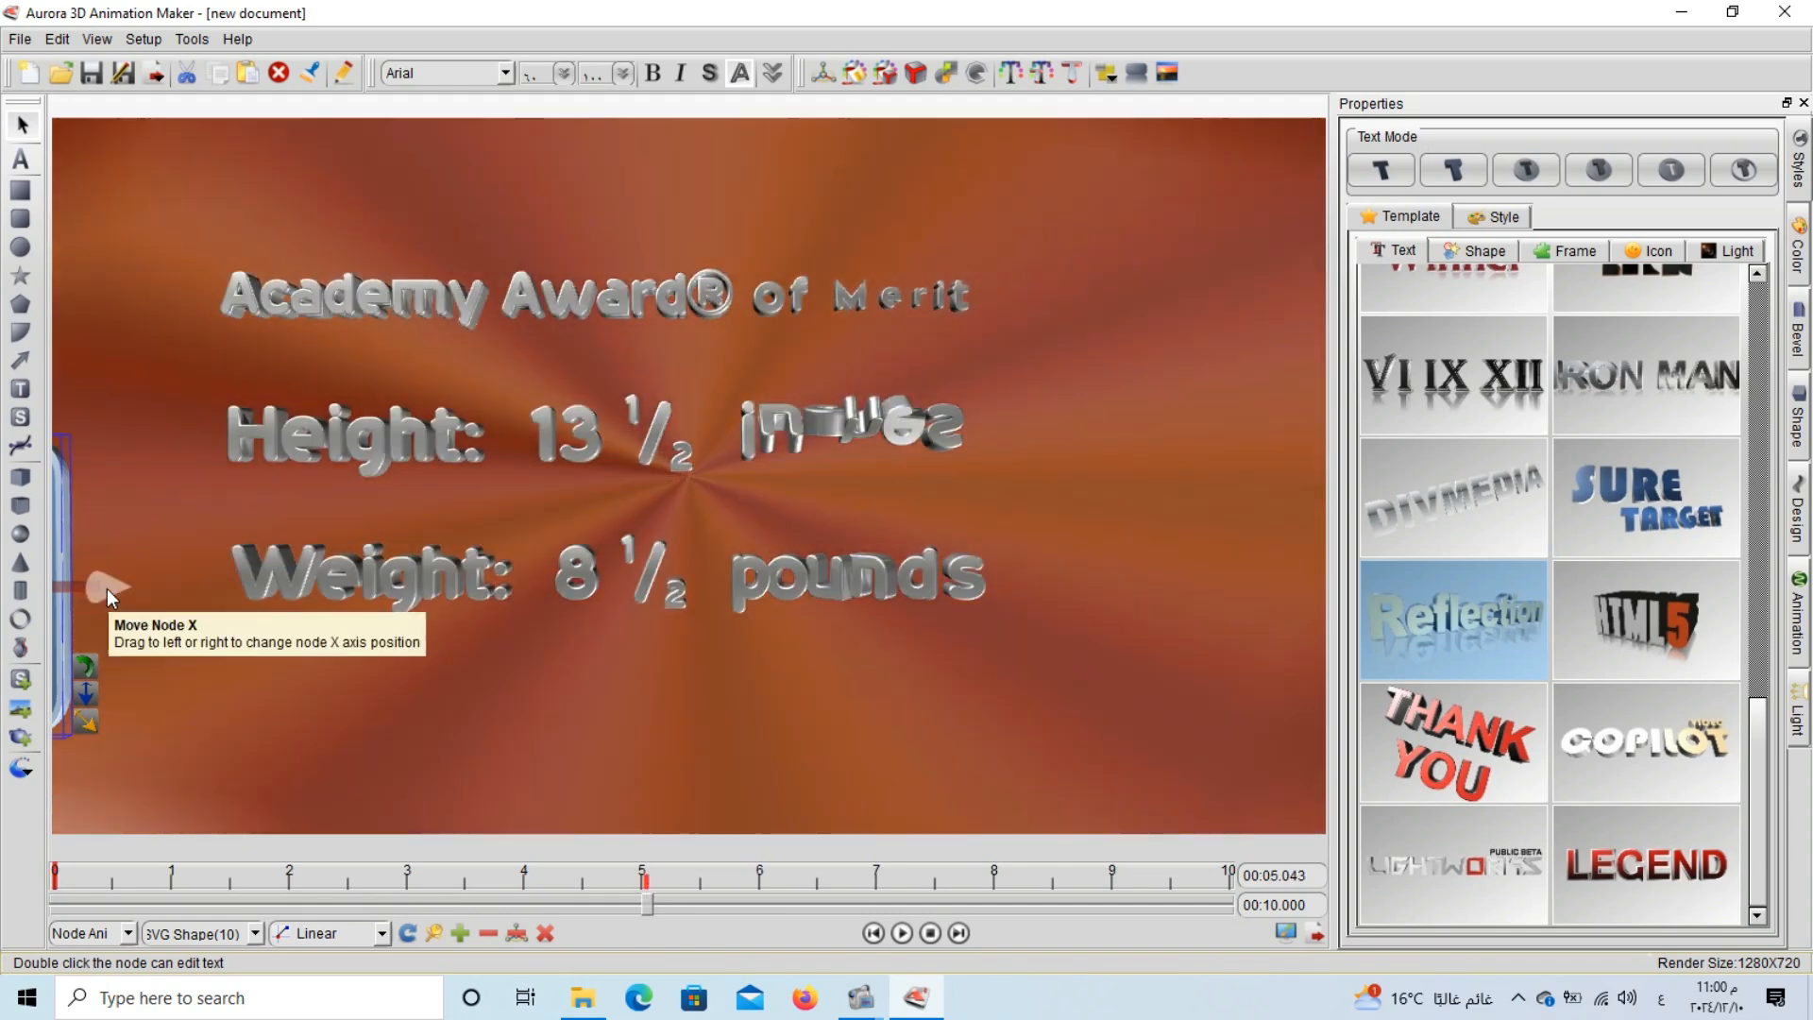
drag(105, 587, 1811, 615)
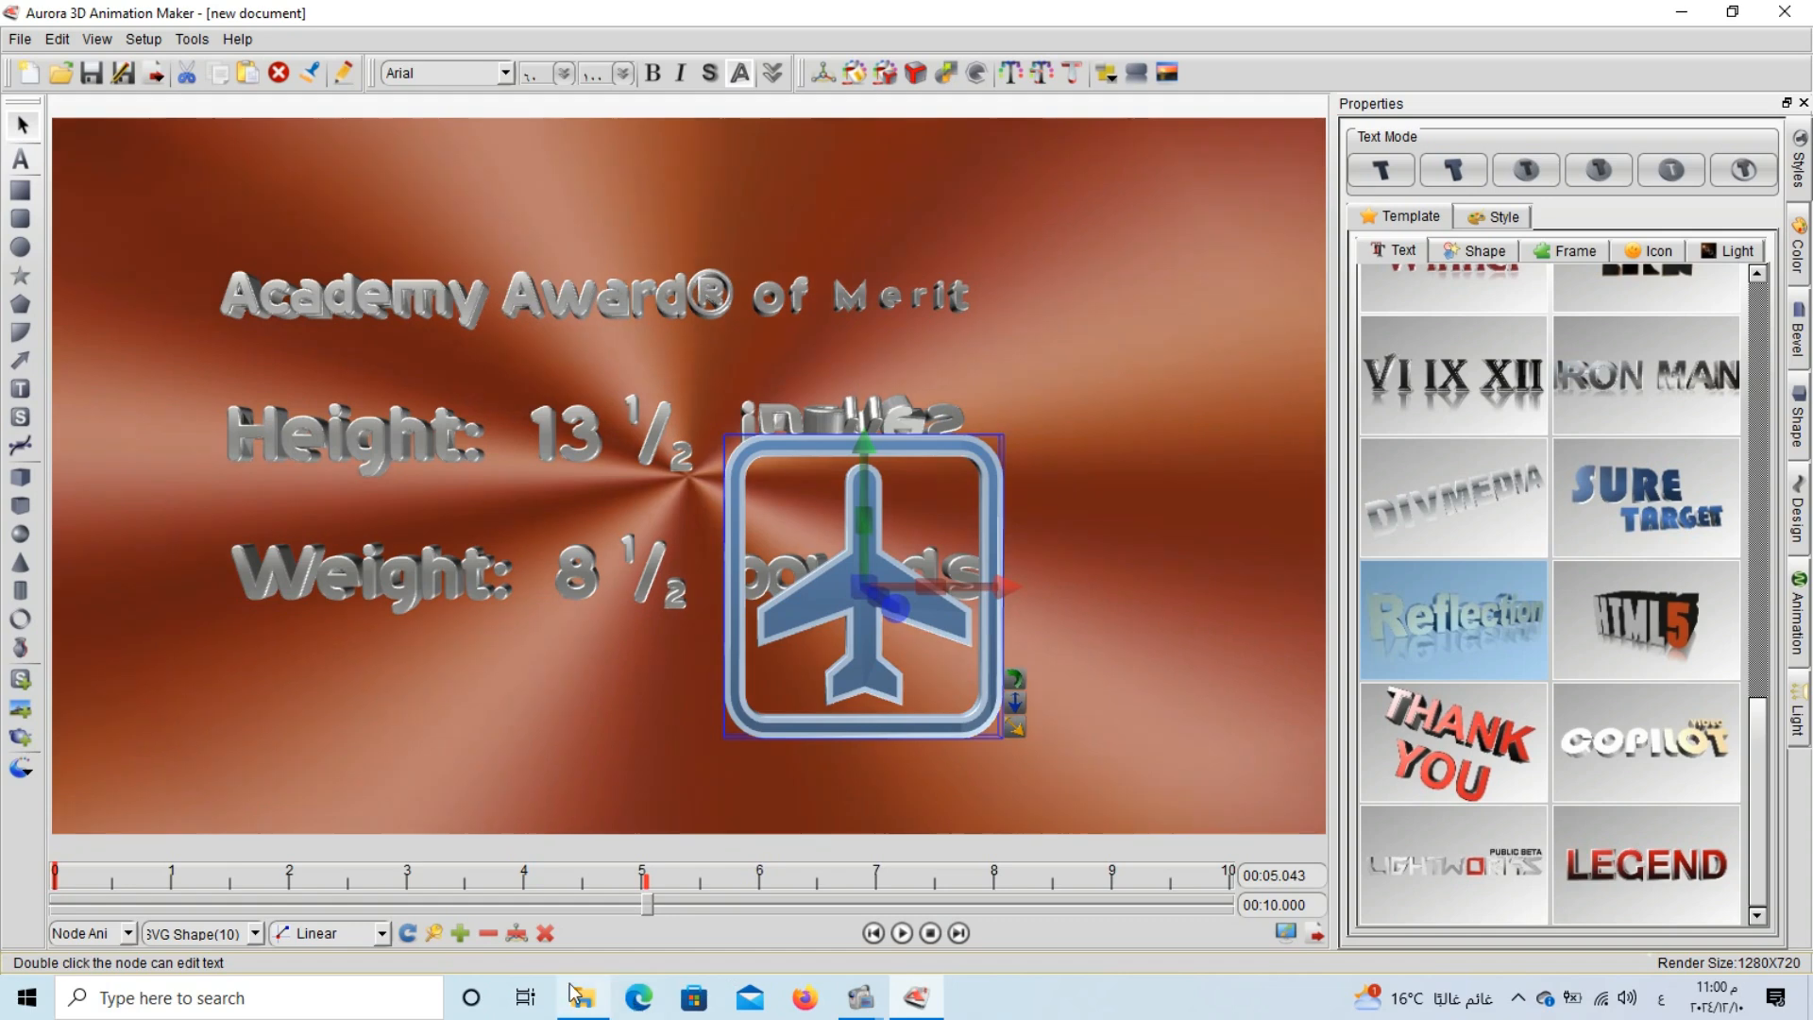
drag(878, 480, 1010, 474)
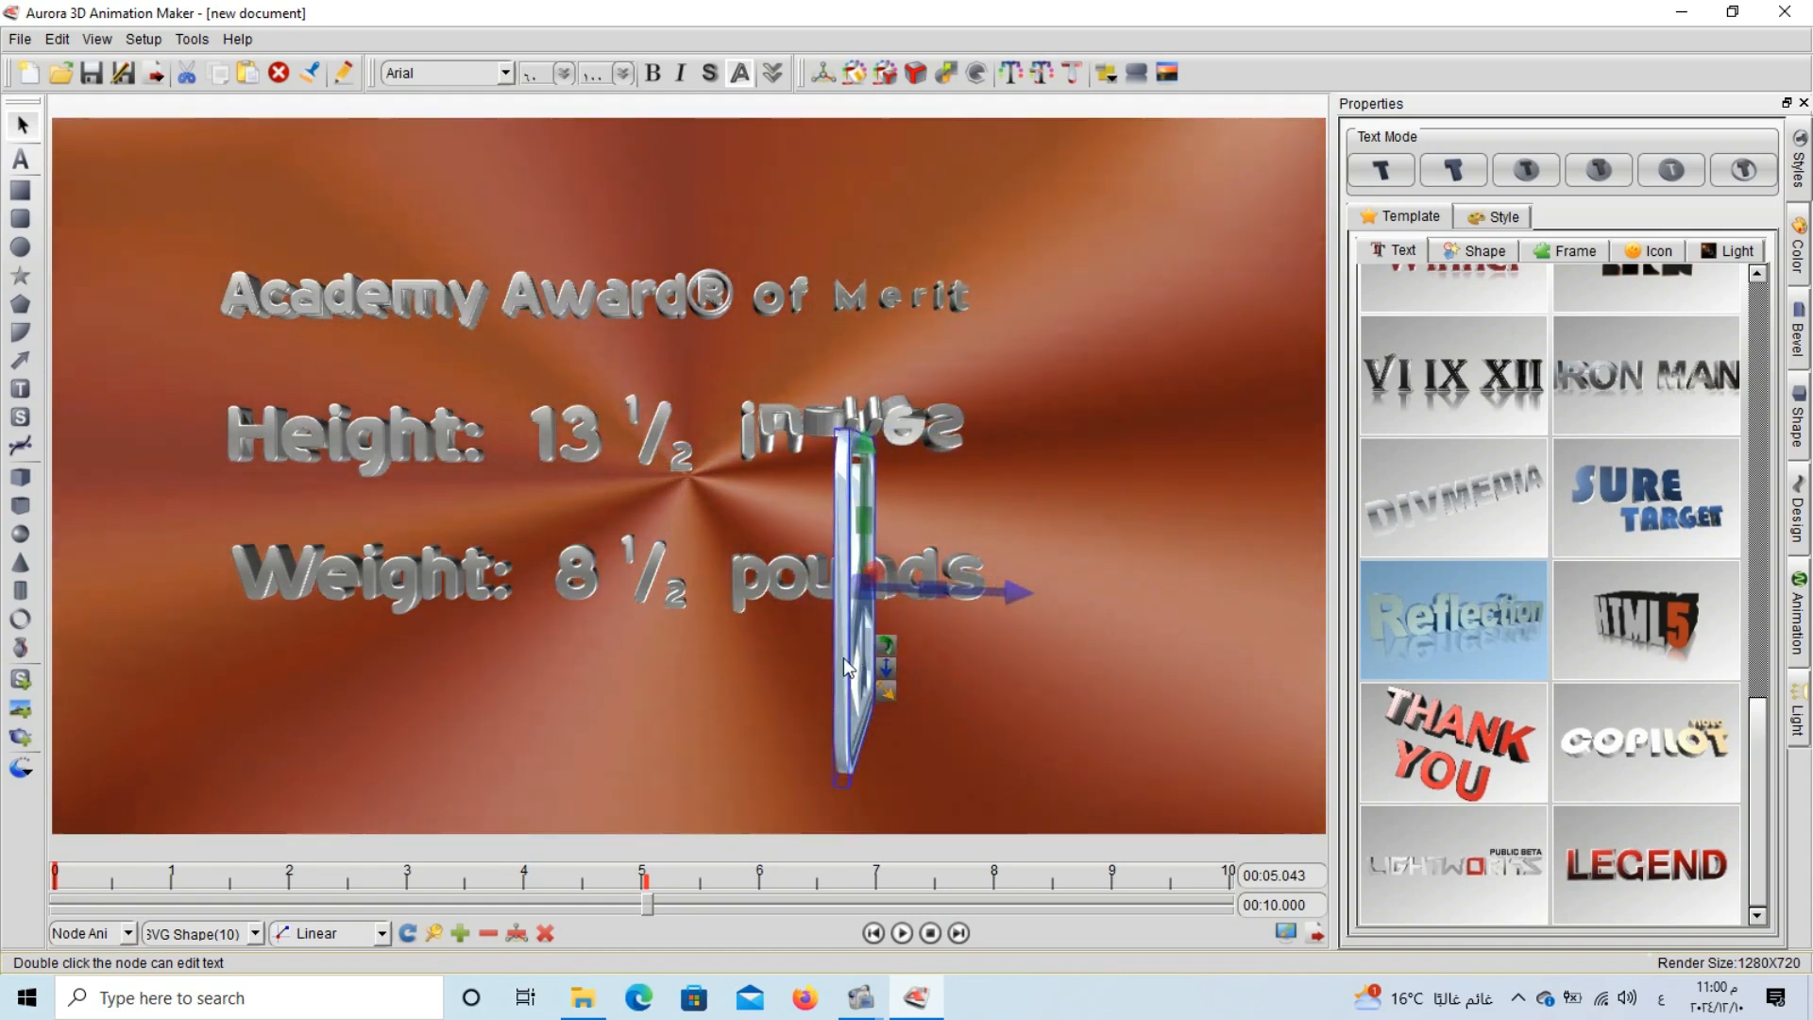
drag(842, 657, 1036, 557)
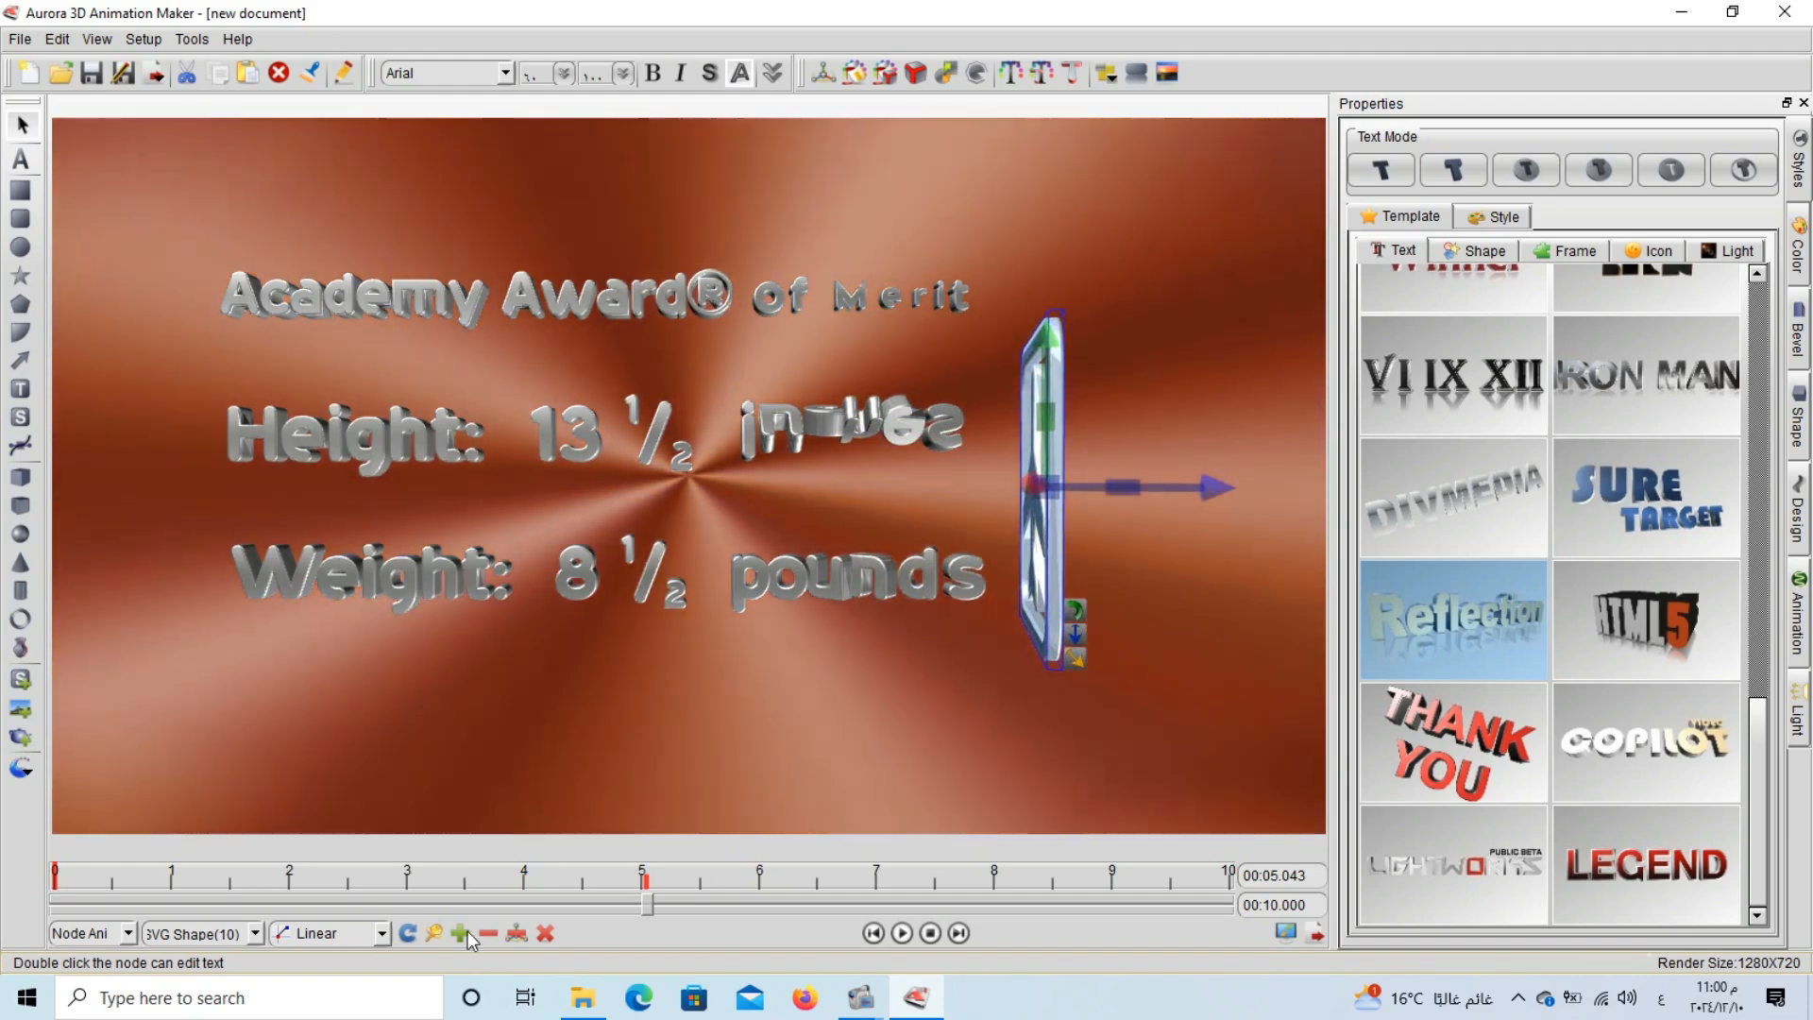
Keyframe the airplane shape at about 9 seconds in the scene's upper left, smaller and pointing down, and play the animation from the start.
click(1114, 876)
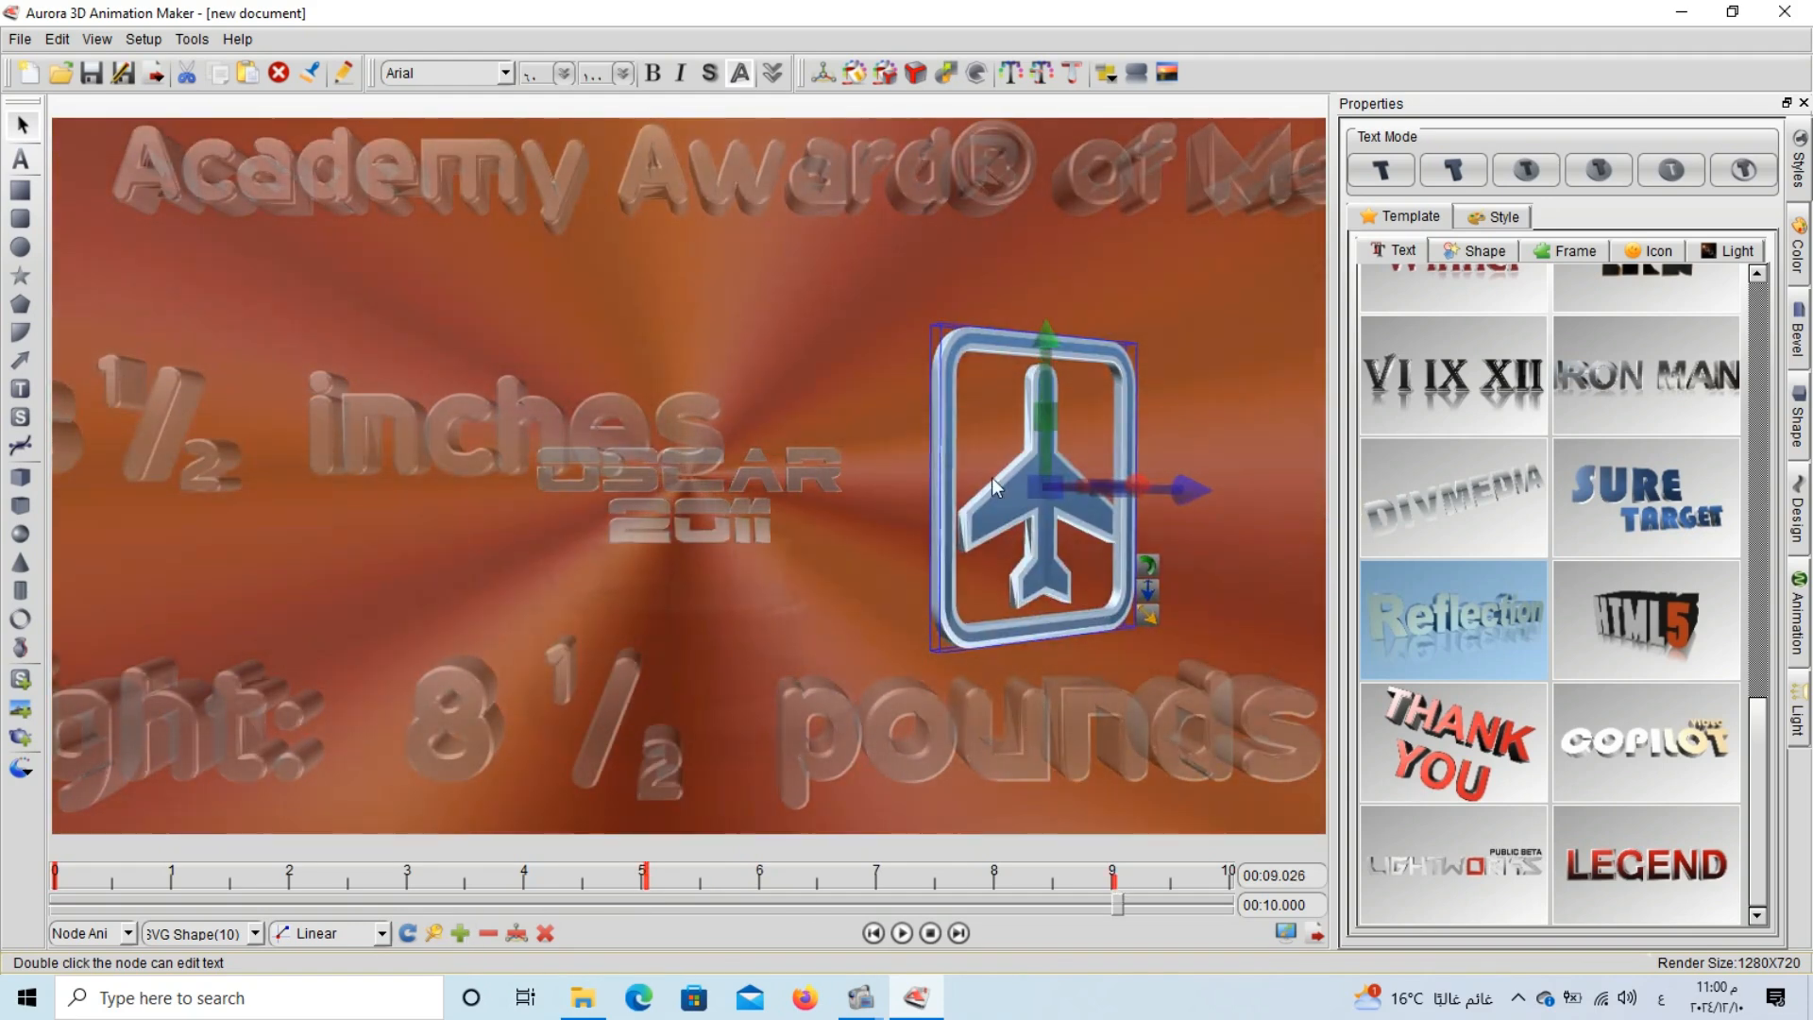
drag(978, 500, 309, 294)
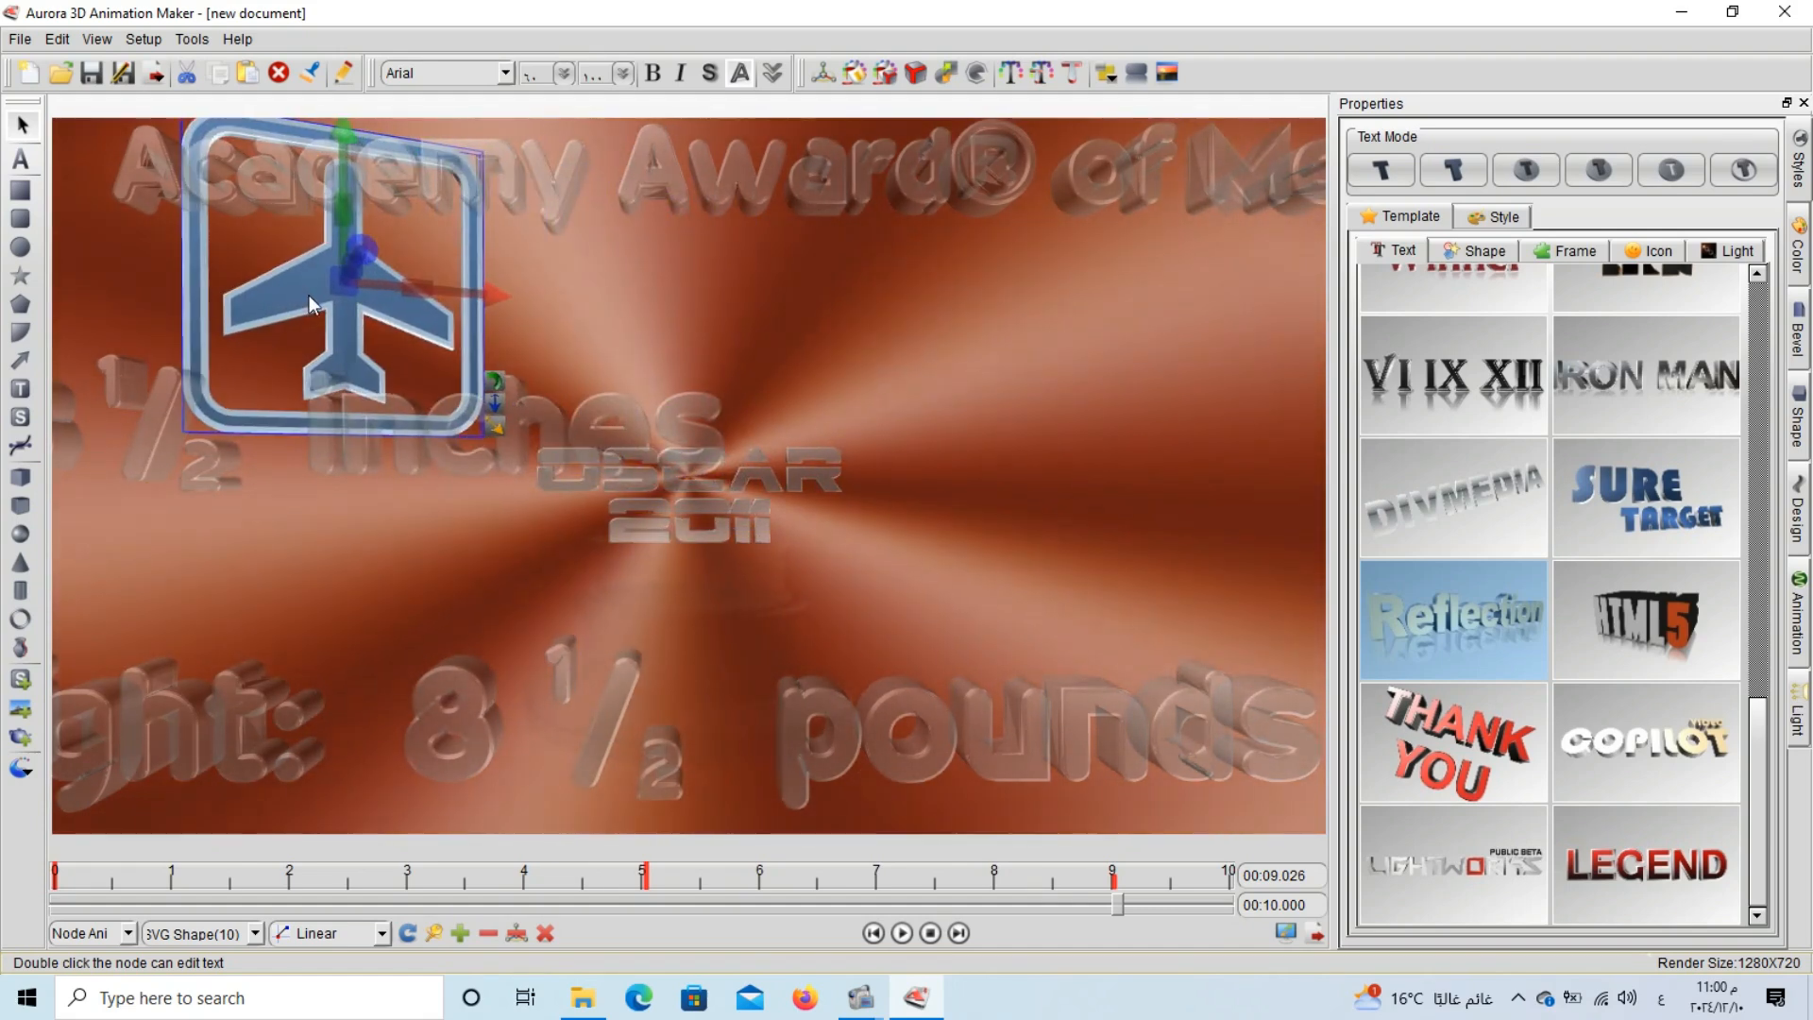
click(336, 174)
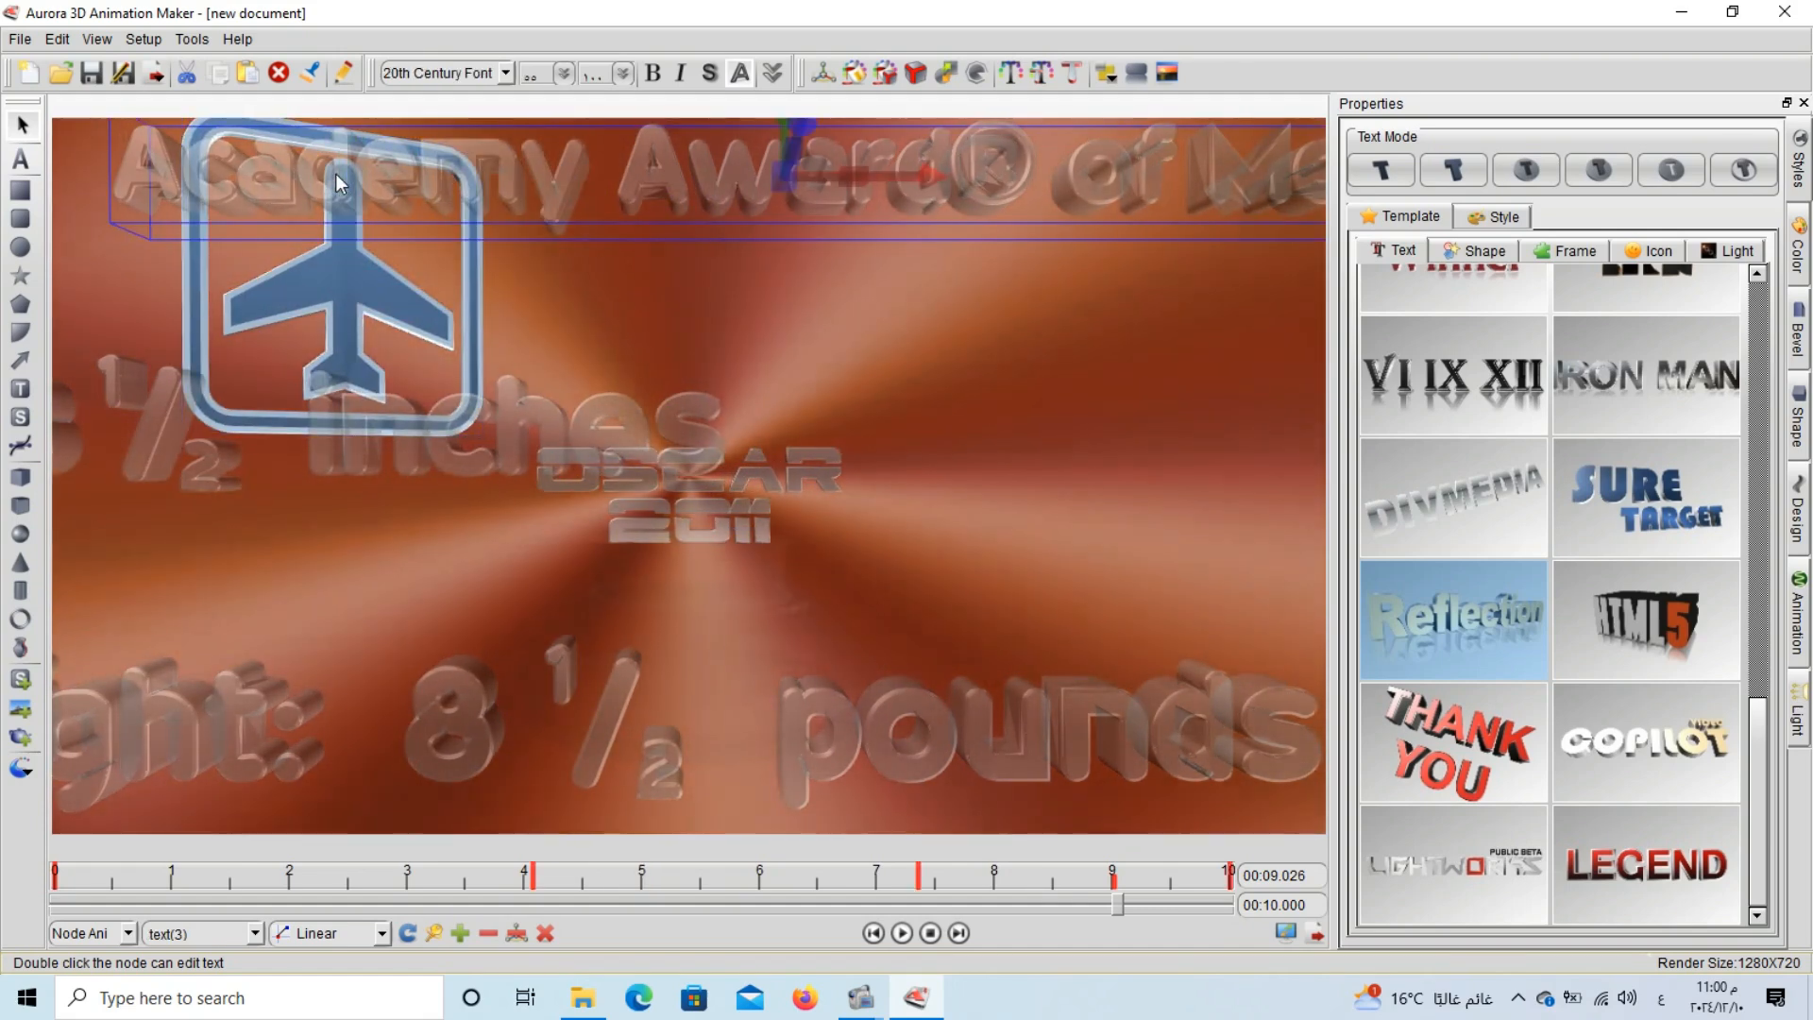
click(327, 319)
drag(357, 264, 0, 289)
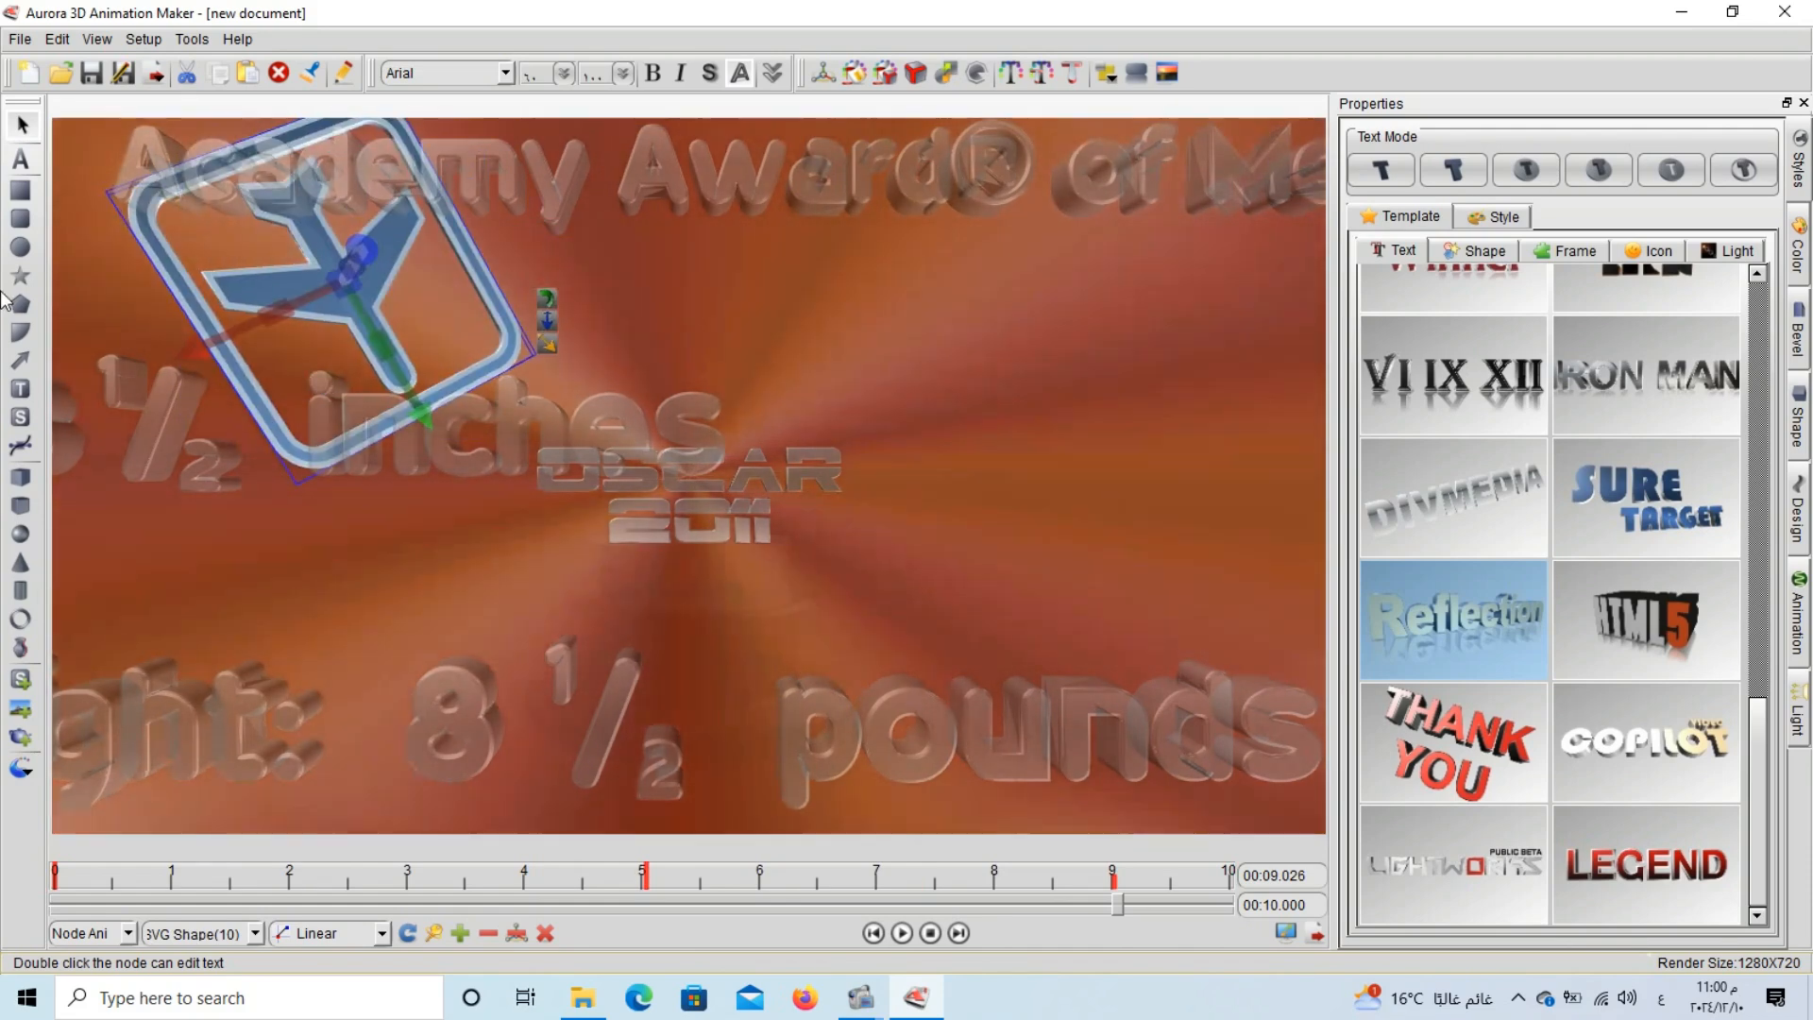
drag(548, 300, 21, 278)
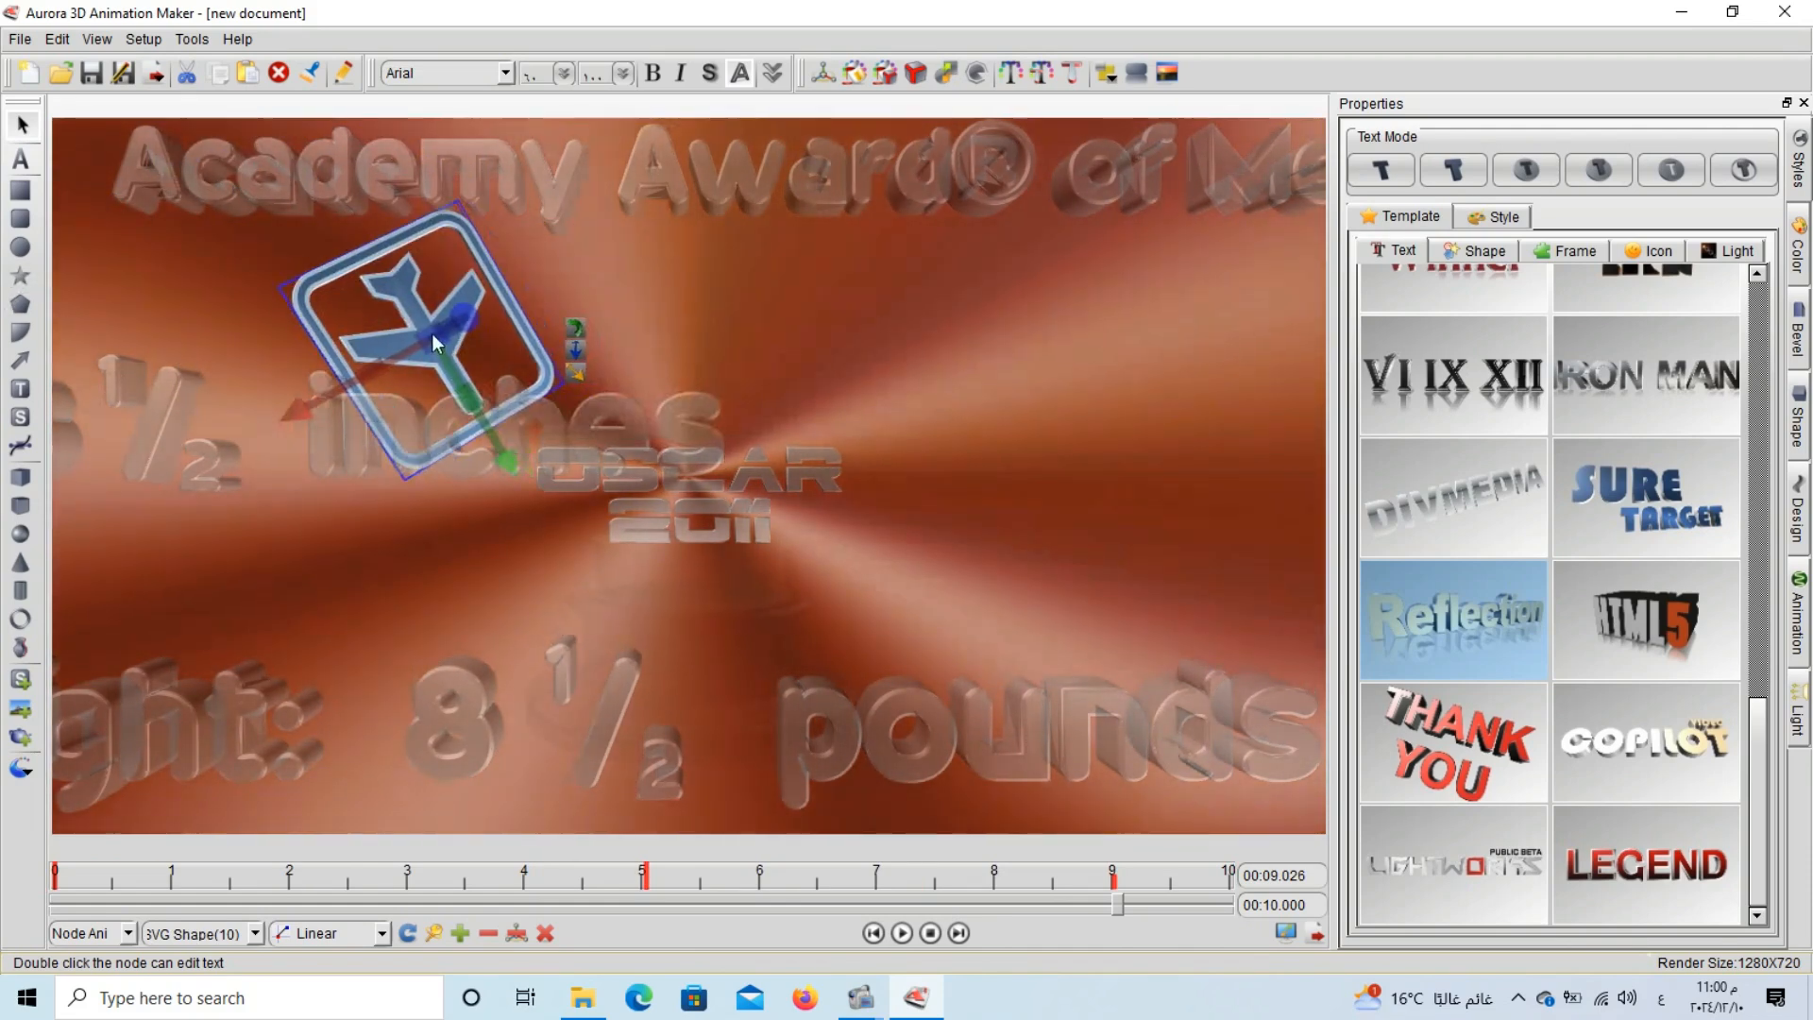
drag(304, 303, 334, 332)
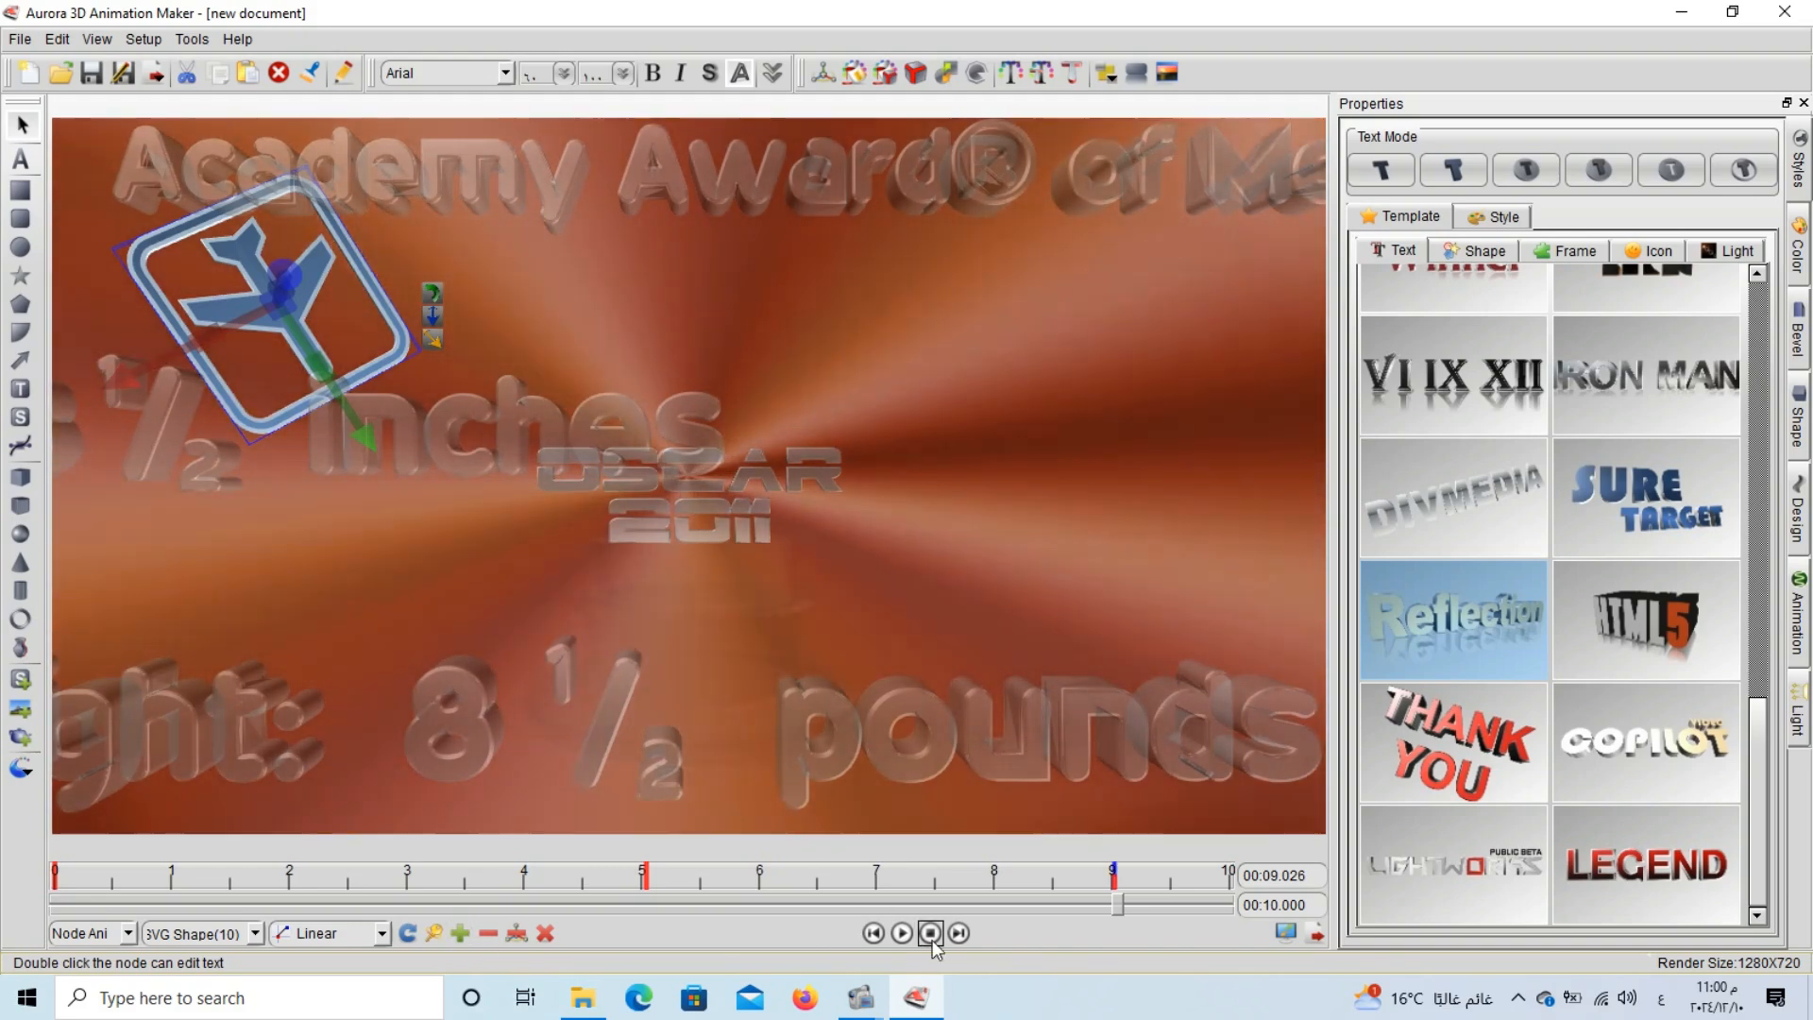
click(930, 934)
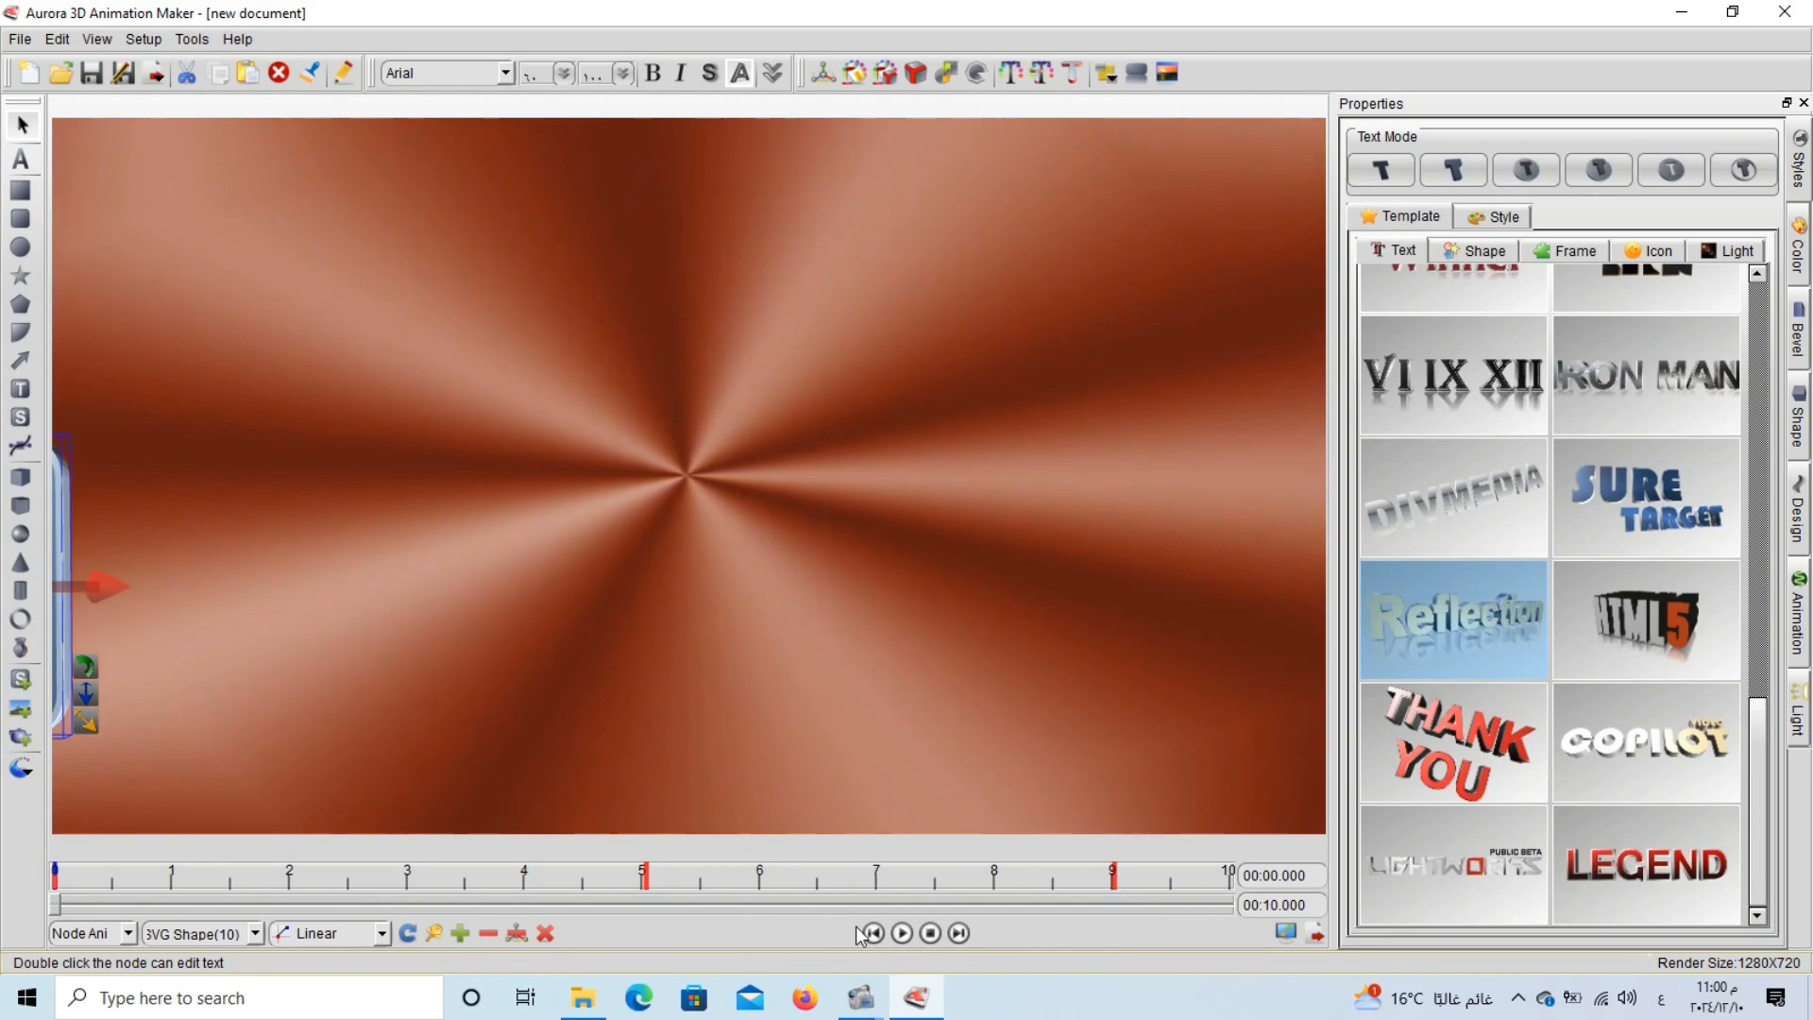
click(901, 933)
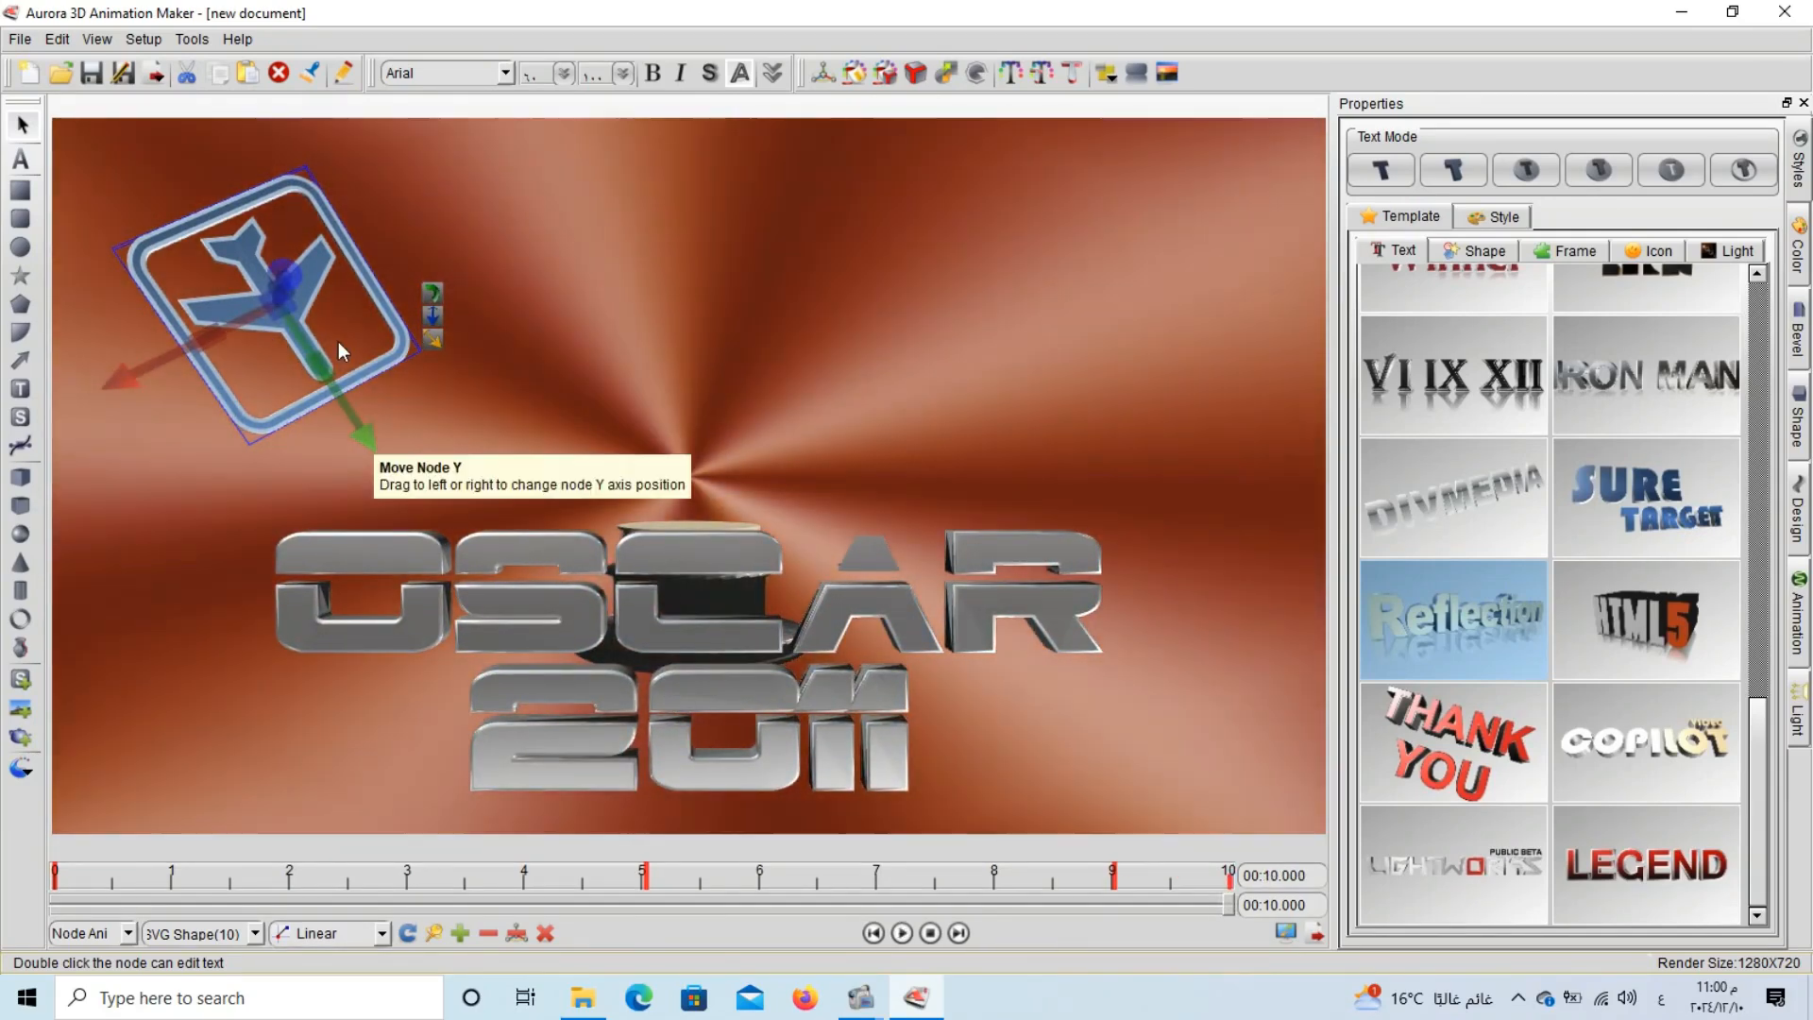
Recolor the front faces of the airplane shape to bright green, leaving its side color as it is.
click(1798, 248)
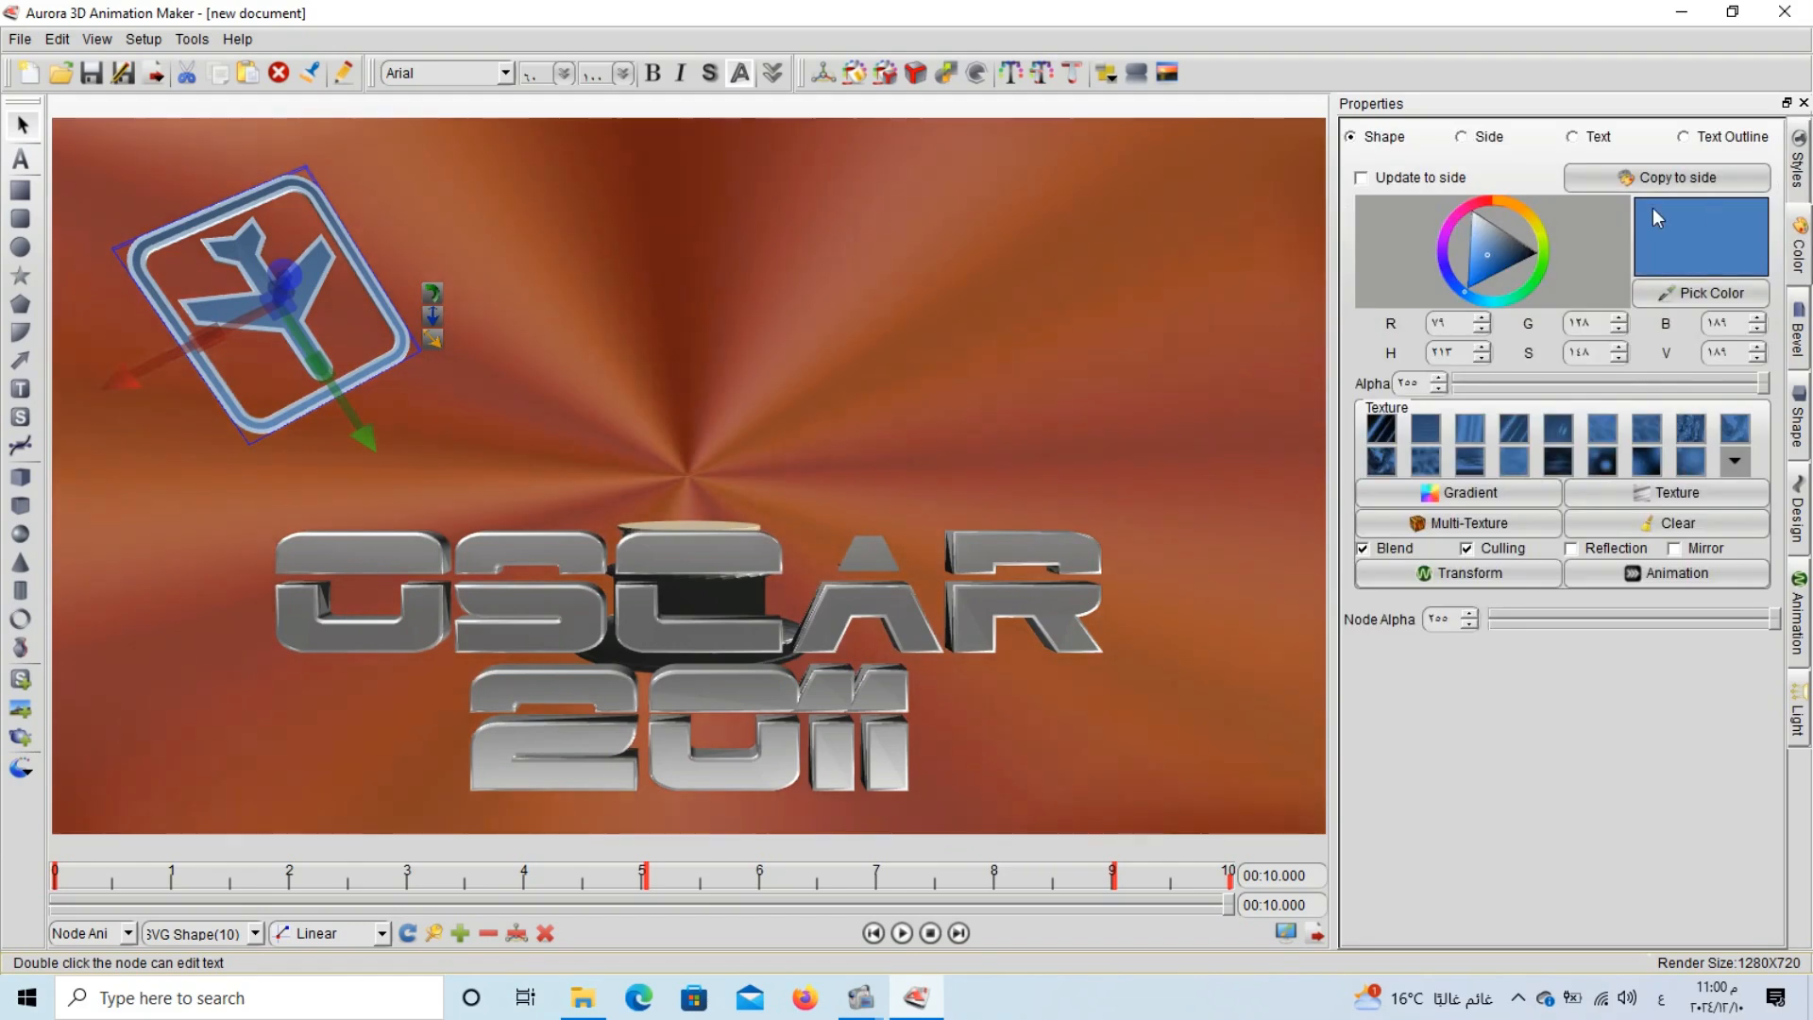
click(1517, 251)
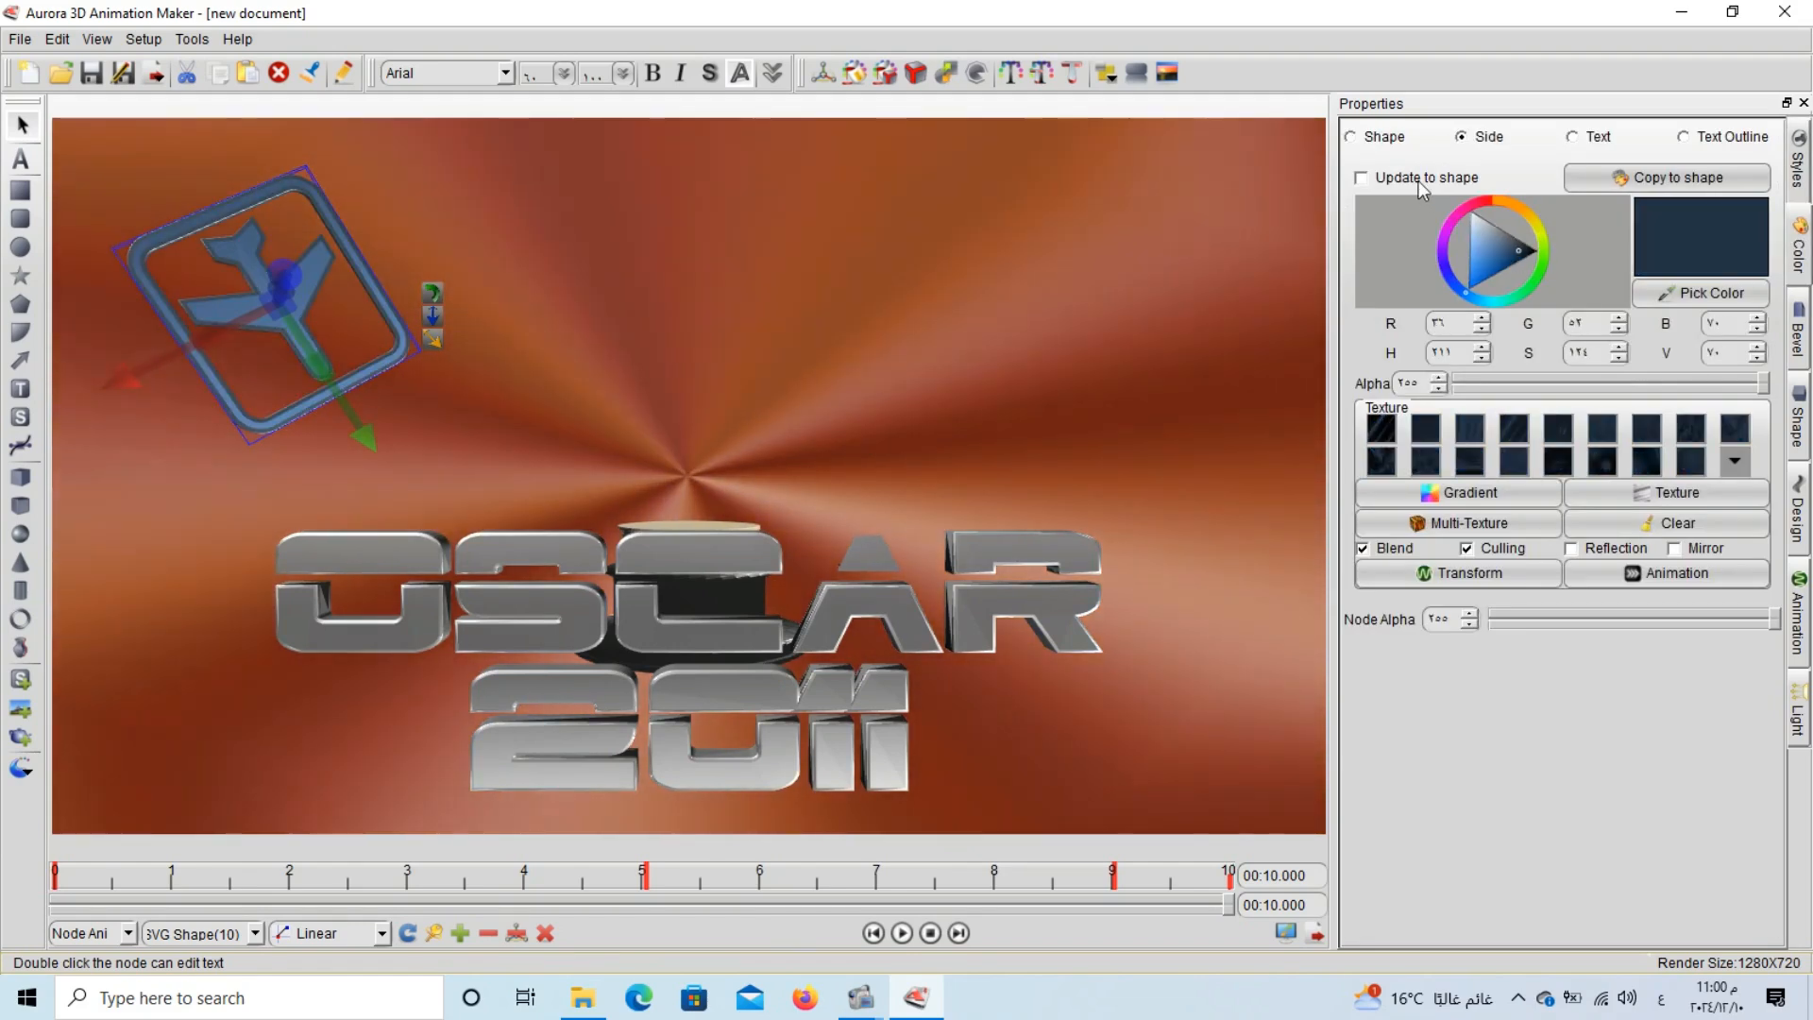
click(1405, 138)
click(1499, 262)
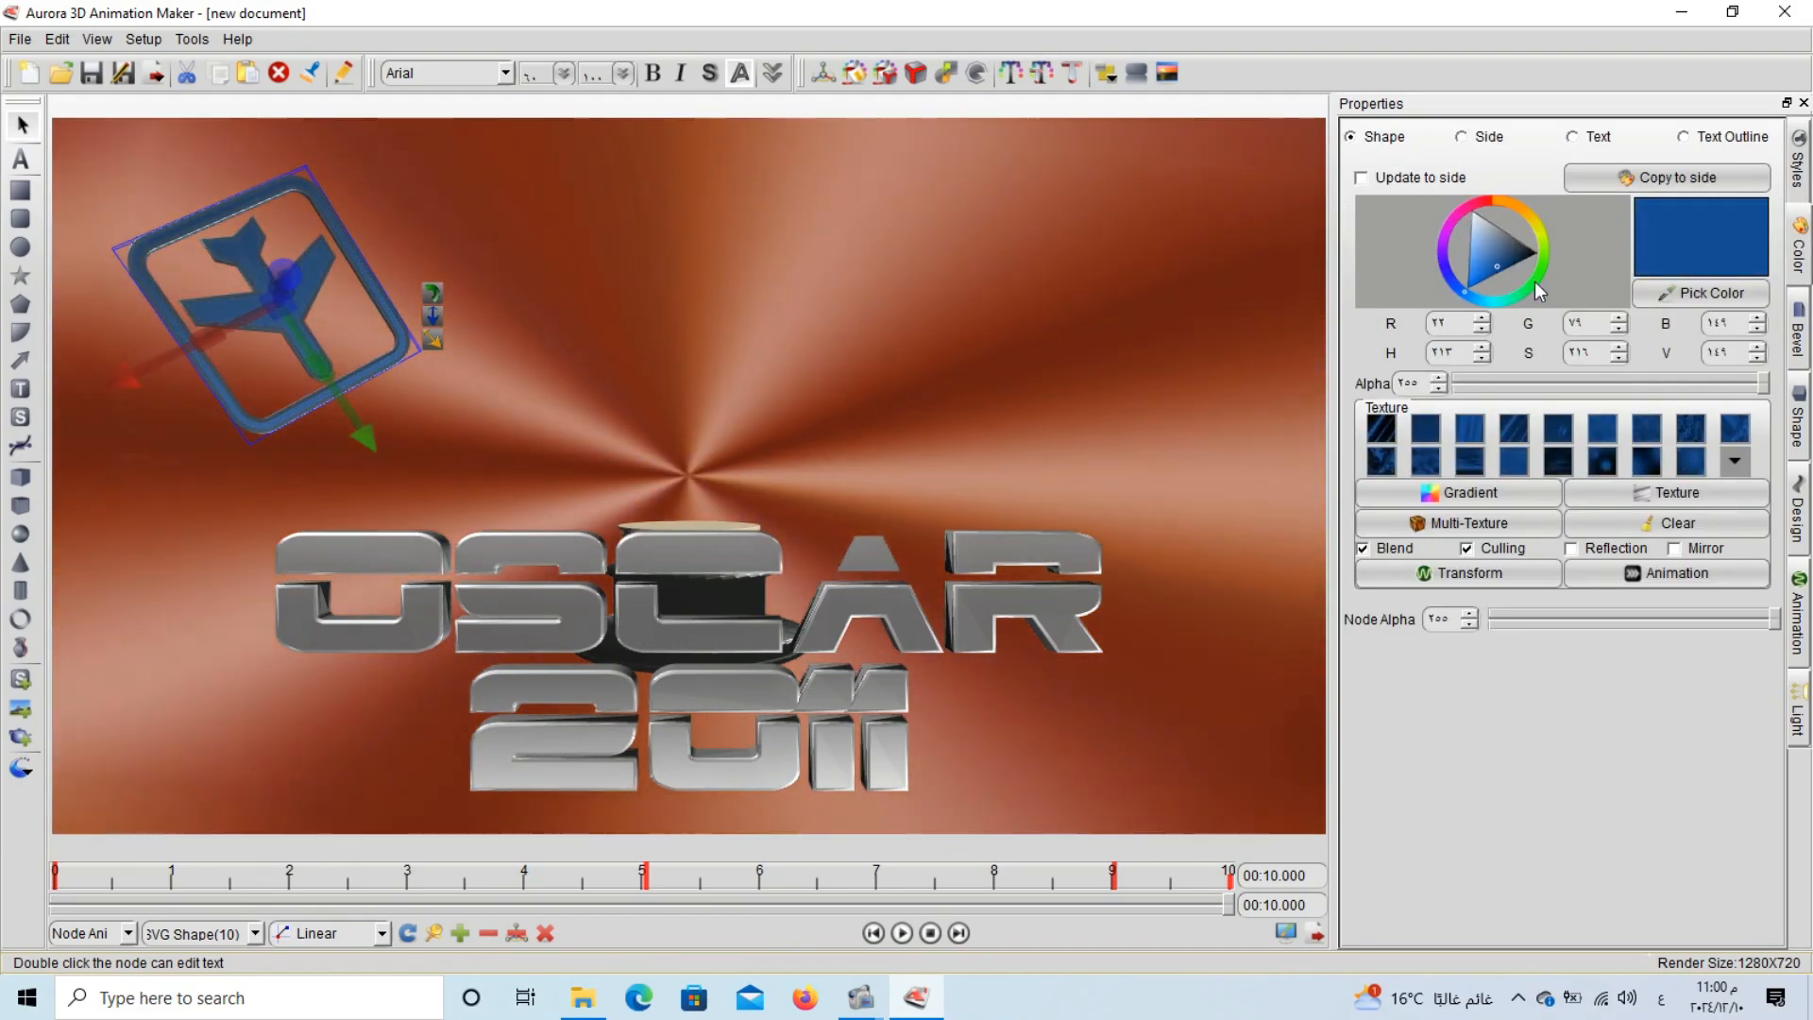
drag(1507, 283, 1522, 273)
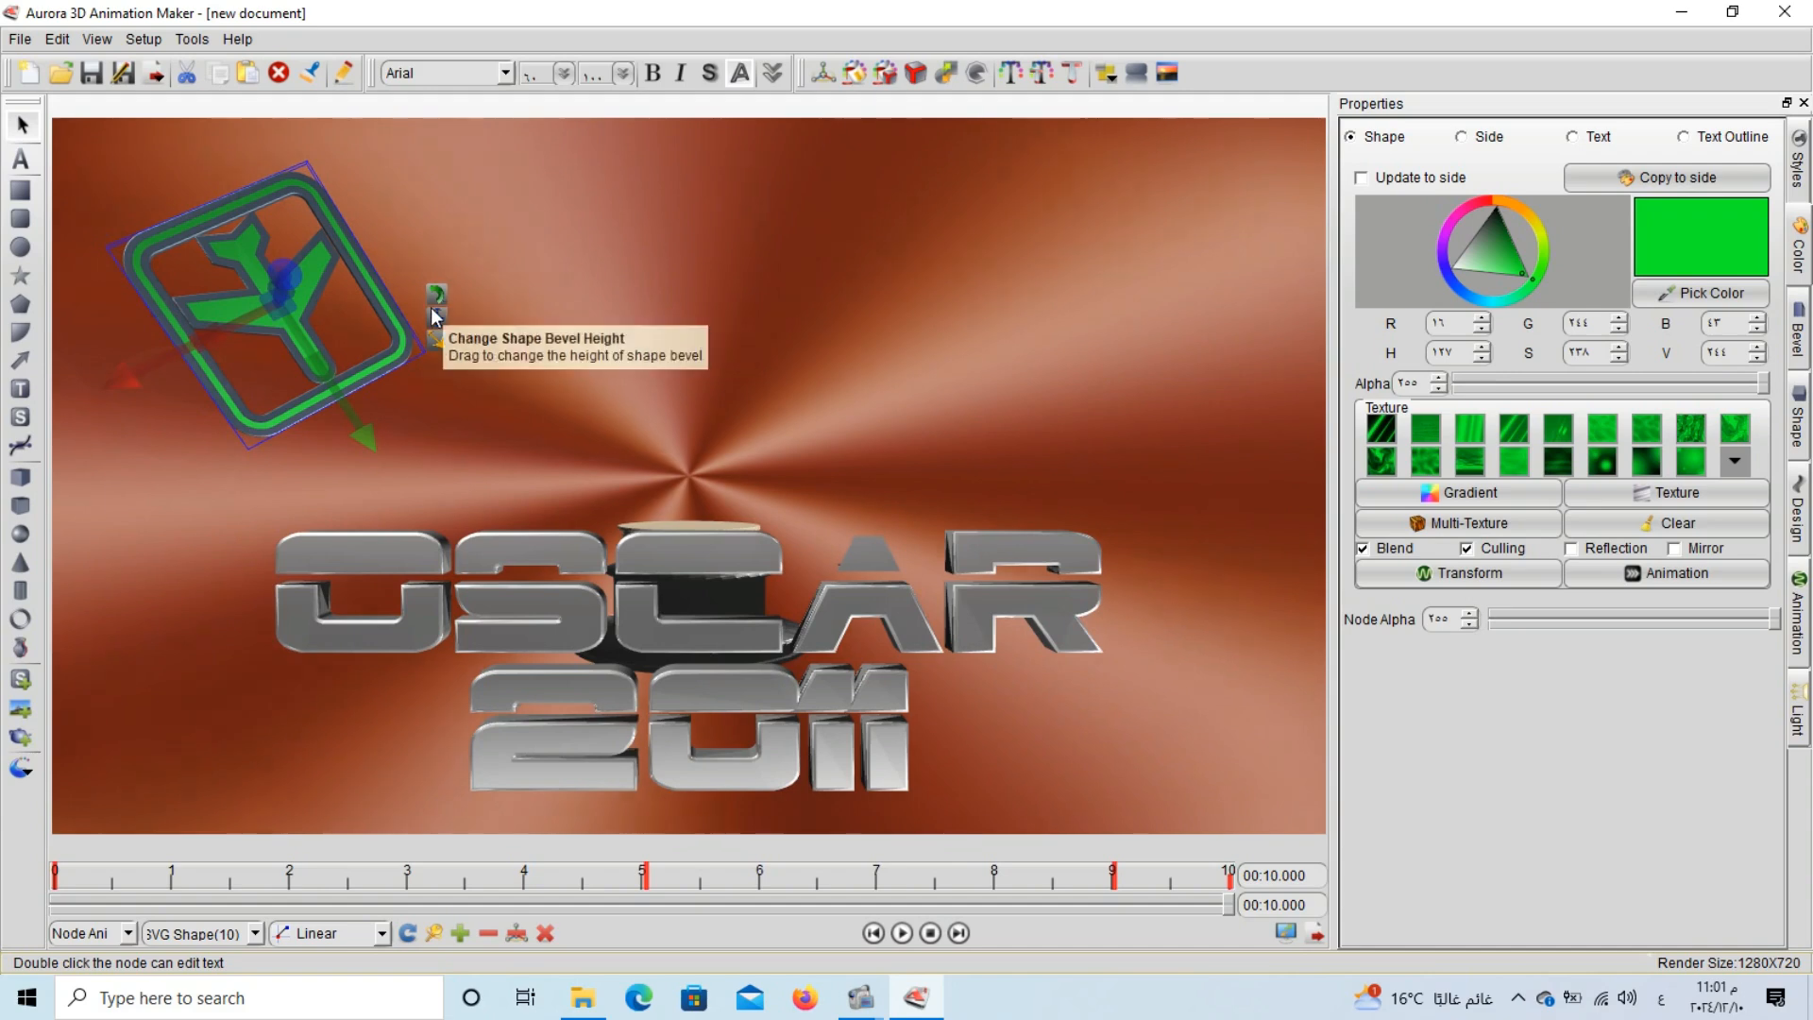
Enlarge the airplane shape and its bevel, and give its sides a preset texture in blue (RGB 16, 97, 178).
drag(434, 337, 678, 315)
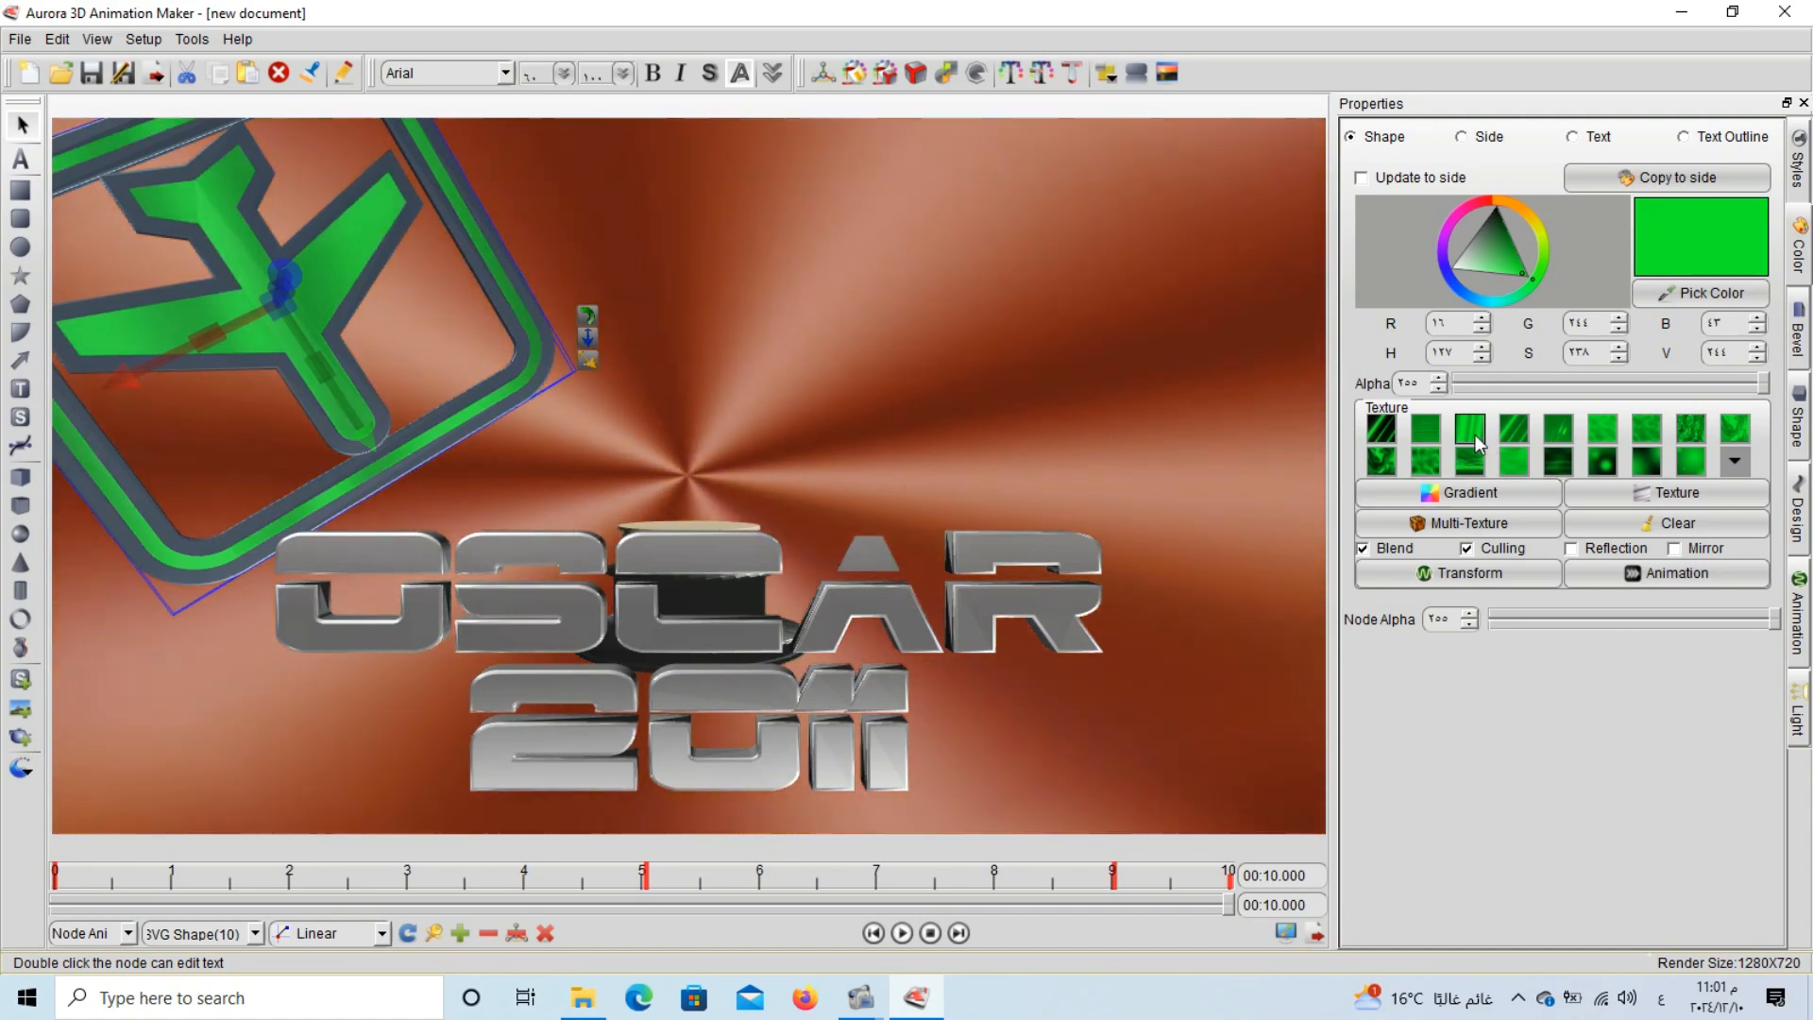
click(1484, 138)
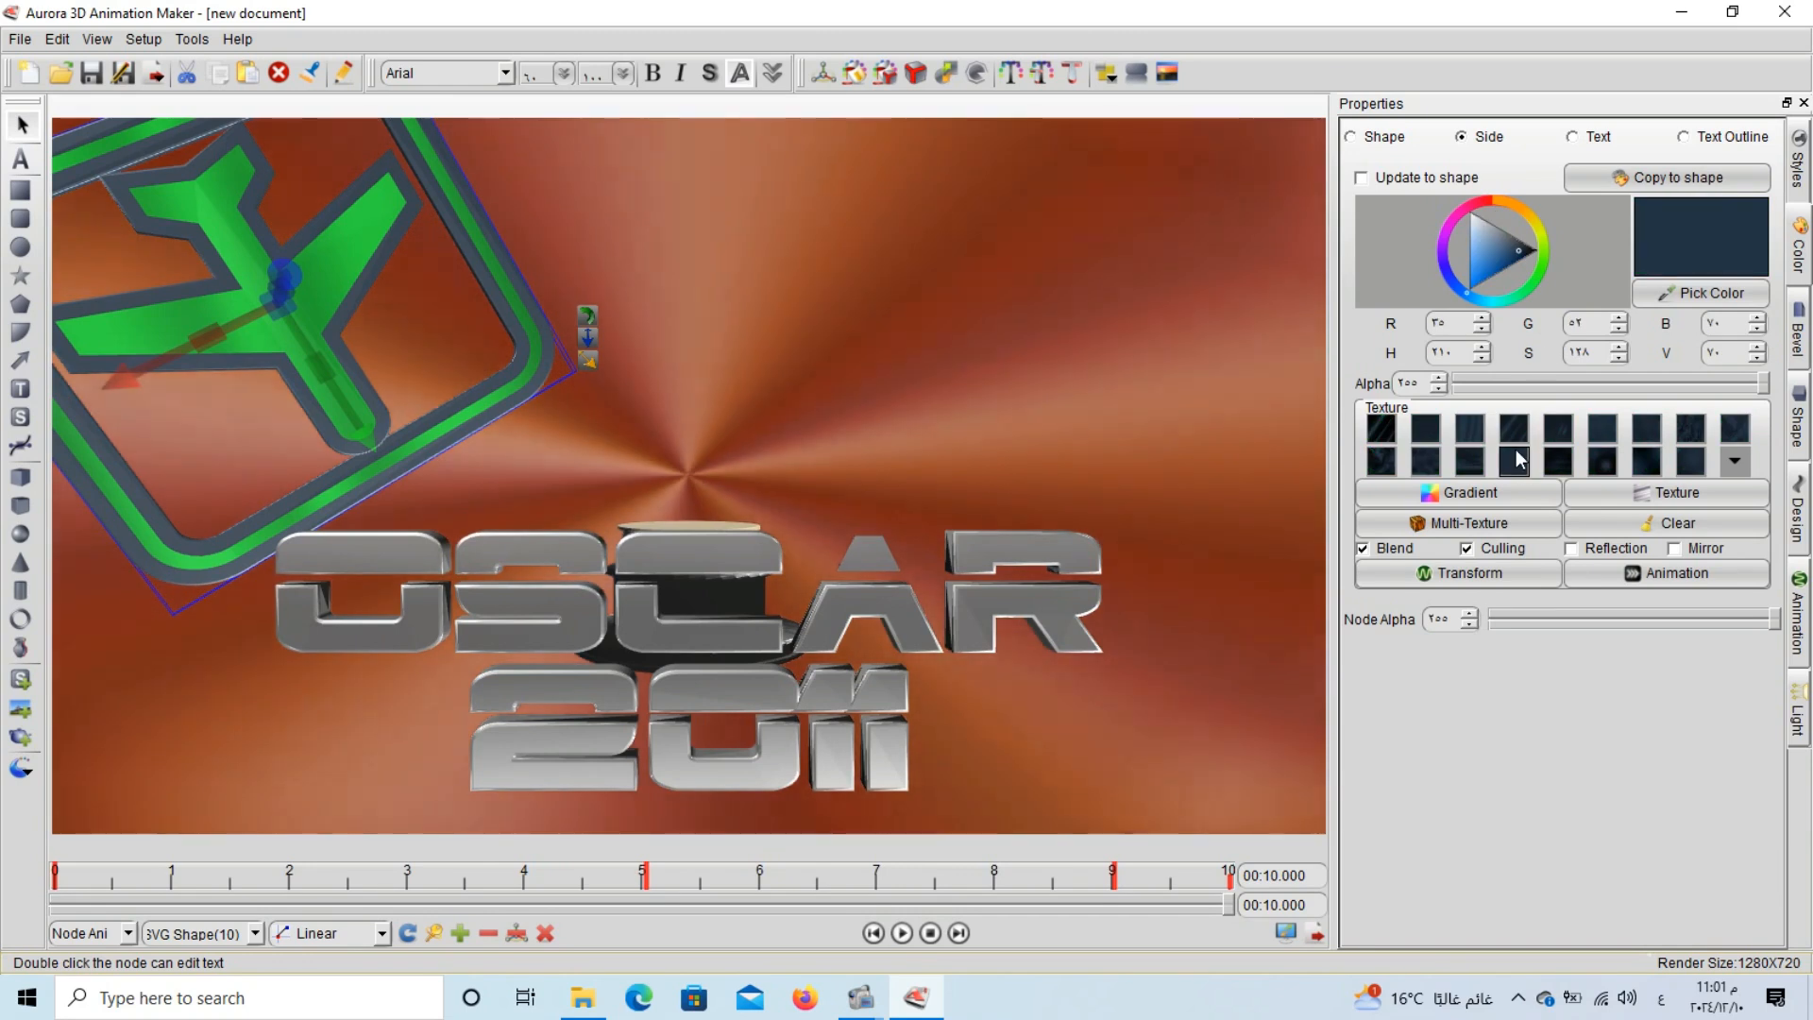
click(1515, 435)
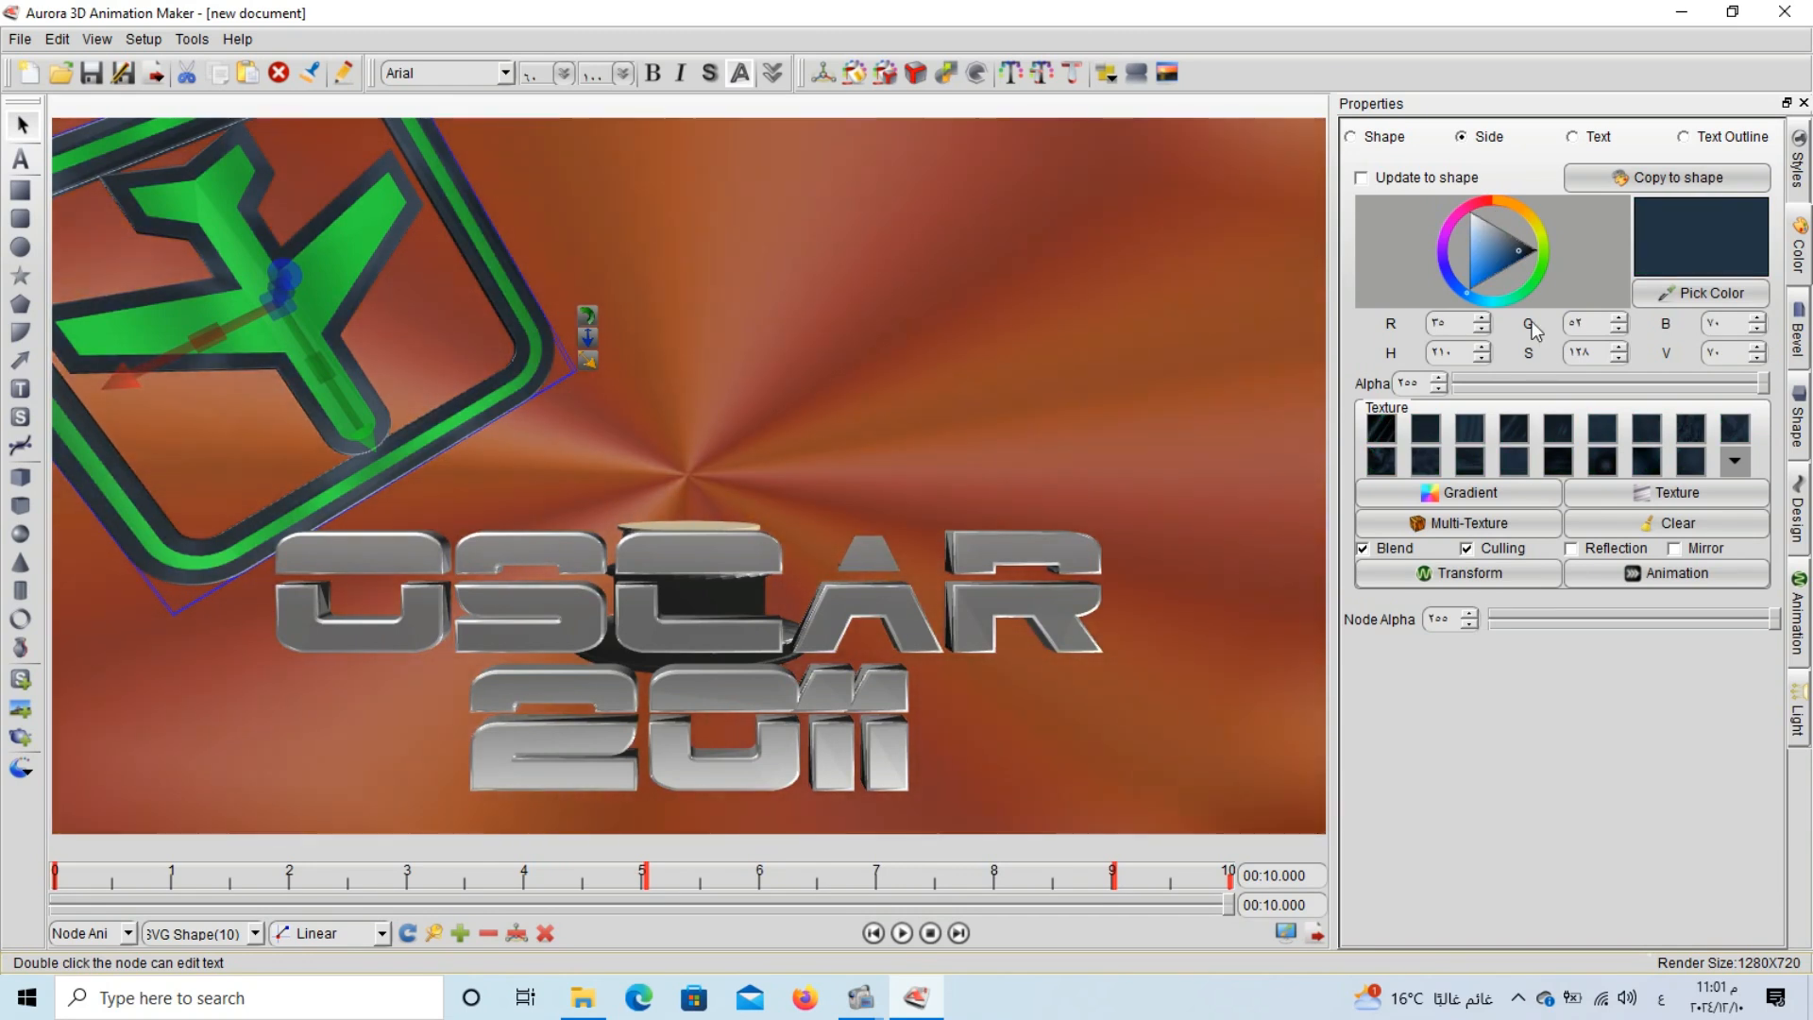
click(1490, 273)
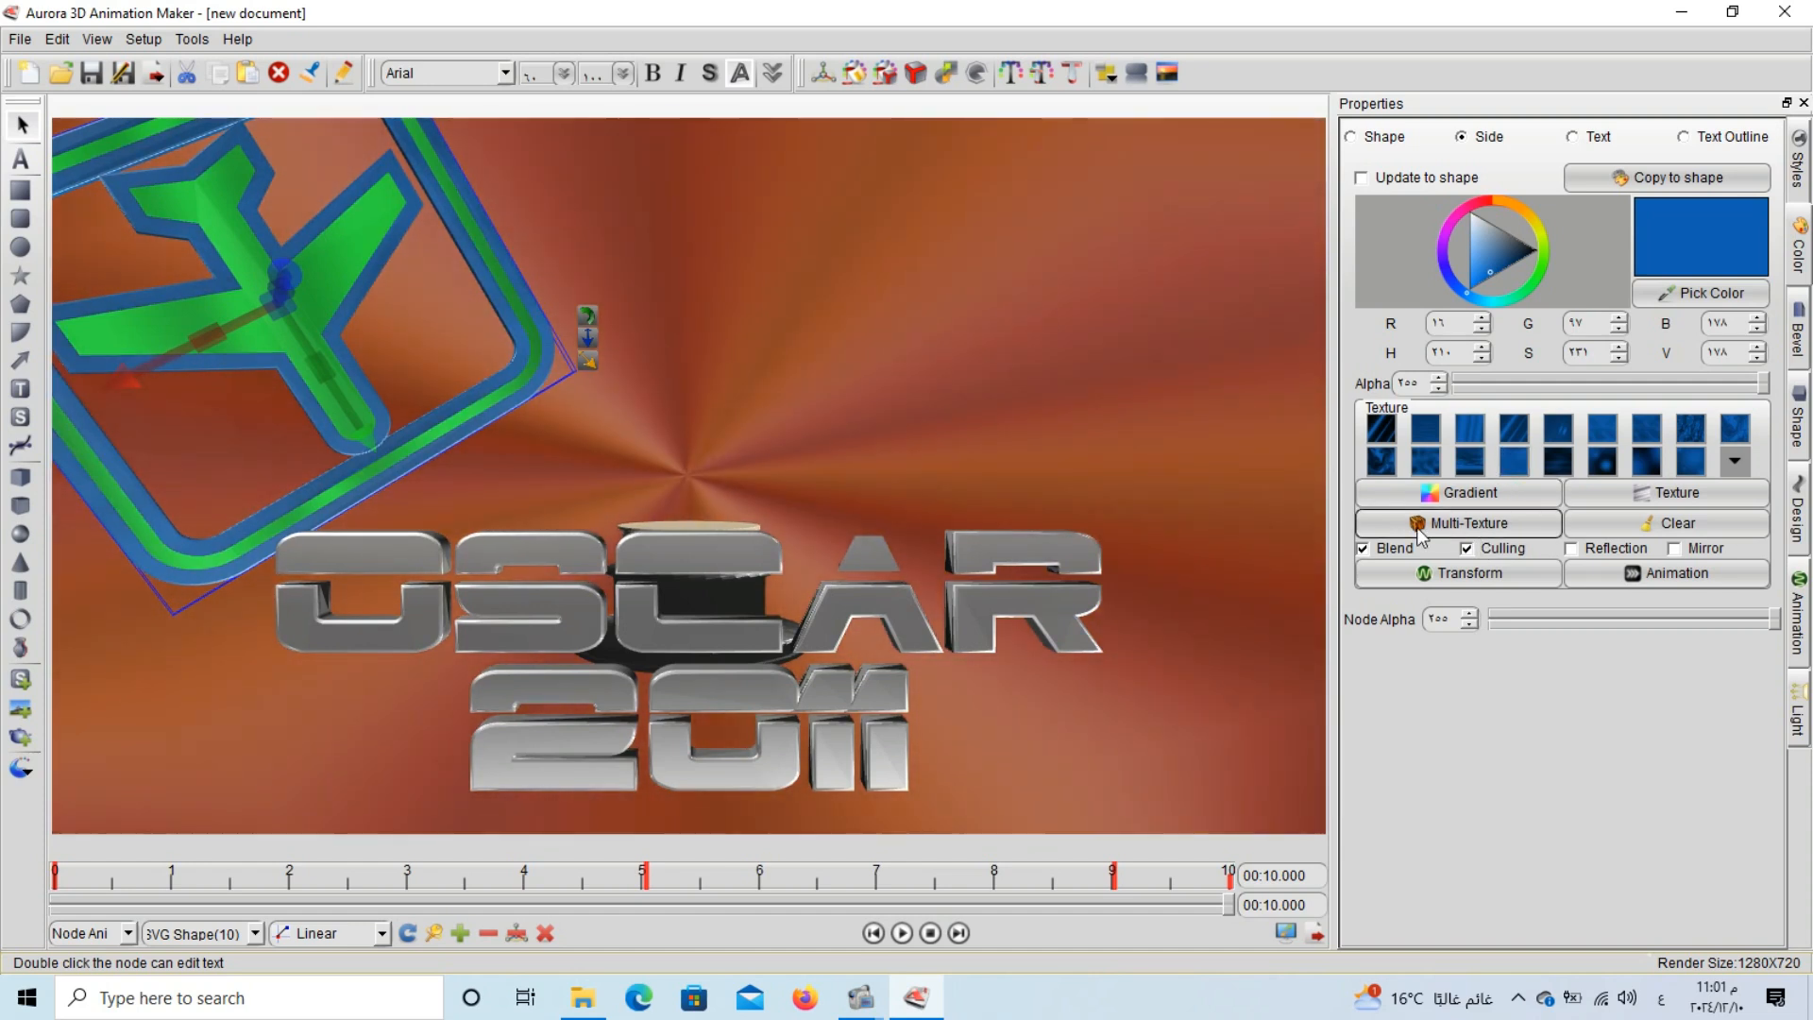
Give the airplane's sides a multi-texture with the default gradient as Texture1.
click(1482, 525)
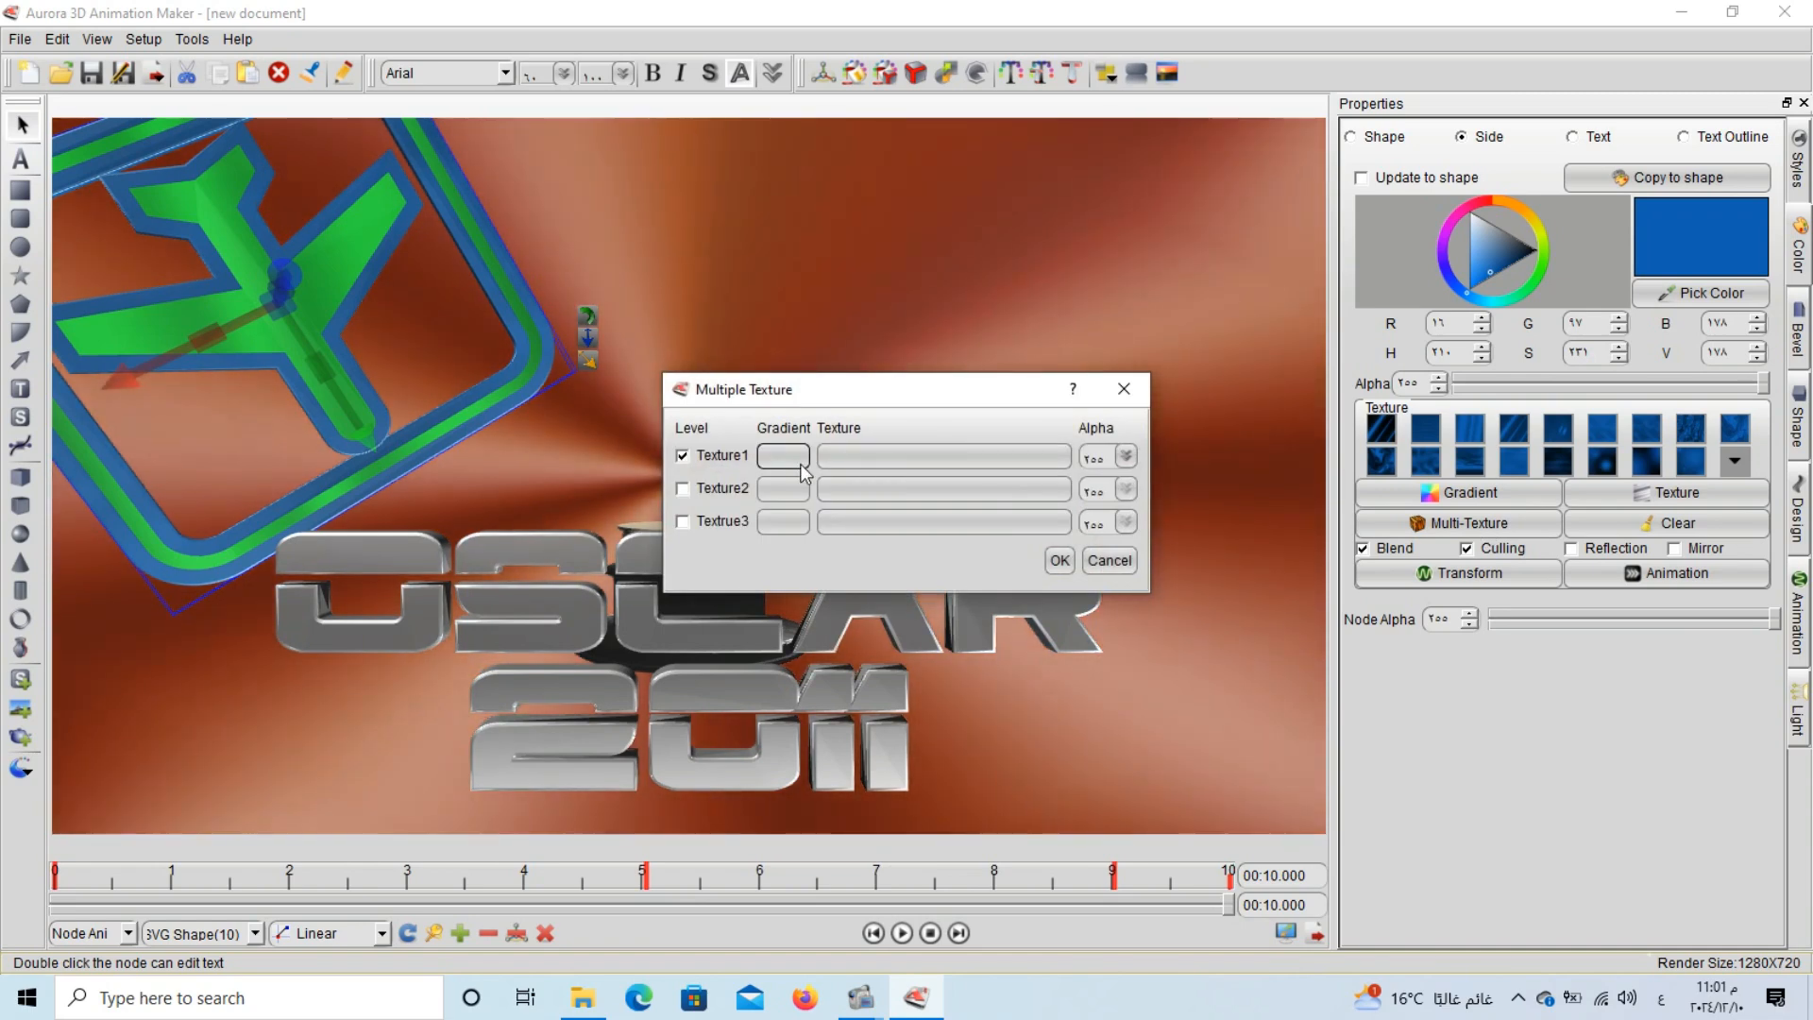
click(800, 463)
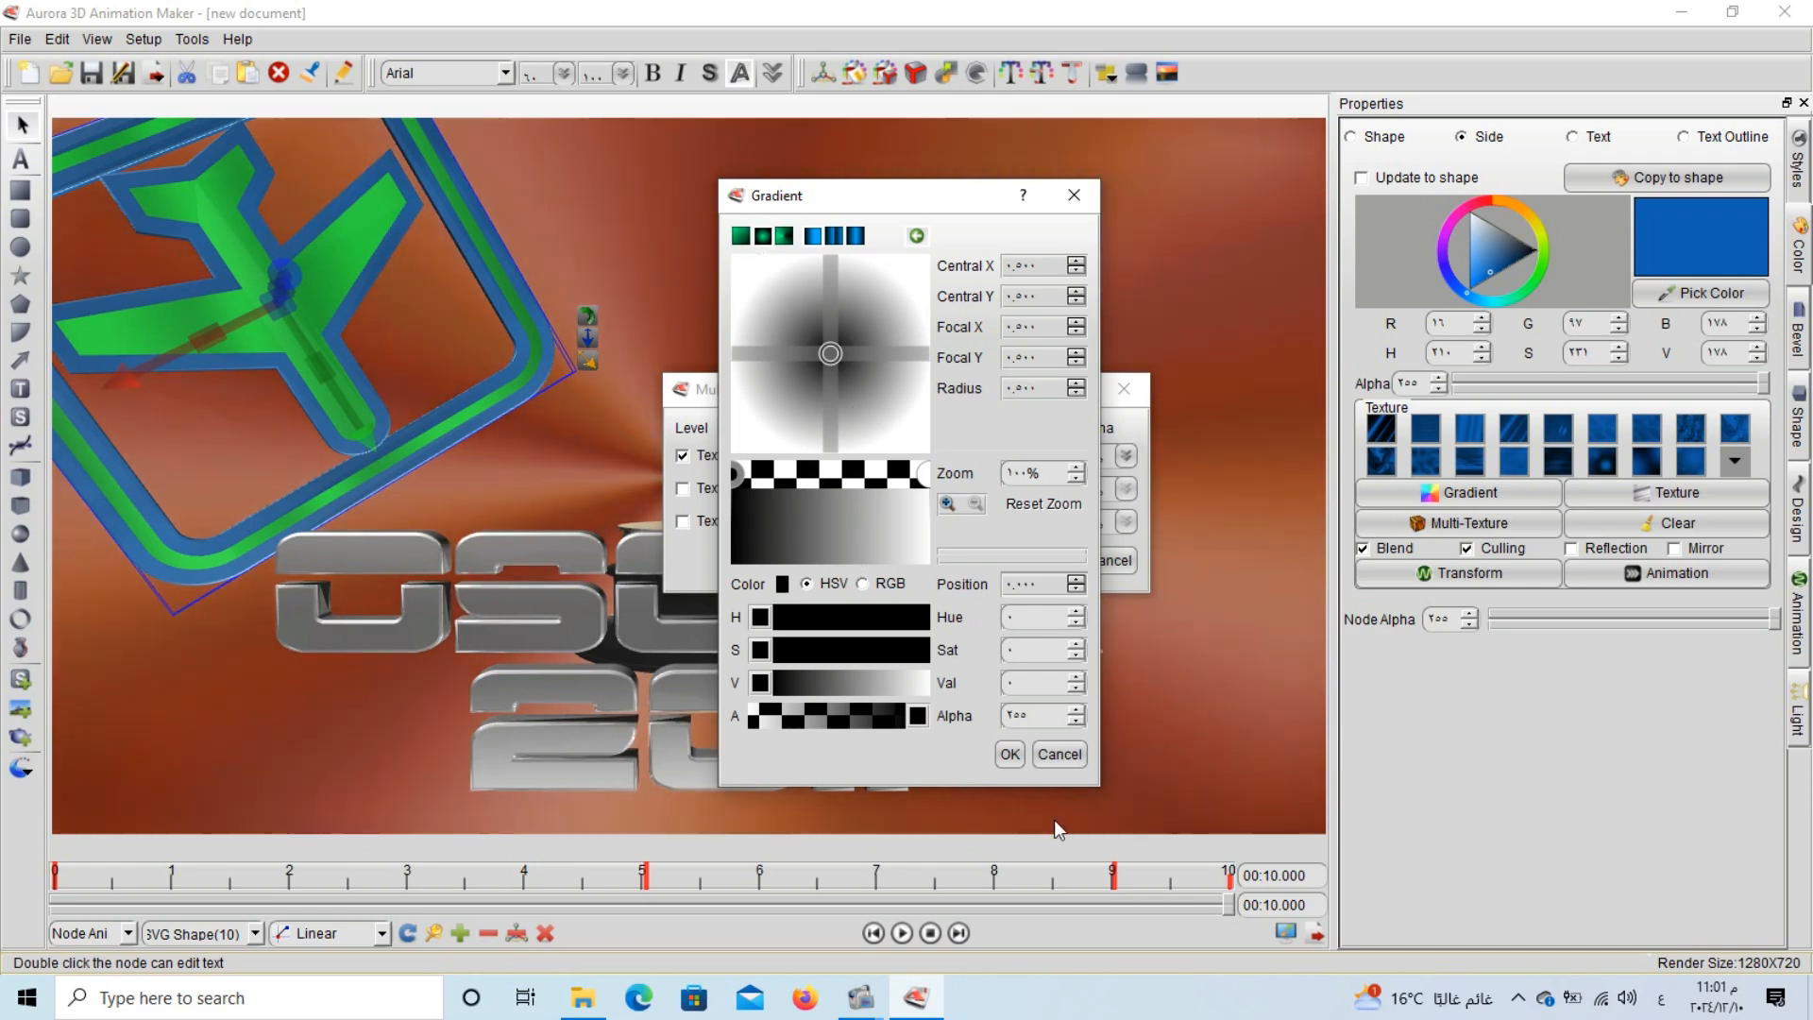
click(1009, 755)
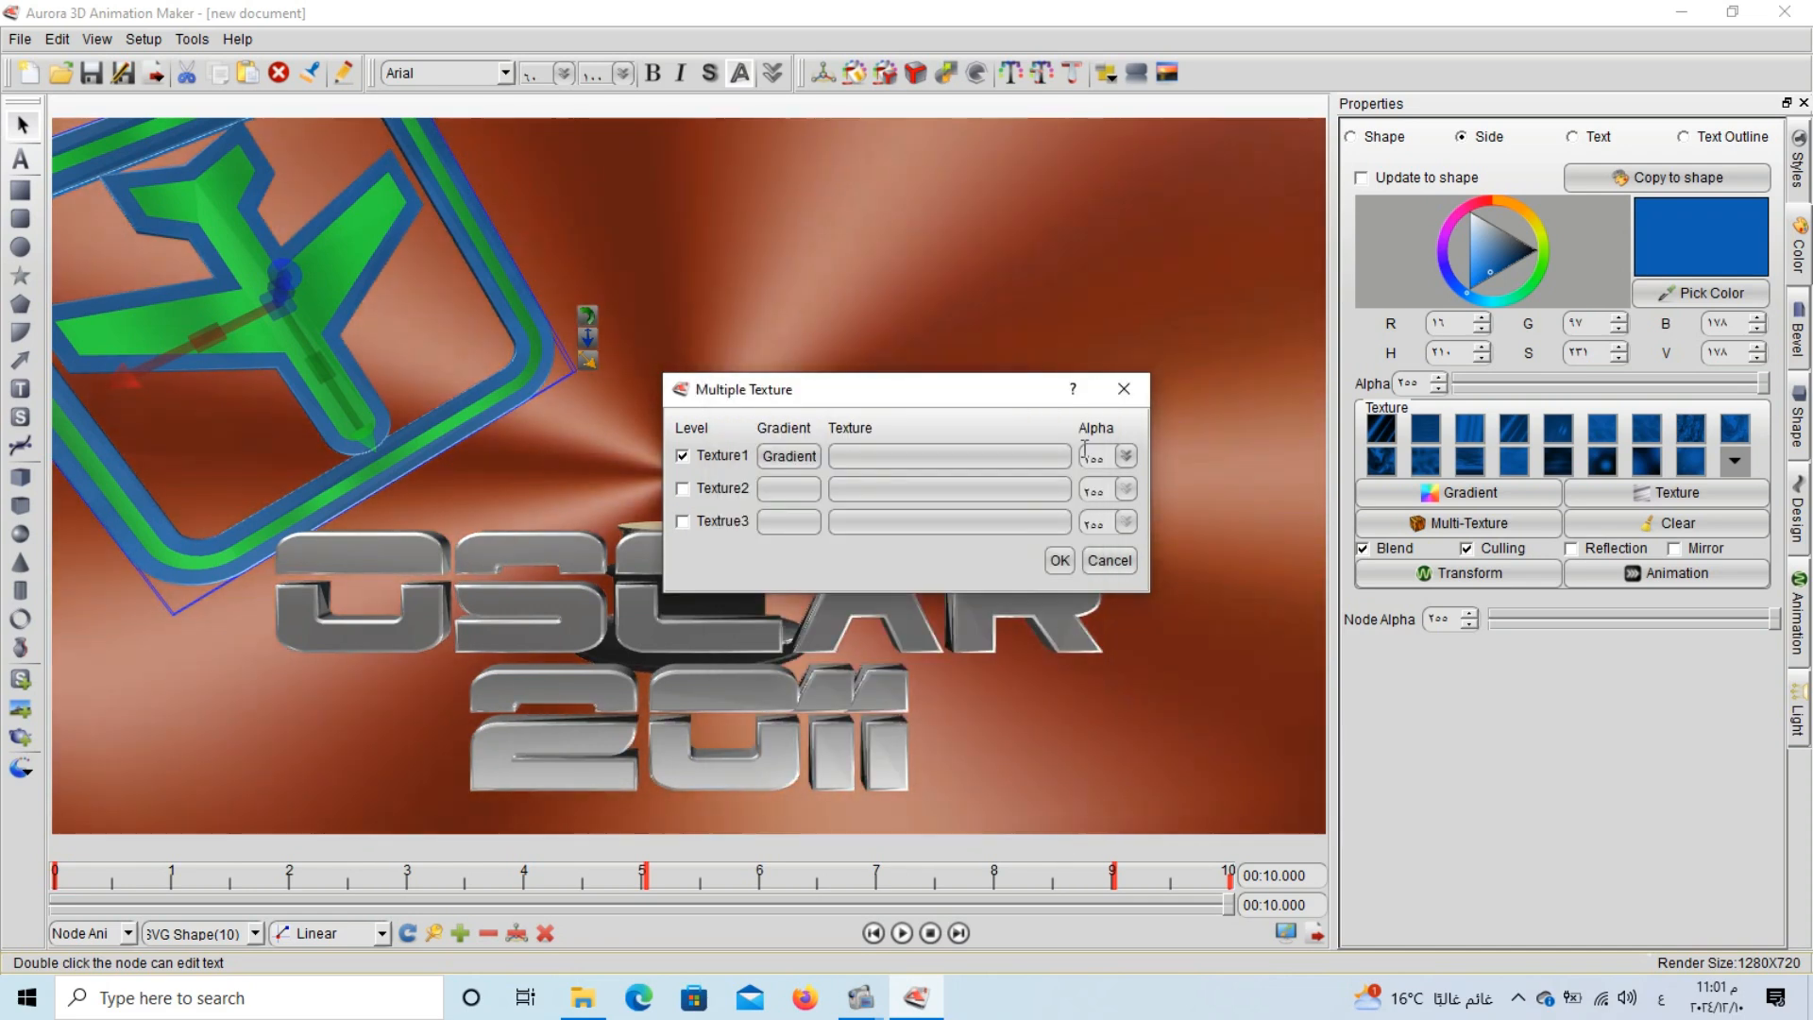
click(1061, 560)
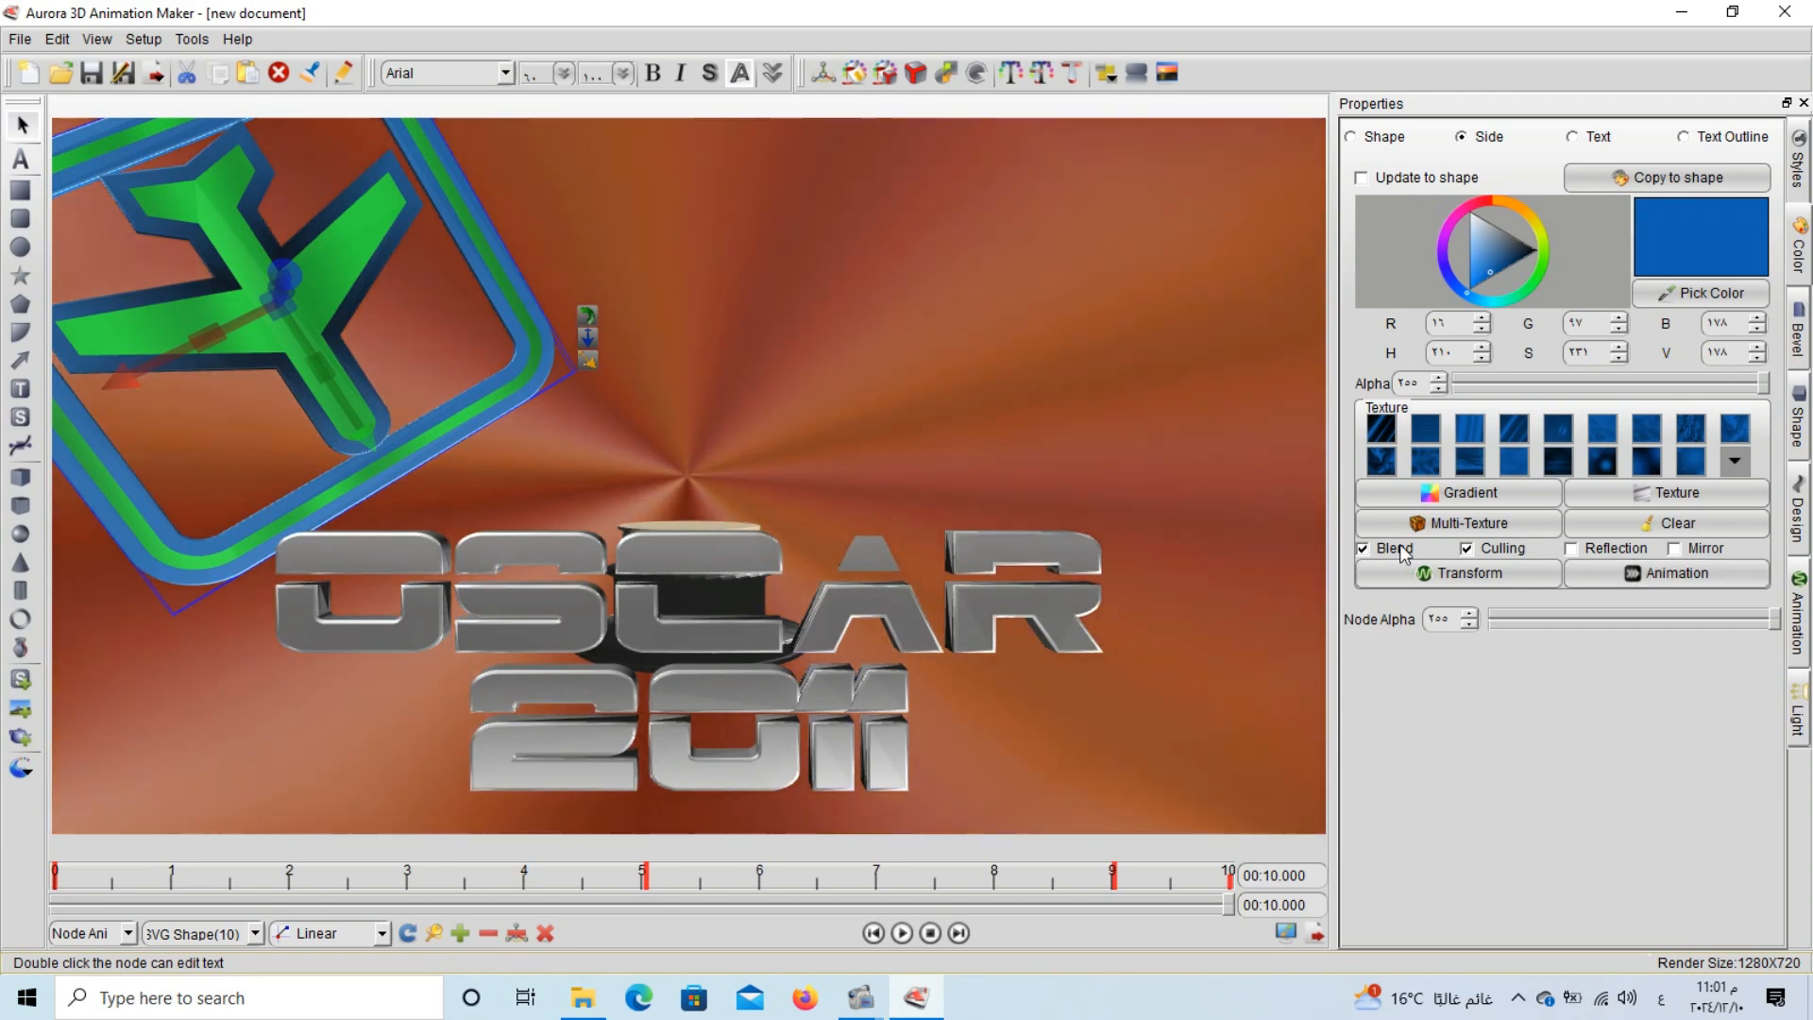
Turn on Reflection and Mirror for the airplane's side texture and apply the Rotate 90 degree transform template to it.
click(1577, 552)
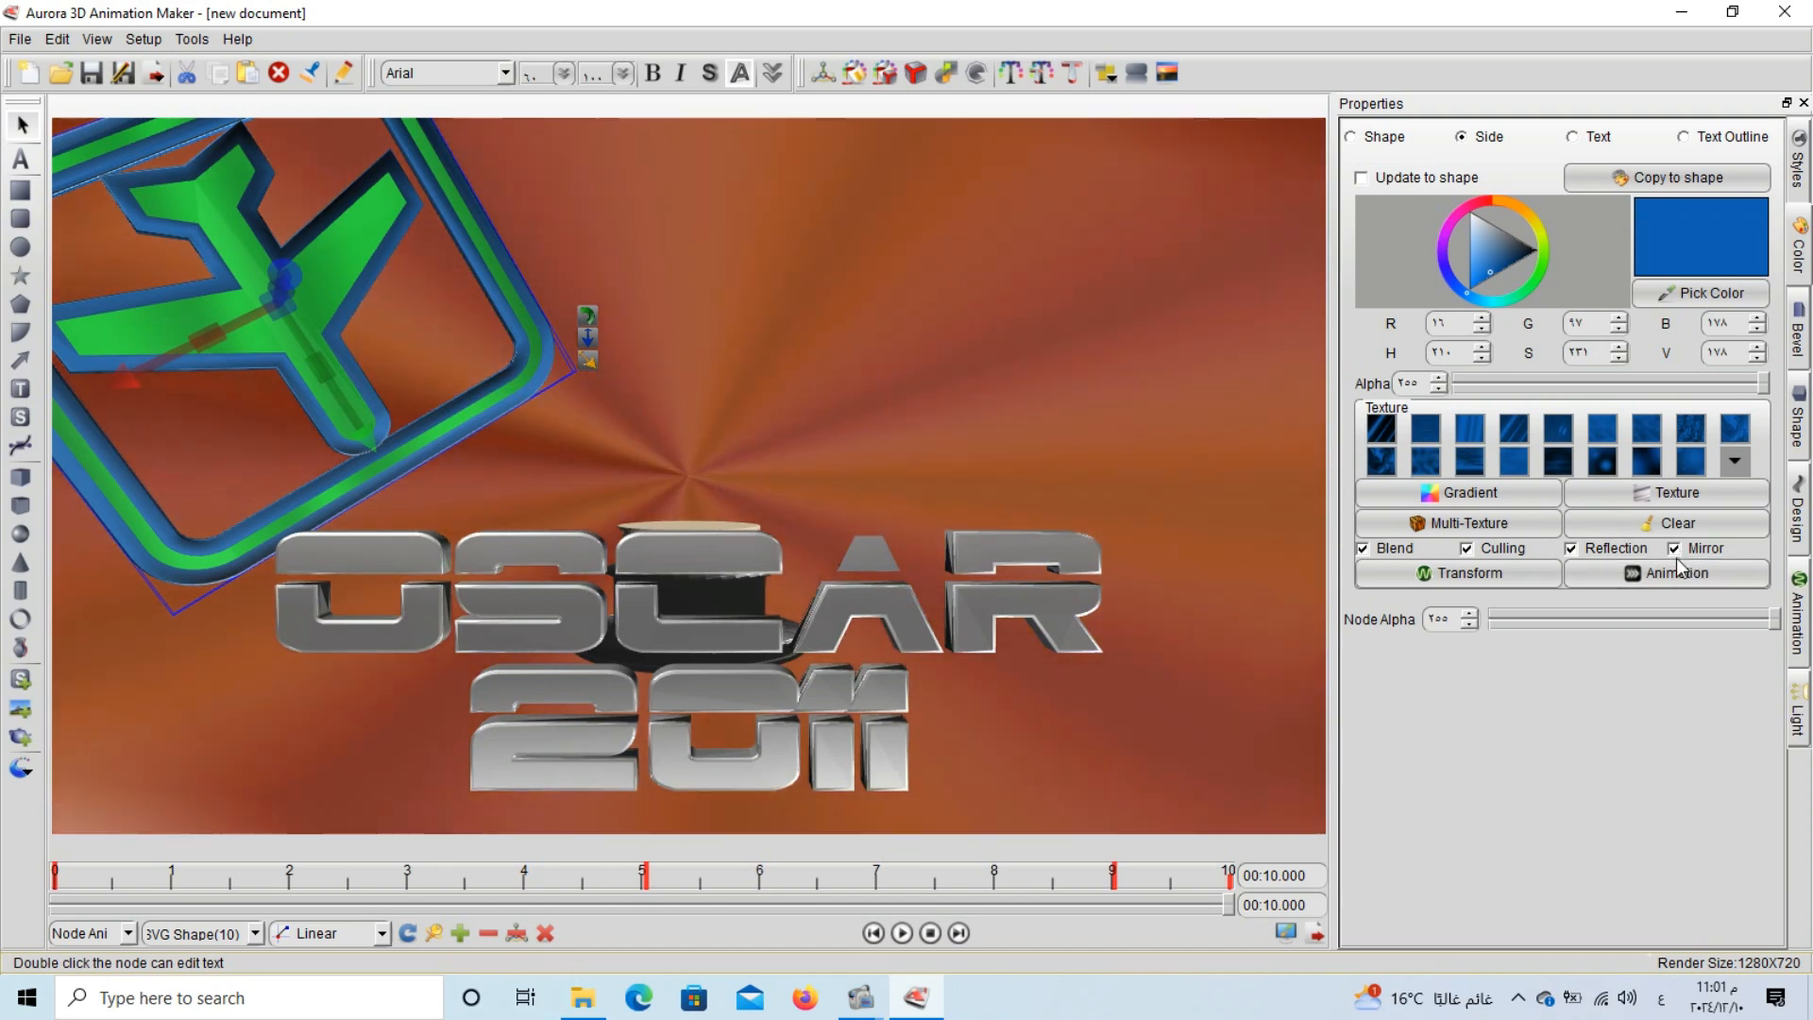
click(1676, 553)
click(1444, 575)
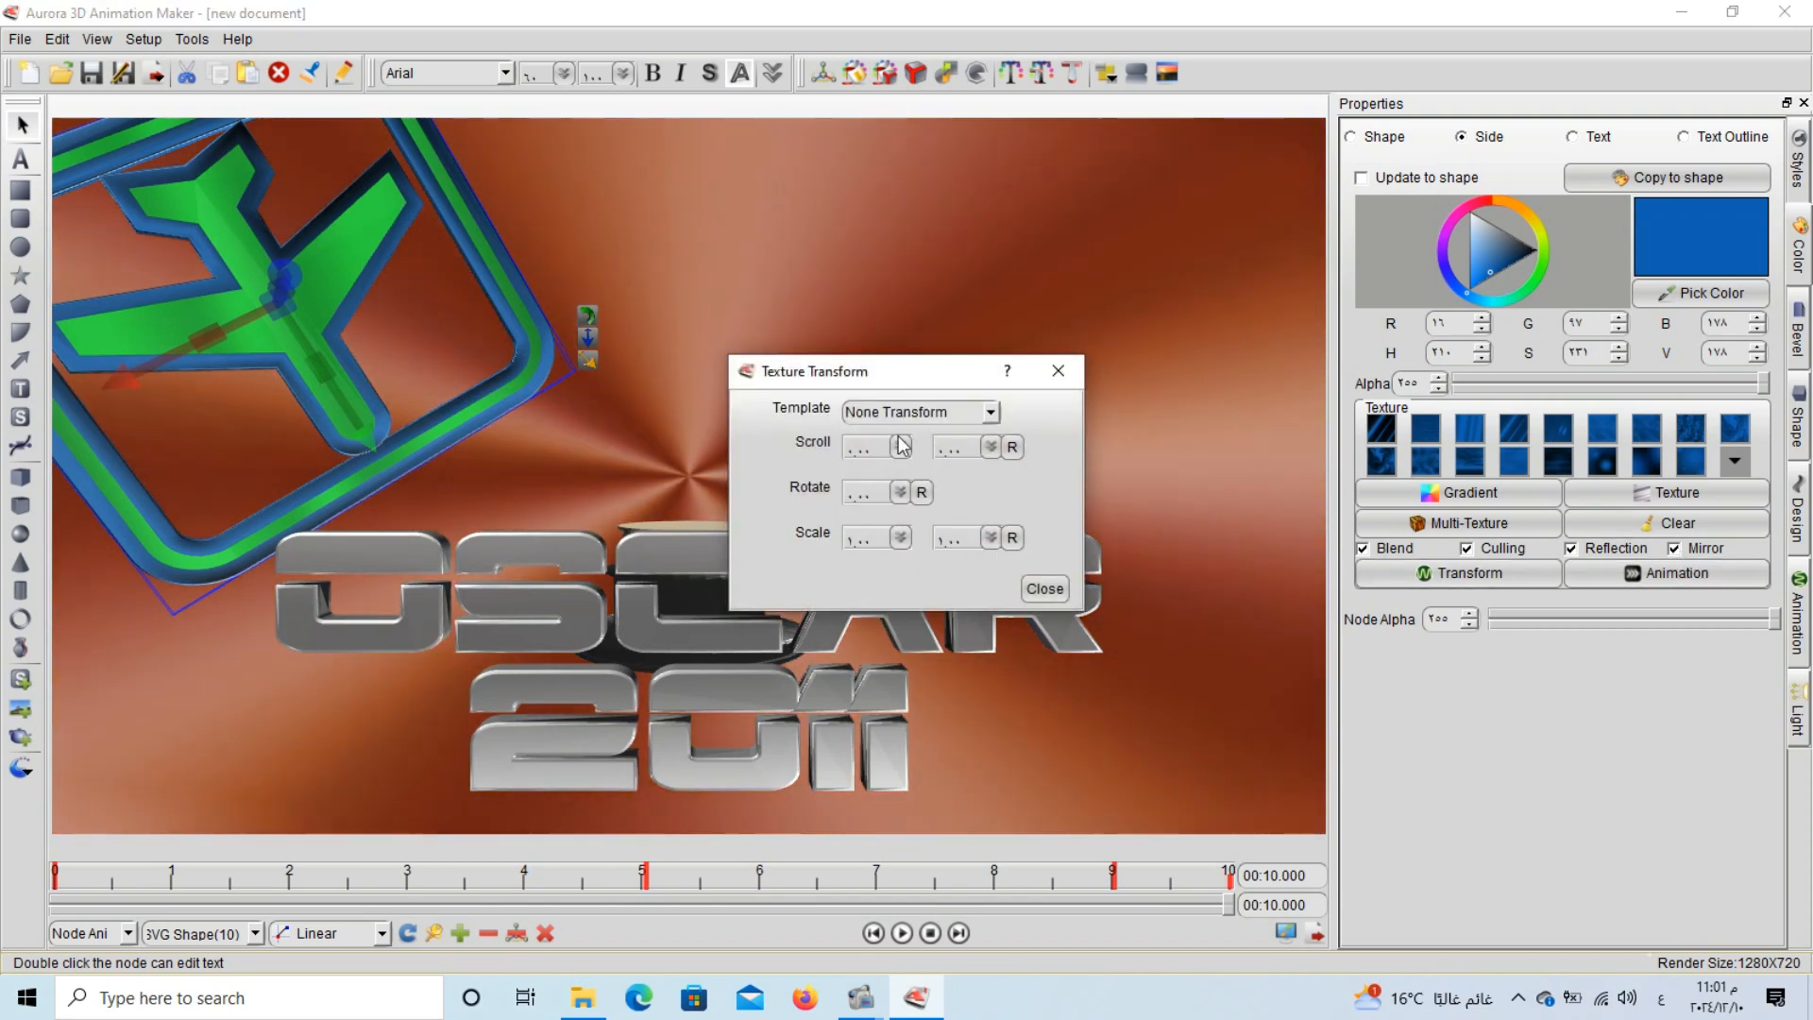
click(988, 412)
click(921, 481)
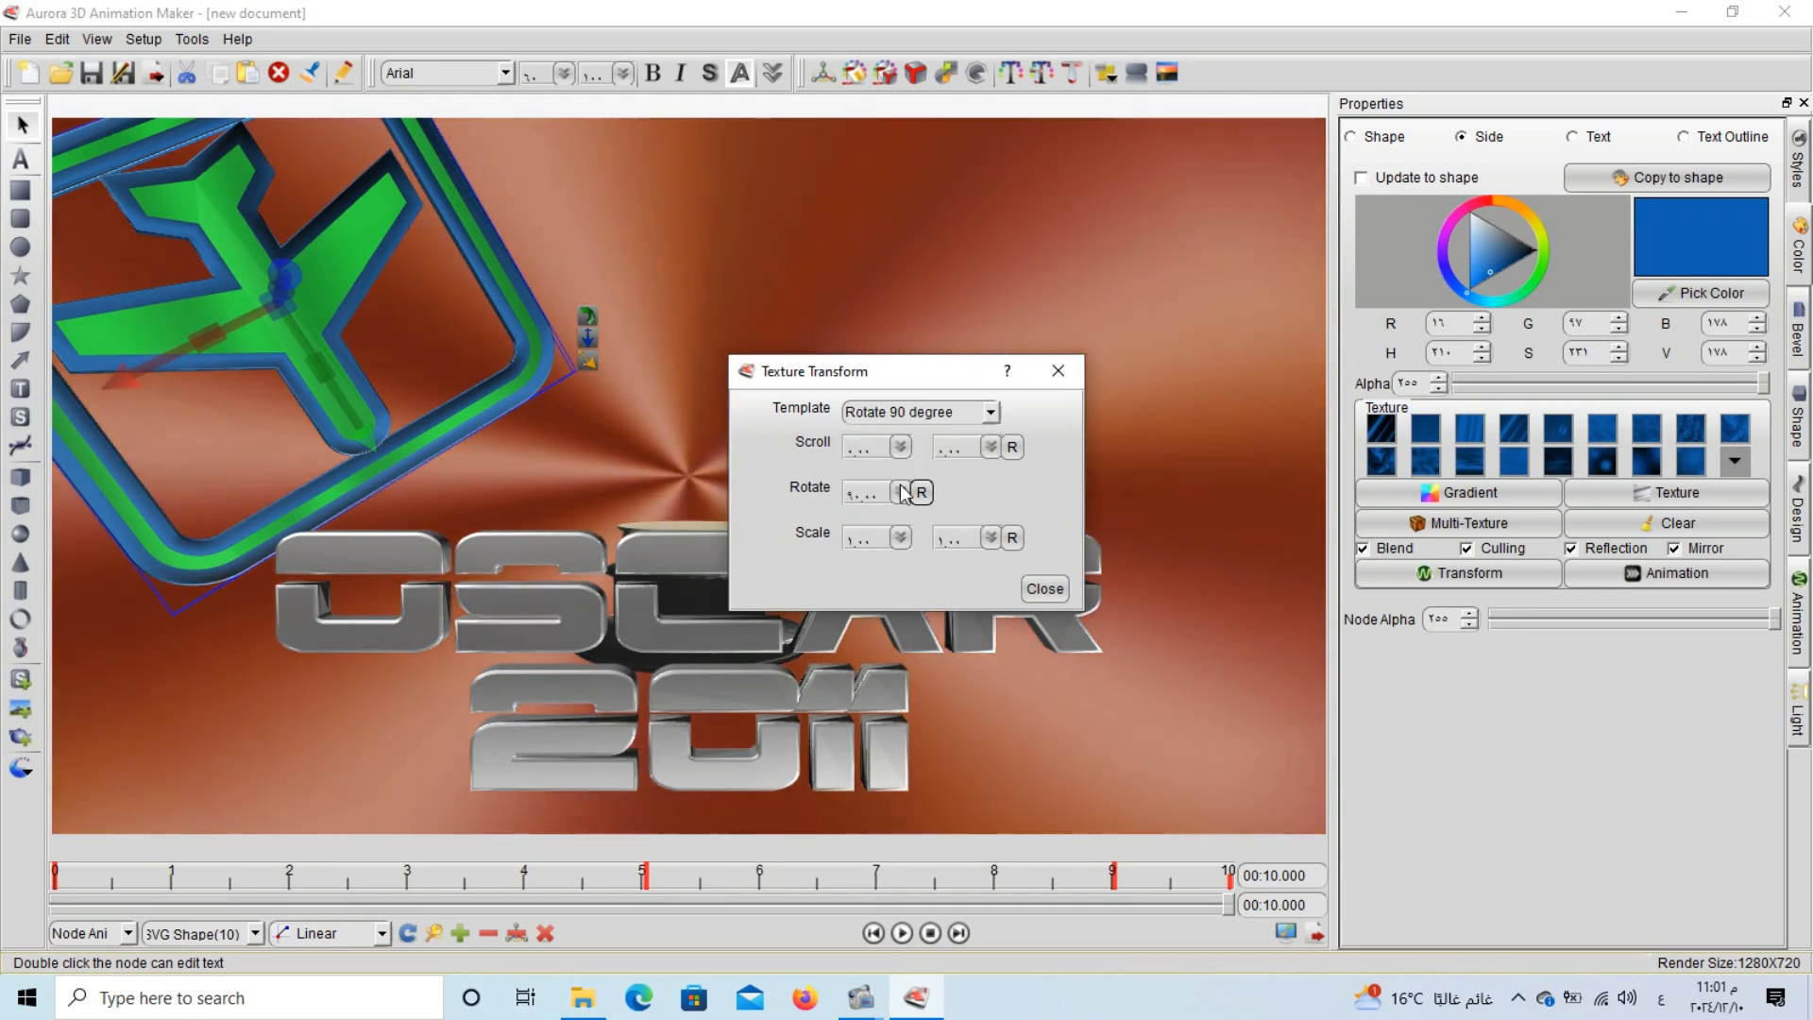
click(1041, 590)
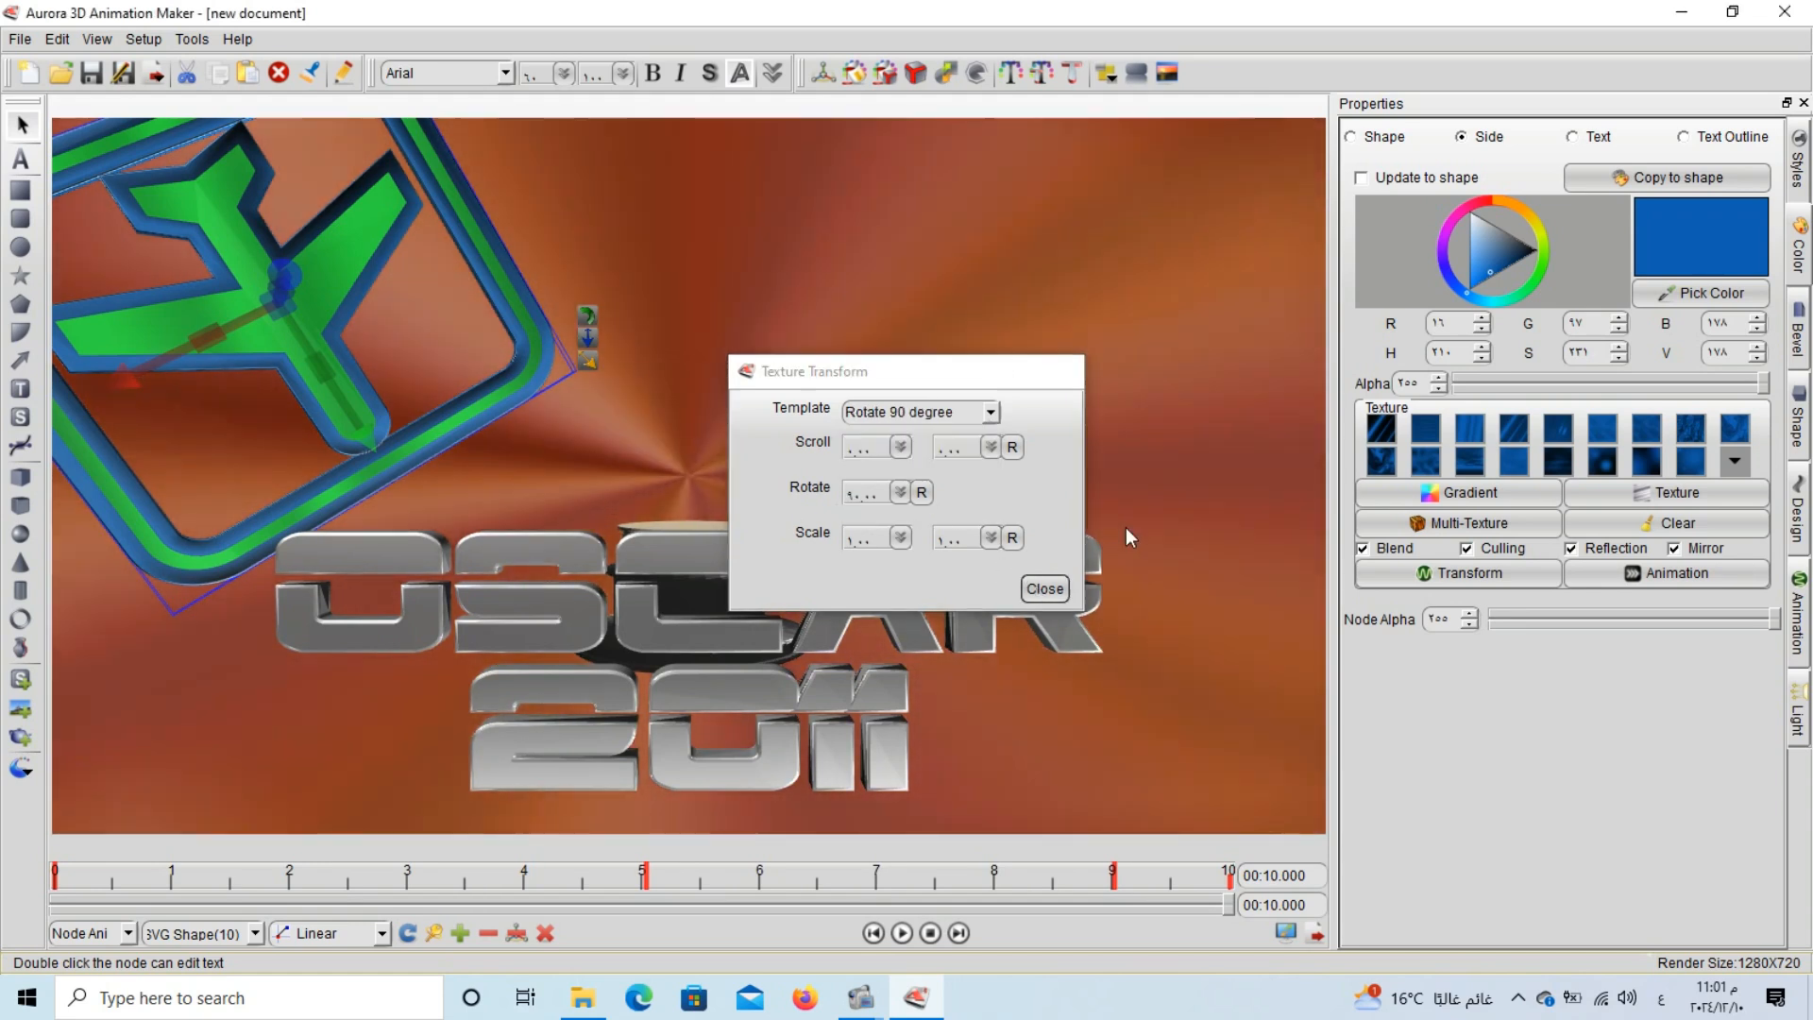
Apply the Horizontal scale half transform template to the texture of the airplane's front faces.
click(1594, 140)
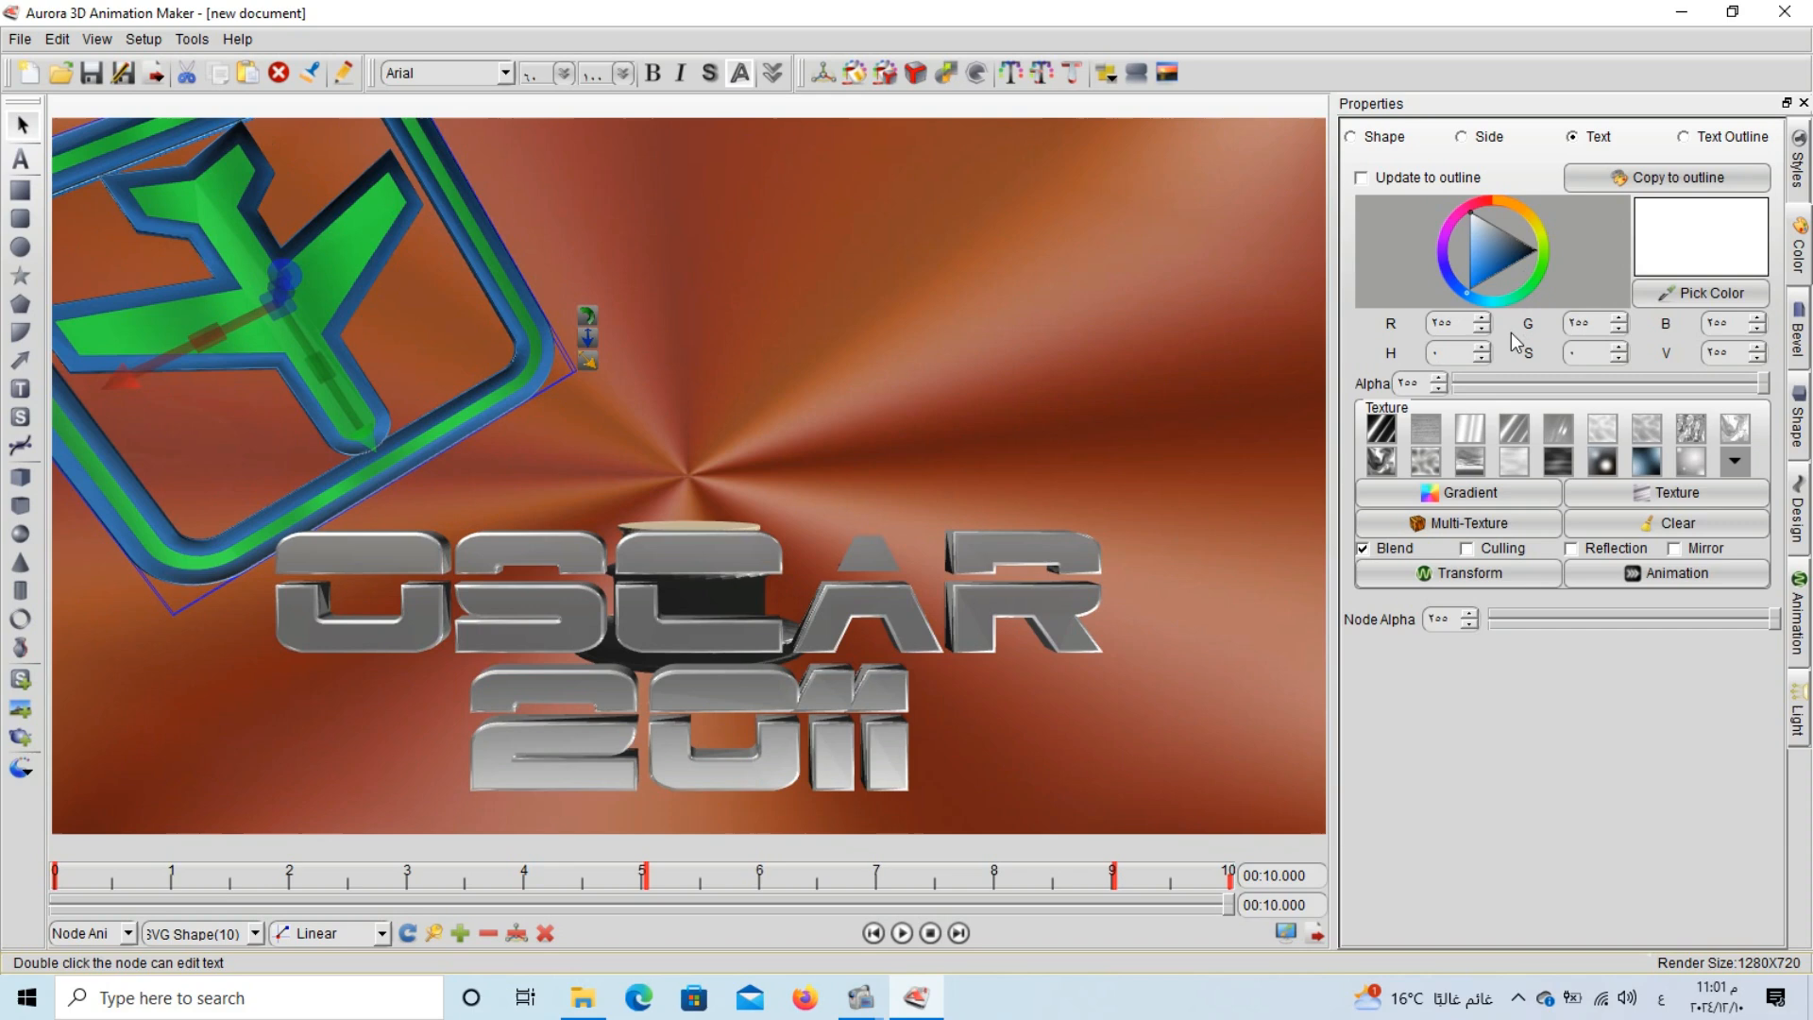
click(1478, 138)
click(1380, 140)
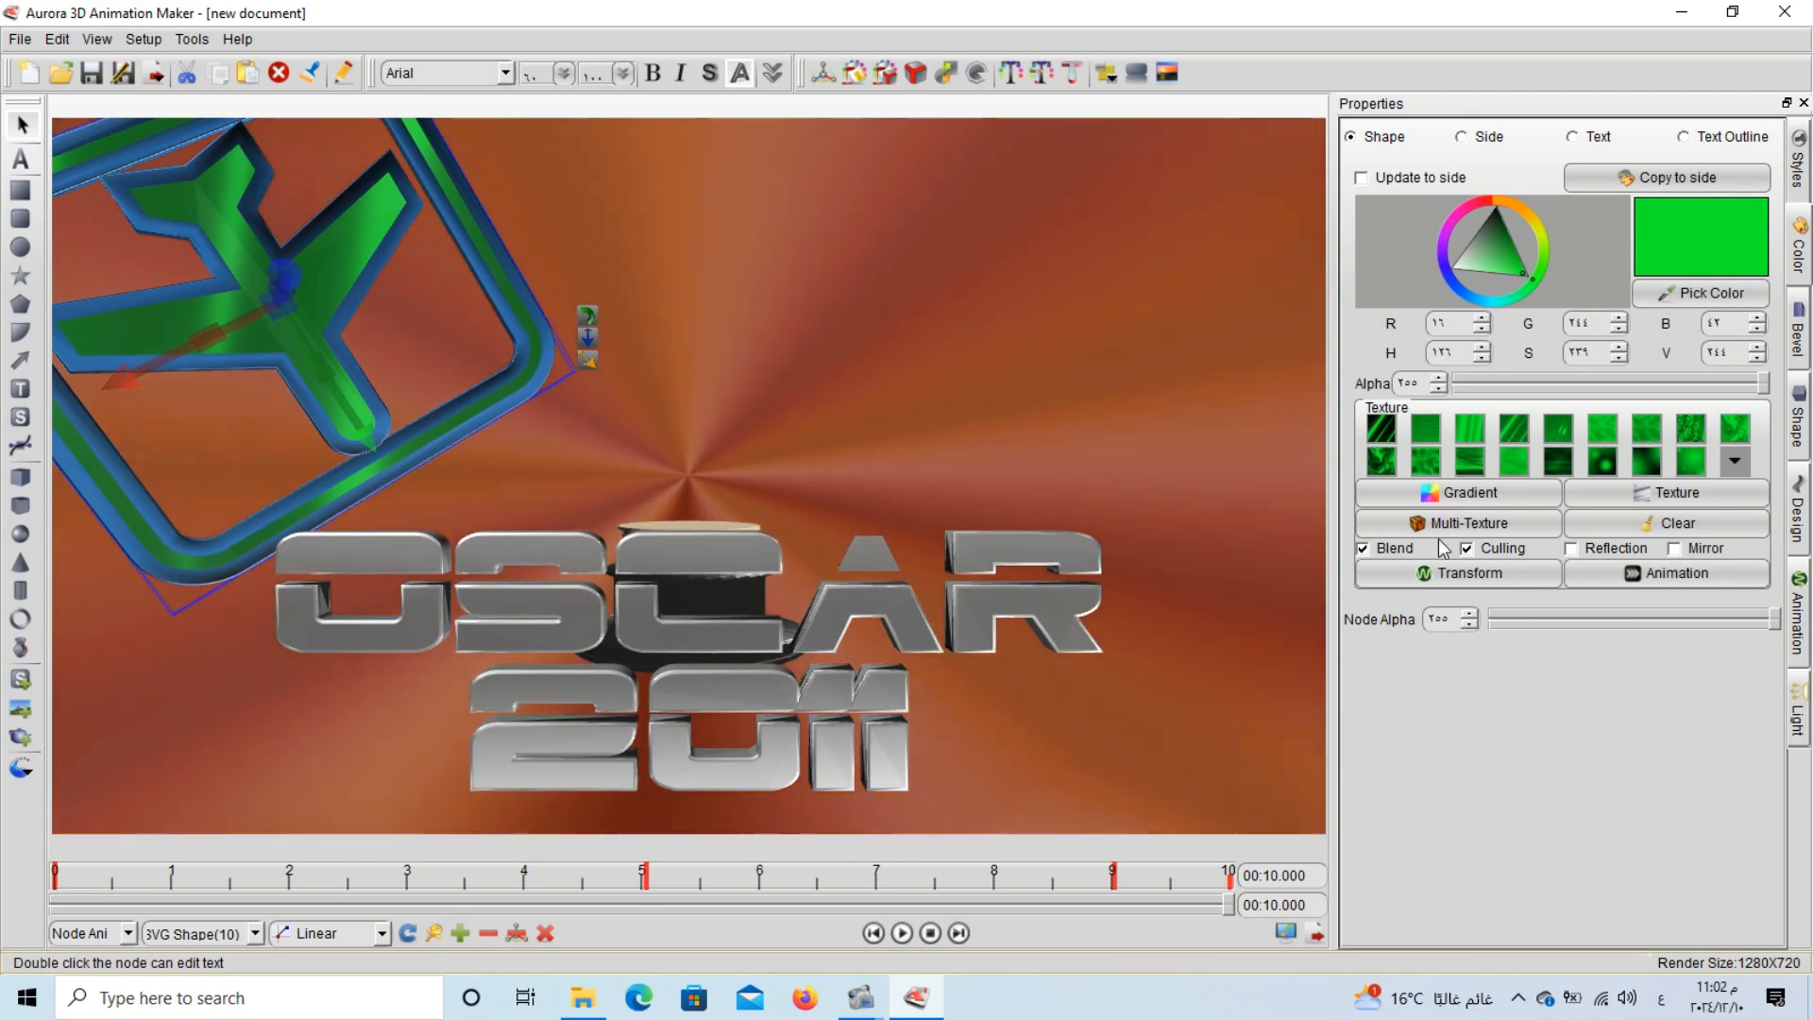
click(1433, 578)
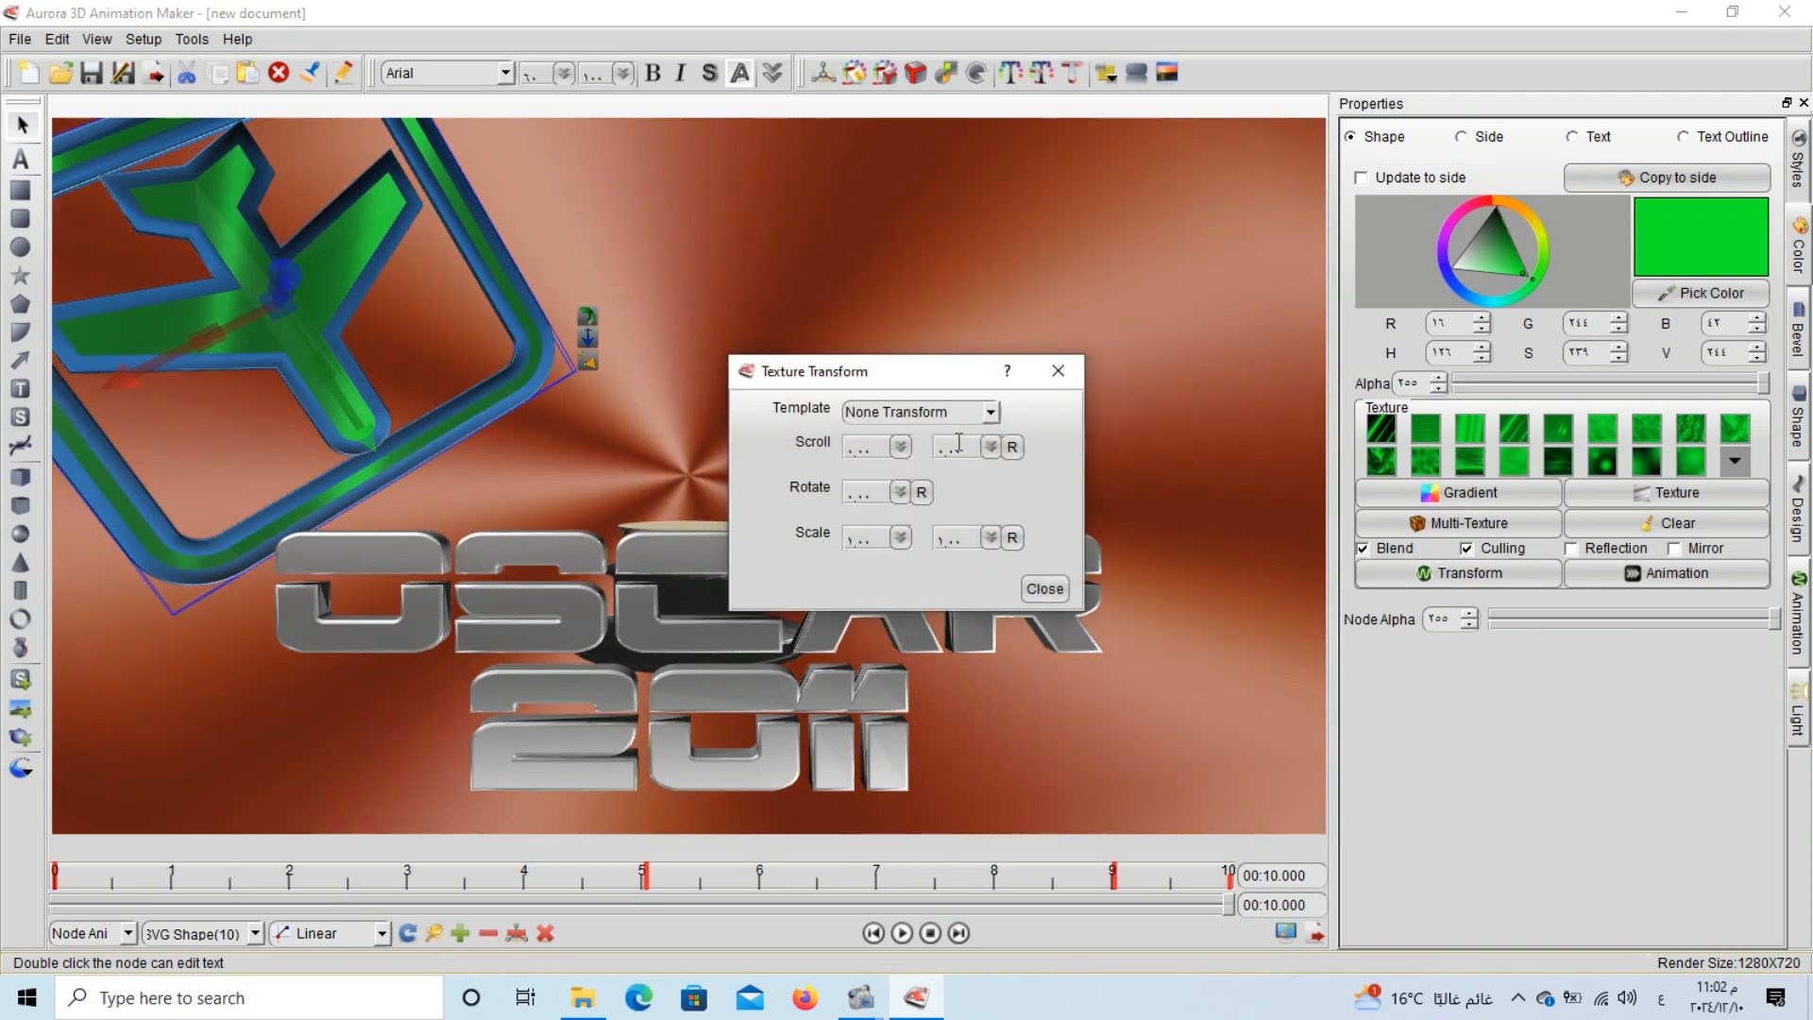
click(988, 413)
click(916, 498)
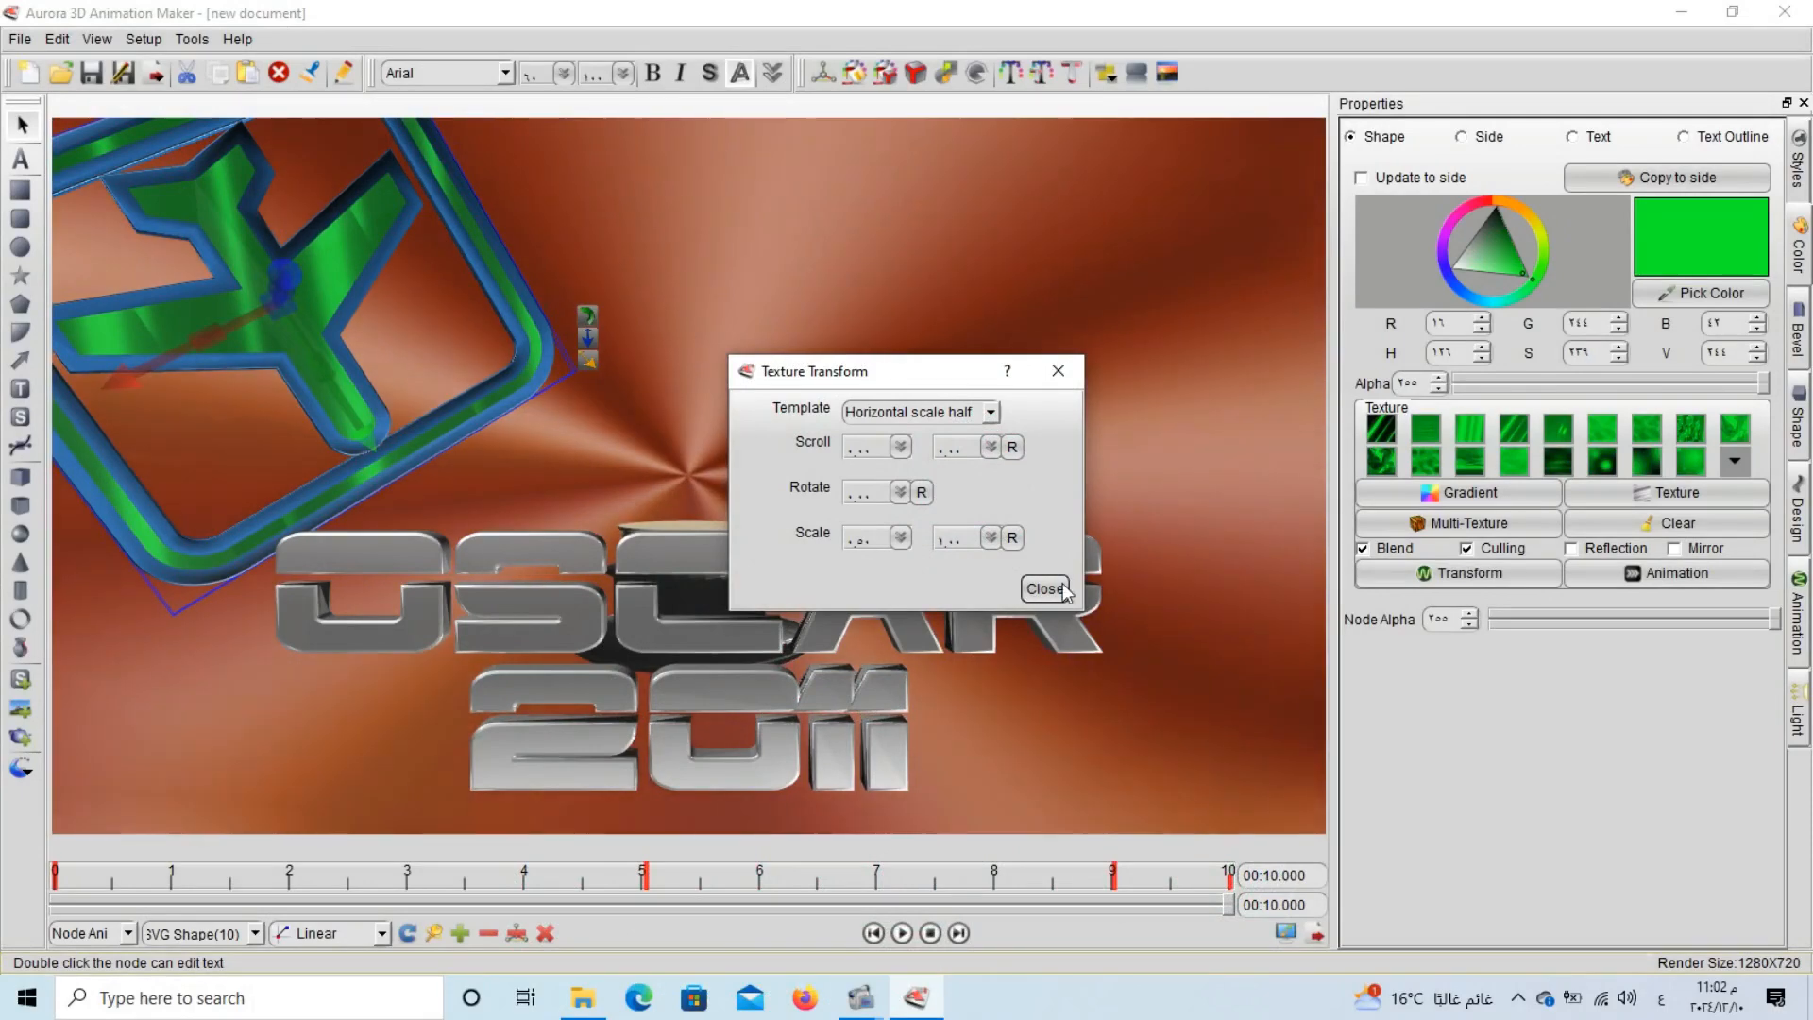
click(1045, 588)
Turn on Reflection and Mirror for the front-face texture and animate it with the Vertical scroll half template.
click(1581, 547)
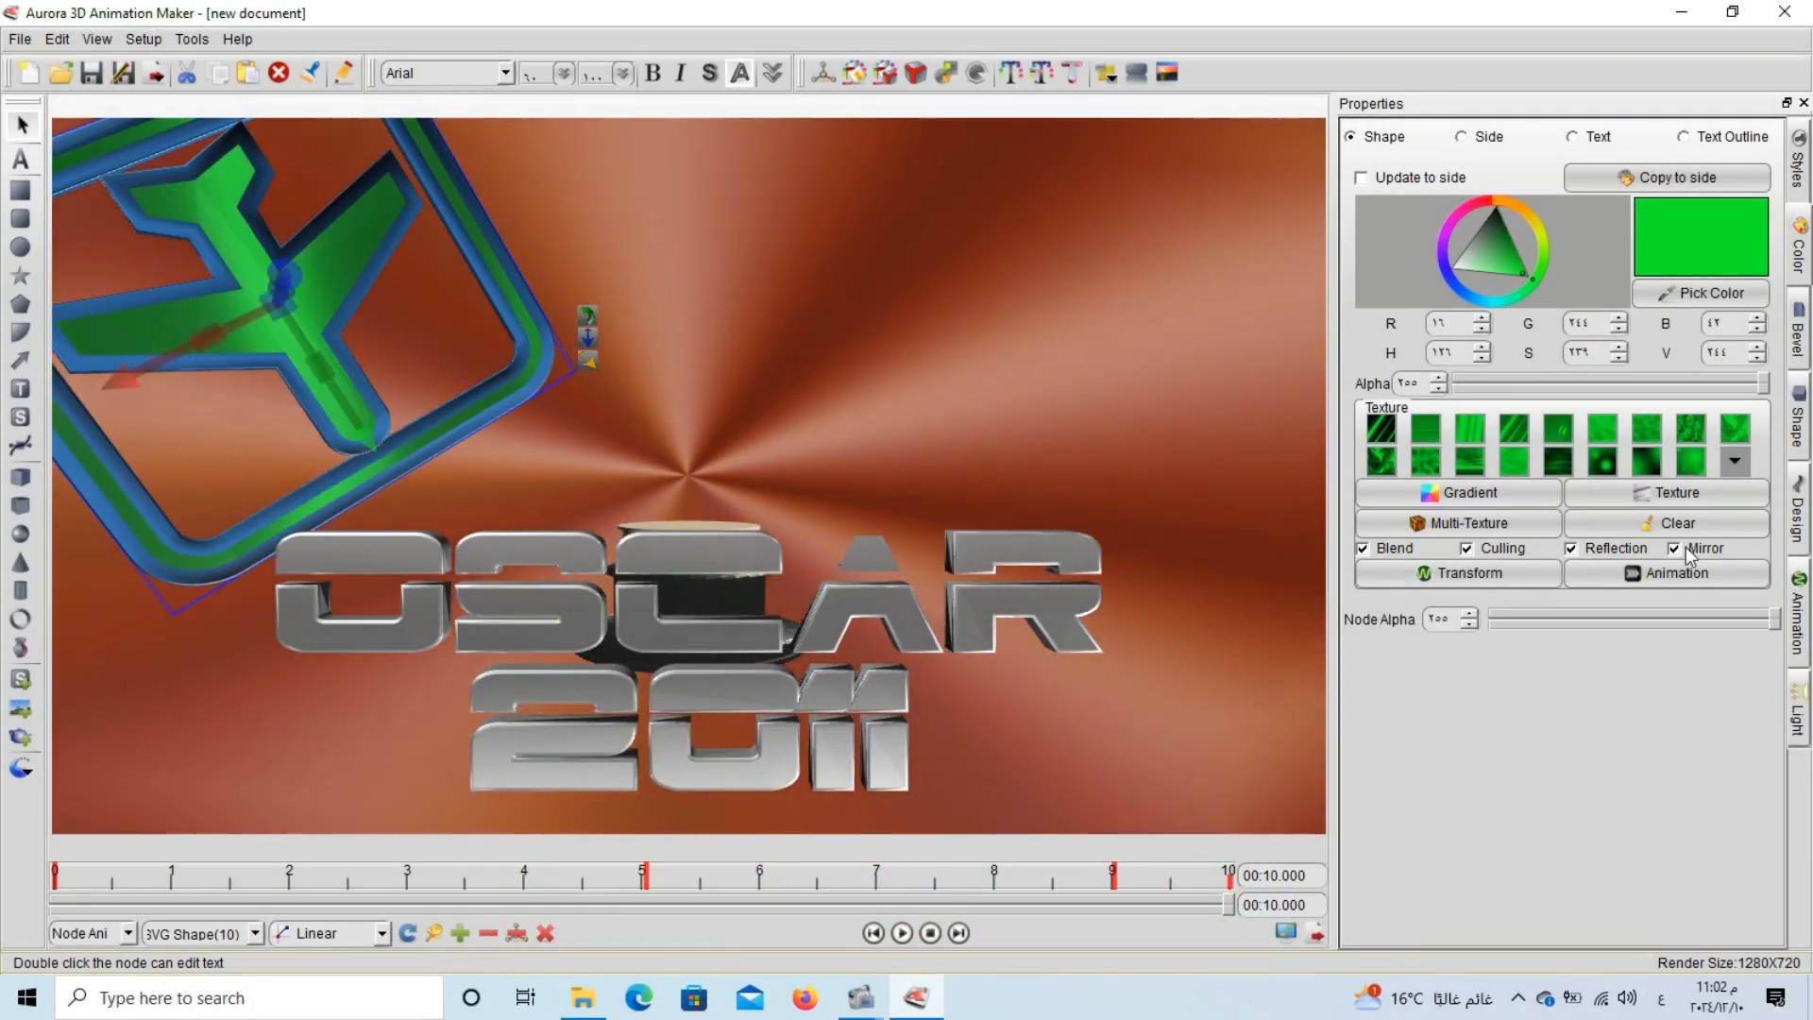
click(1624, 581)
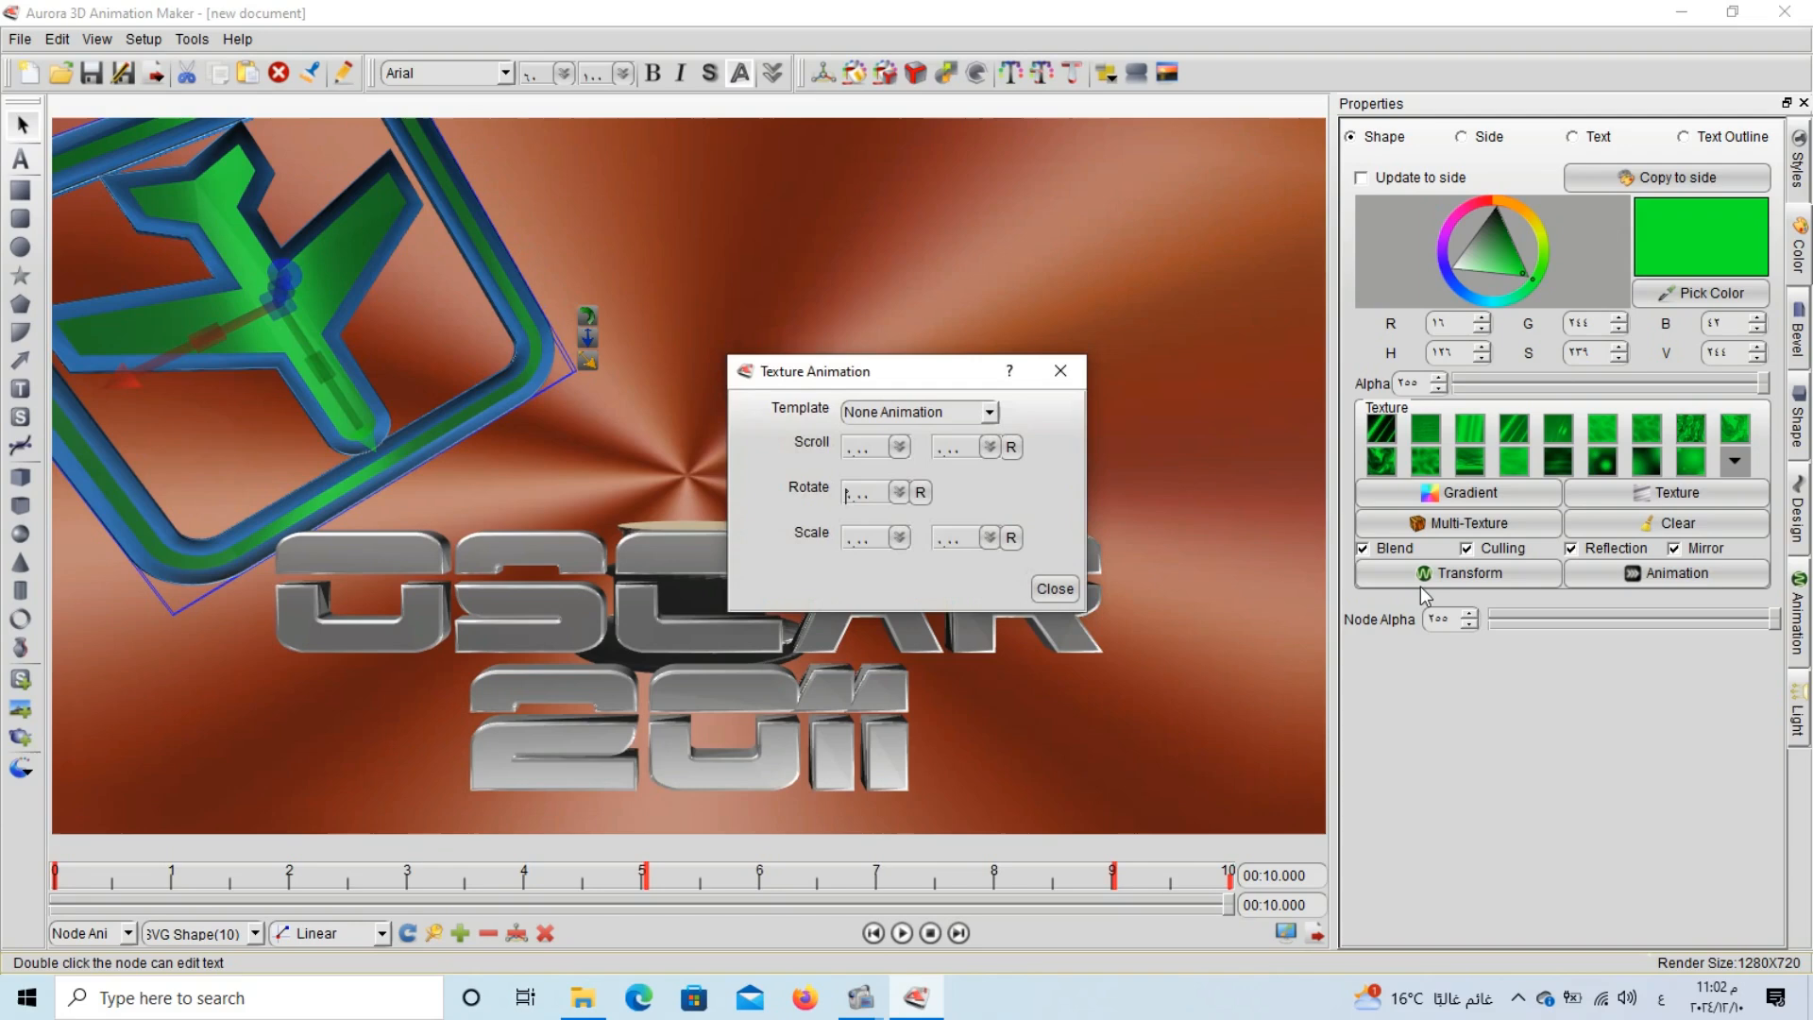
click(988, 412)
click(935, 453)
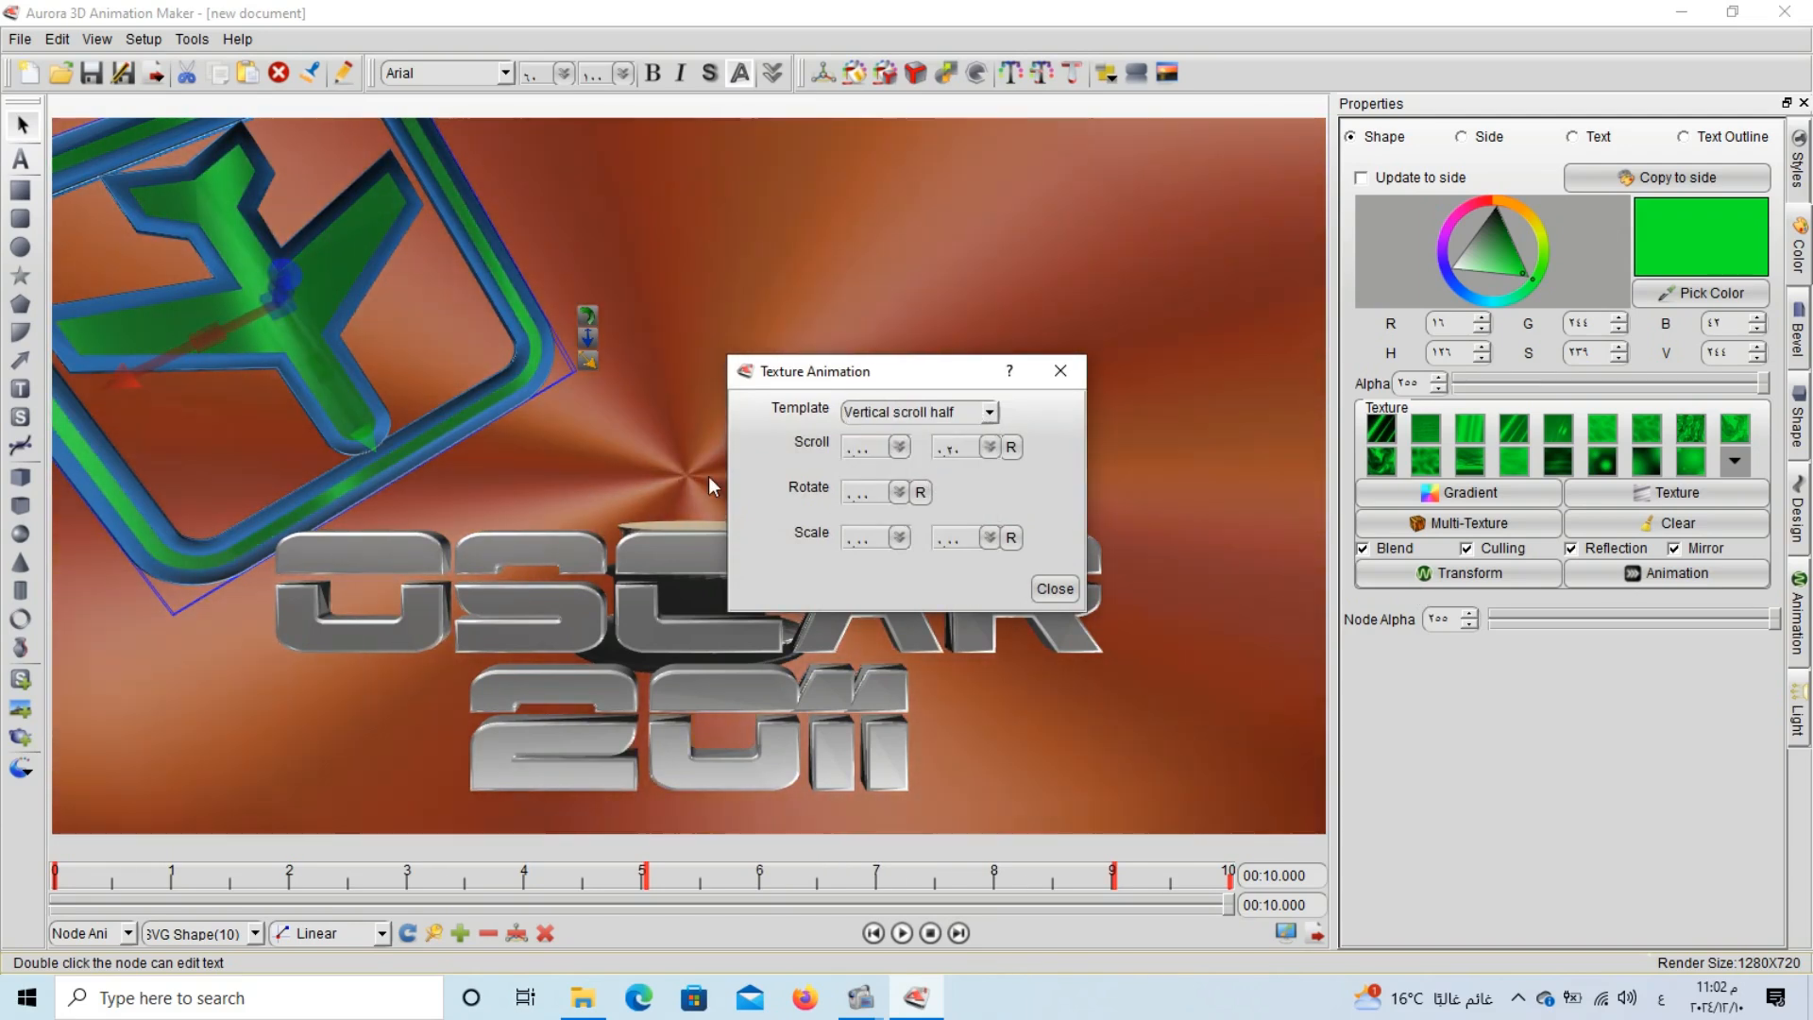
click(1050, 589)
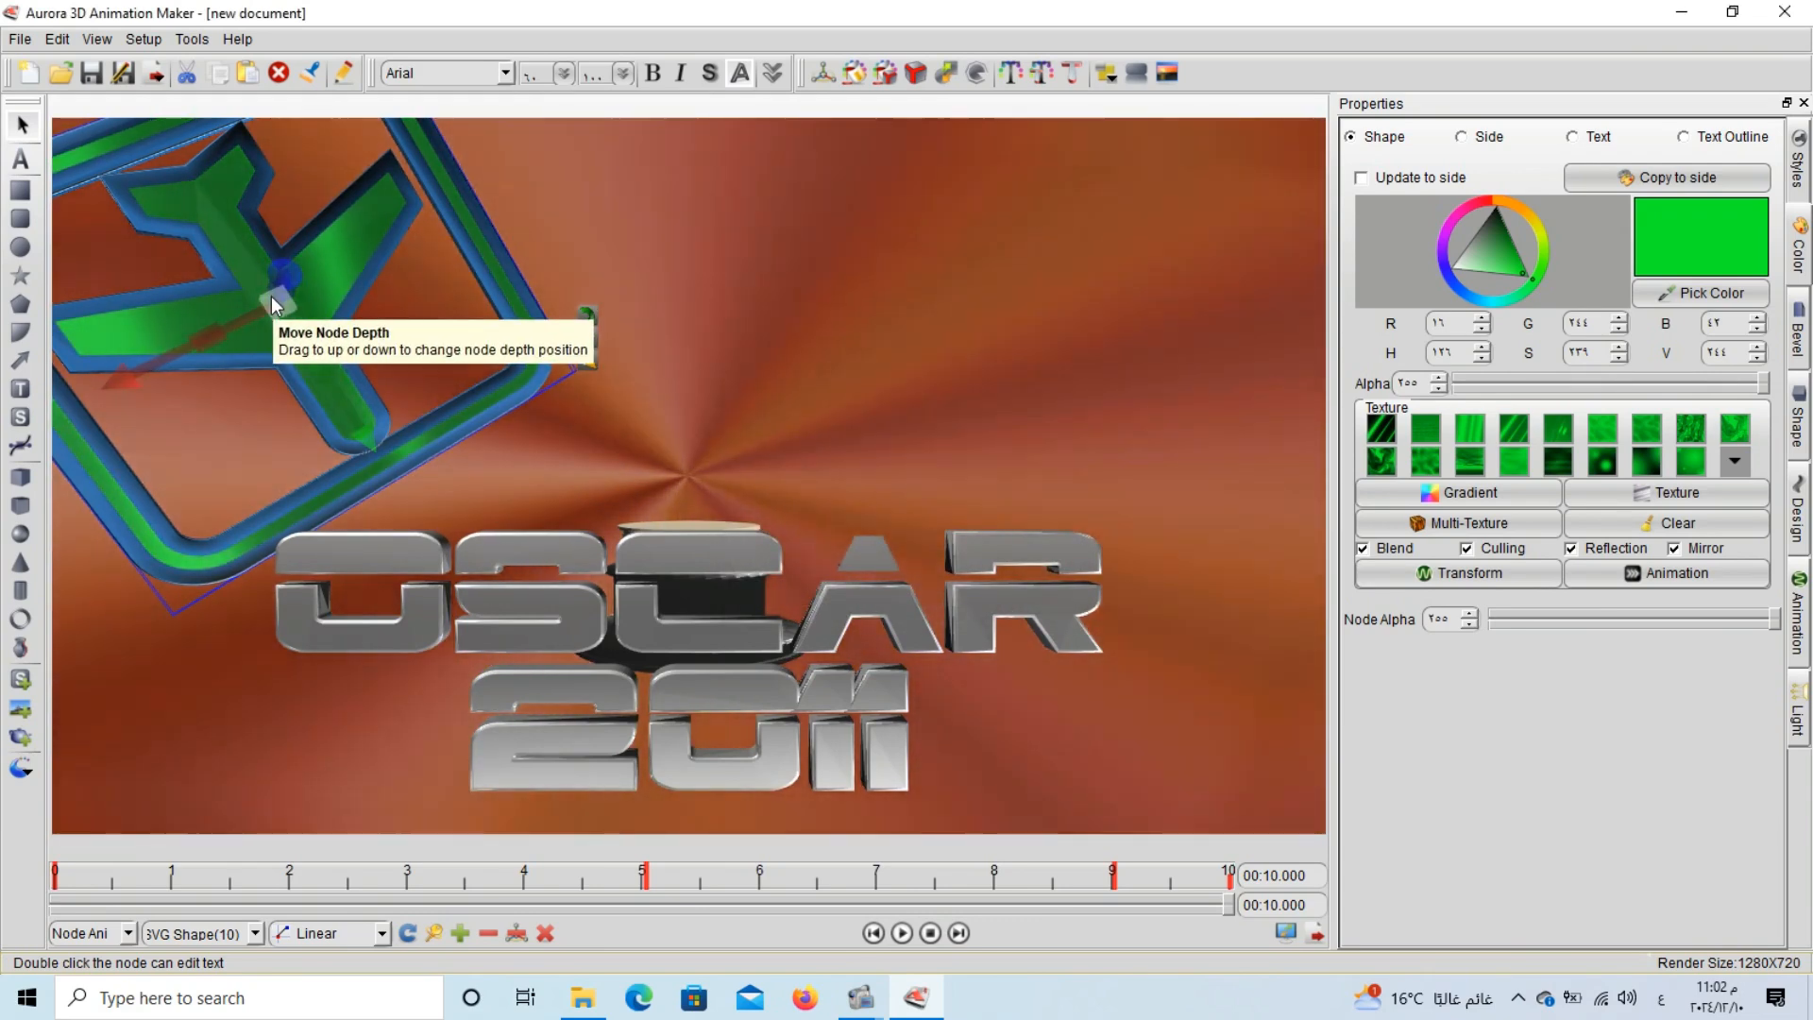
Rotate the airplane shape so its nose points left, move it to the scene's upper right, and open its side color settings.
drag(272, 302, 126, 281)
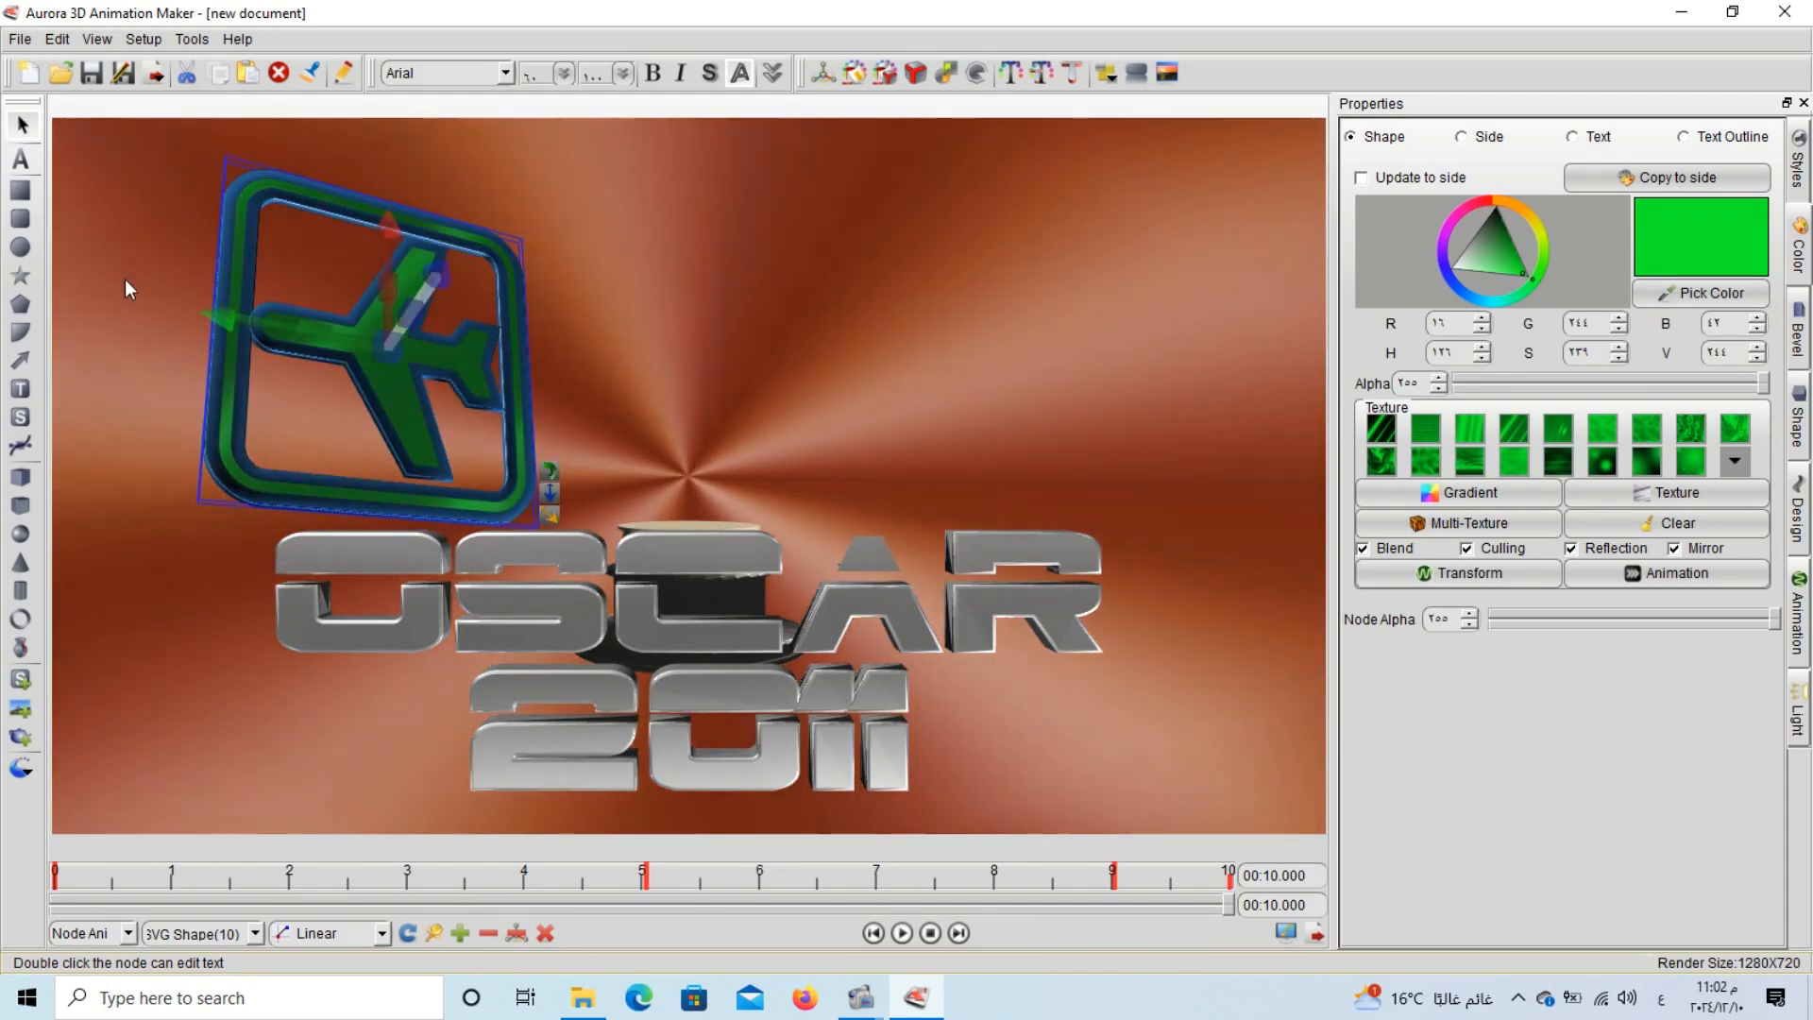
drag(366, 398, 1023, 303)
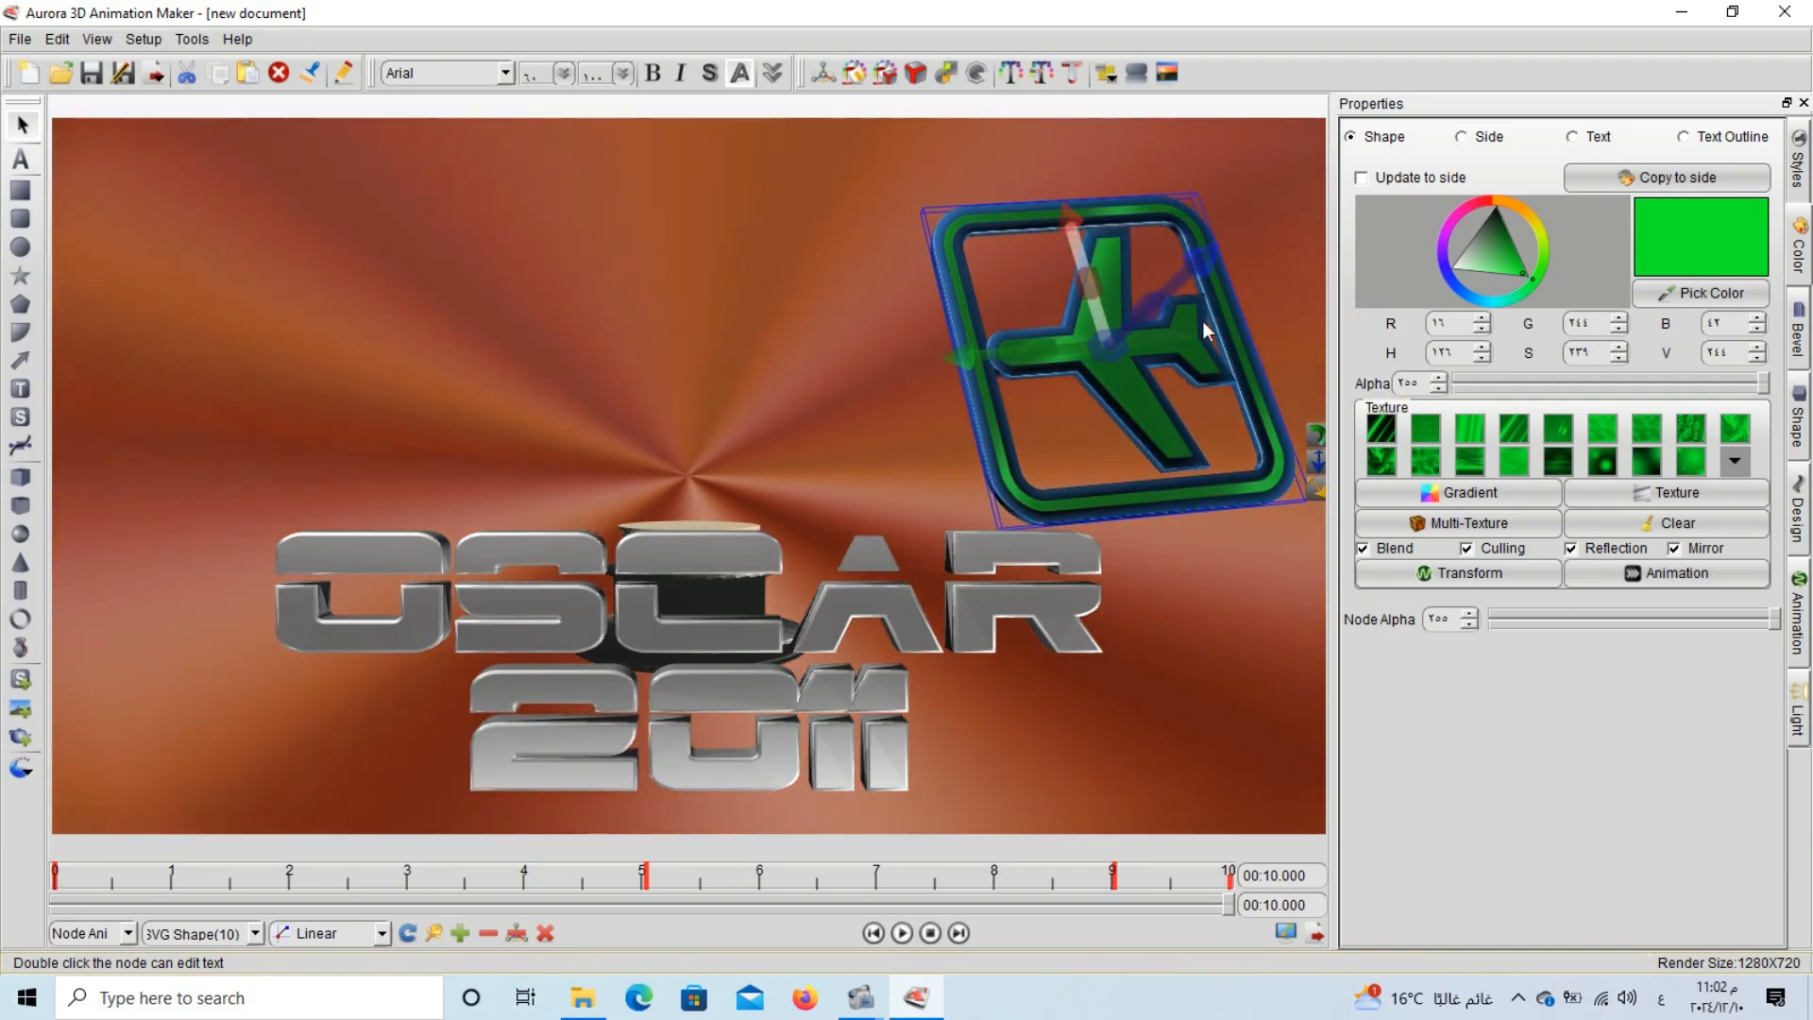
click(1478, 144)
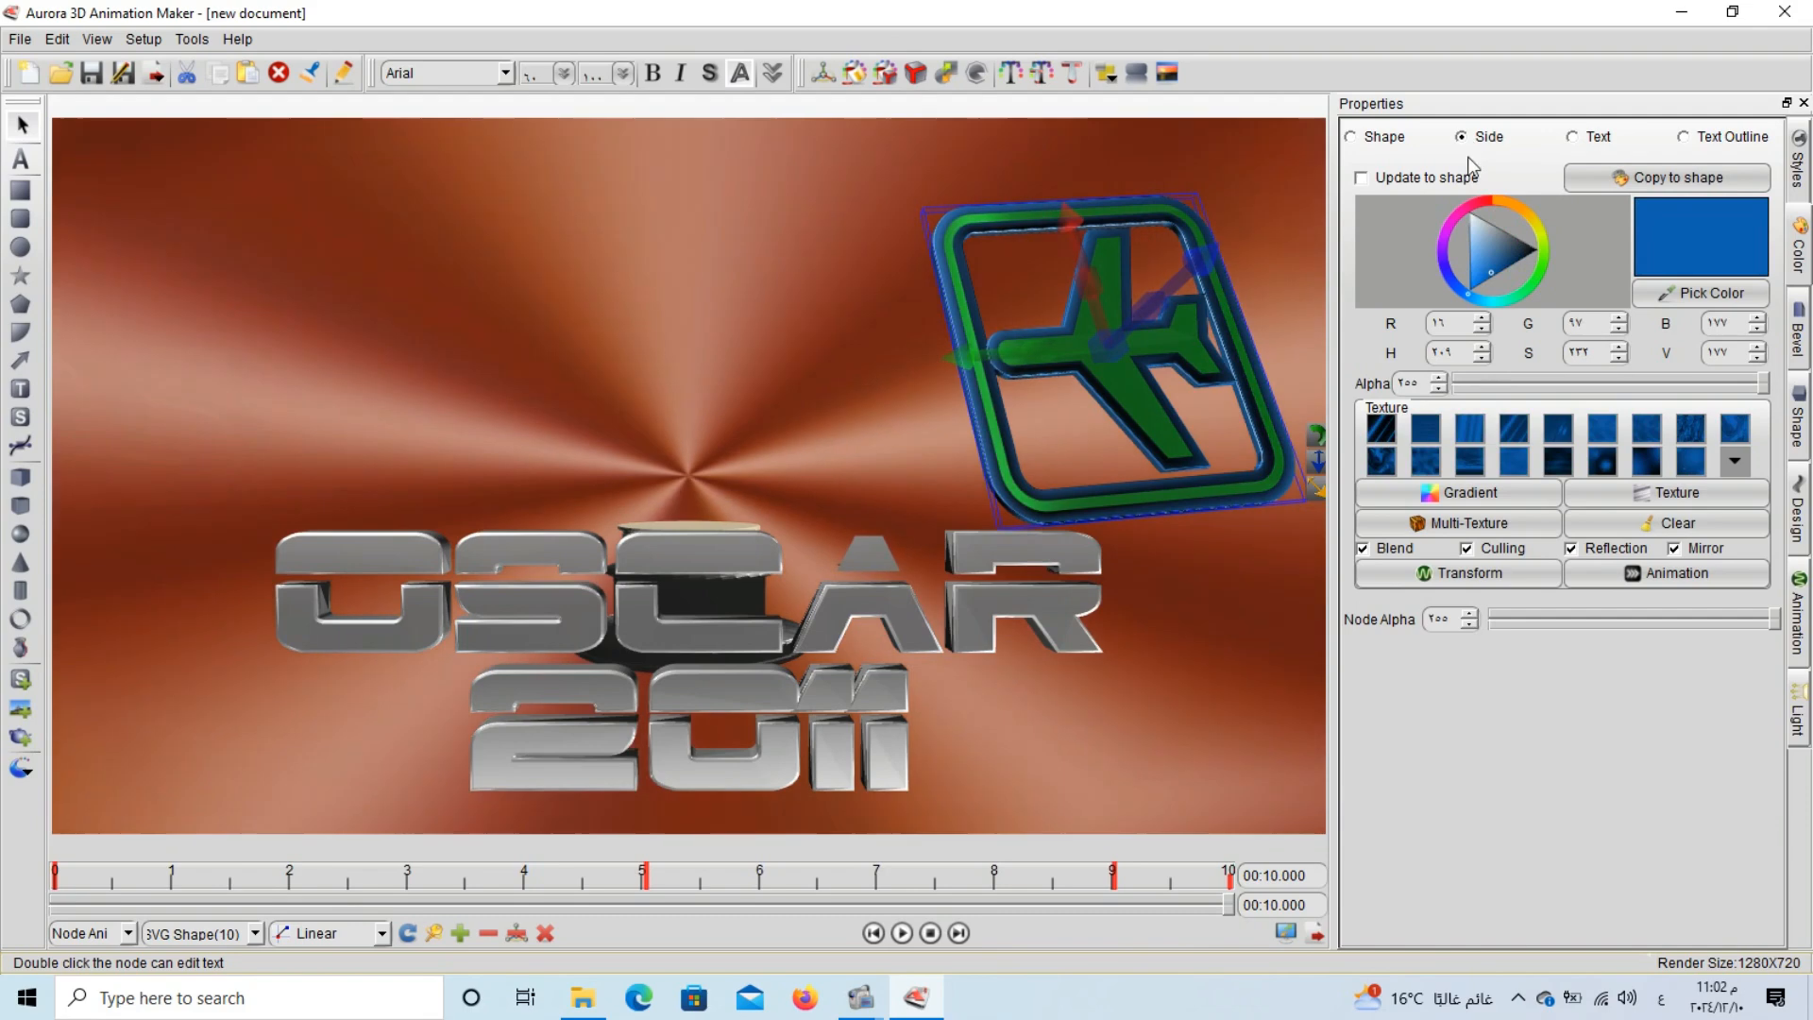
Add the text "11" to the airplane shape.
double_click(1063, 357)
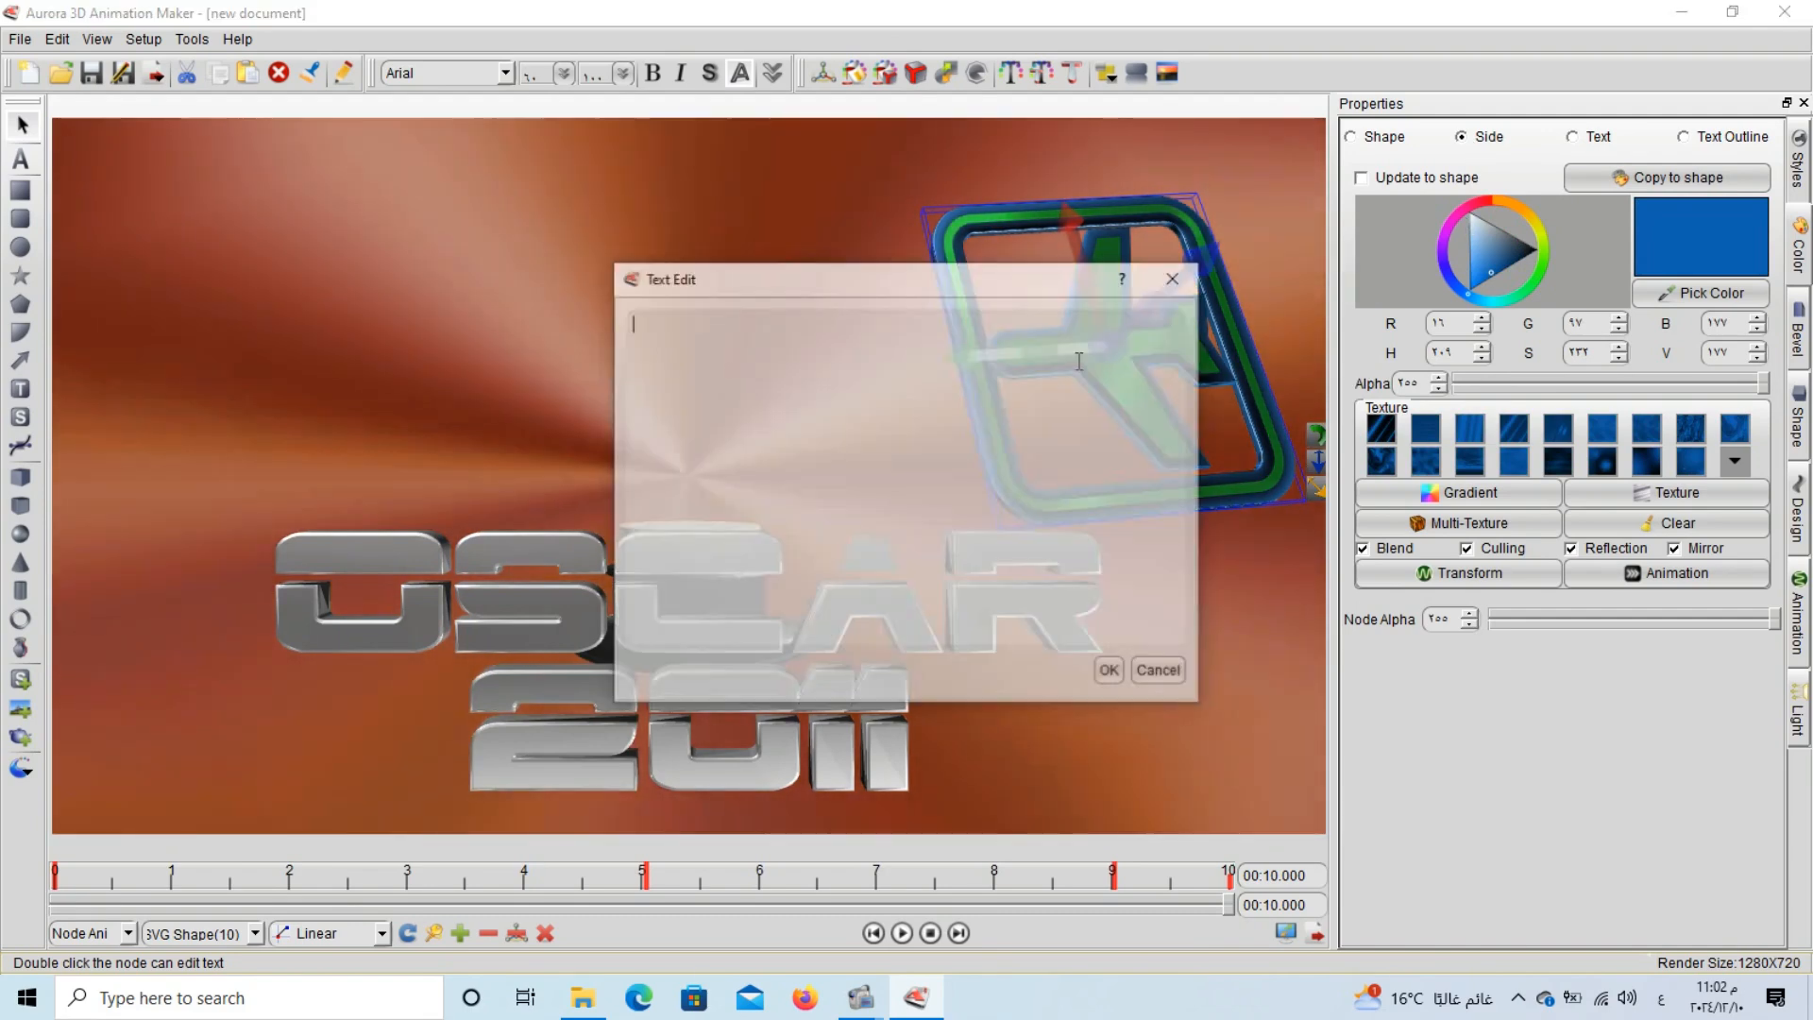
text(11)
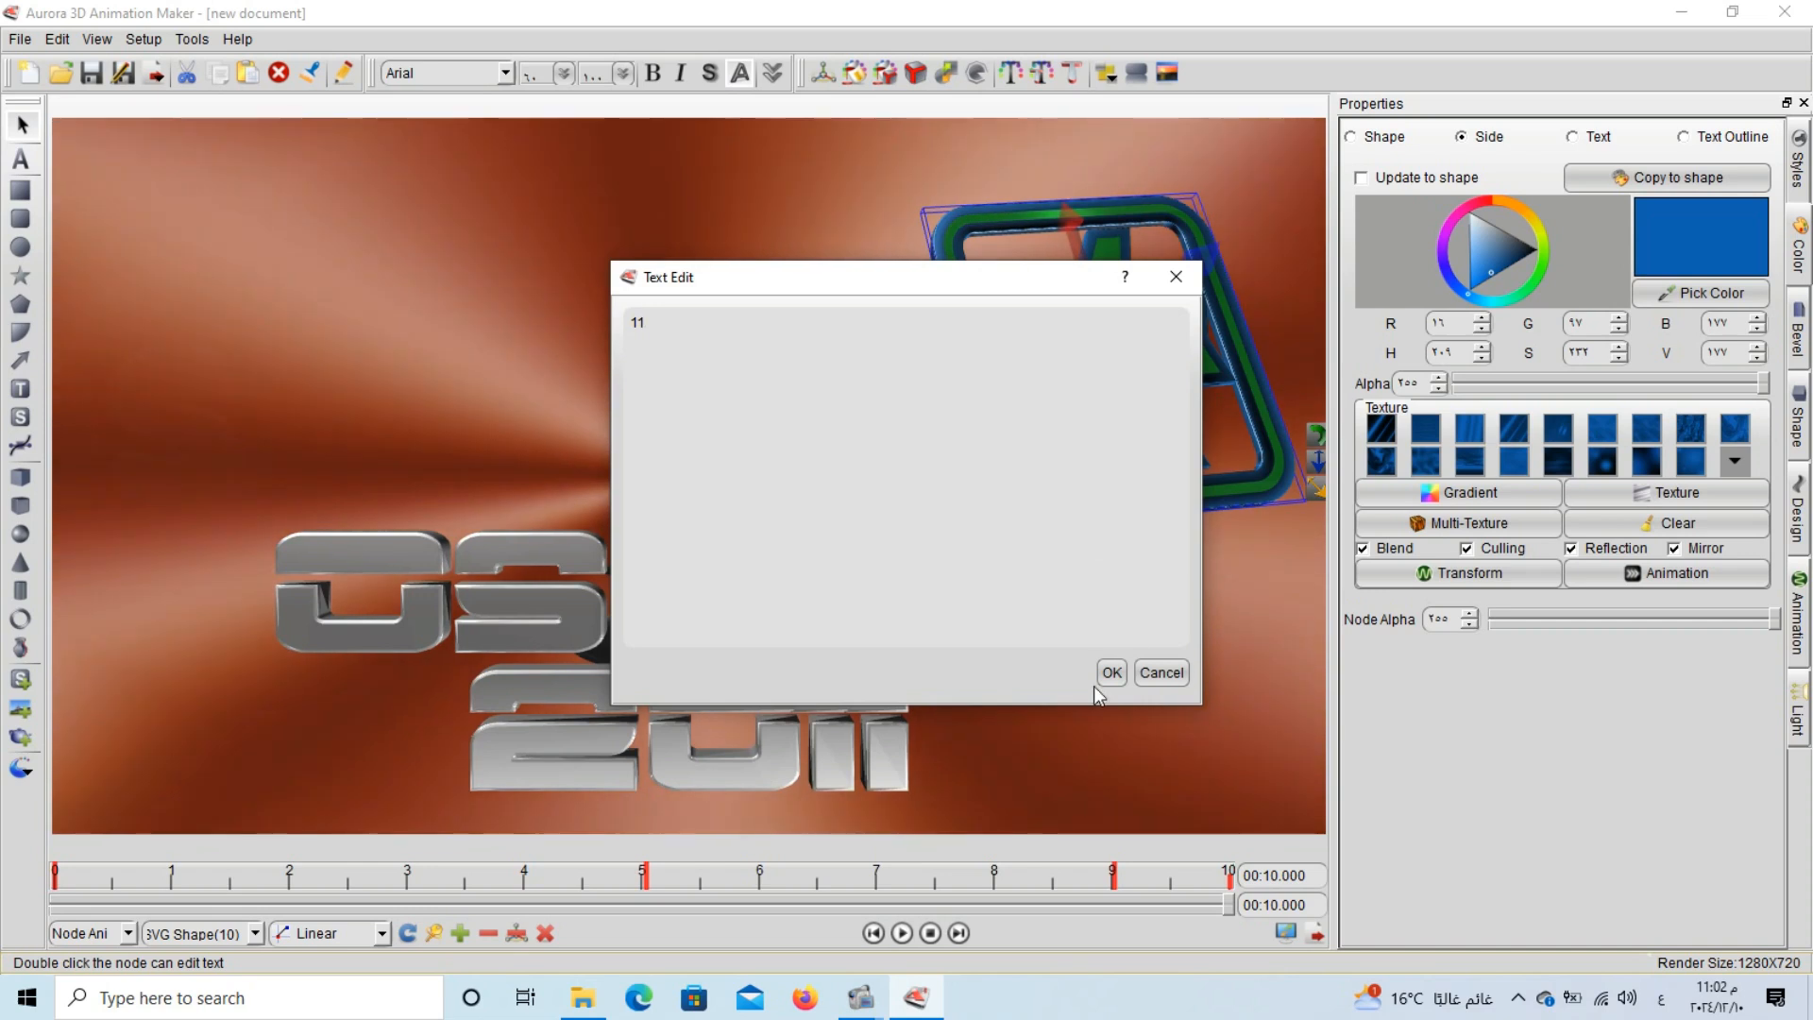
click(1109, 675)
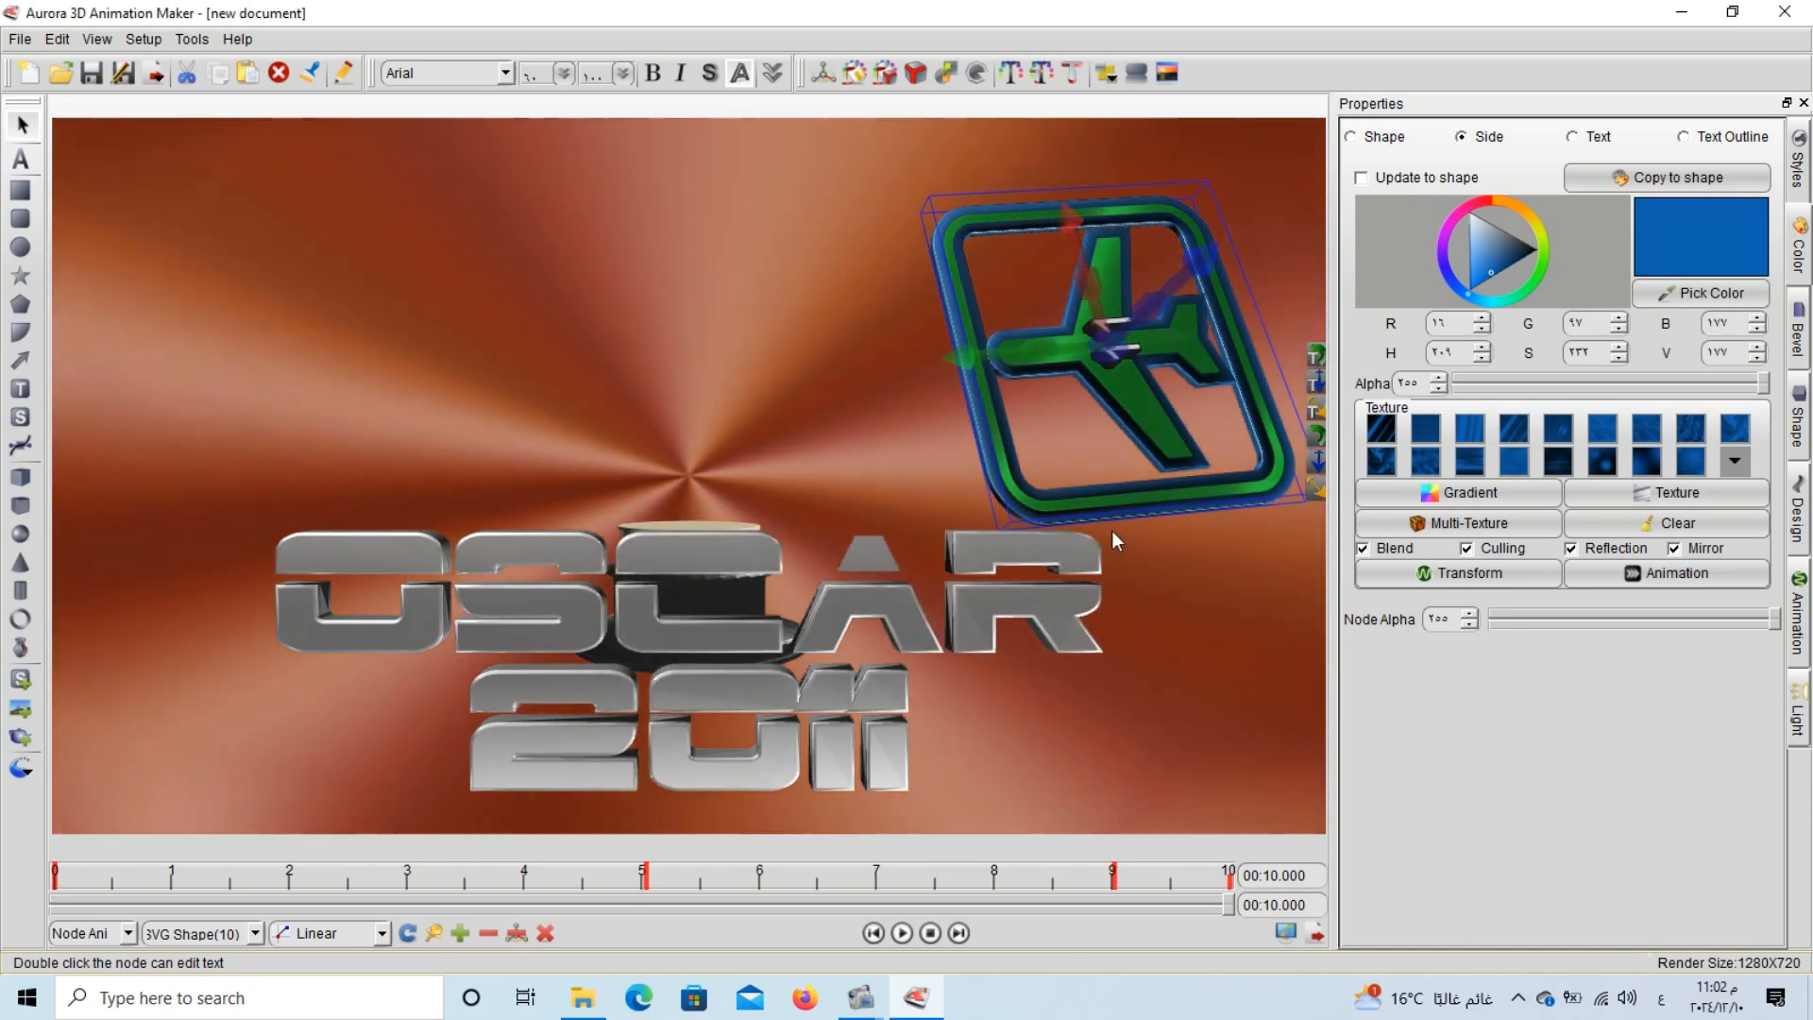
Recolor the text on the airplane shape to bright magenta-purple, leaving its outline color as it is.
click(1594, 137)
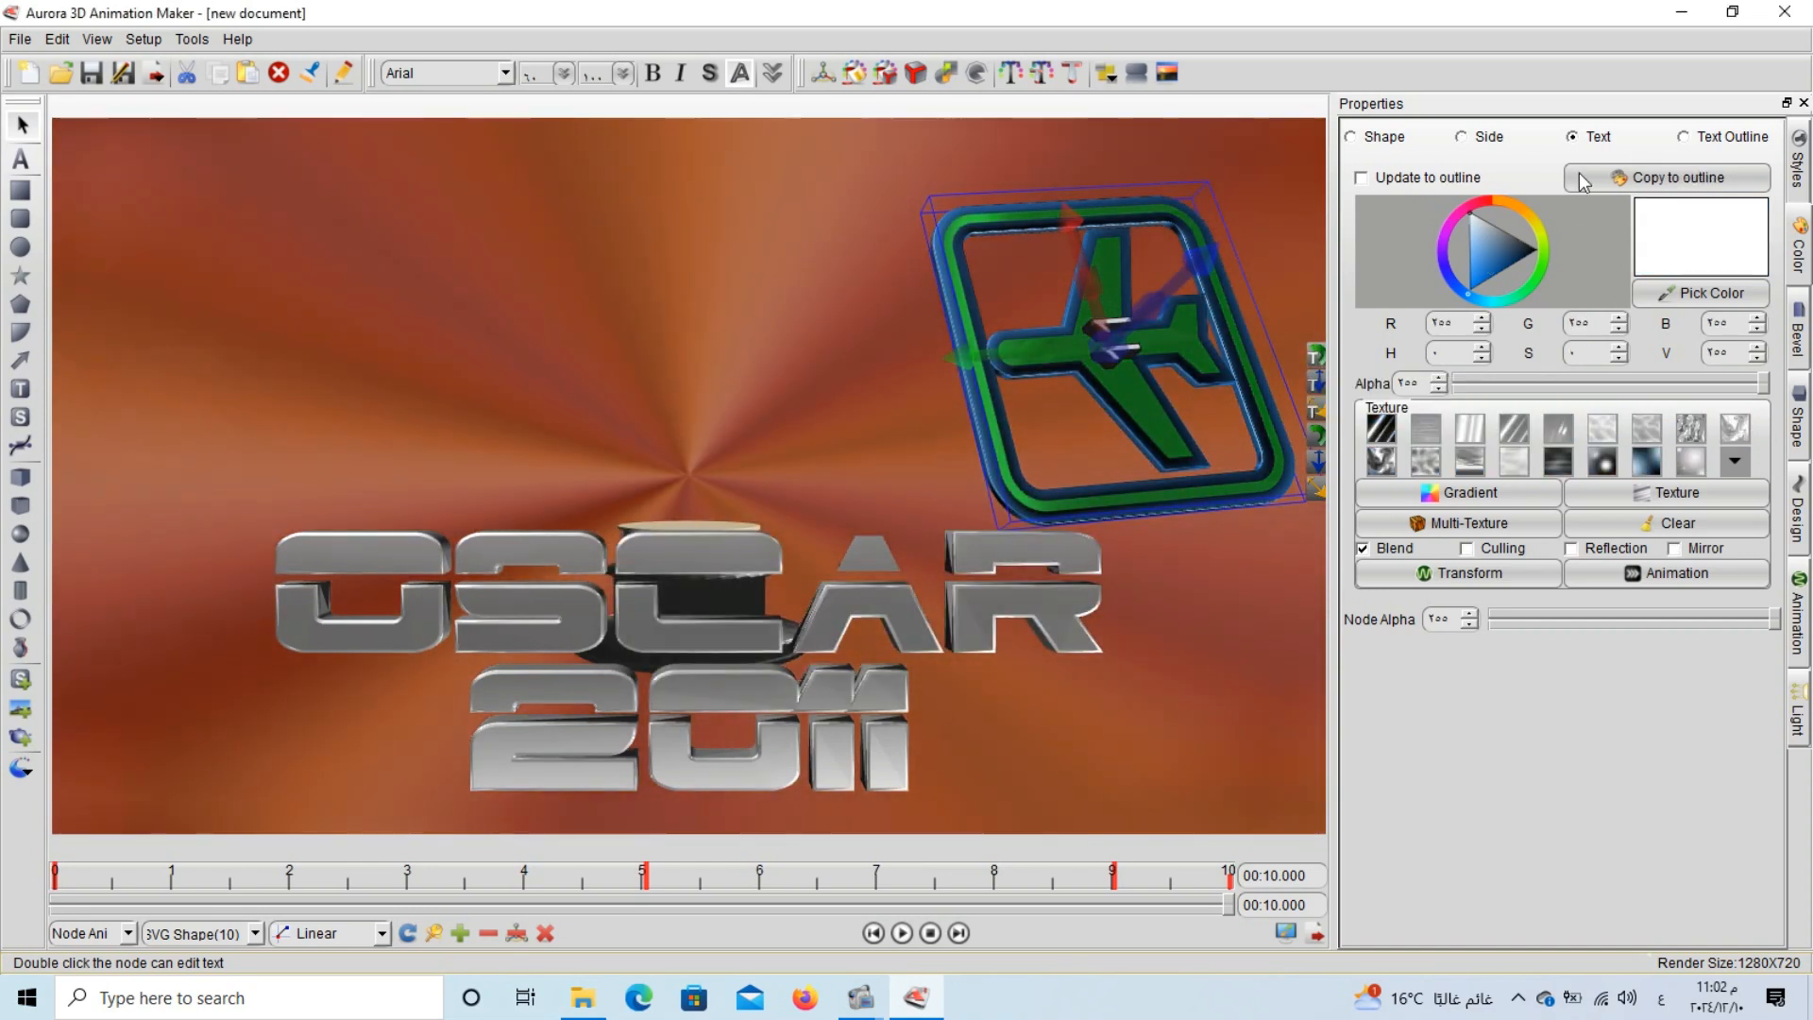
click(1501, 274)
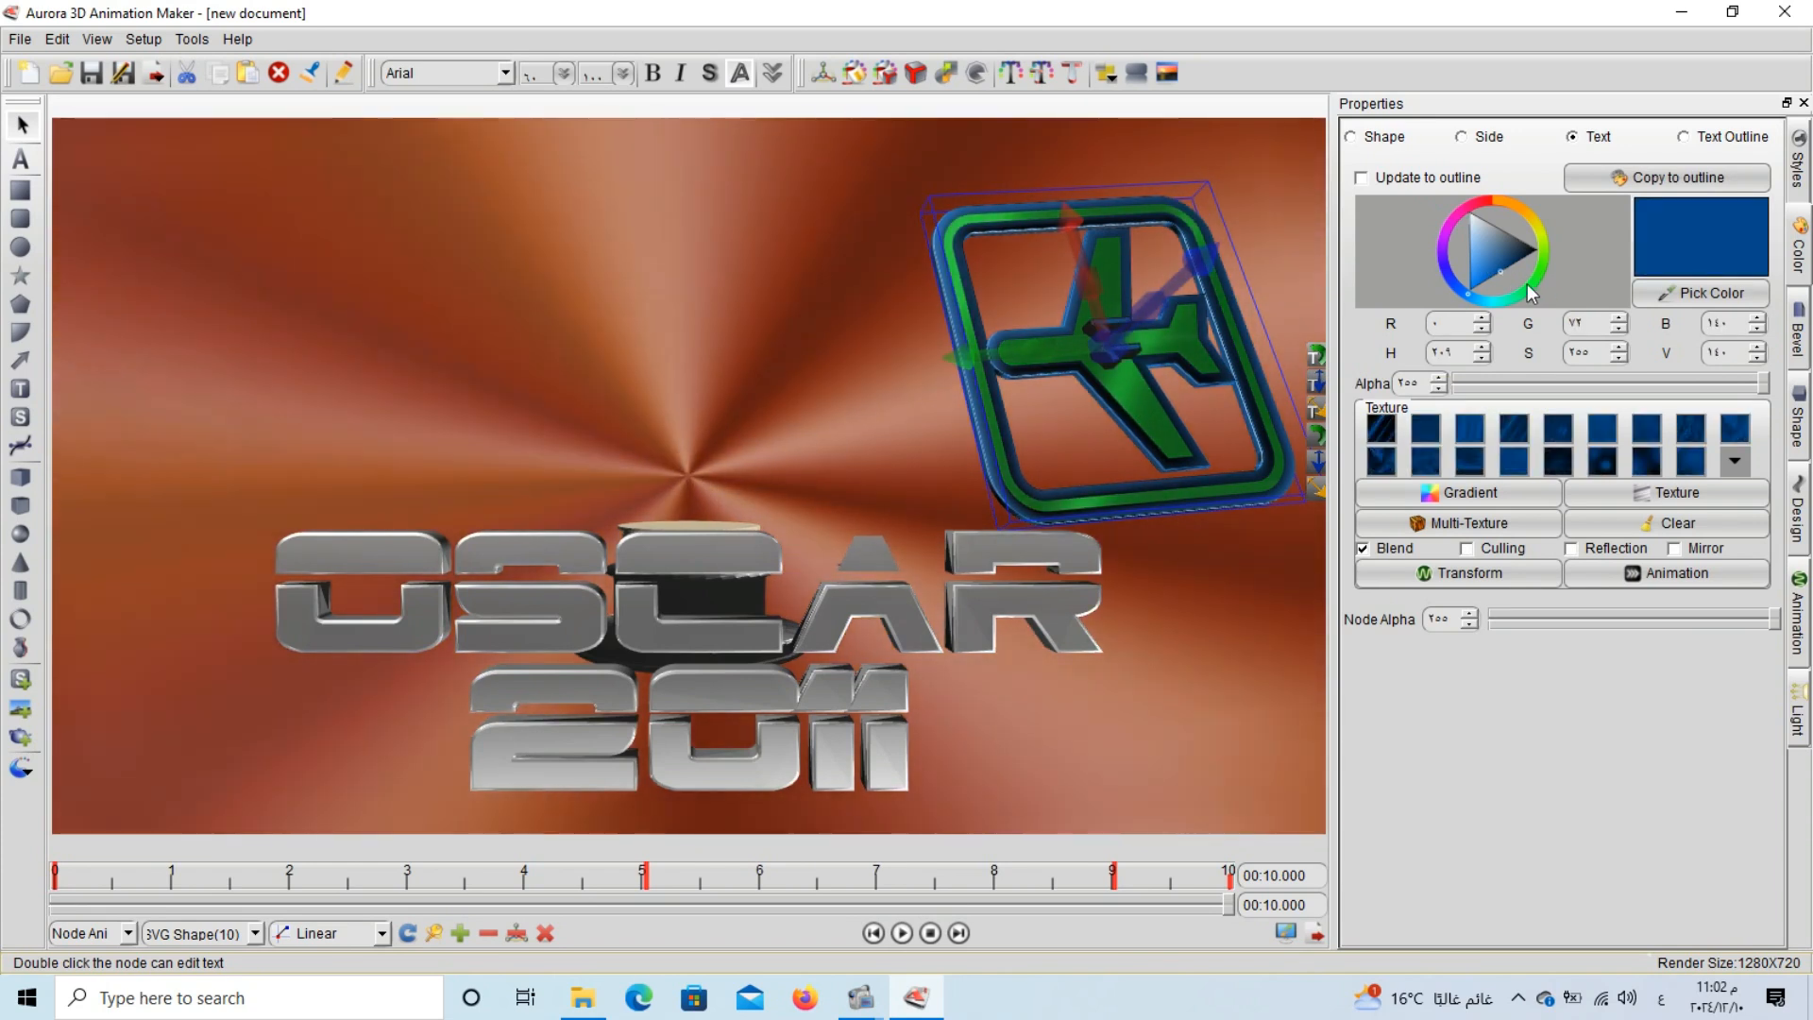
click(1446, 230)
click(1501, 266)
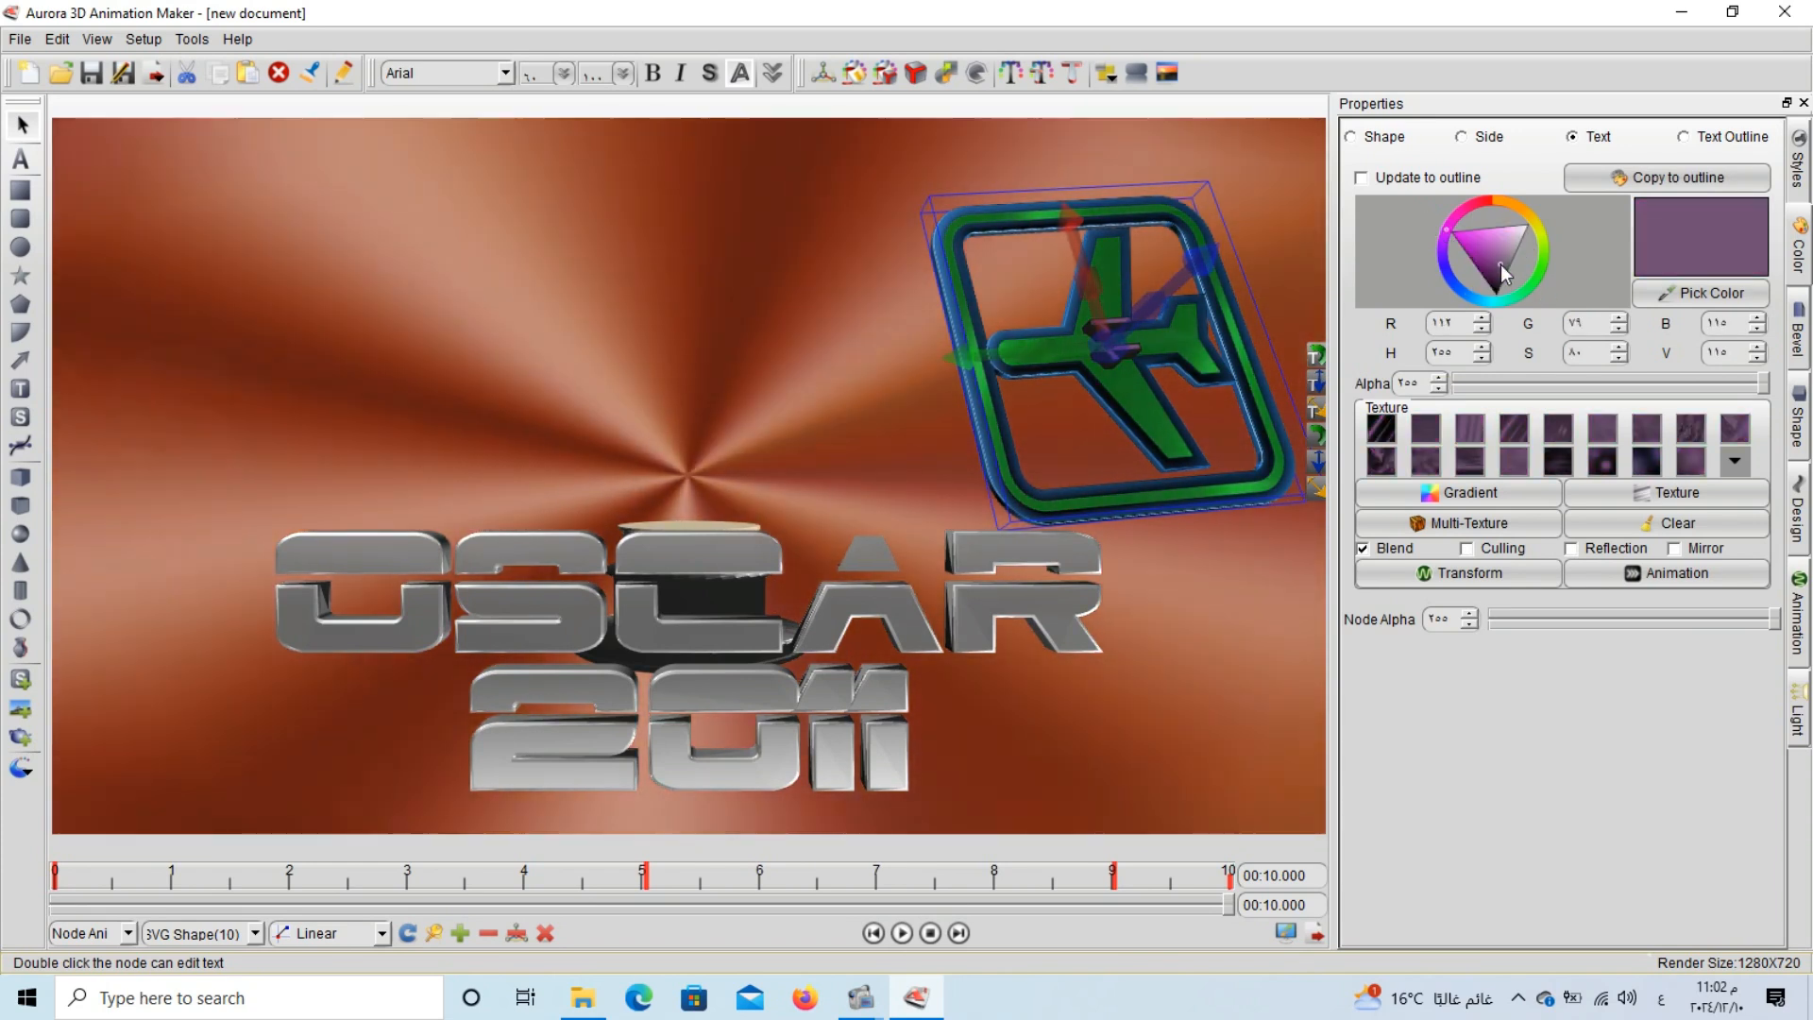
click(1455, 235)
Color the text outline bright blue (RGB 41, 125, 244) and apply the Vertical scroll half texture transform to it.
click(1708, 141)
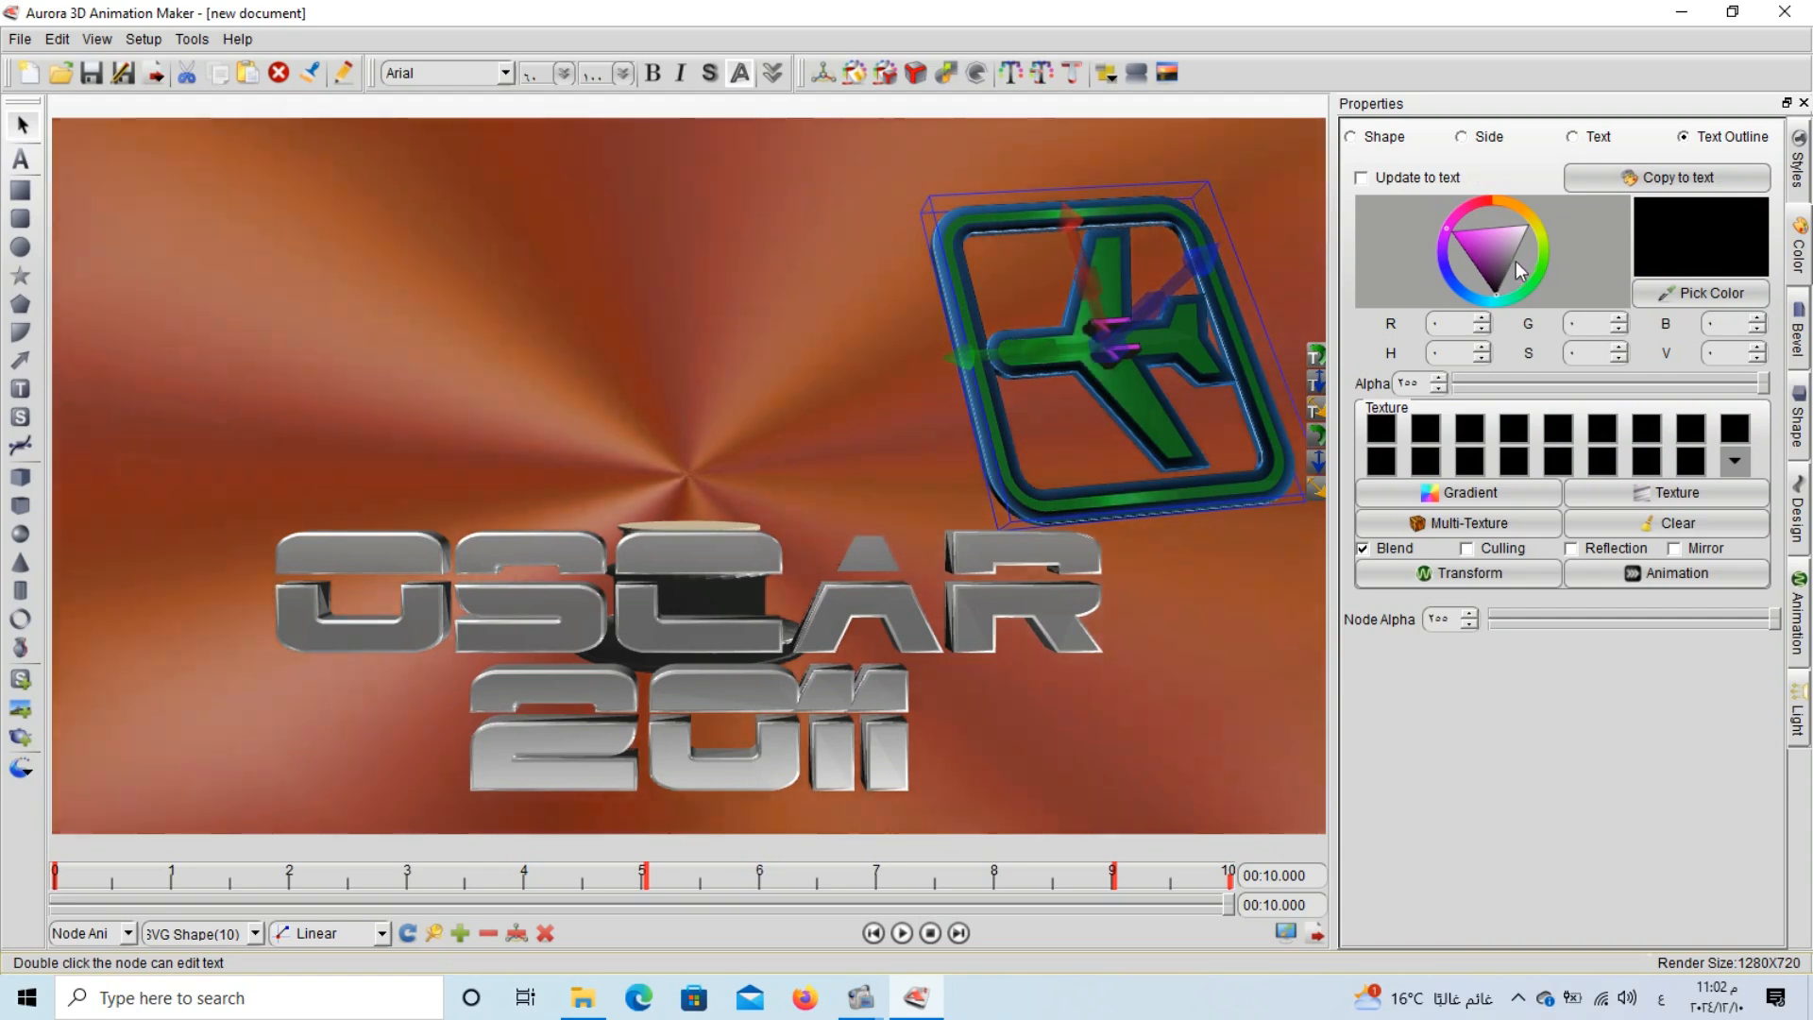
click(1476, 255)
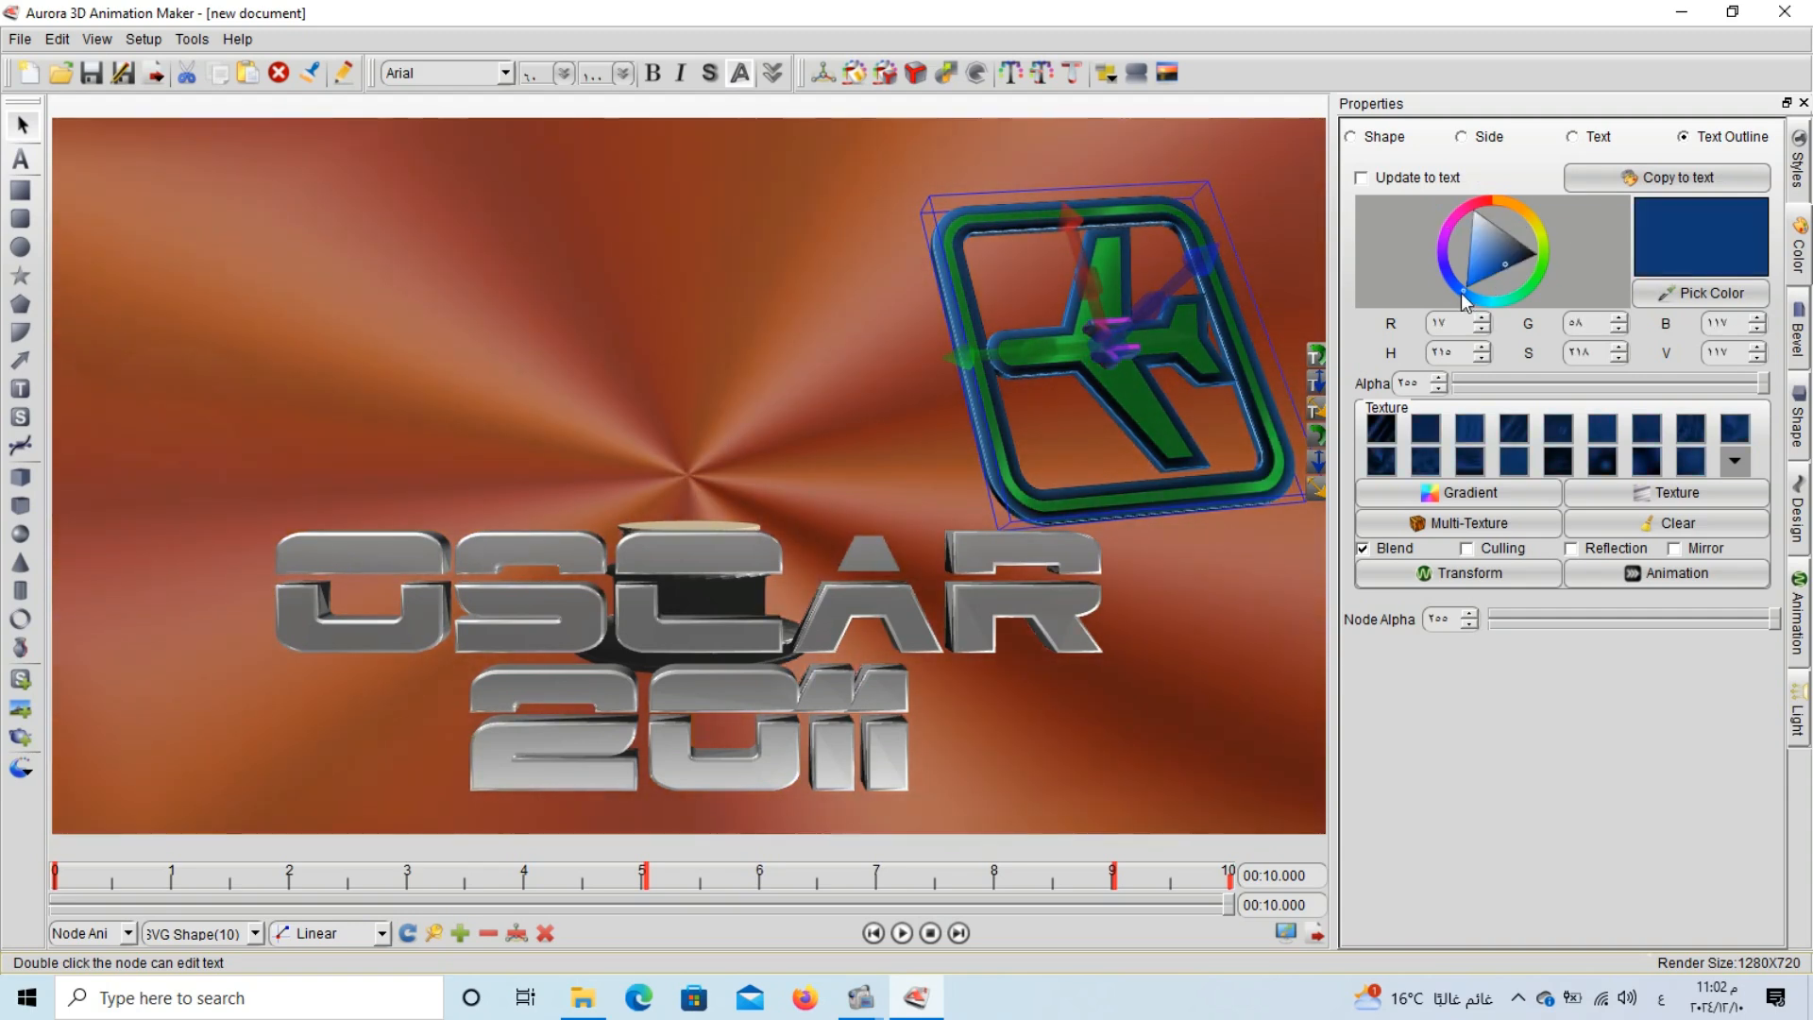
click(1470, 273)
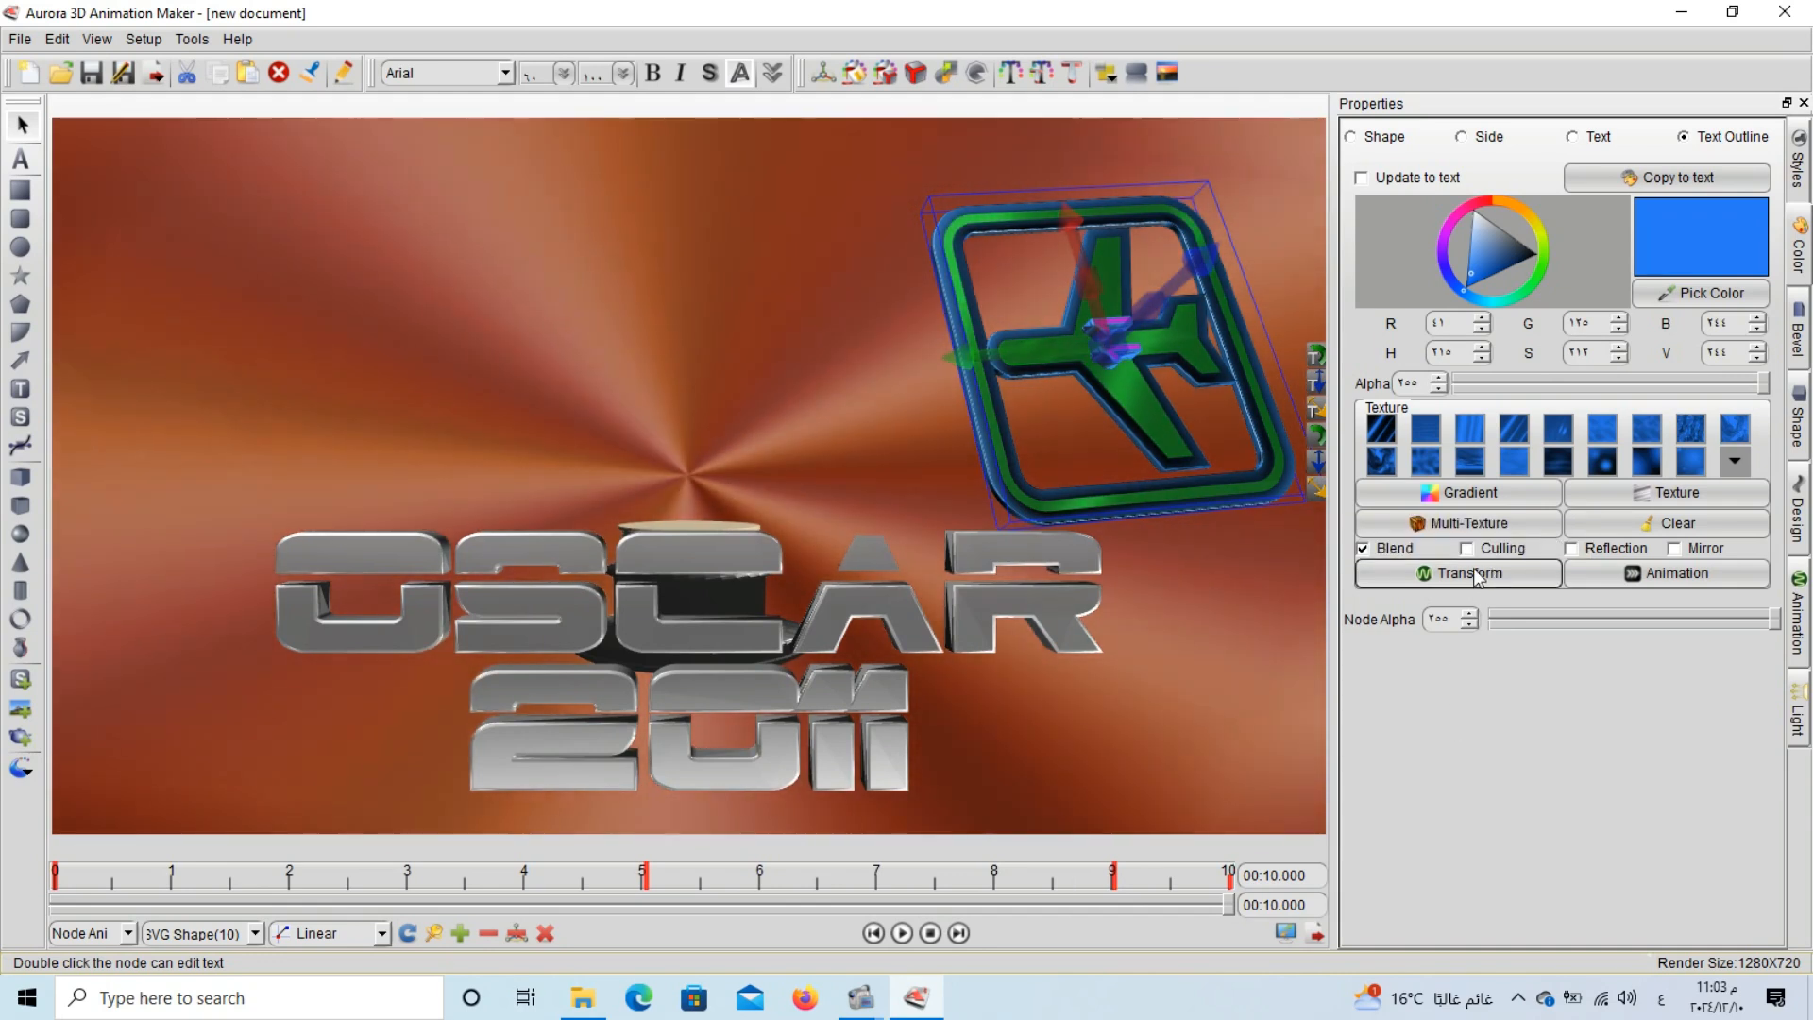
click(1448, 576)
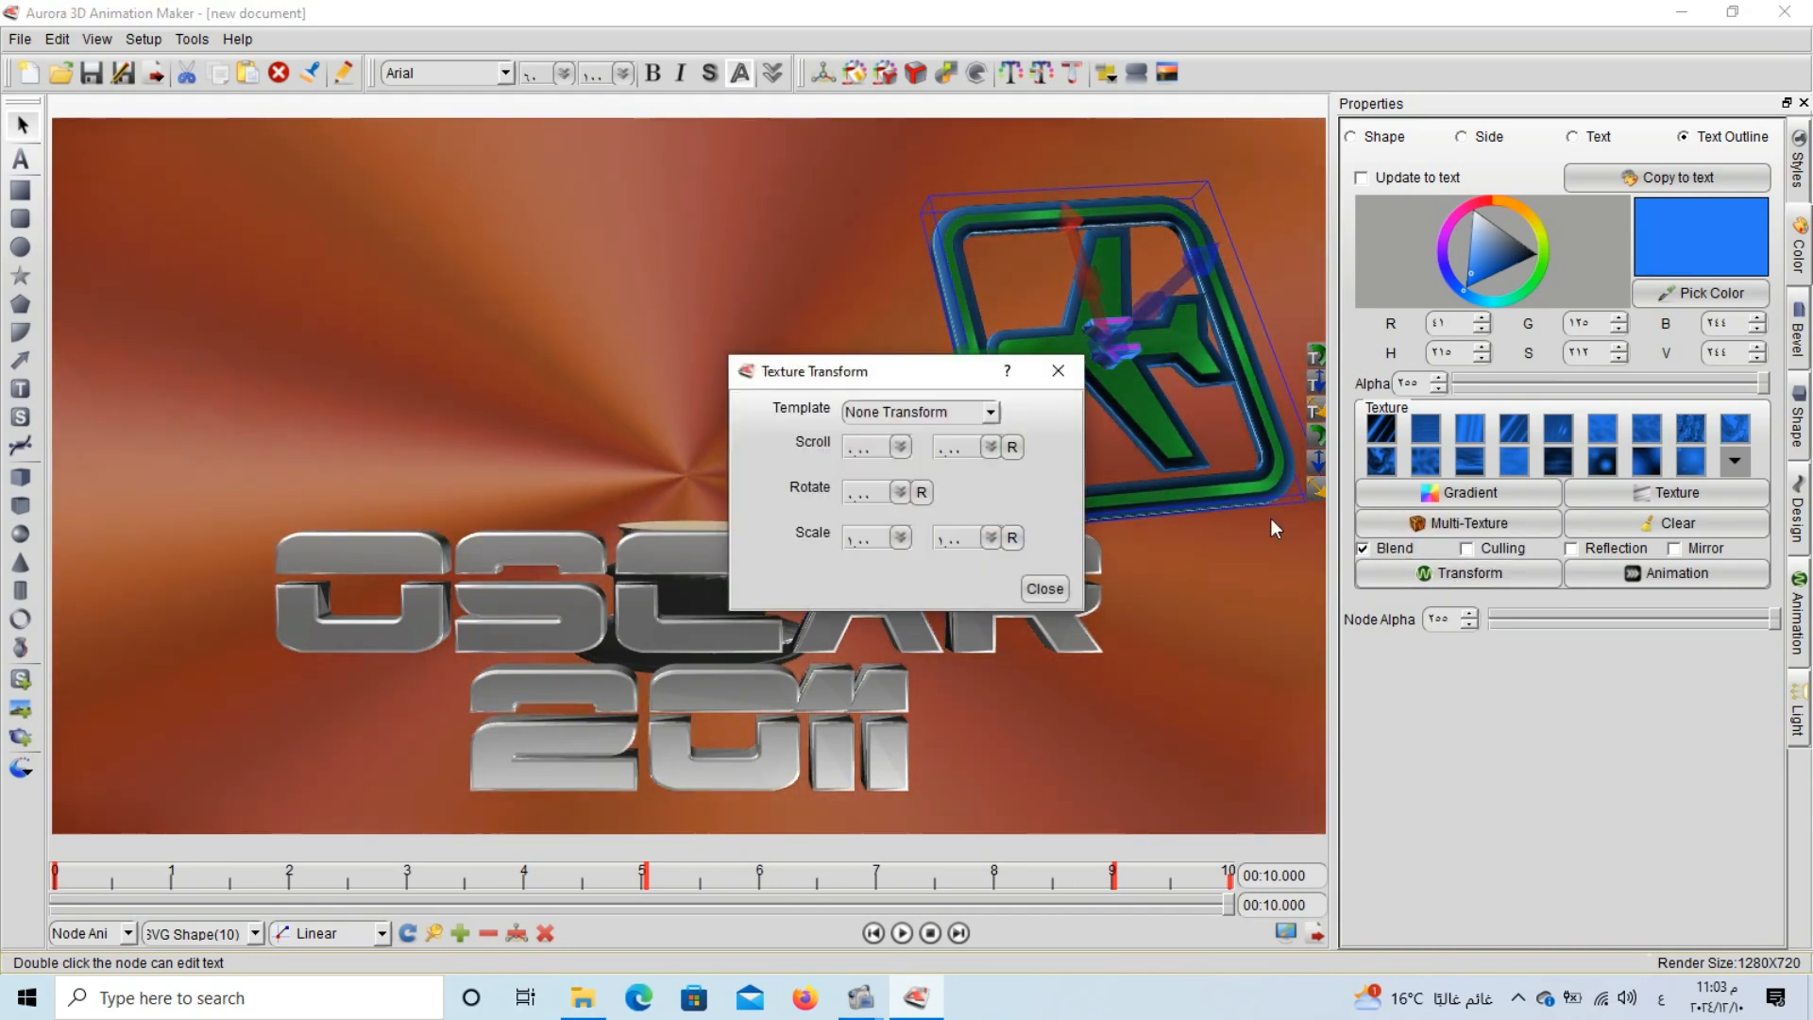
click(948, 419)
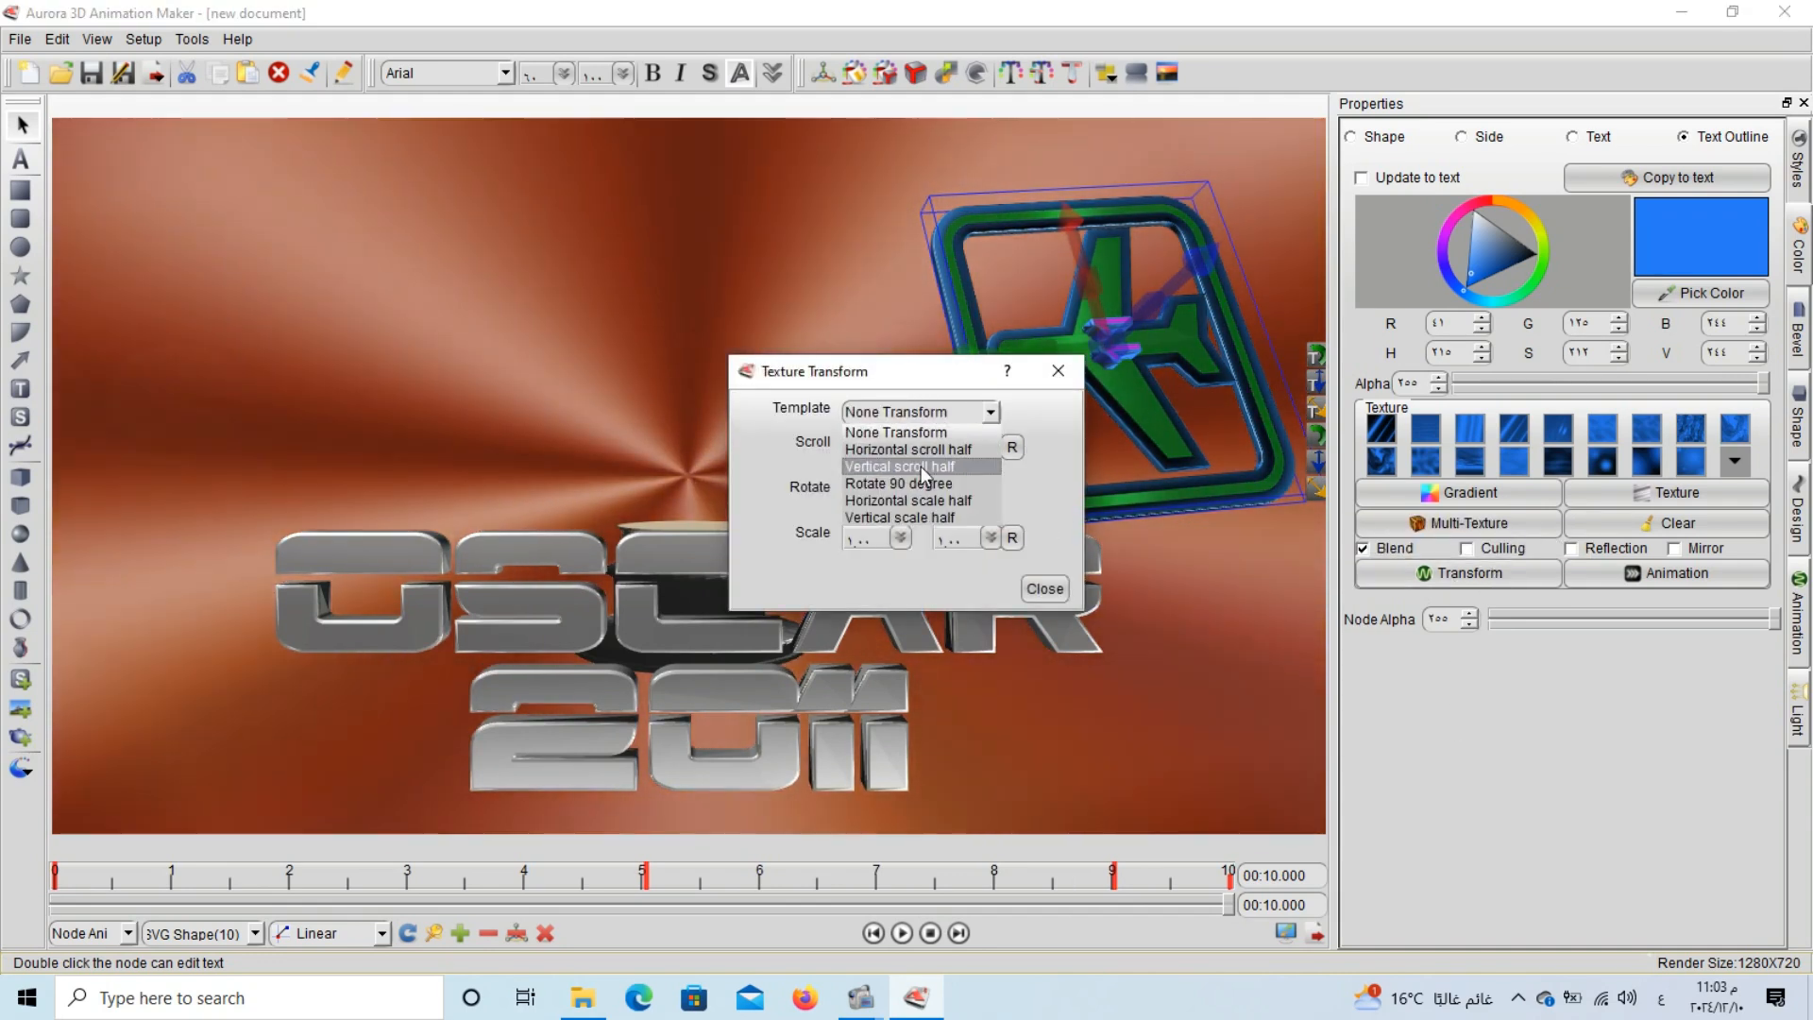
click(921, 467)
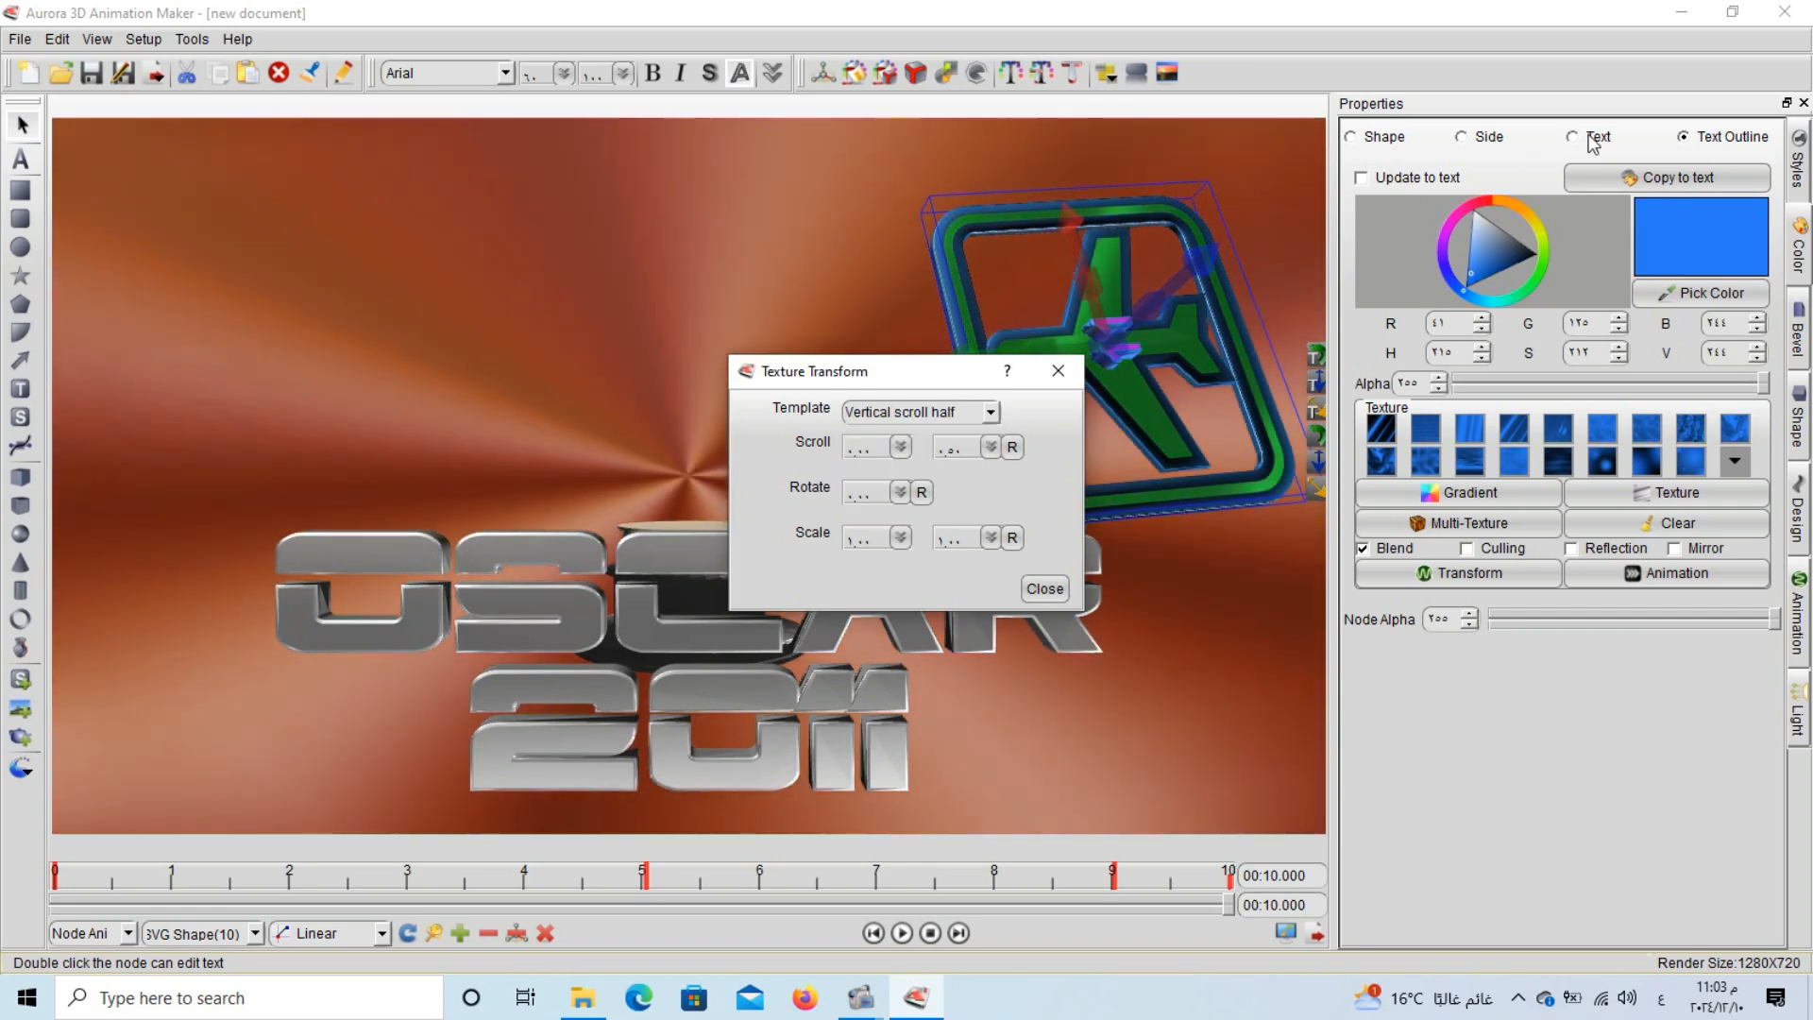
Apply the Horizontal scale half texture transform to the text on the airplane shape.
click(1043, 588)
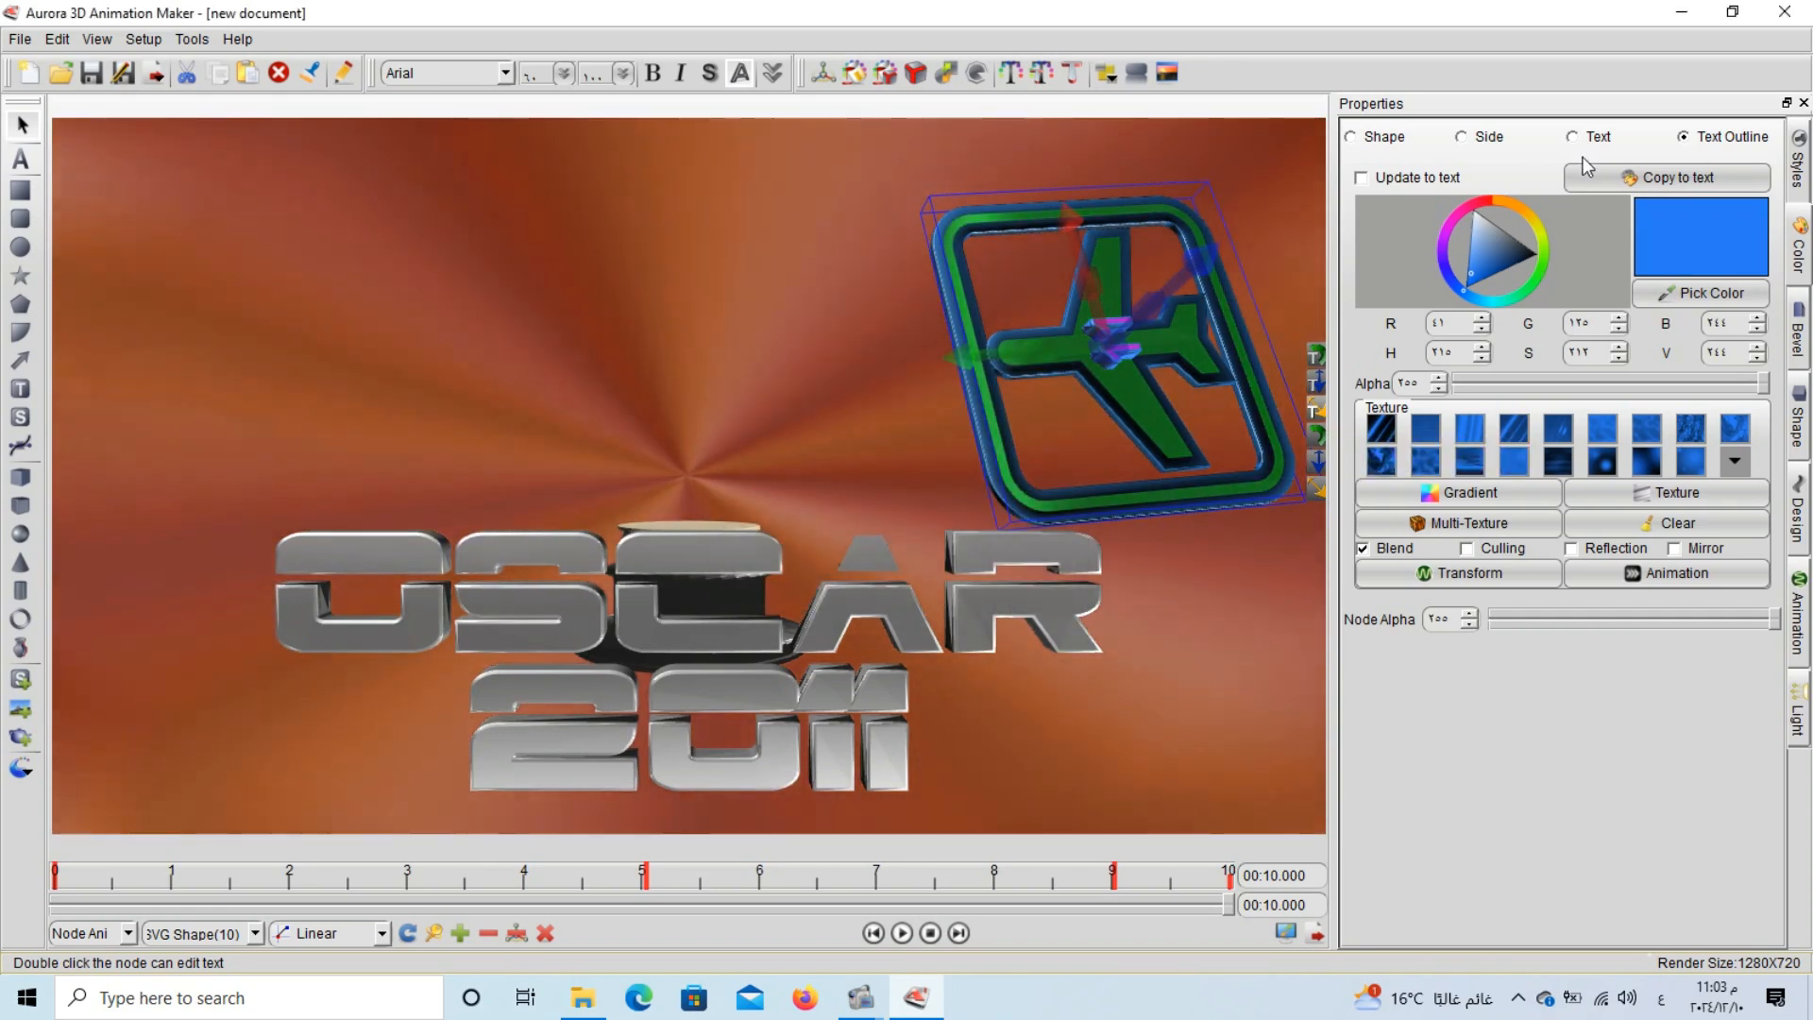
click(1574, 137)
click(1482, 570)
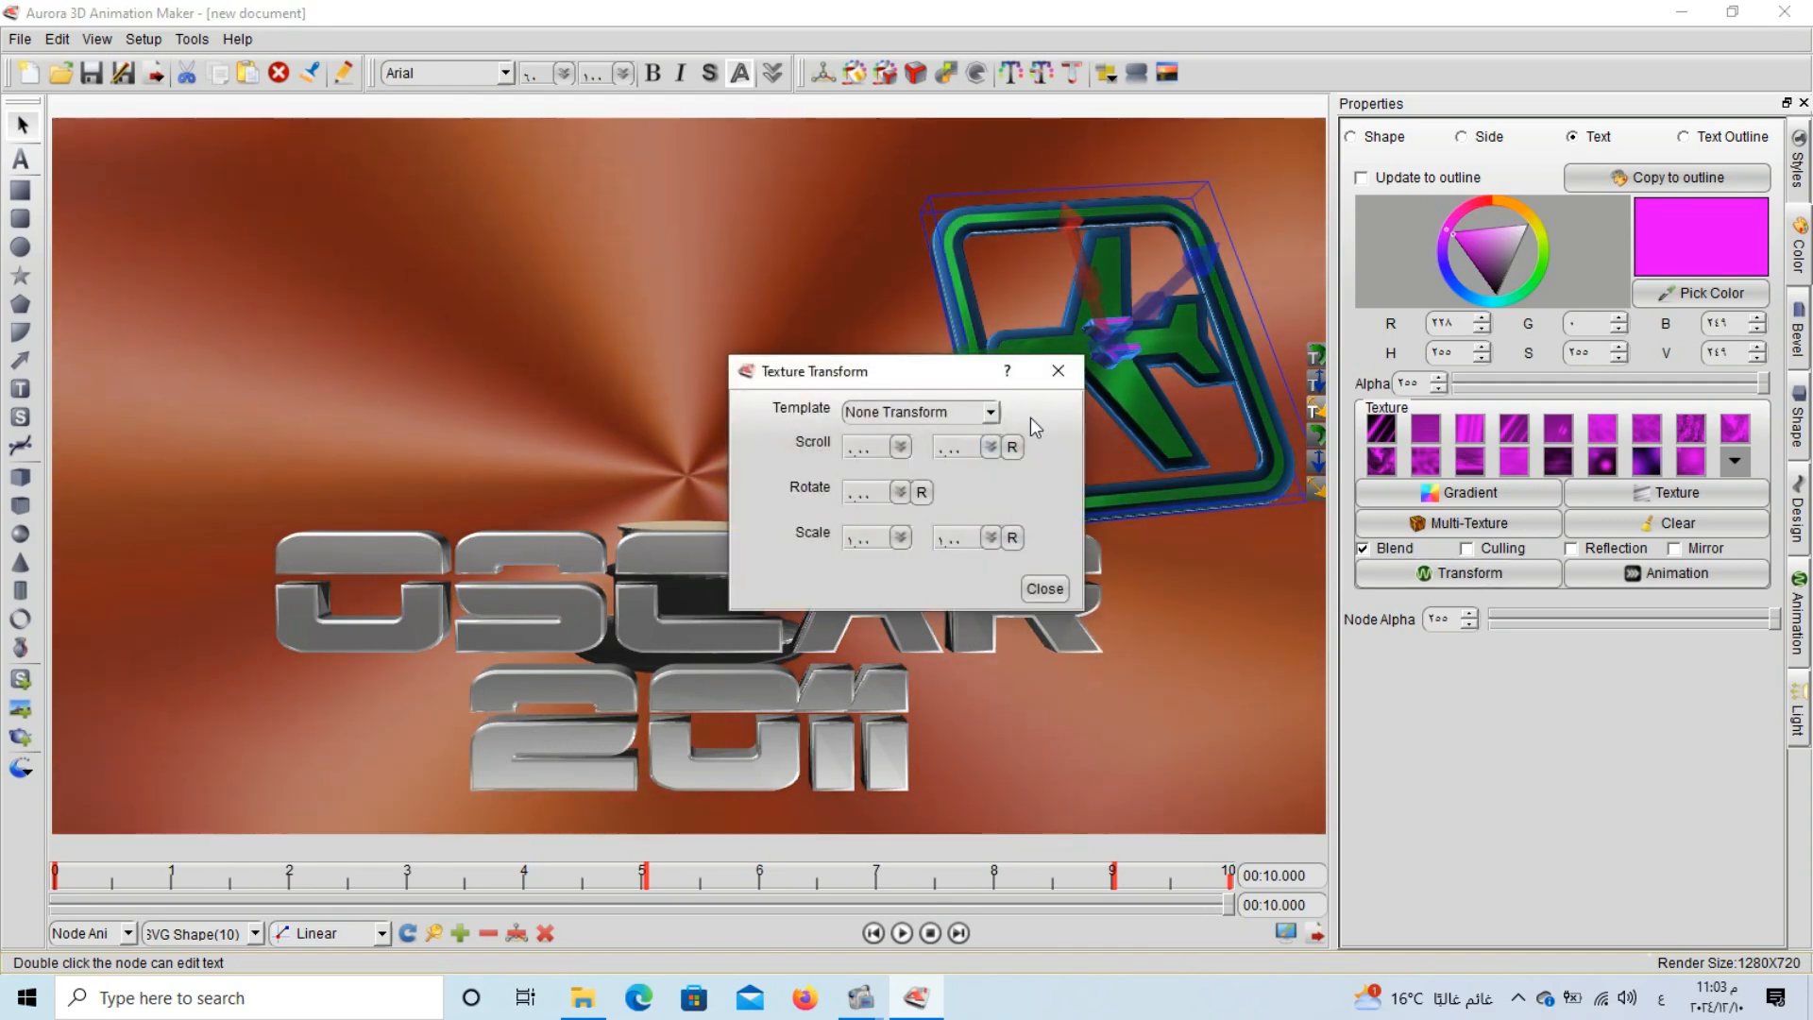
click(989, 412)
click(954, 501)
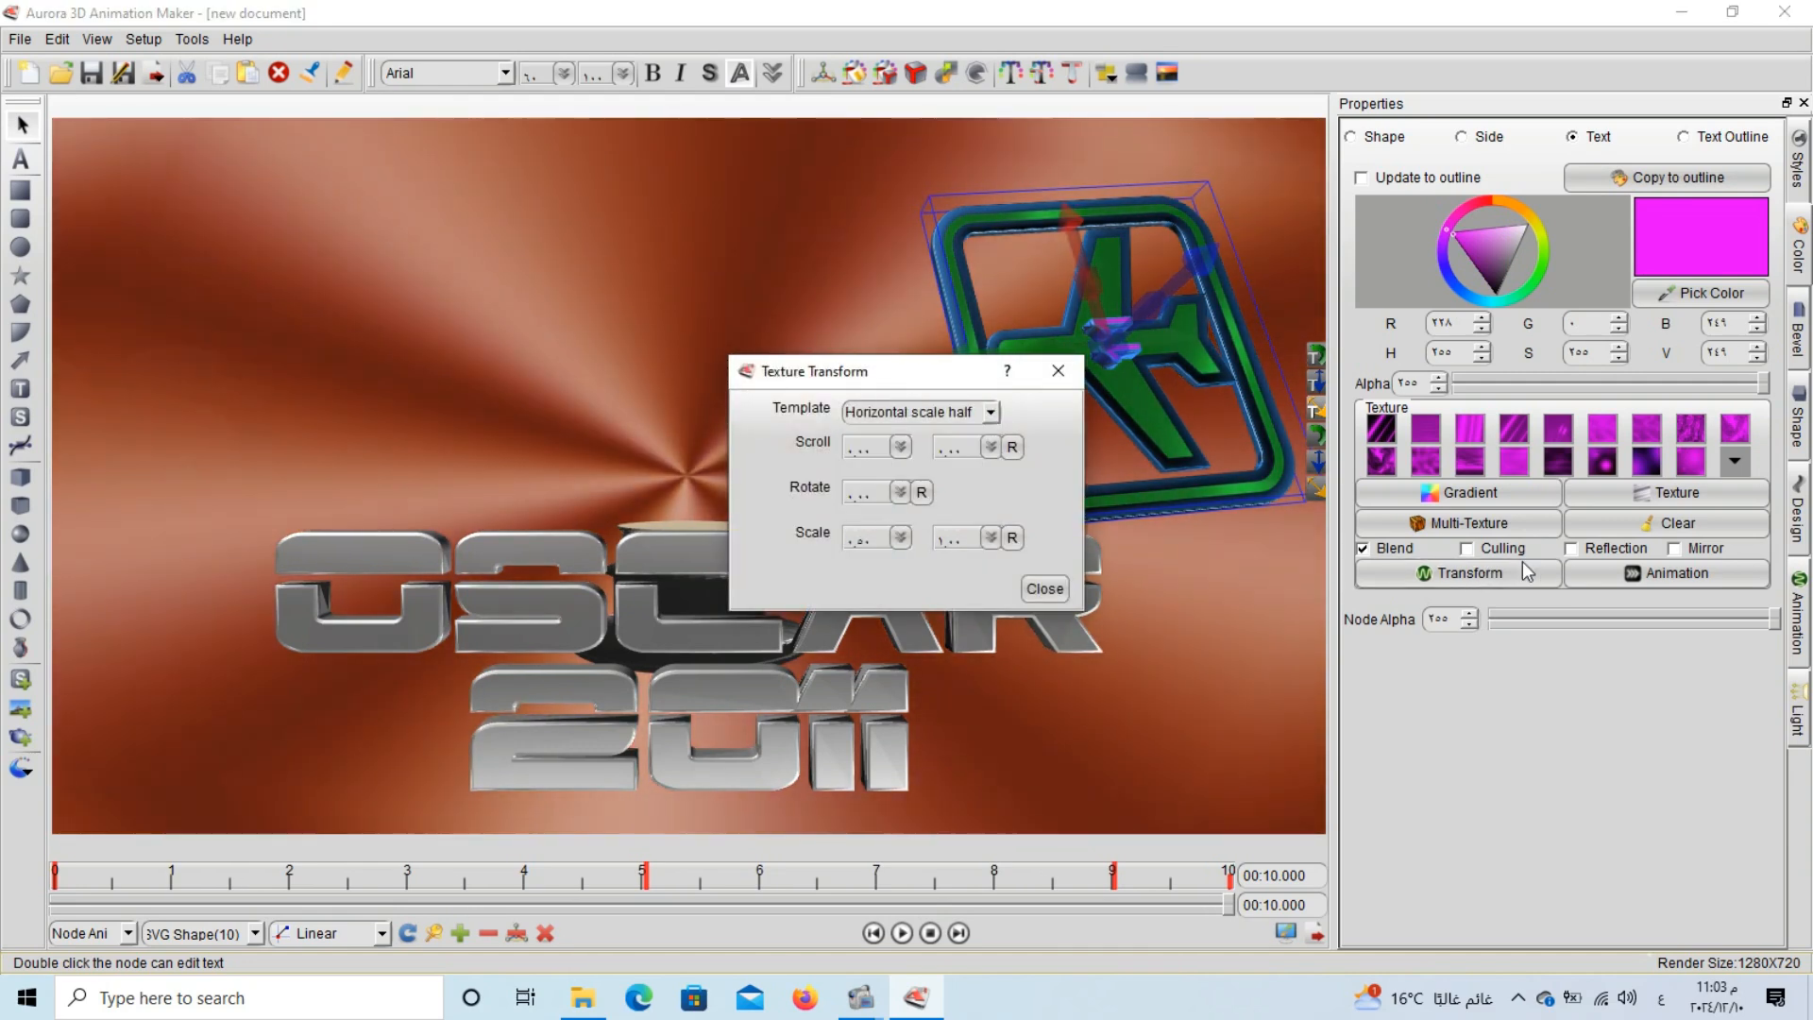
click(1045, 588)
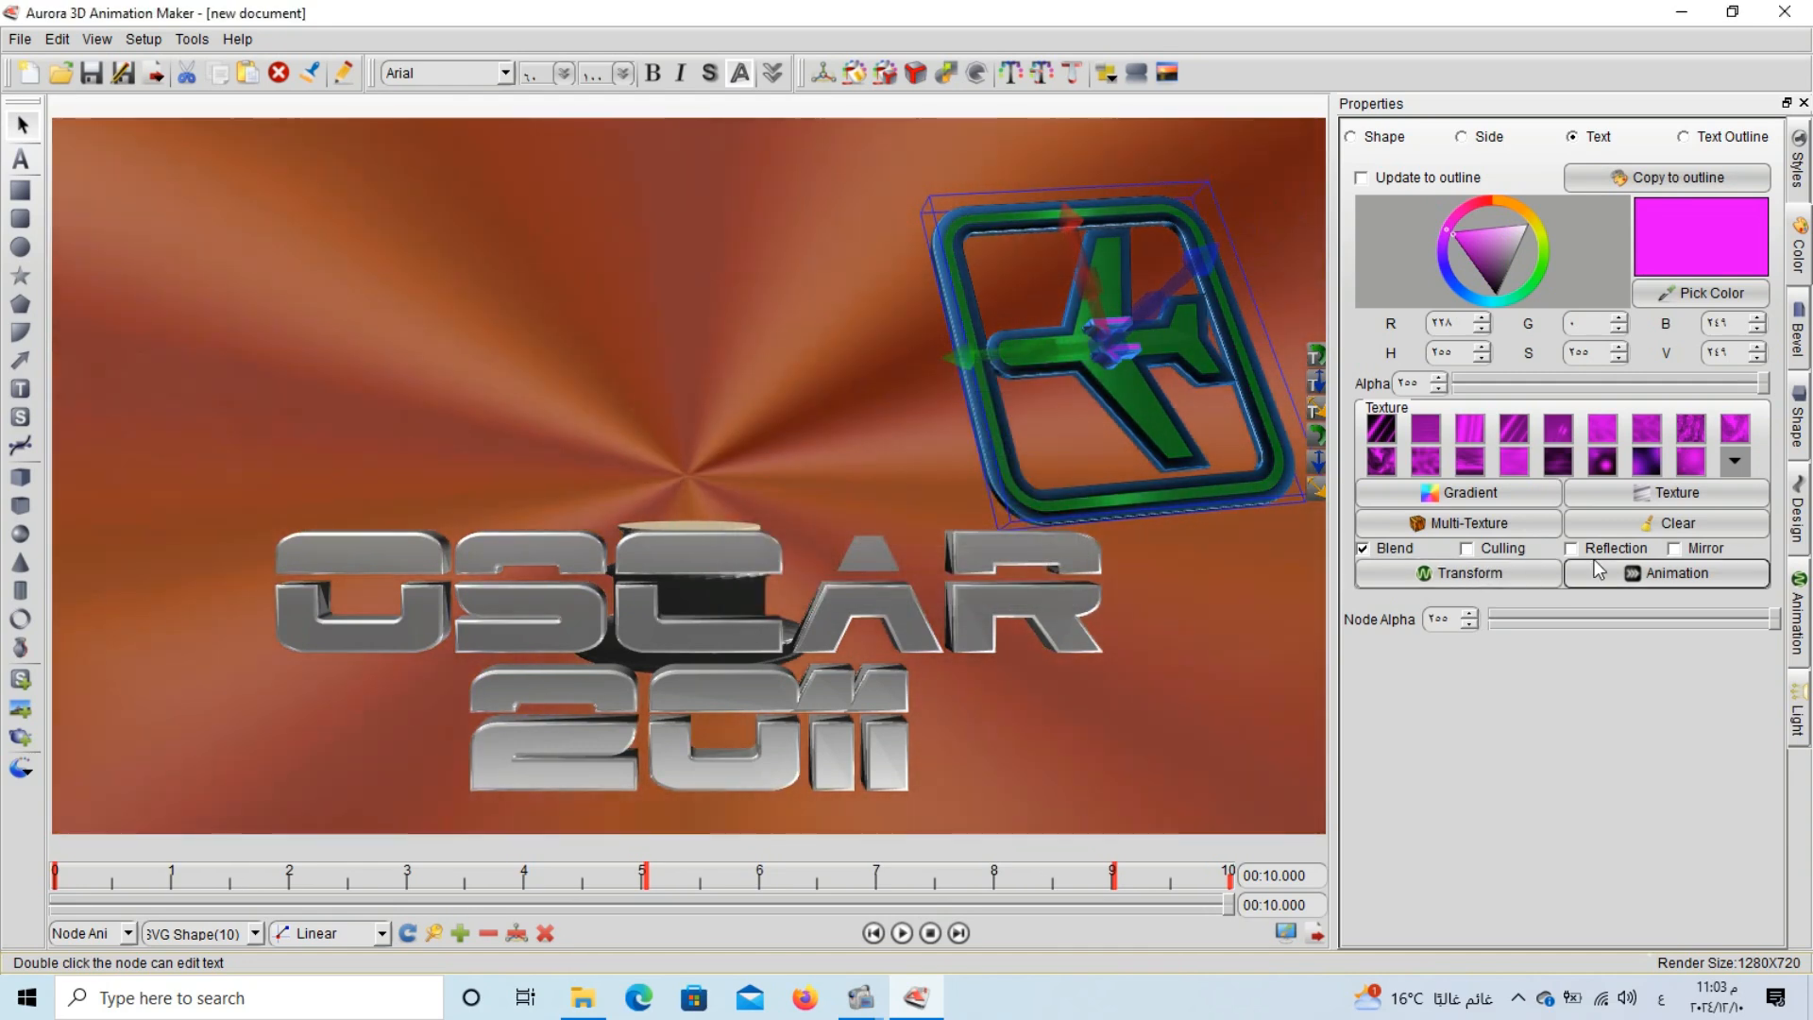
Enable Reflection, Culling and Mirror for the airplane shape's text texture and give it the Vertical scroll half texture animation.
click(1592, 552)
click(1493, 551)
click(1685, 549)
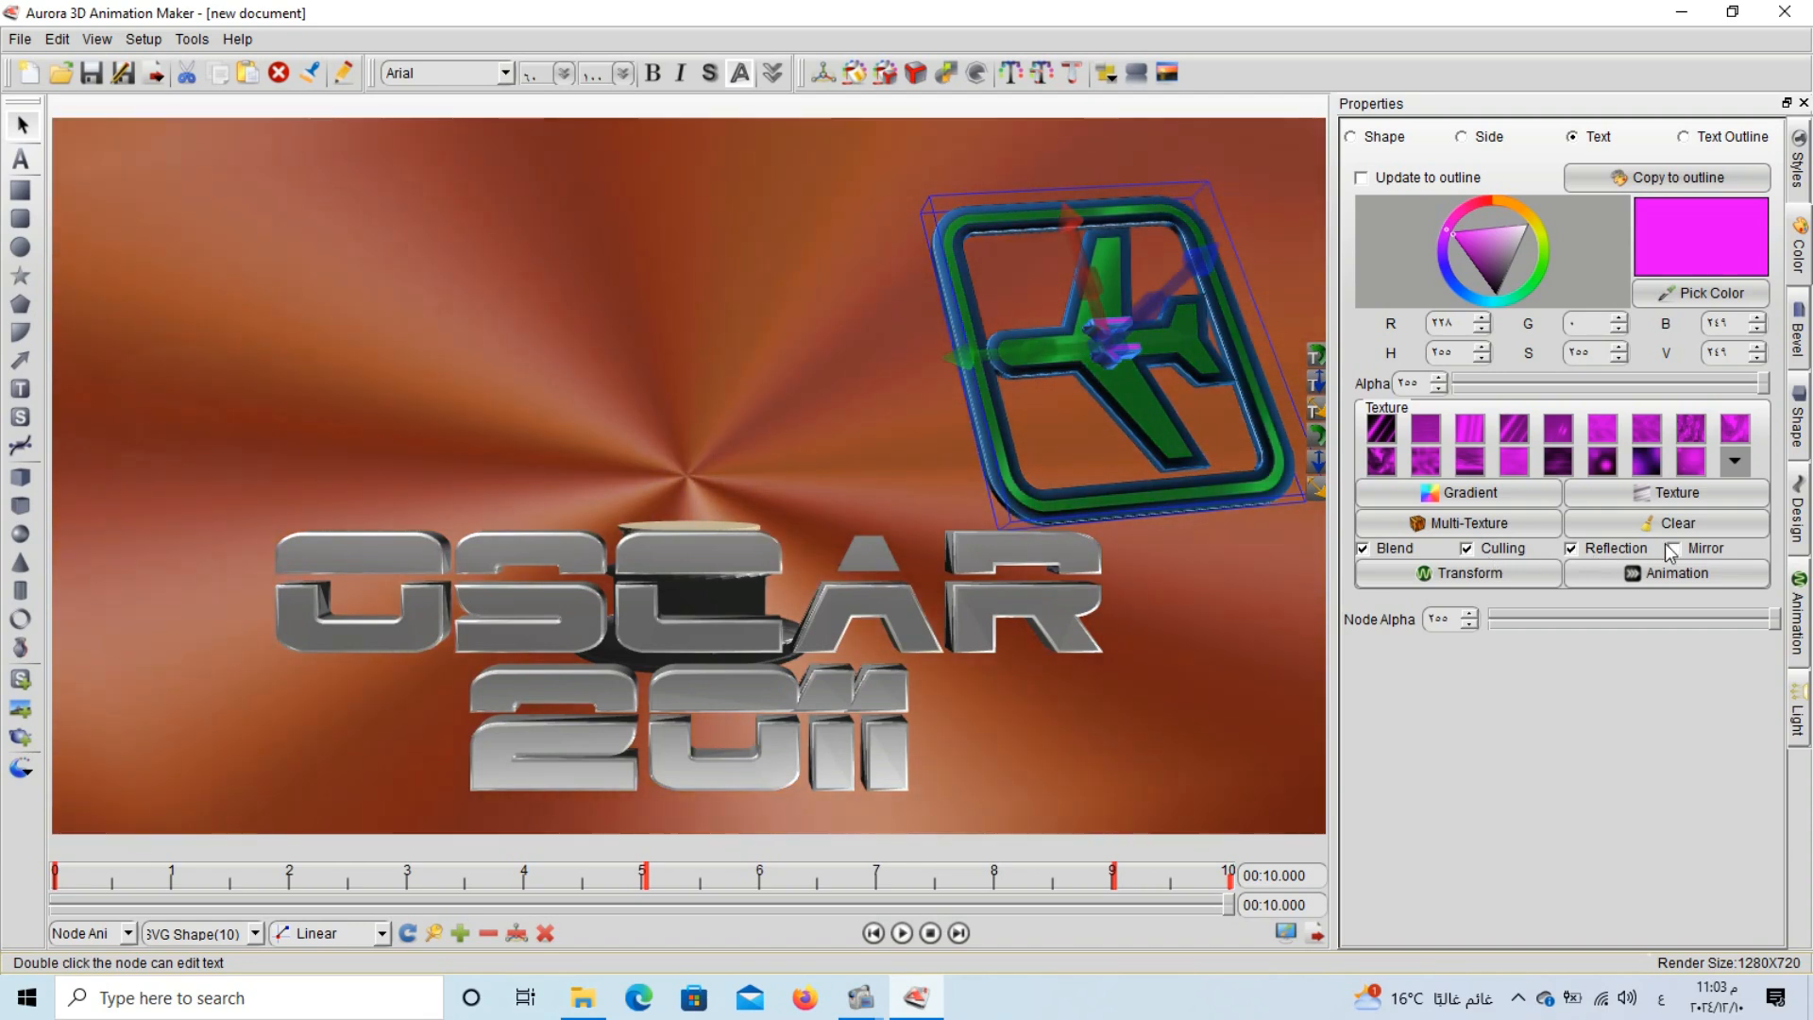
click(1636, 577)
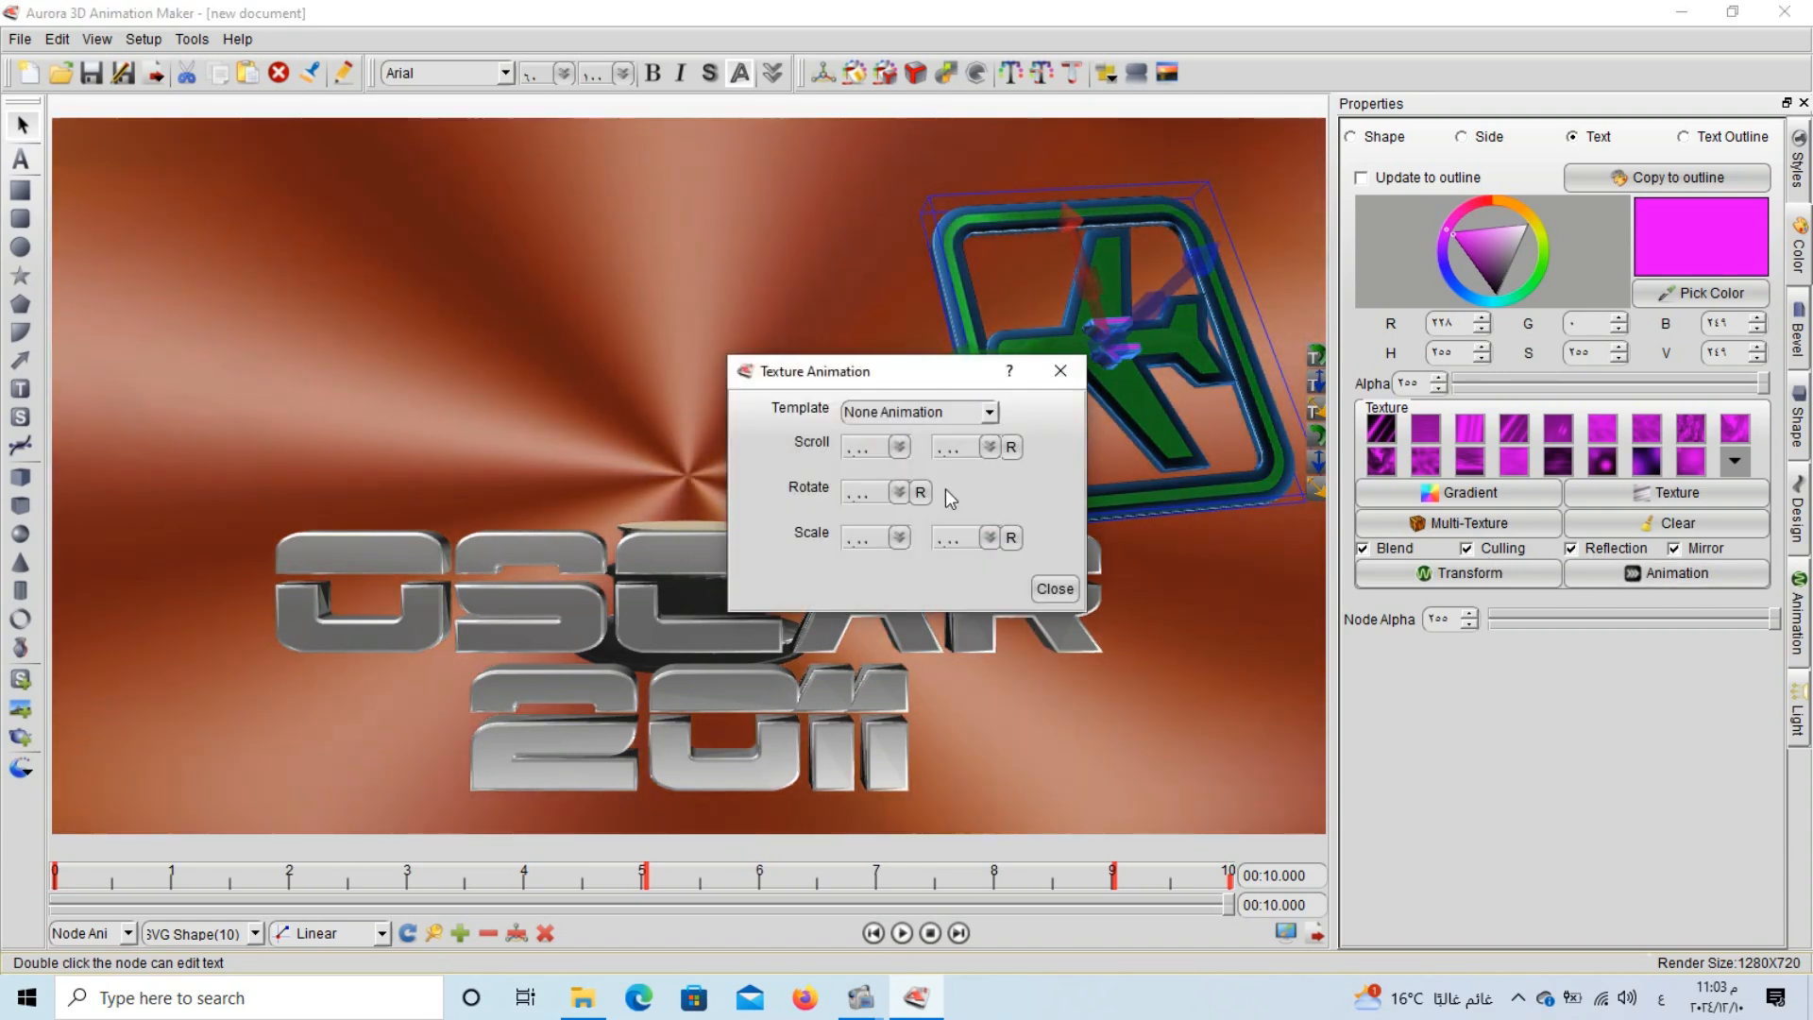
click(985, 414)
click(933, 465)
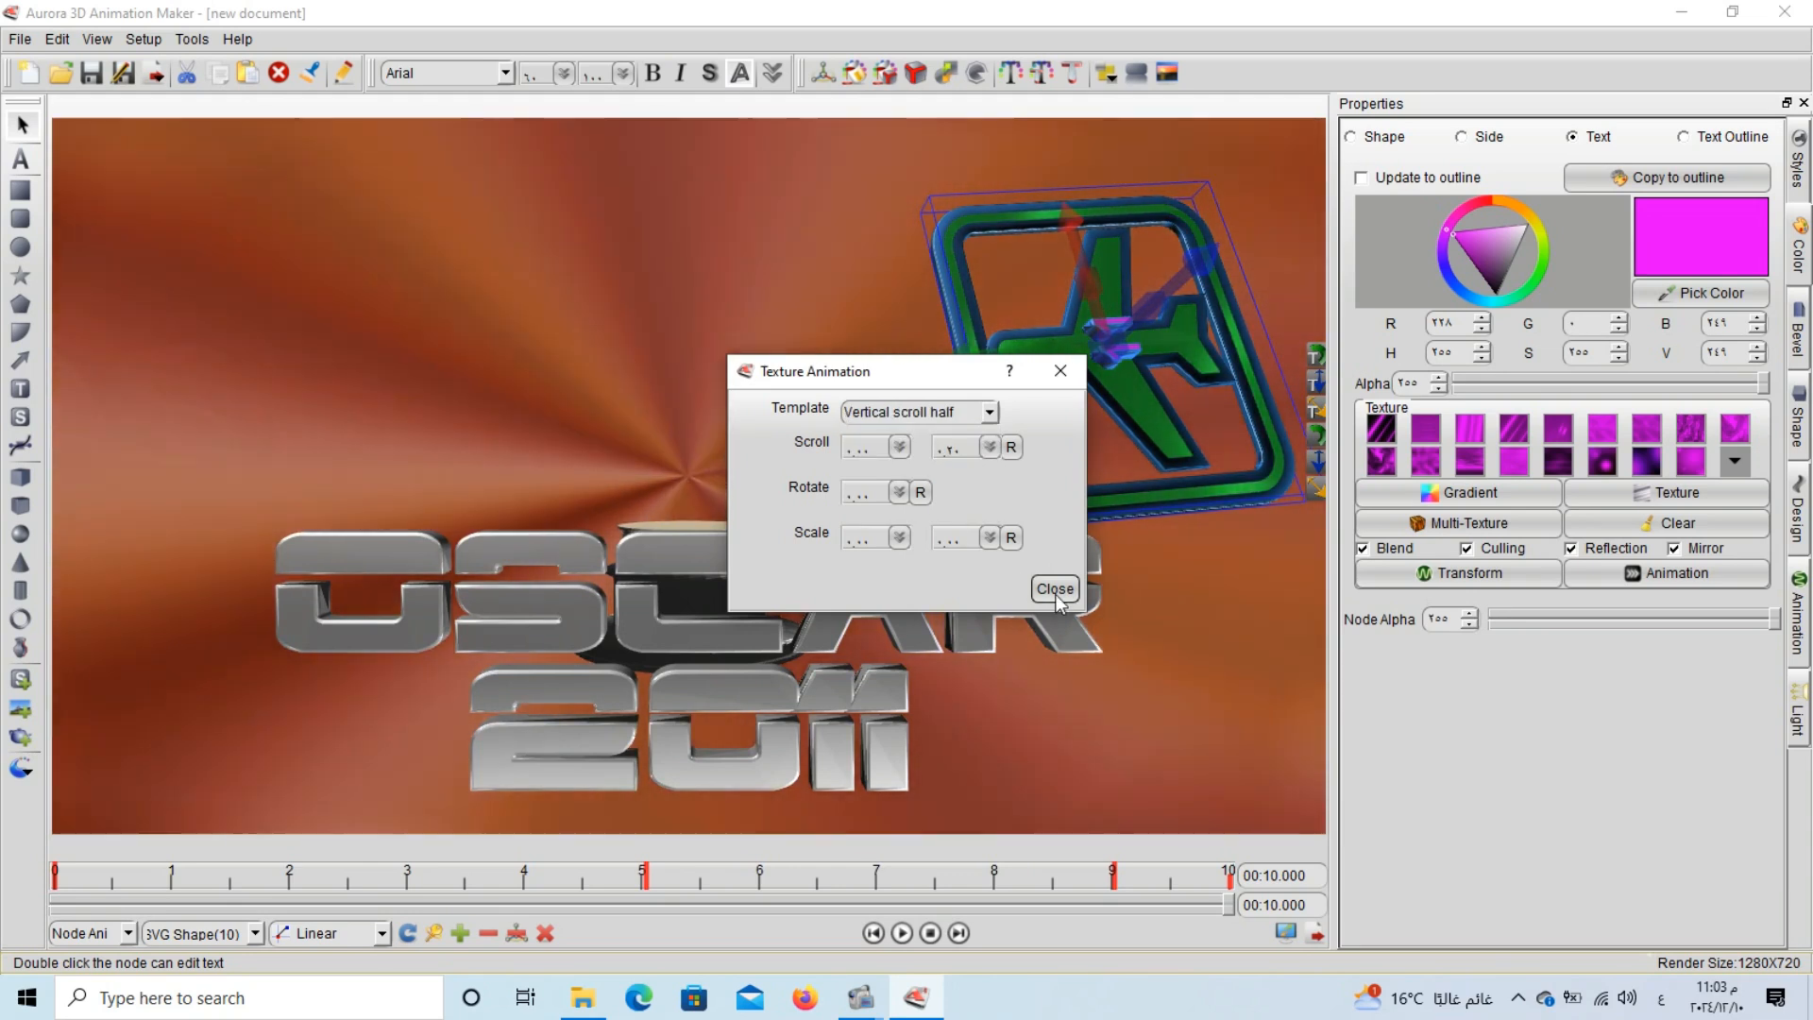
click(1055, 589)
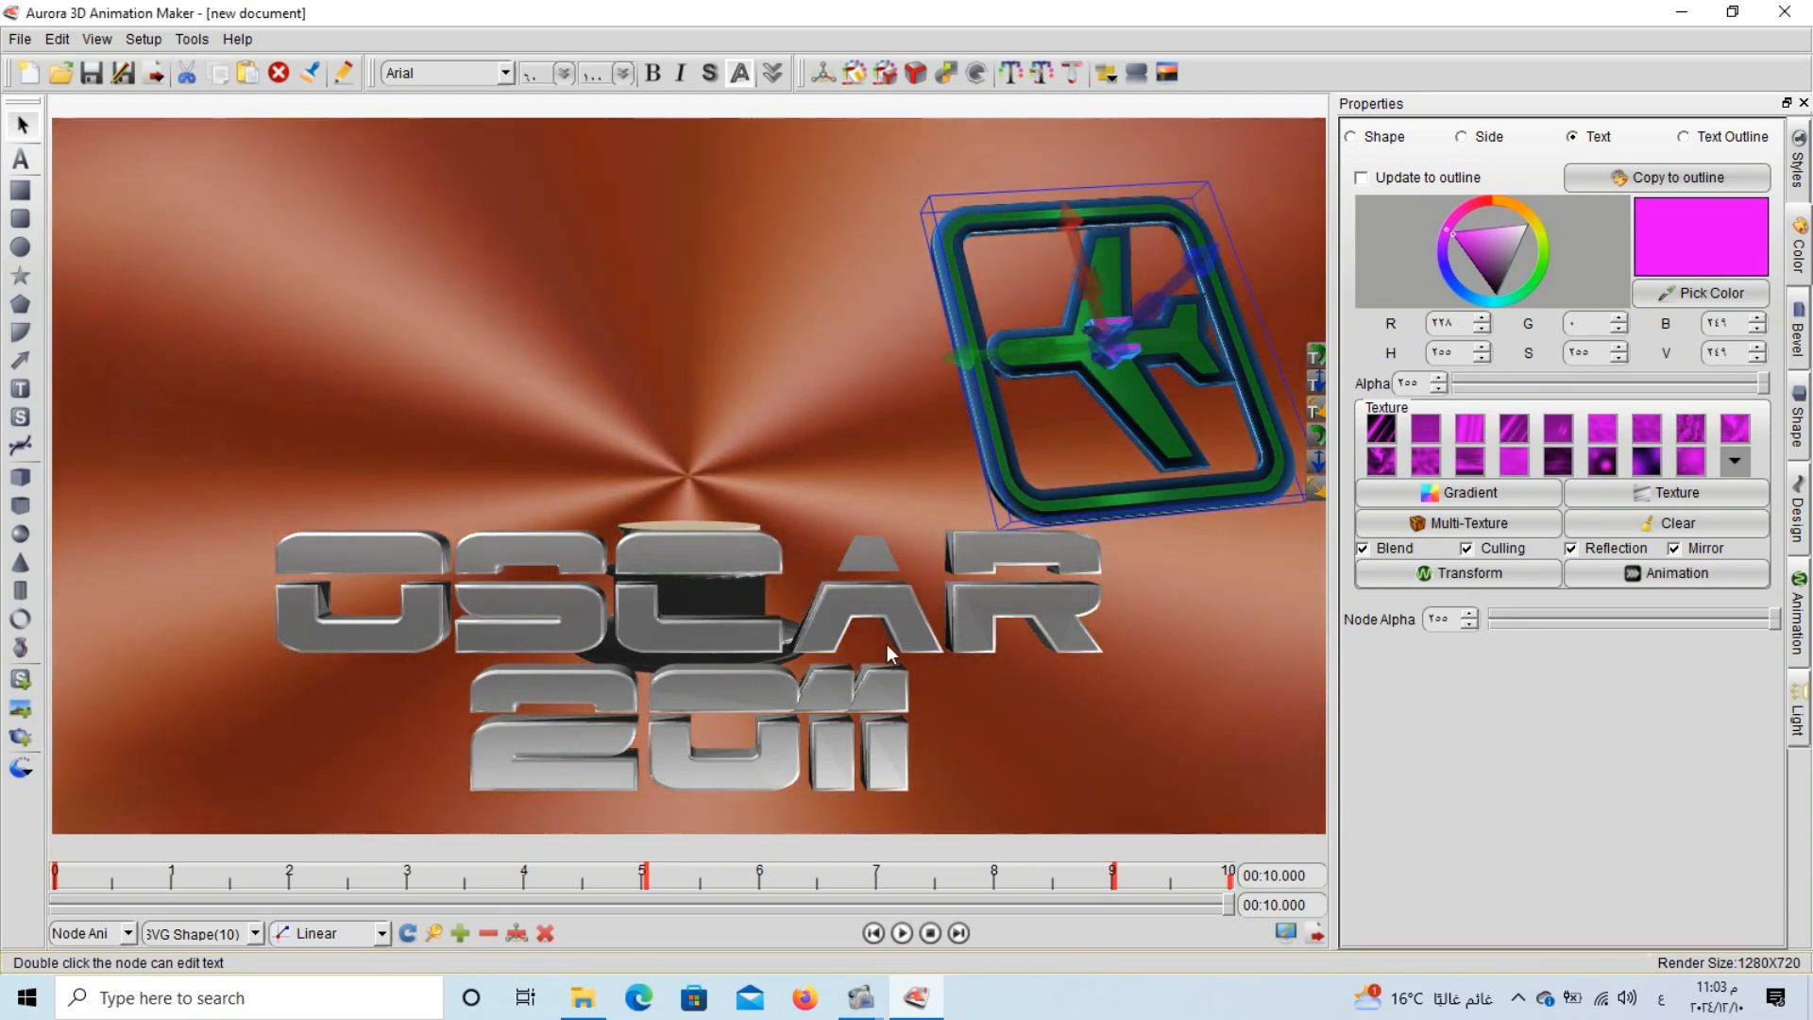
Replace the "Oscar 2011" title text with "tutorial 11".
double_click(899, 620)
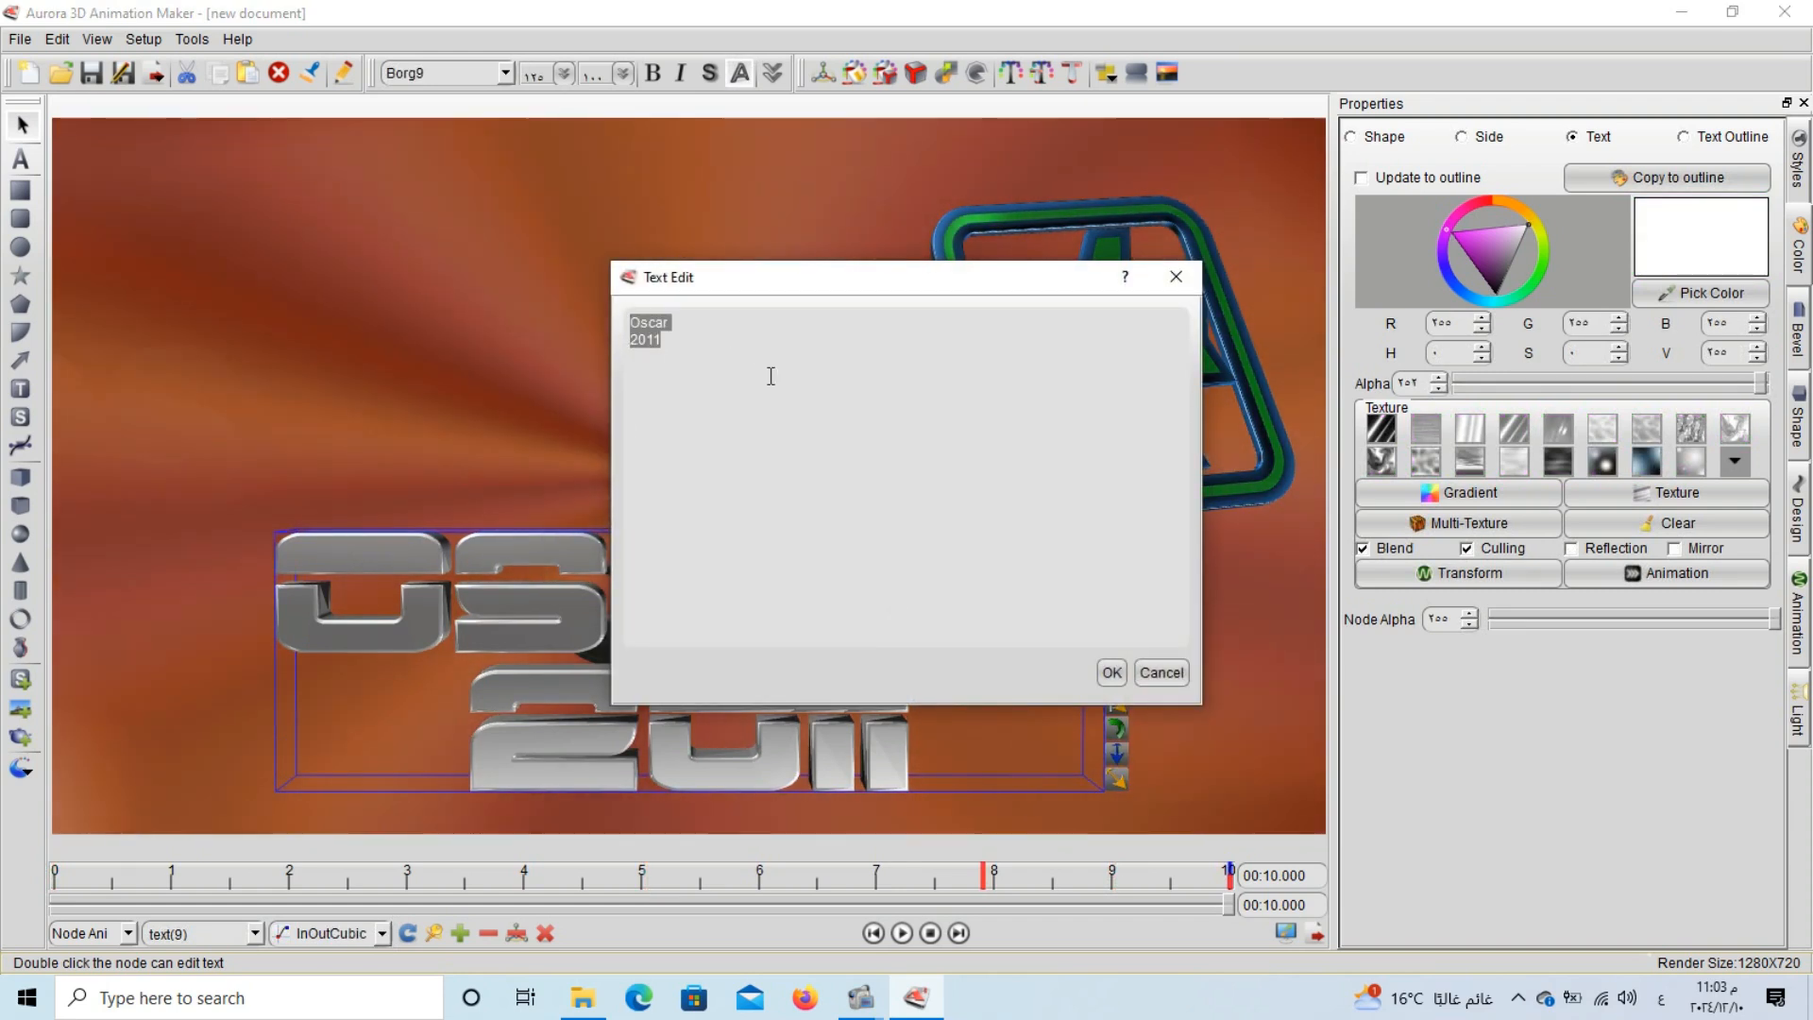
text(د)
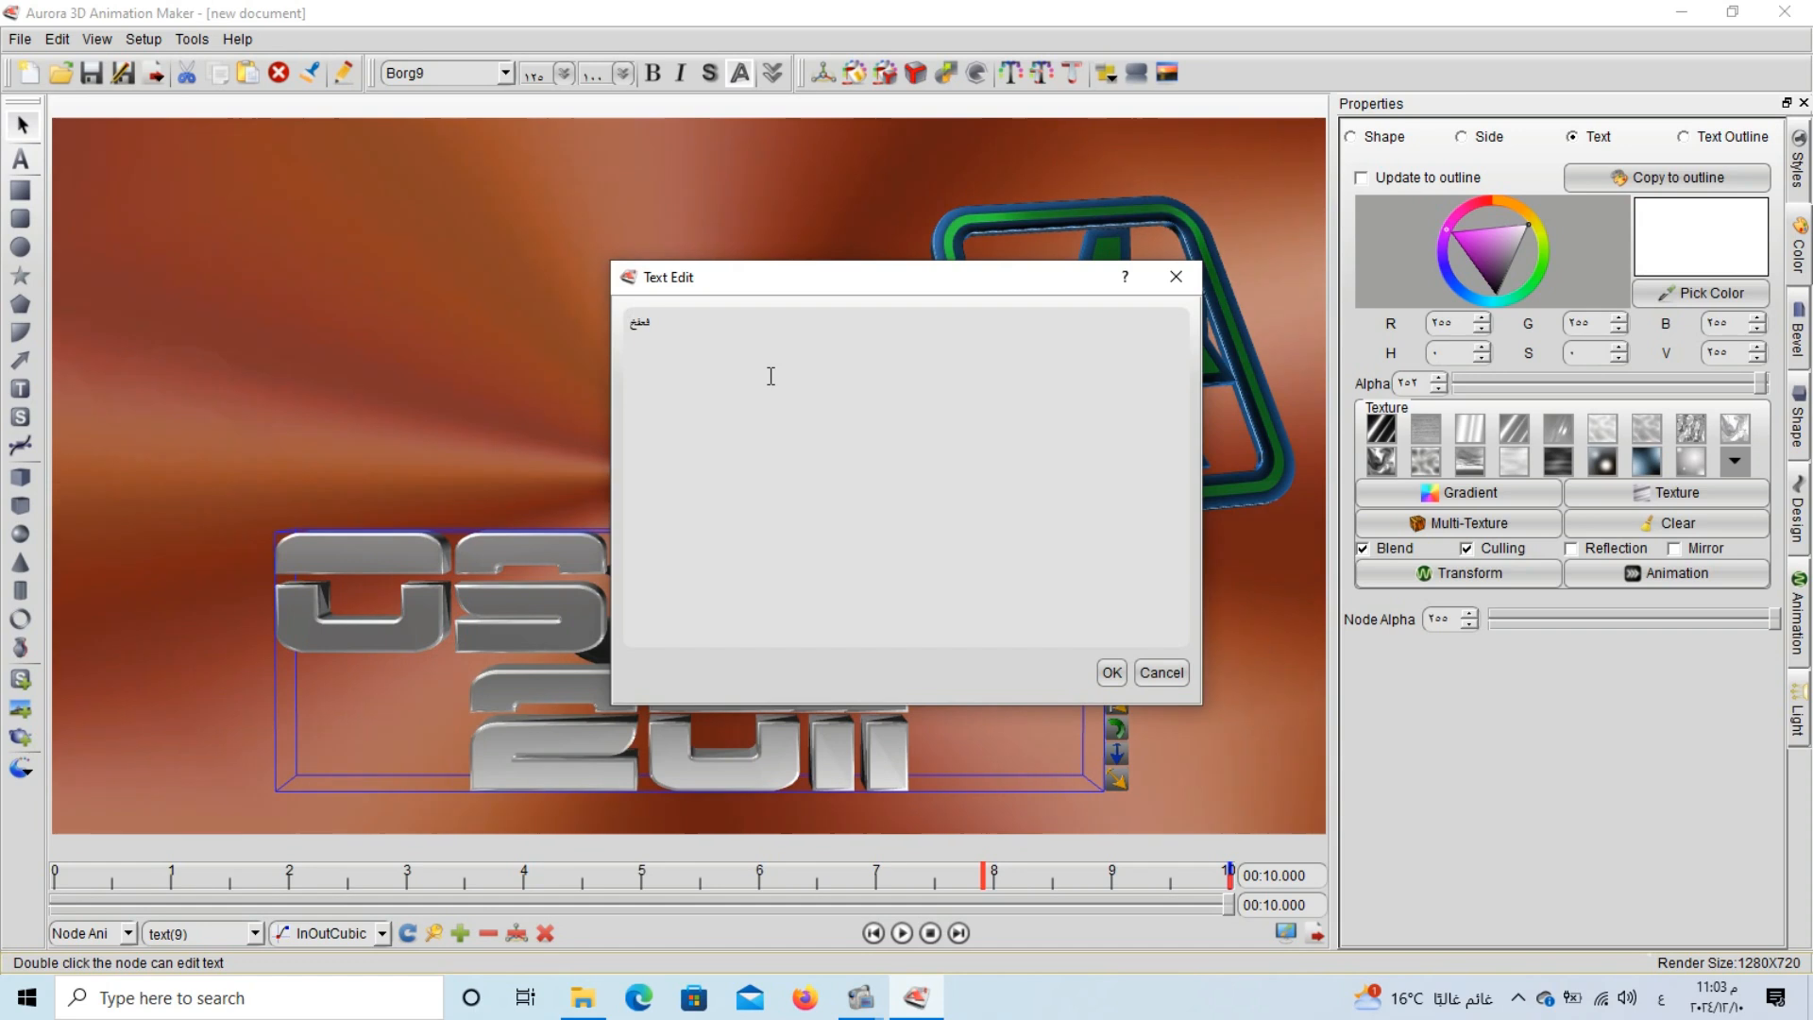
text(عفخقهش)
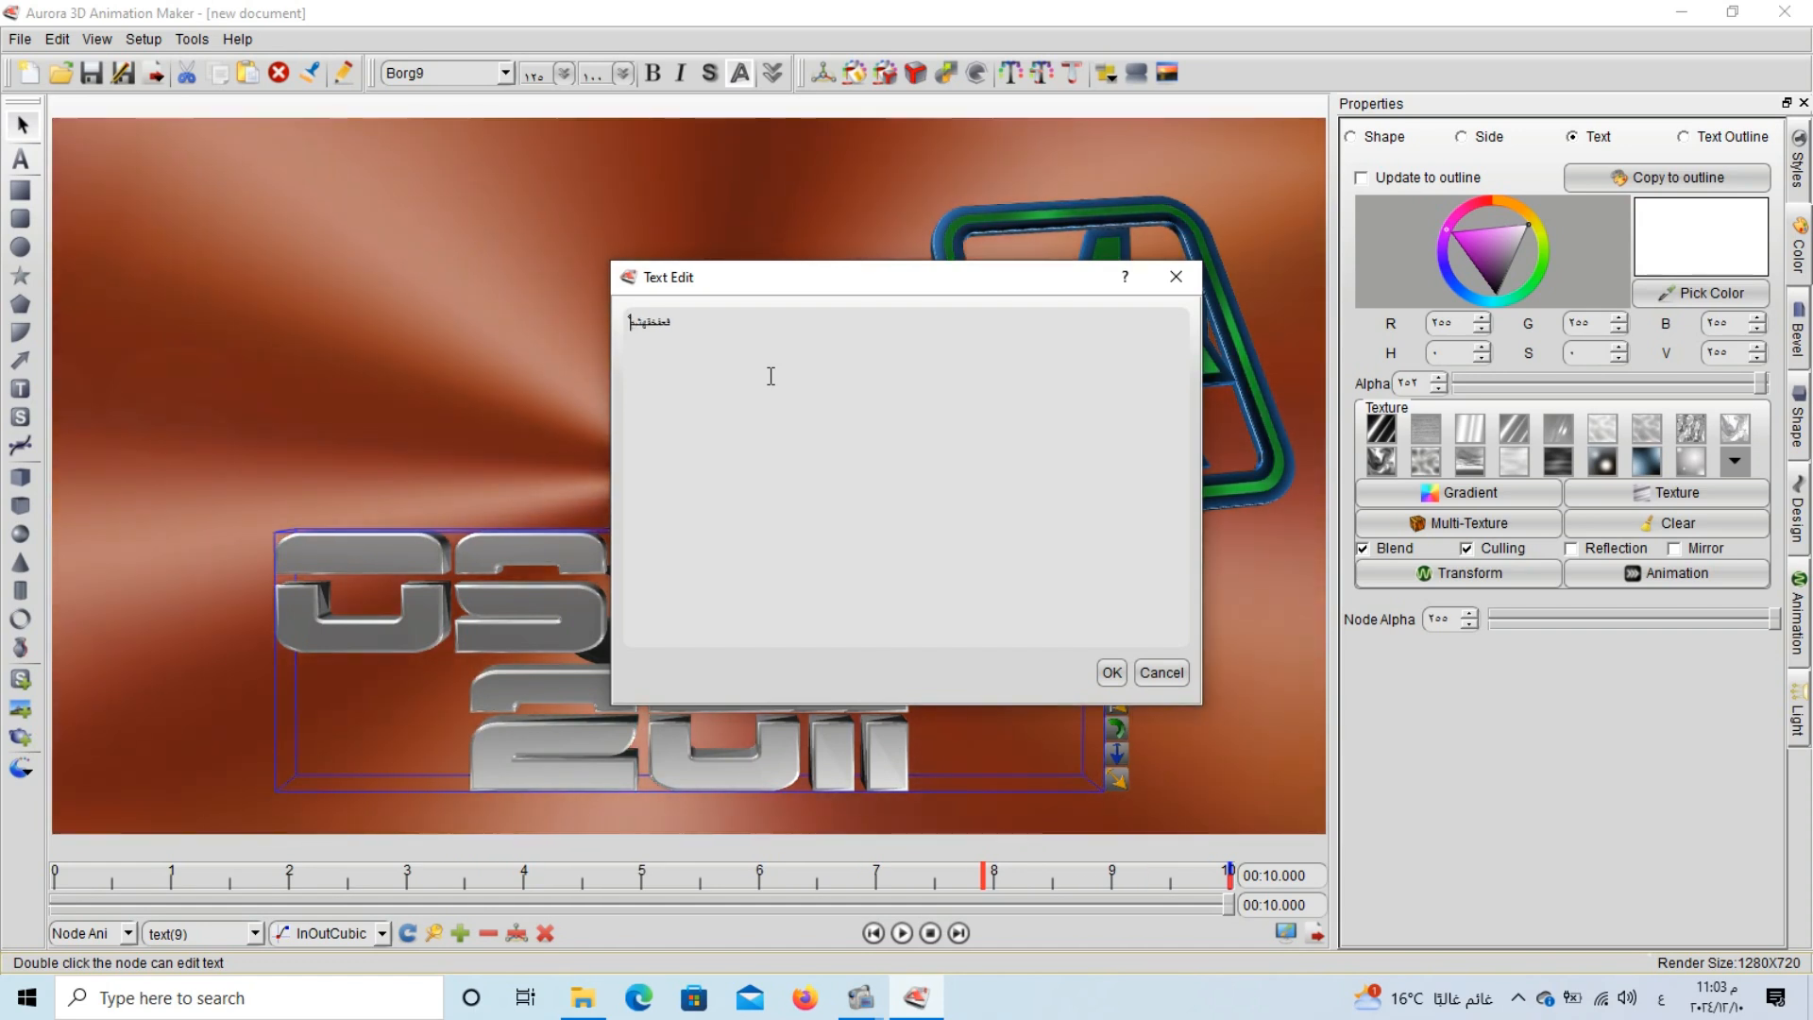
key(BackSpace)
key(BackSpace)
key(BackSpace)
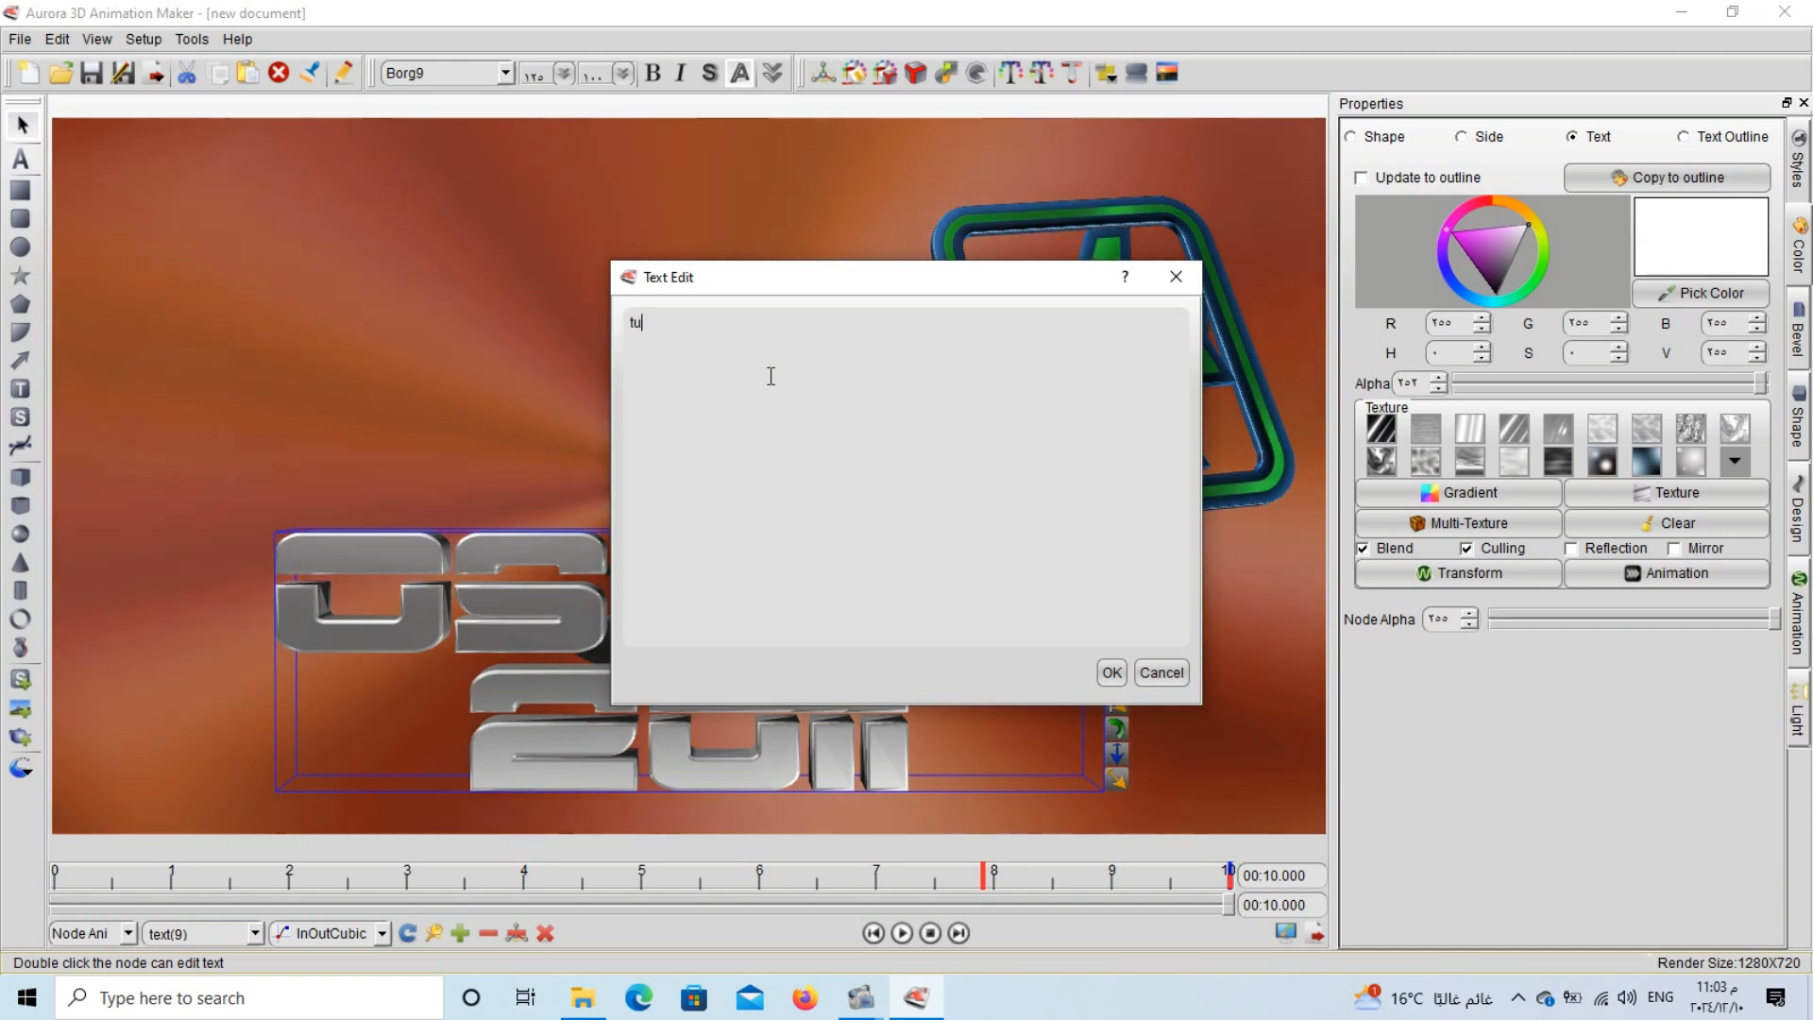
text(tutorial 11)
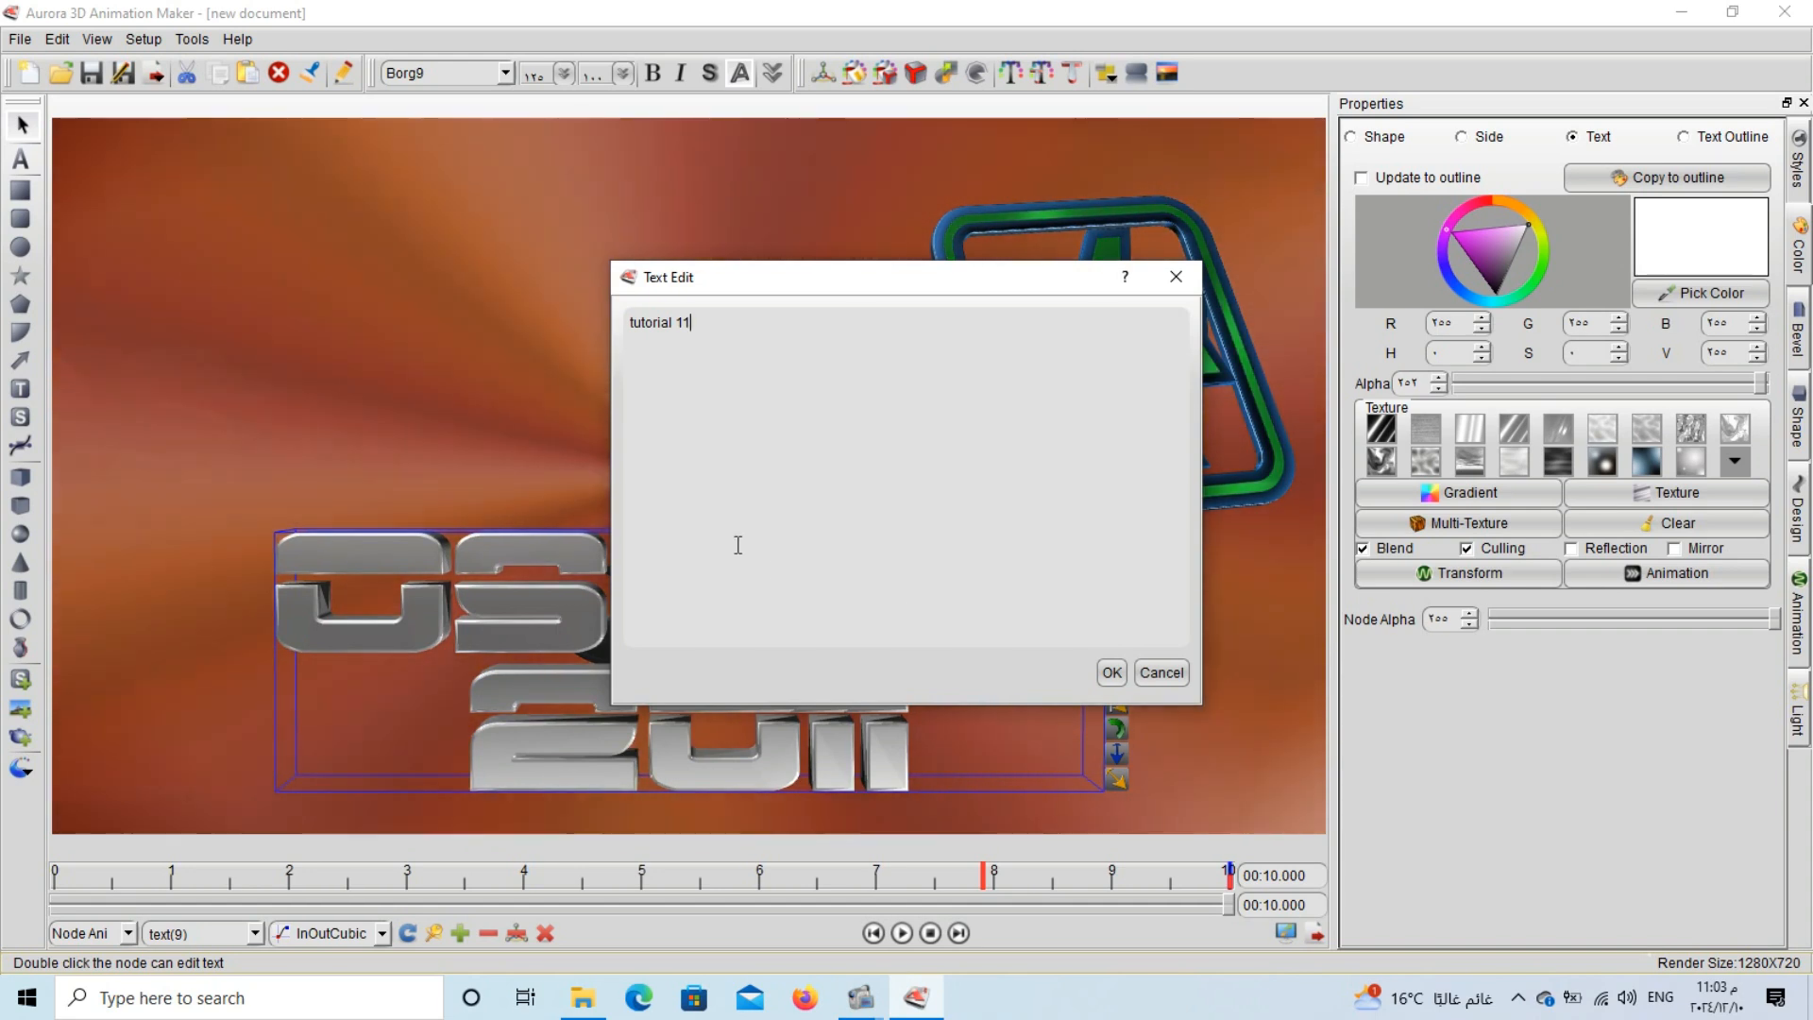
click(1112, 672)
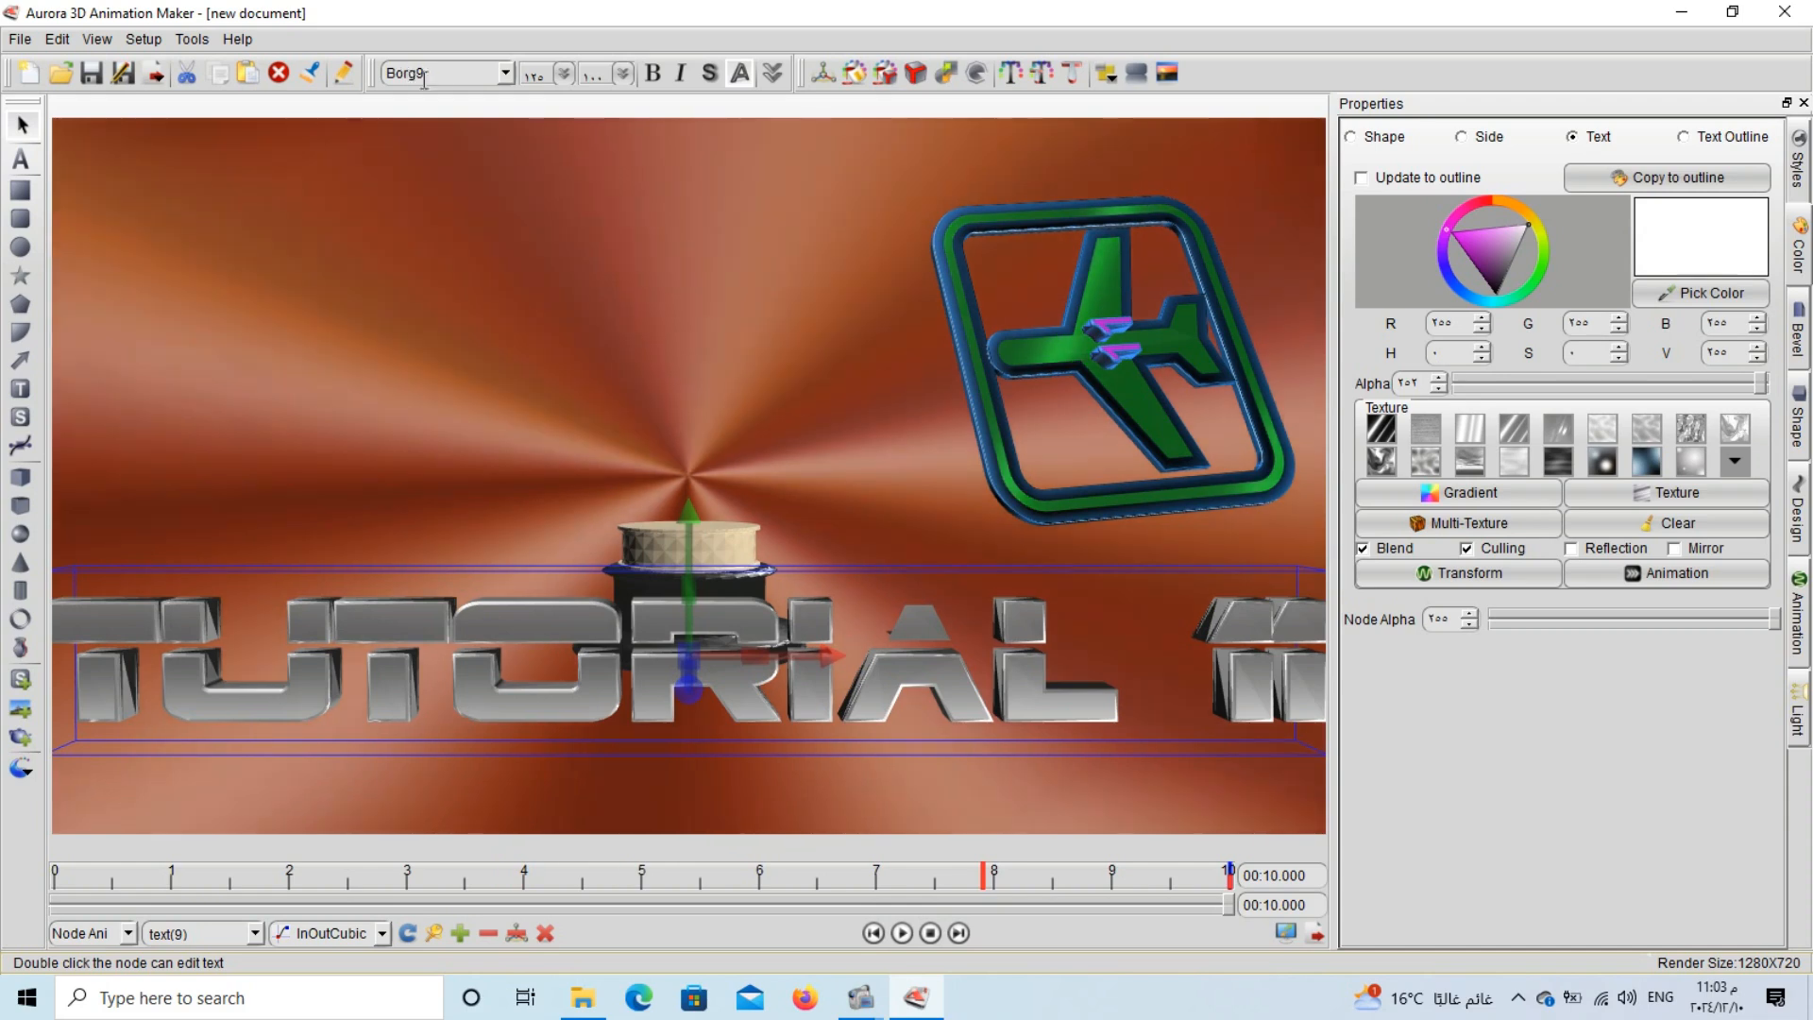
Change the "tutorial 11" title's font to Colonna MT.
scroll(446, 81, down, 3)
scroll(446, 80, up, 1)
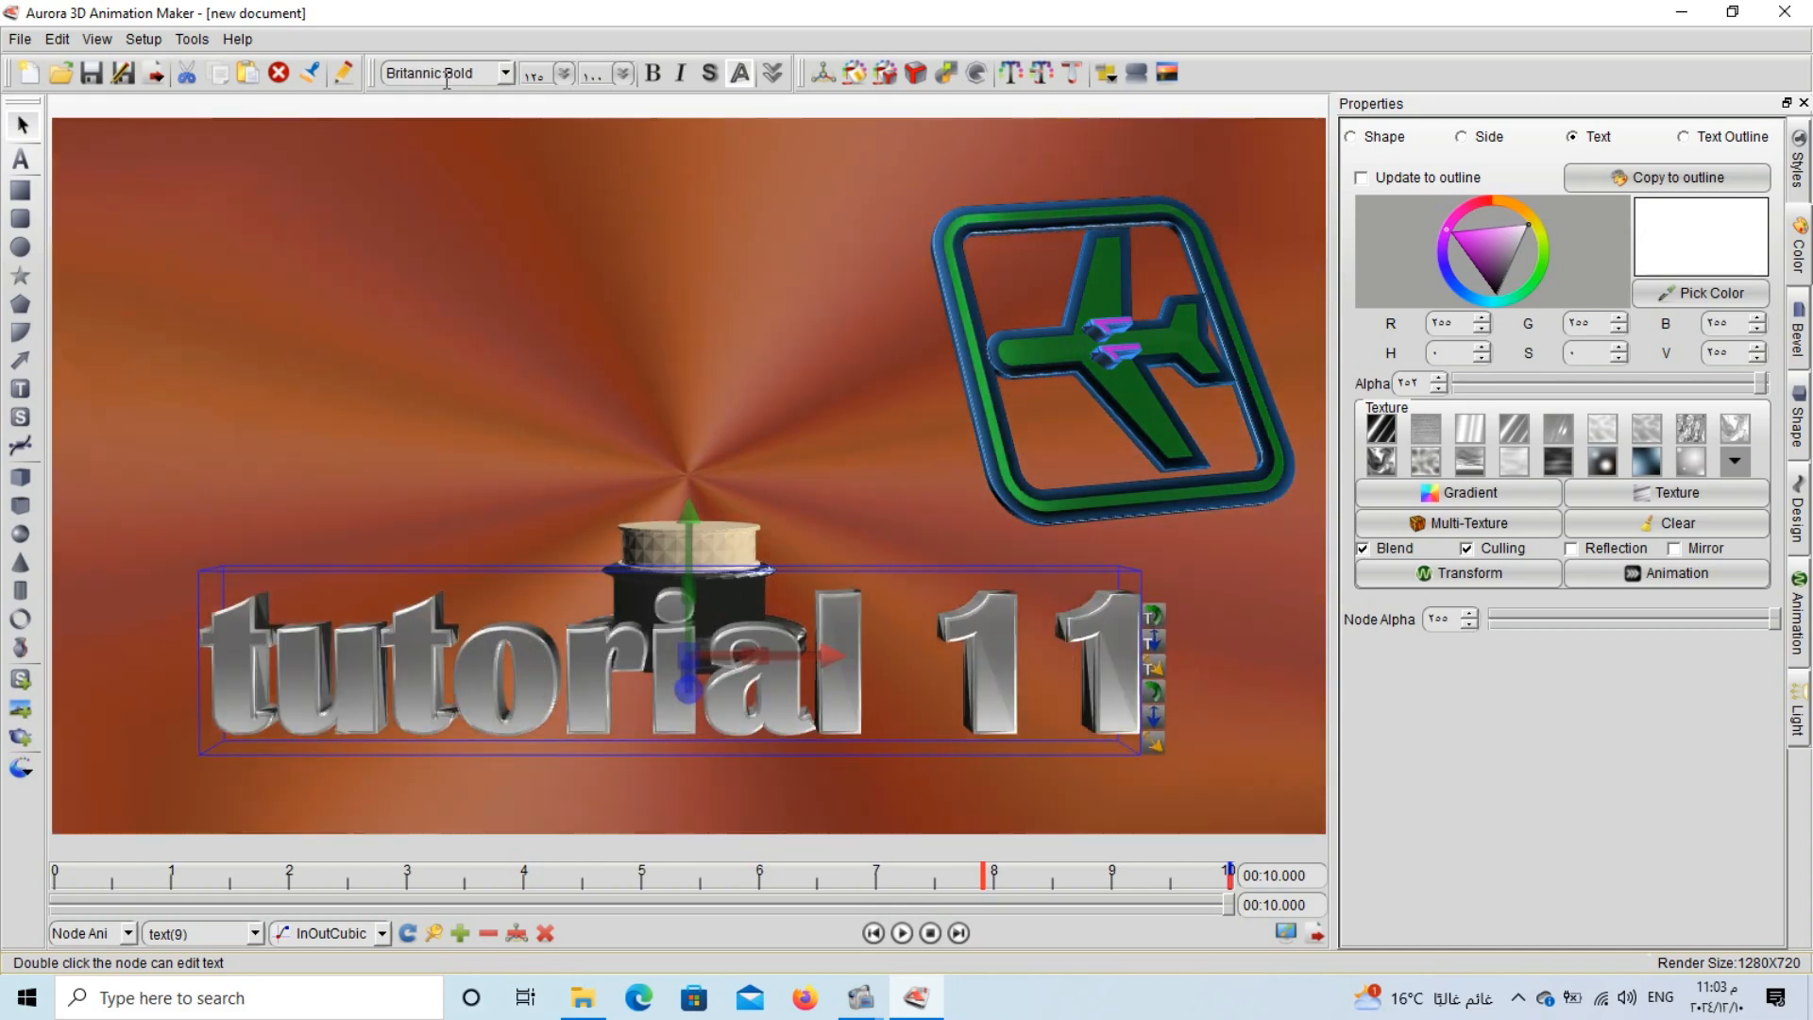
scroll(447, 80, down, 1)
scroll(447, 80, down, 1)
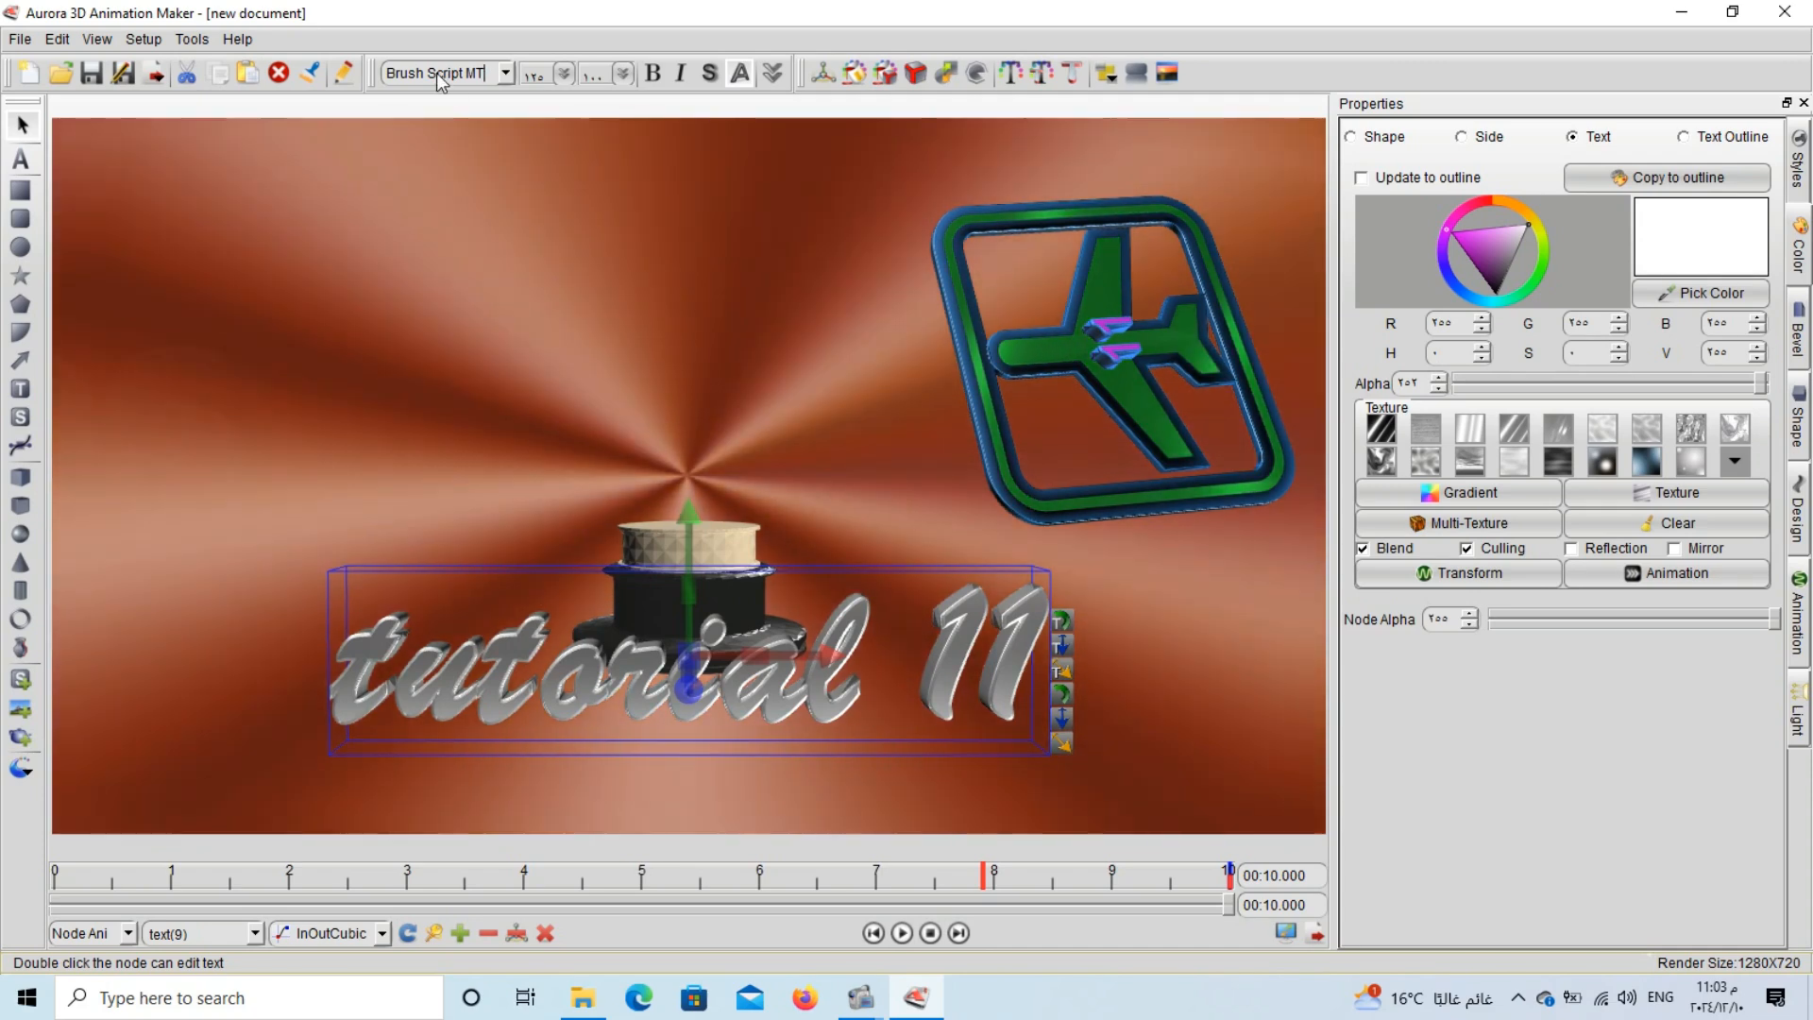
scroll(441, 80, down, 2)
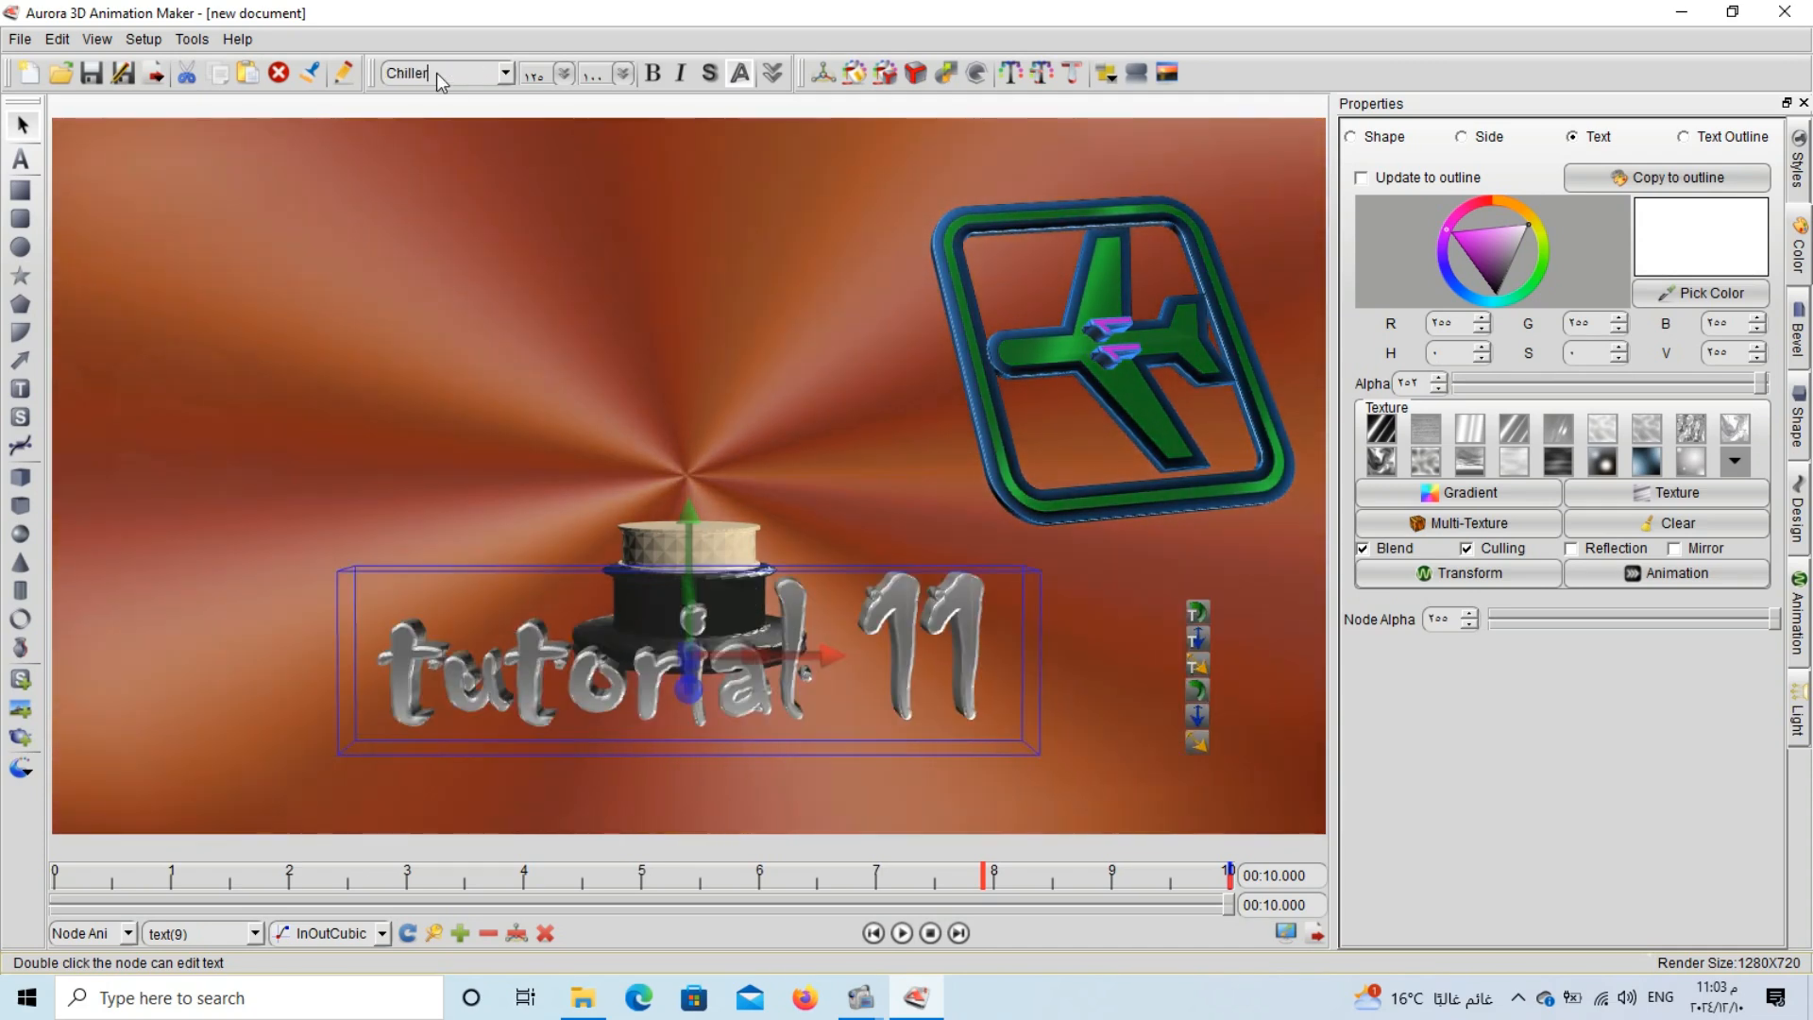
scroll(441, 81, down, 3)
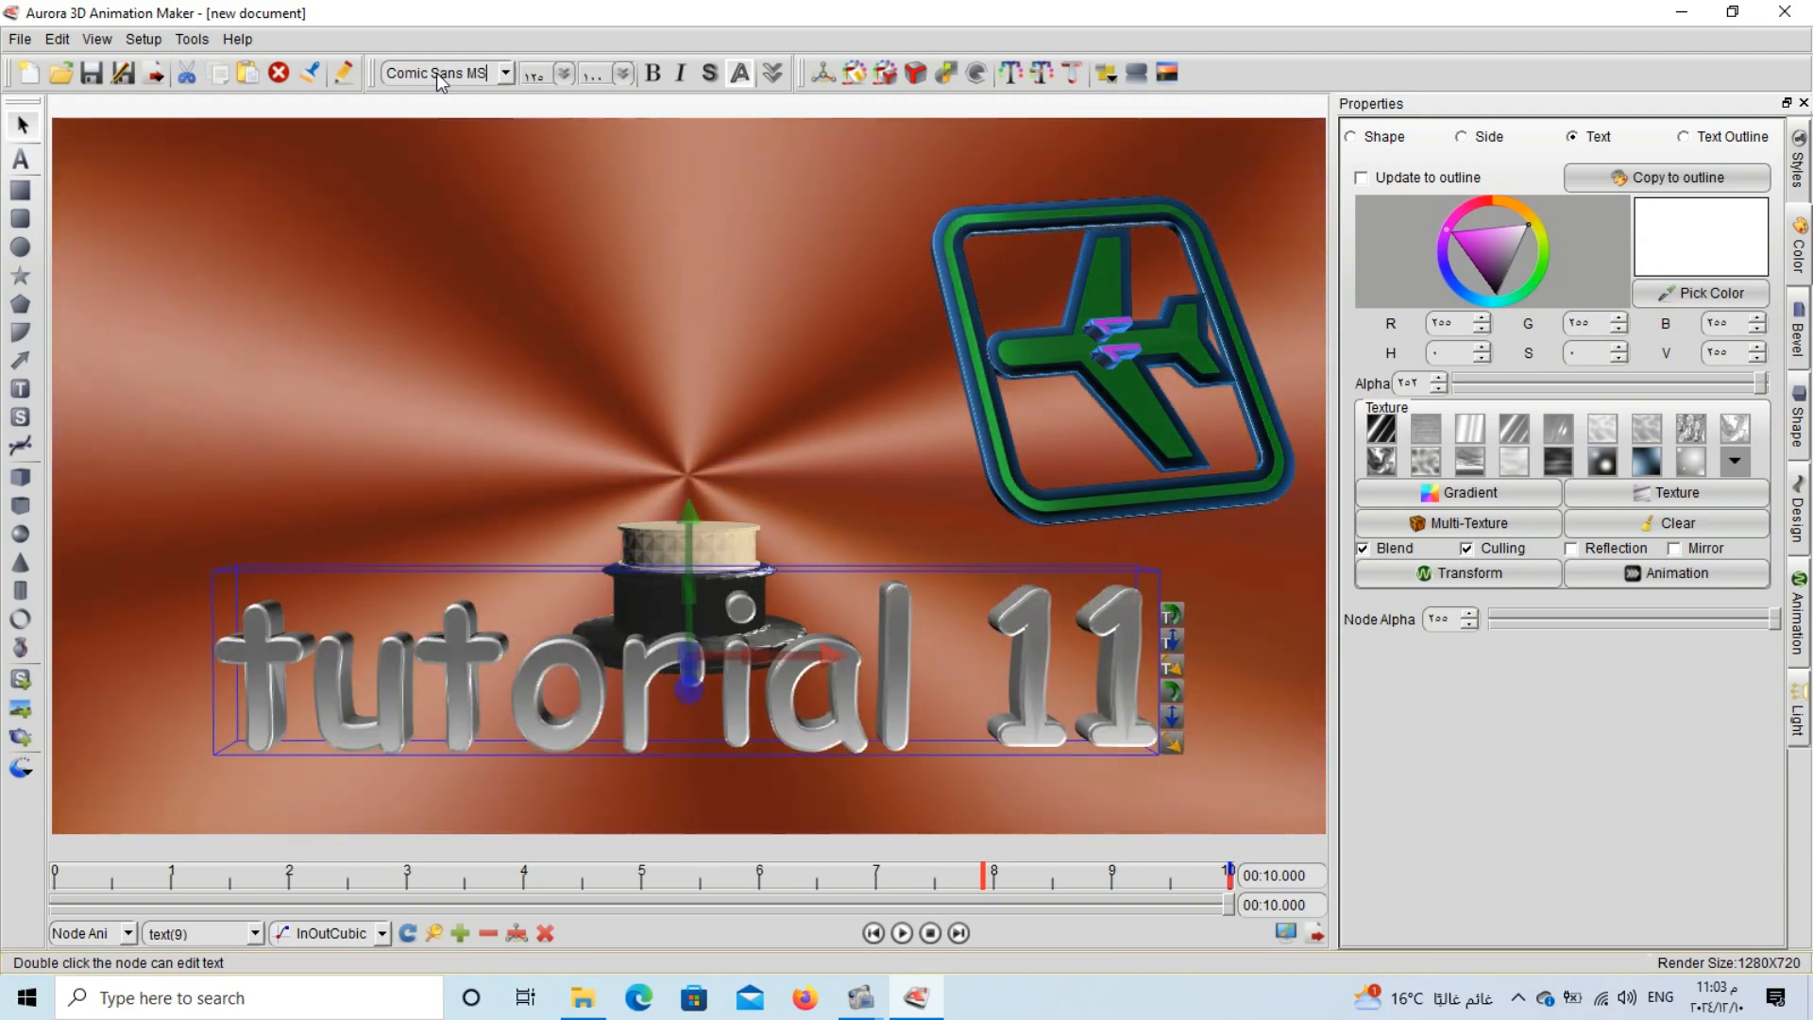
scroll(441, 80, up, 1)
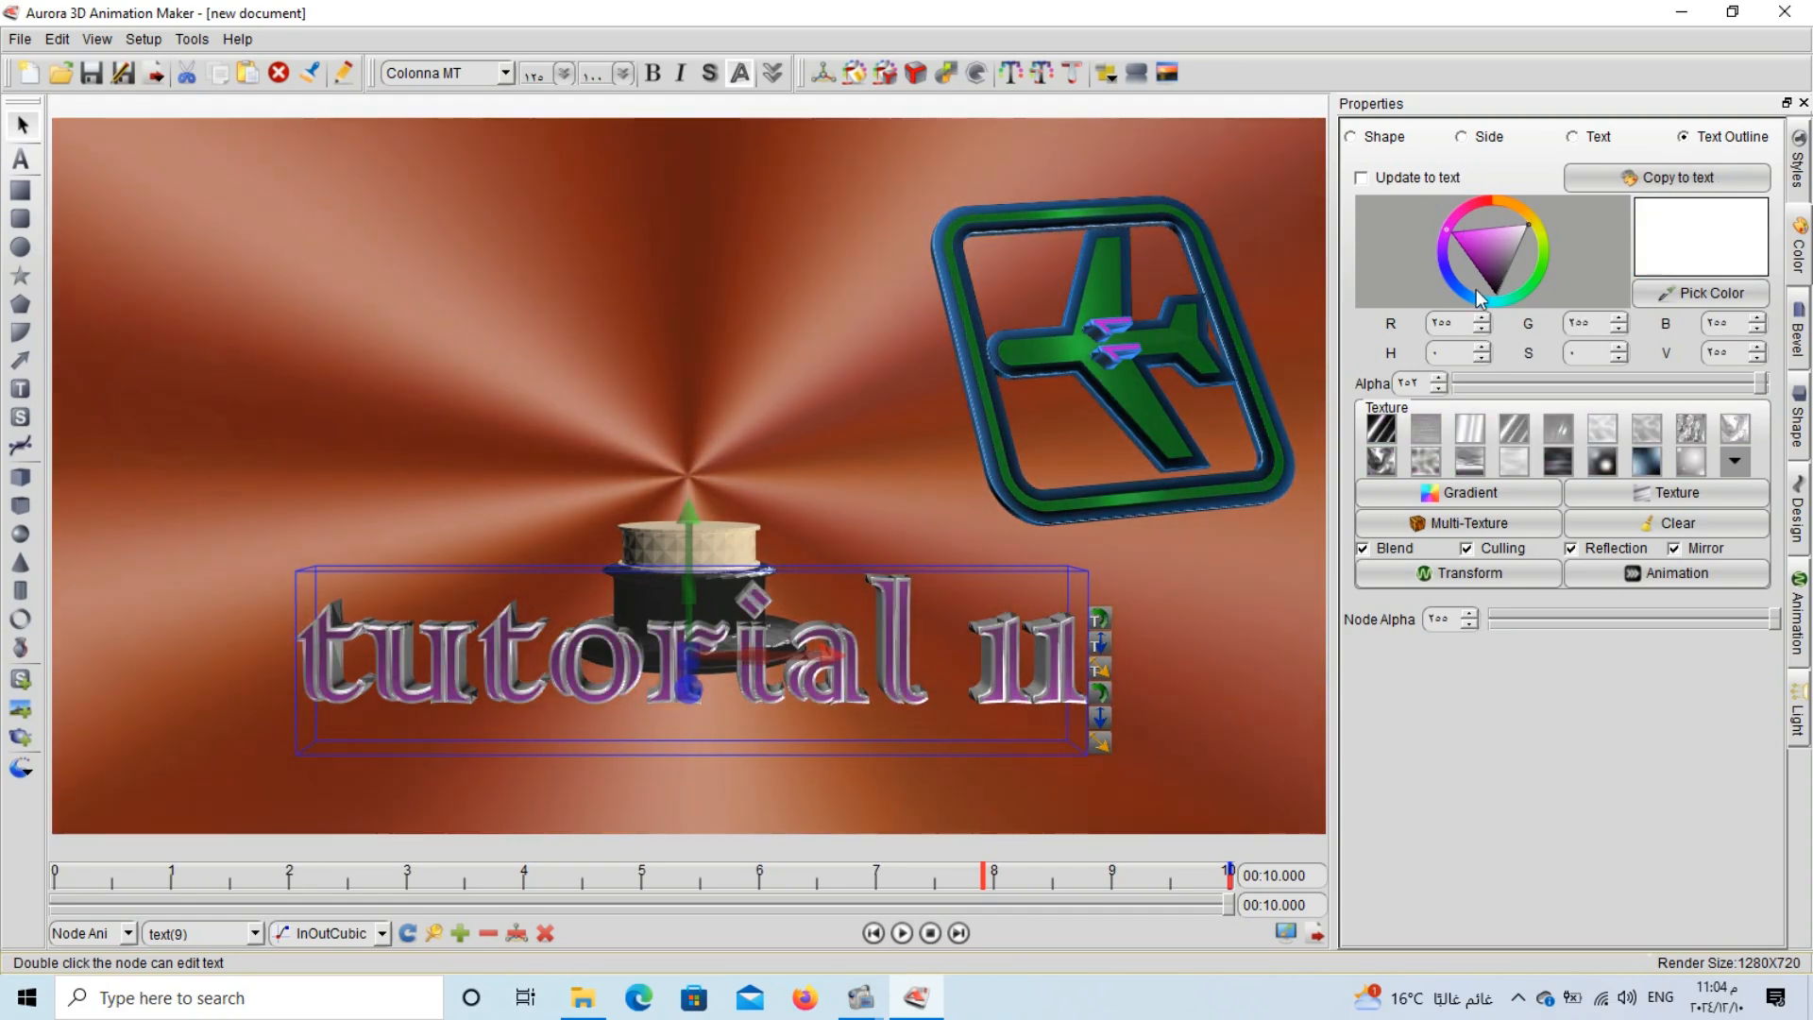
Color the title's text outline teal and its text face dark teal (RGB 0, 110, 120).
mouse_move(1476, 289)
mouse_down()
mouse_move(1481, 253)
mouse_move(1508, 290)
mouse_up()
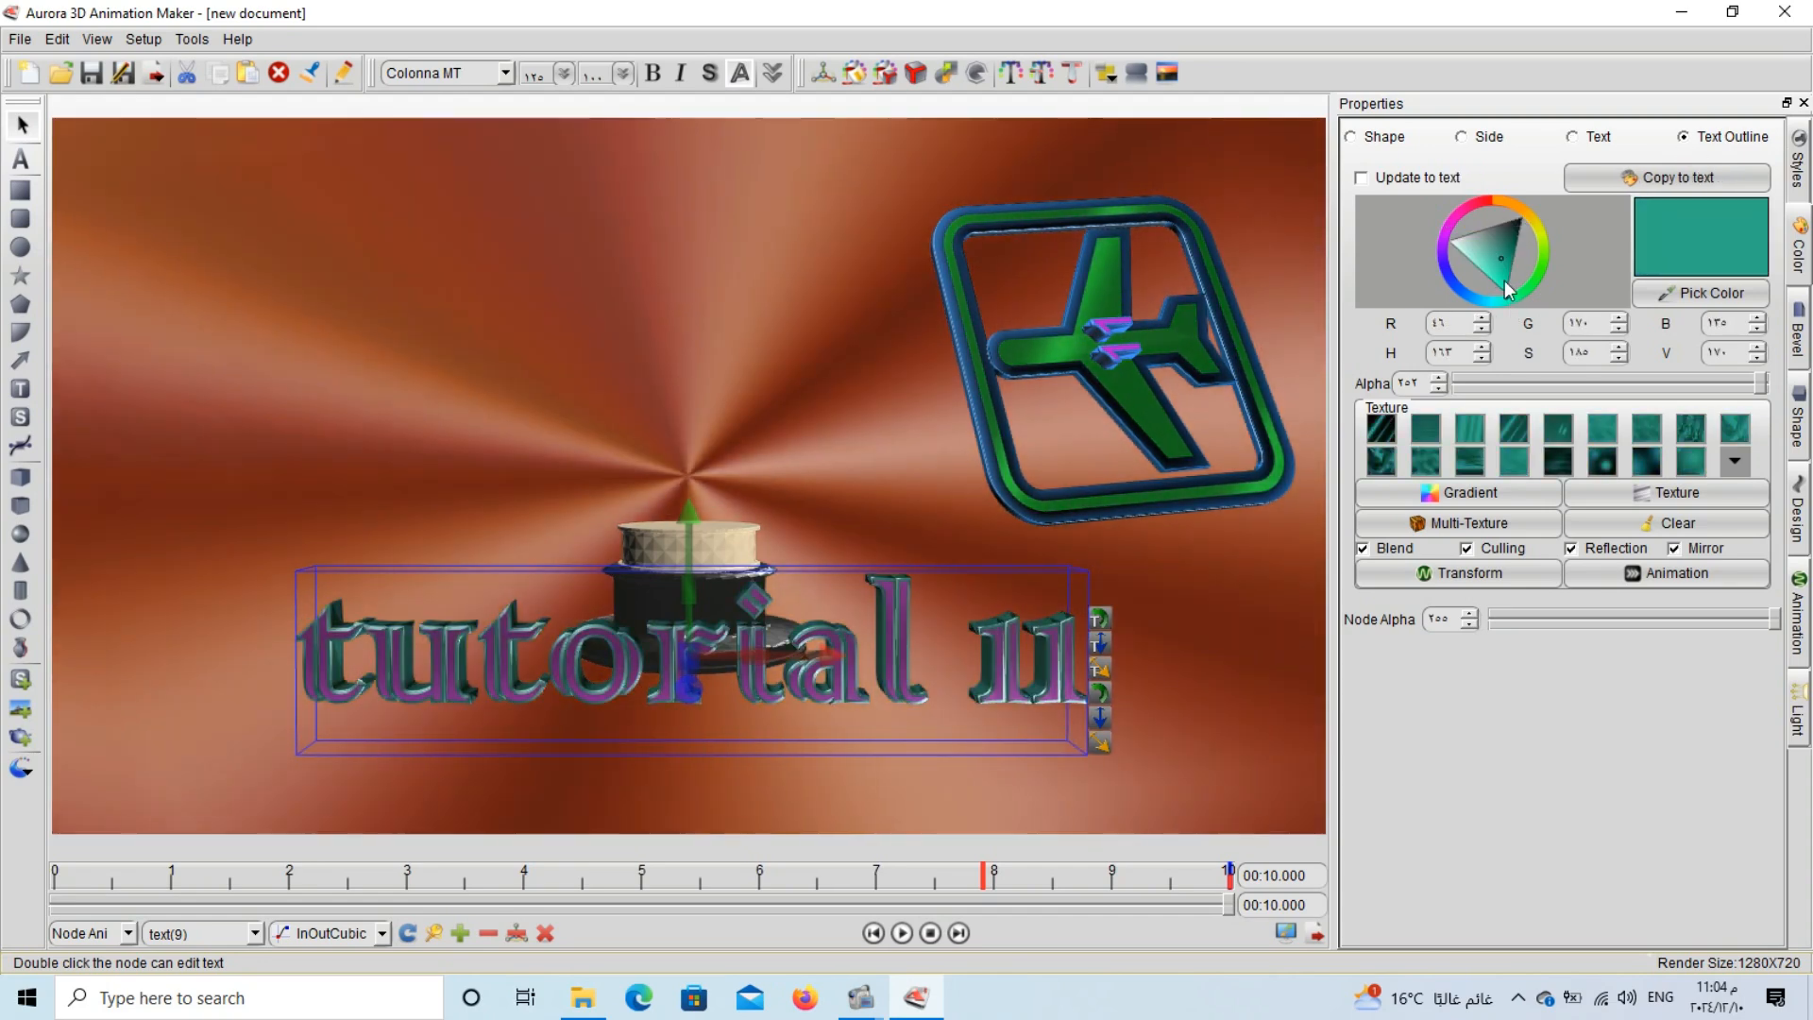
click(1587, 139)
drag(1505, 295, 1532, 280)
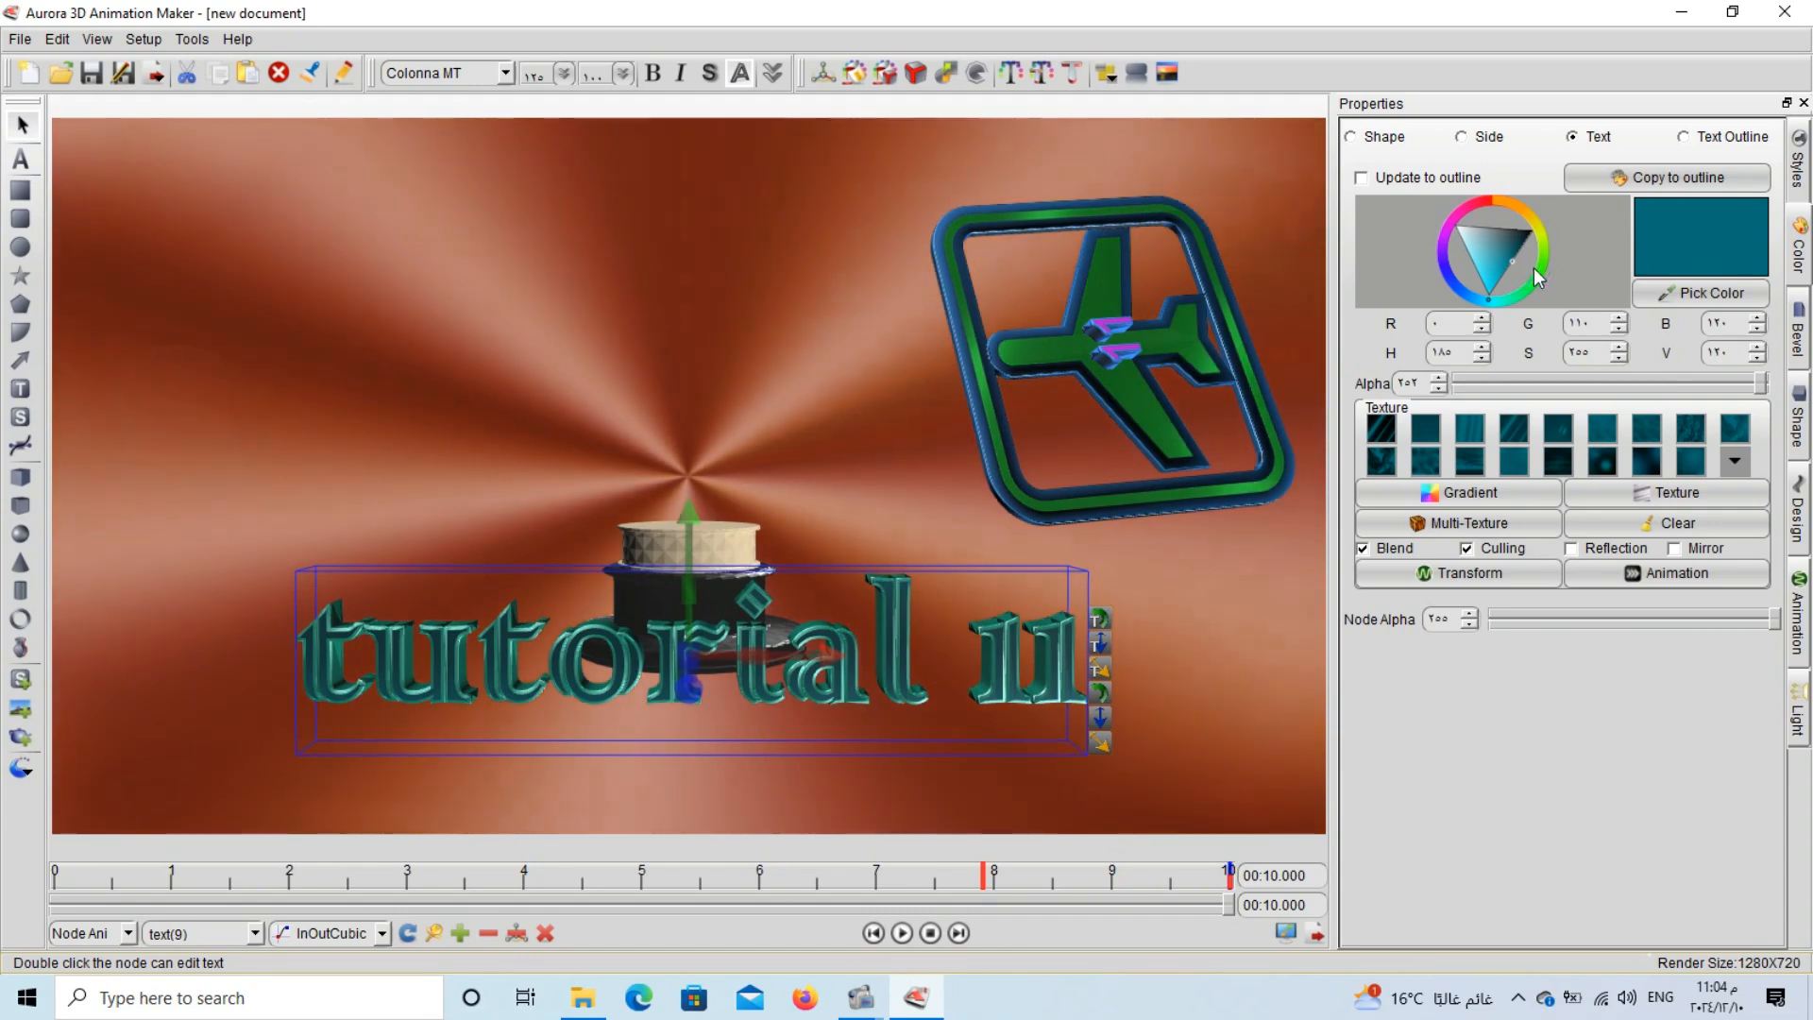
Apply the Horizontal scale half texture transform to the title's text face.
click(1468, 523)
click(1123, 389)
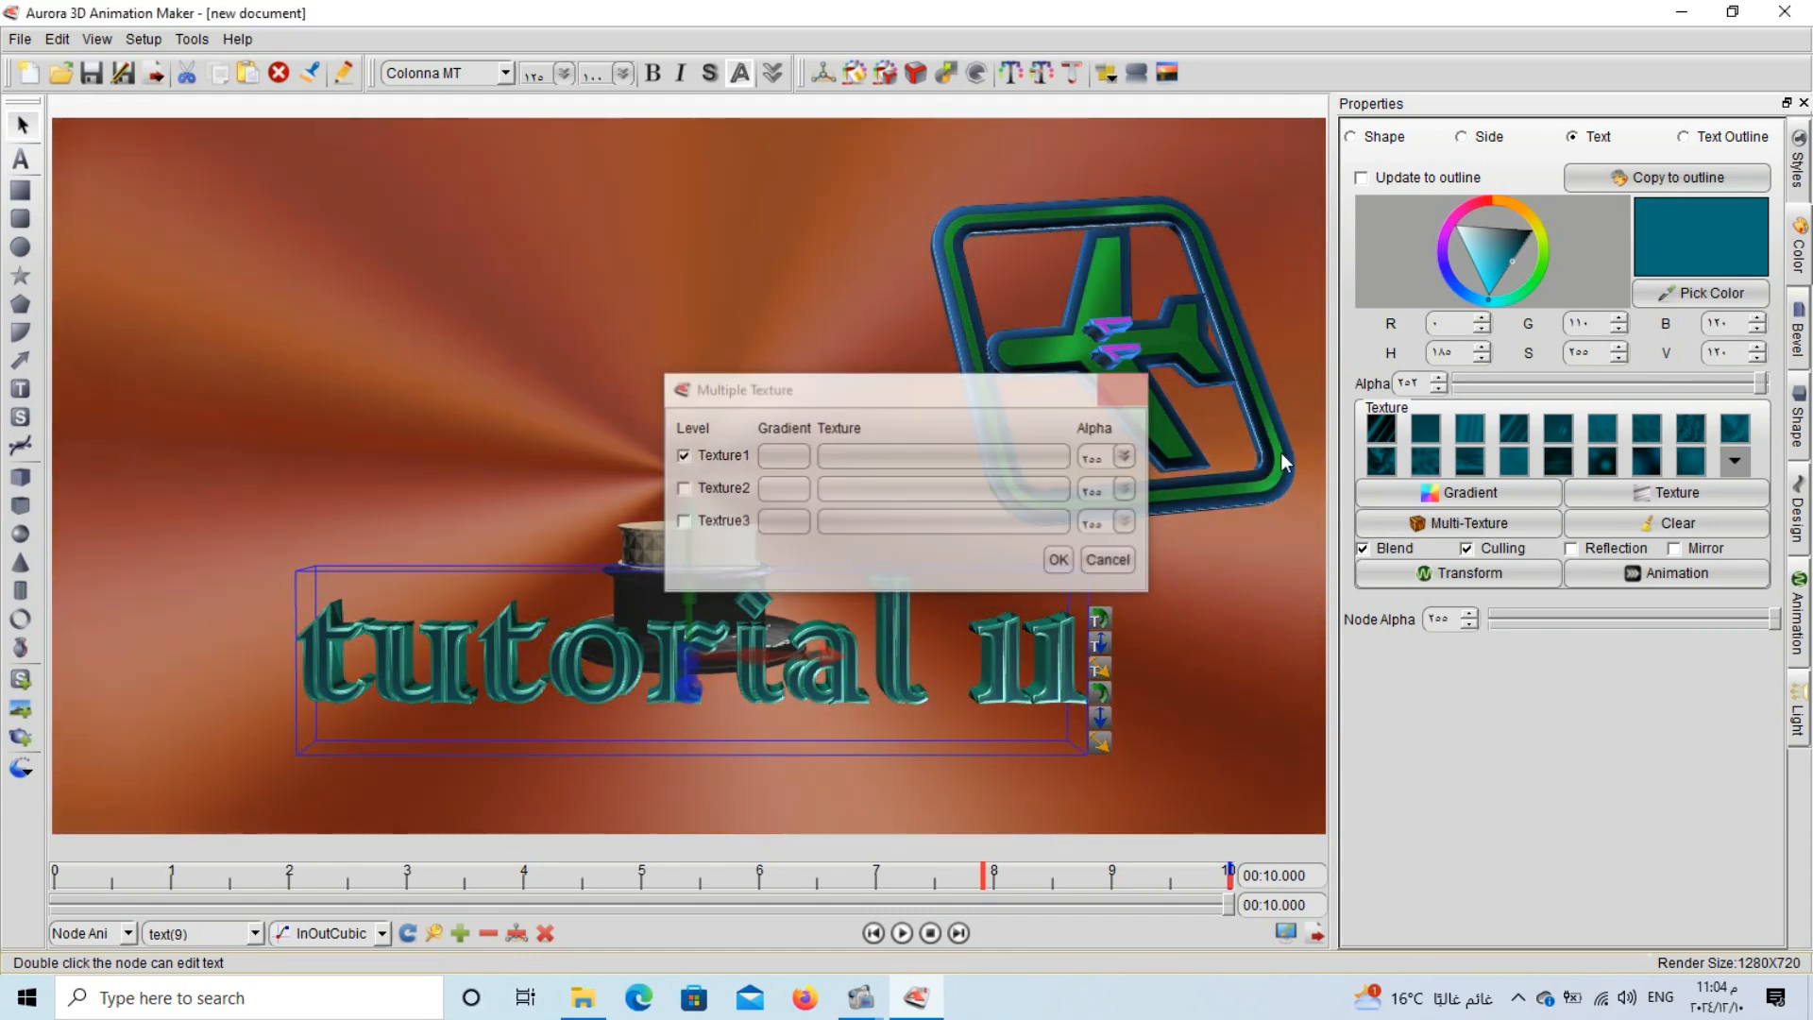
click(1473, 573)
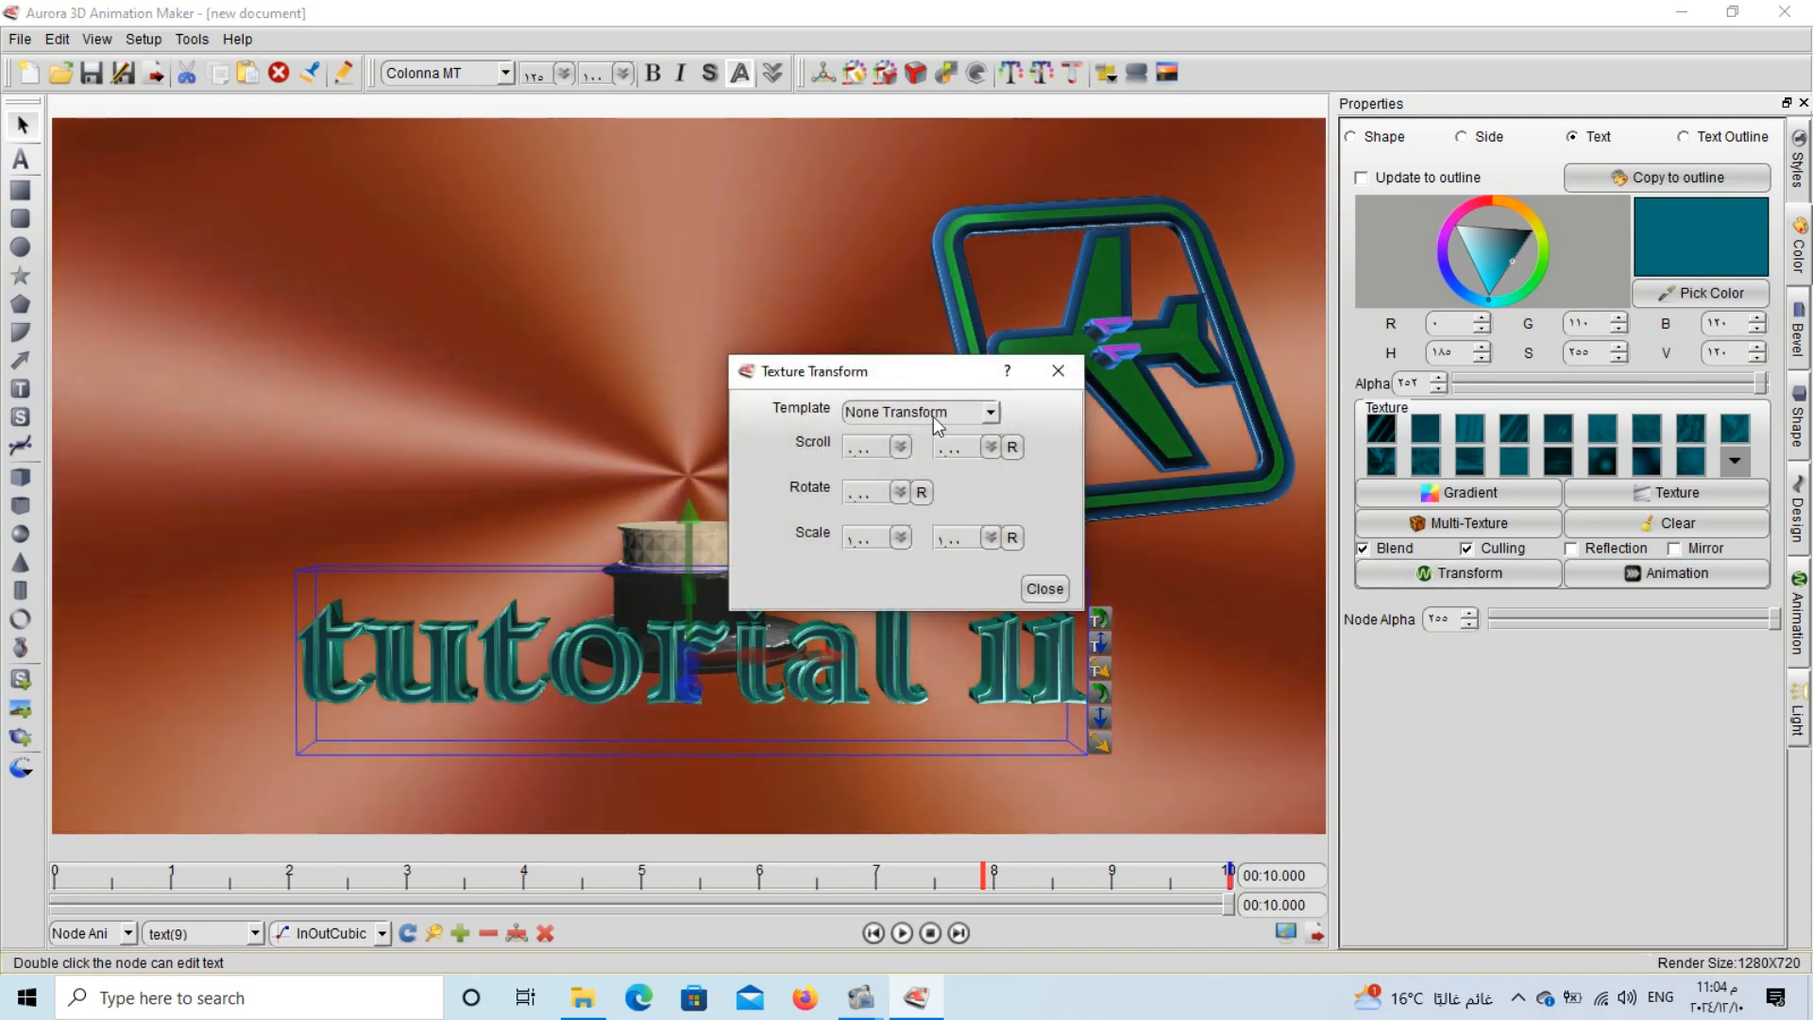
click(927, 466)
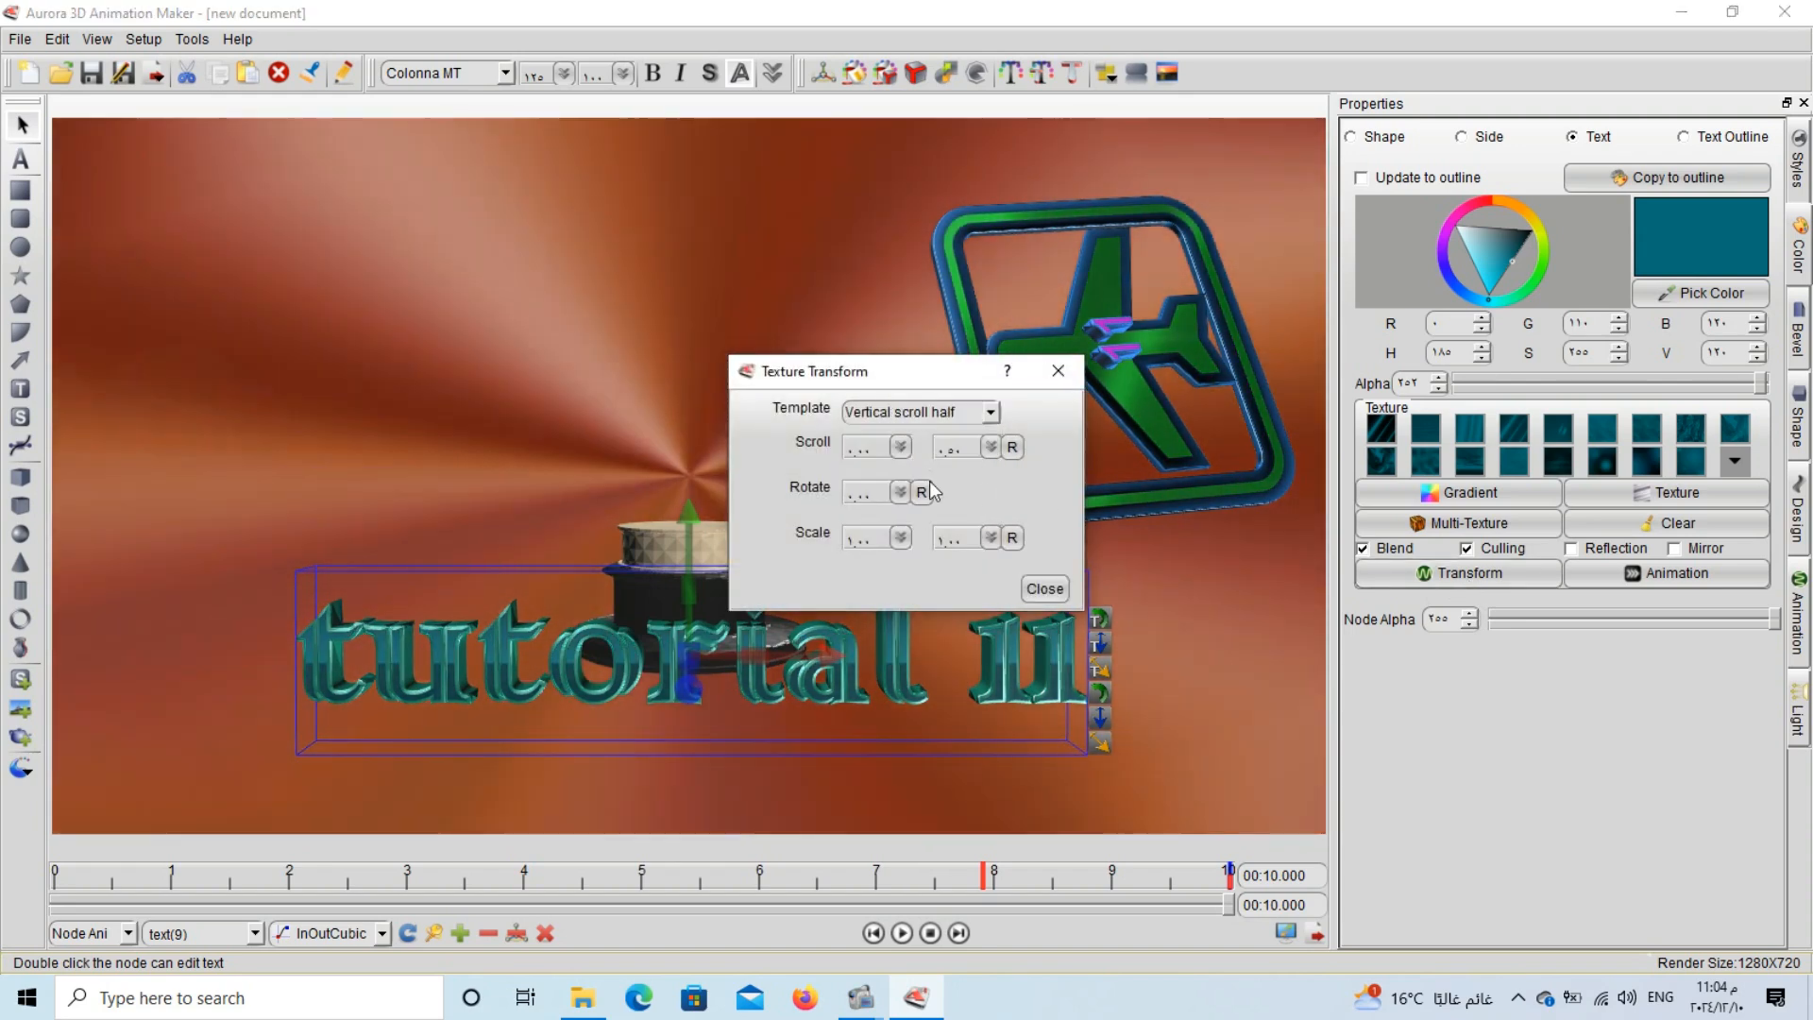
click(930, 501)
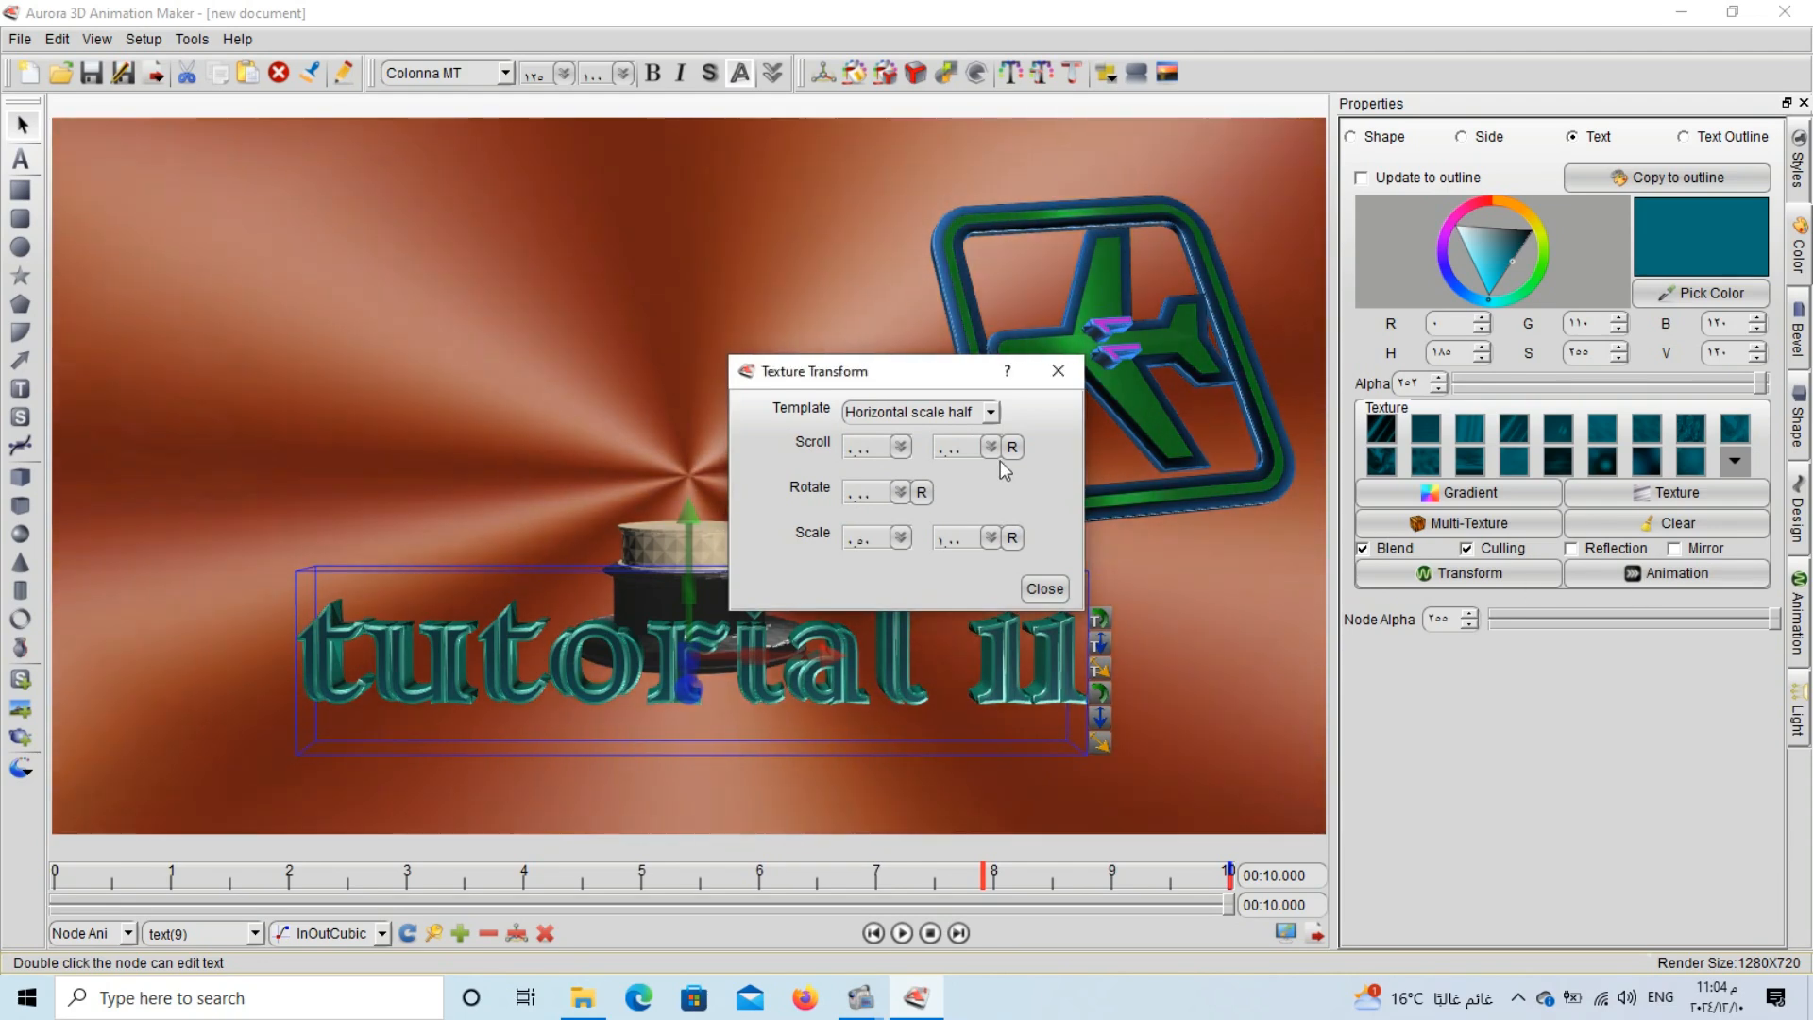
click(1045, 588)
Enable Reflection and Mirror for the title's text texture and give it the Rotate texture animation.
click(1571, 548)
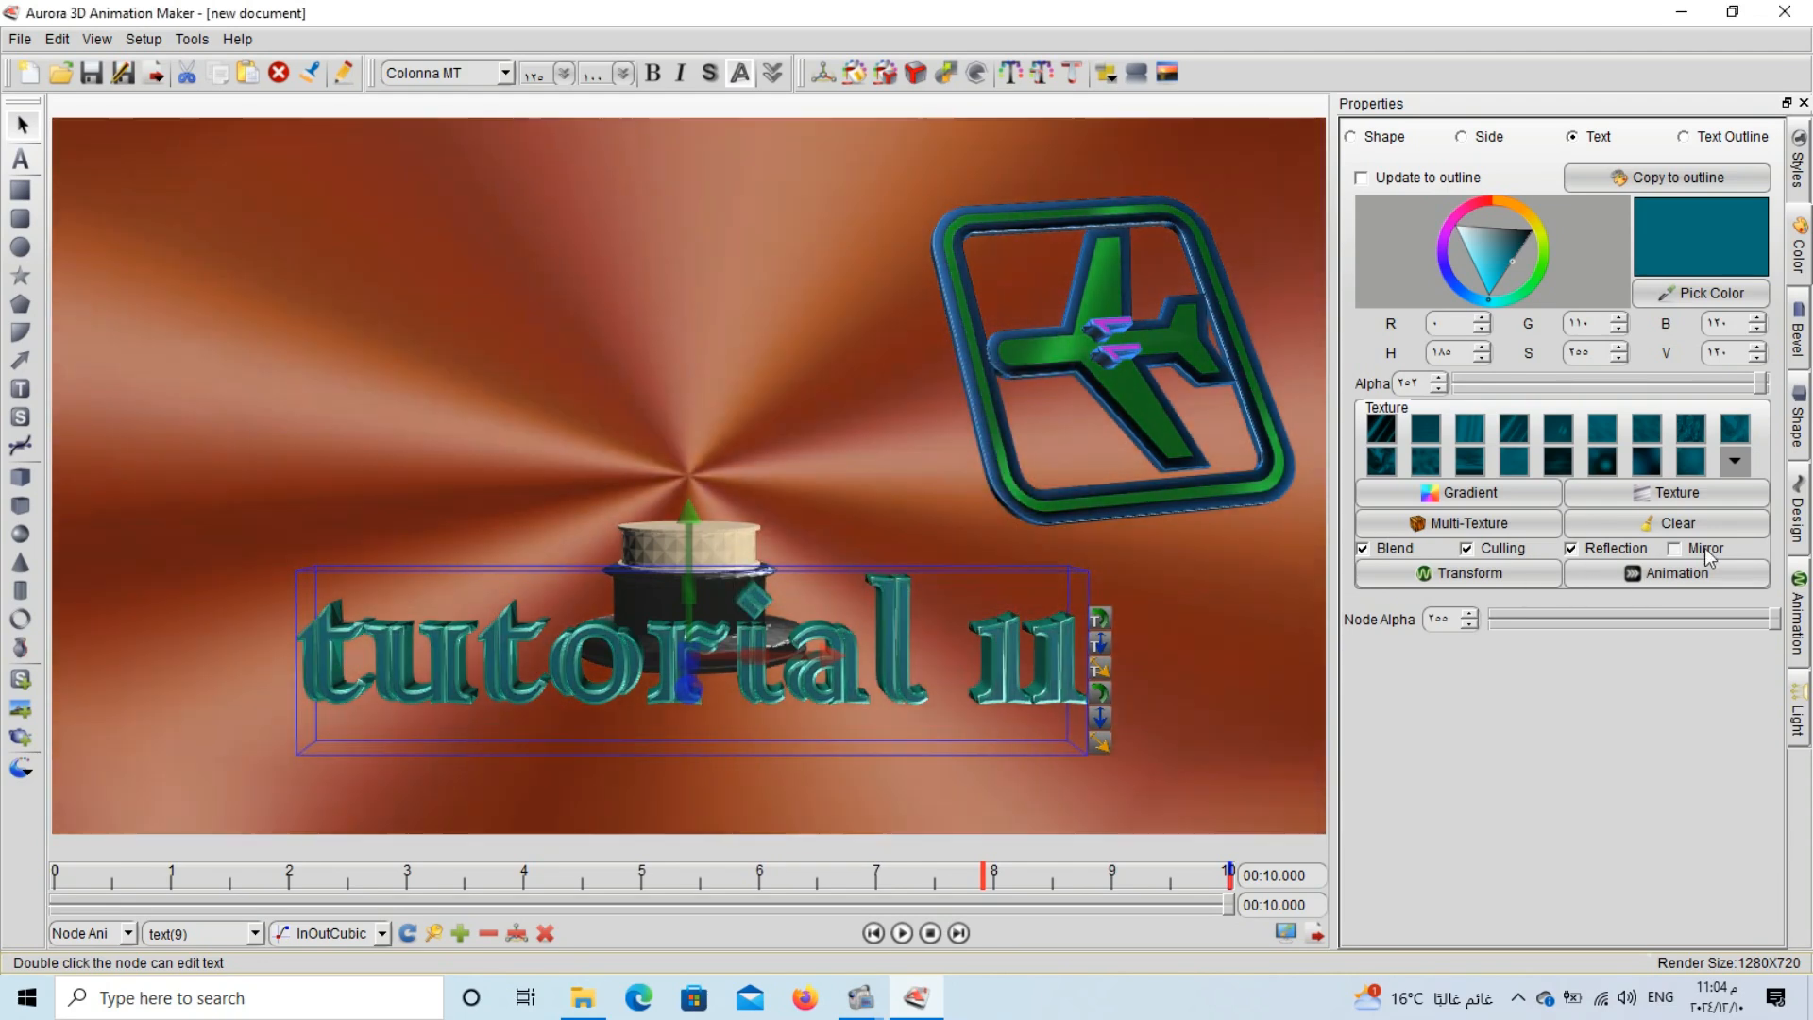
click(1653, 577)
click(989, 412)
click(941, 503)
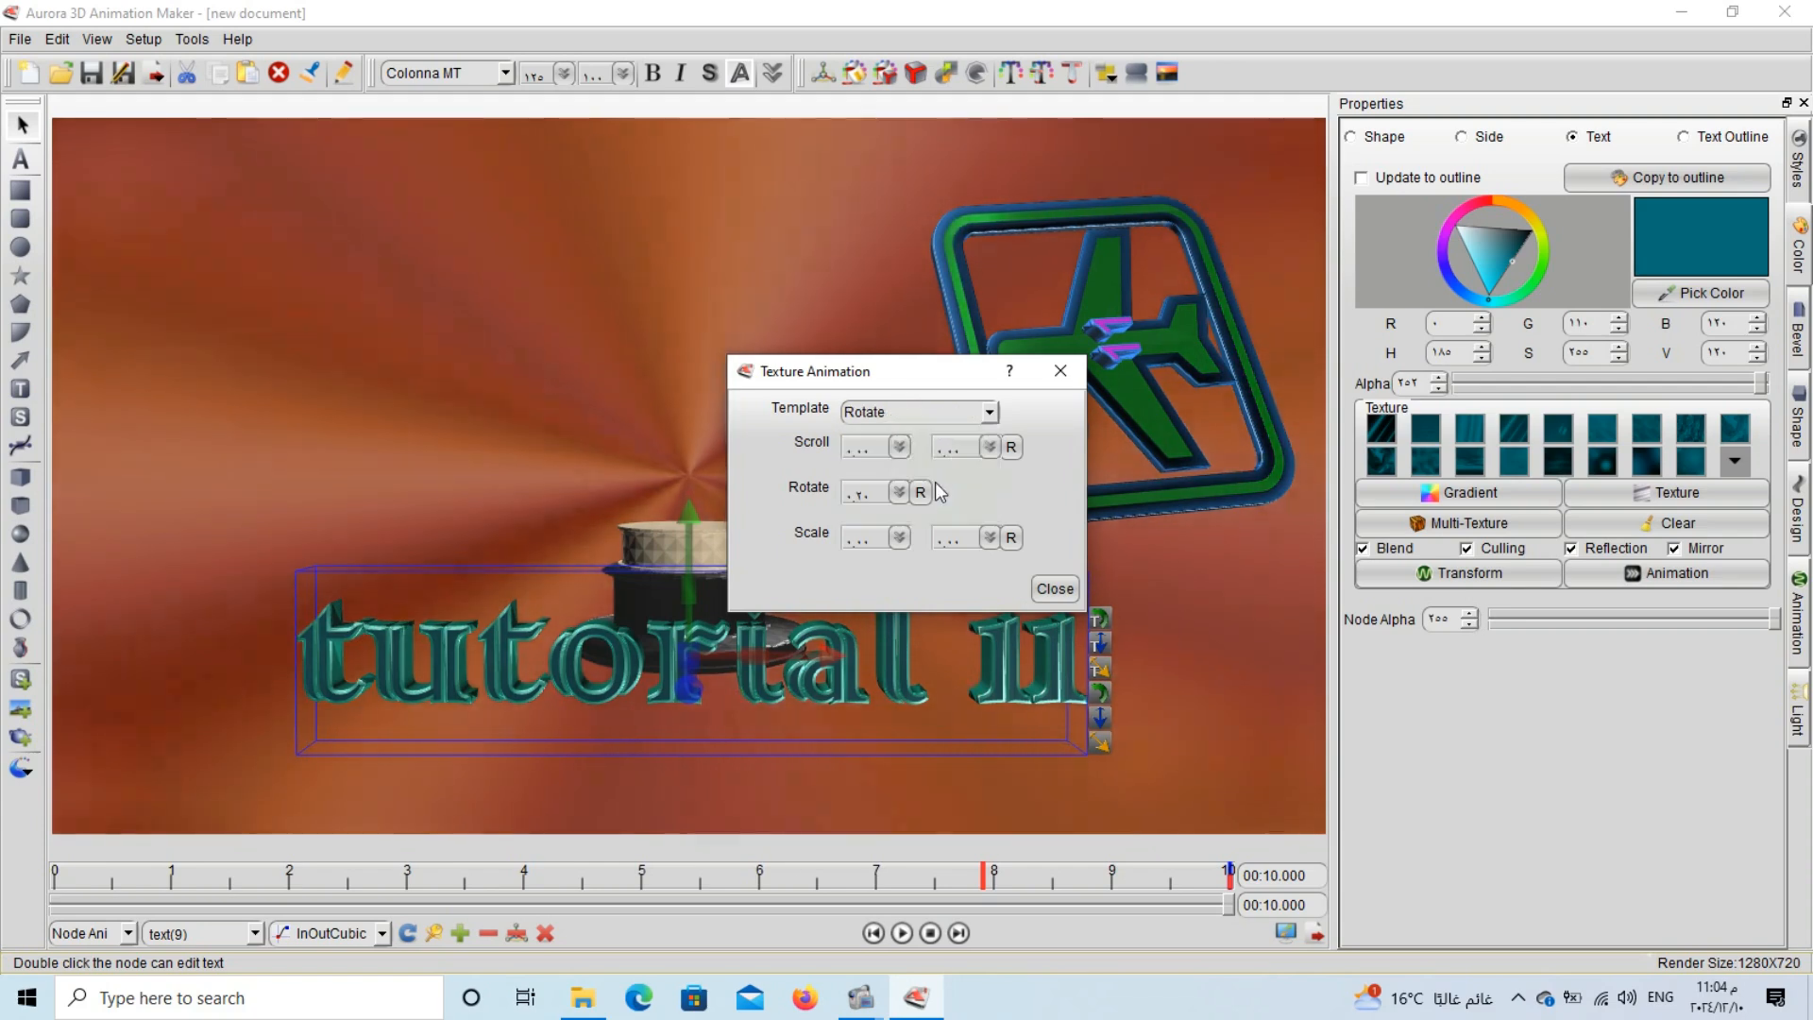
click(1049, 589)
Give the "tutorial 11" title a Rotate animation that plays letter by letter.
click(1797, 618)
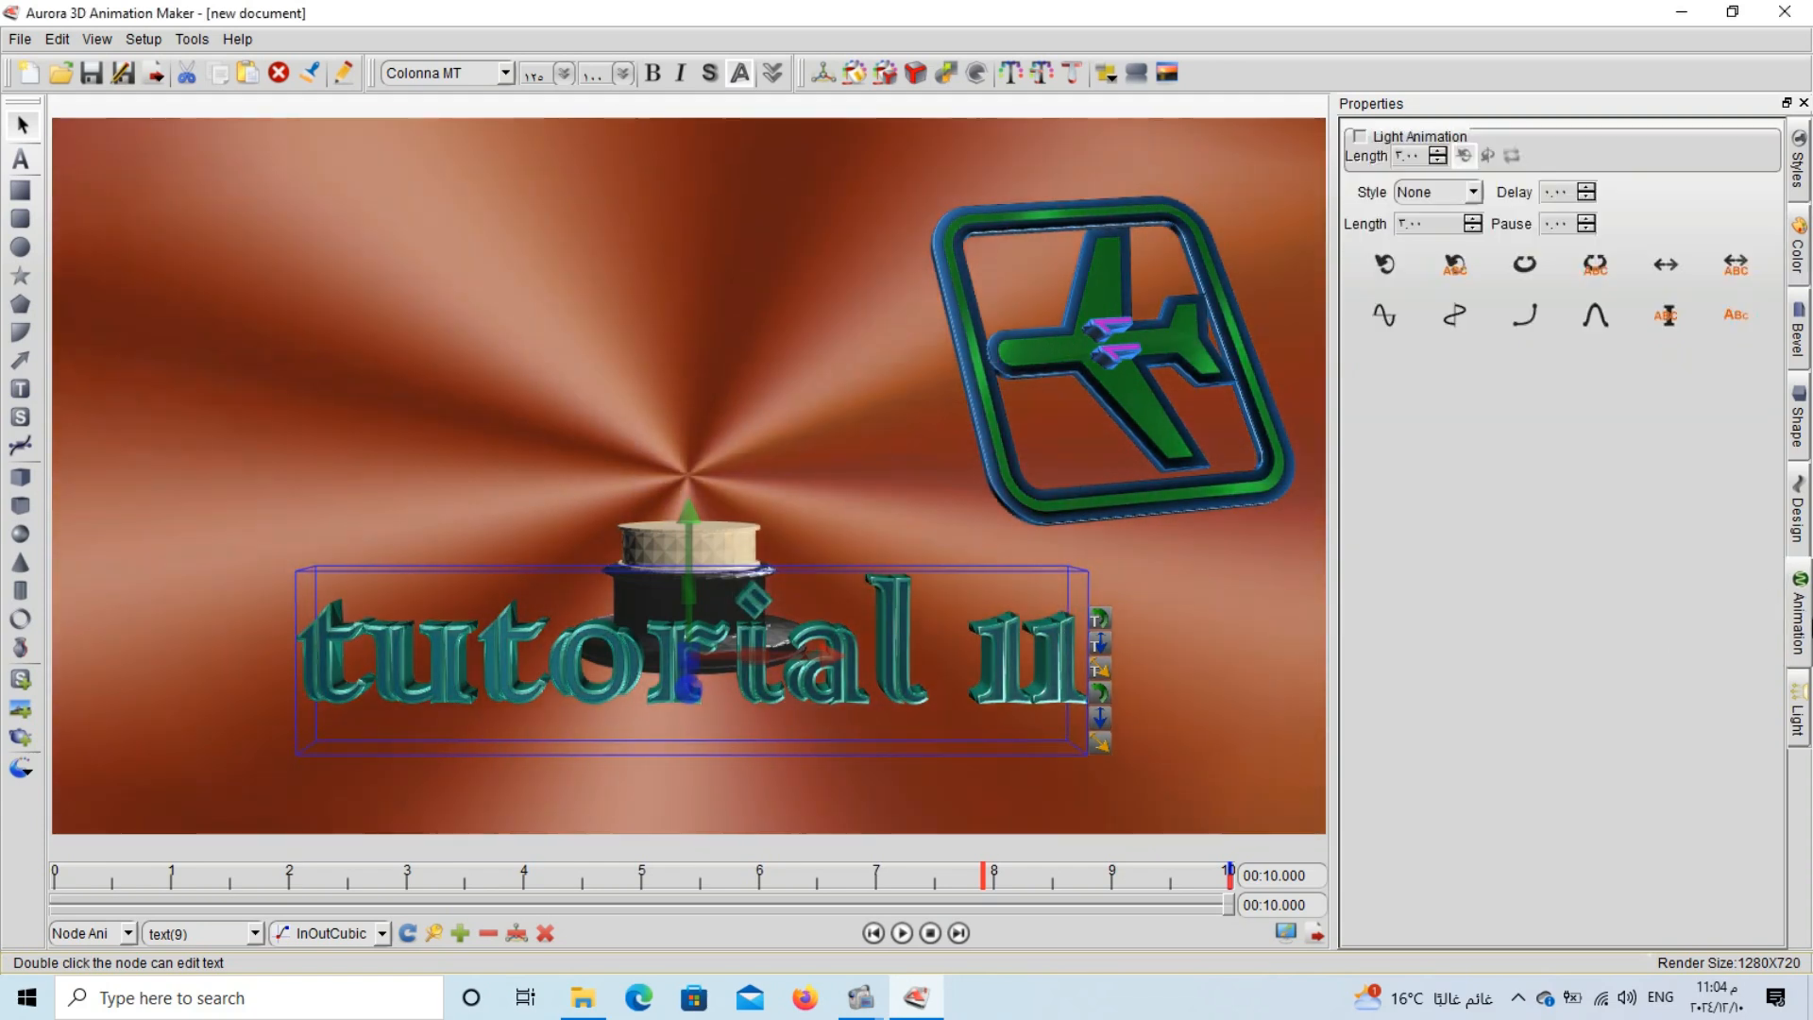
click(1385, 266)
click(1363, 290)
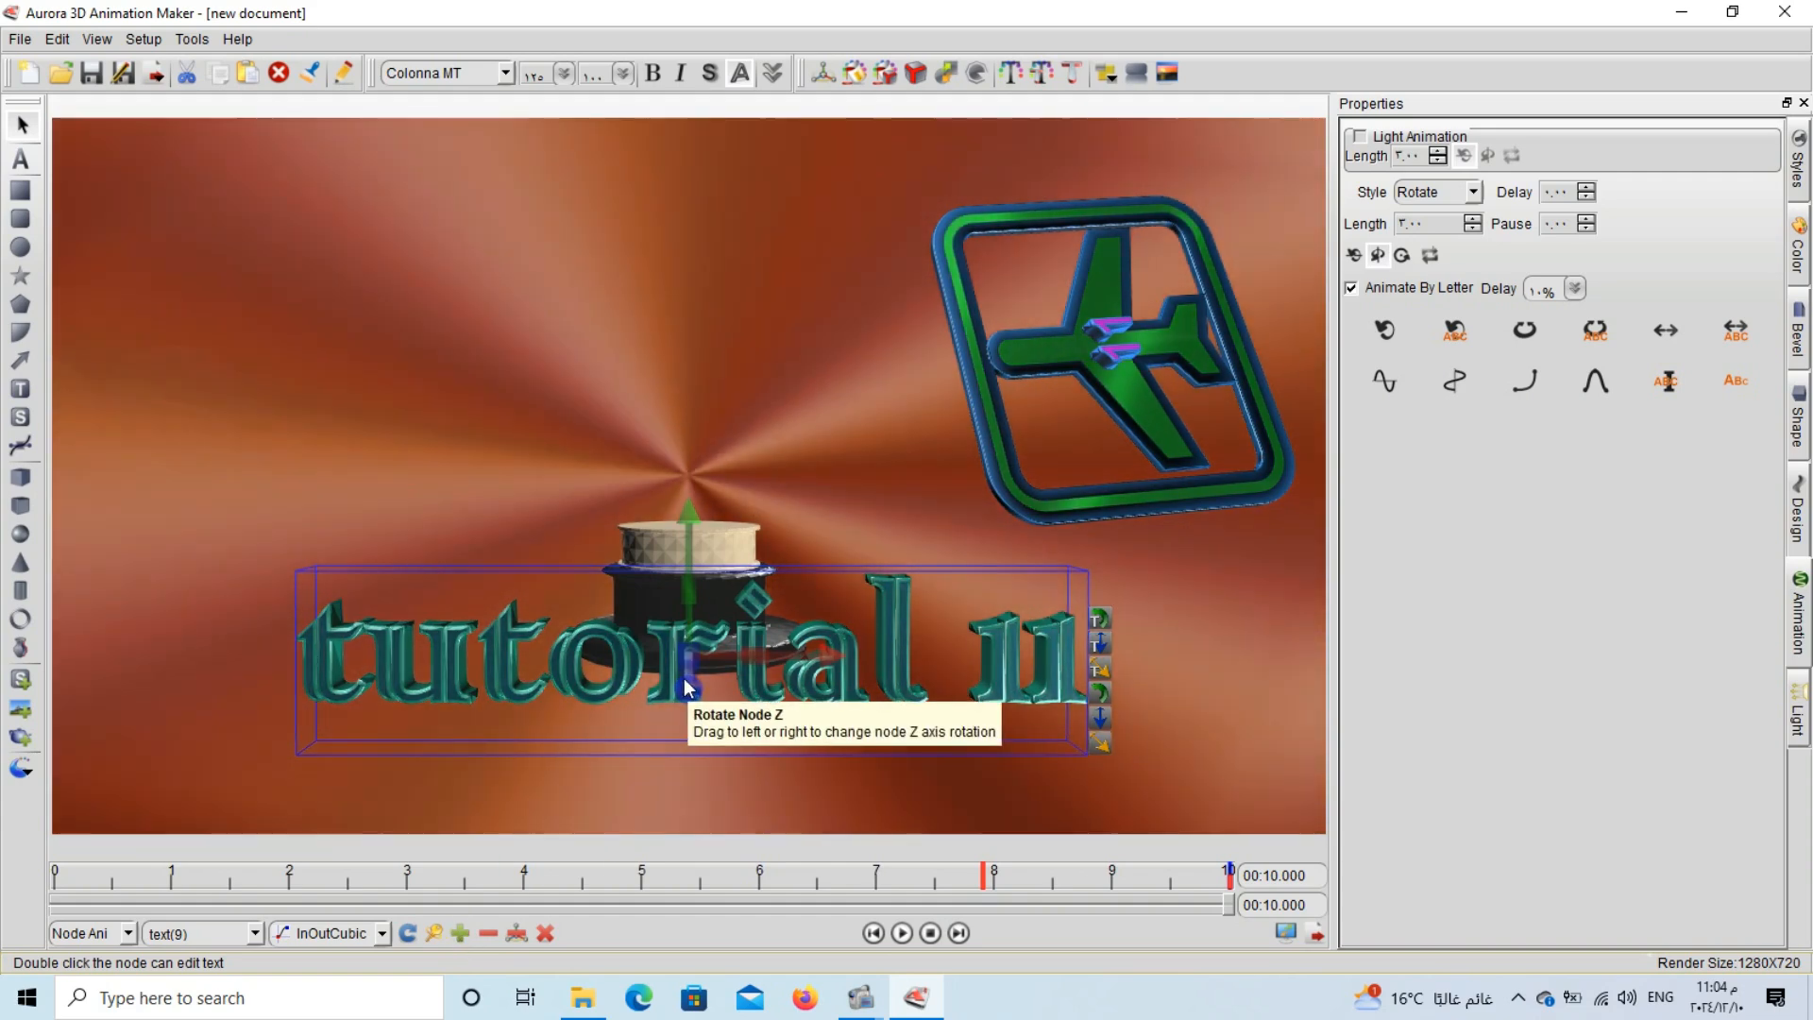
Shrink the black 3D model and arrange it centered directly beneath the slightly raised "tutorial 11" title.
click(717, 541)
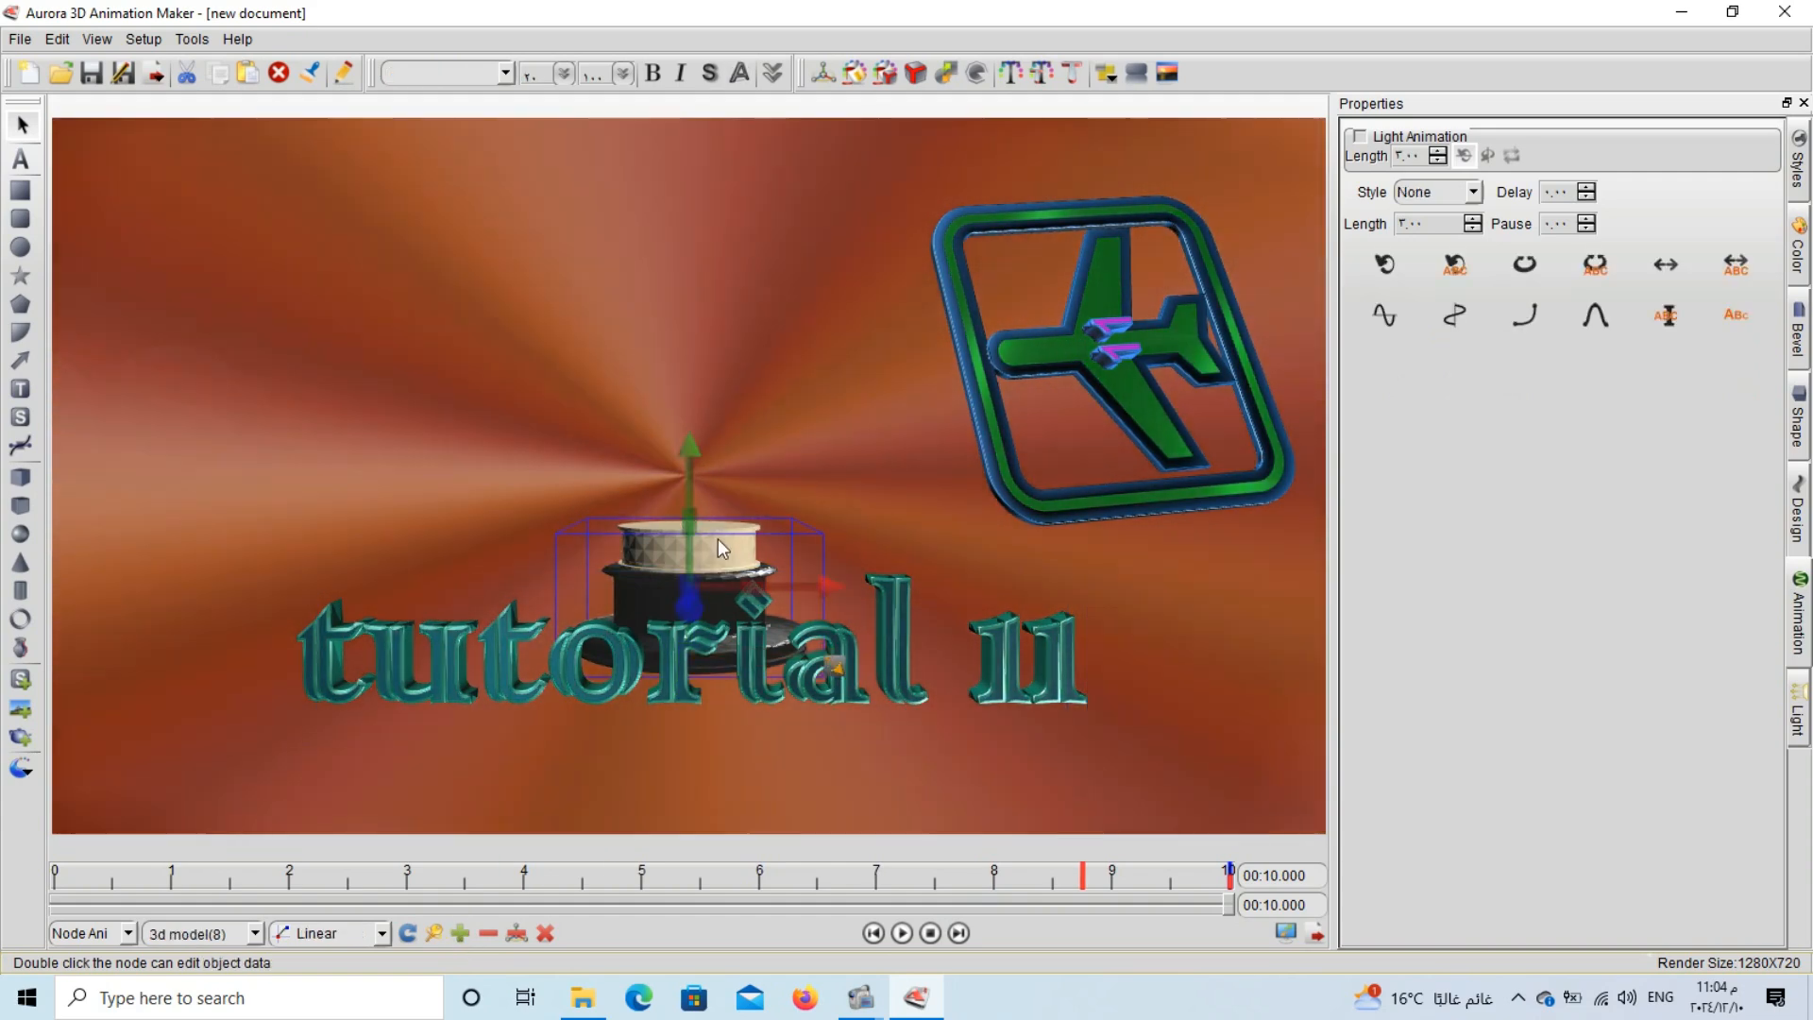
drag(718, 538, 334, 631)
drag(645, 574, 657, 465)
drag(689, 656, 694, 755)
drag(637, 555, 633, 606)
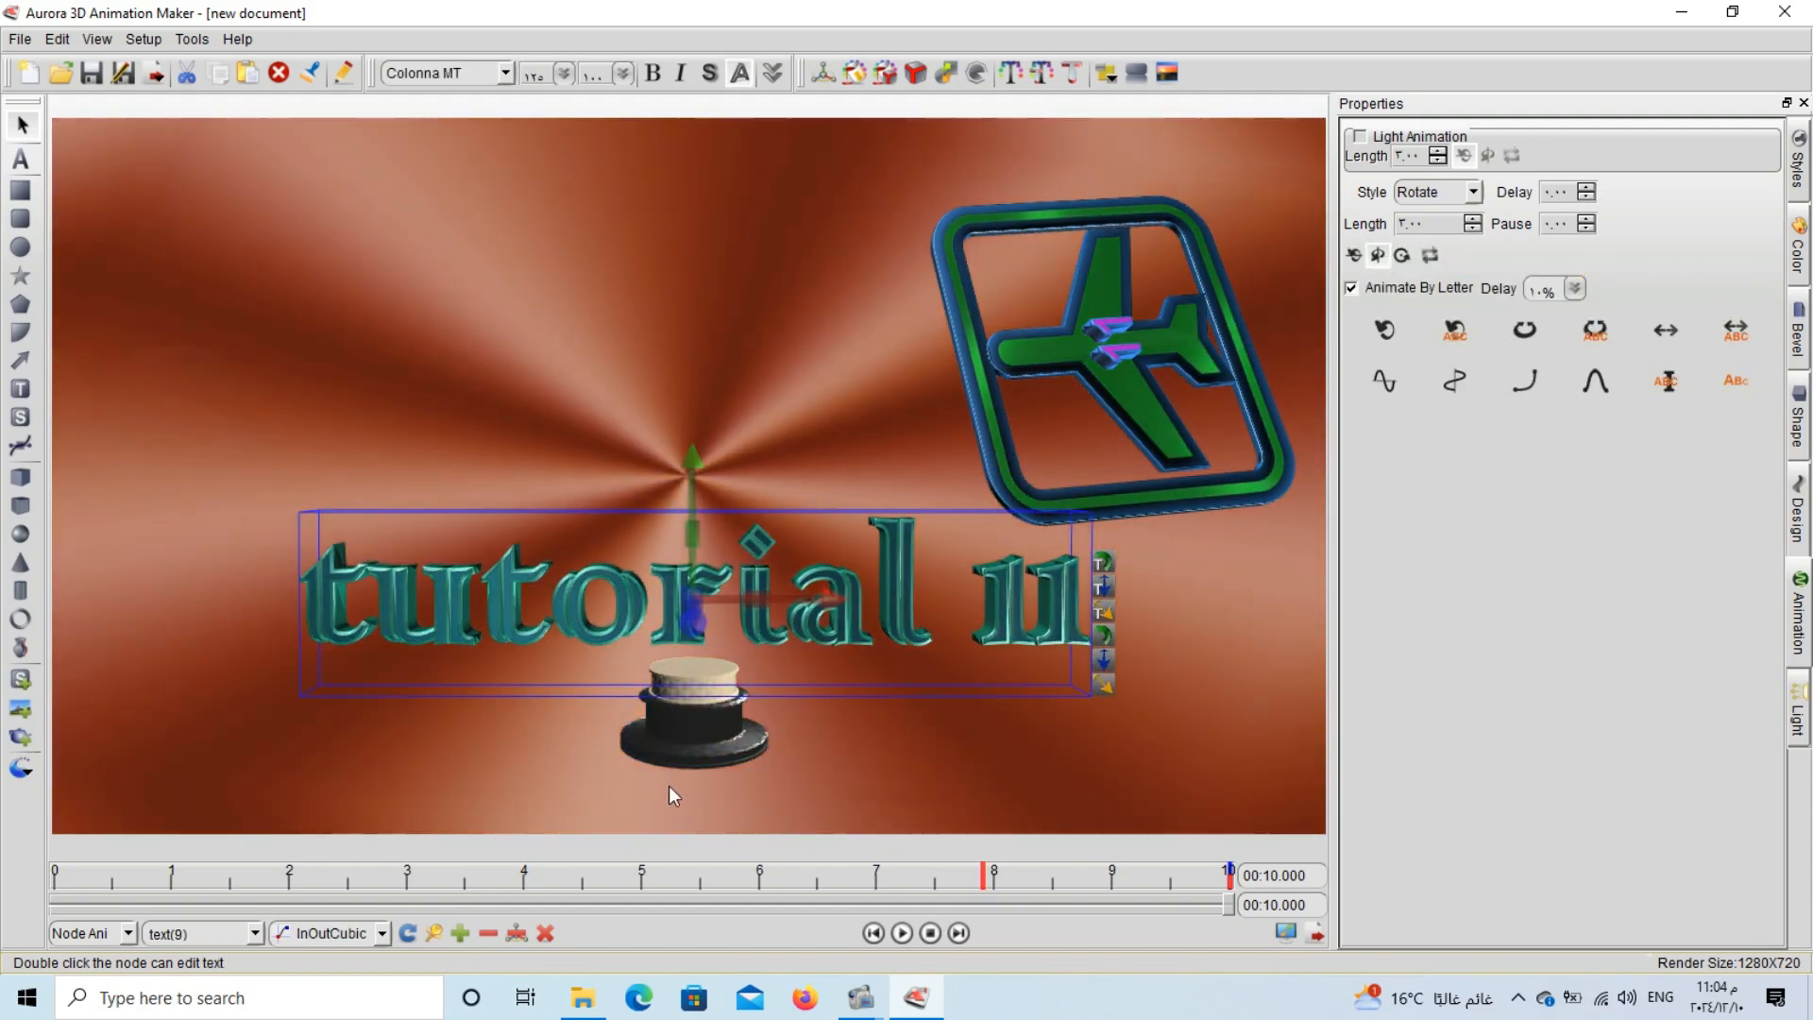
Recolor the black parts of the 3D model beneath the title to bright cyan using its Shape color.
click(1798, 248)
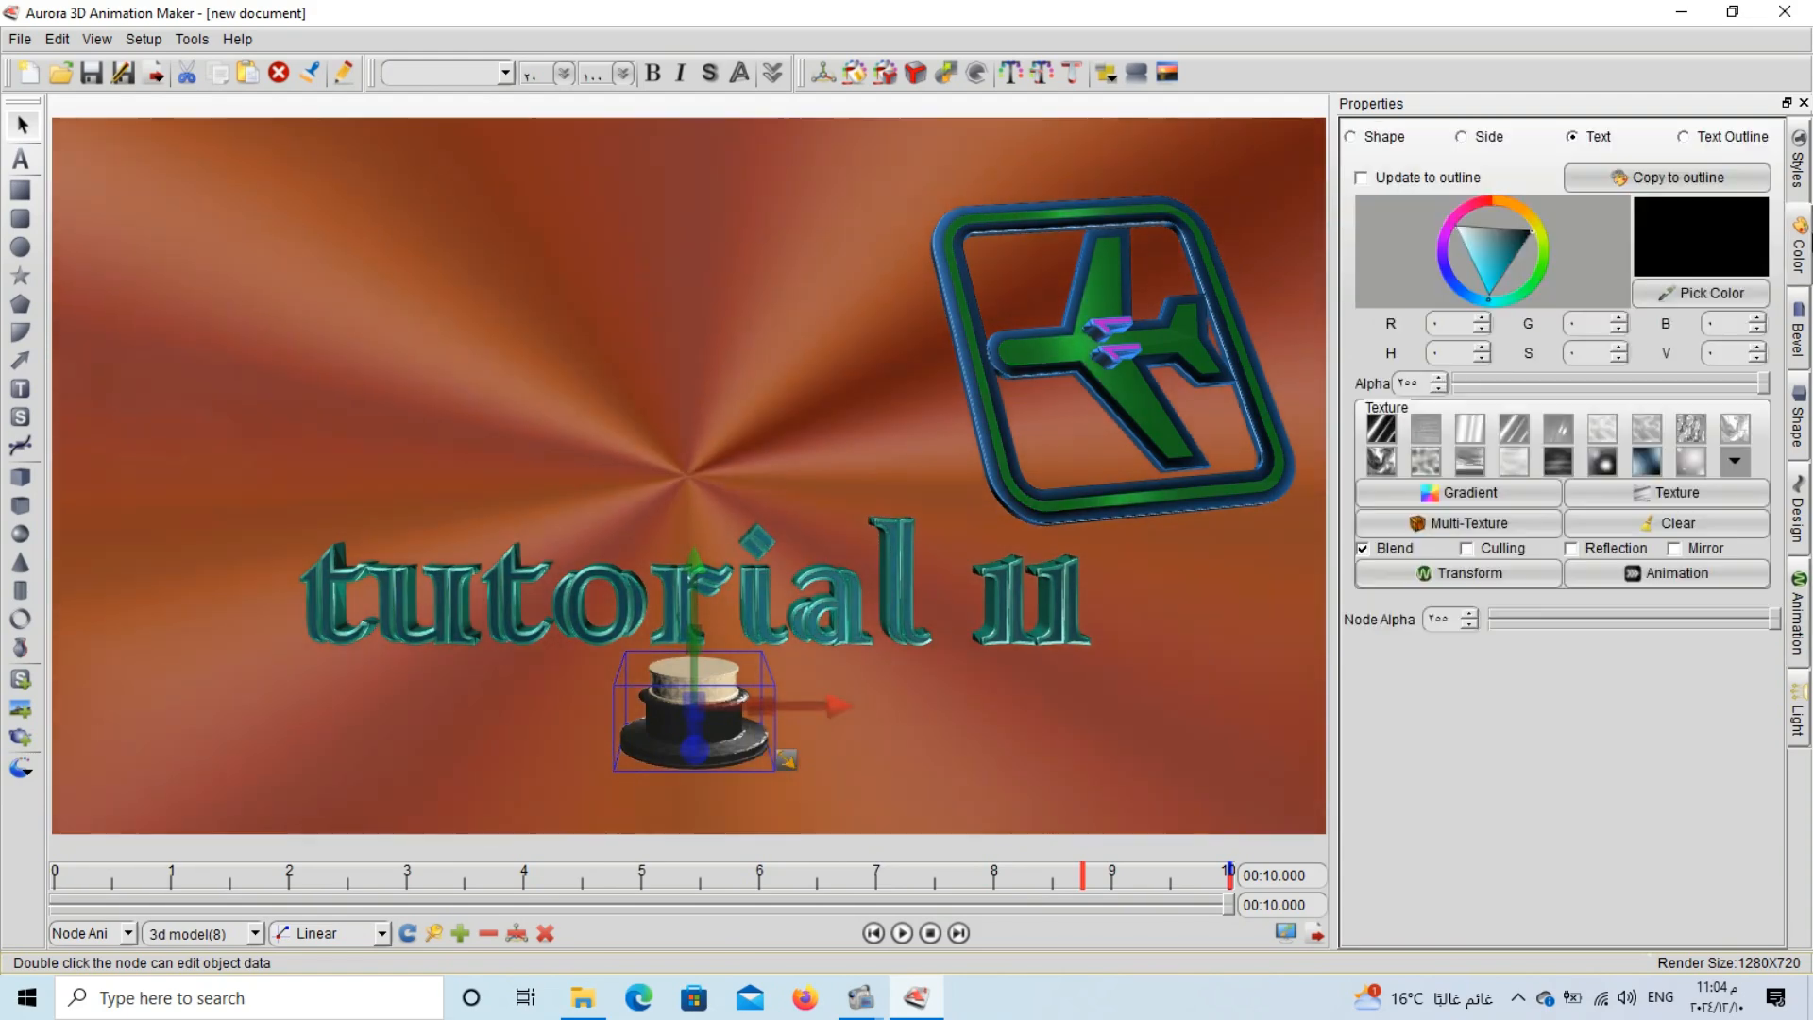
drag(1502, 270, 1498, 280)
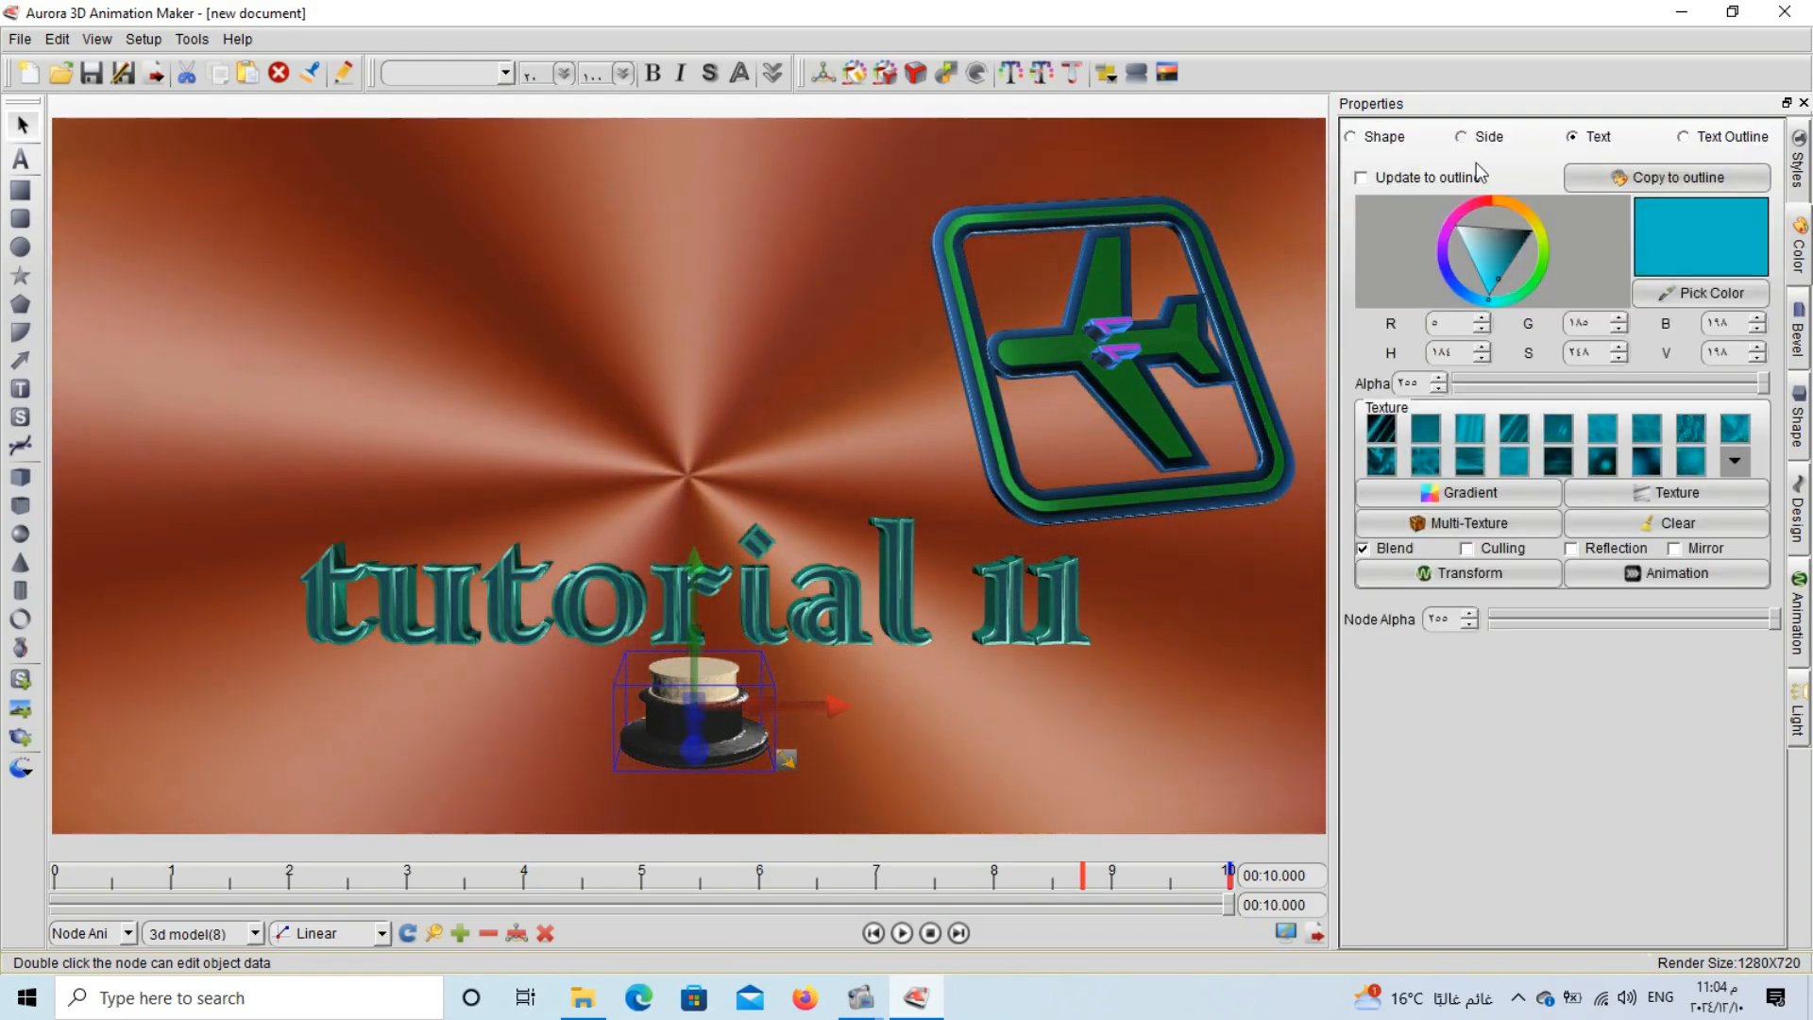
click(1462, 137)
click(1384, 137)
click(1487, 290)
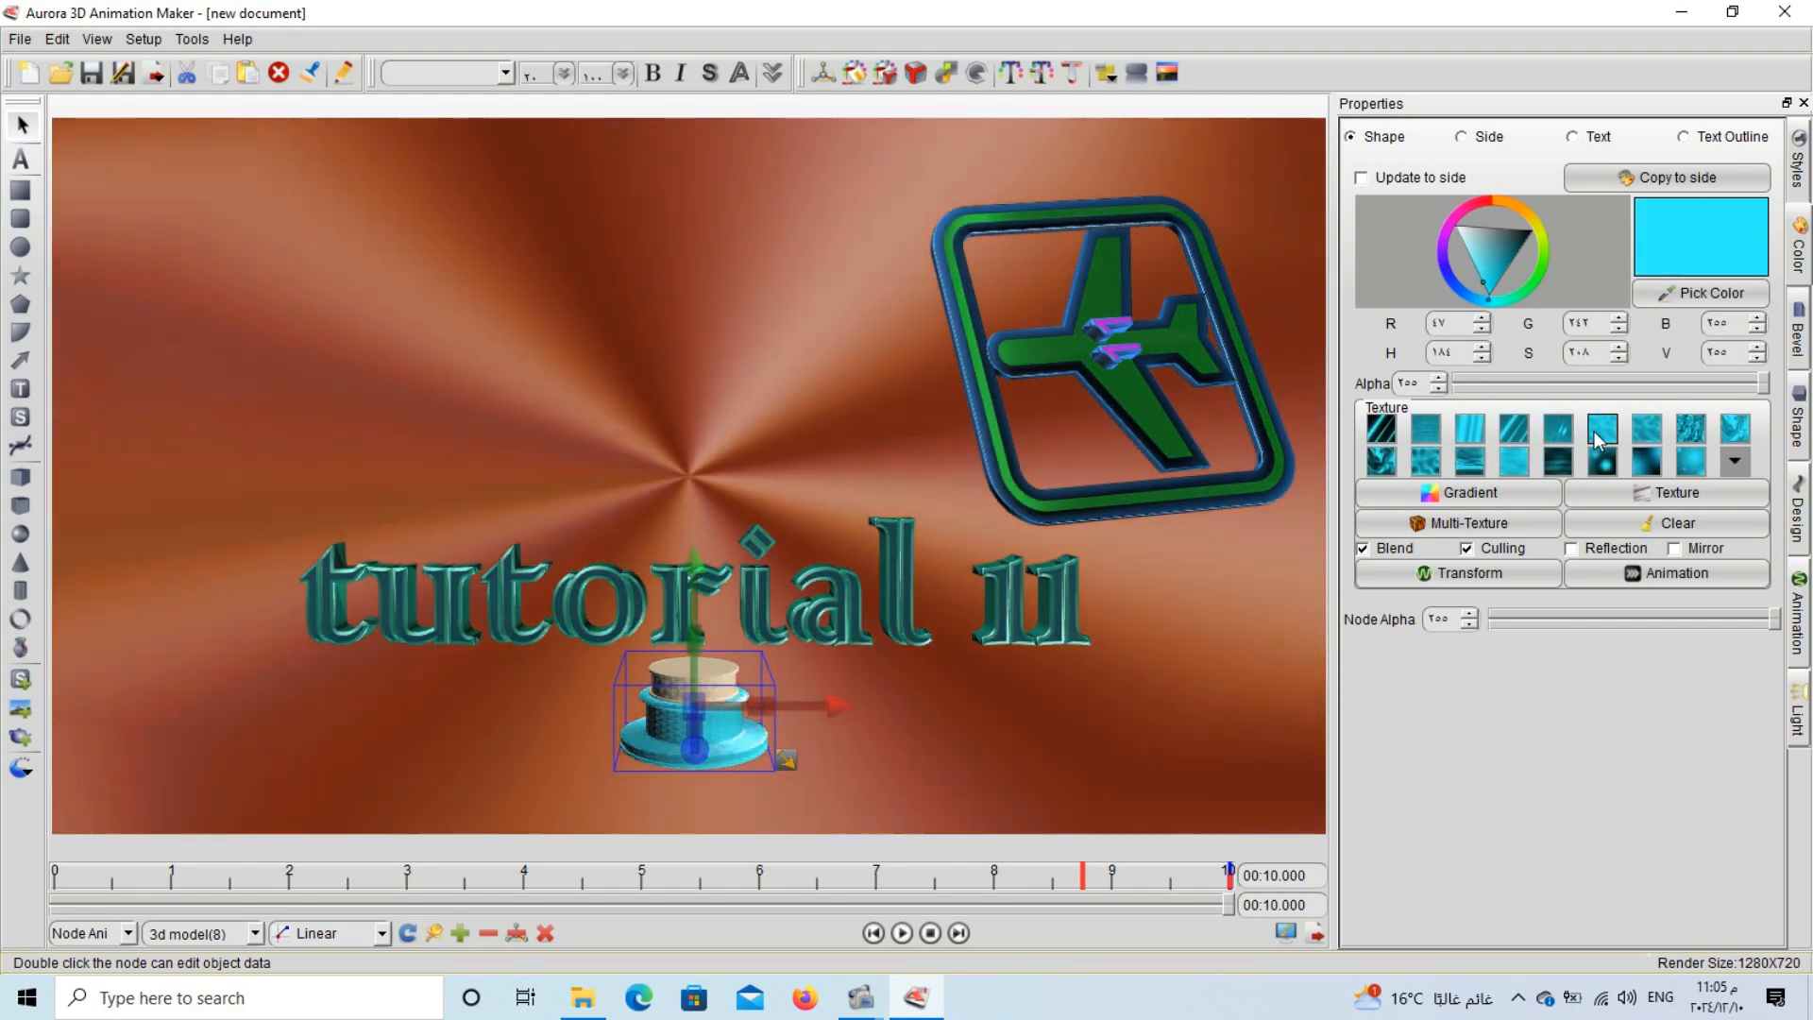
Apply the Vertical scroll half texture transform to the 3D model's shape.
click(1470, 571)
click(989, 413)
click(972, 449)
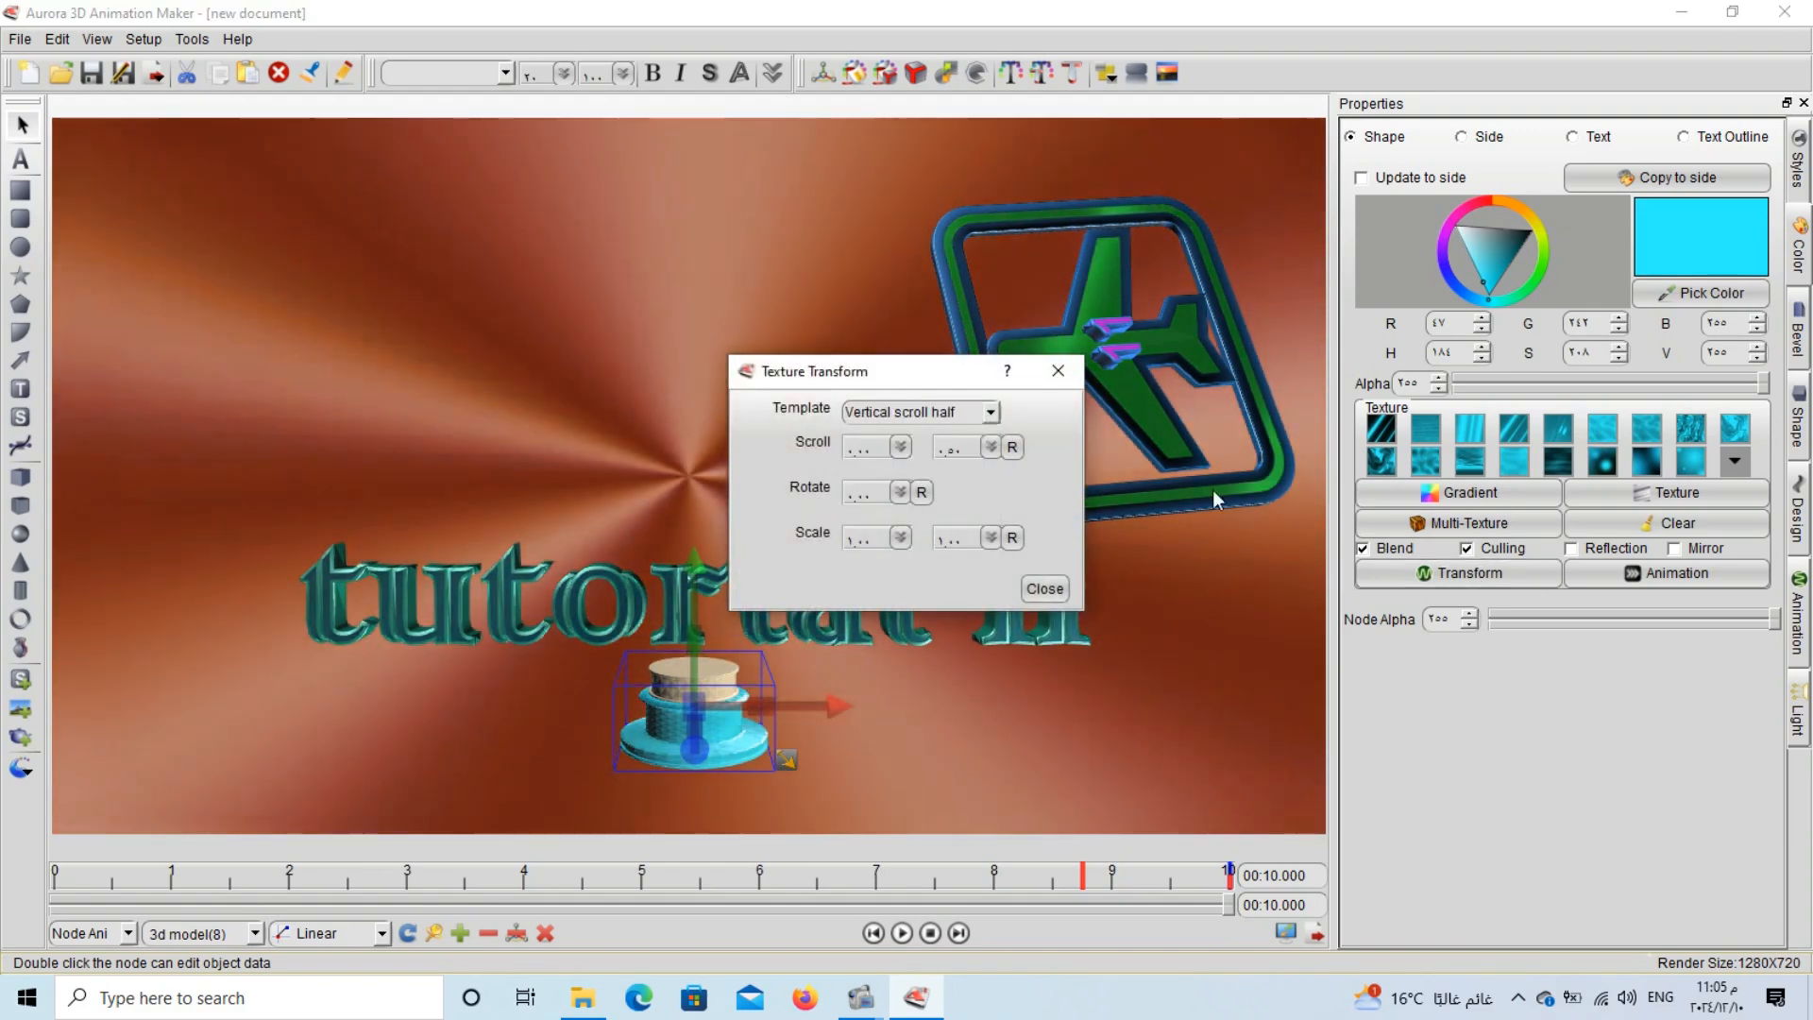
Apply the Vertical scroll half texture animation to the 3D model's shape and turn on Reflection.
click(1053, 586)
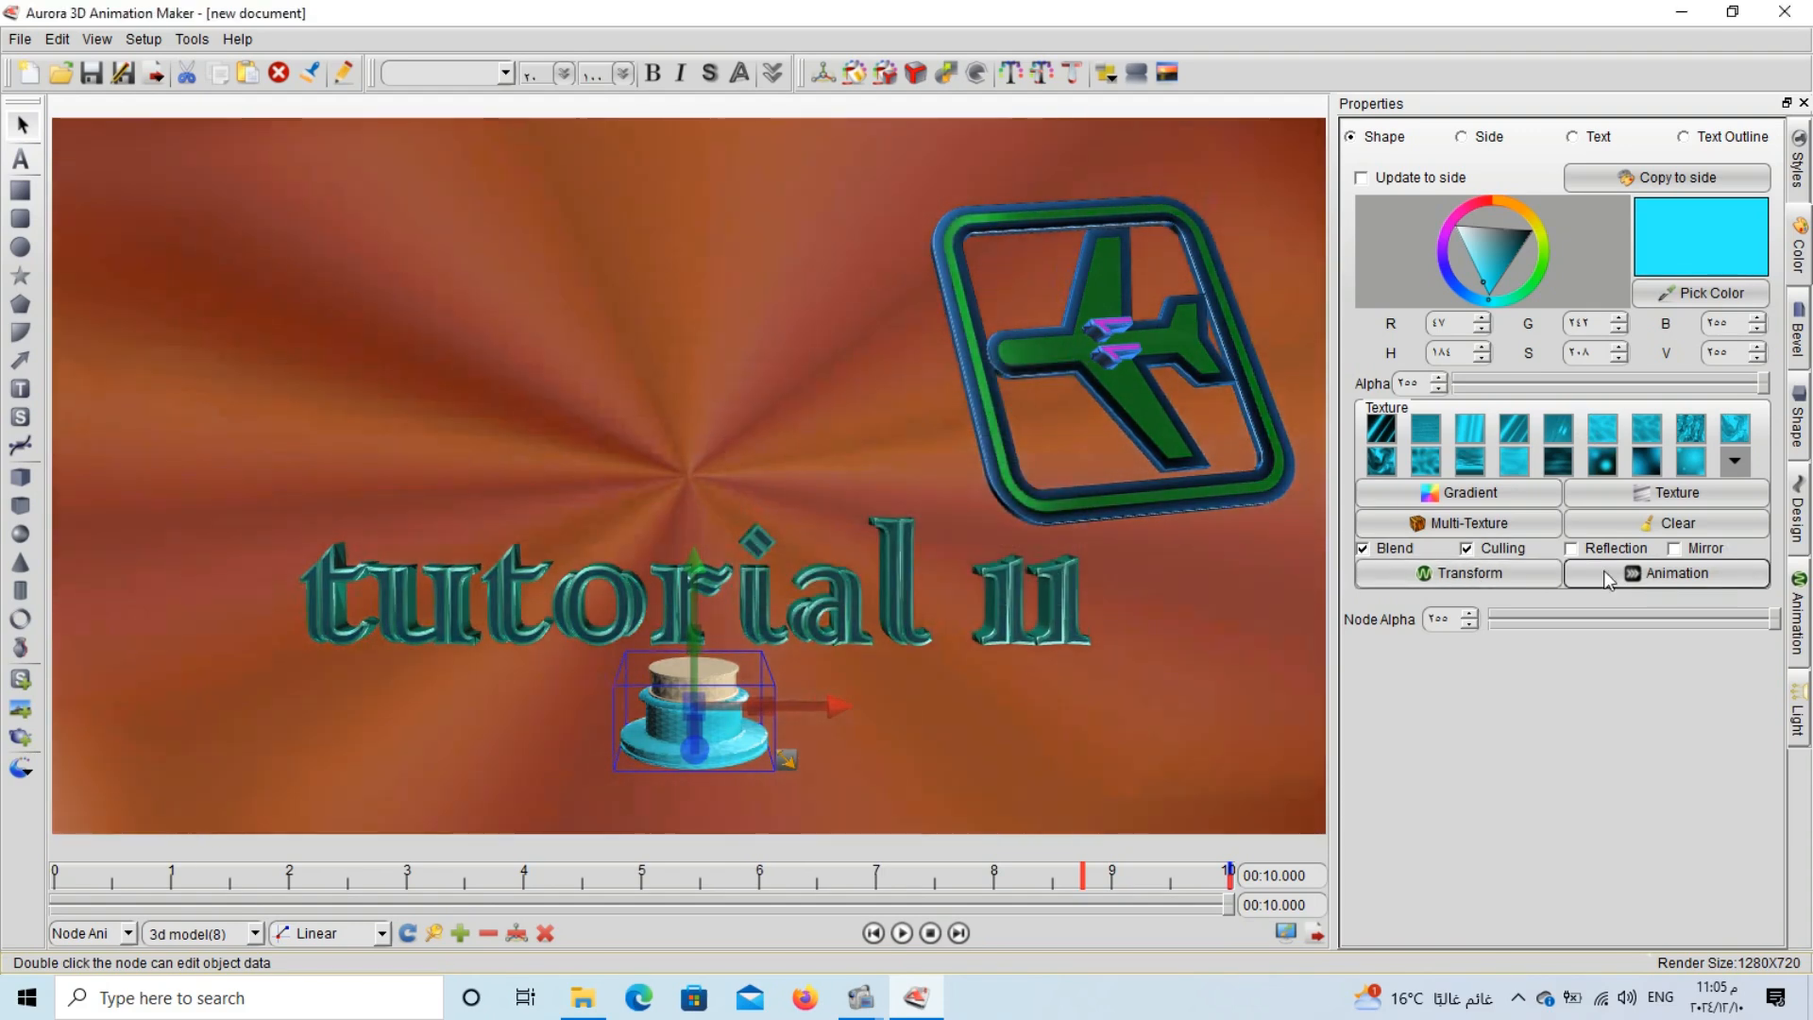
click(1666, 572)
click(989, 412)
click(945, 468)
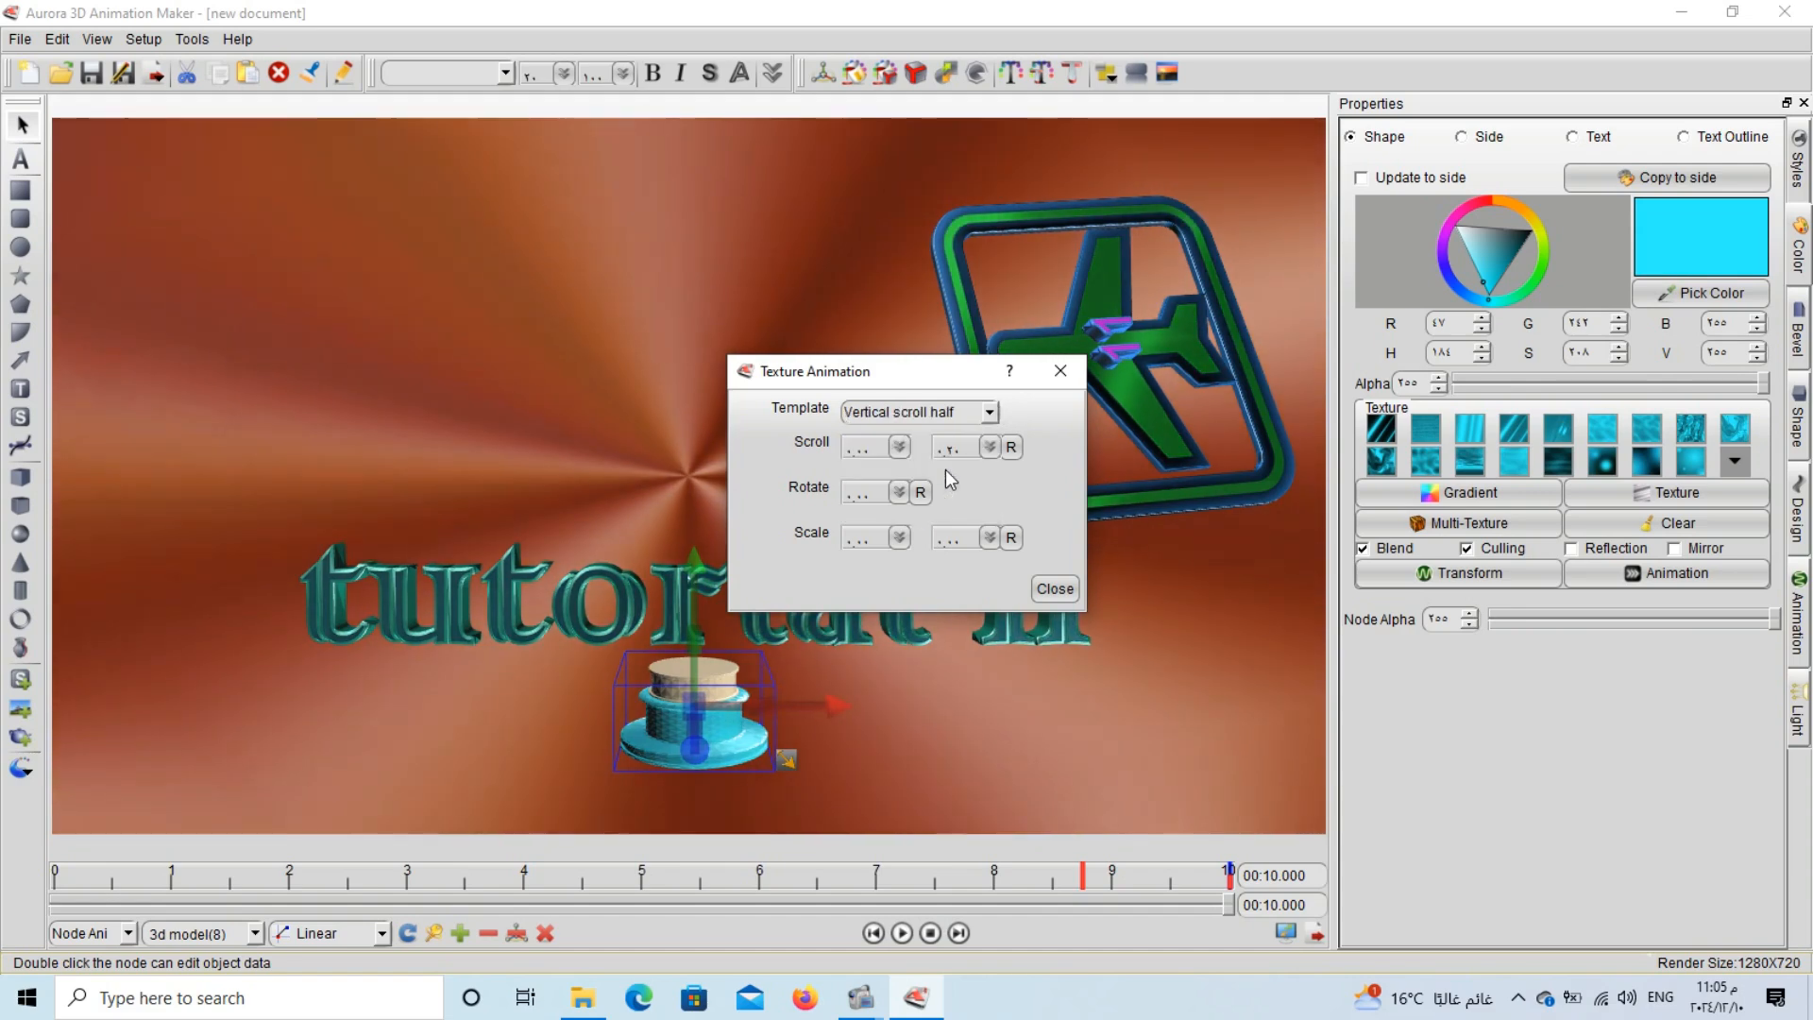
click(1053, 588)
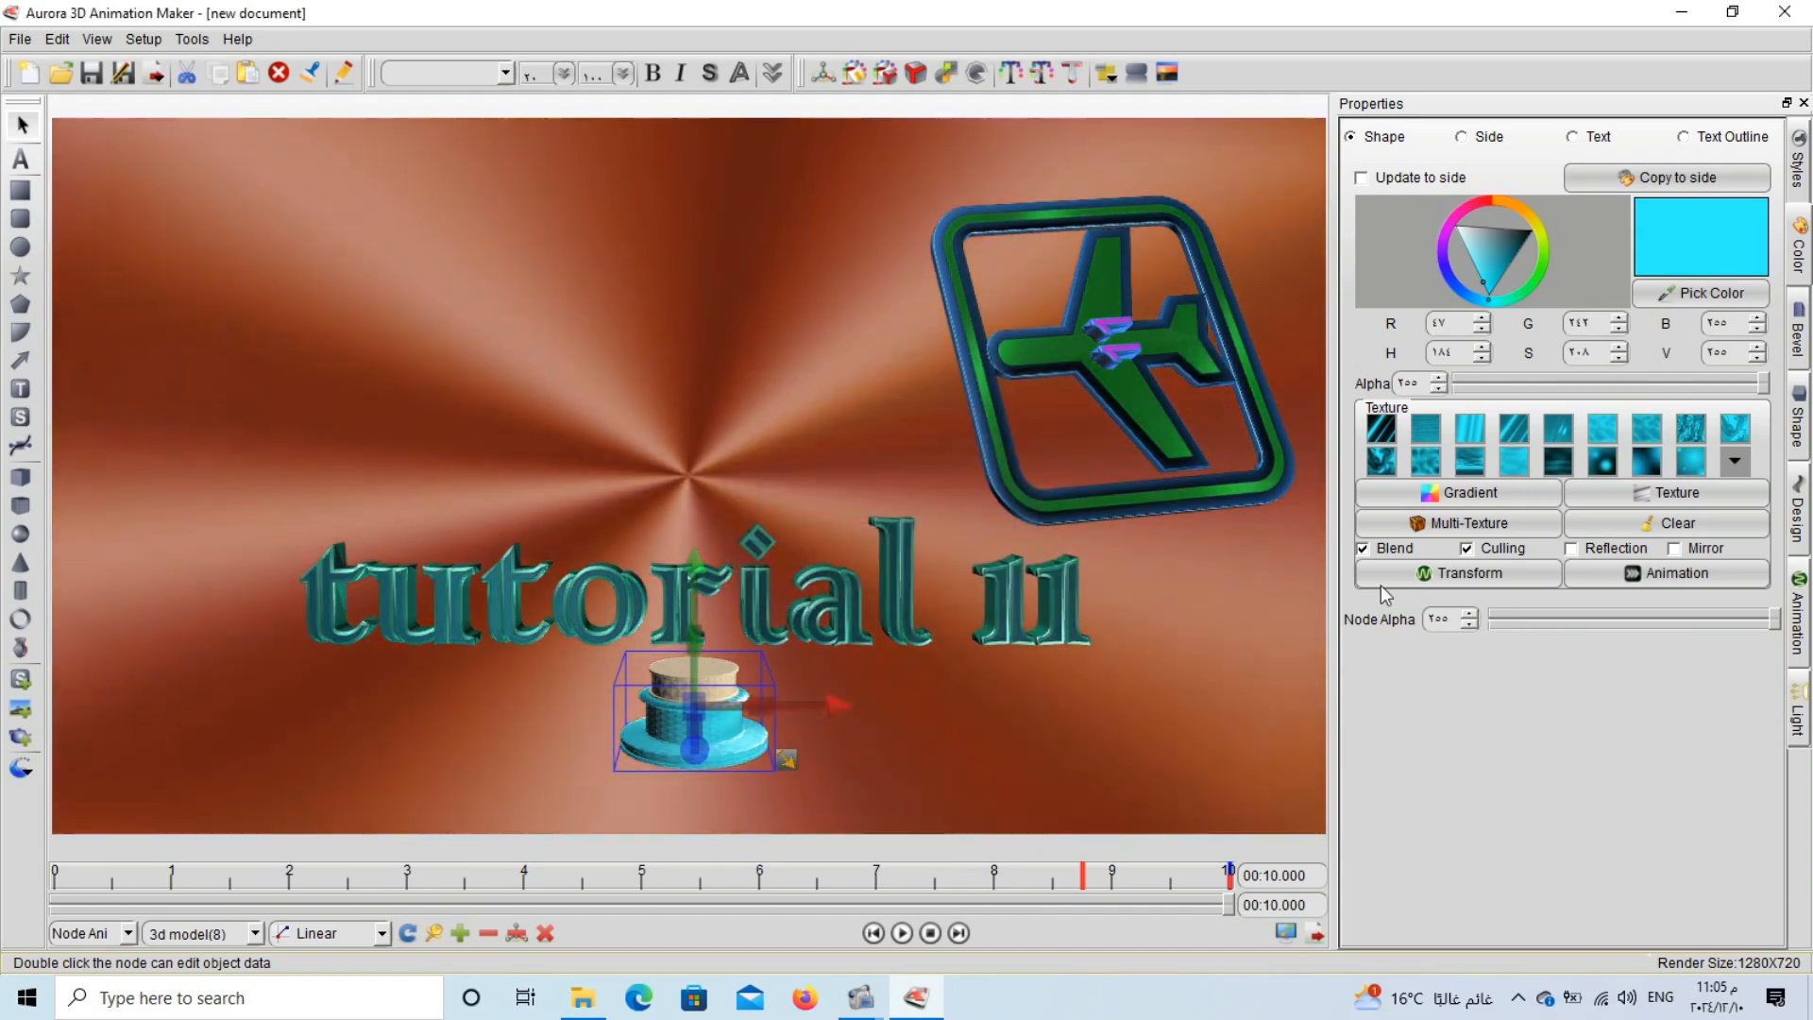
click(1616, 548)
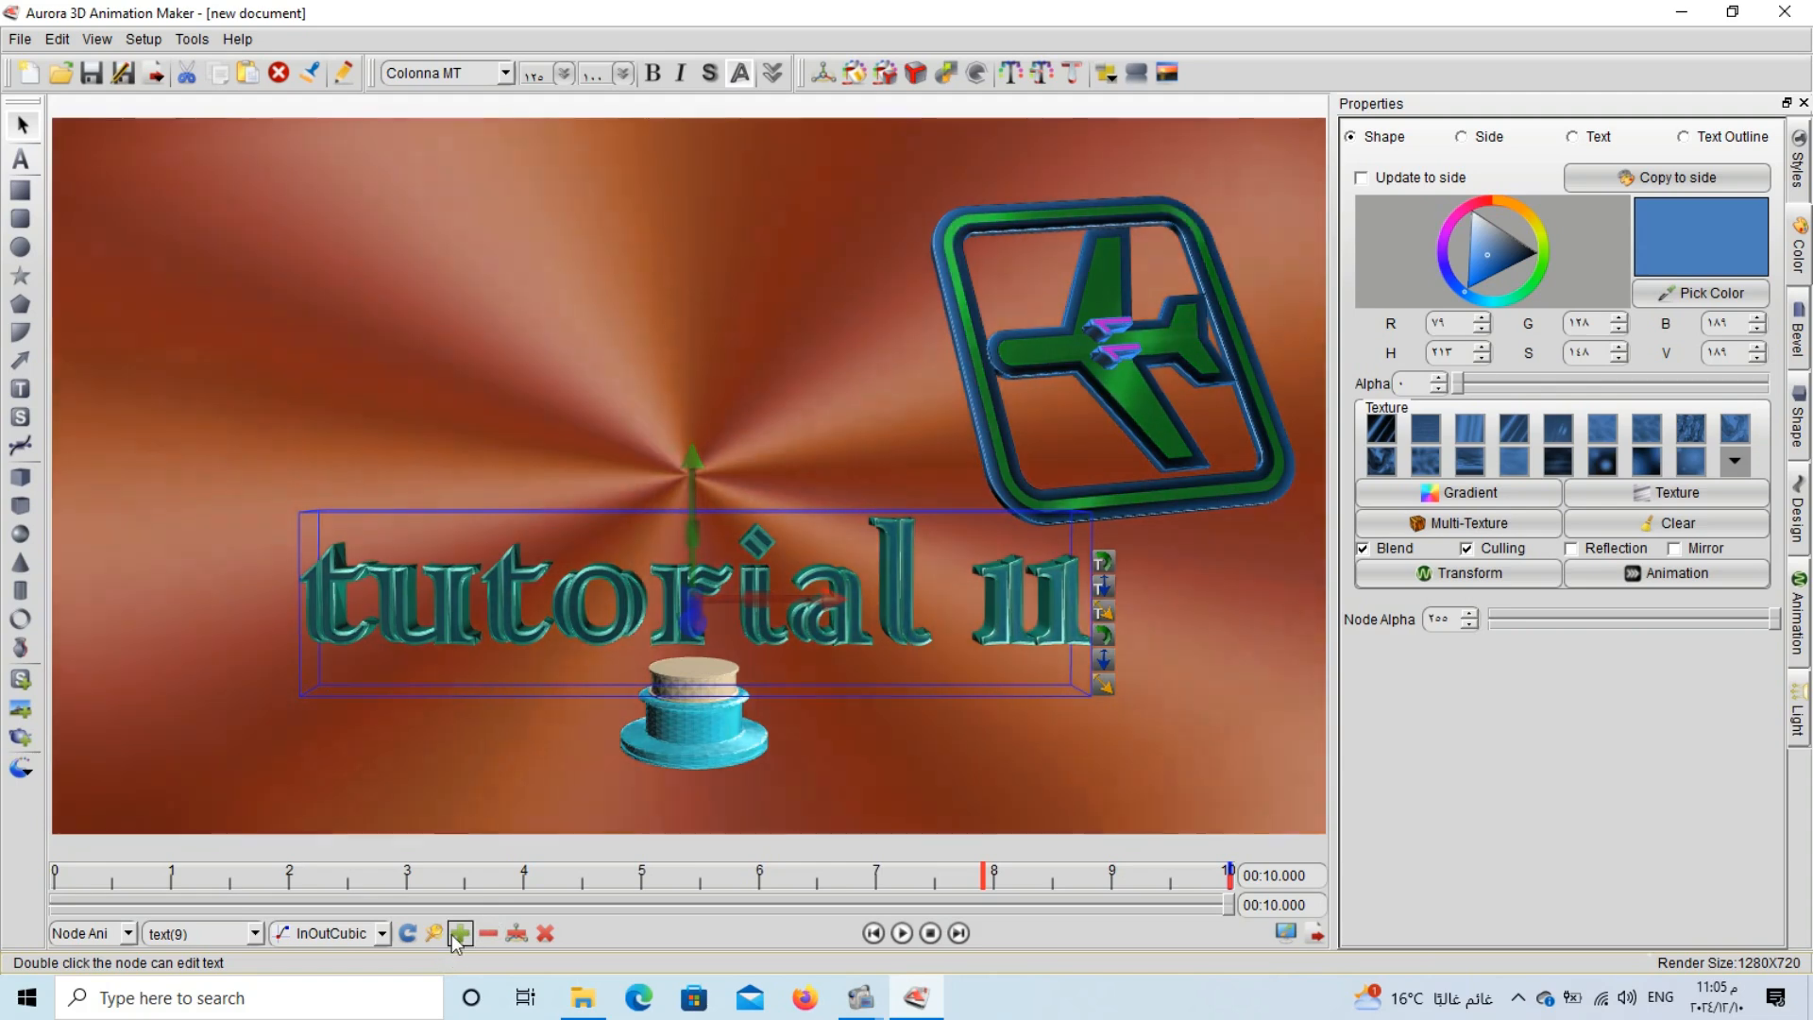
Play the scene animation and check the frames at about 7.9 and 4.3 seconds.
click(1798, 609)
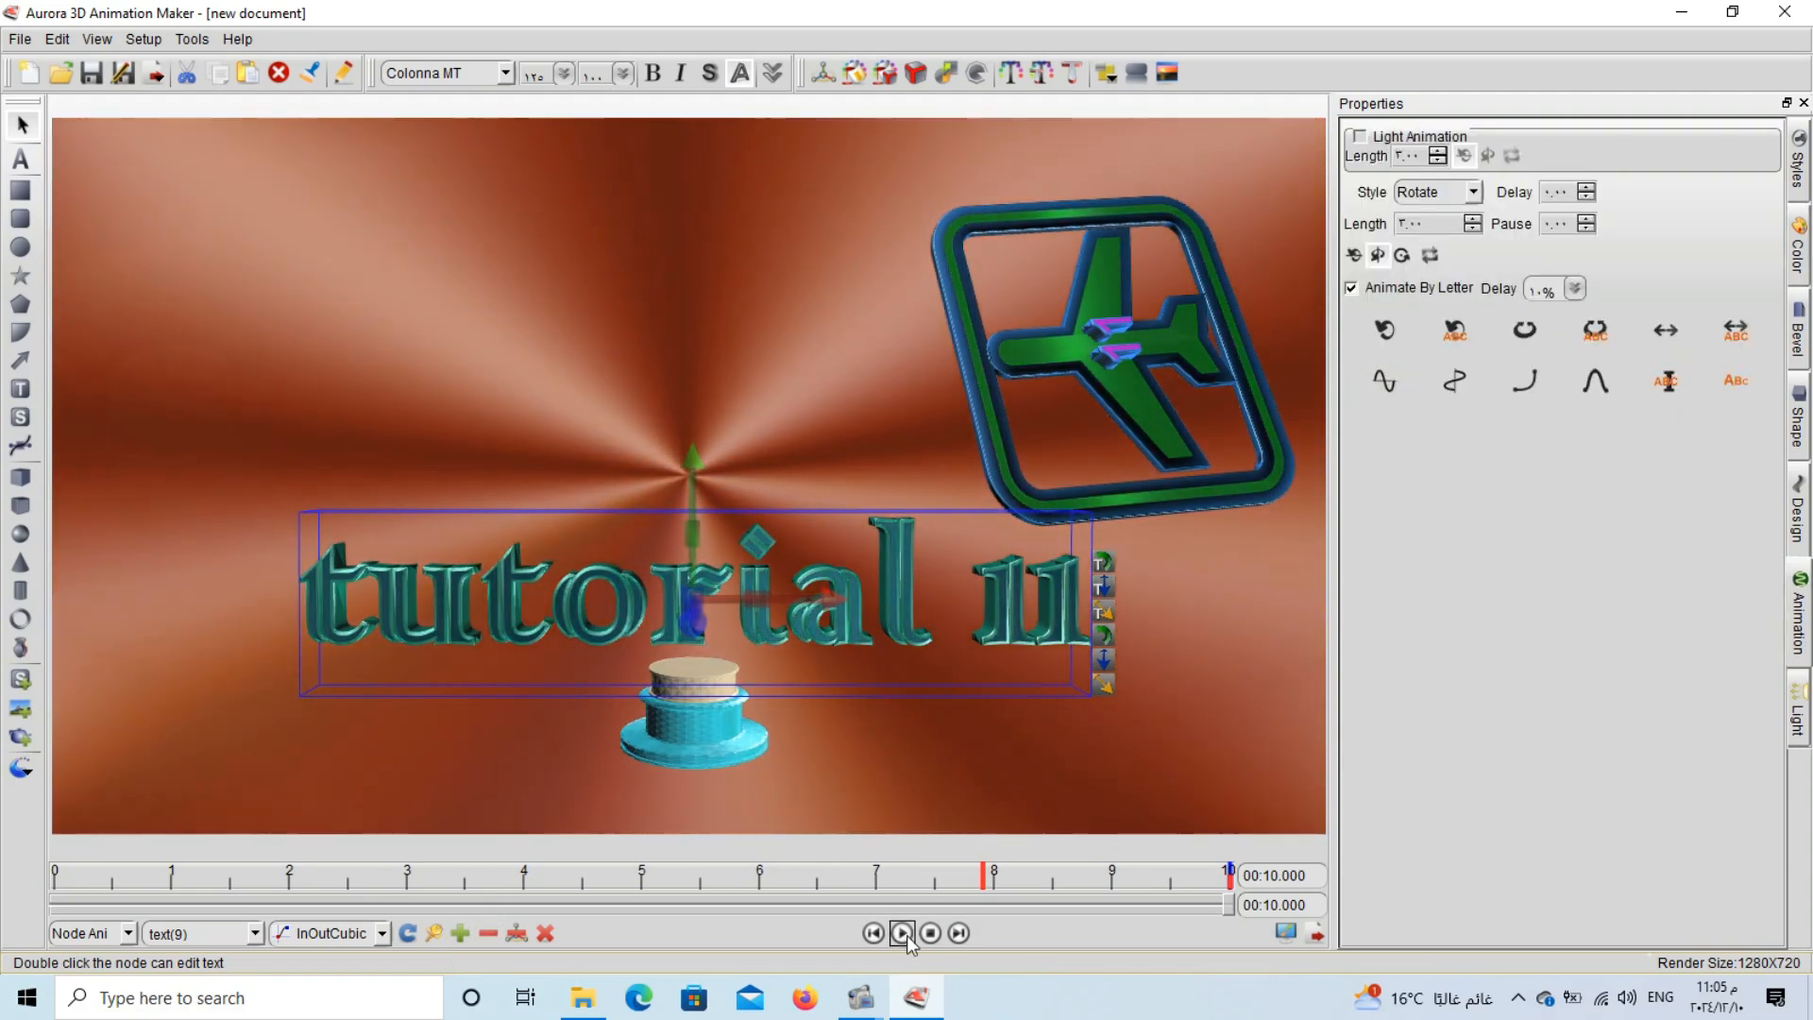
click(903, 933)
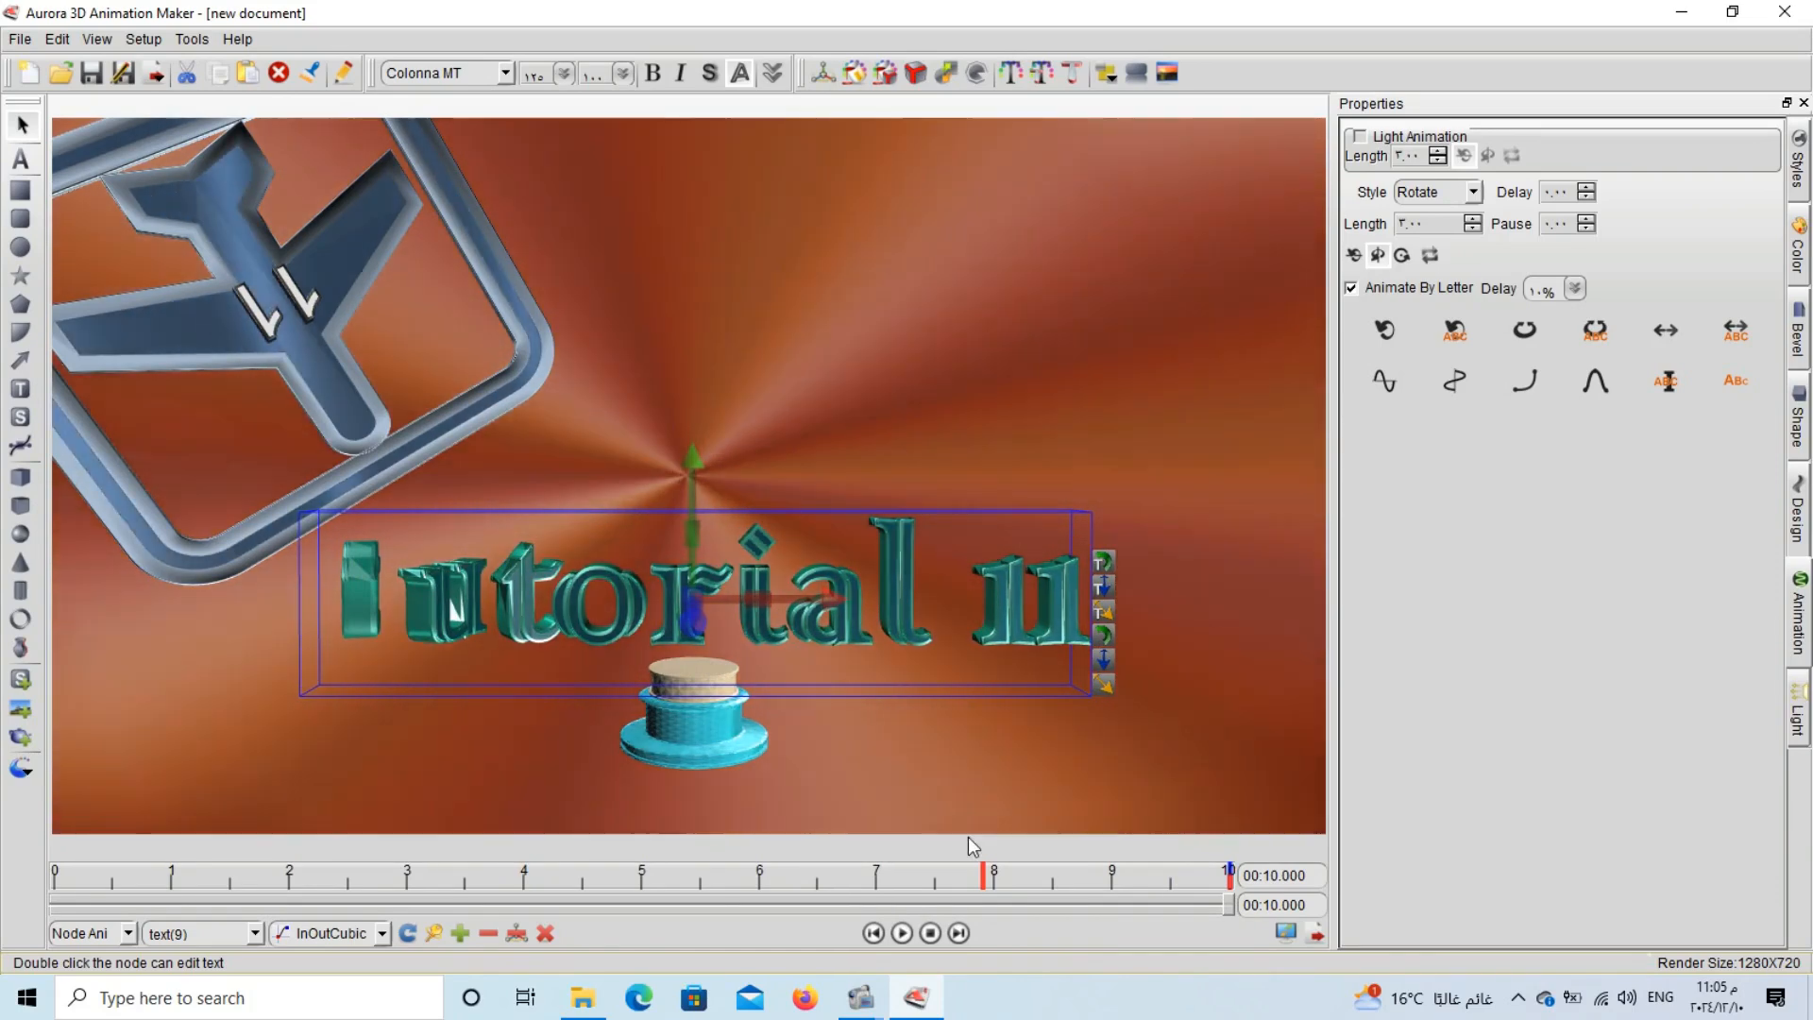
click(982, 878)
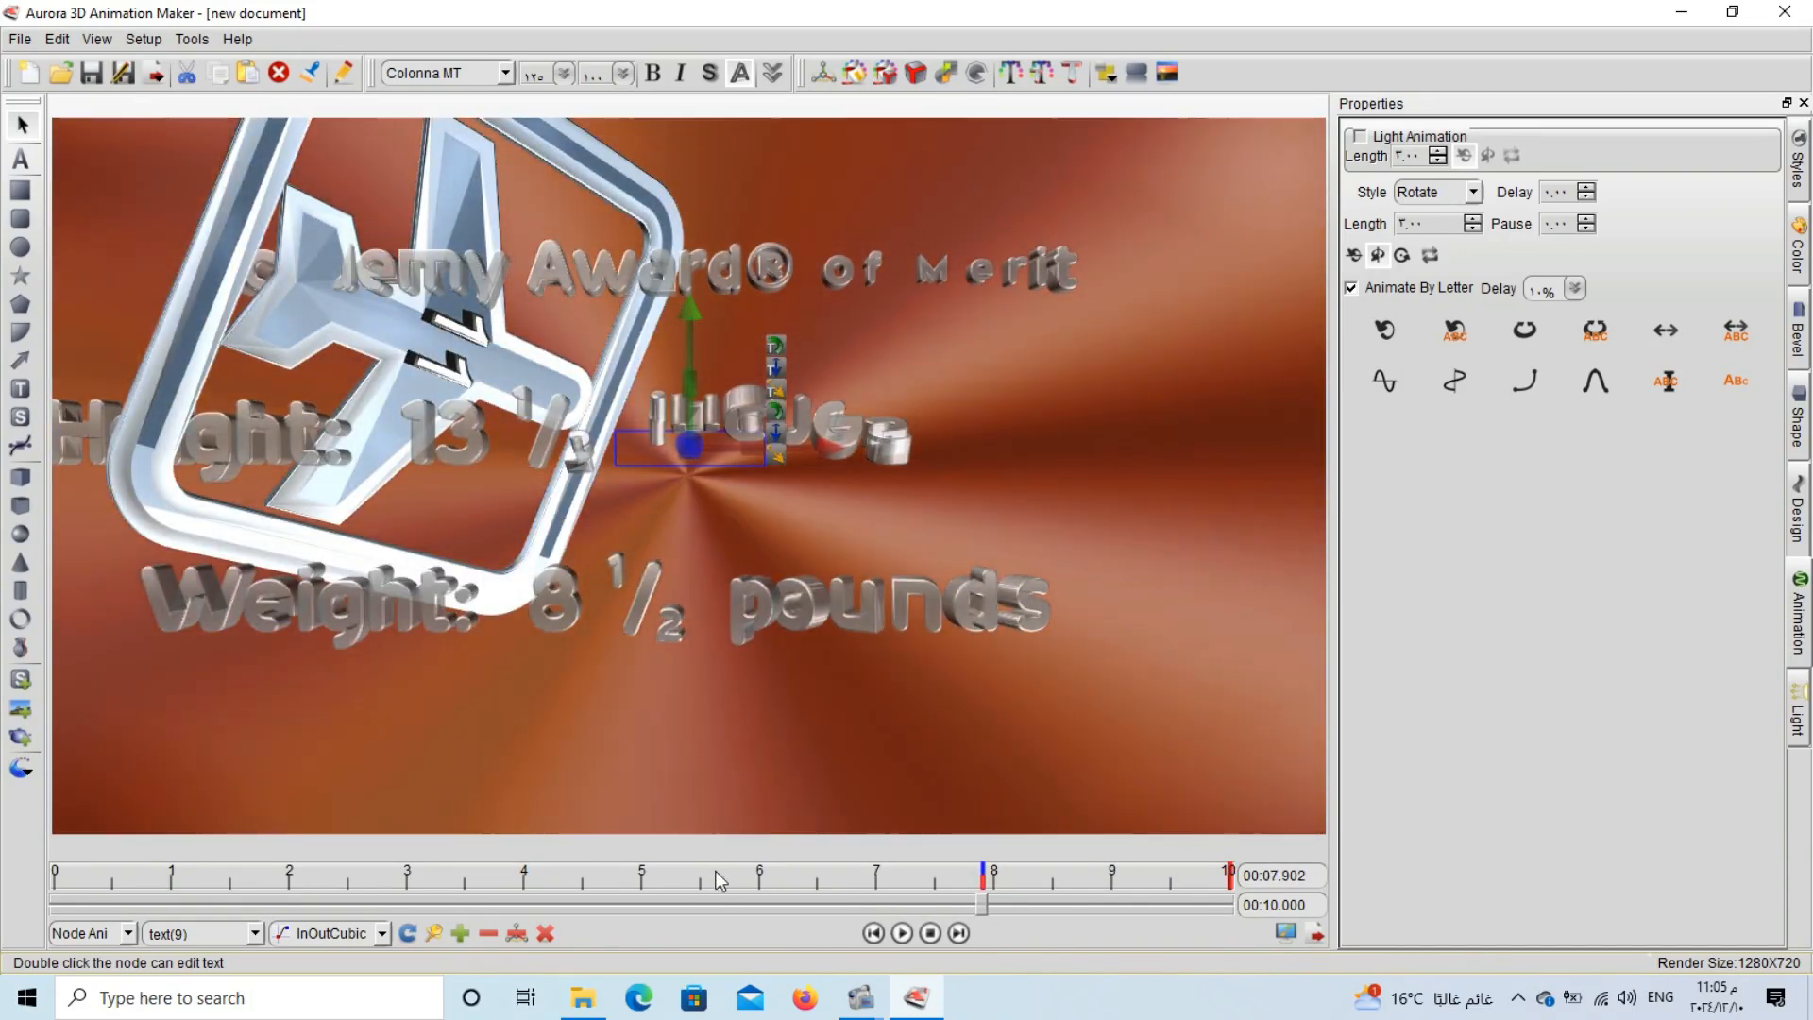
click(564, 878)
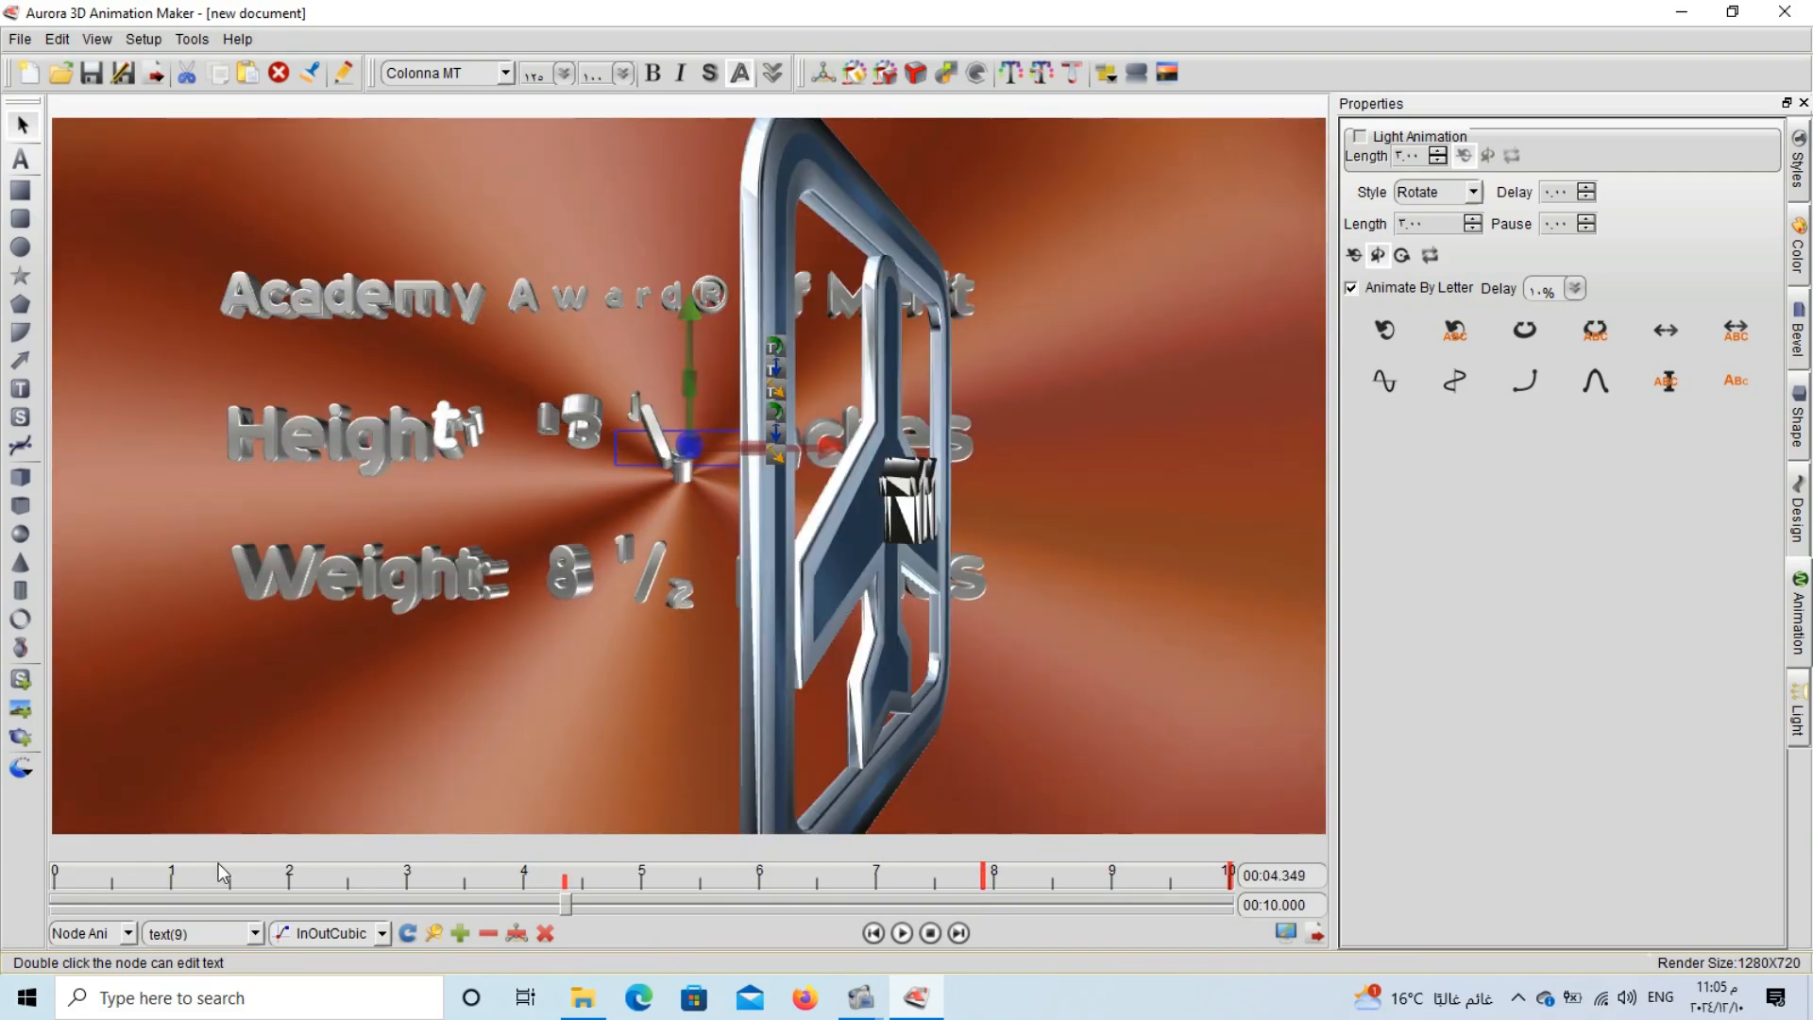
At 0 seconds, enlarge the "tutorial 11" title and raise its Node Alpha to 255.
drag(218, 873, 57, 878)
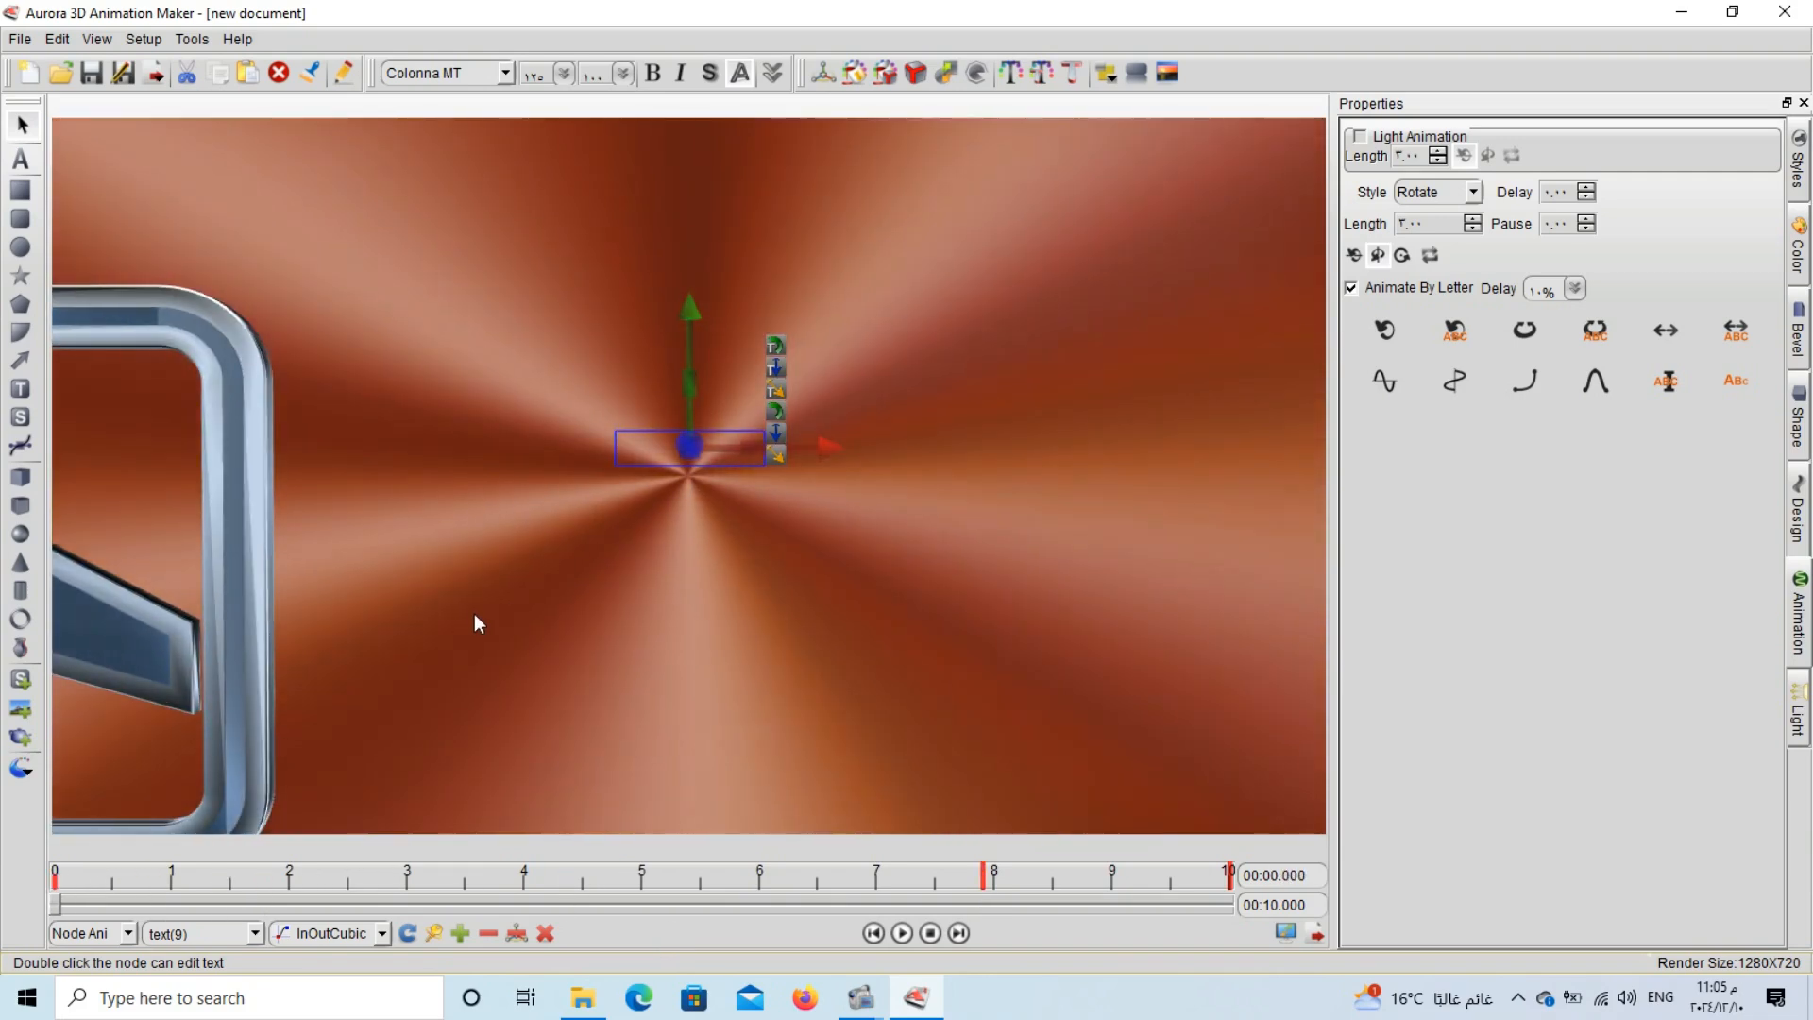
drag(682, 456, 1812, 537)
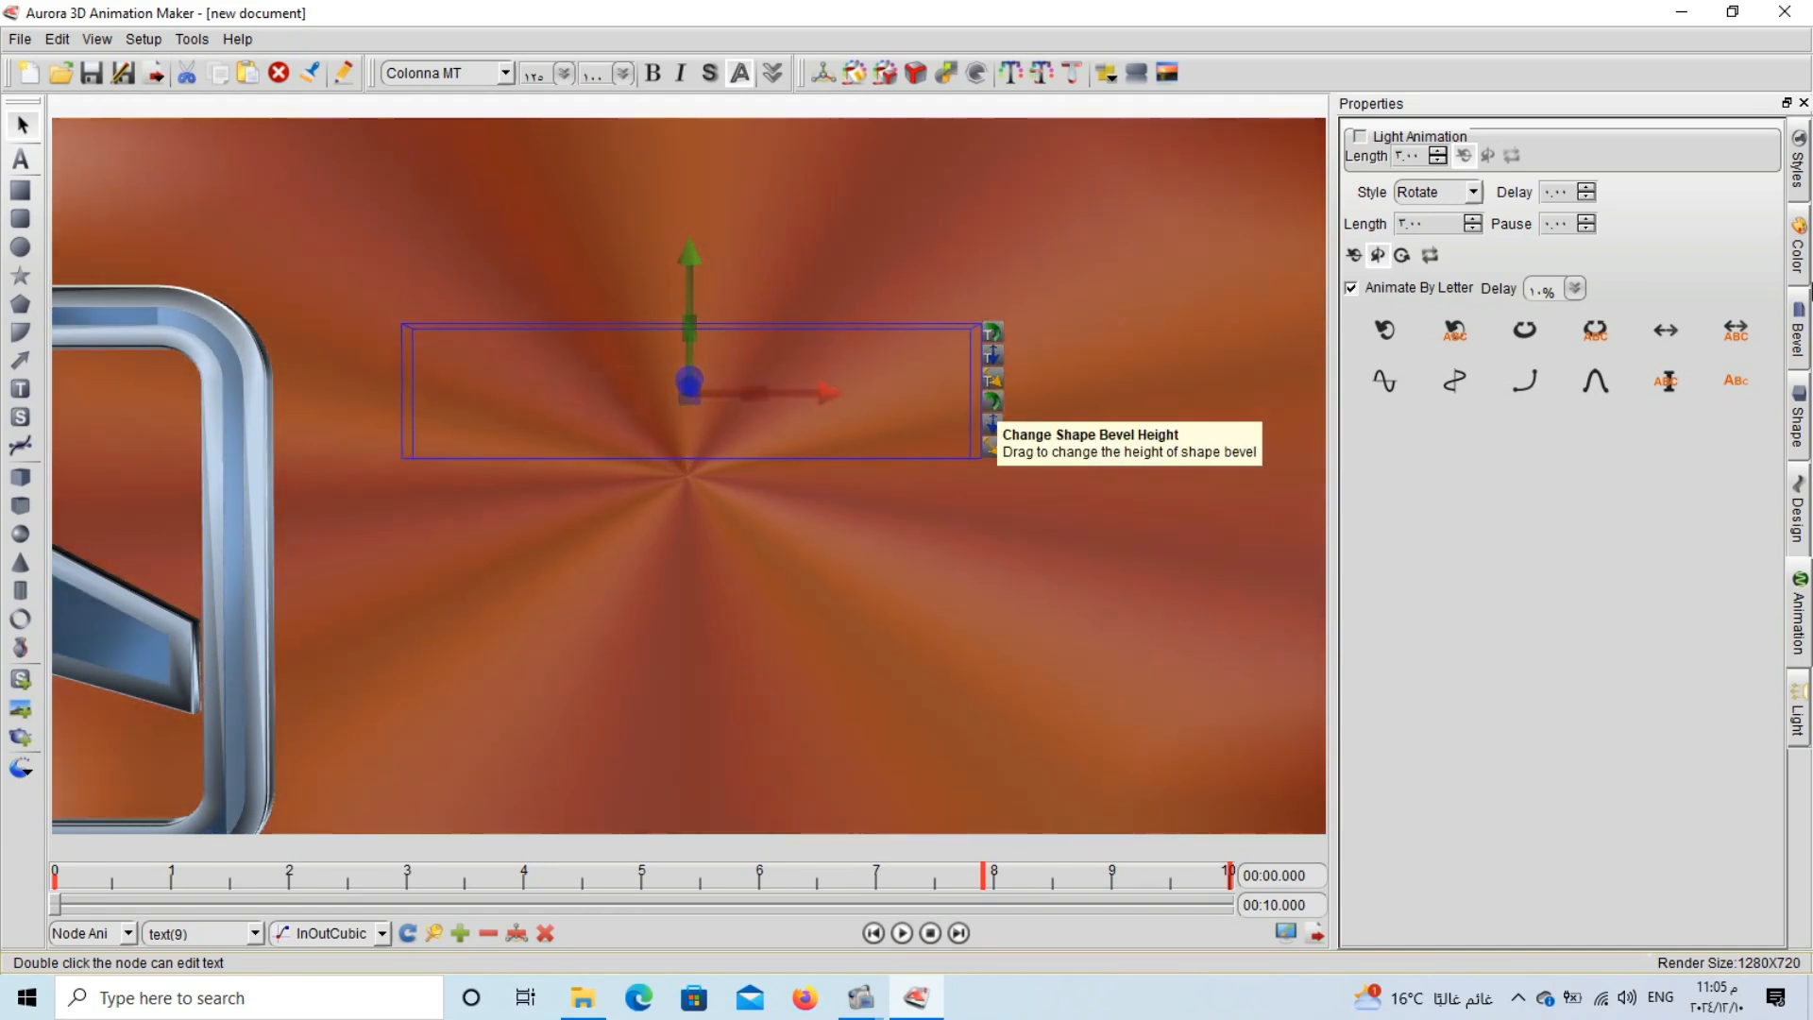
click(1802, 249)
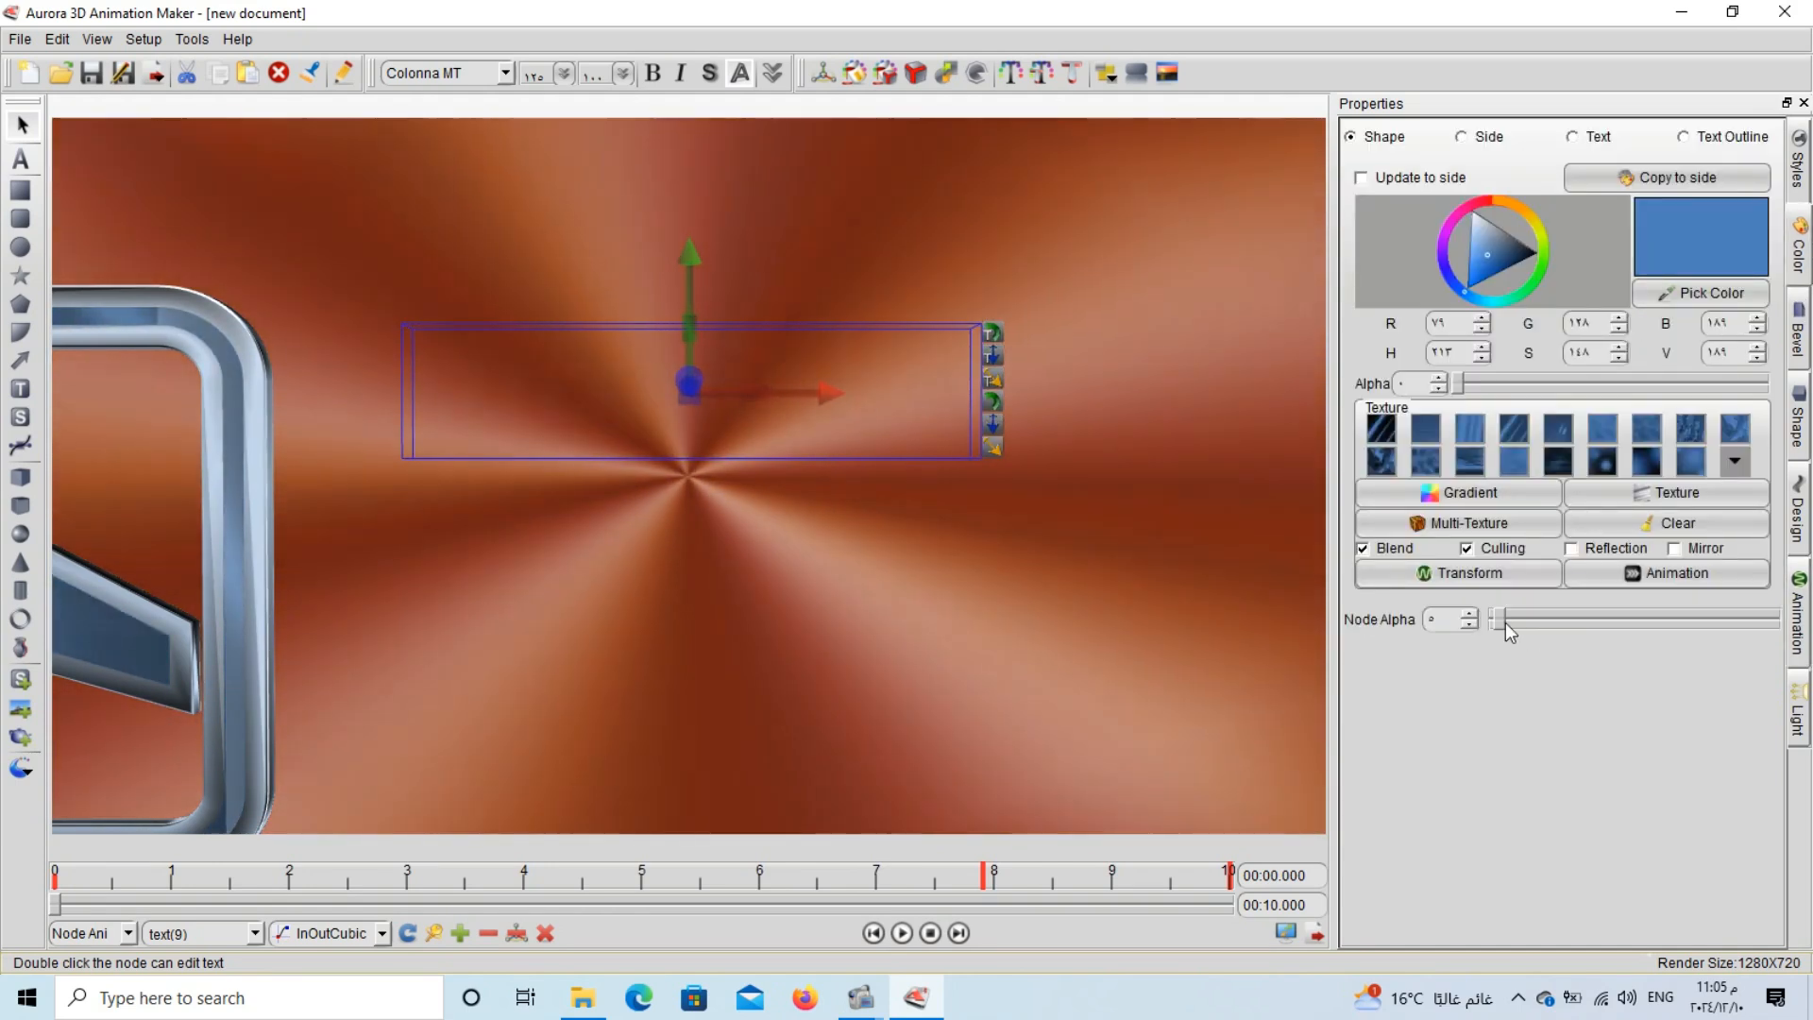
drag(1505, 622, 1775, 614)
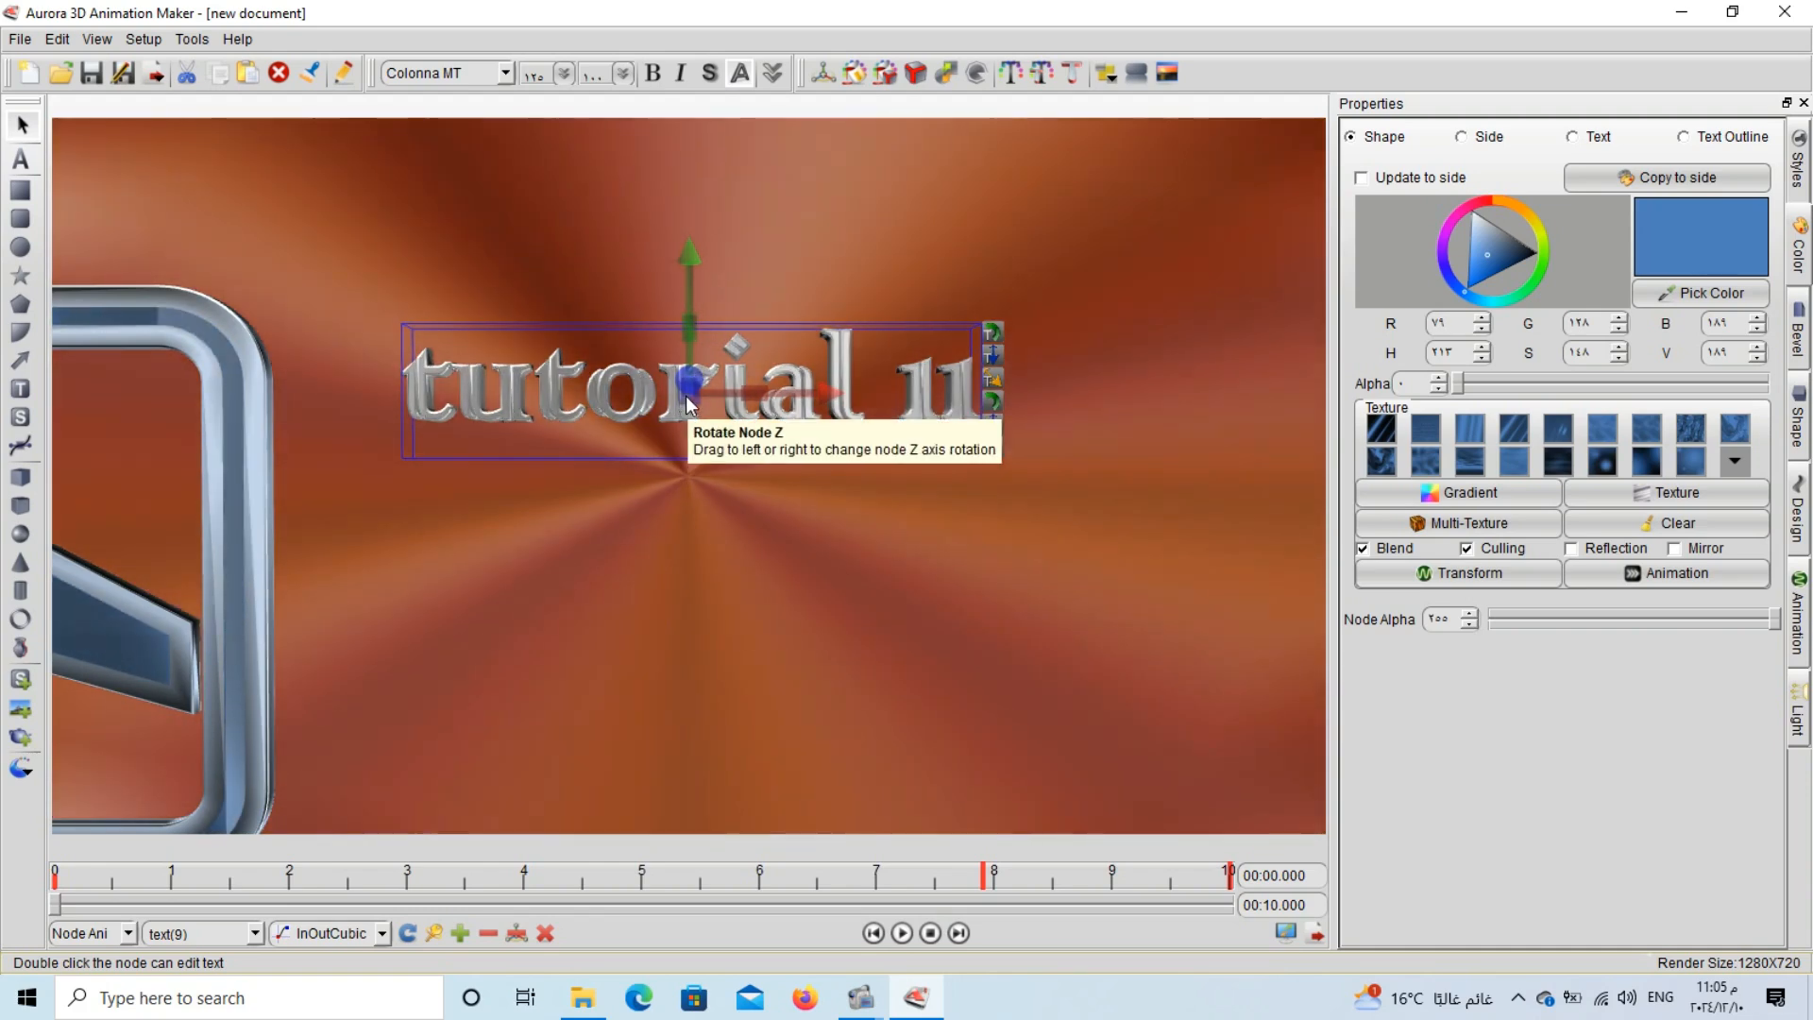
Tilt the "tutorial 11" title counterclockwise around its Z axis at 0 seconds and check the animation up to about 3 seconds.
drag(686, 394, 734, 400)
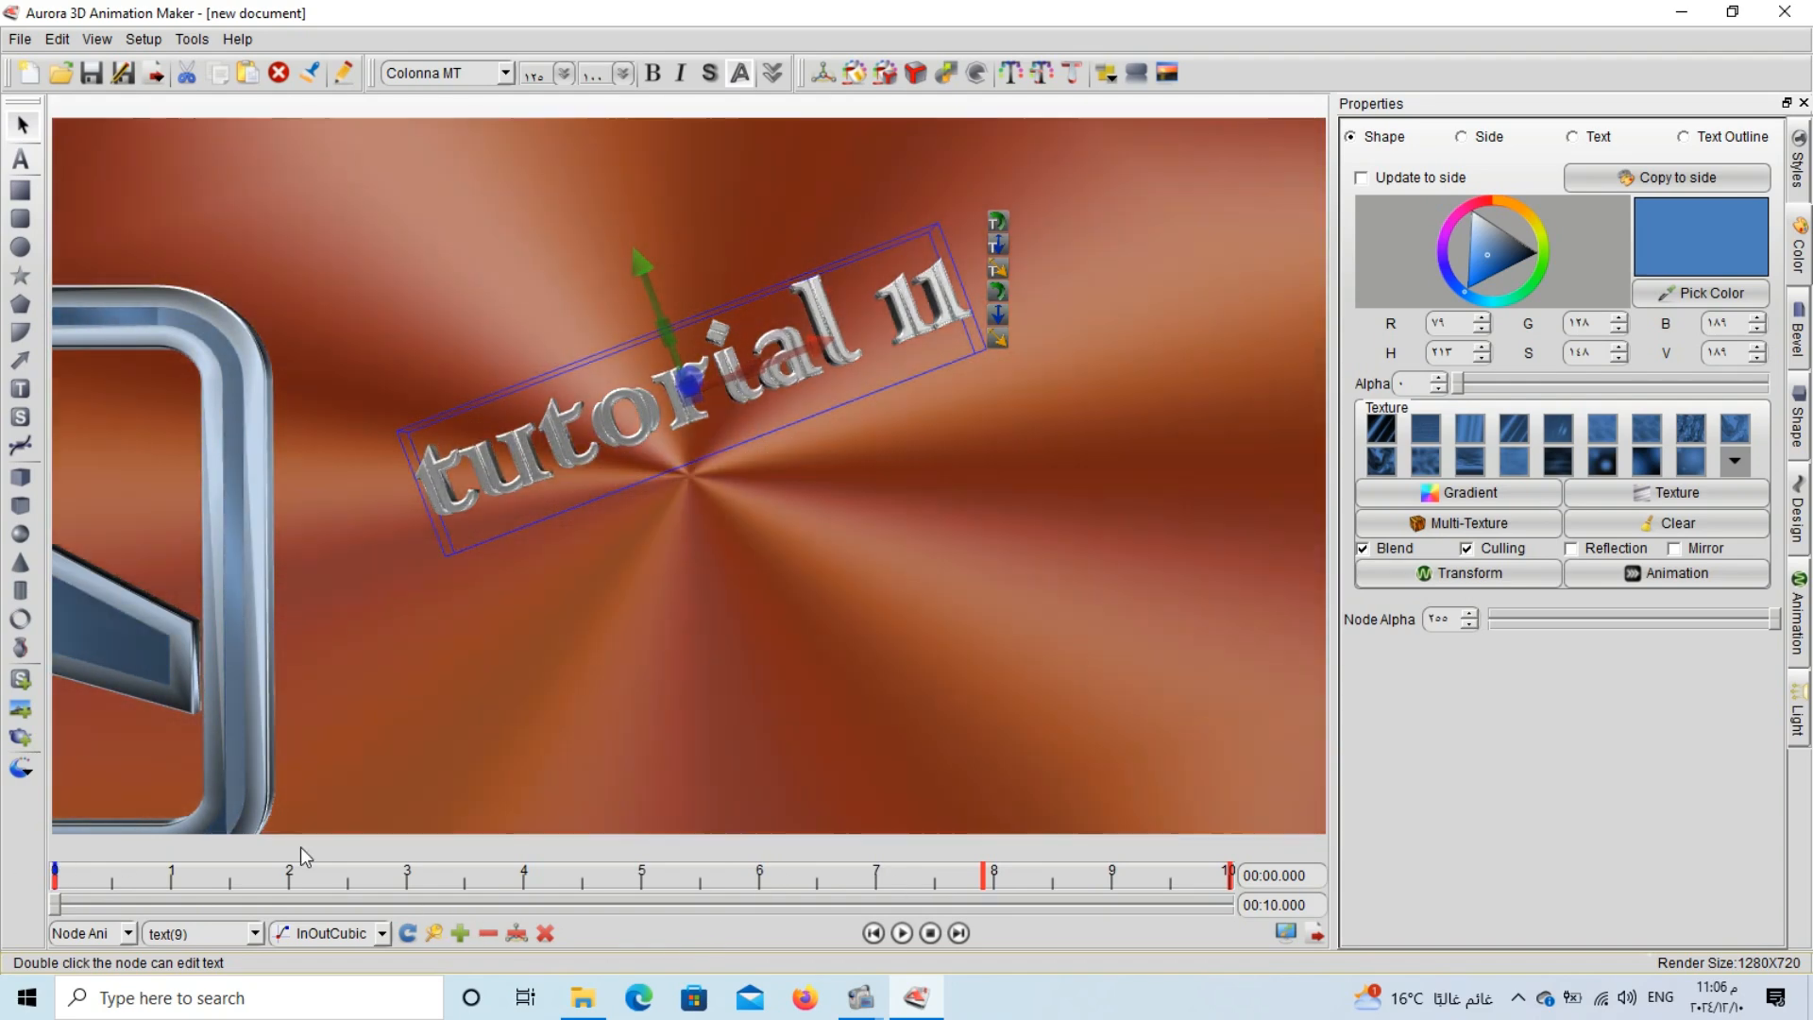
click(286, 878)
click(404, 892)
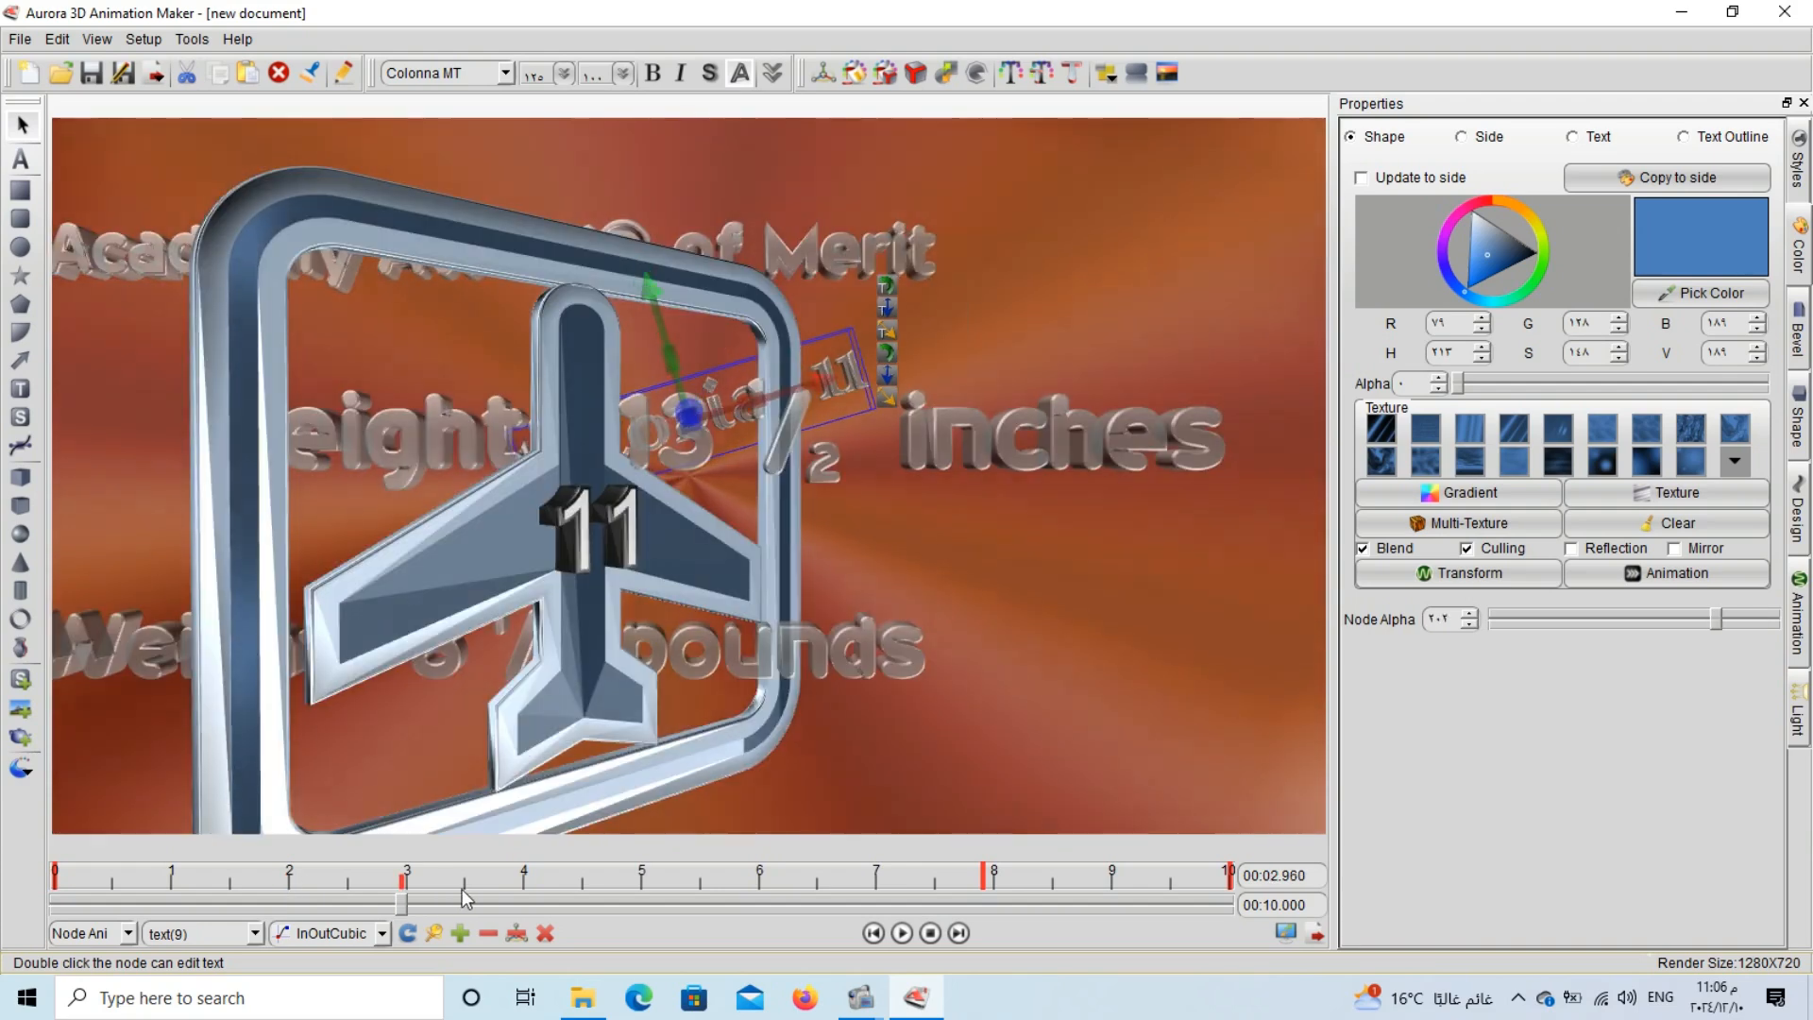
At about 5 seconds, replace the "Academy Award® of Merit" text with "lesson 11".
click(642, 886)
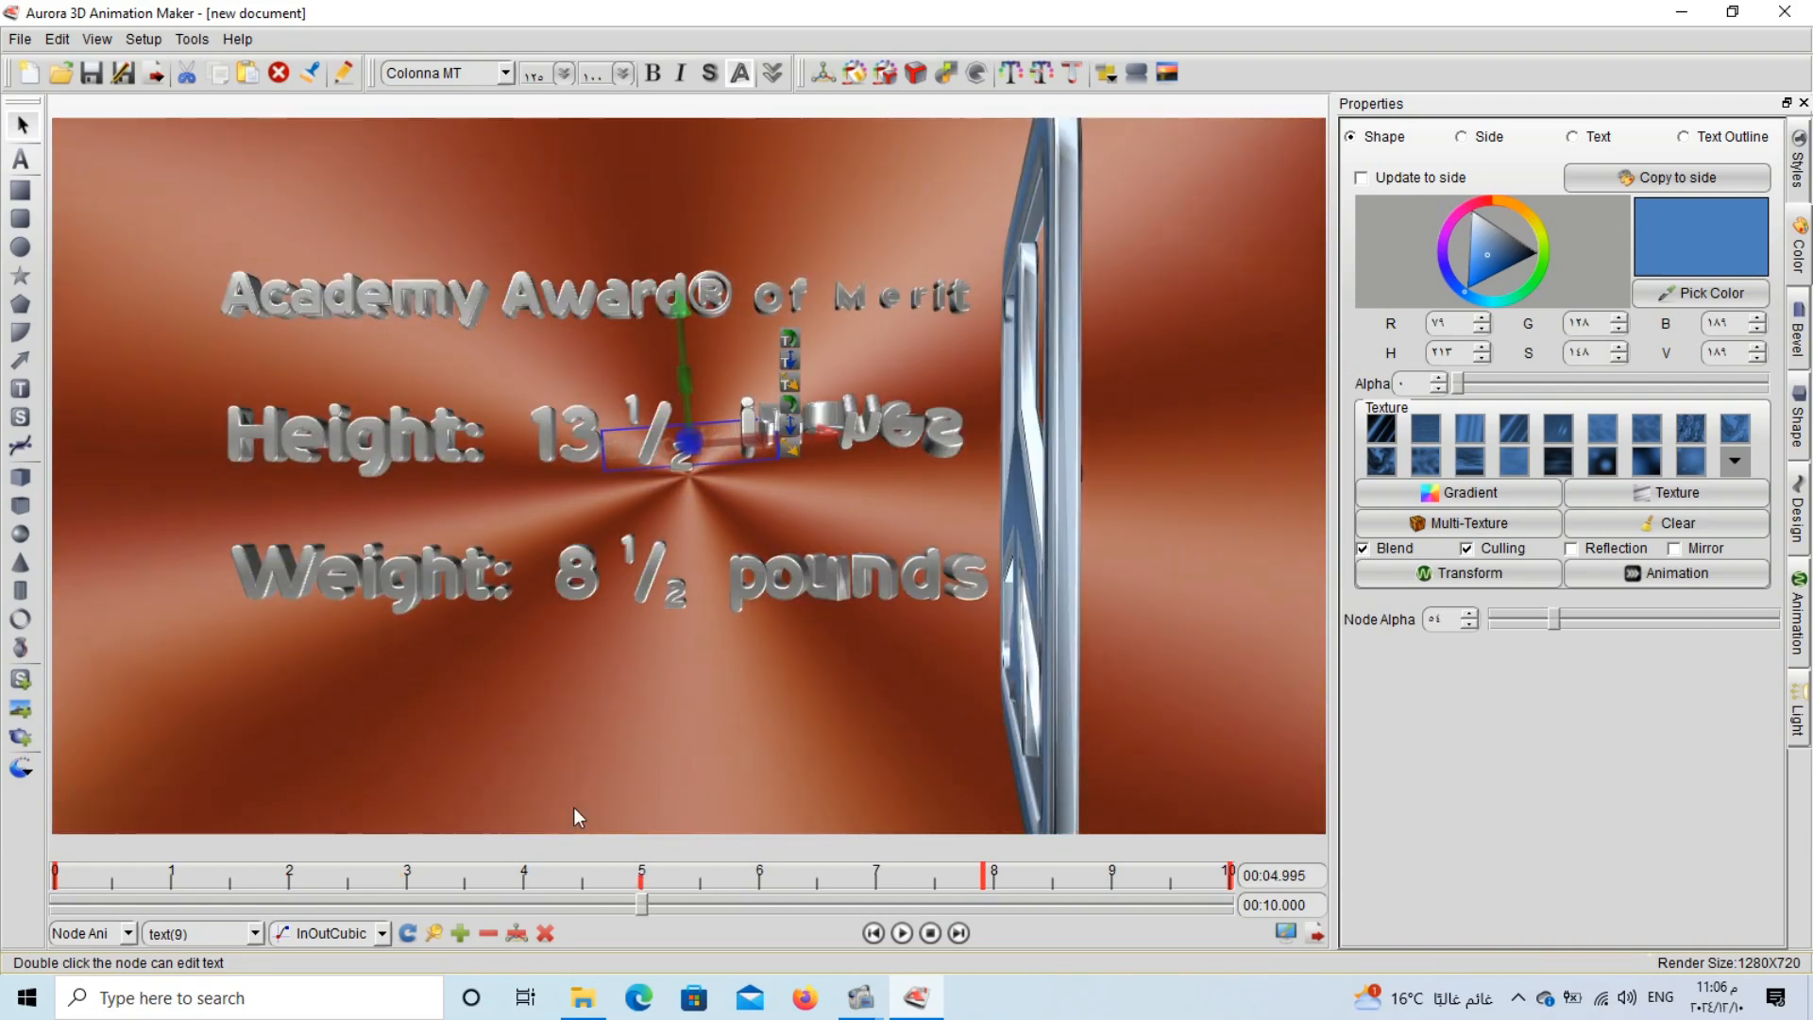
double_click(456, 302)
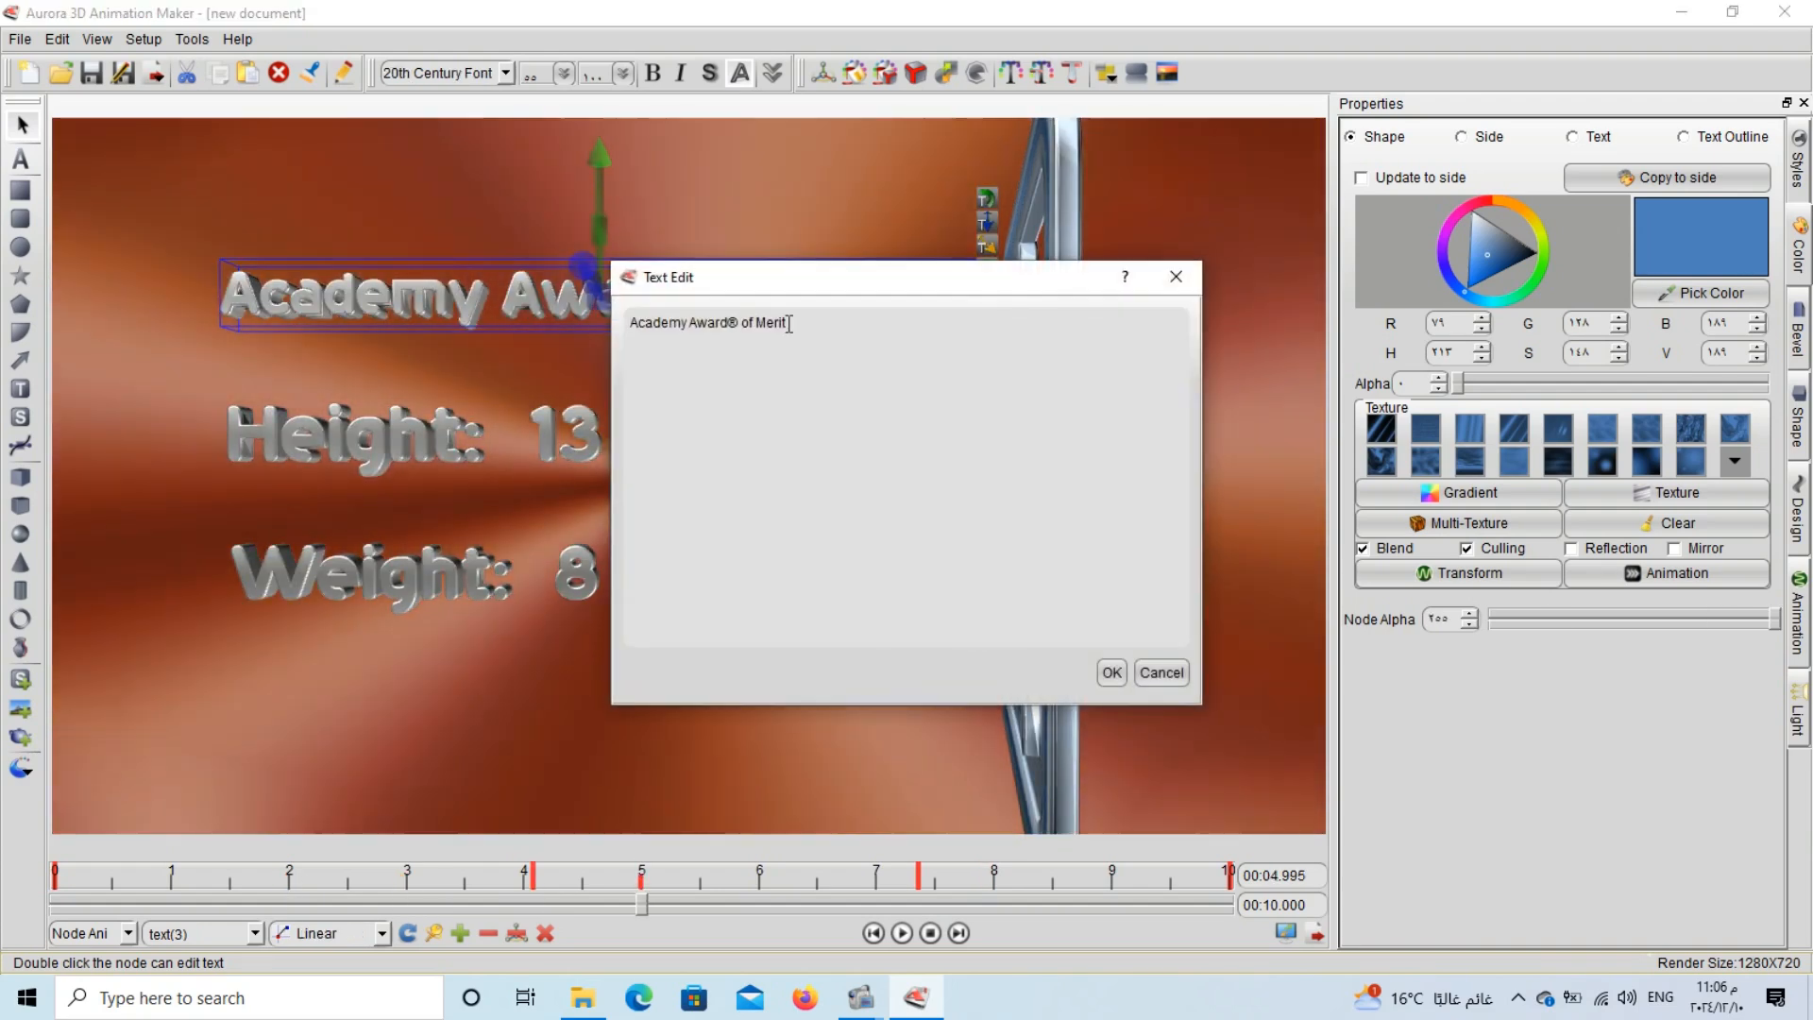
drag(789, 323, 567, 324)
text(l)
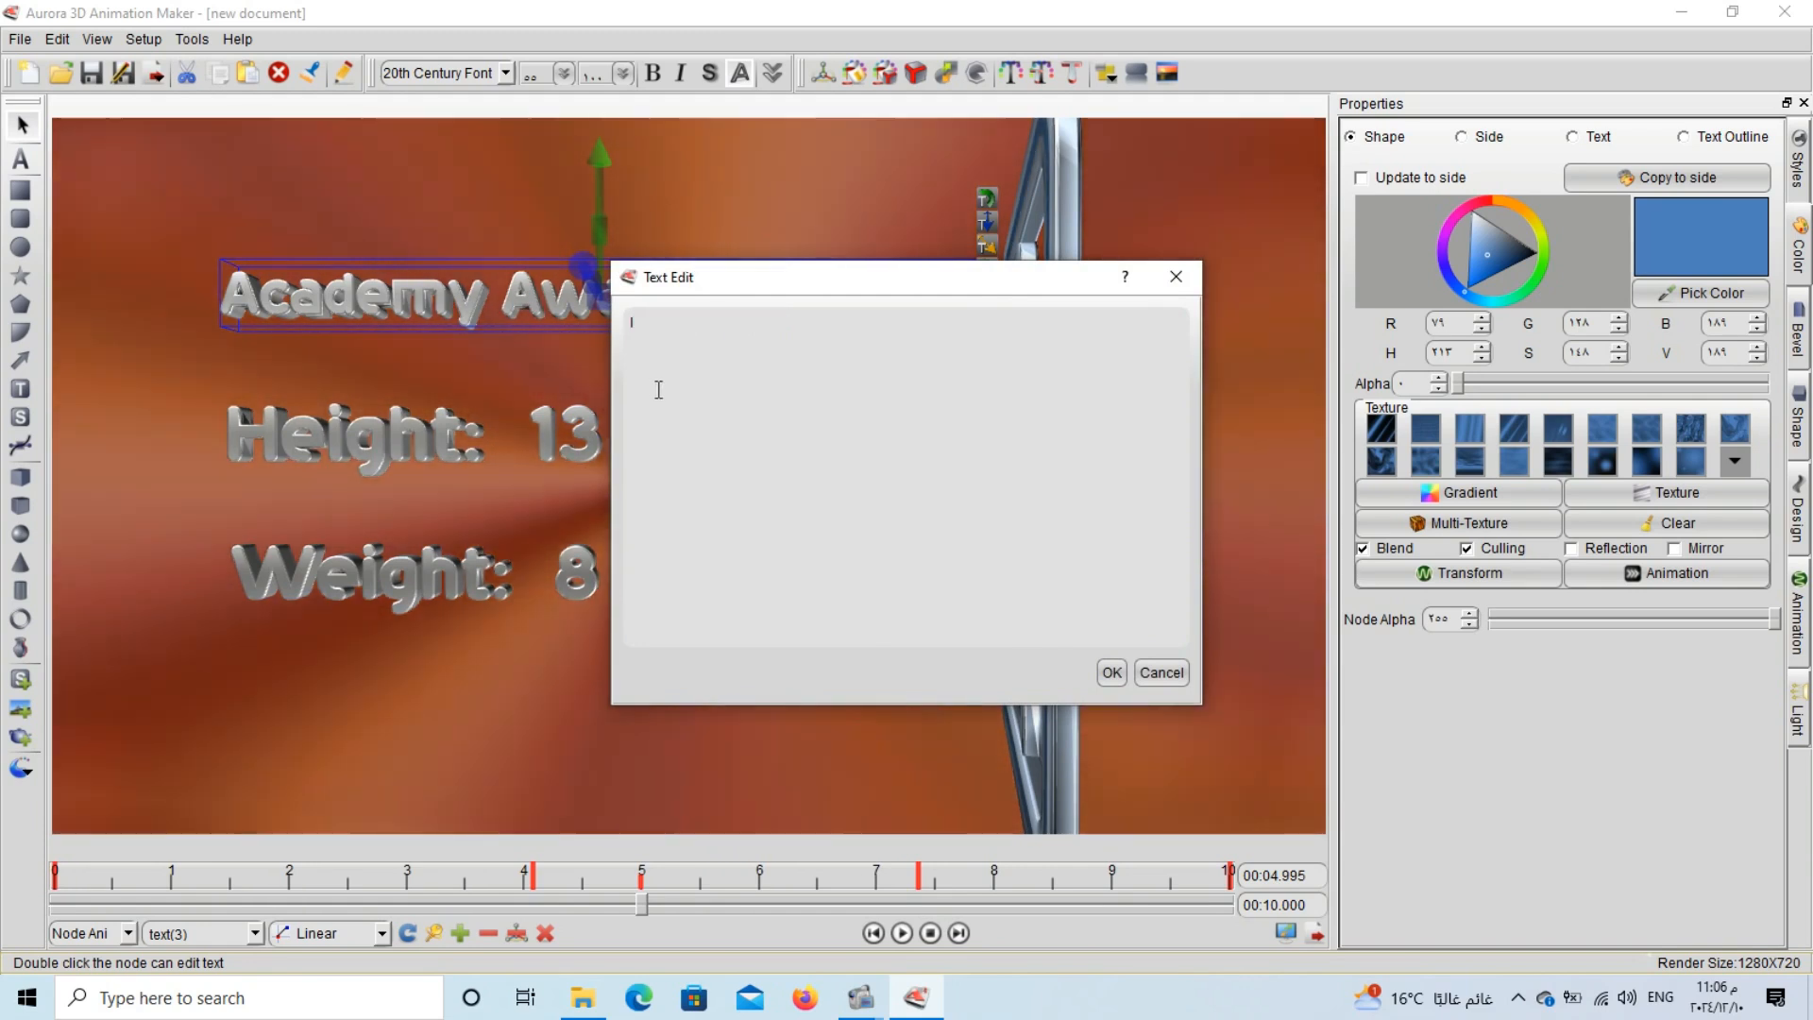
text(esson )
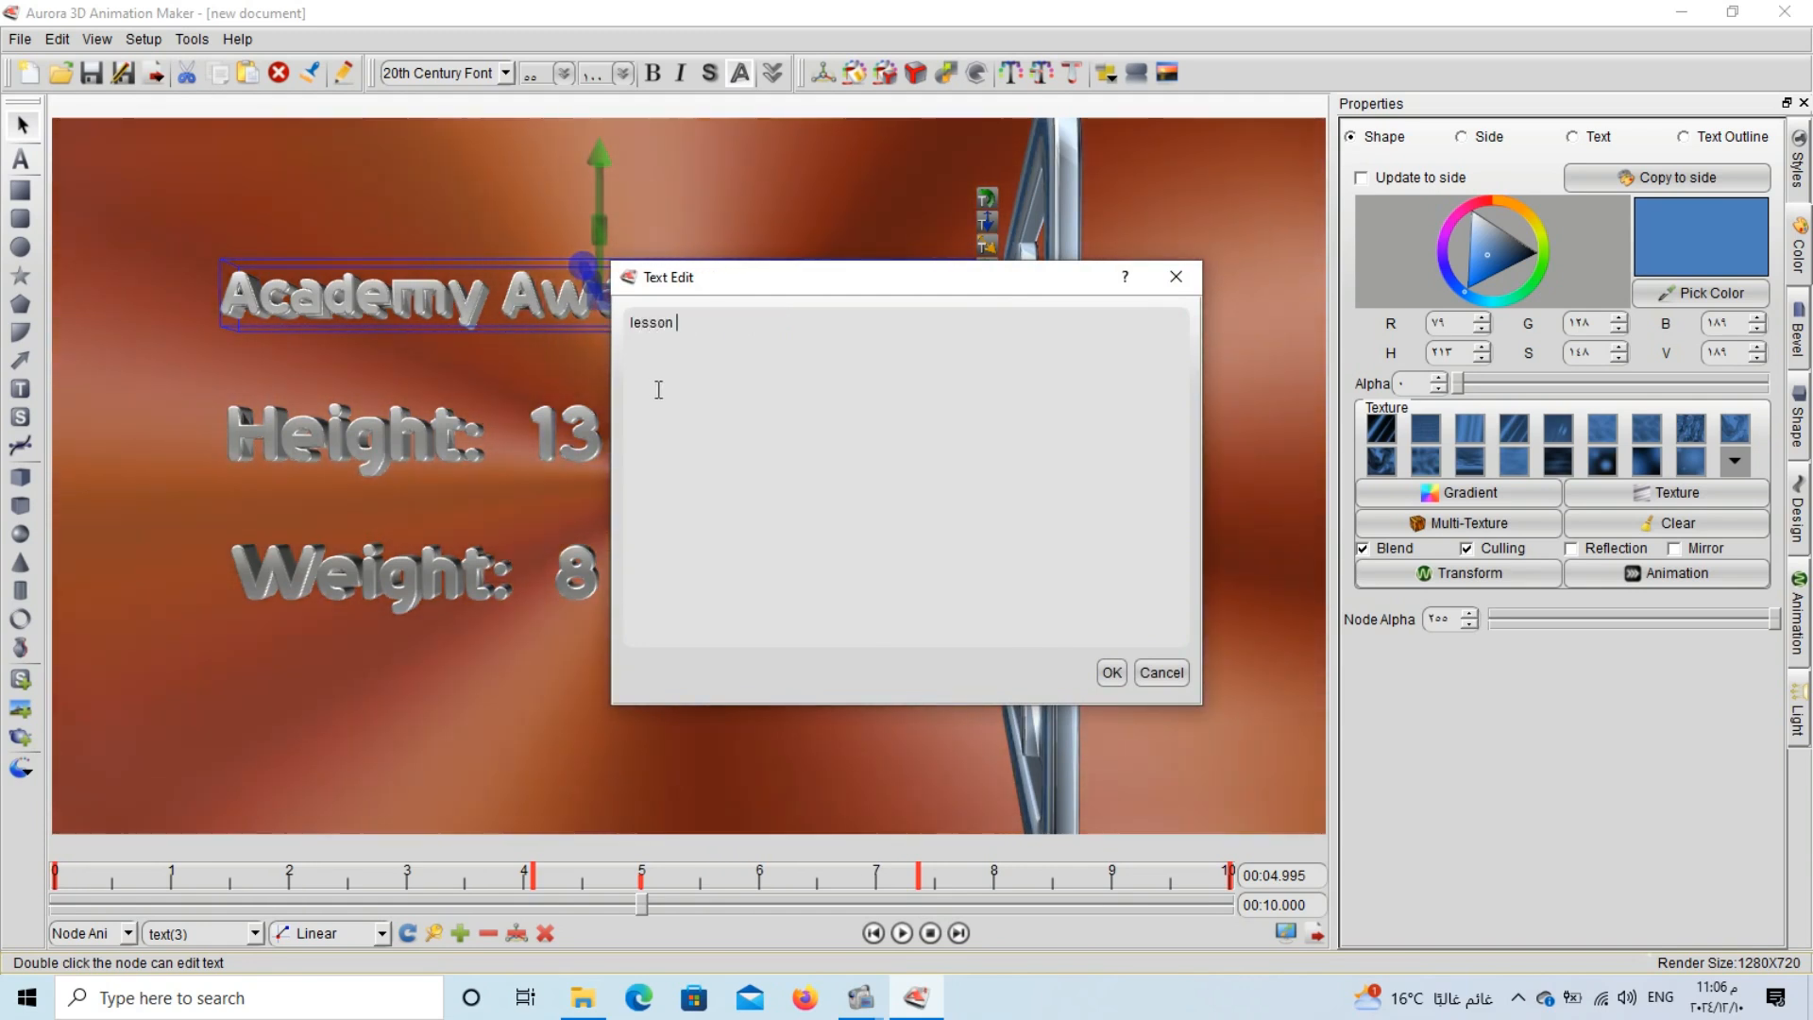
text(11)
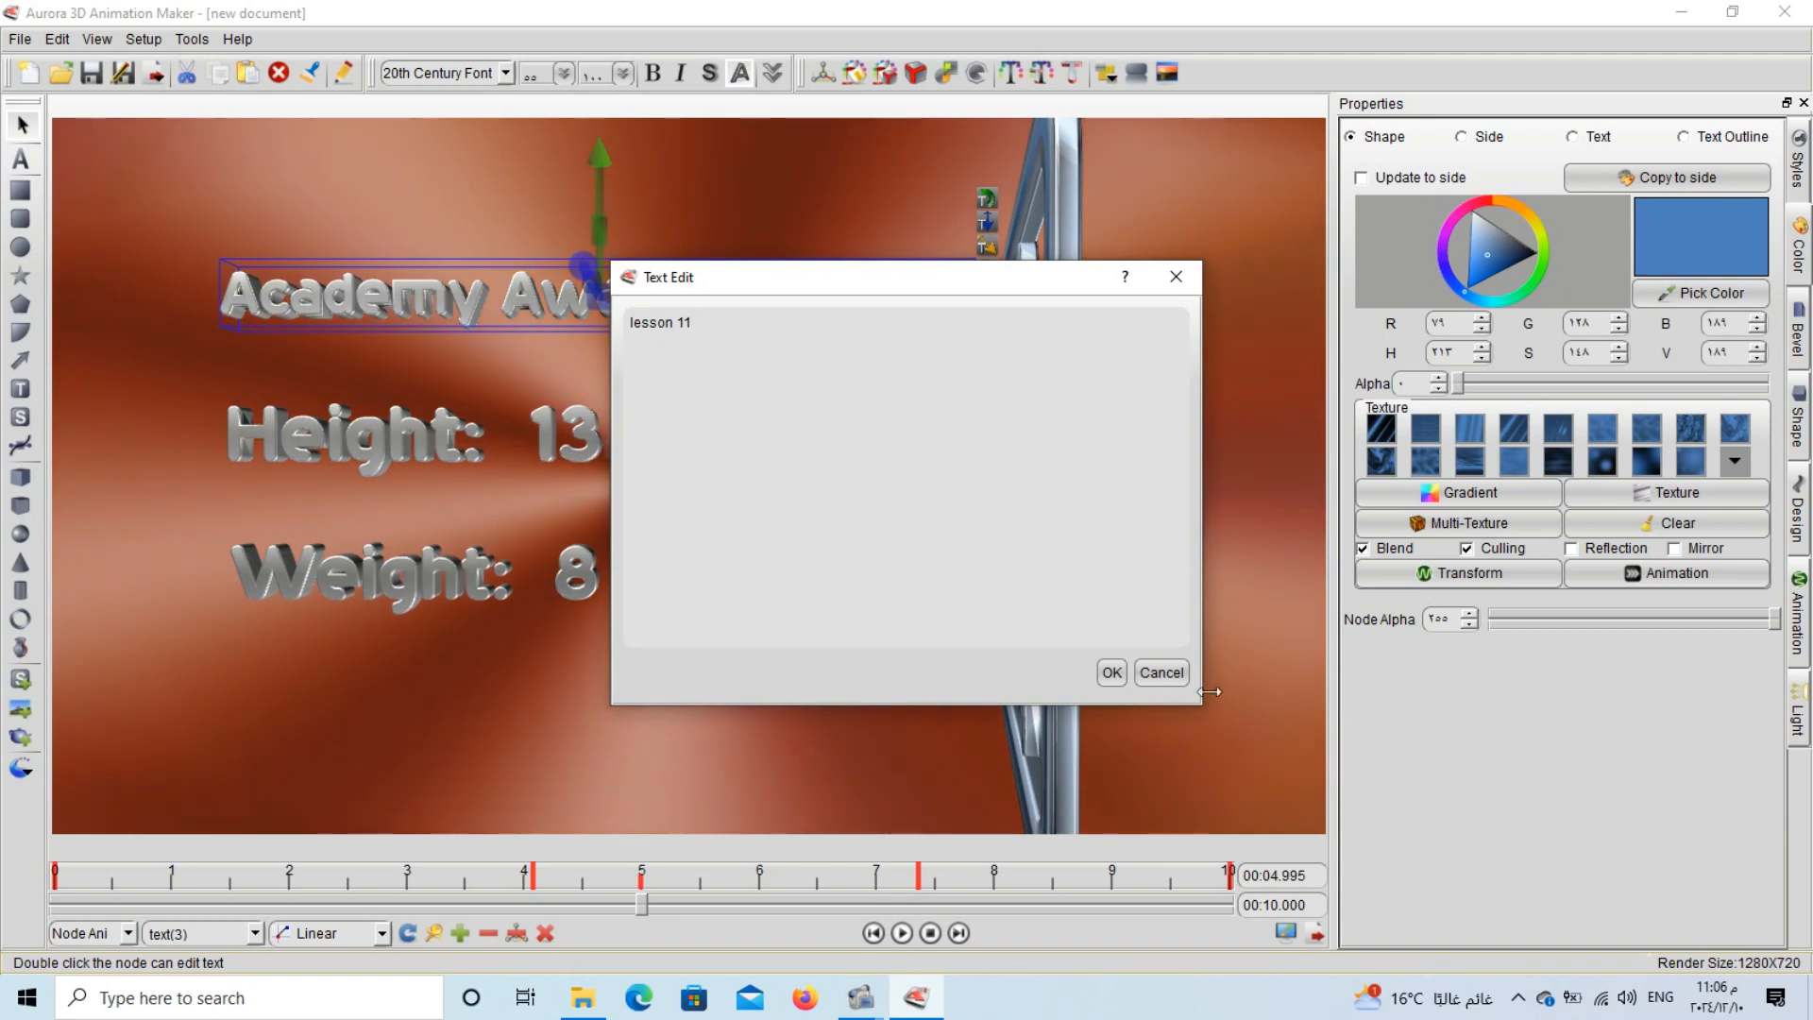
click(1113, 673)
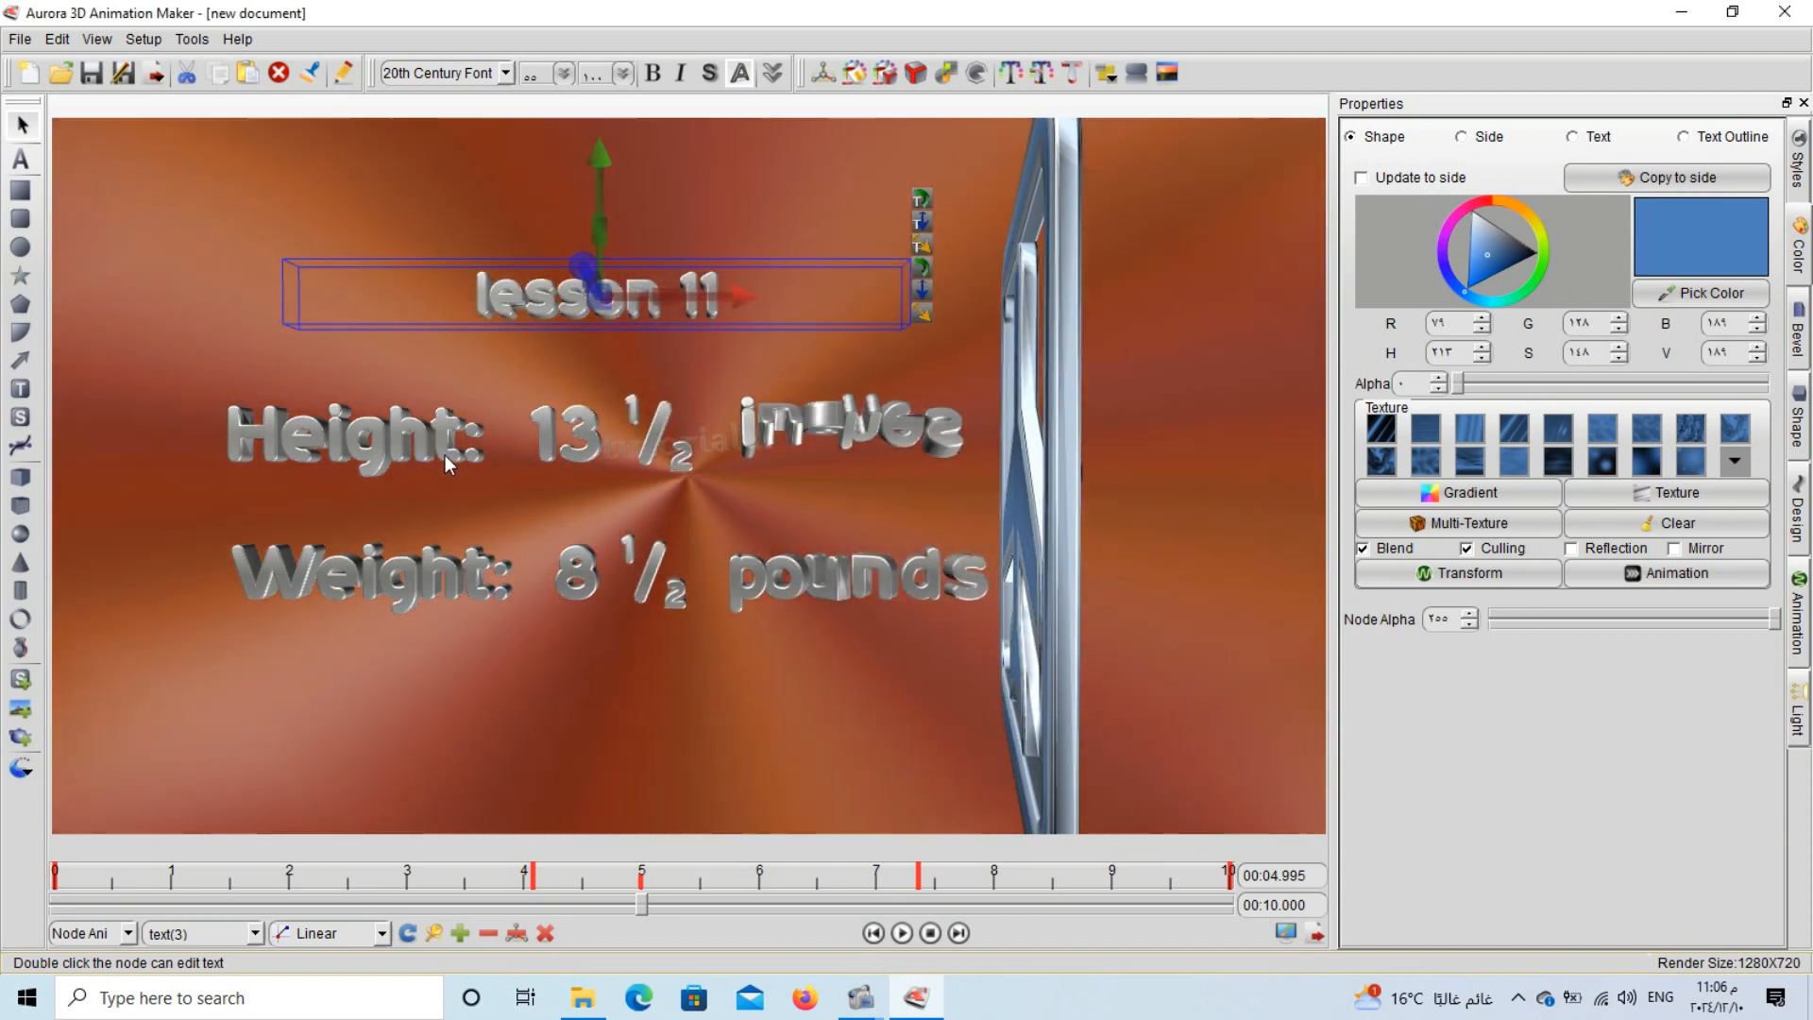
Set the font of the "lesson 11" text to Sammie.
click(506, 73)
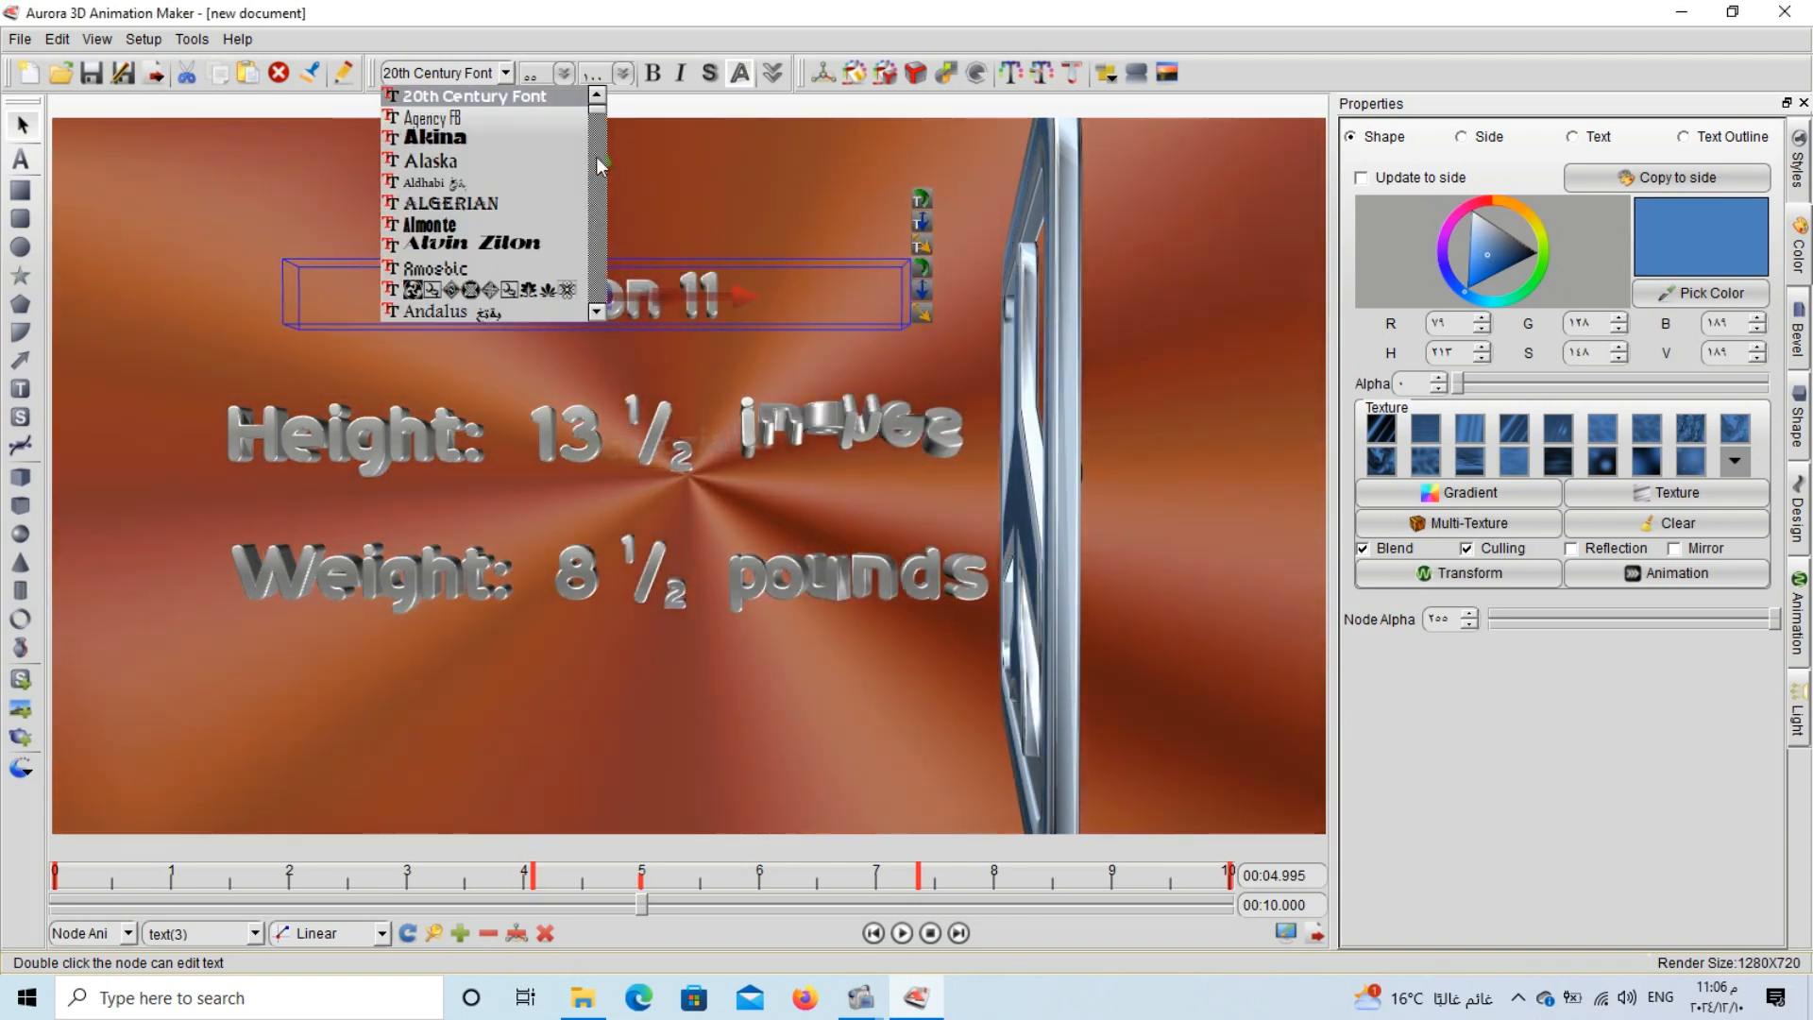
click(597, 247)
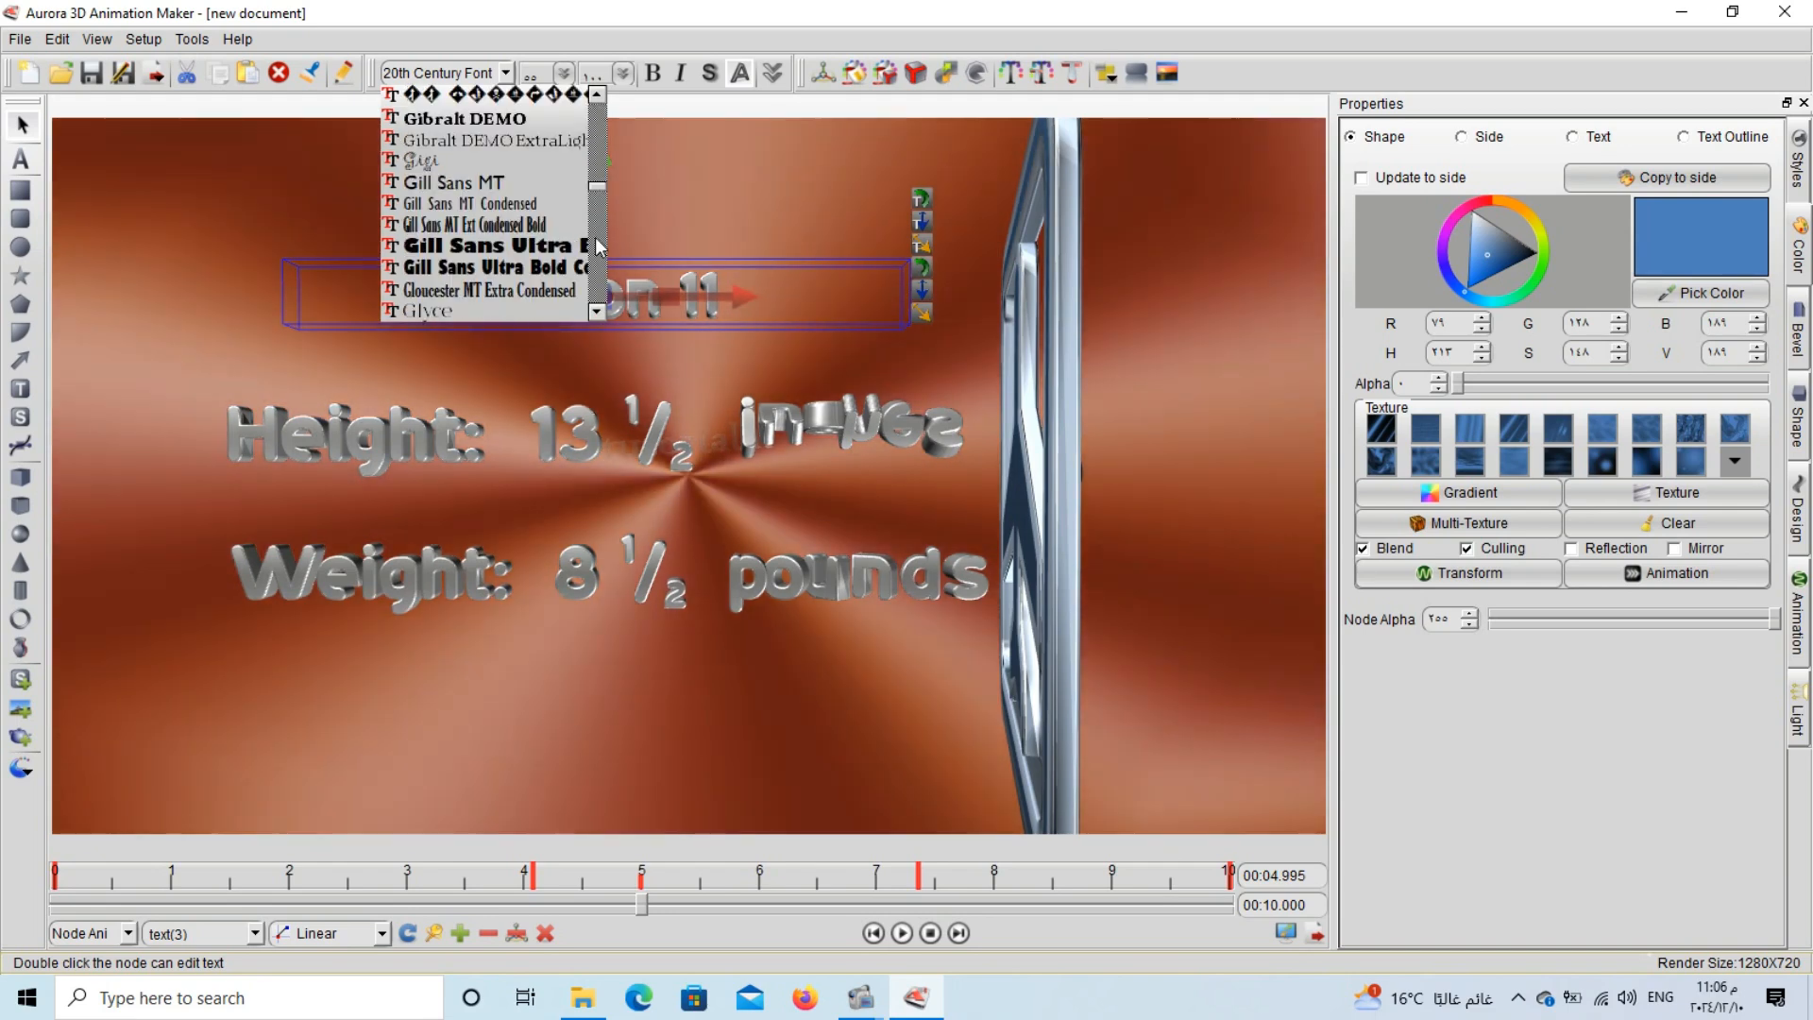
scroll(505, 214, down, 3)
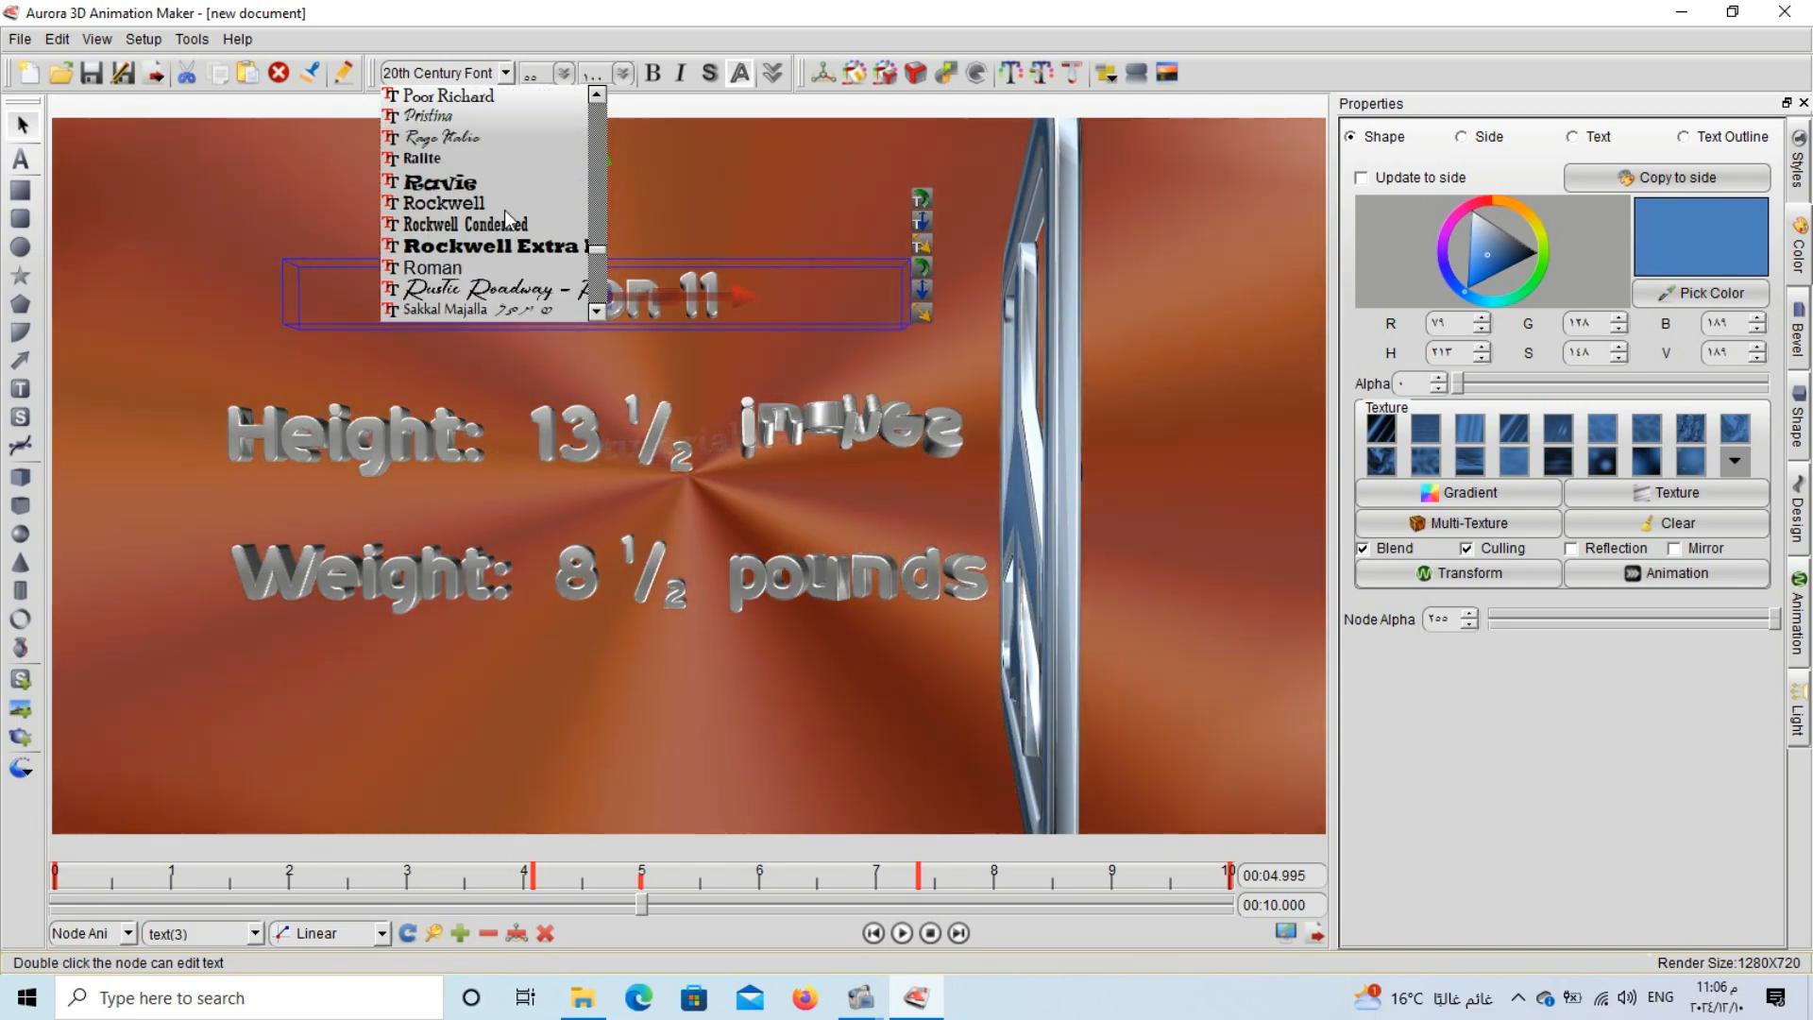
scroll(467, 203, down, 3)
click(457, 188)
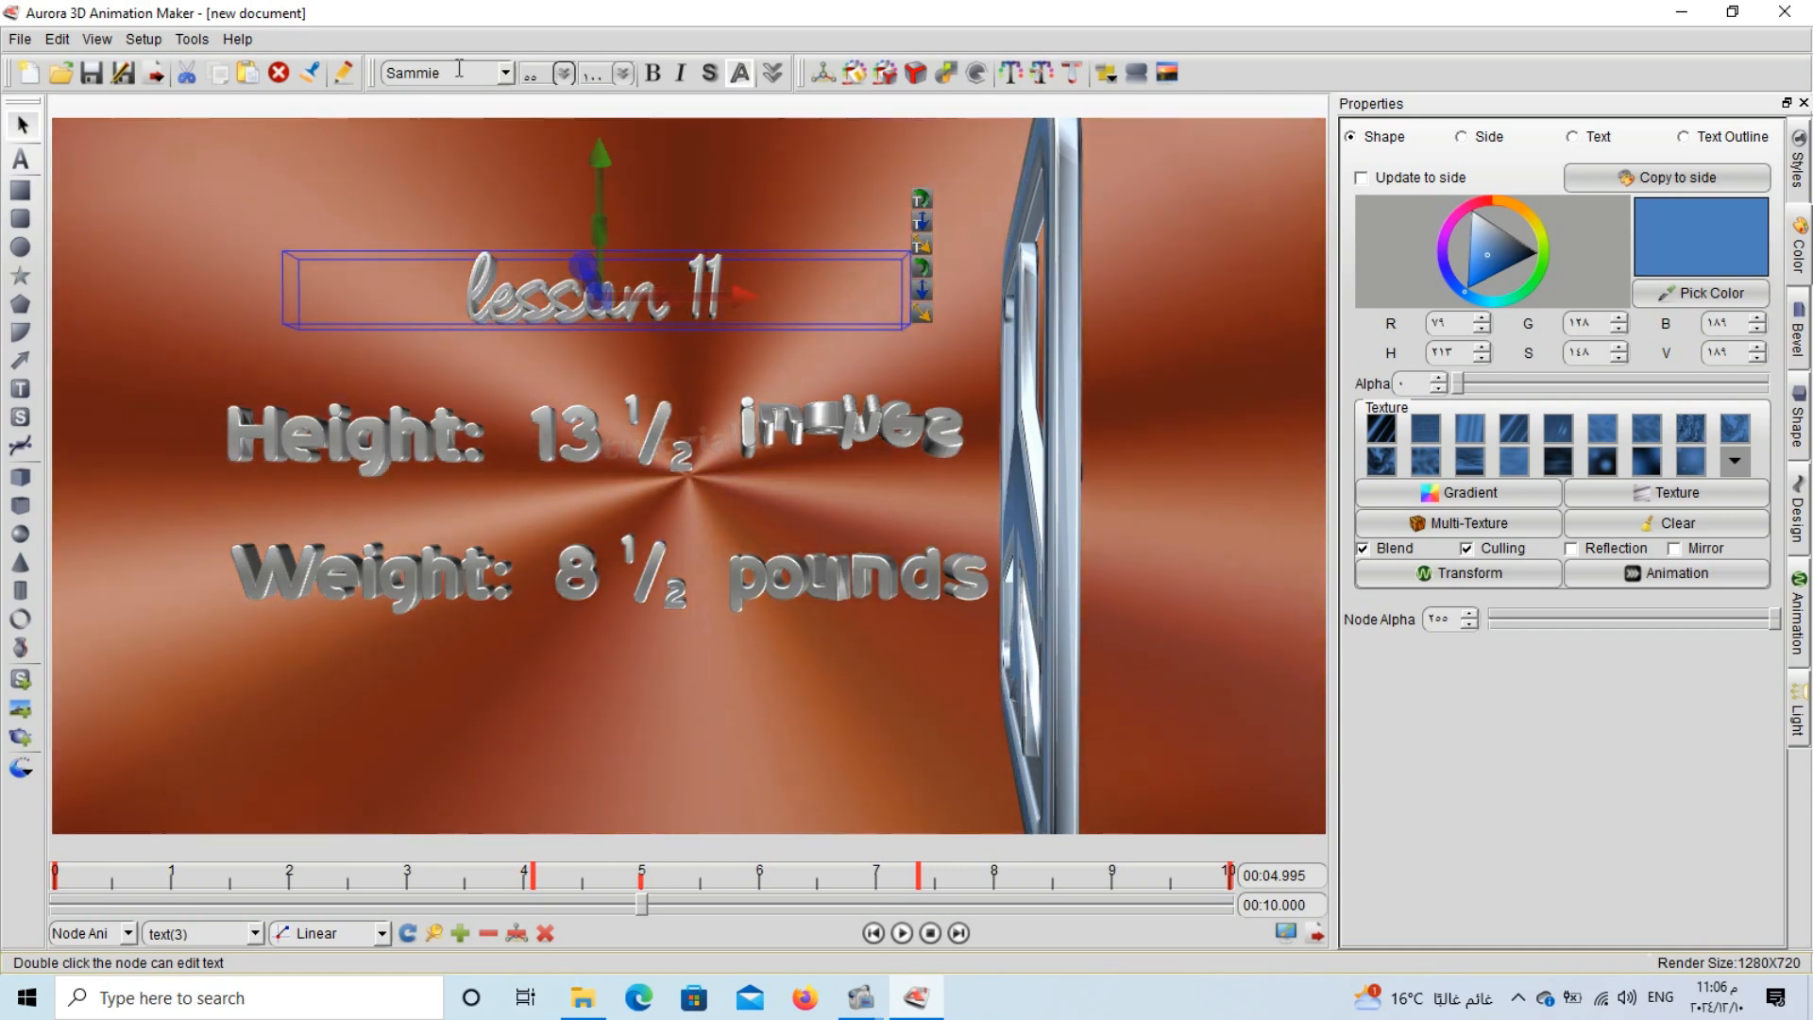
Make the "lesson 11" text bold and give it the script font whose name ends in "ay - Personal use".
click(654, 71)
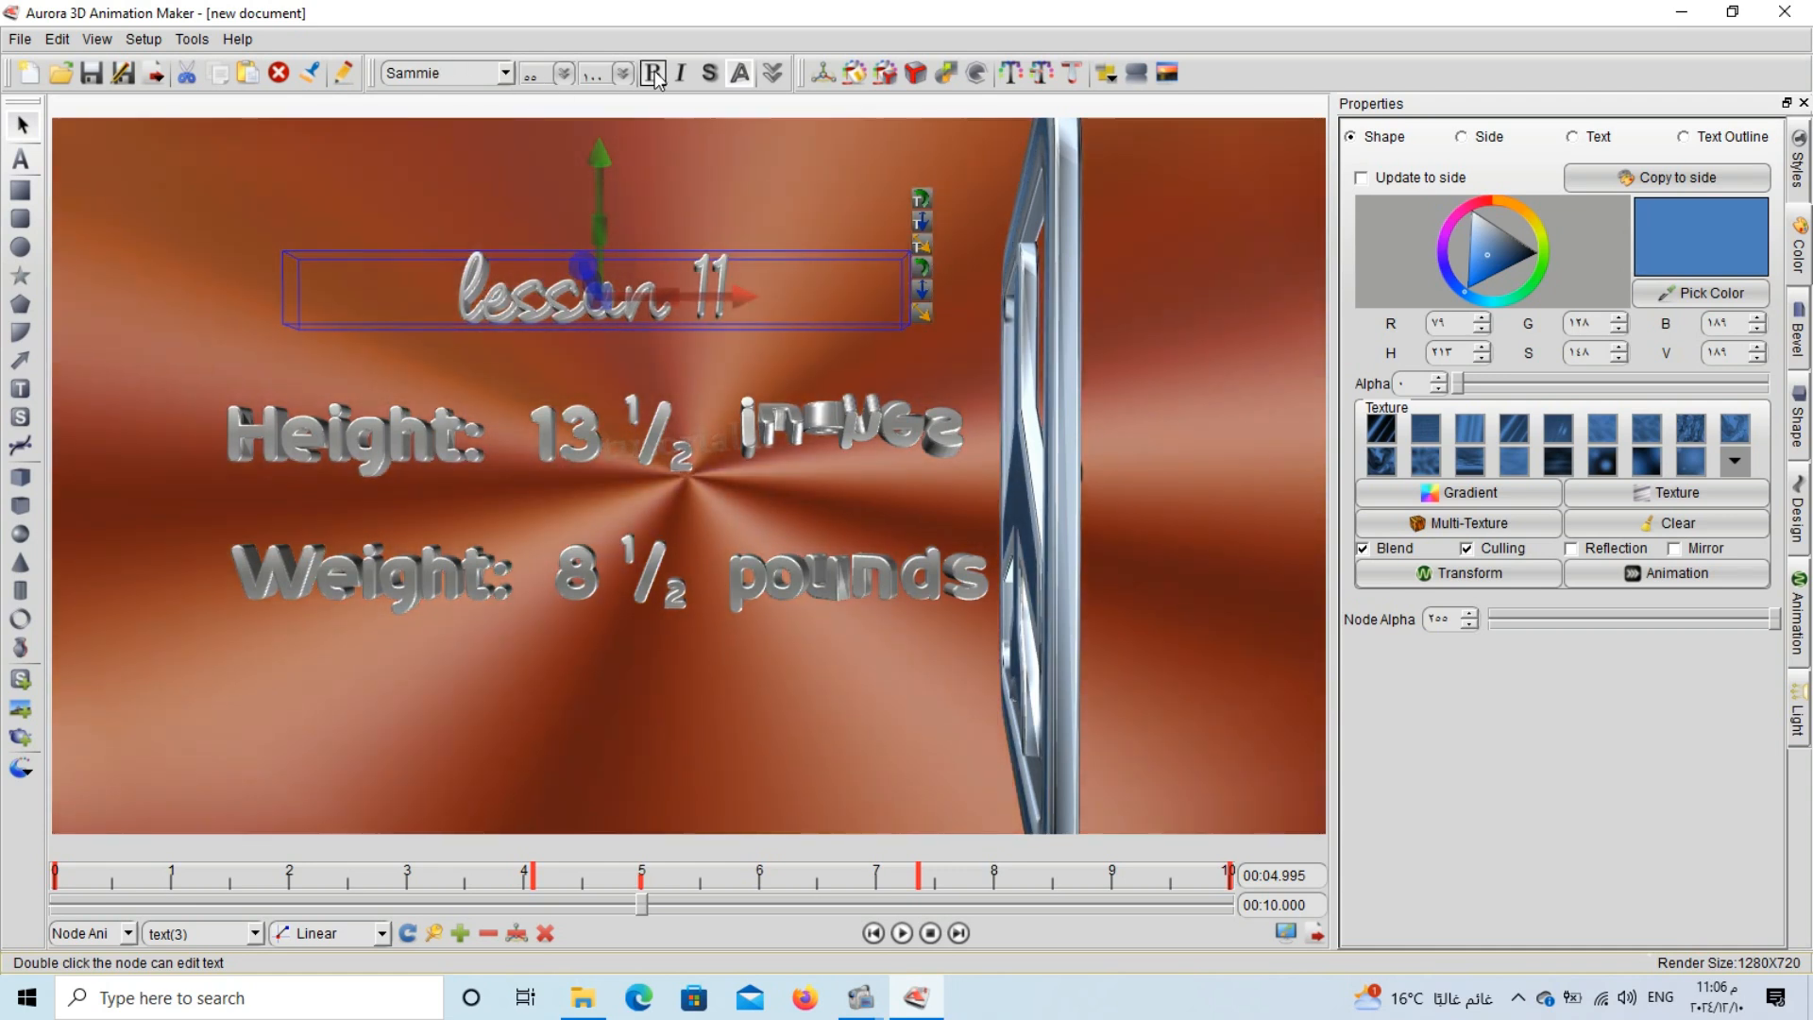
click(496, 71)
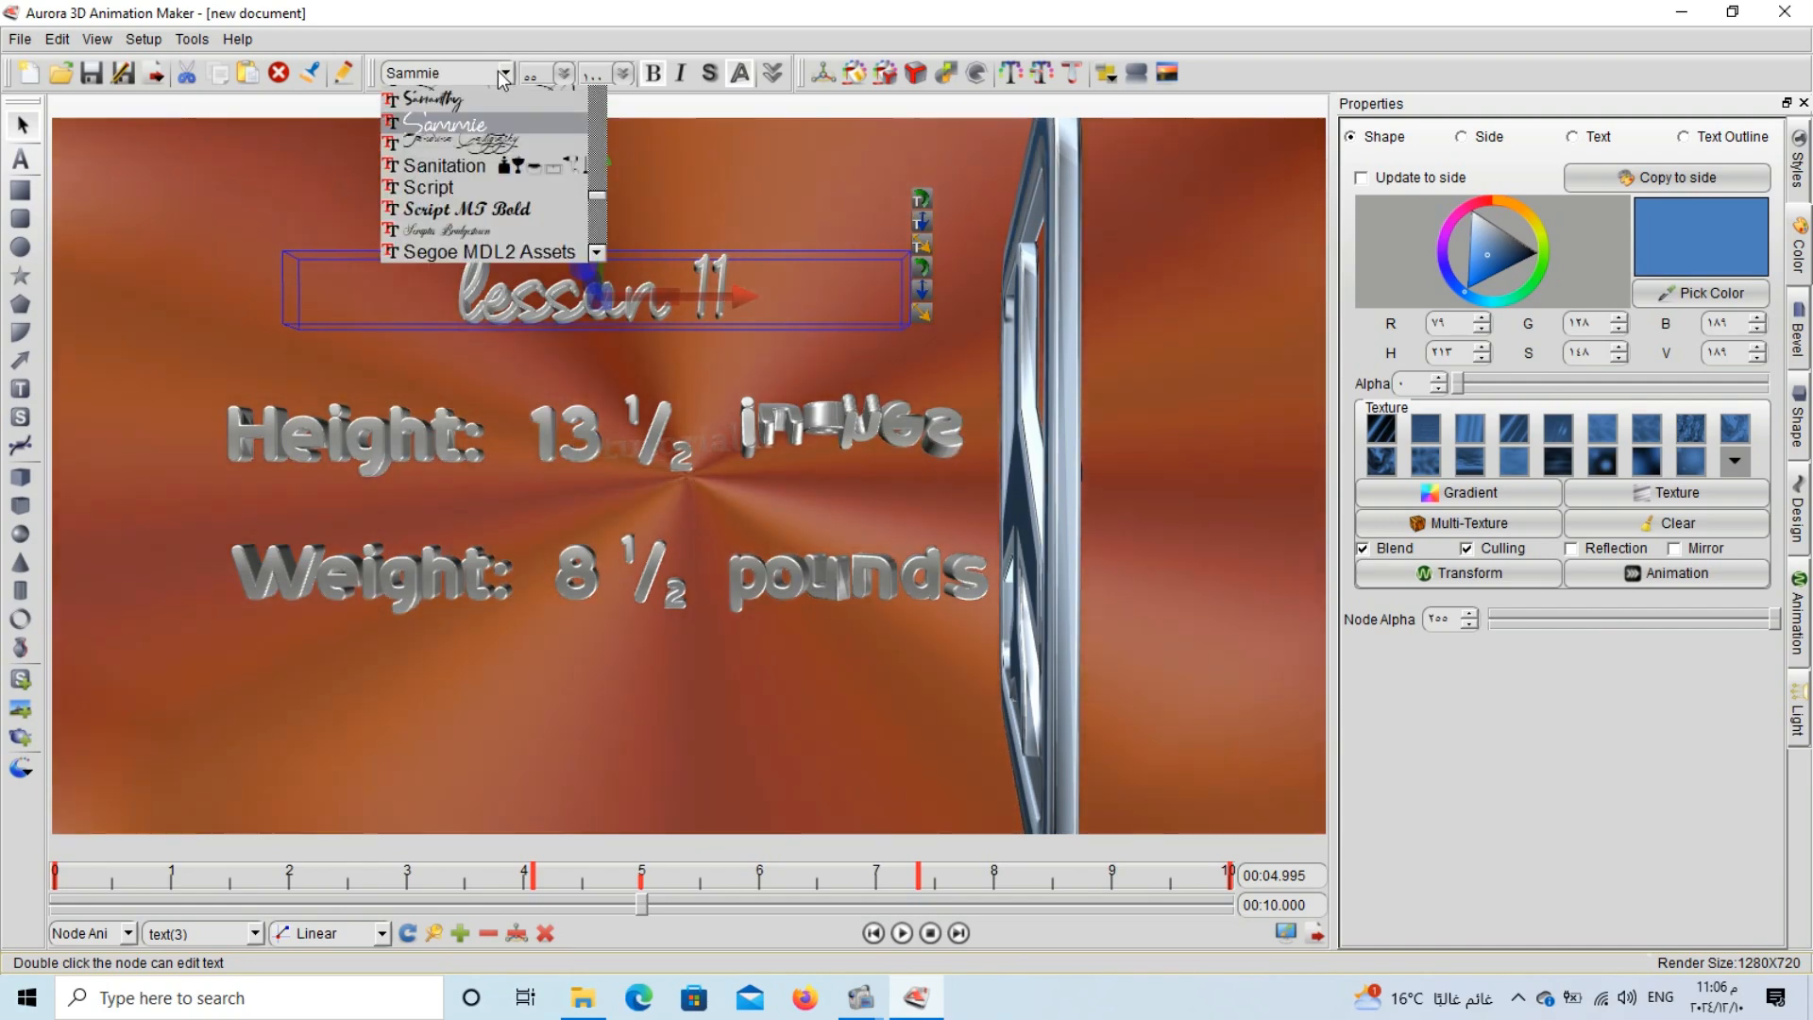
scroll(491, 195, down, 10)
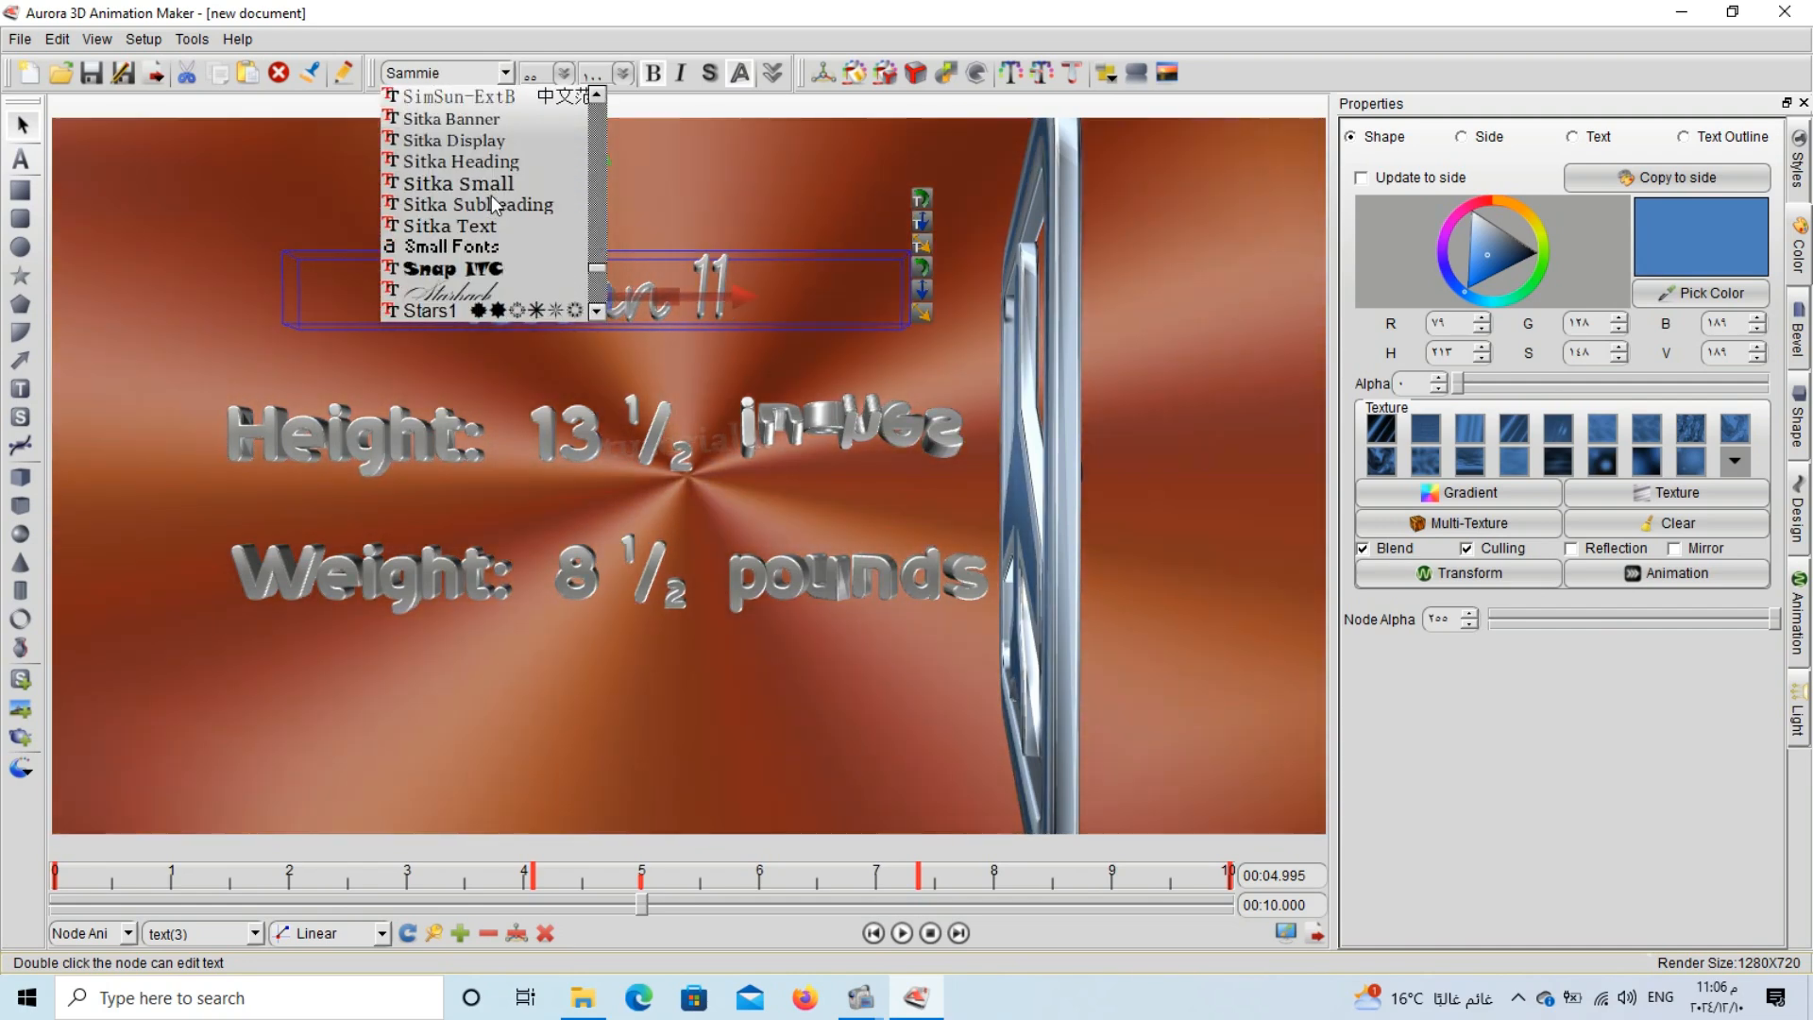
click(446, 136)
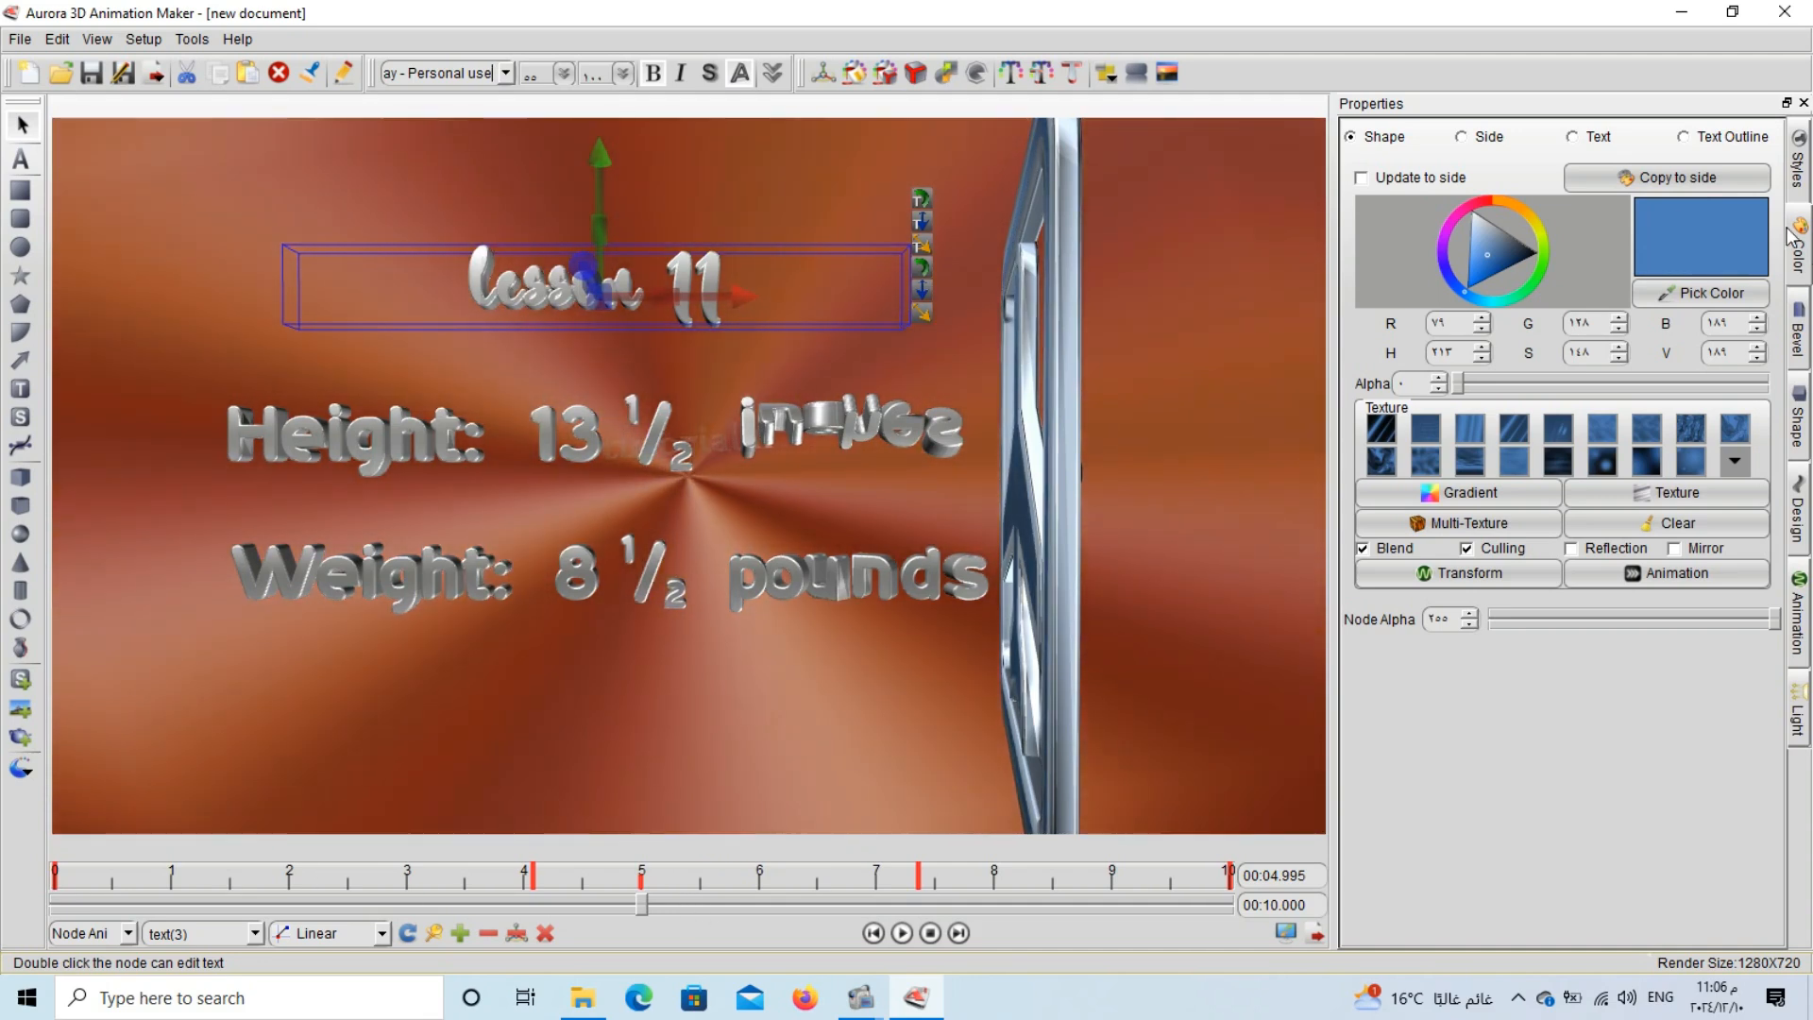
Recolor the "lesson 11" text with bright orange for Shape, darker orange for Text and light orange for Text Outline.
click(1470, 238)
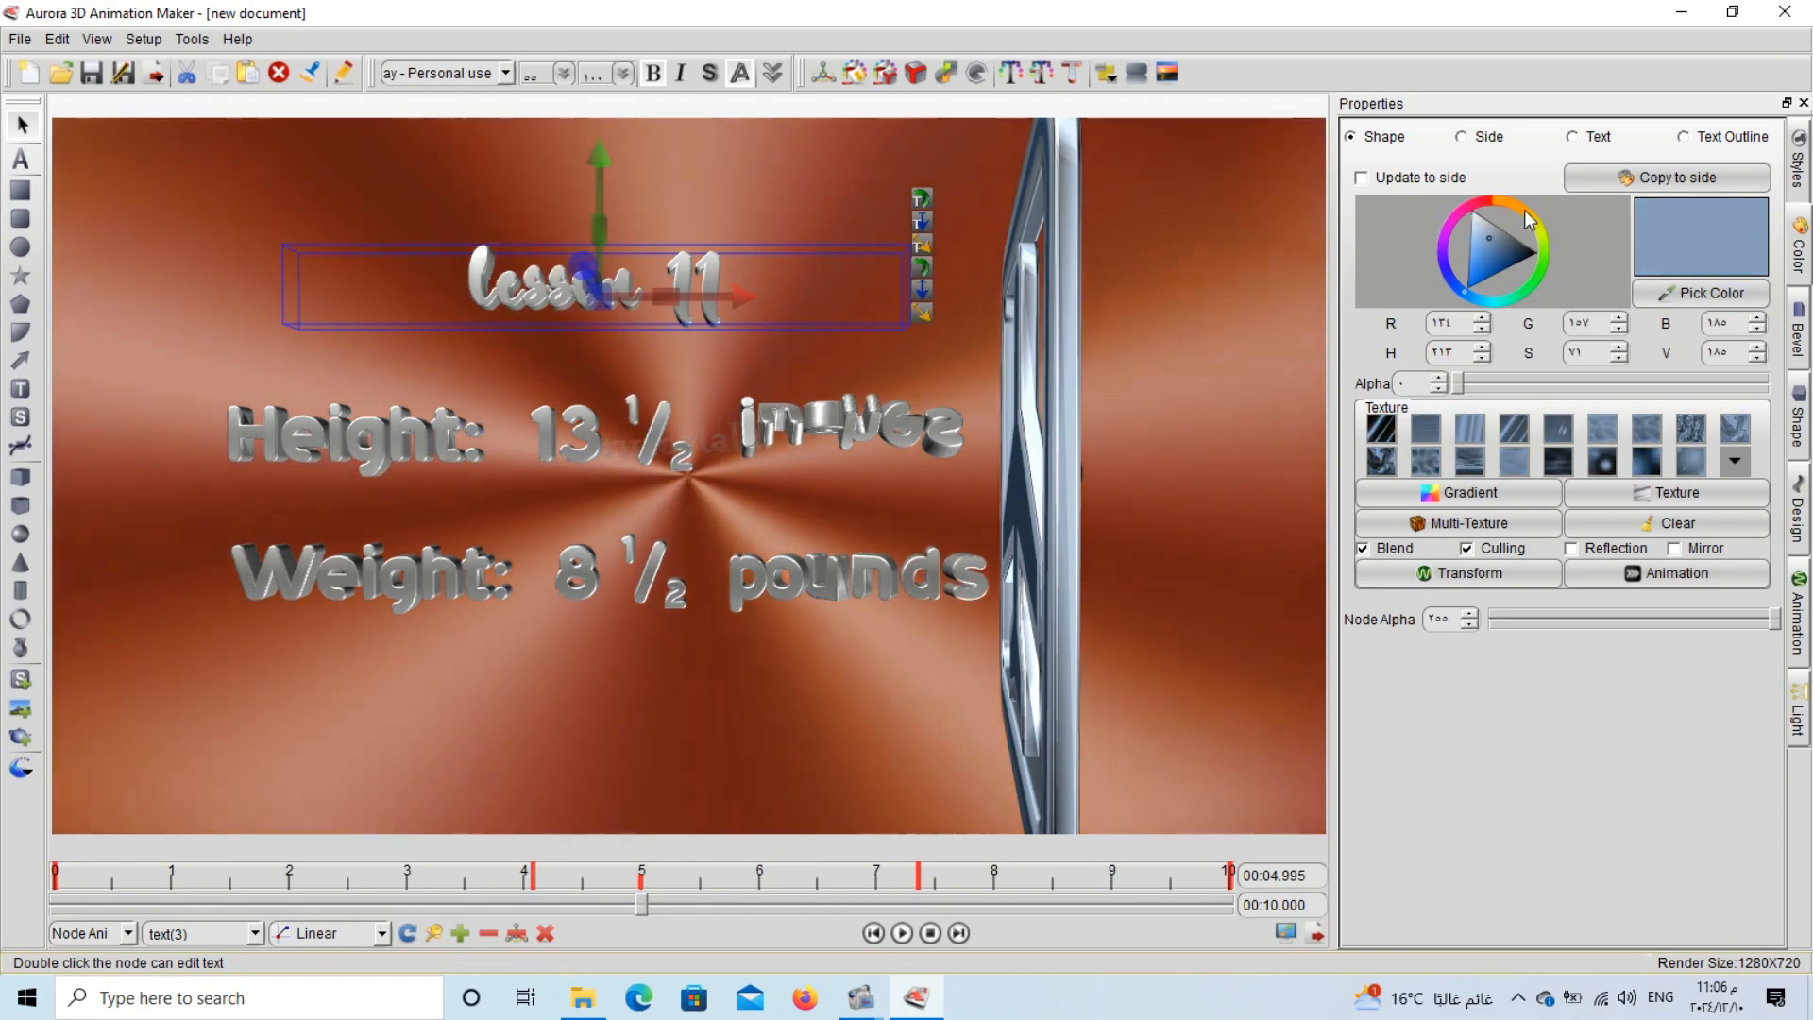
click(1530, 220)
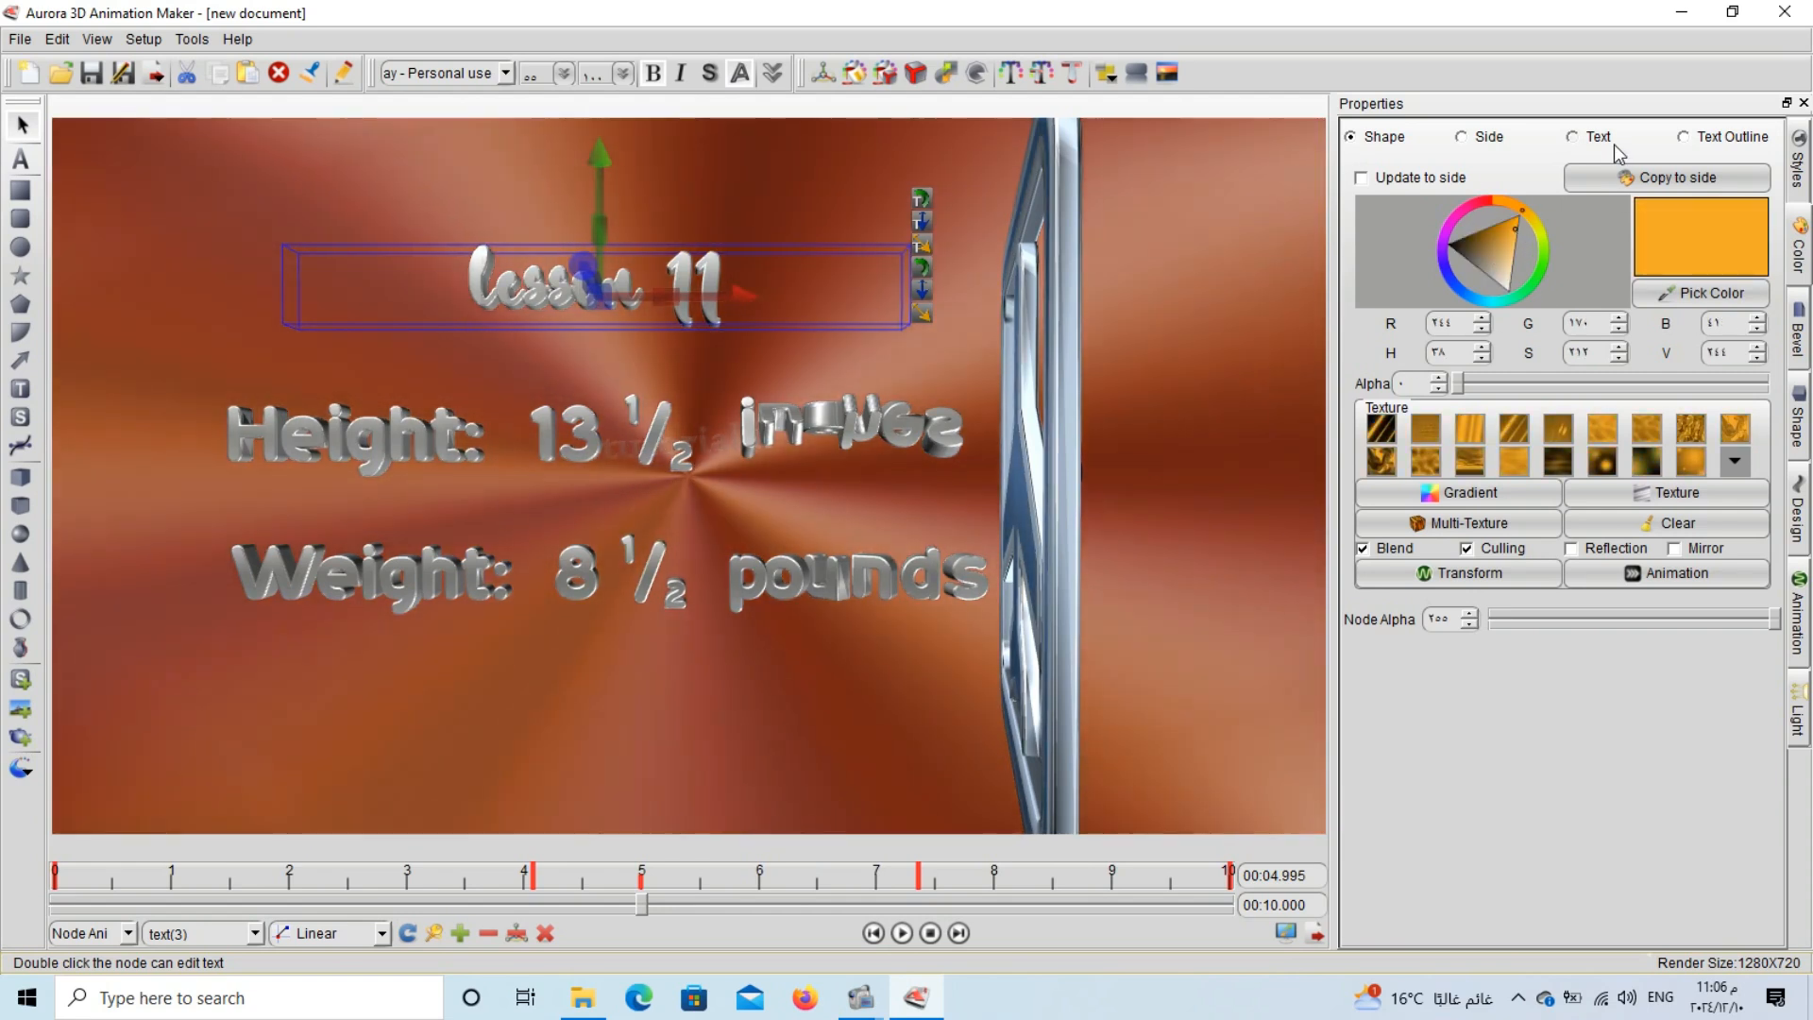
click(1597, 137)
click(1505, 242)
click(1683, 137)
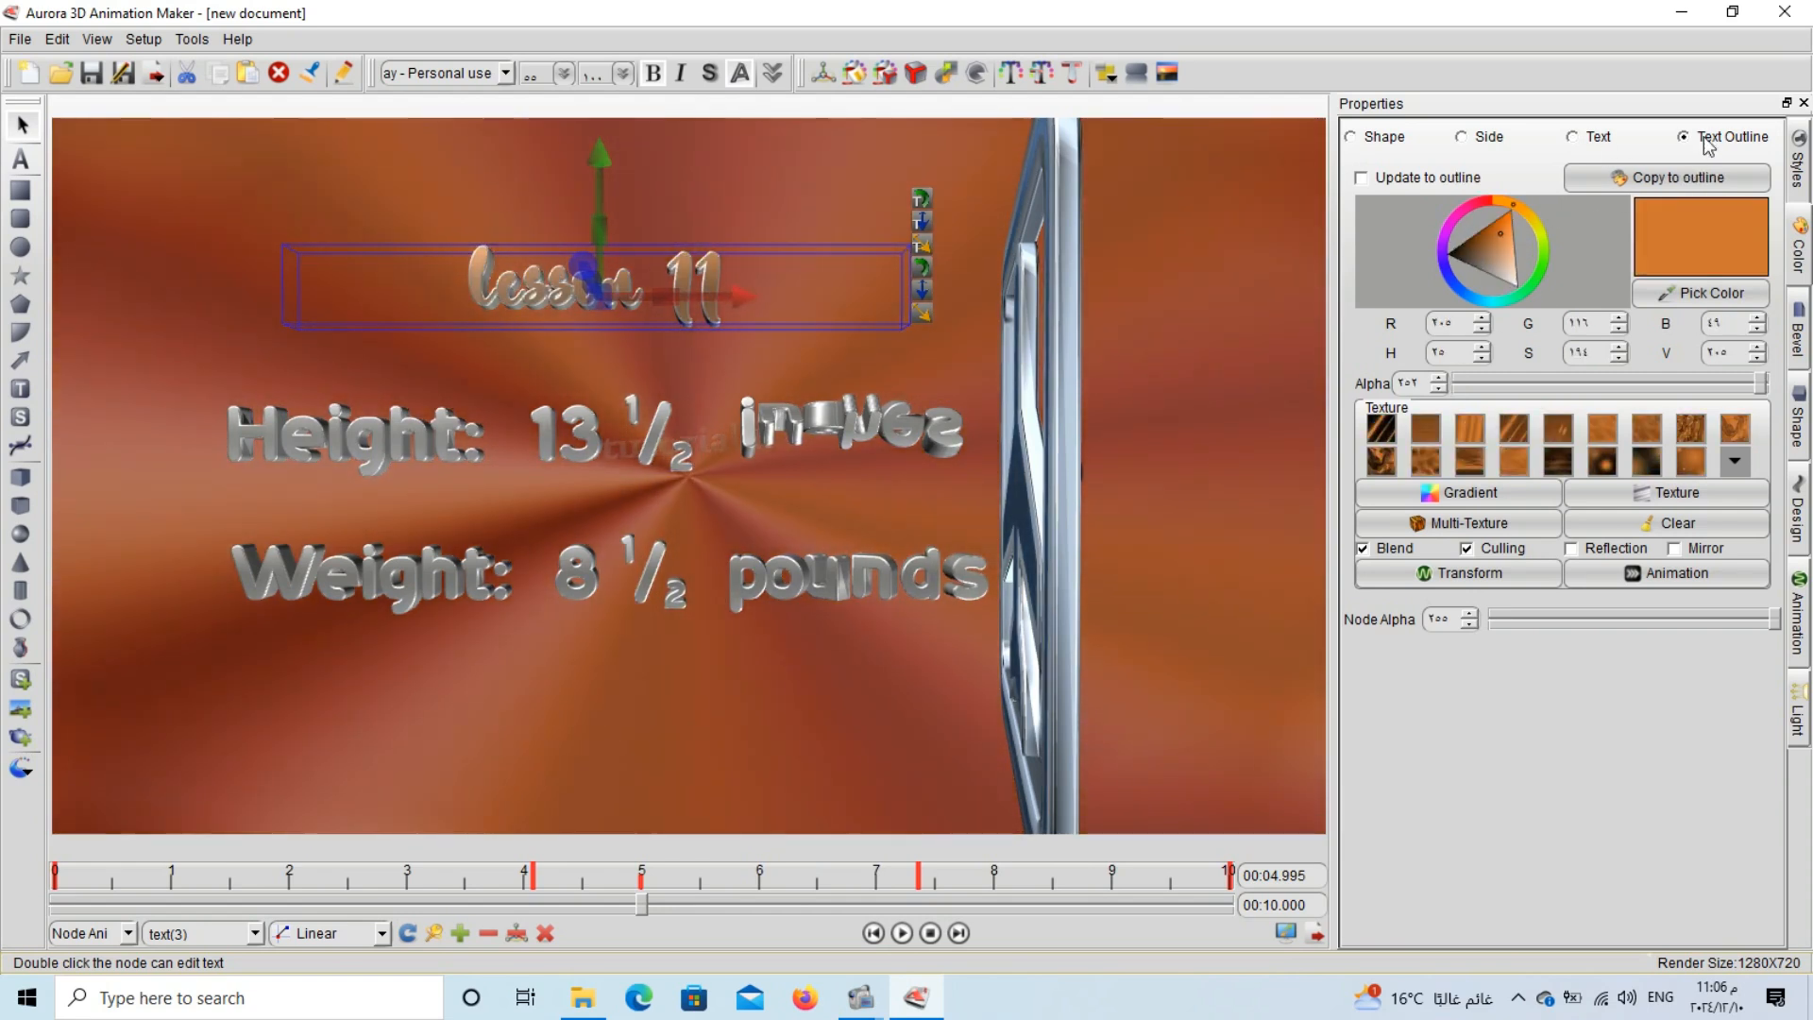
click(1507, 251)
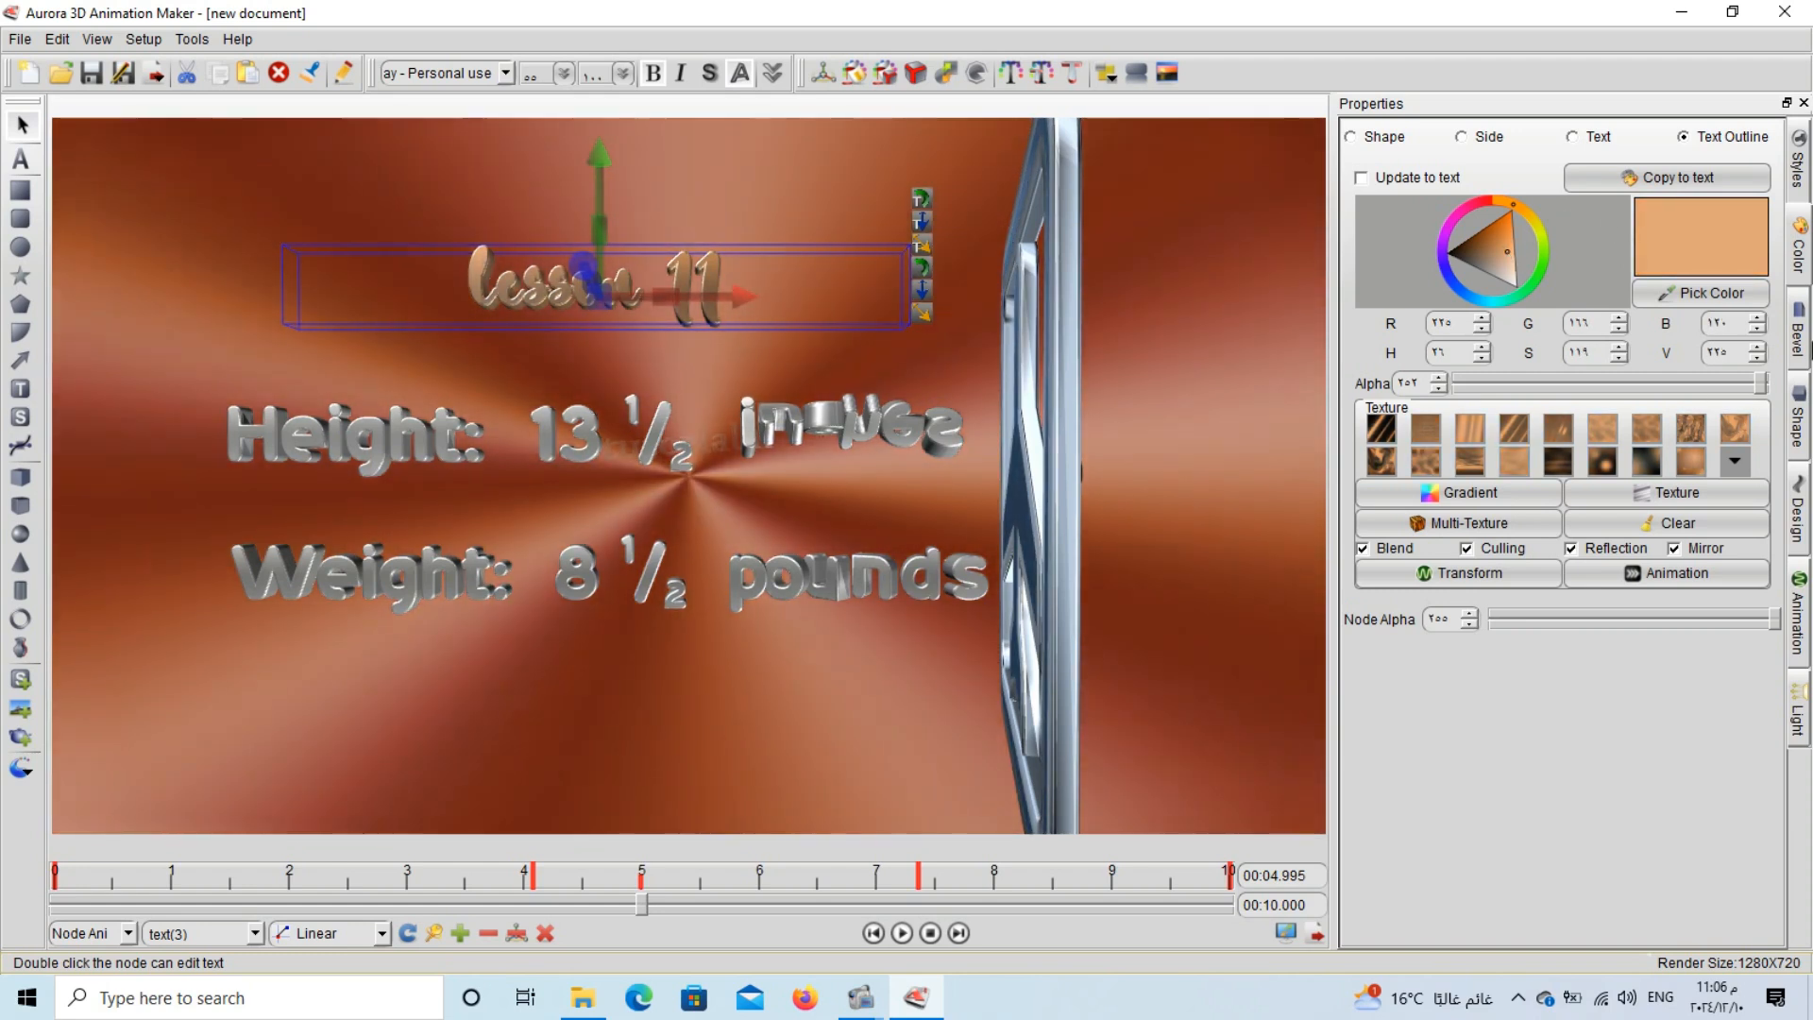
Apply the fourth bevel preset to both the Shape and Text bevels of "lesson 11".
click(1799, 326)
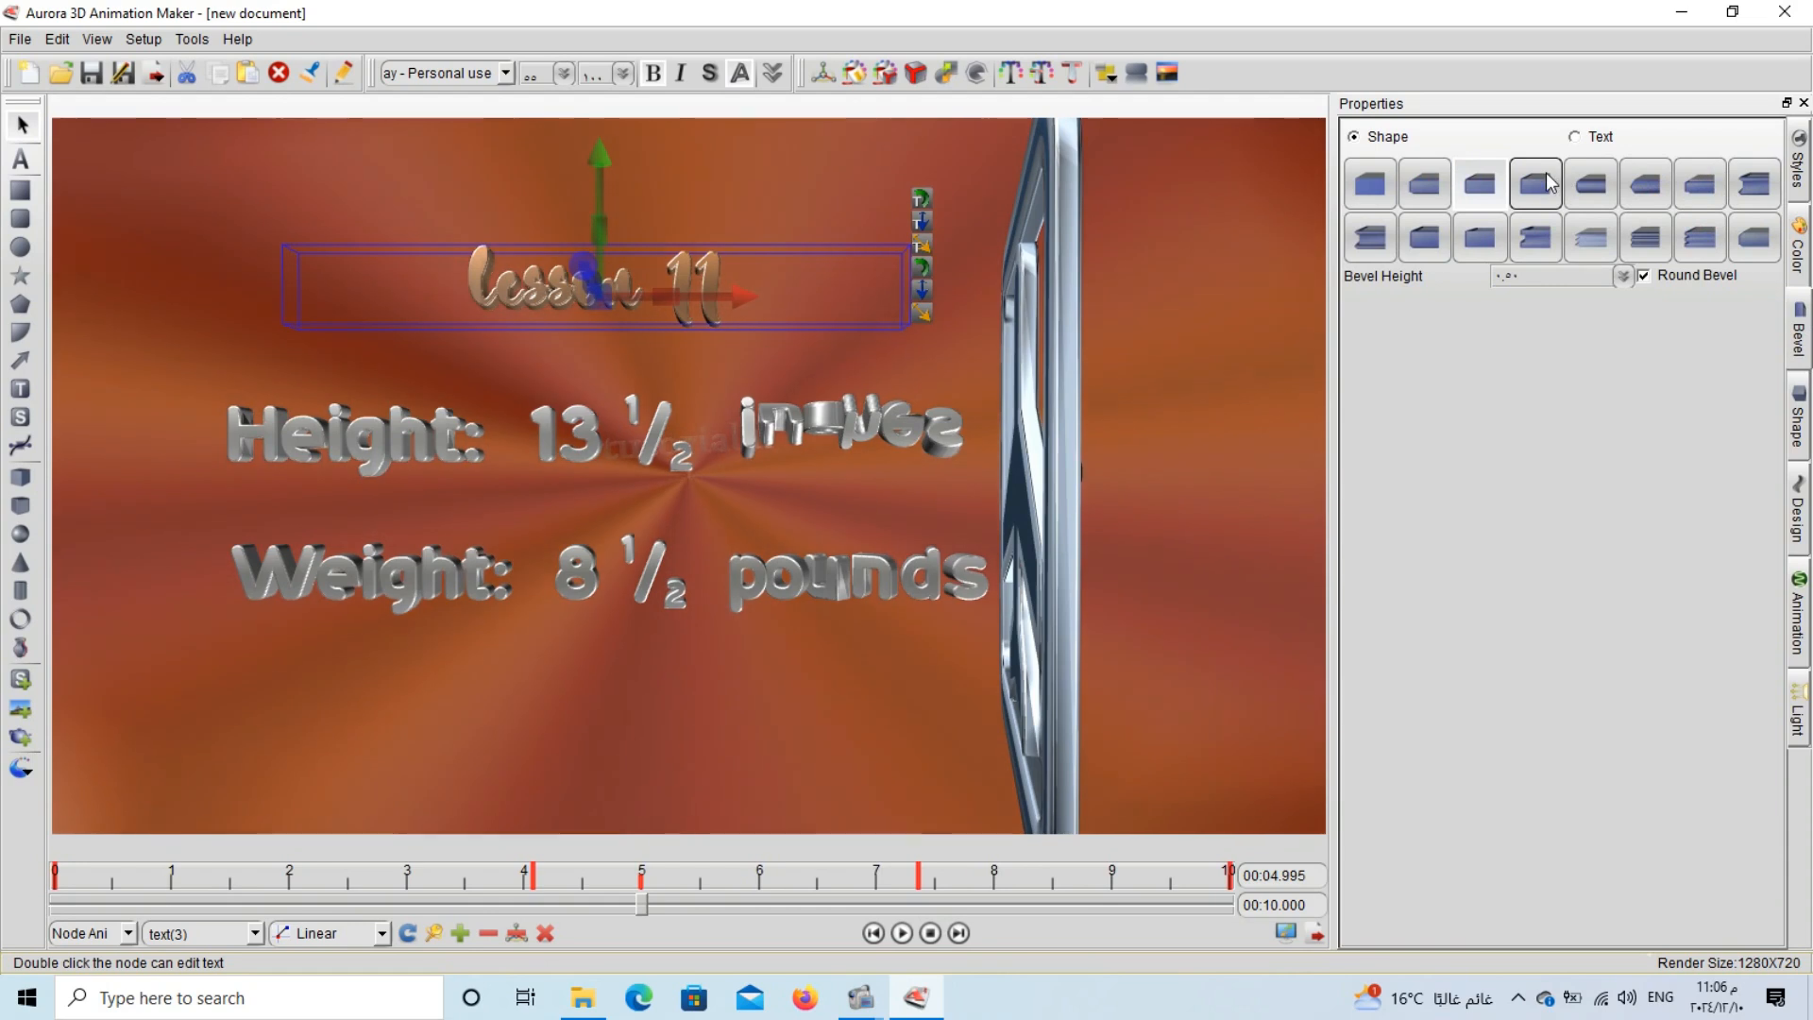
click(1549, 182)
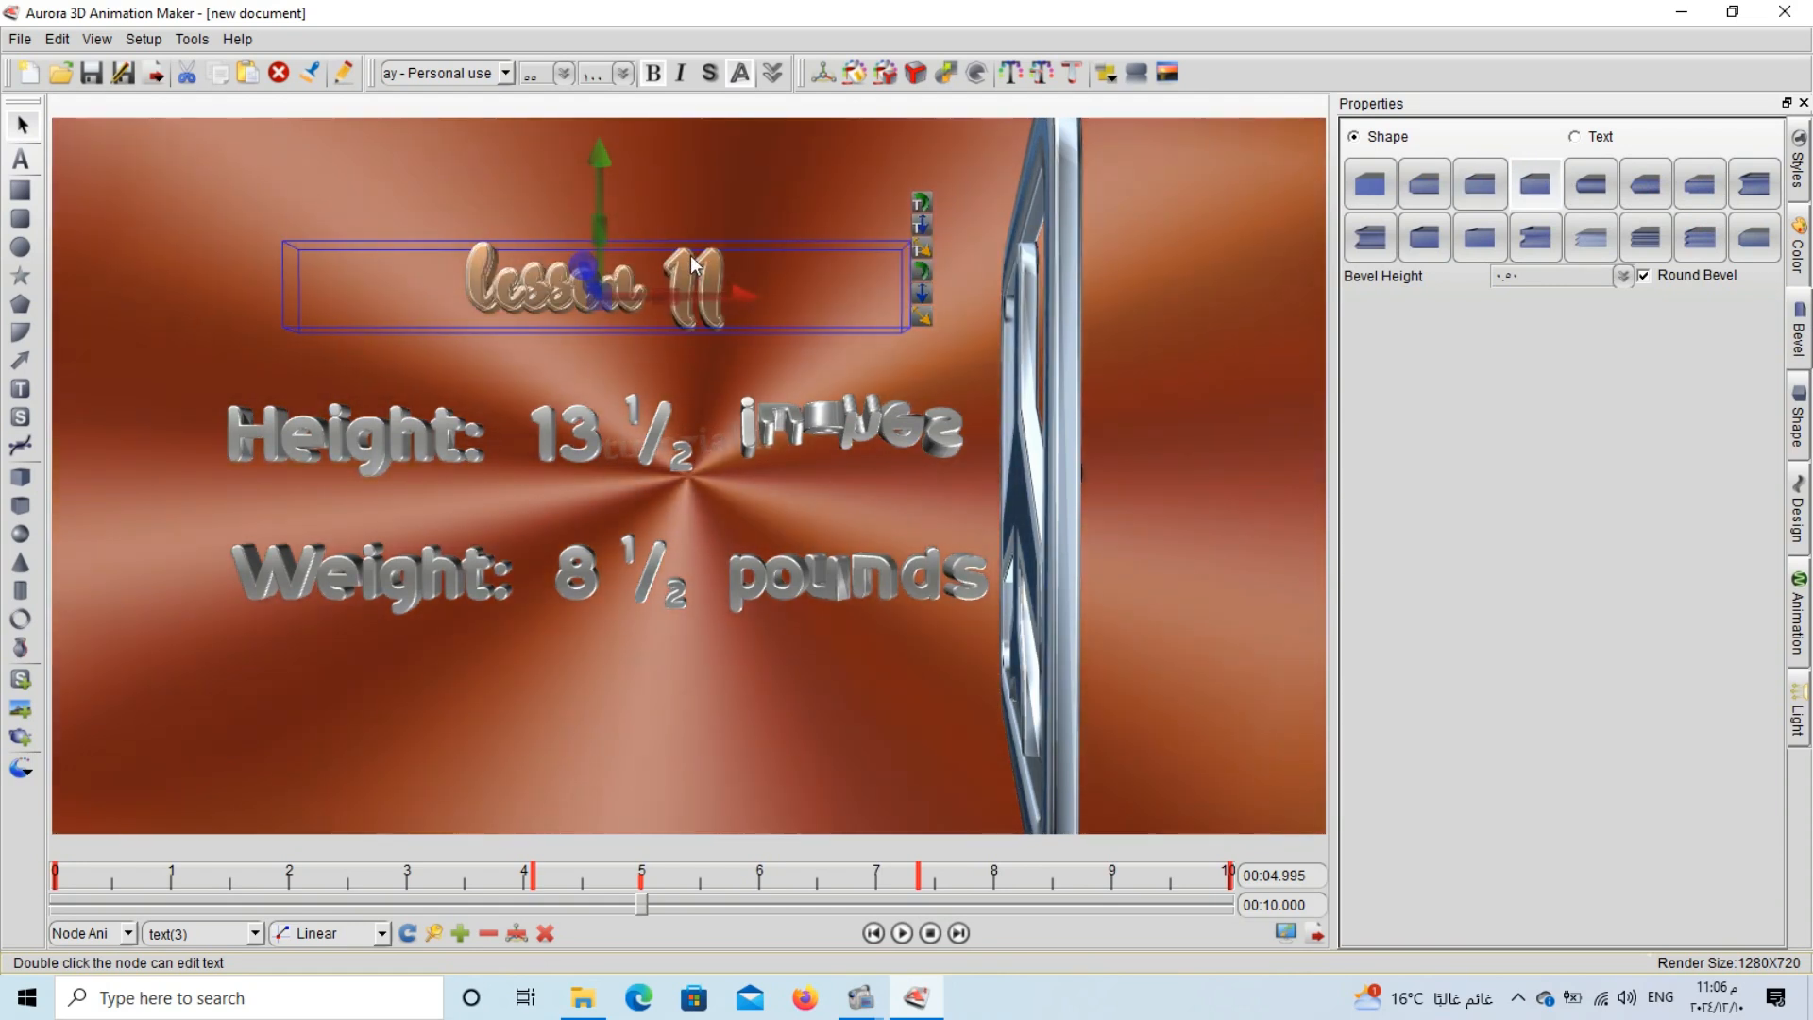
click(1480, 182)
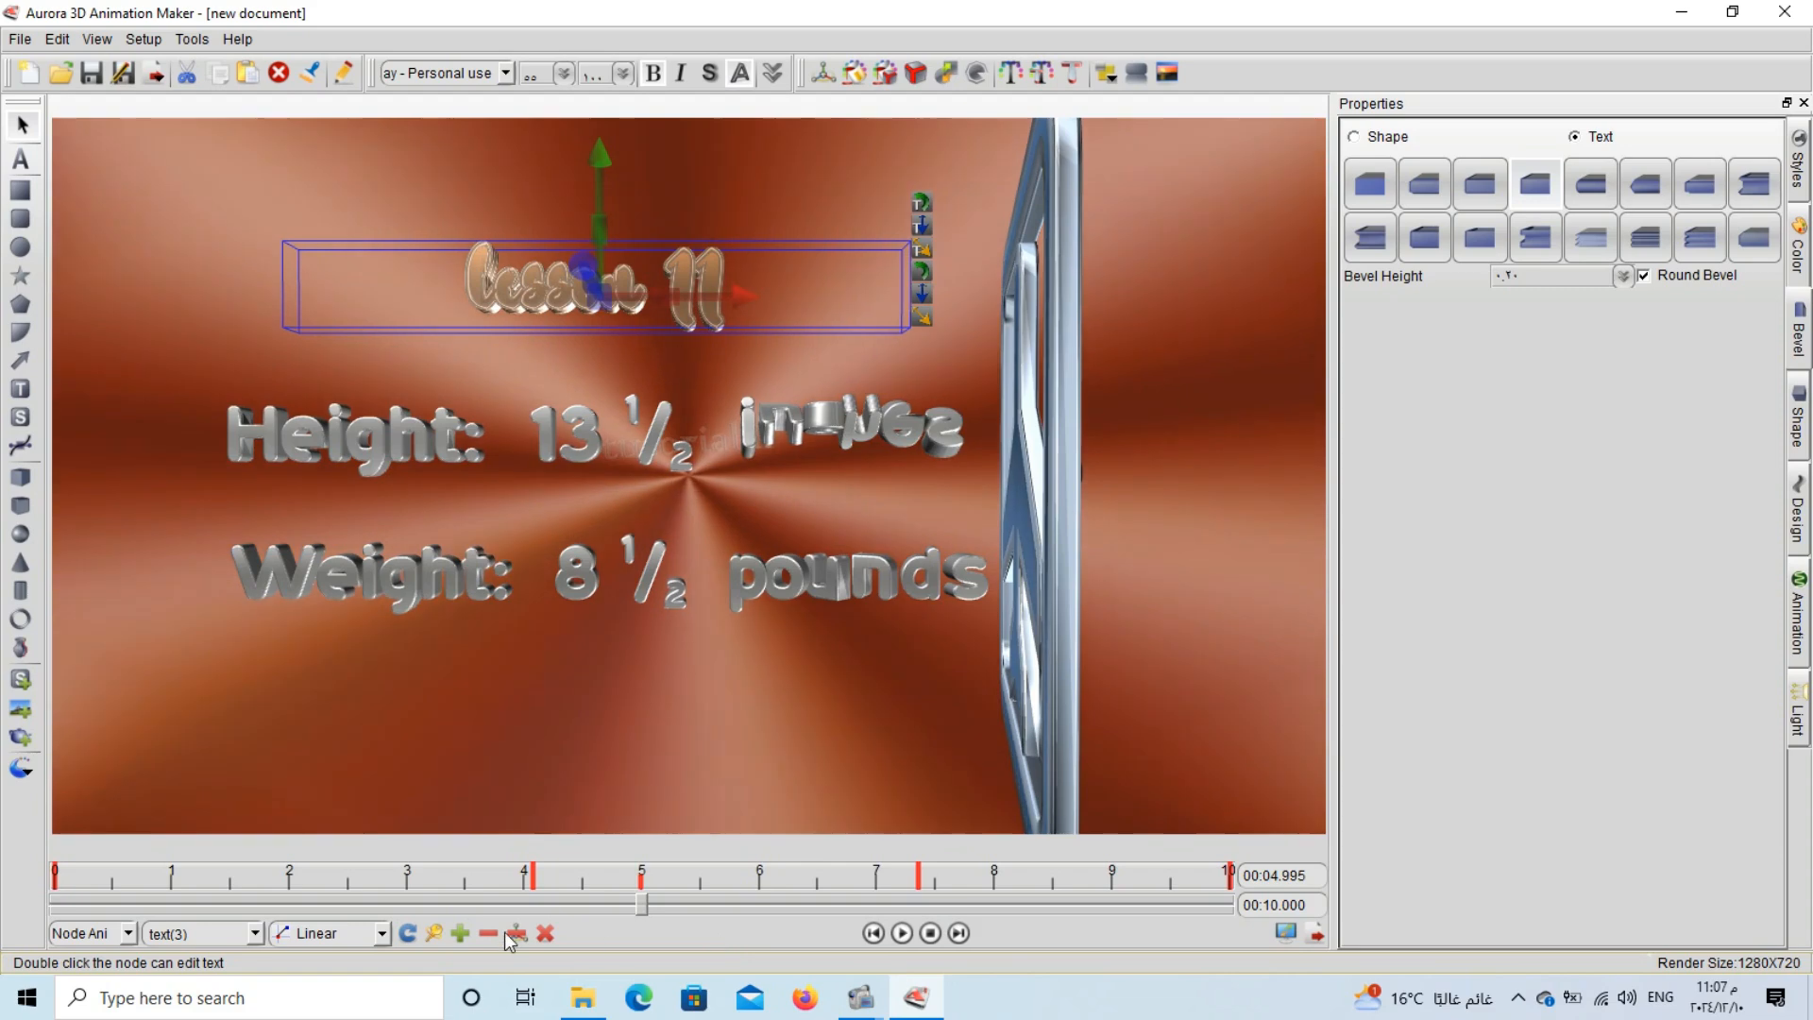
Add a keyframe for the "lesson 11" text and replace the "Height" line's text with "demo".
click(457, 933)
click(411, 455)
double_click(411, 456)
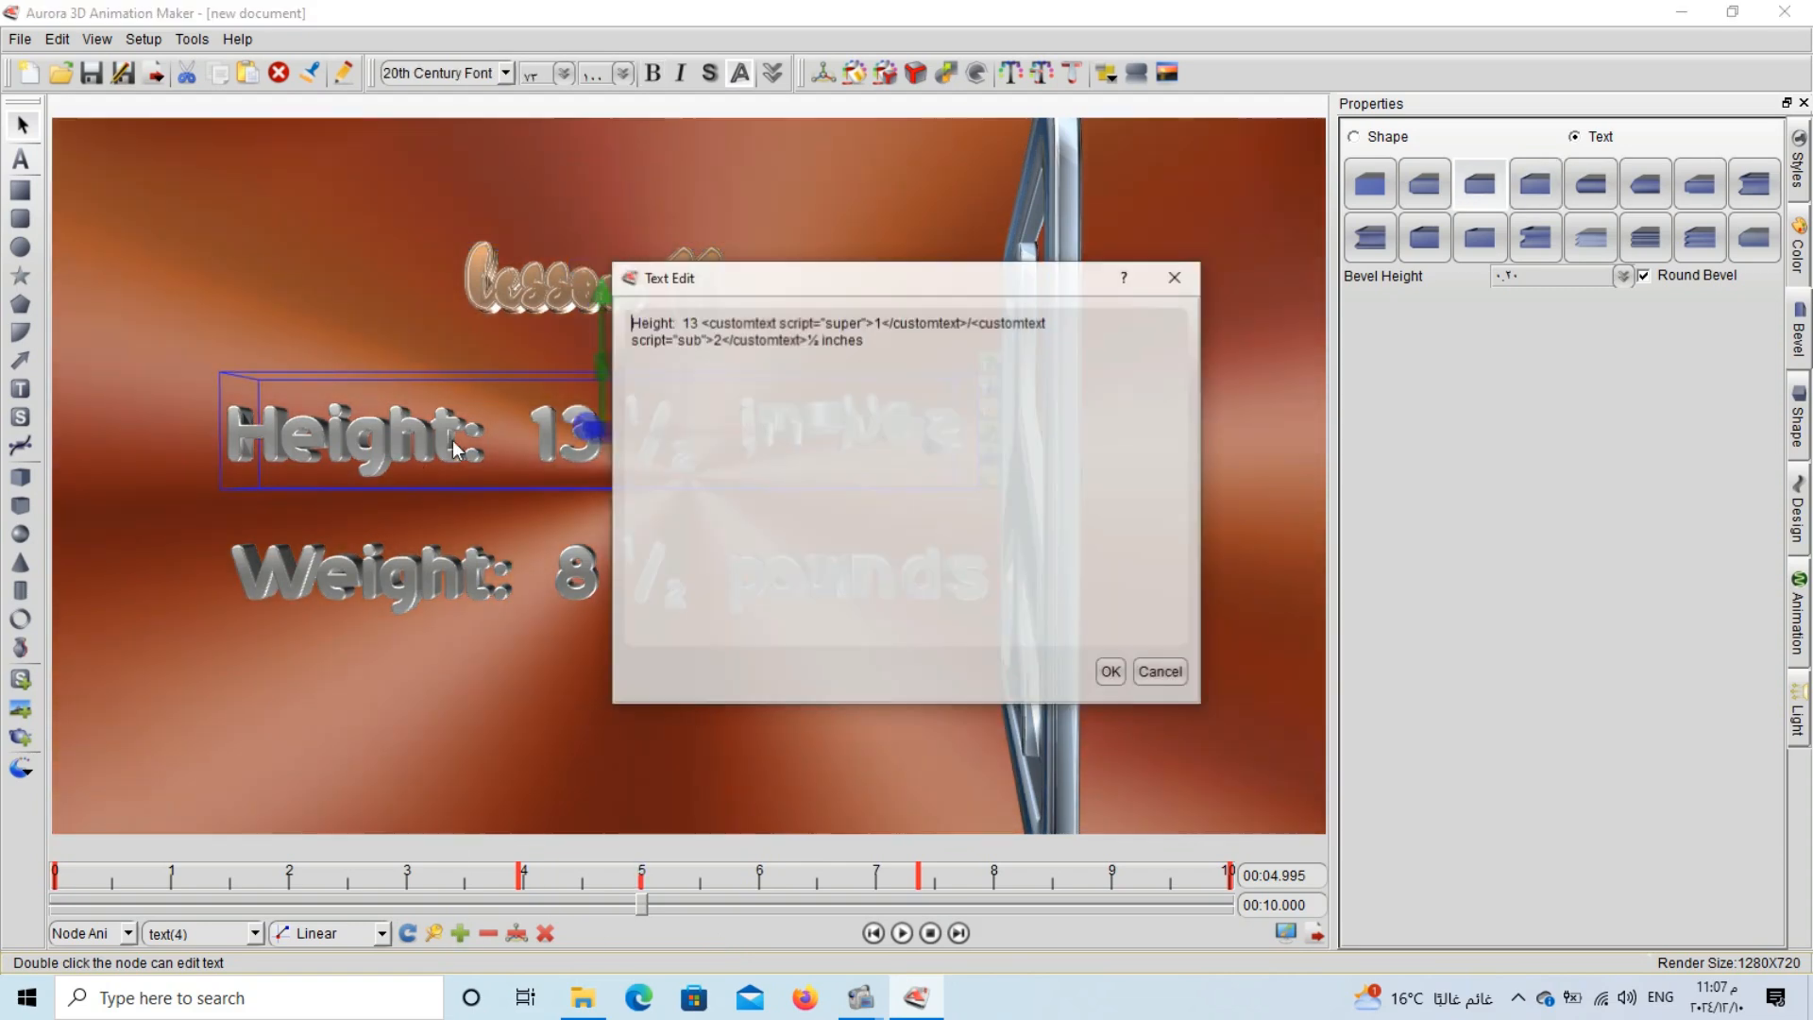
text(demo)
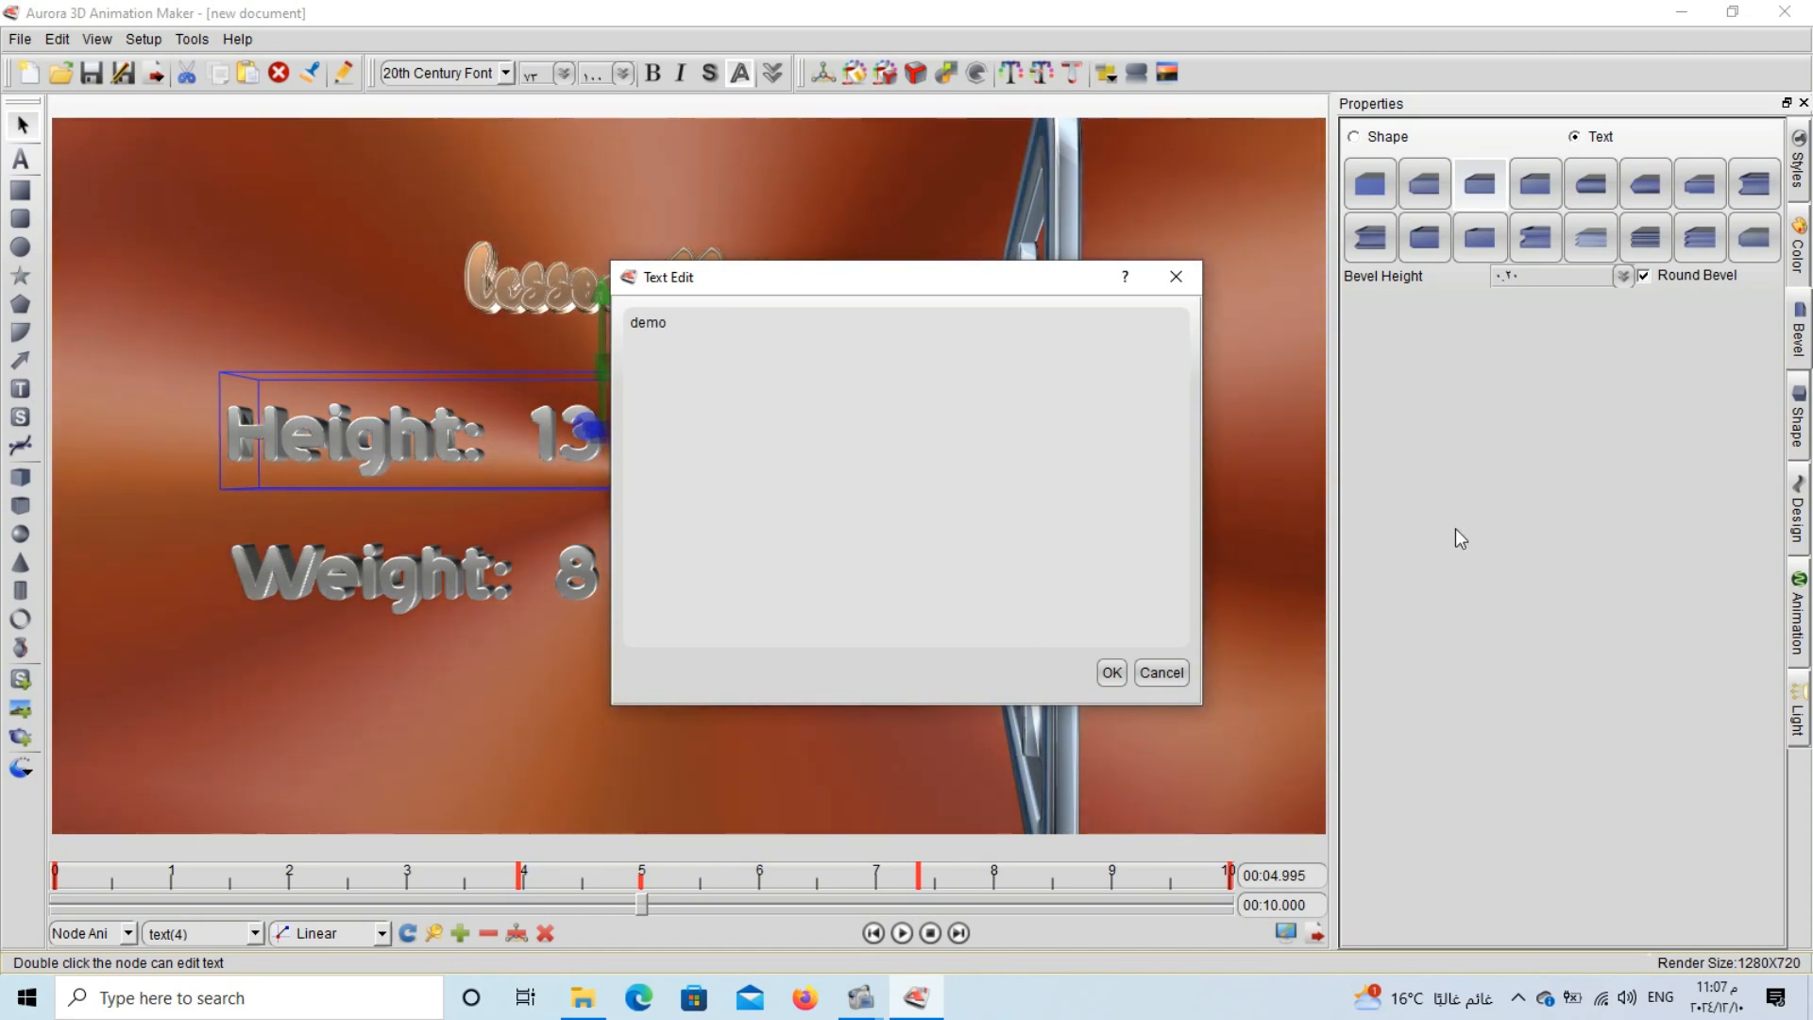
click(1112, 674)
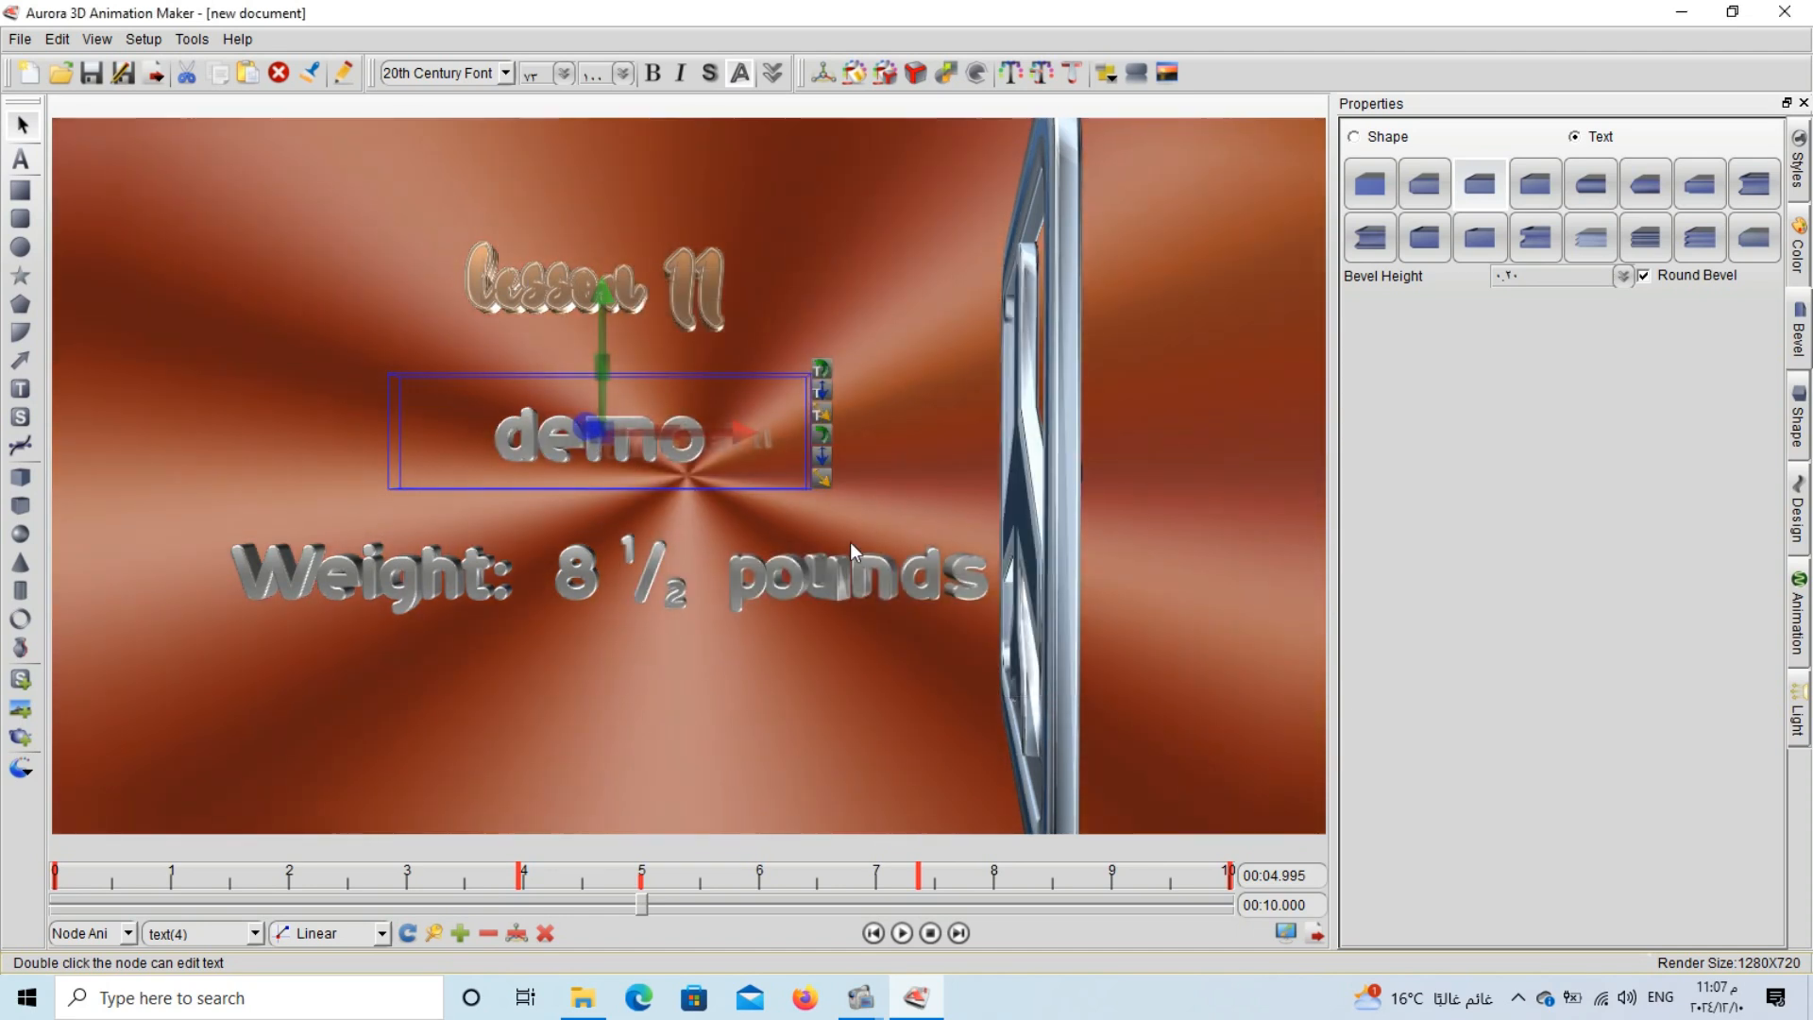
Give "demo" the script font whose name ends in "gelina Signature", try the fourth Text bevel preset, and bring the text much closer.
scroll(484, 73, down, 5)
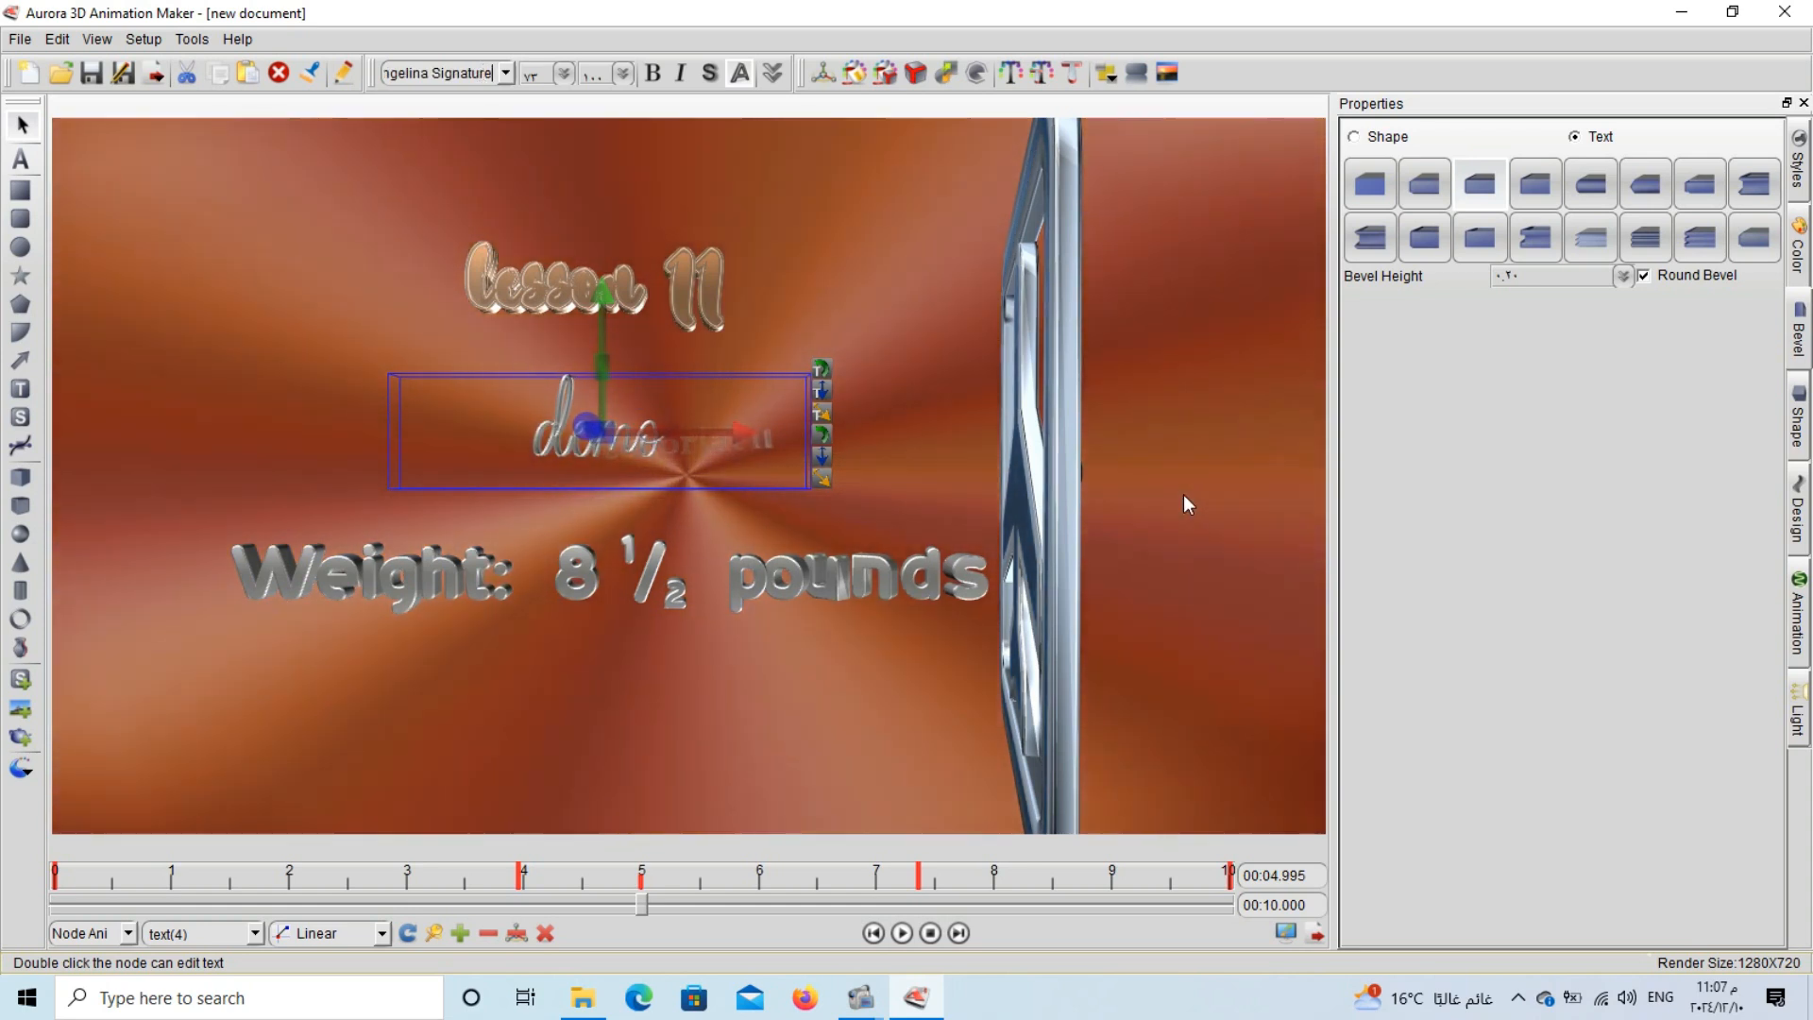
click(1532, 187)
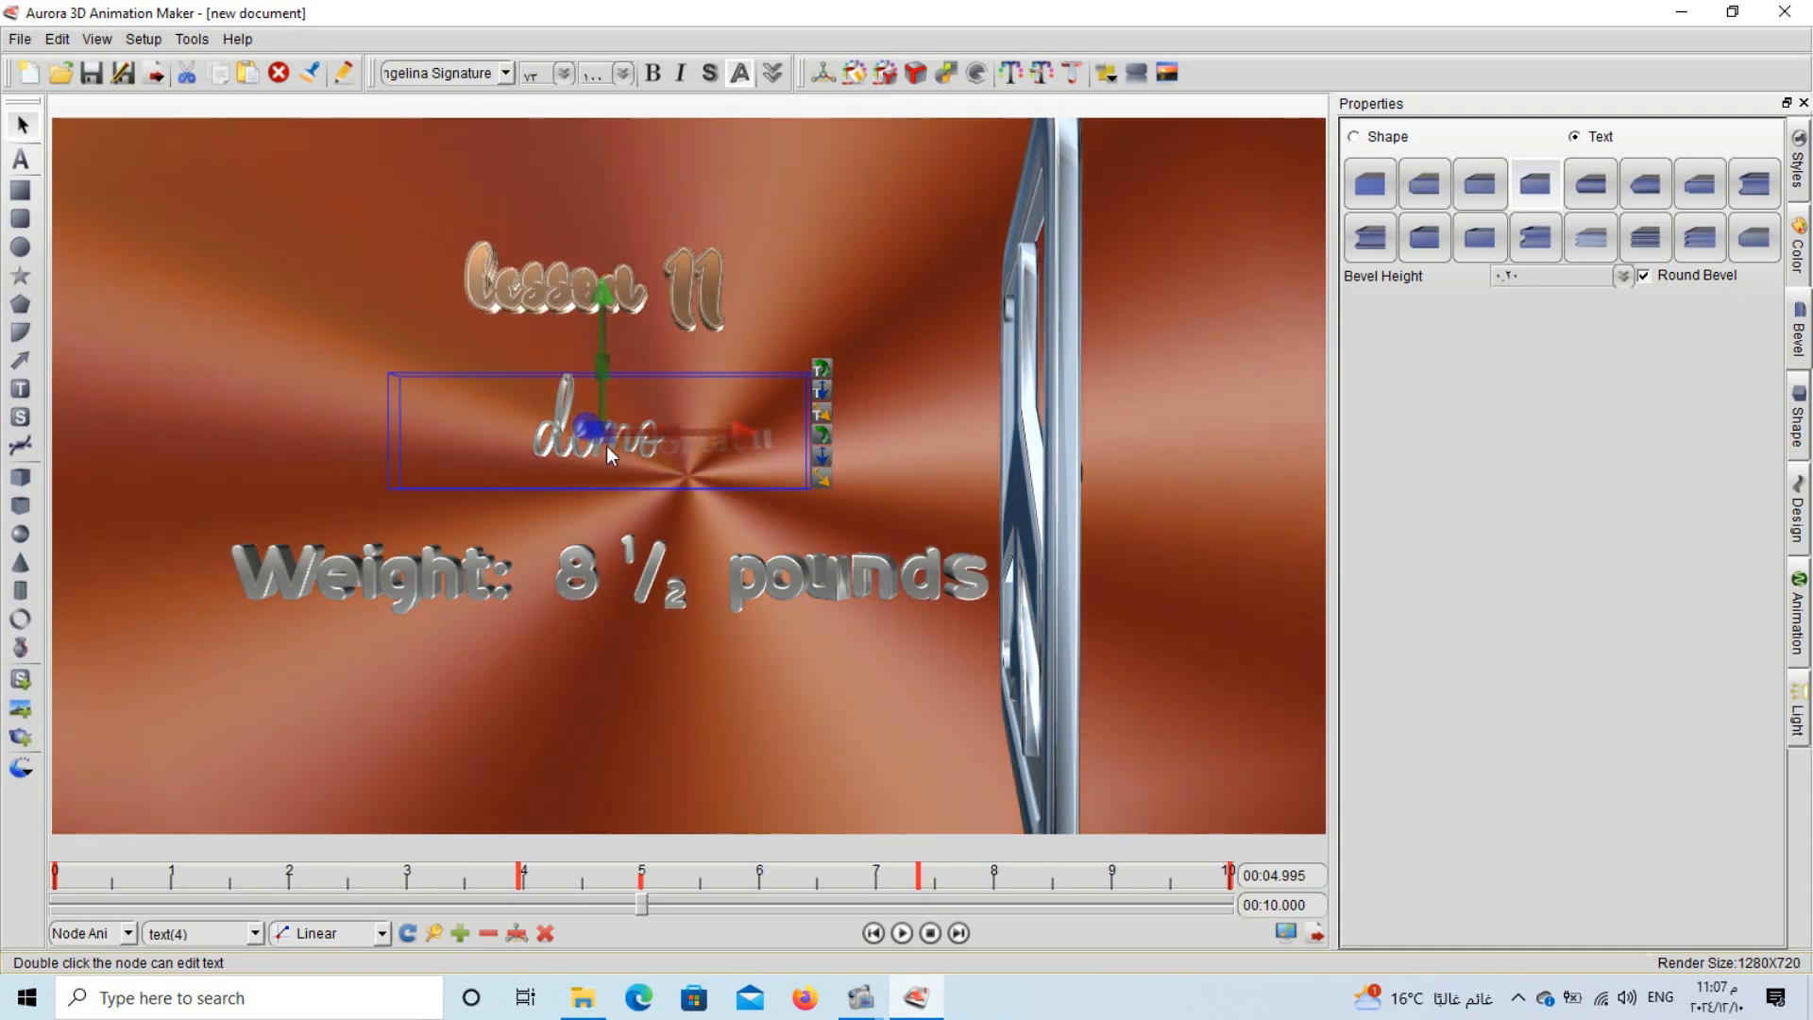
drag(604, 439, 658, 458)
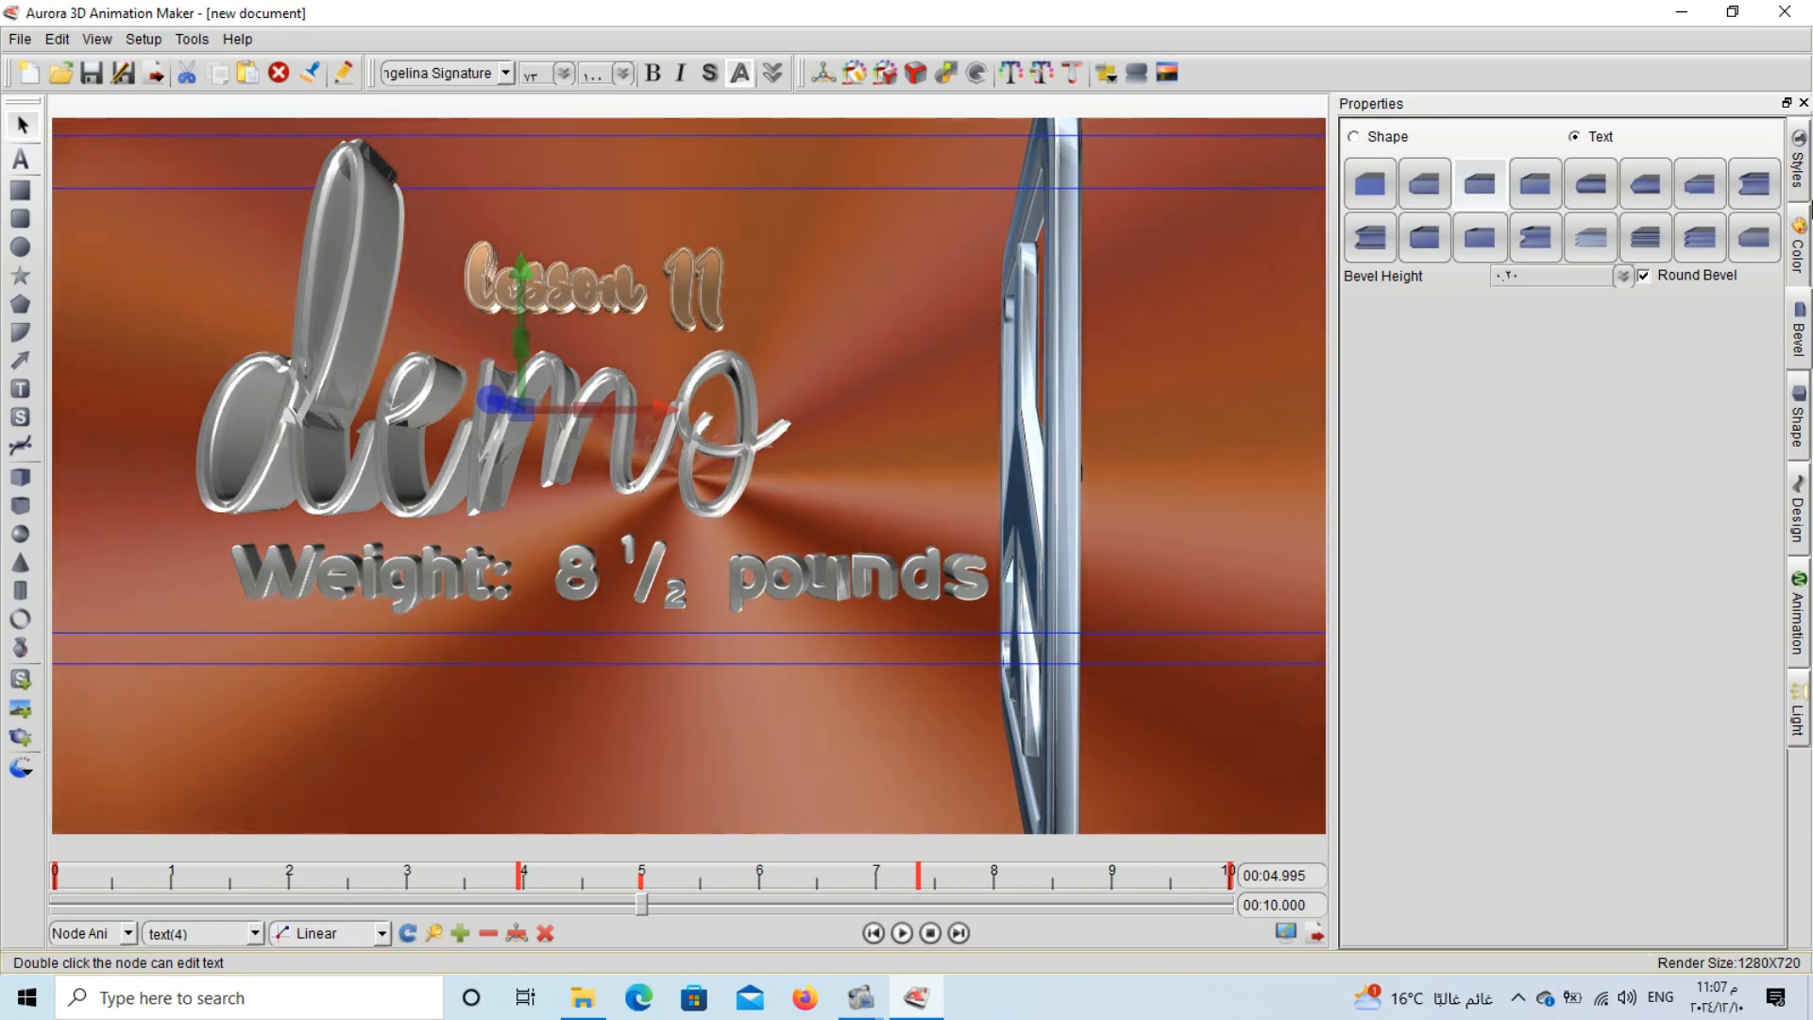
Color the "demo" Text Outline light orange (233, 148, 82) and its Text bright orange (235, 101, 0).
click(1798, 247)
click(1509, 240)
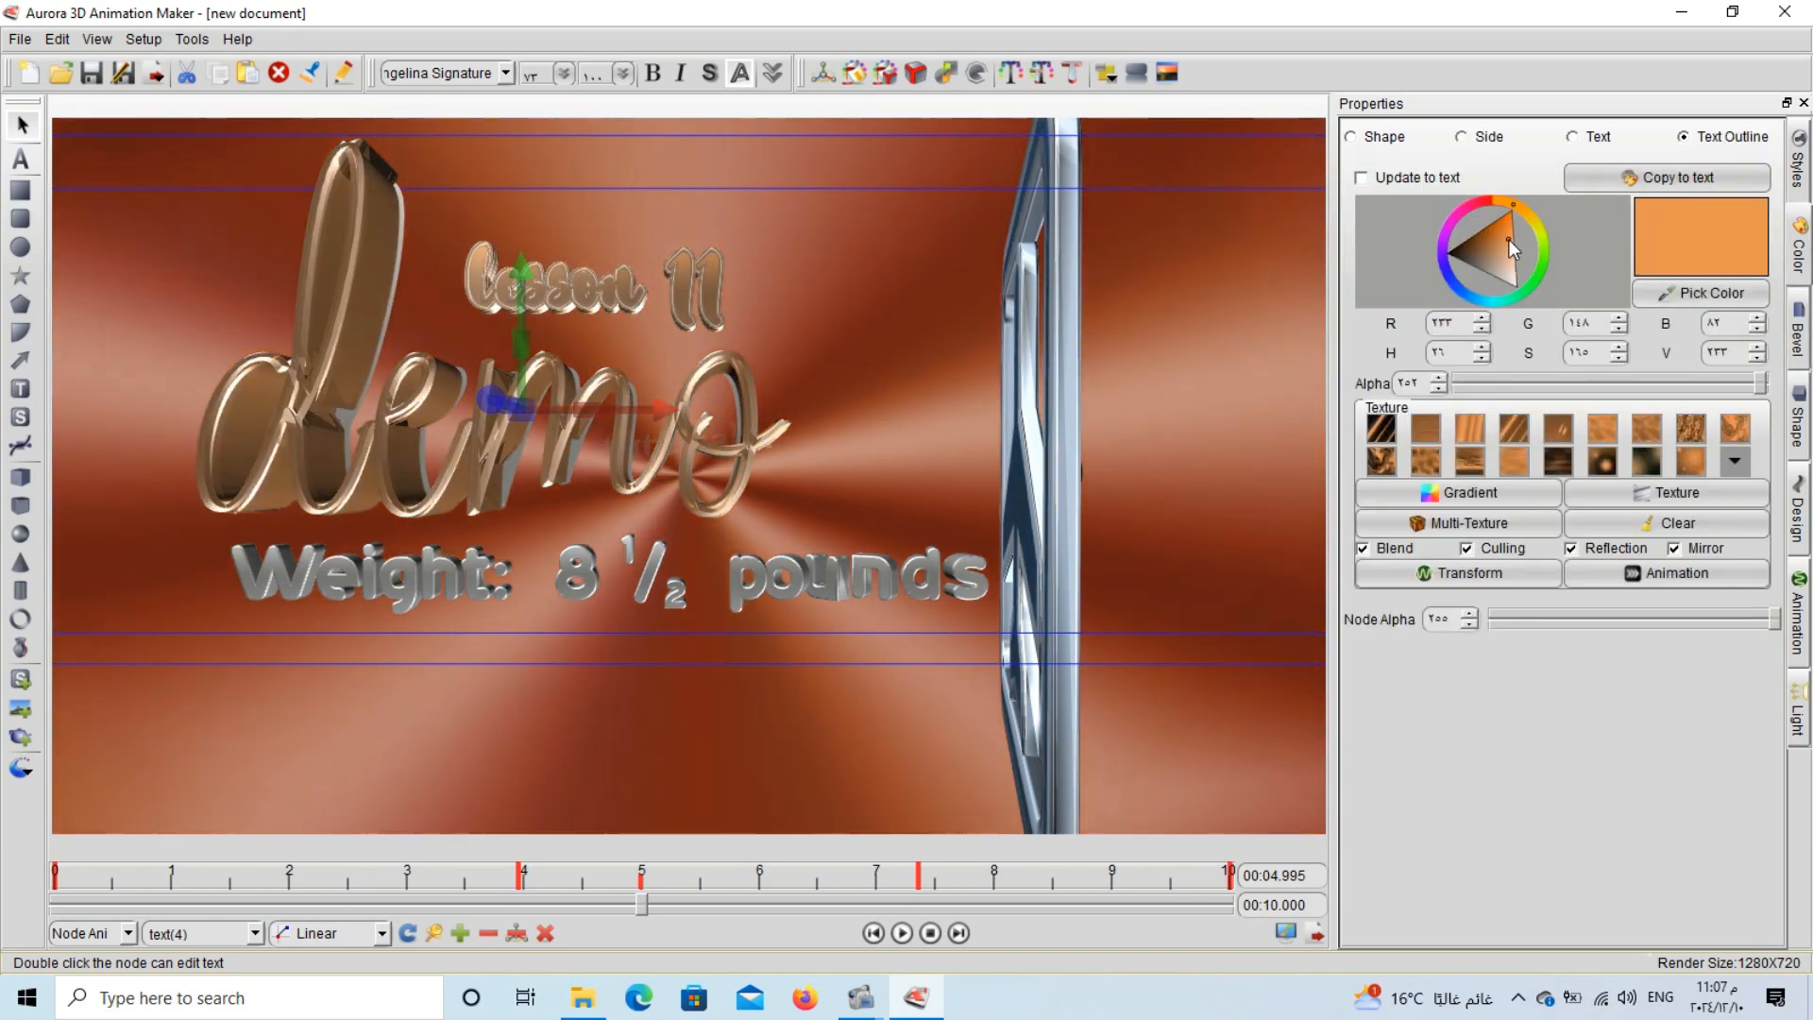
click(1596, 137)
click(1506, 214)
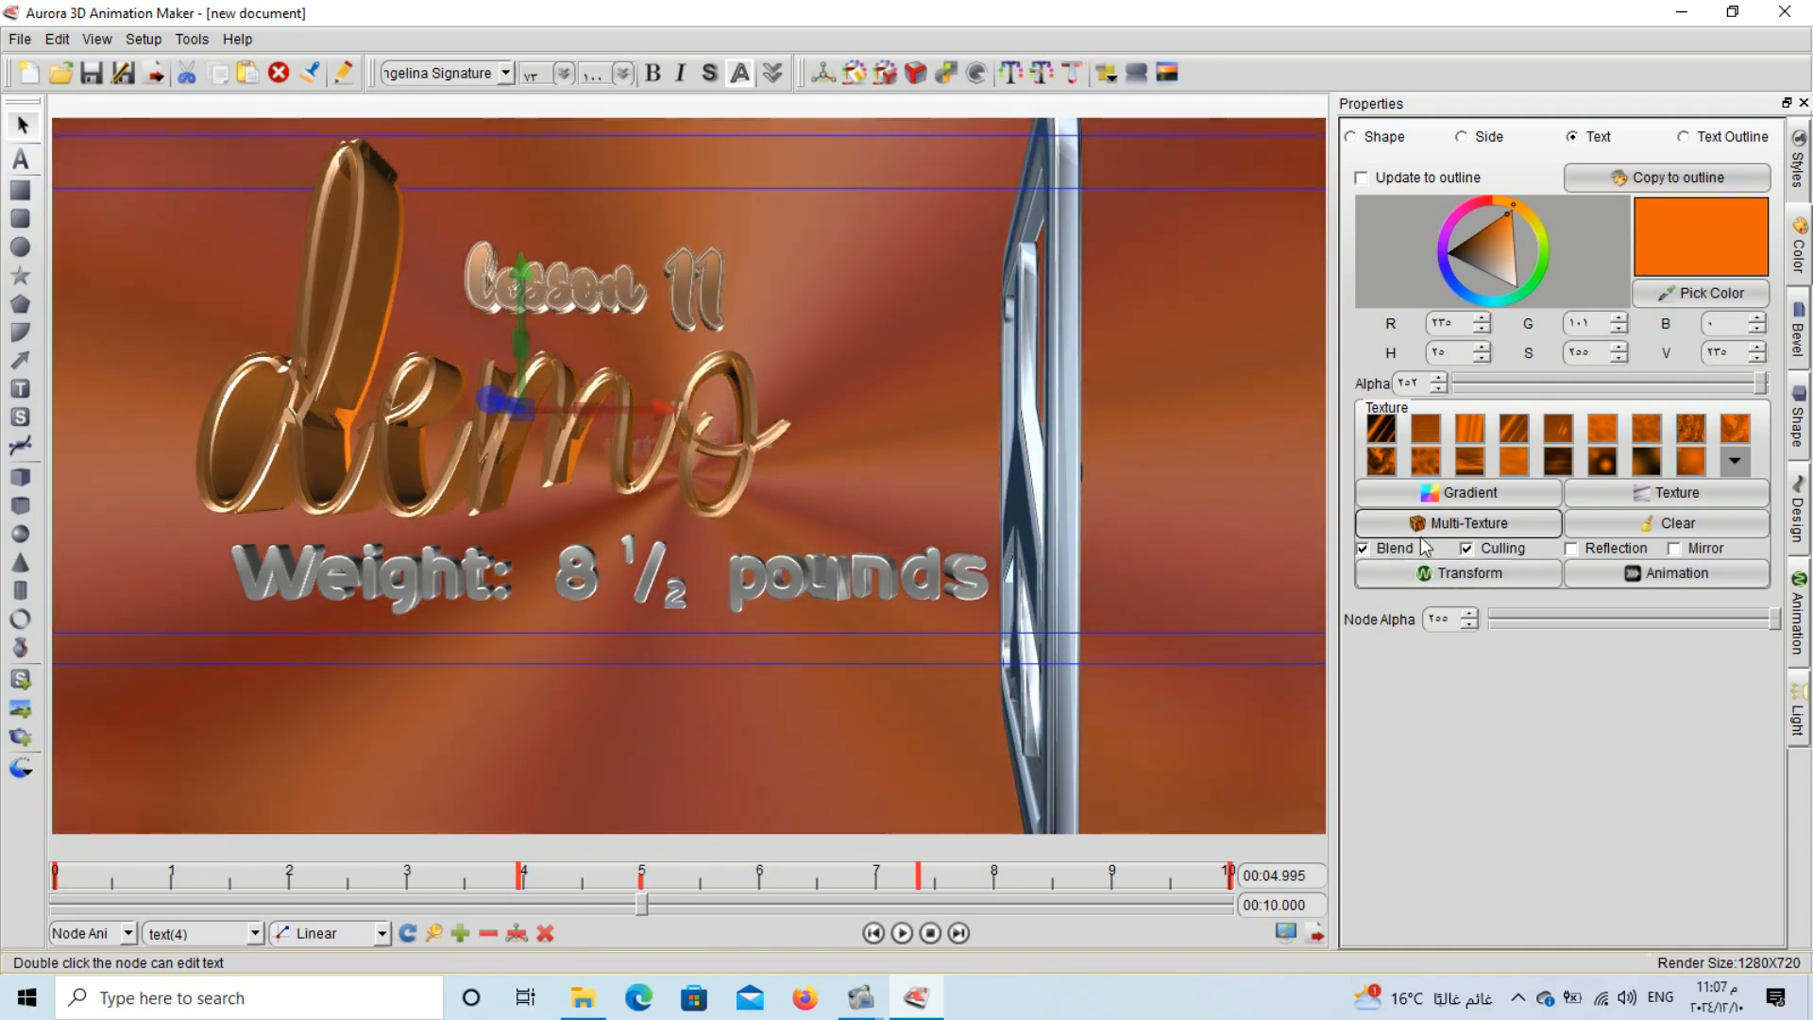
Give the Text part of "demo" the Rotate 90 degree texture transform, the Vertical scroll half texture animation and reflection.
click(1453, 576)
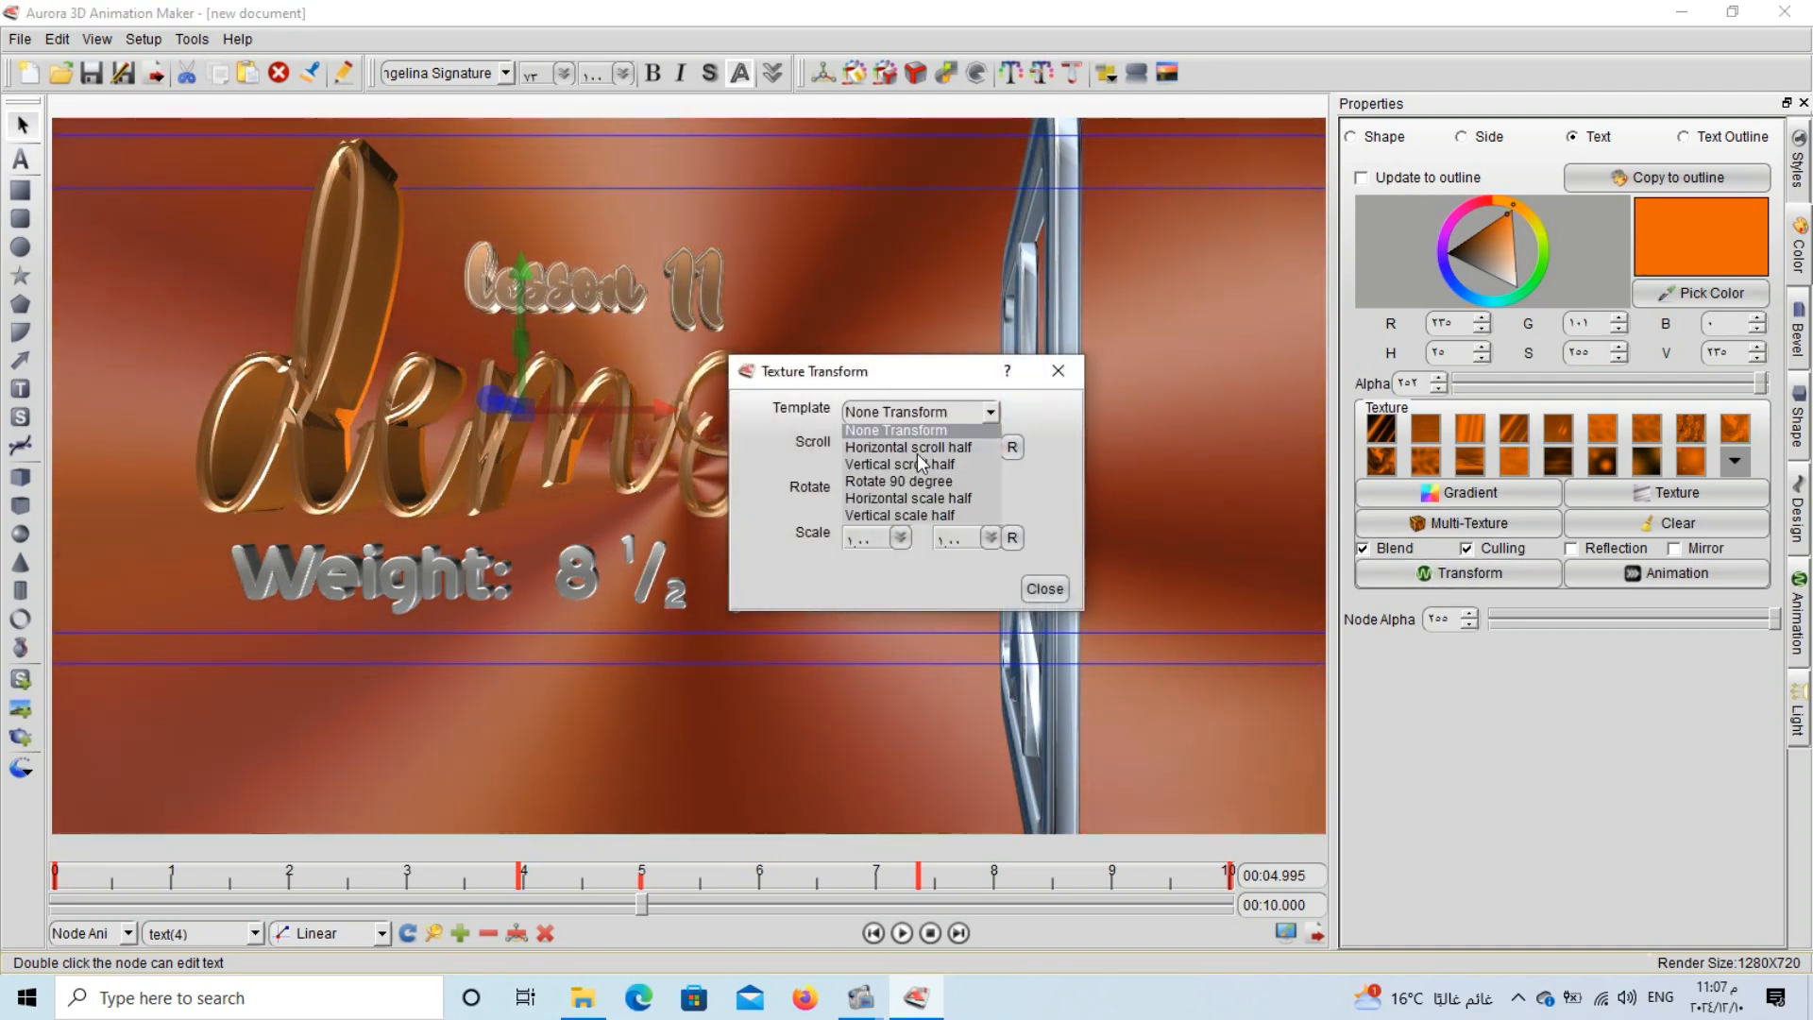
click(902, 481)
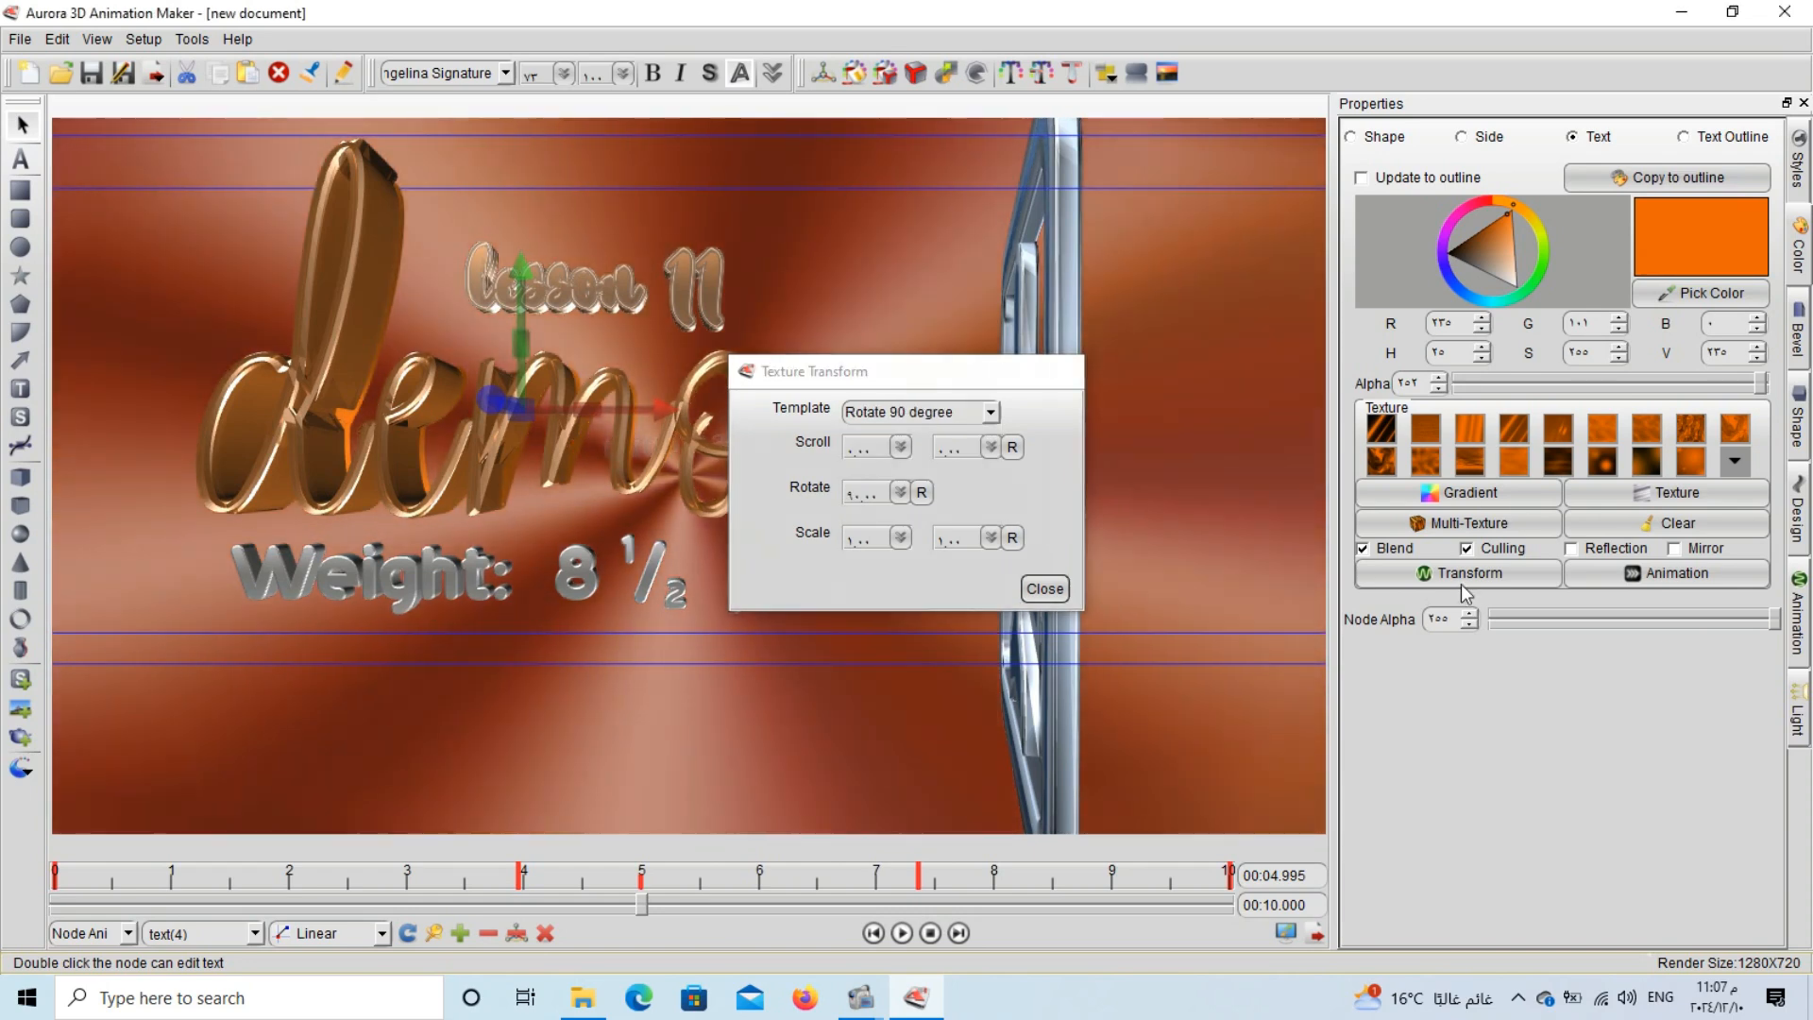
click(1677, 572)
click(949, 412)
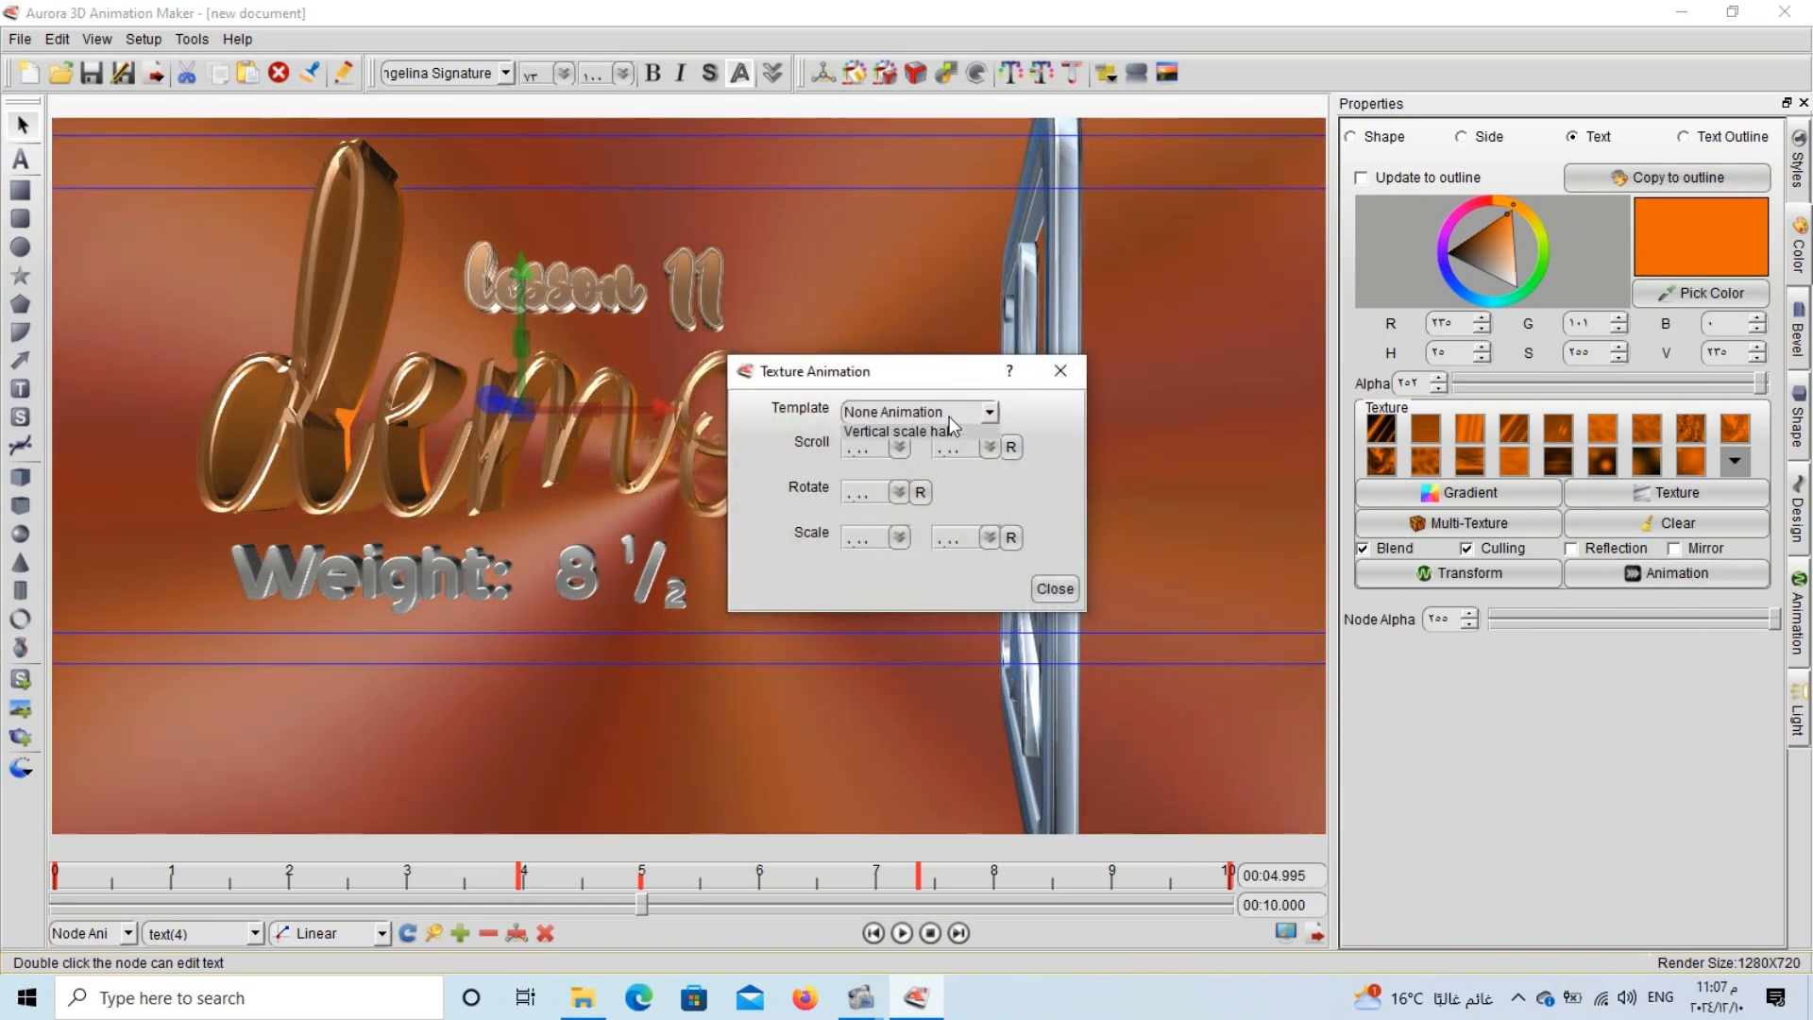
click(961, 457)
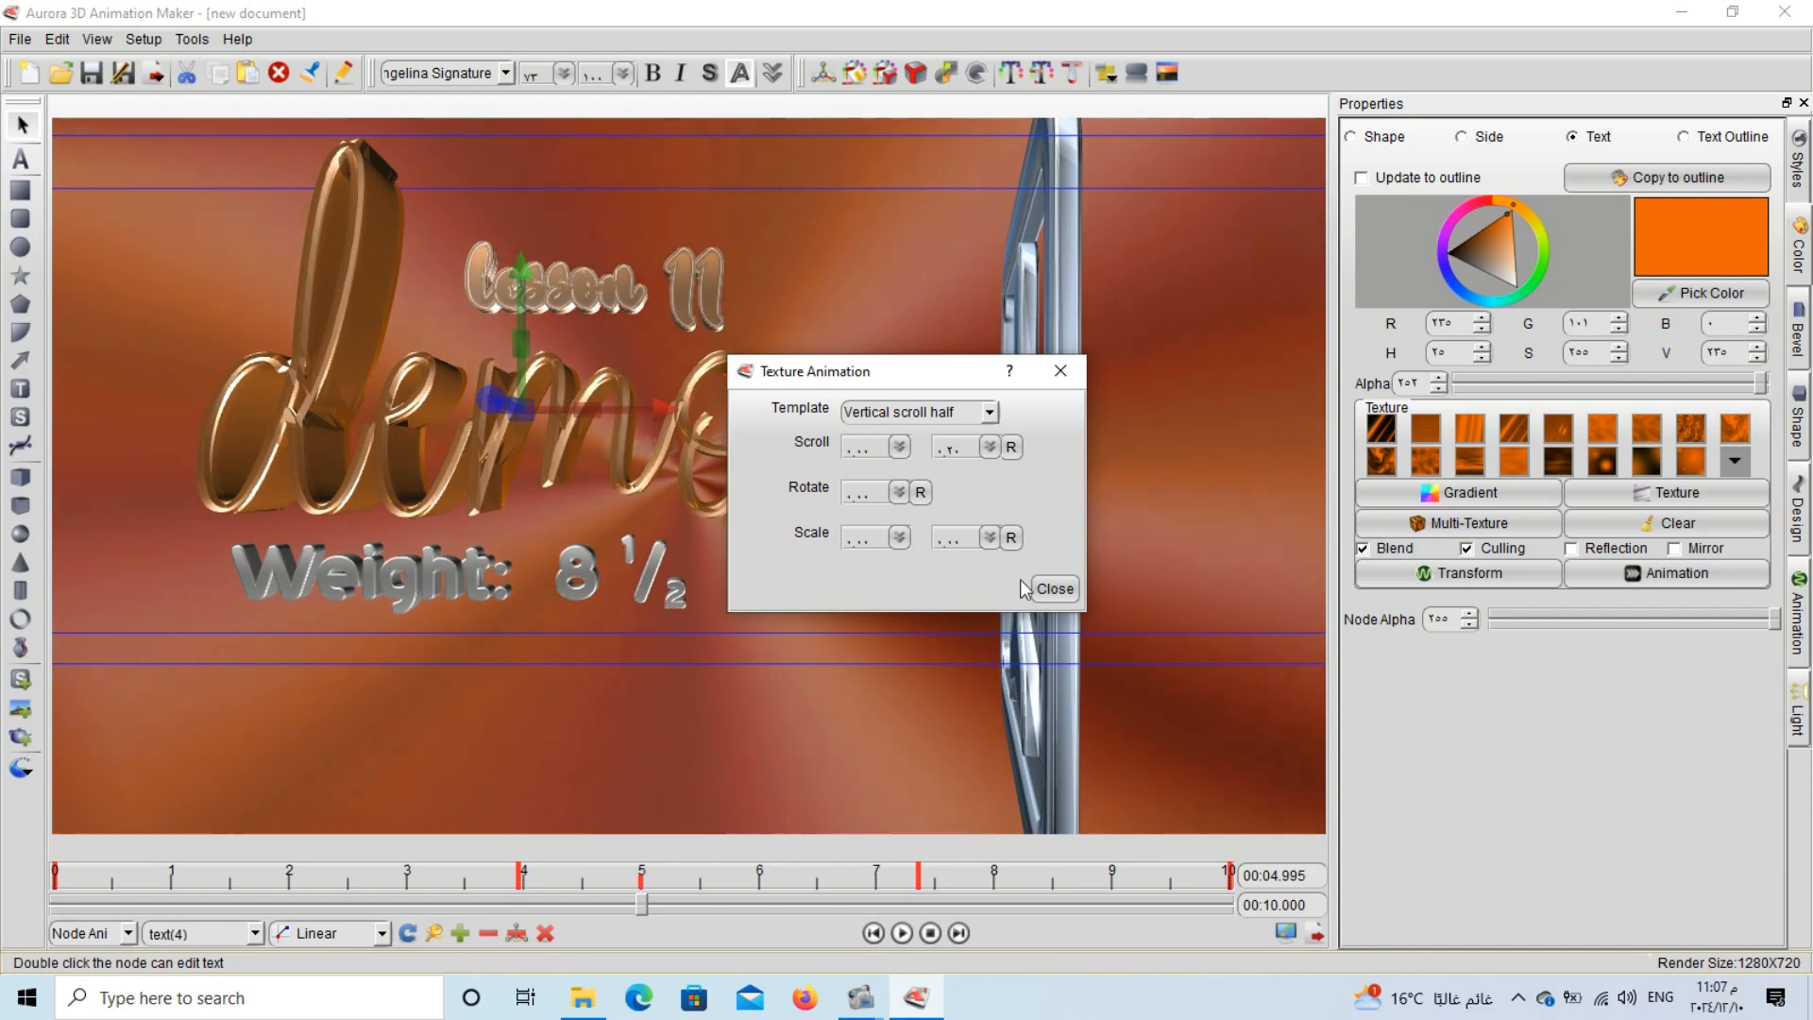
click(1039, 588)
click(1570, 548)
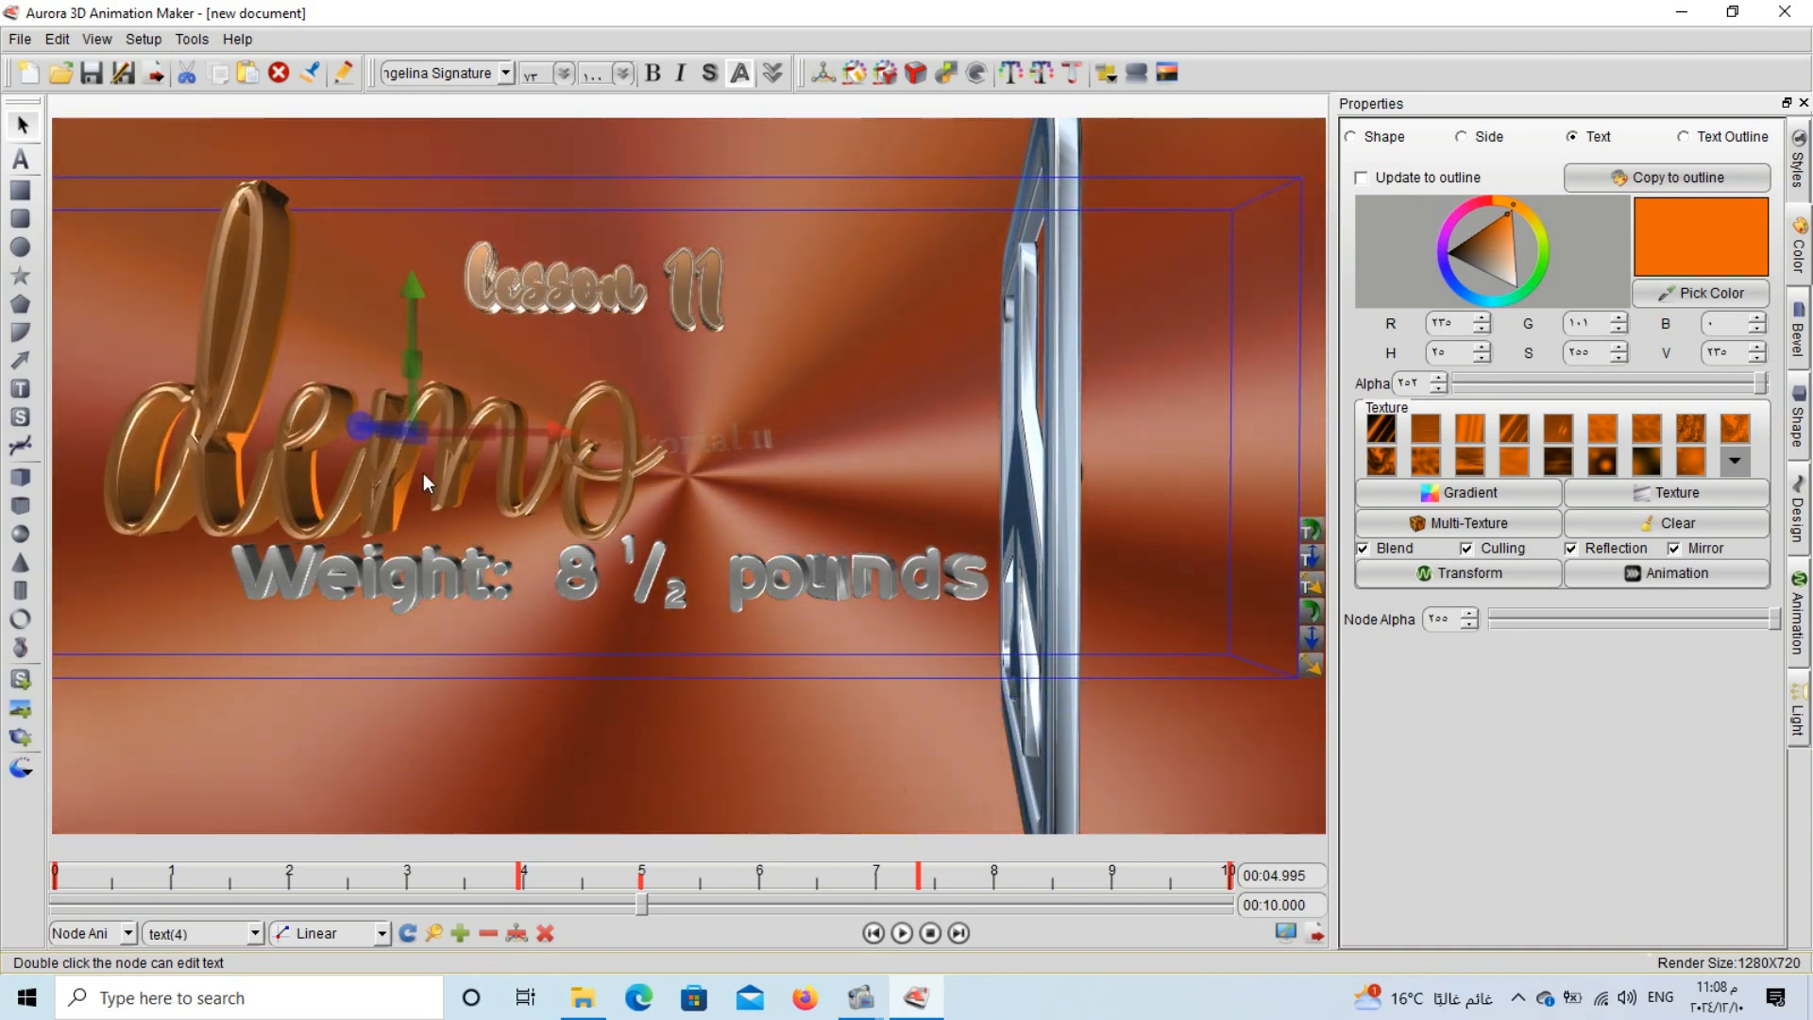
Turn the "demo" text at an angle over the middle line and add a keyframe at 00:04.995.
drag(541, 380, 599, 394)
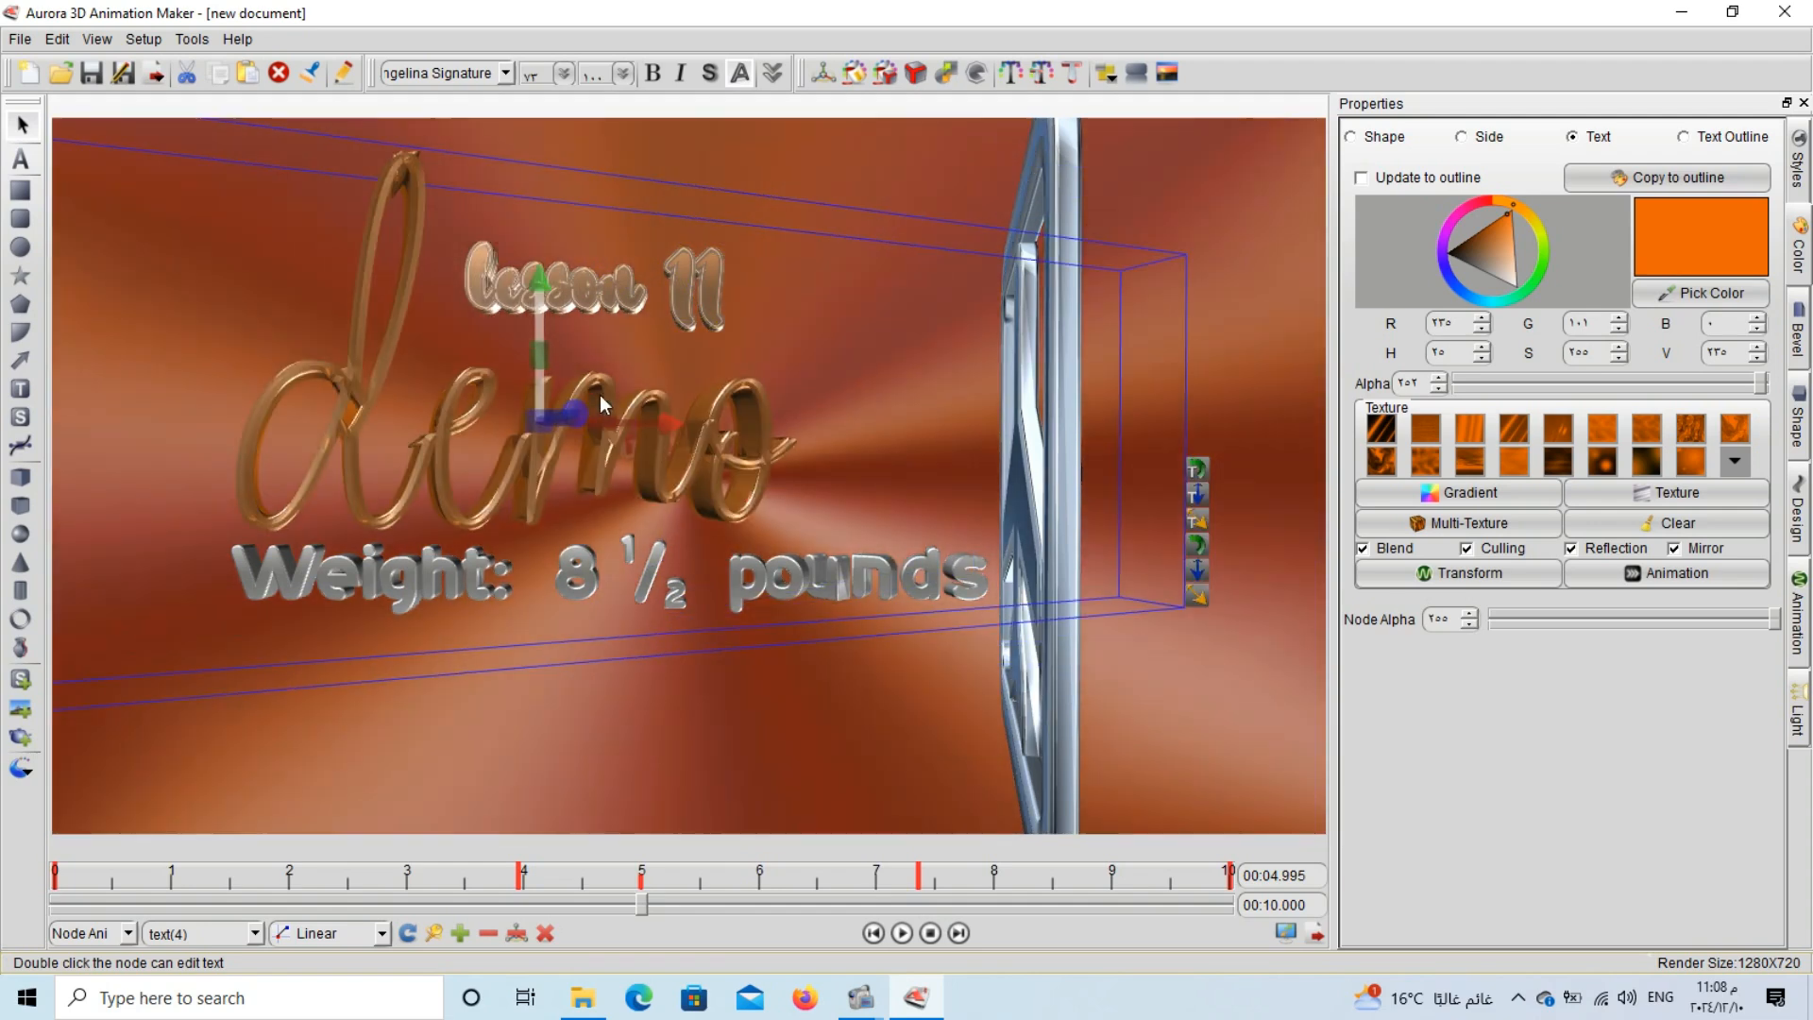
click(461, 935)
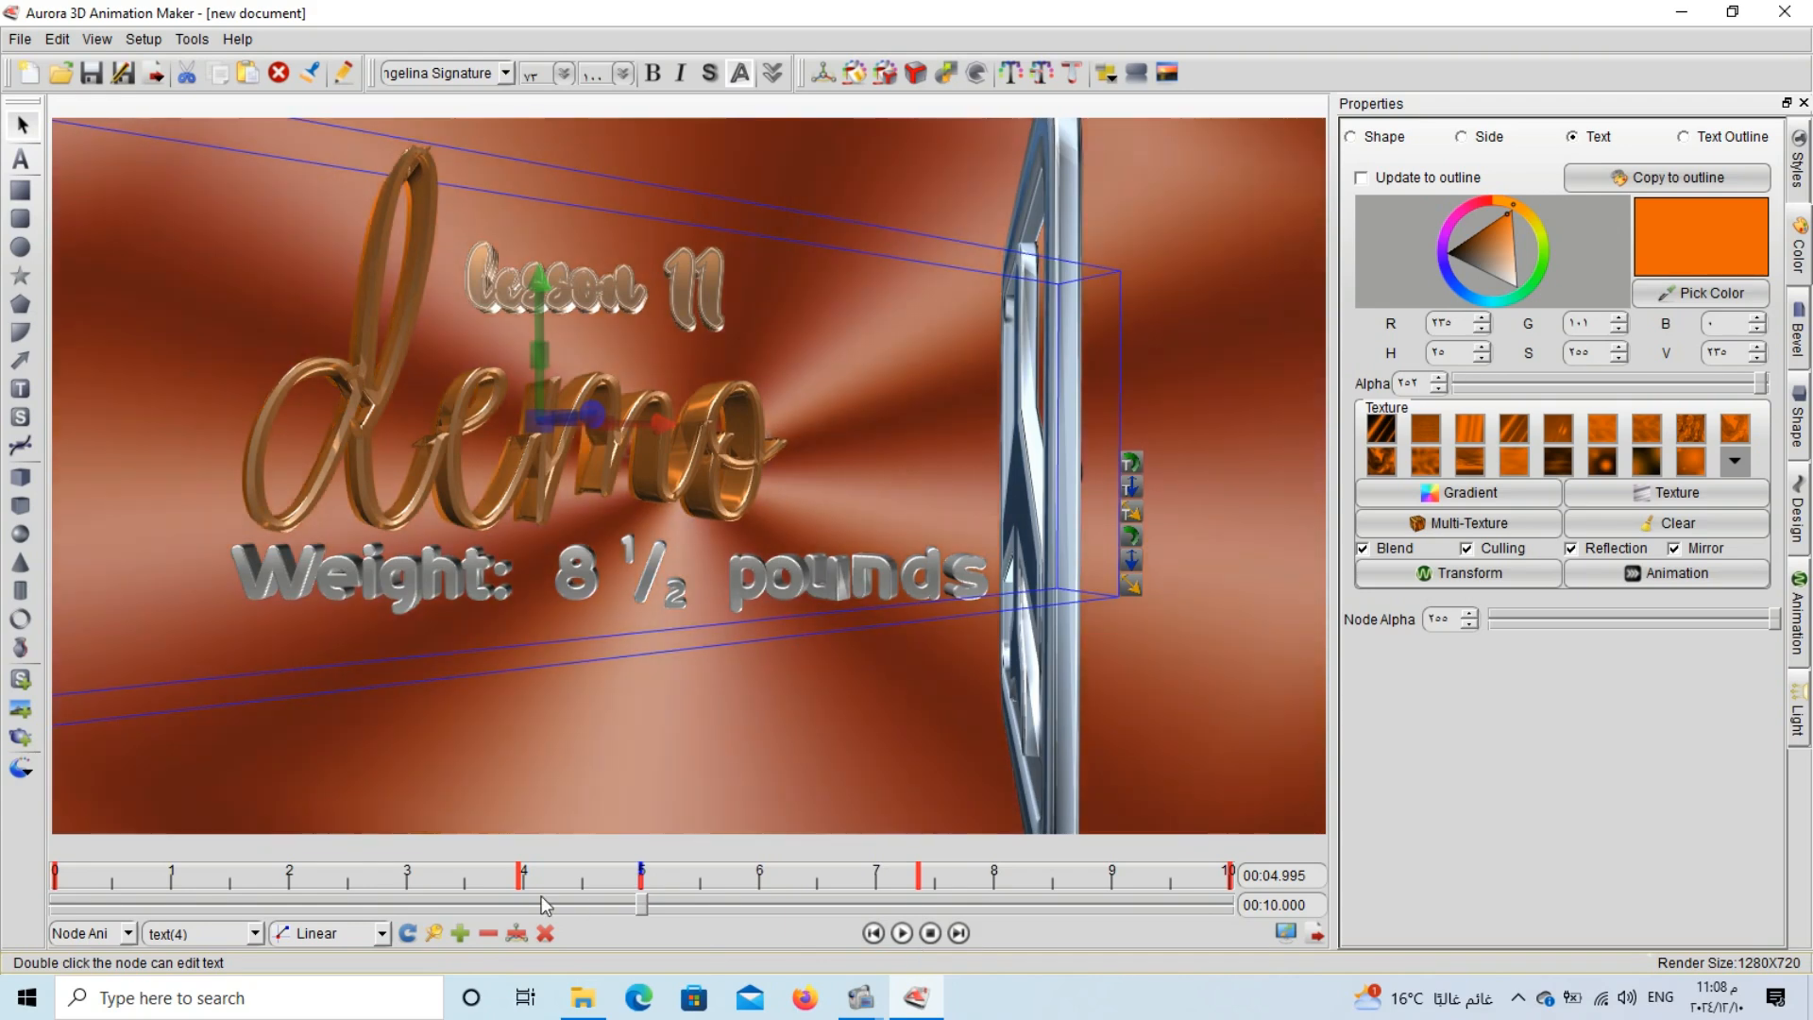
At 00:02.299, set the node alpha of "demo" to 255 and bring the text large into the right half of the scene.
click(540, 897)
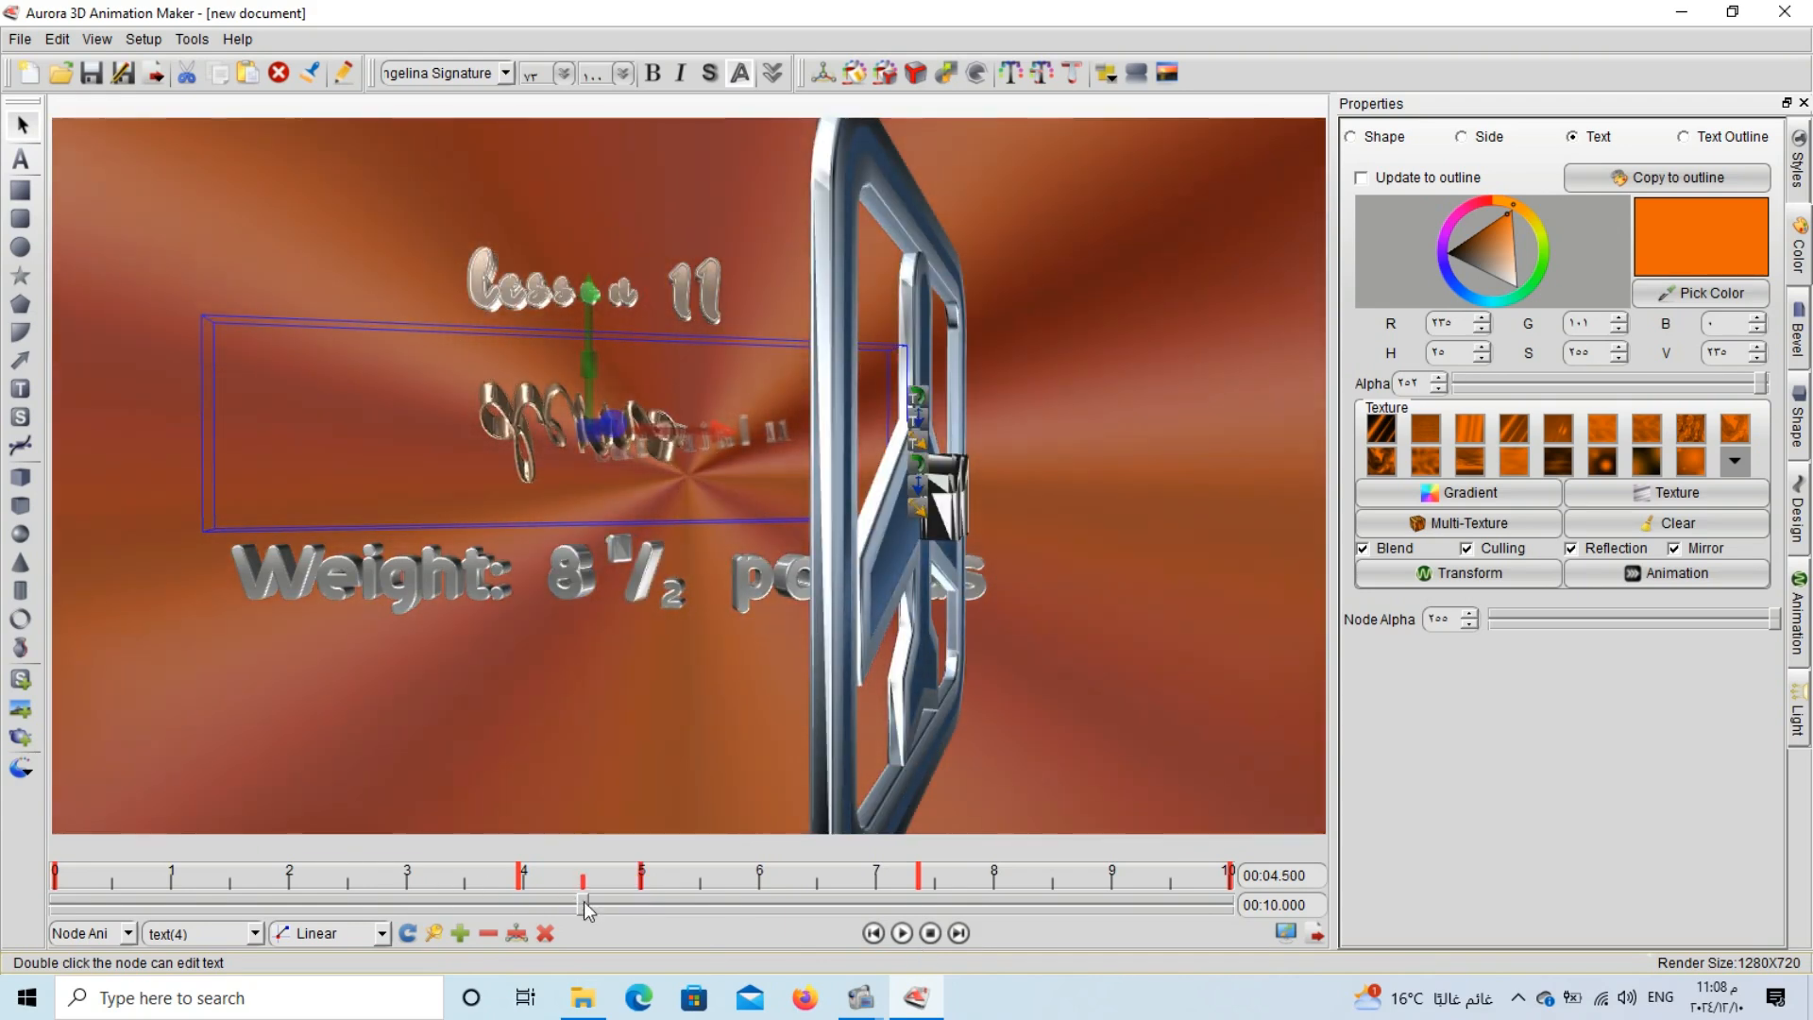
drag(368, 885, 12, 837)
drag(128, 885, 281, 904)
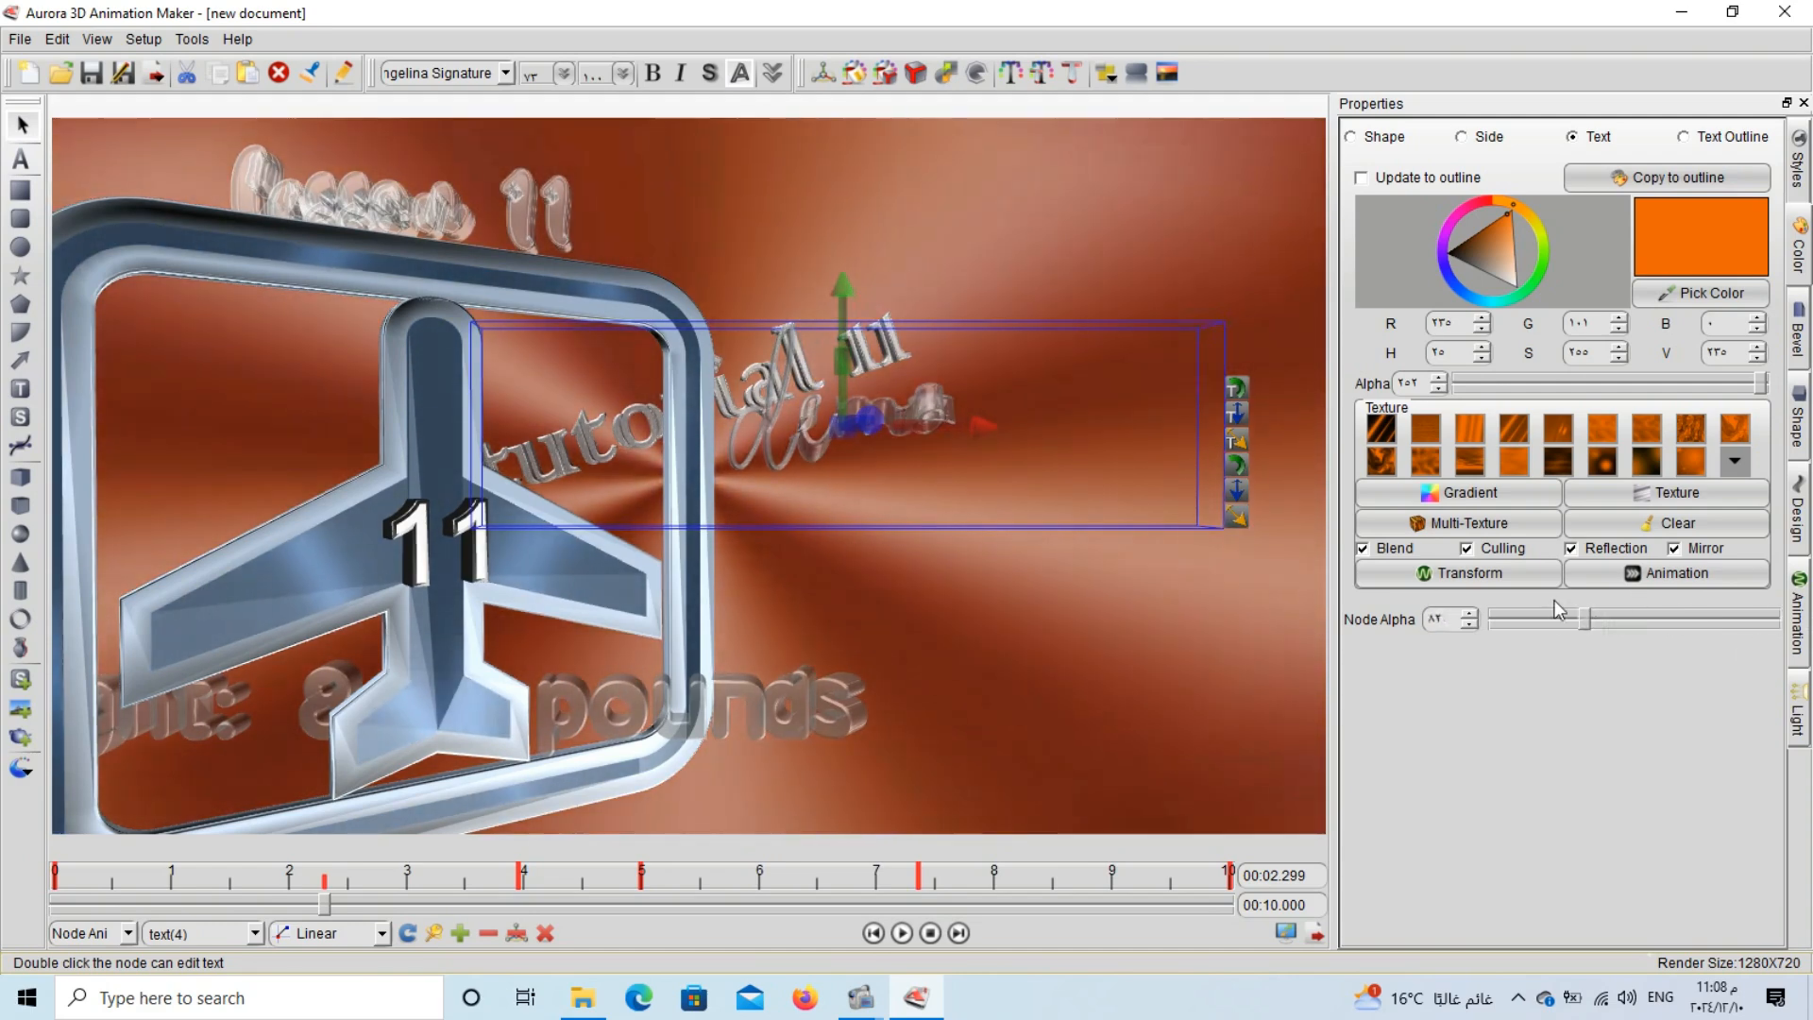
drag(1494, 619, 1773, 619)
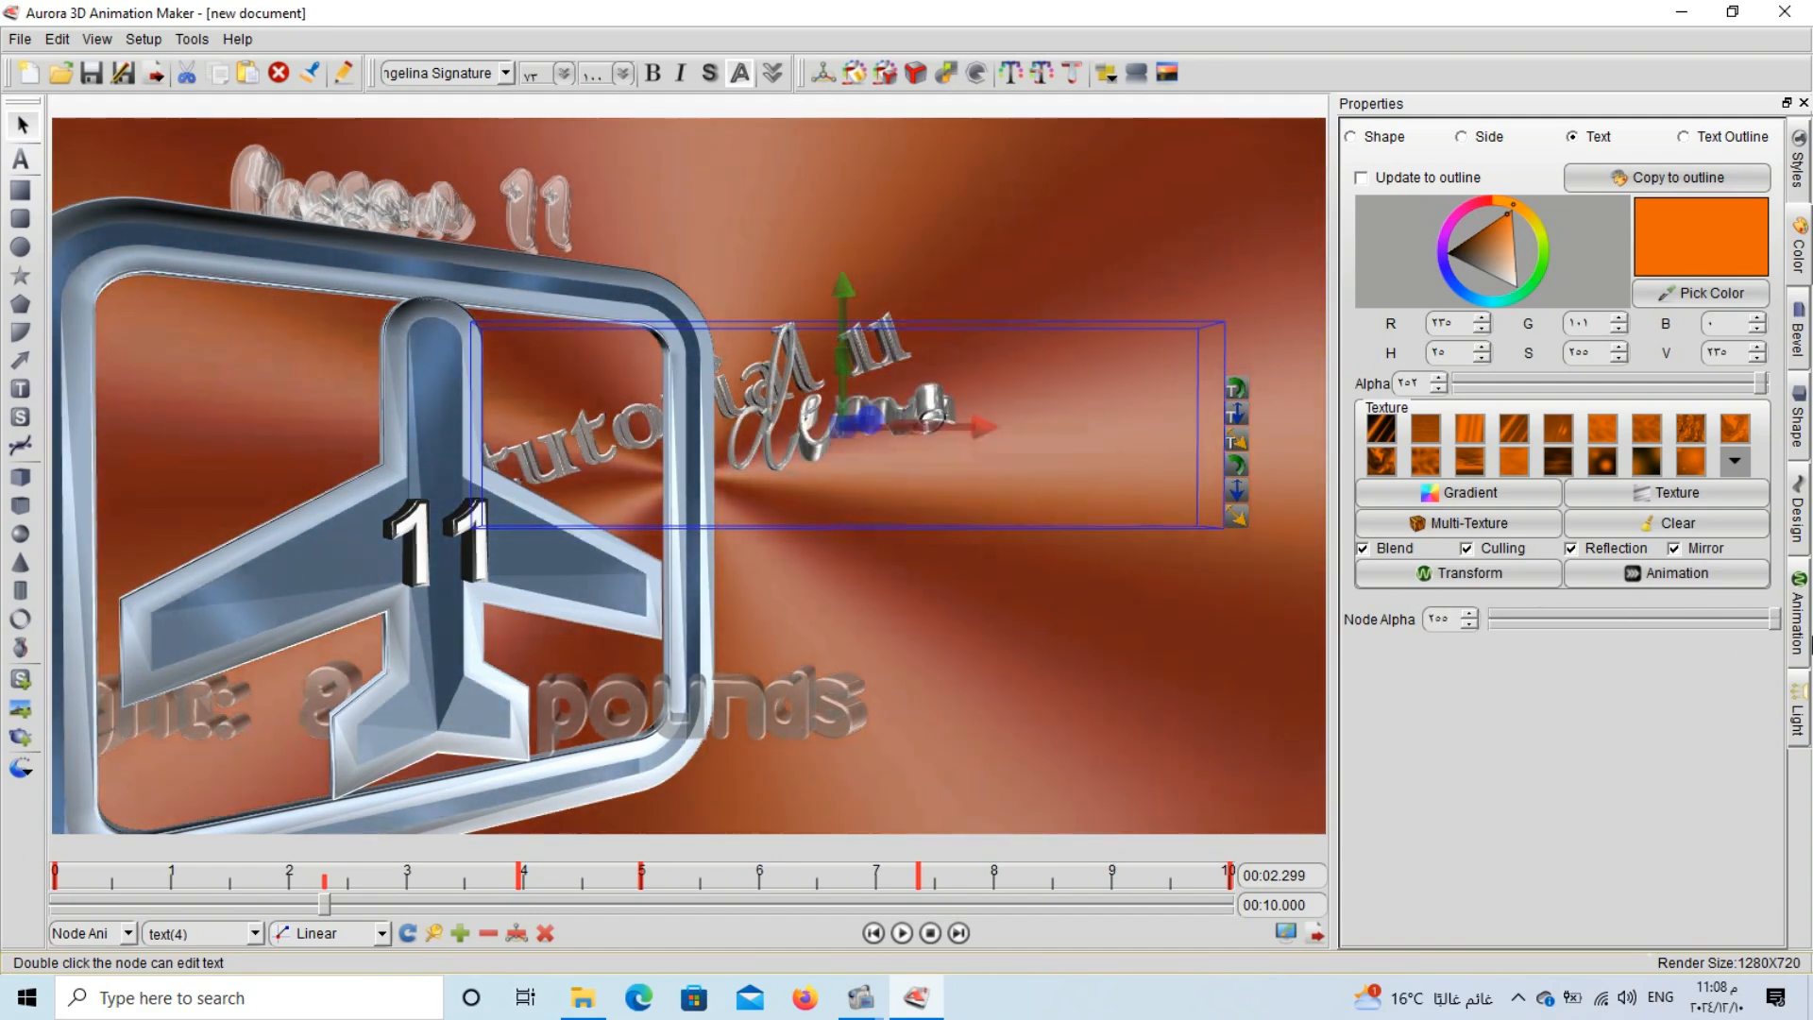
drag(844, 431, 1250, 484)
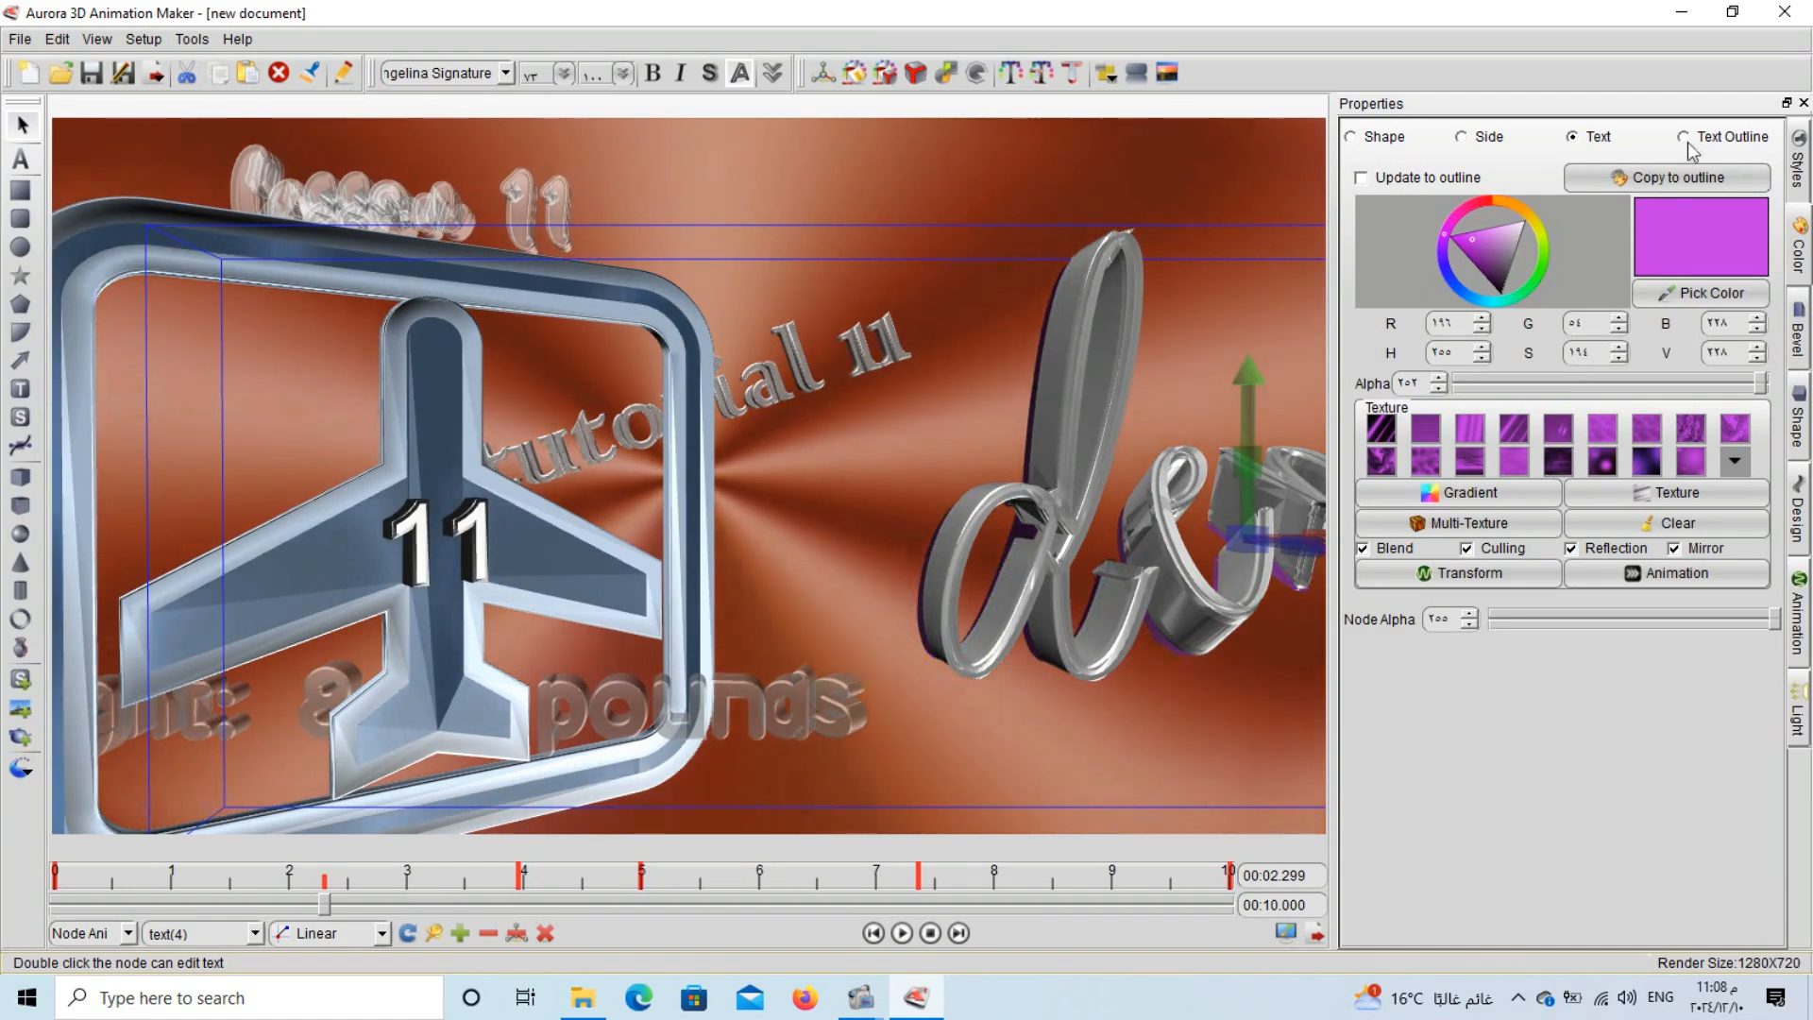
Color the Text Outline of "demo" deep blue (27, 54, 185) and add a keyframe at 00:02.299.
click(1683, 136)
click(1490, 253)
click(1450, 282)
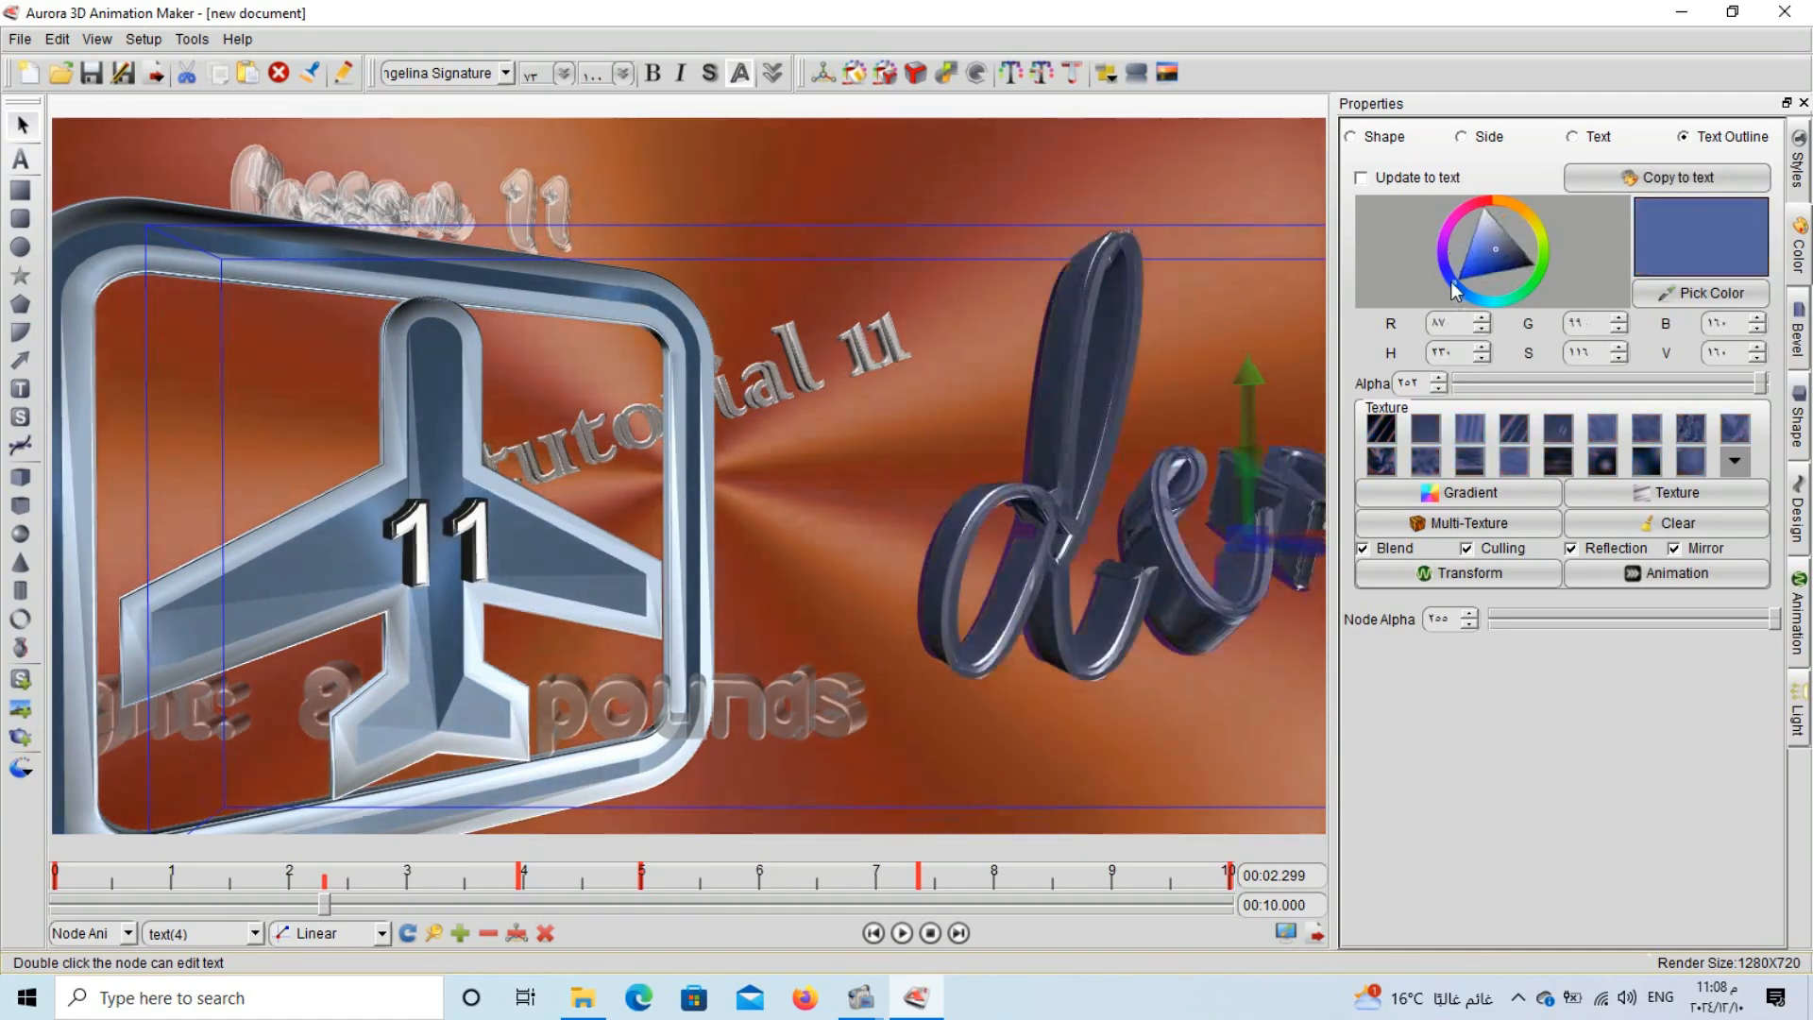
click(1476, 270)
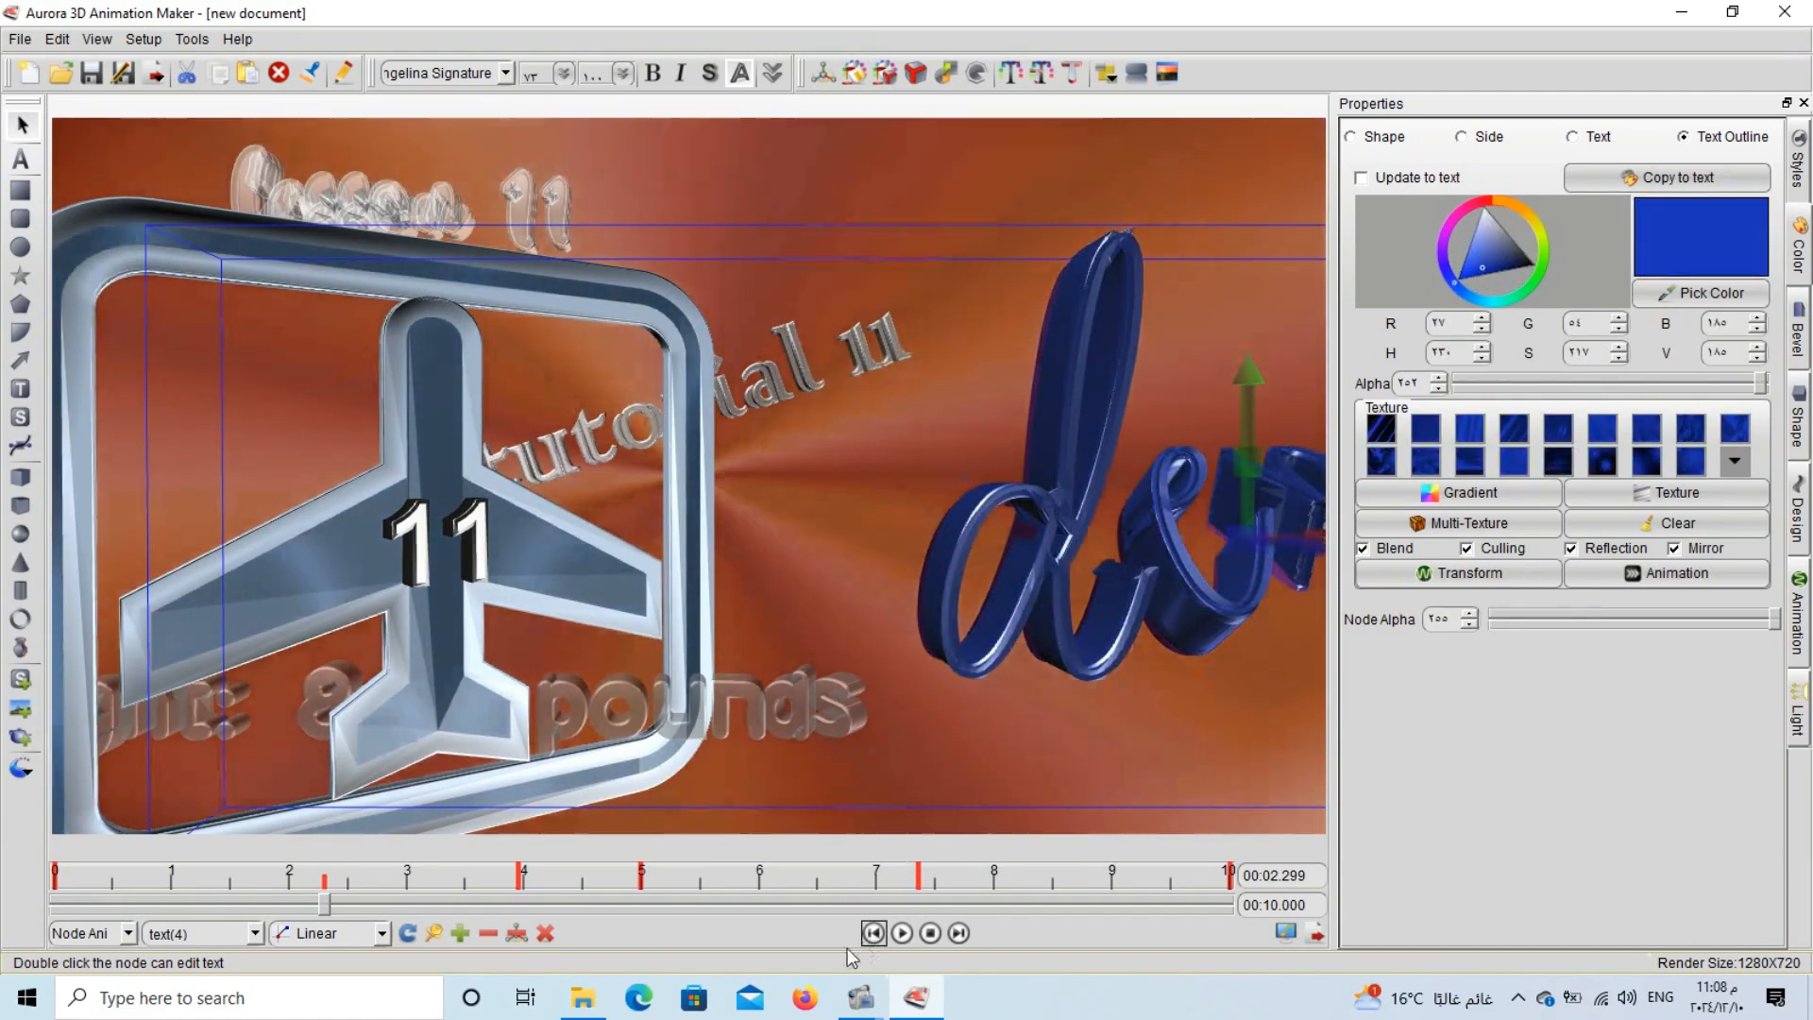
click(465, 935)
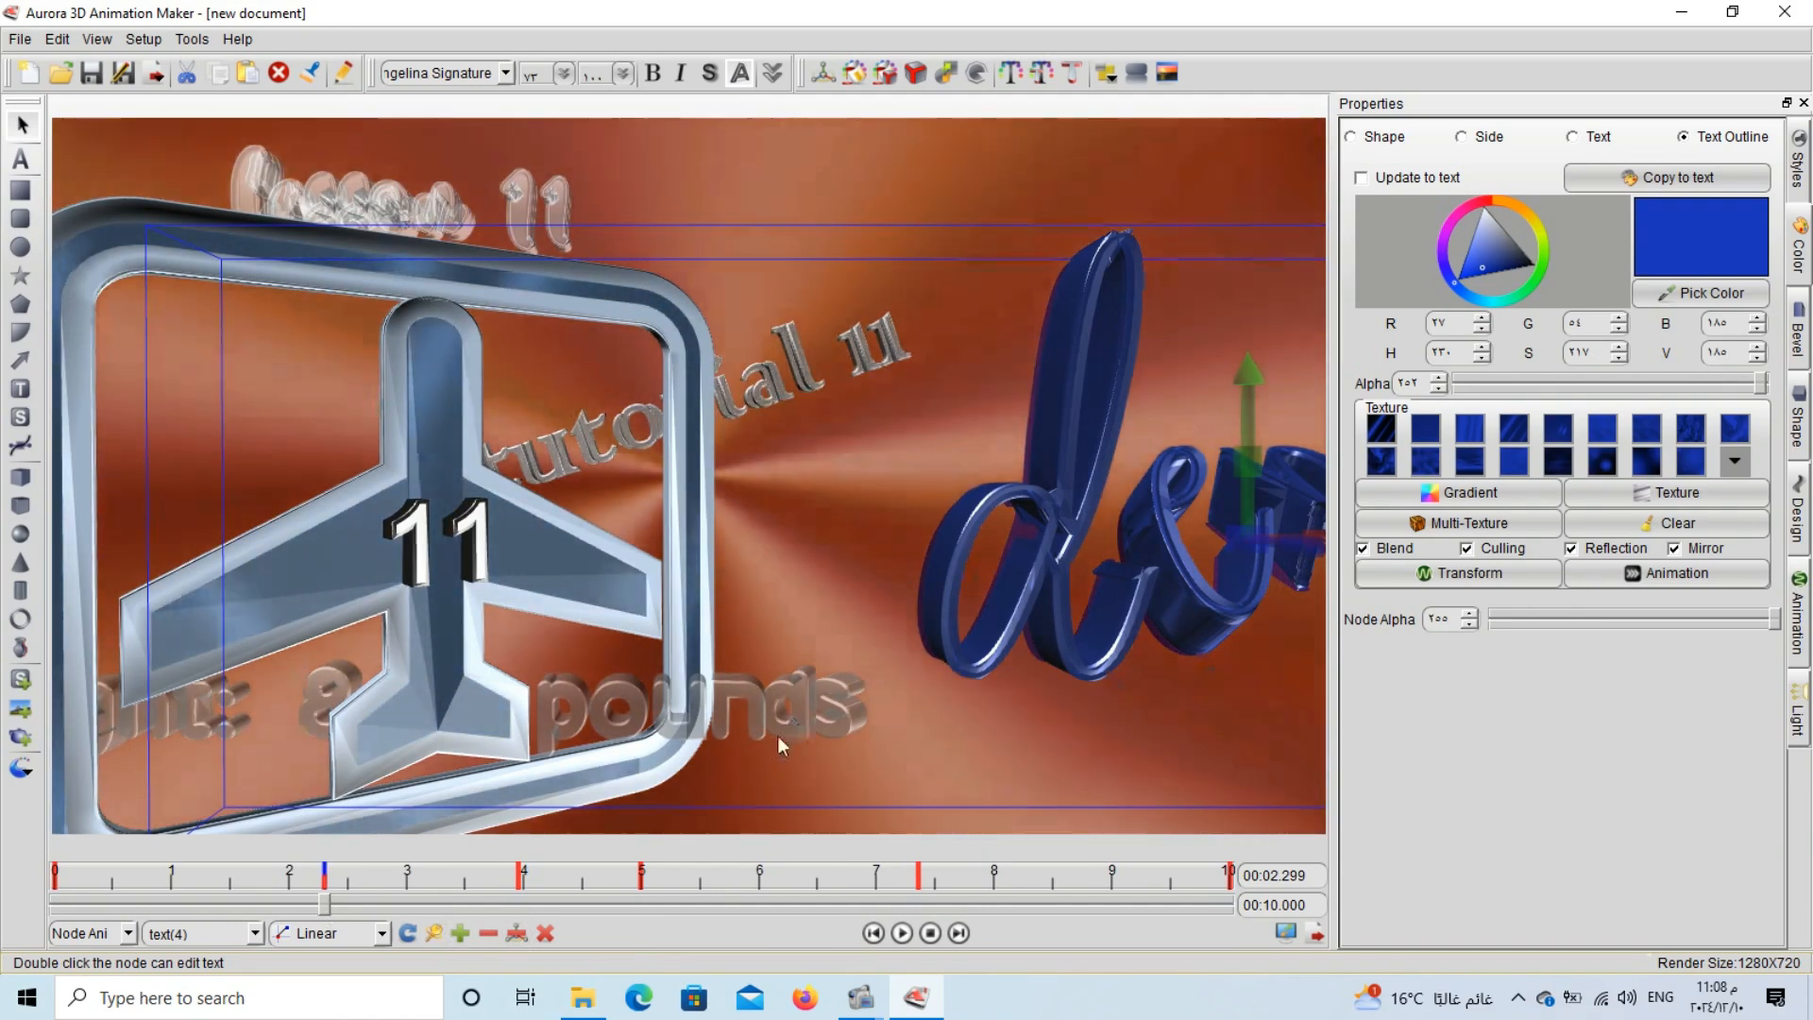
Play the animation from the start to preview the "demo" text's movement, pausing at 00:08.555.
click(935, 935)
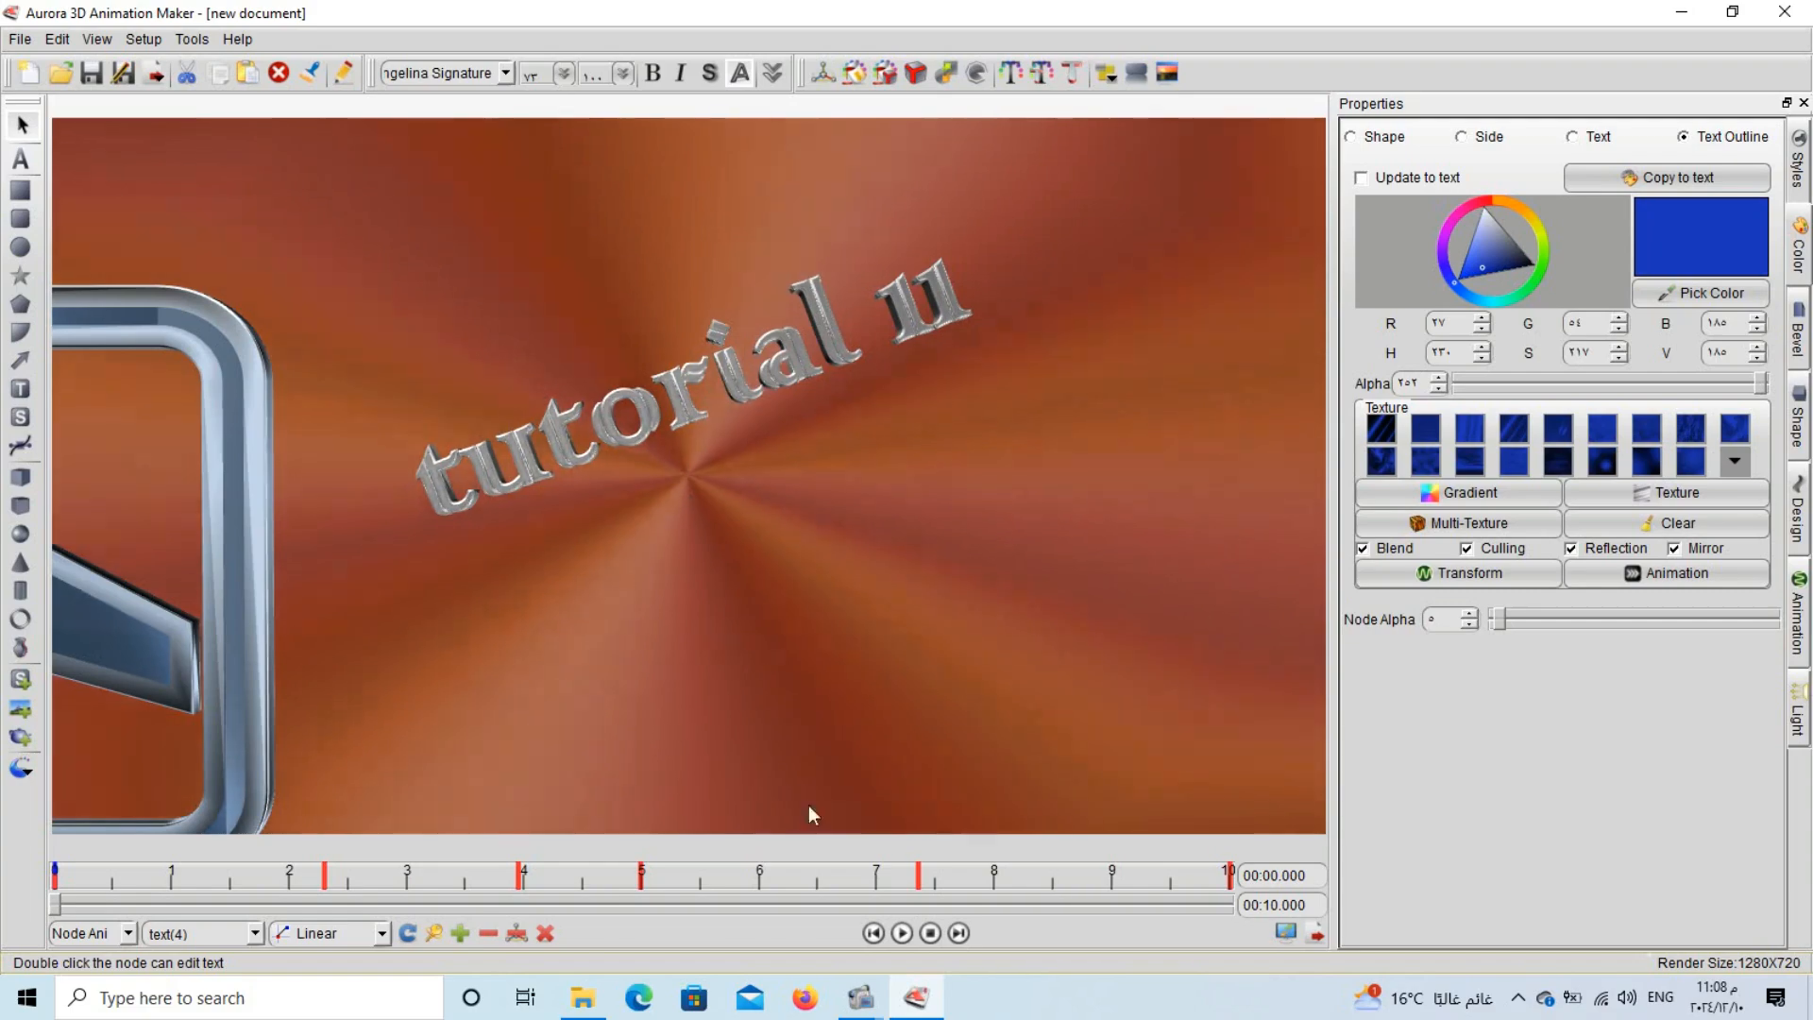
click(904, 934)
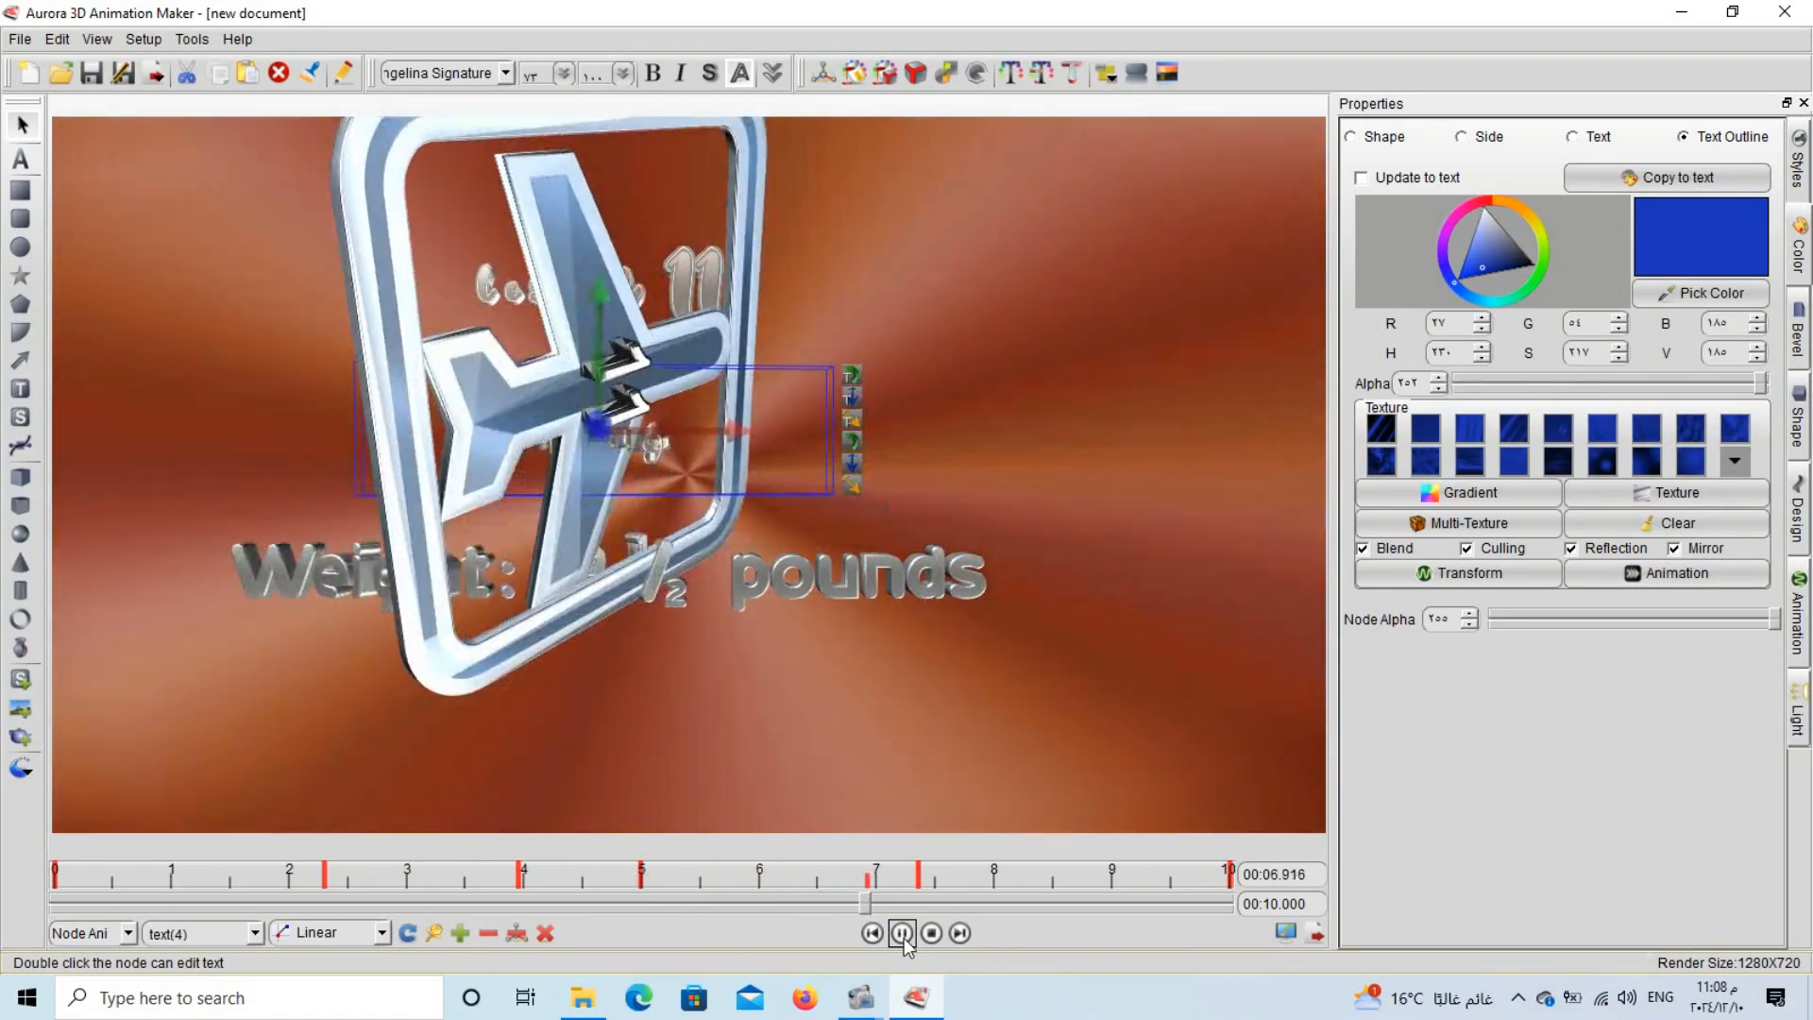
click(903, 935)
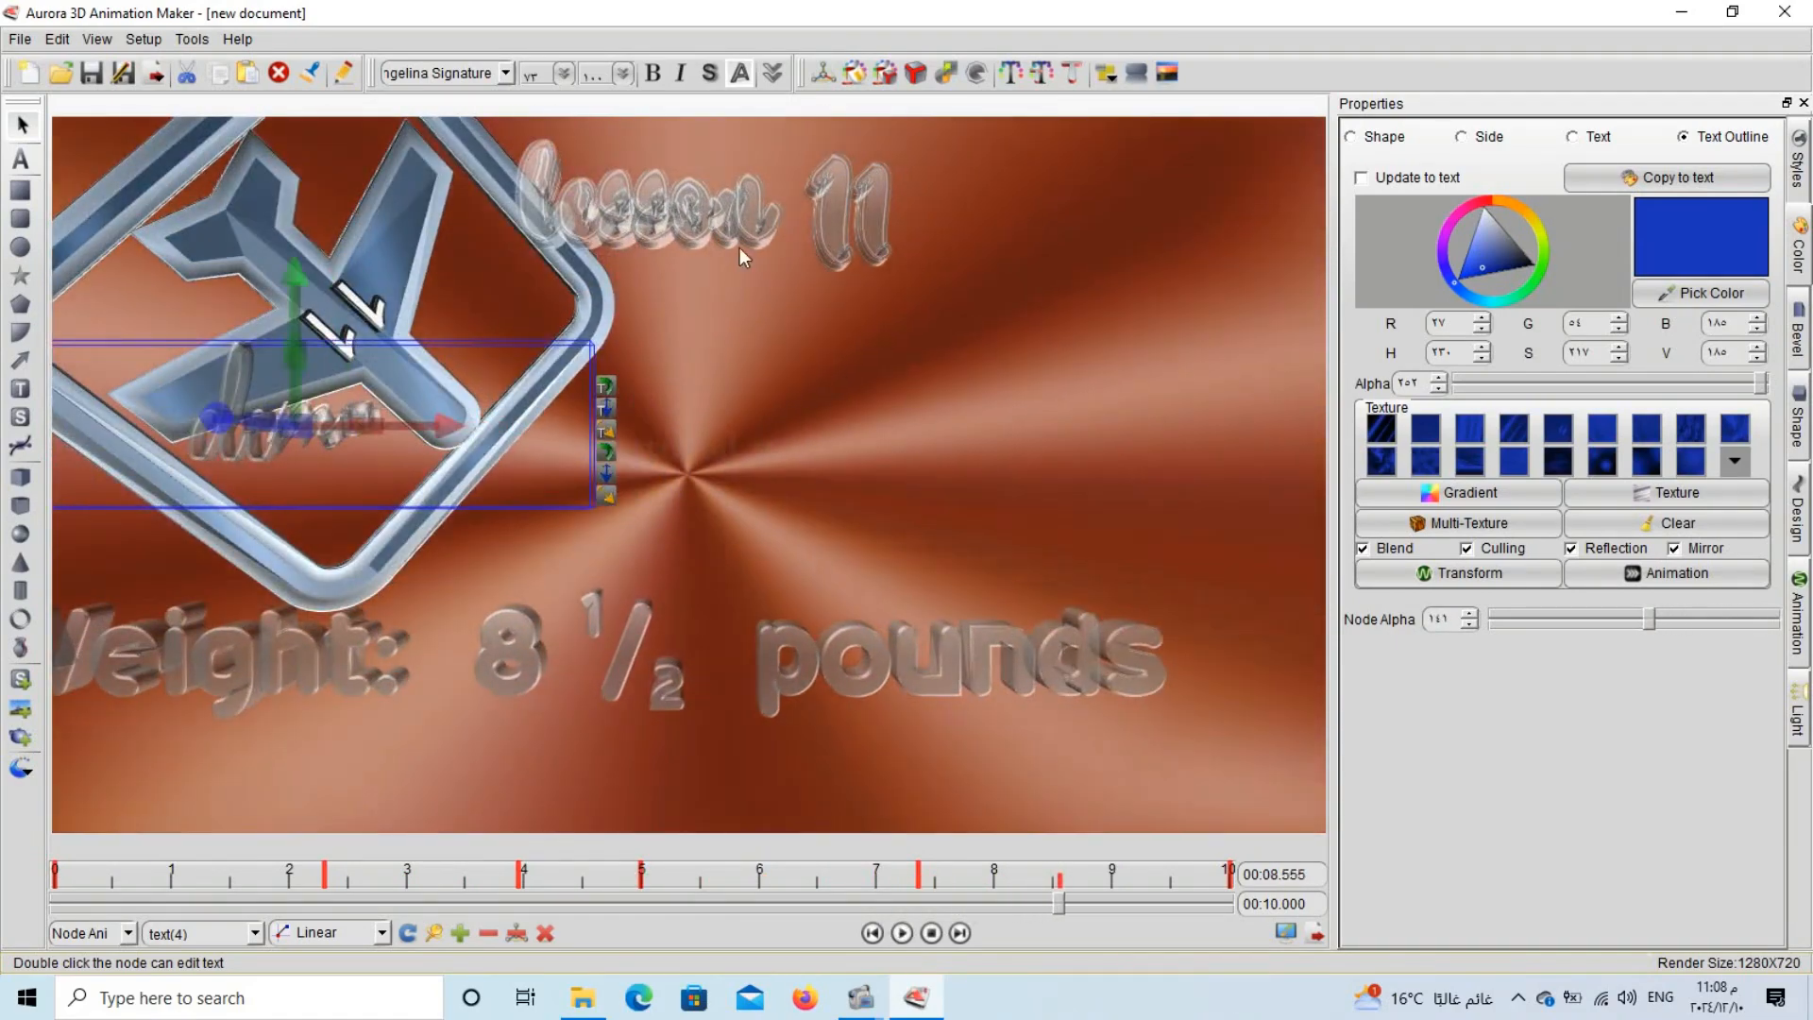
Replace the "Weight" line's text with "simple demonestration".
double_click(510, 669)
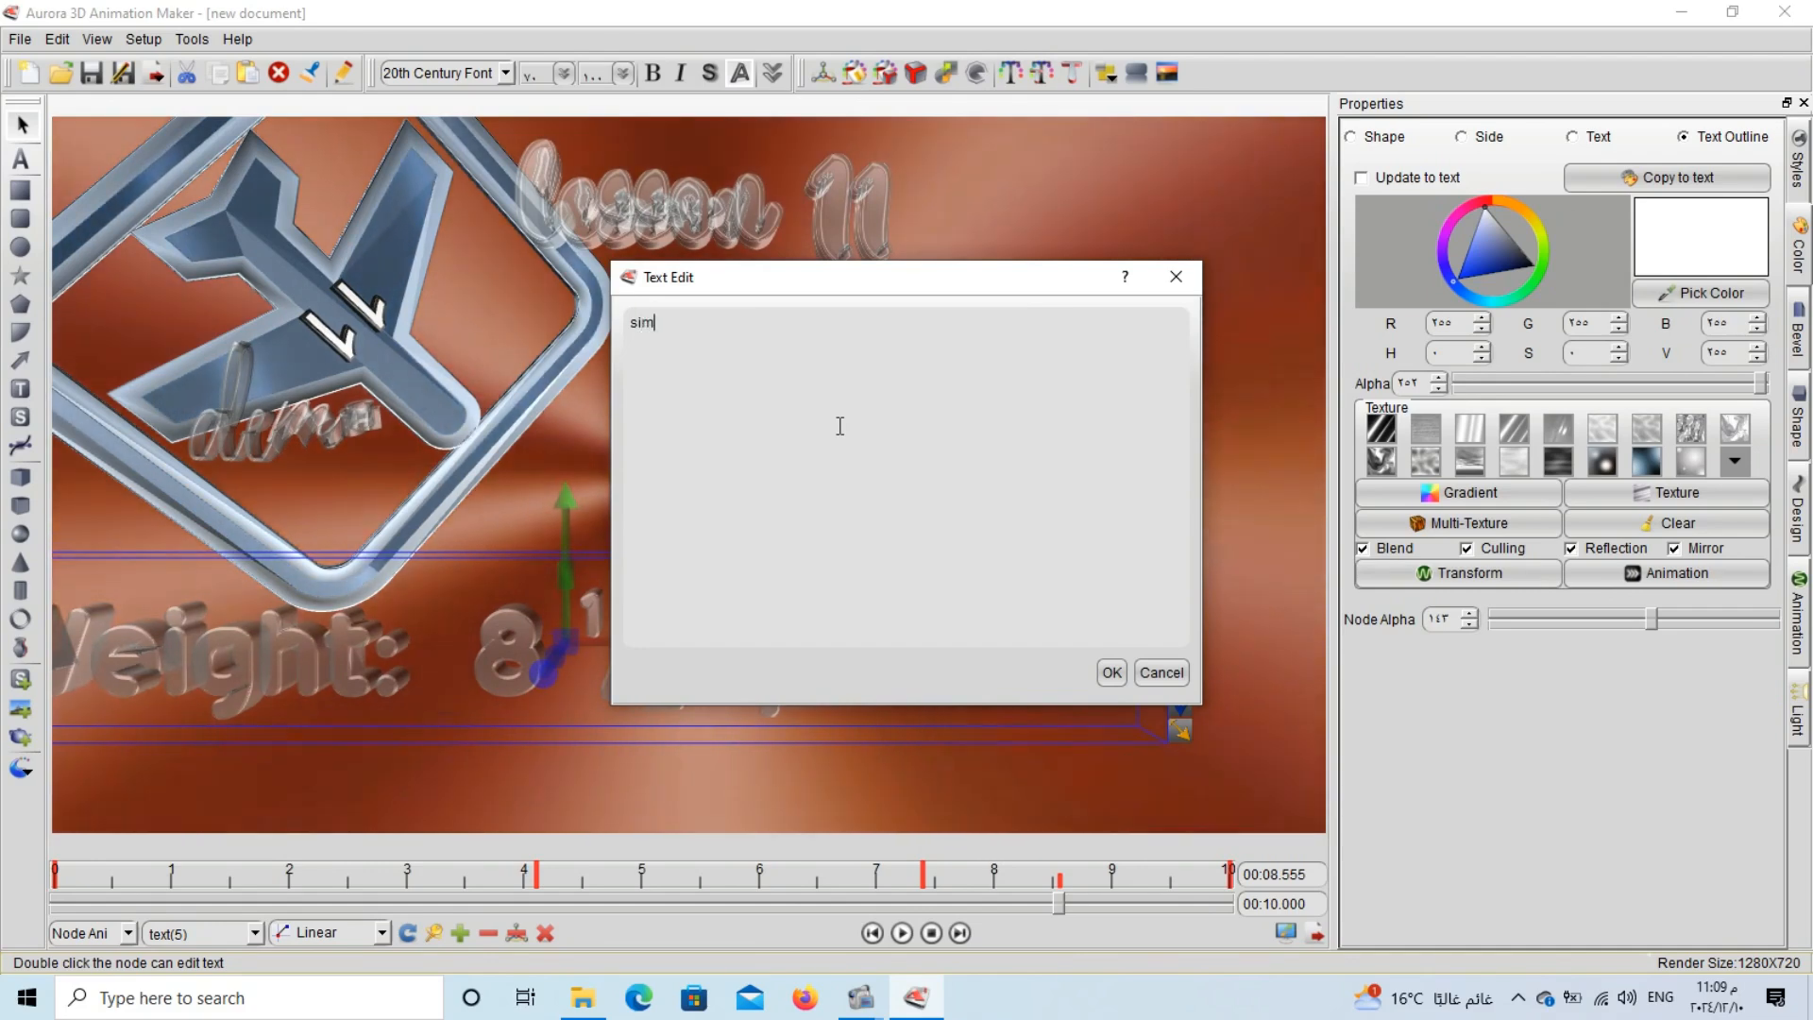
text(simple)
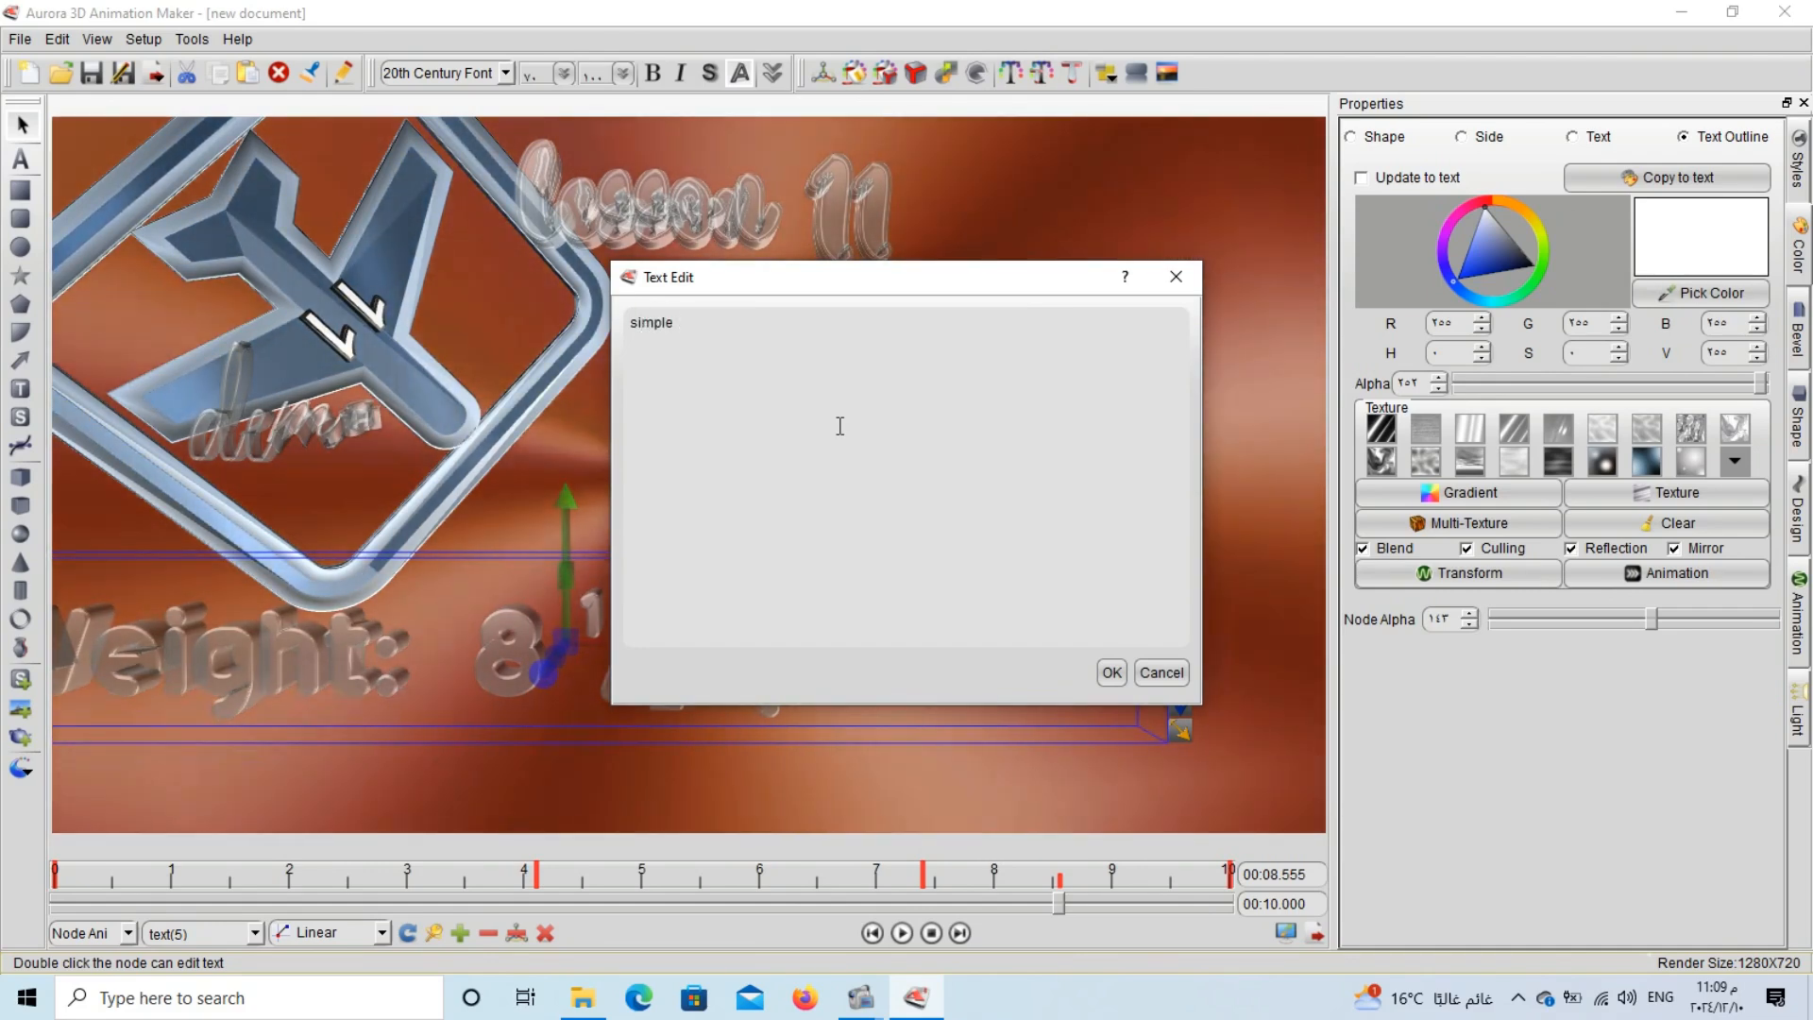
text( demo)
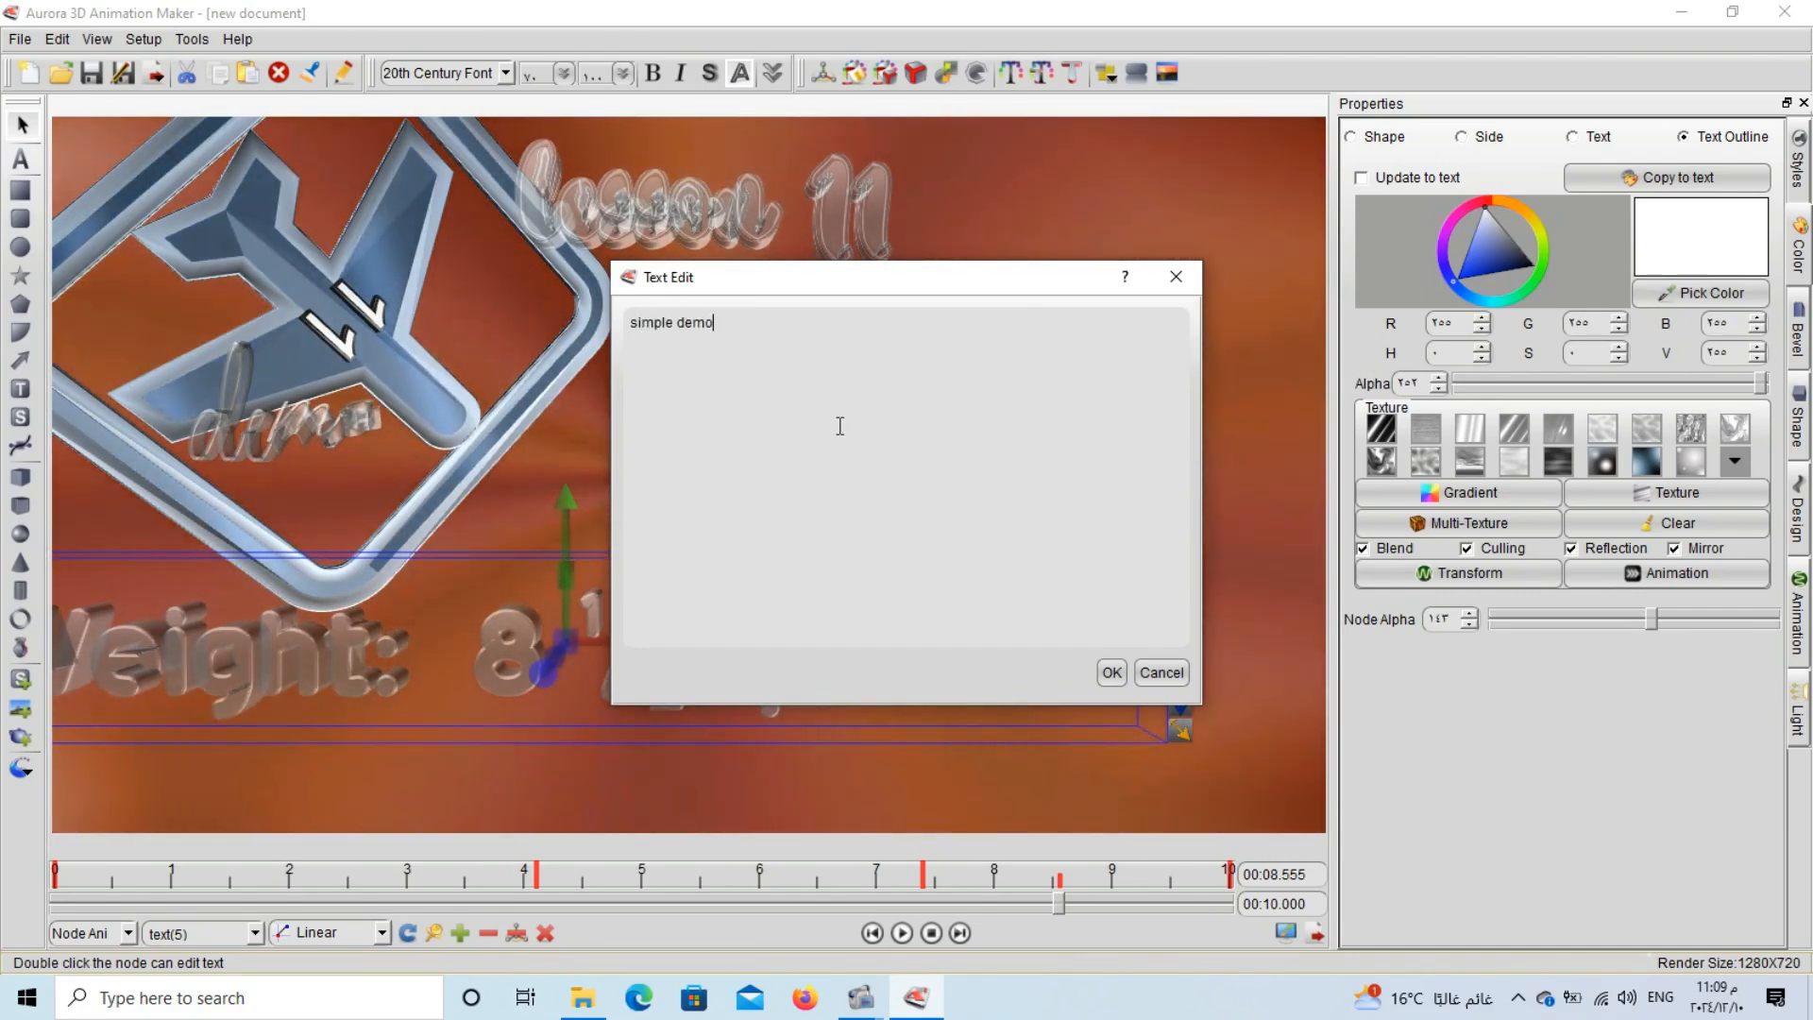
text(nest)
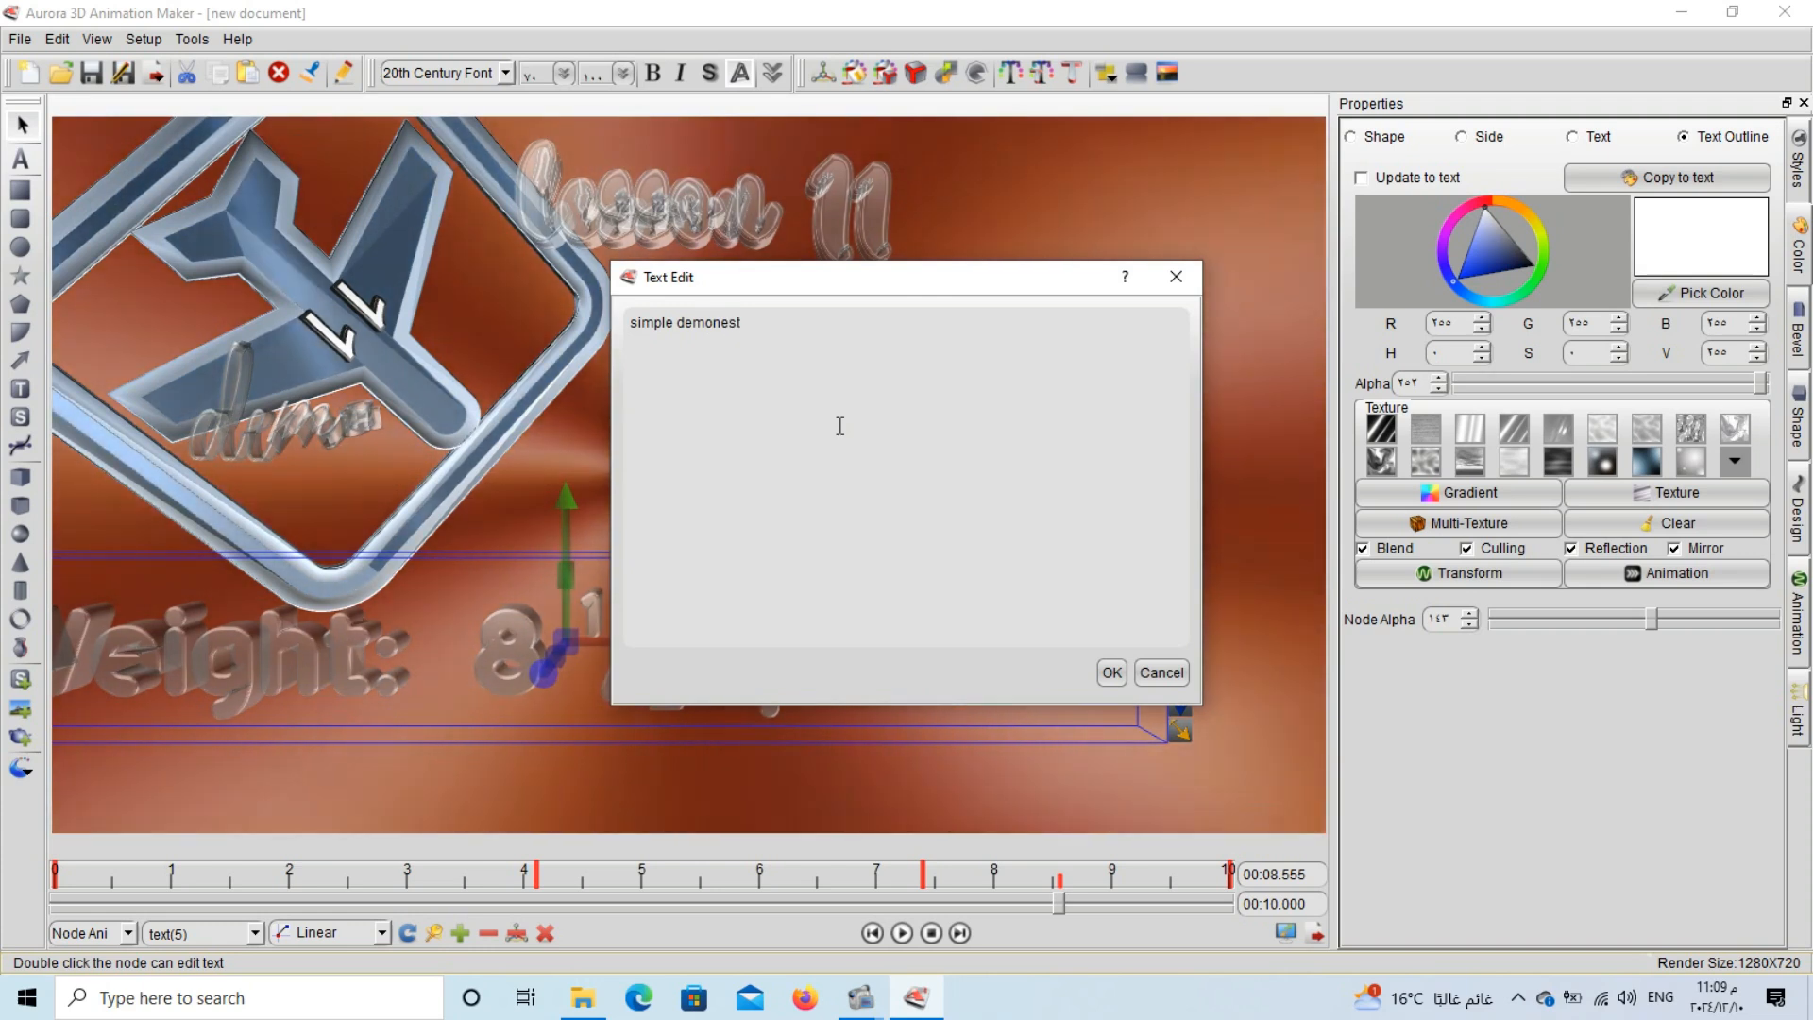
text(ration)
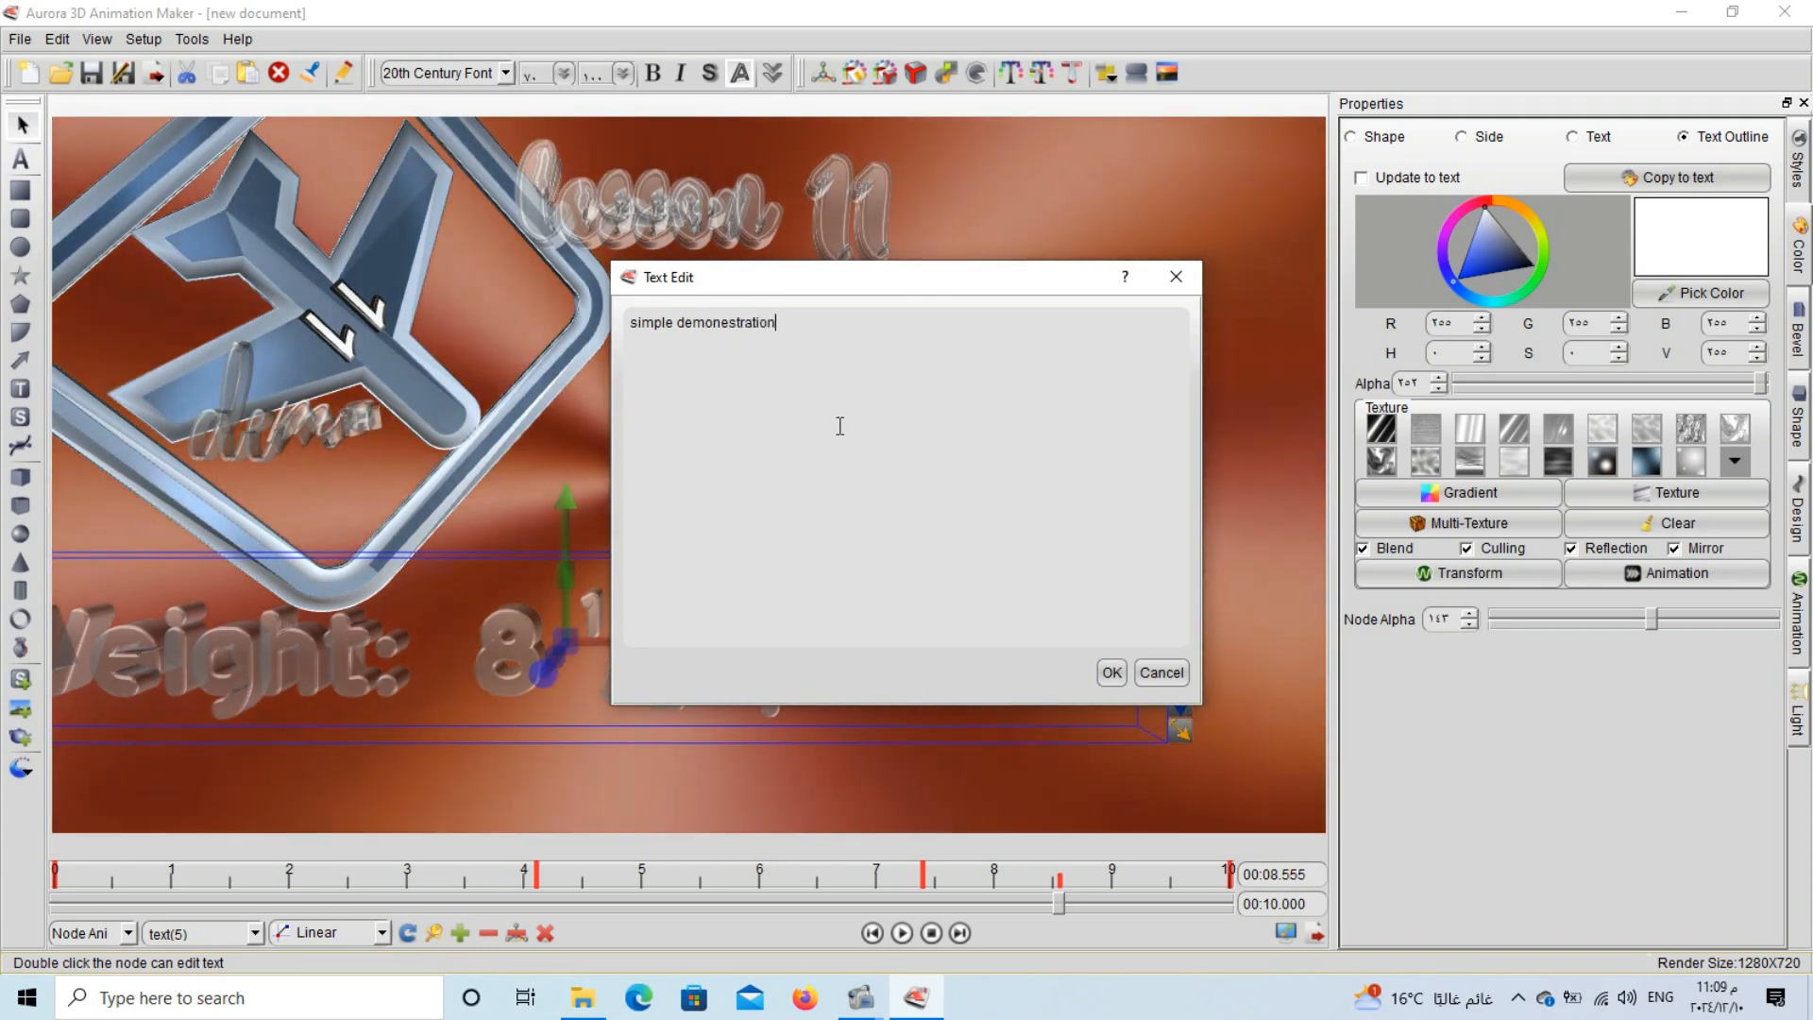
click(1111, 673)
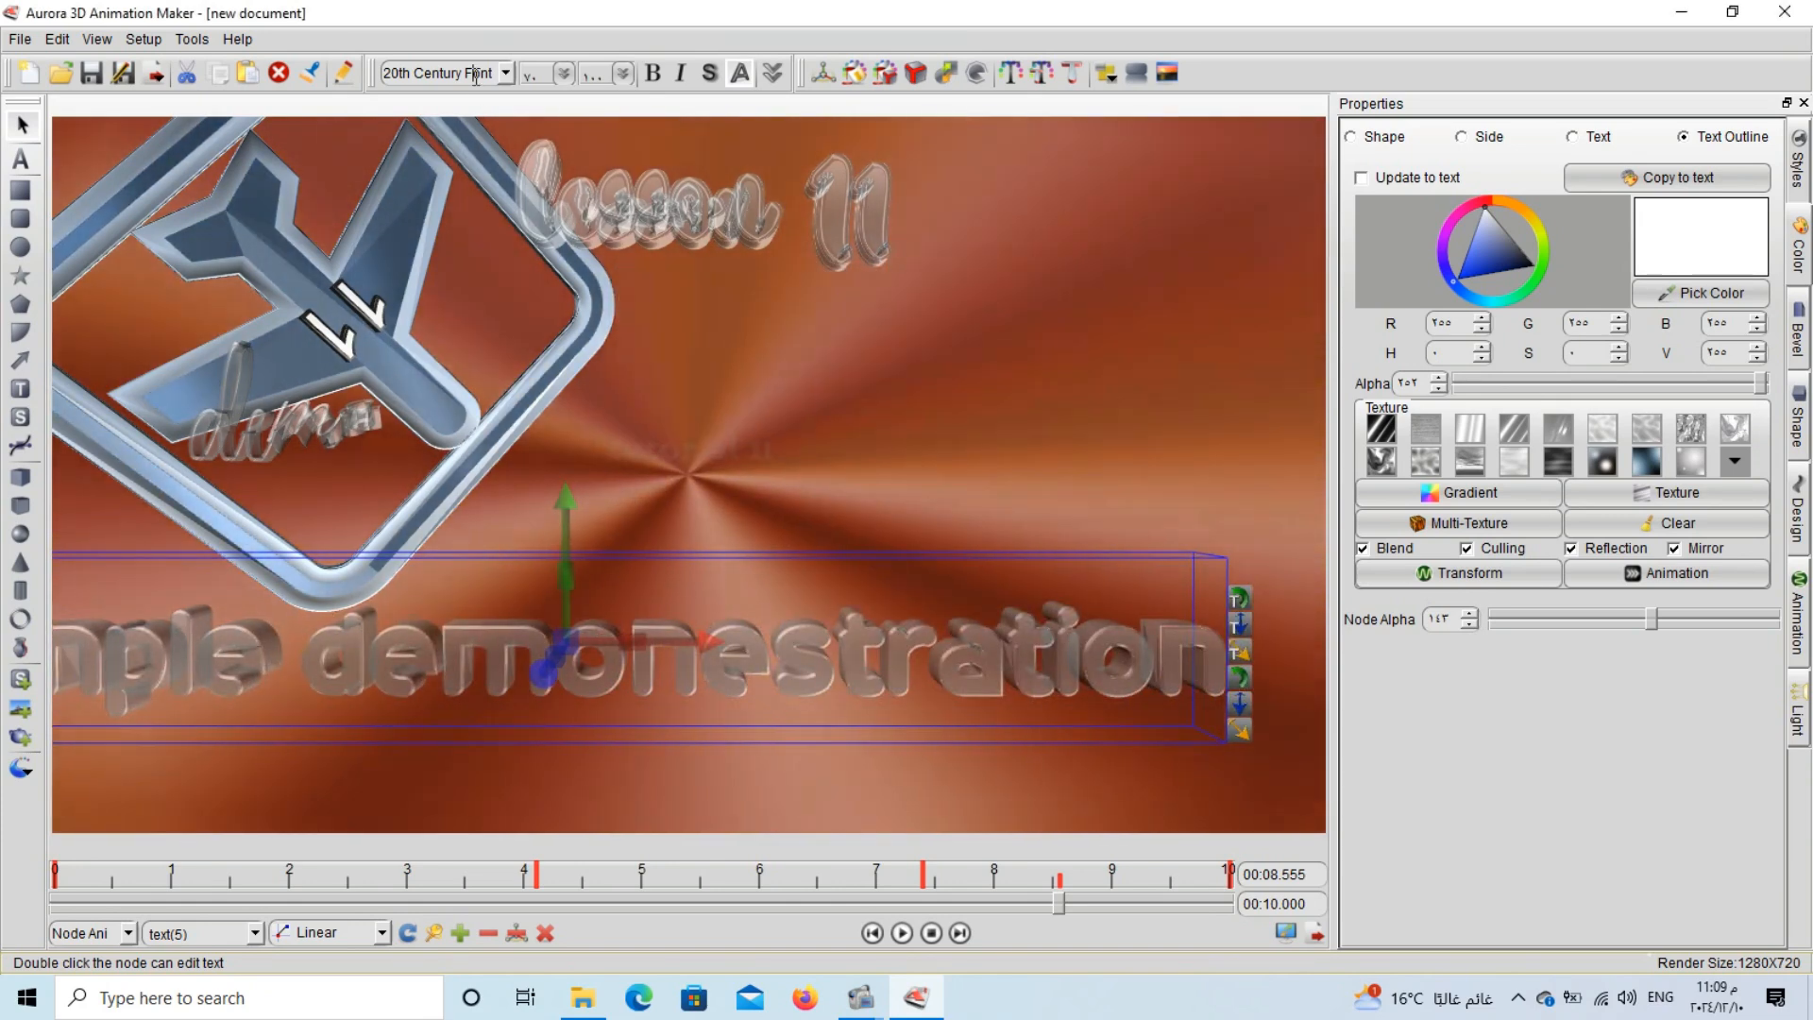
Set the font of "simple demonestration" to Alvin Zilon and move it back and down so the whole line fits near the frame's lower edge.
scroll(476, 75, down, 3)
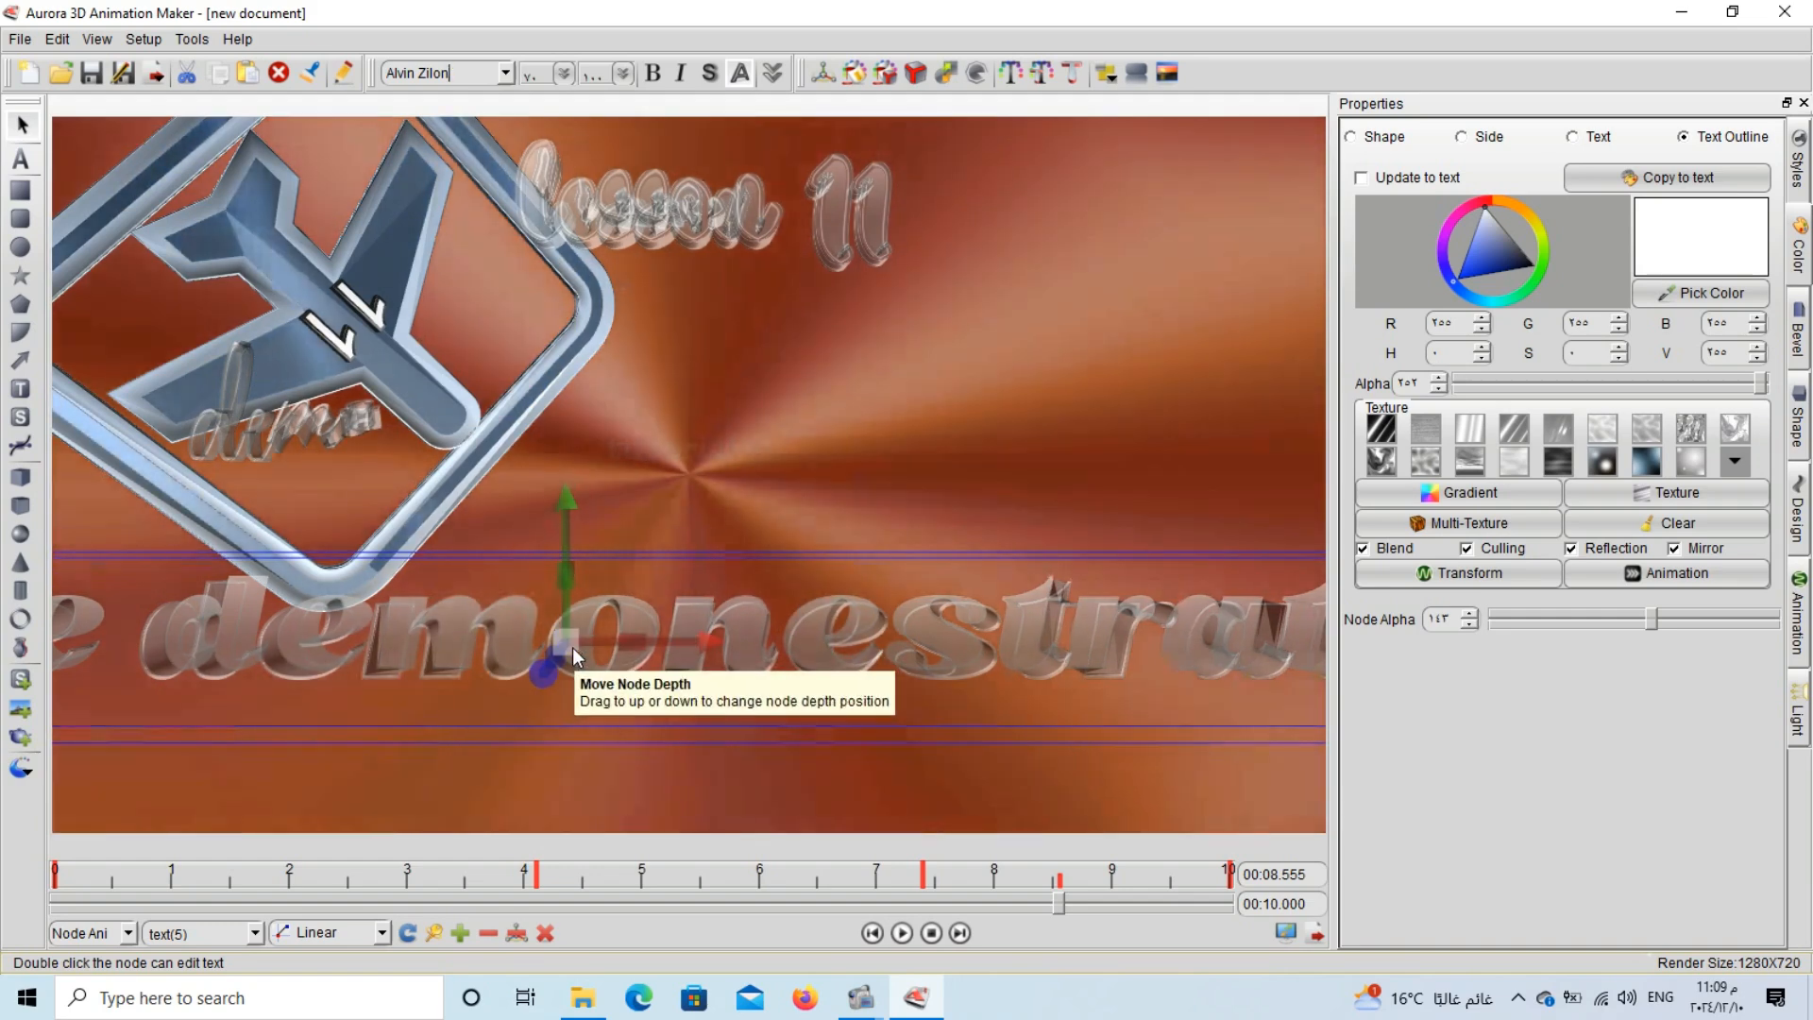
drag(572, 648, 7, 565)
drag(858, 566, 901, 710)
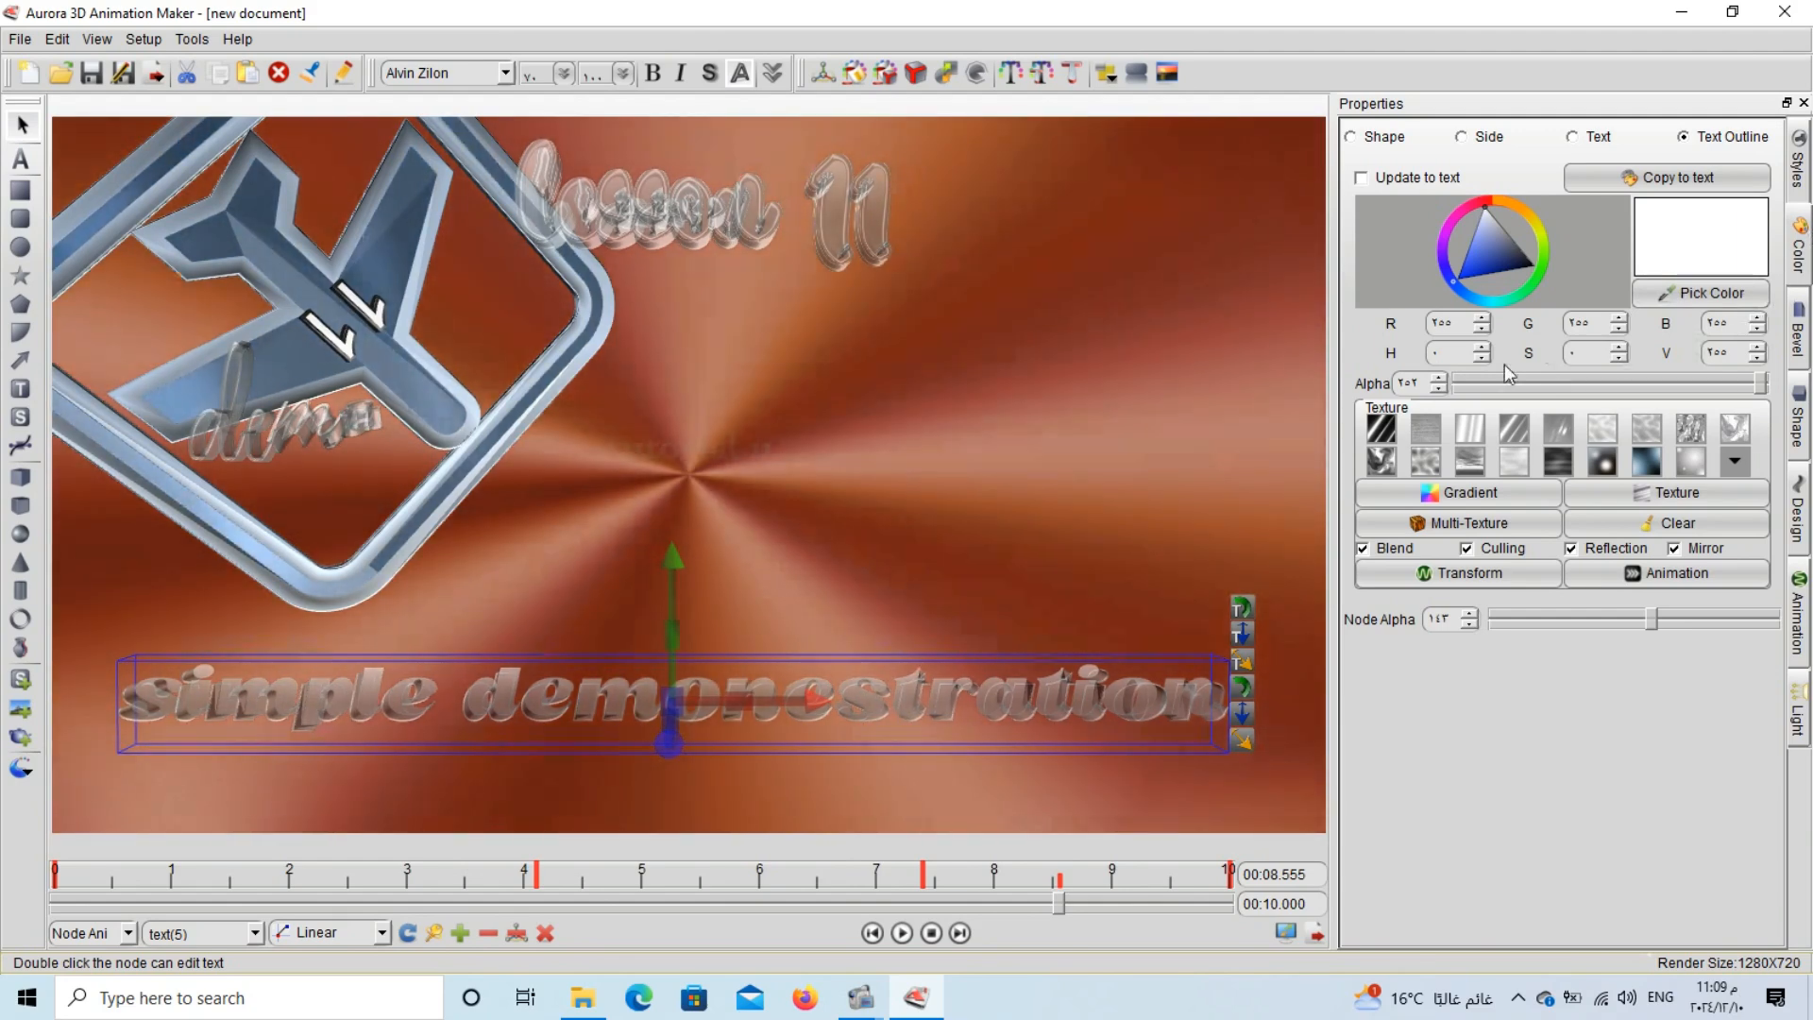
Recolor the Text Outline and Text of "simple demonestration" light blue and slightly adjust its text extrusion depth.
mouse_move(1481, 259)
mouse_down()
mouse_move(1465, 280)
mouse_move(1469, 248)
mouse_up()
click(1602, 140)
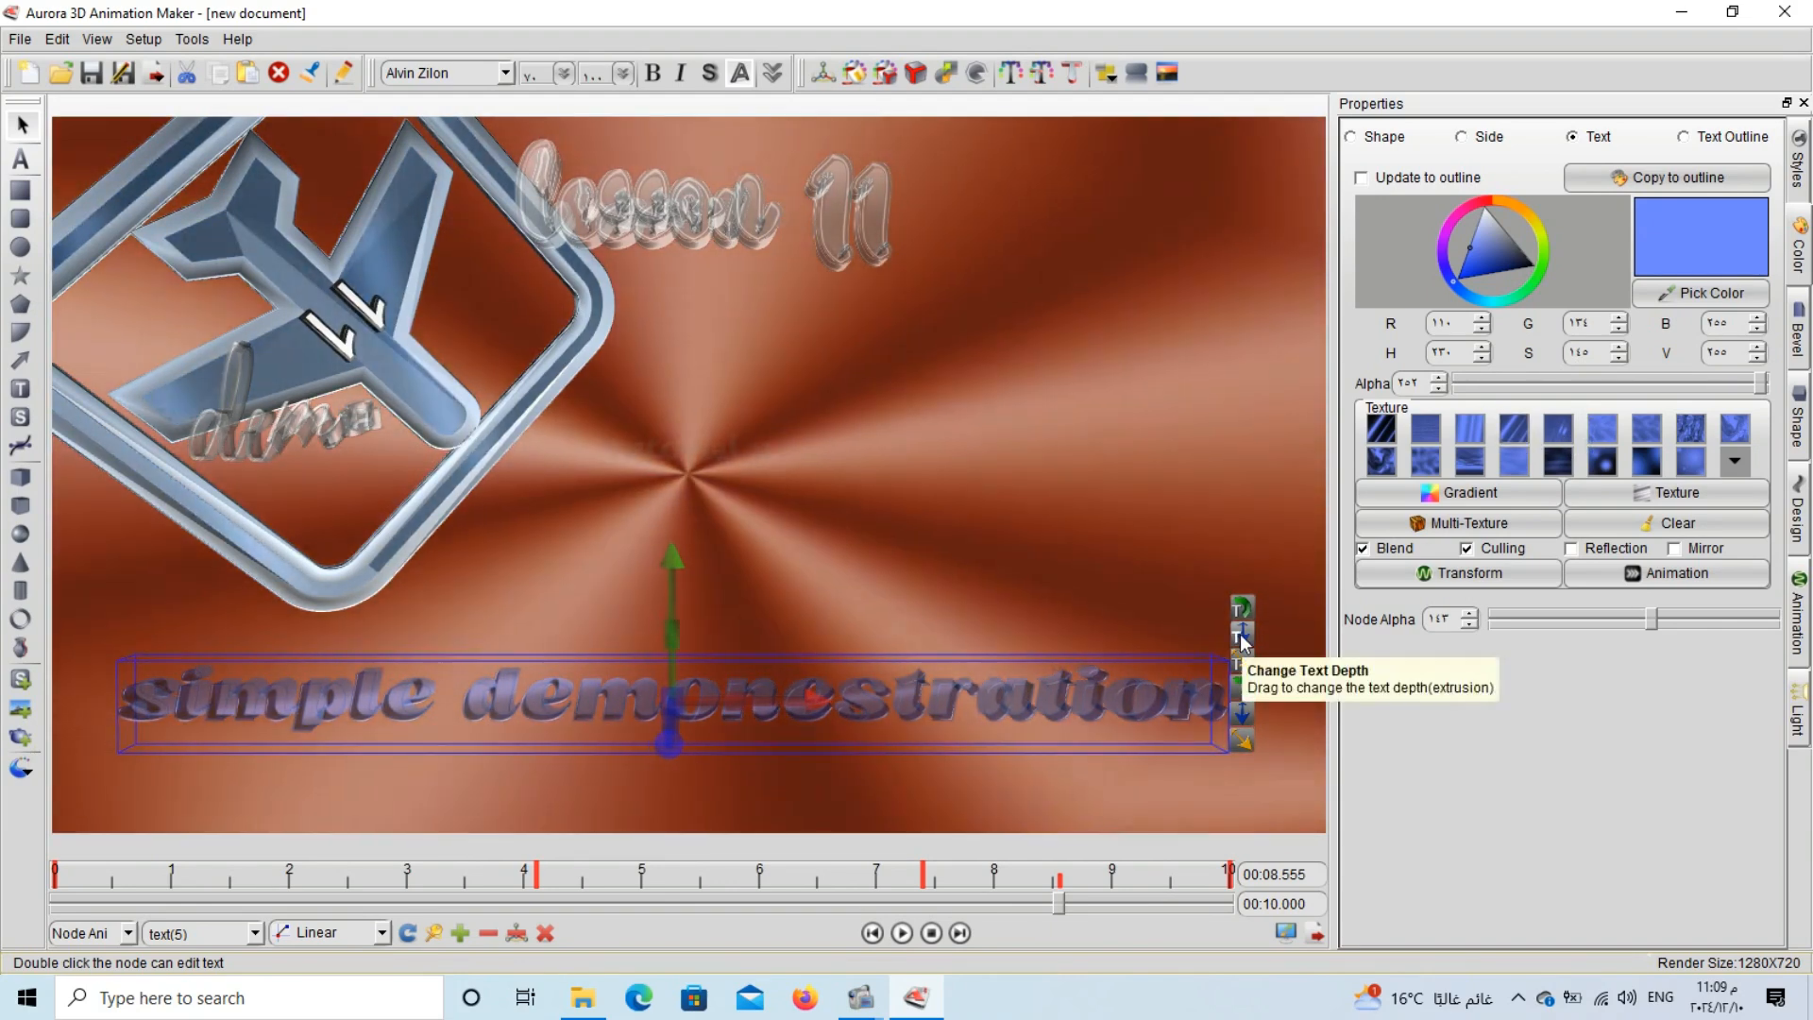
mouse_move(1246, 642)
mouse_down()
mouse_move(1337, 644)
mouse_move(1243, 642)
mouse_up()
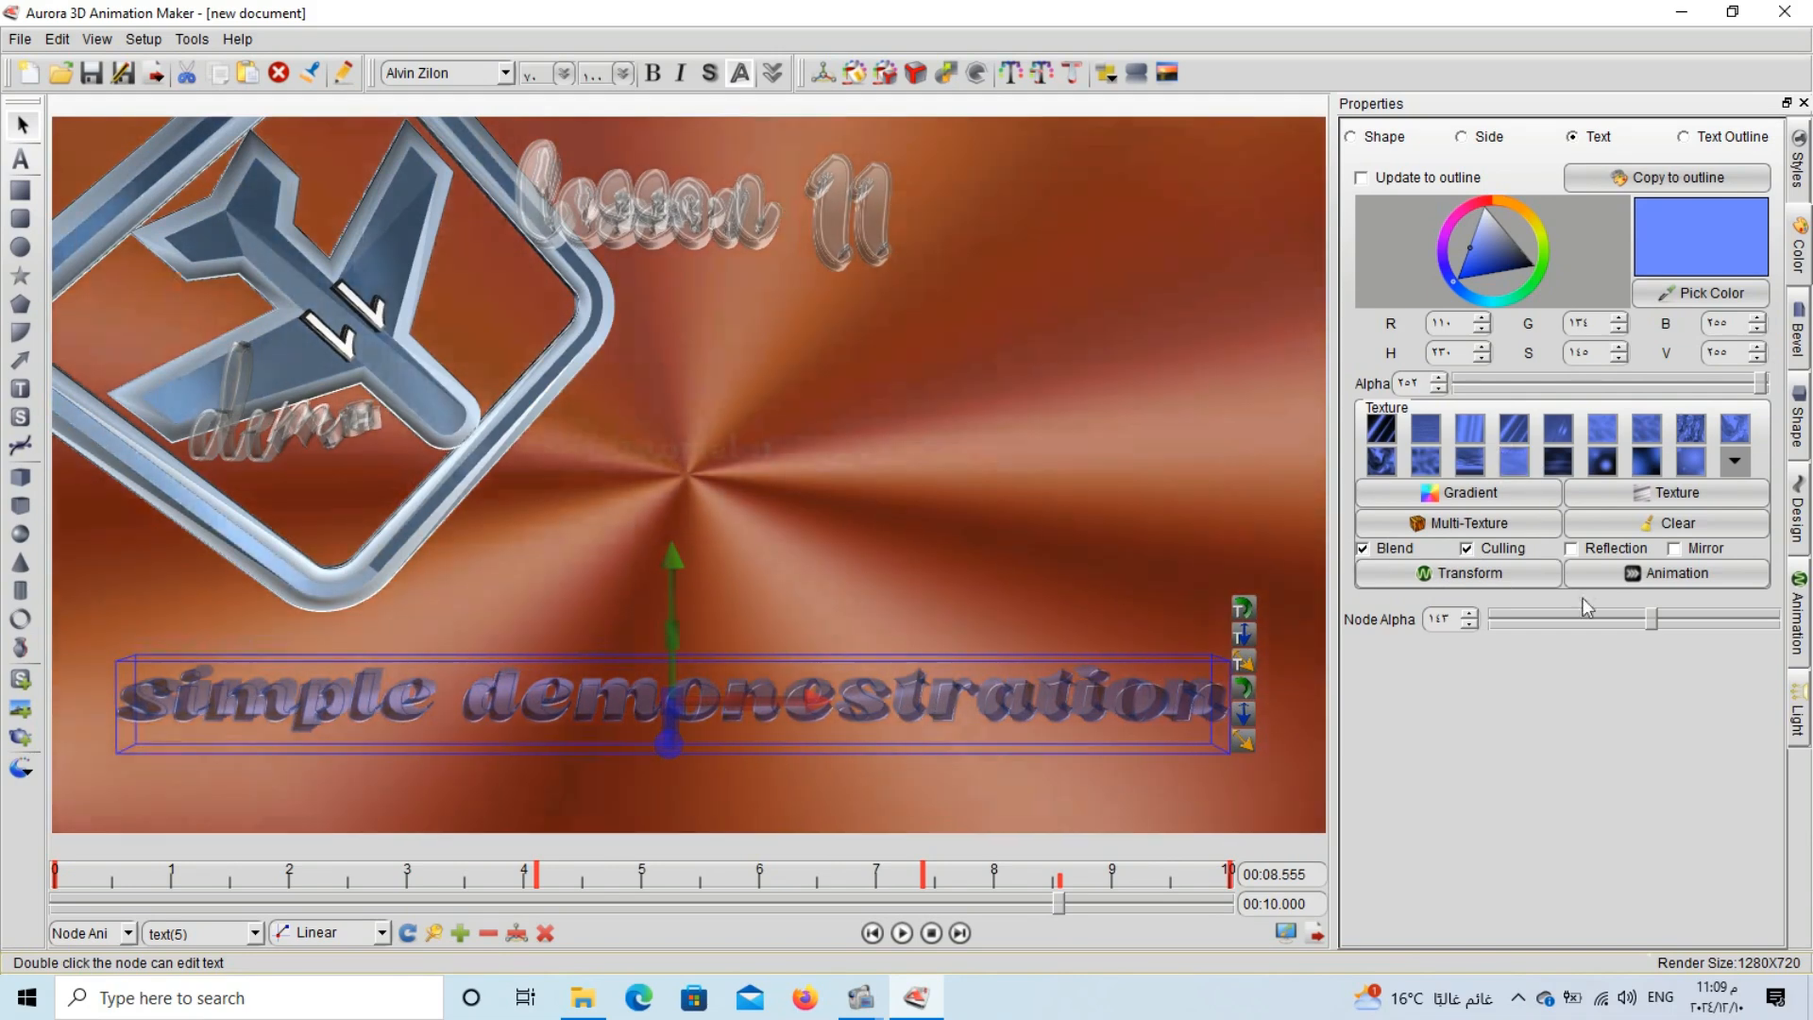
Apply the Vertical scroll half texture animation to the Text part of "simple demonestration" and raise its Node Alpha to 255.
click(1671, 578)
click(935, 411)
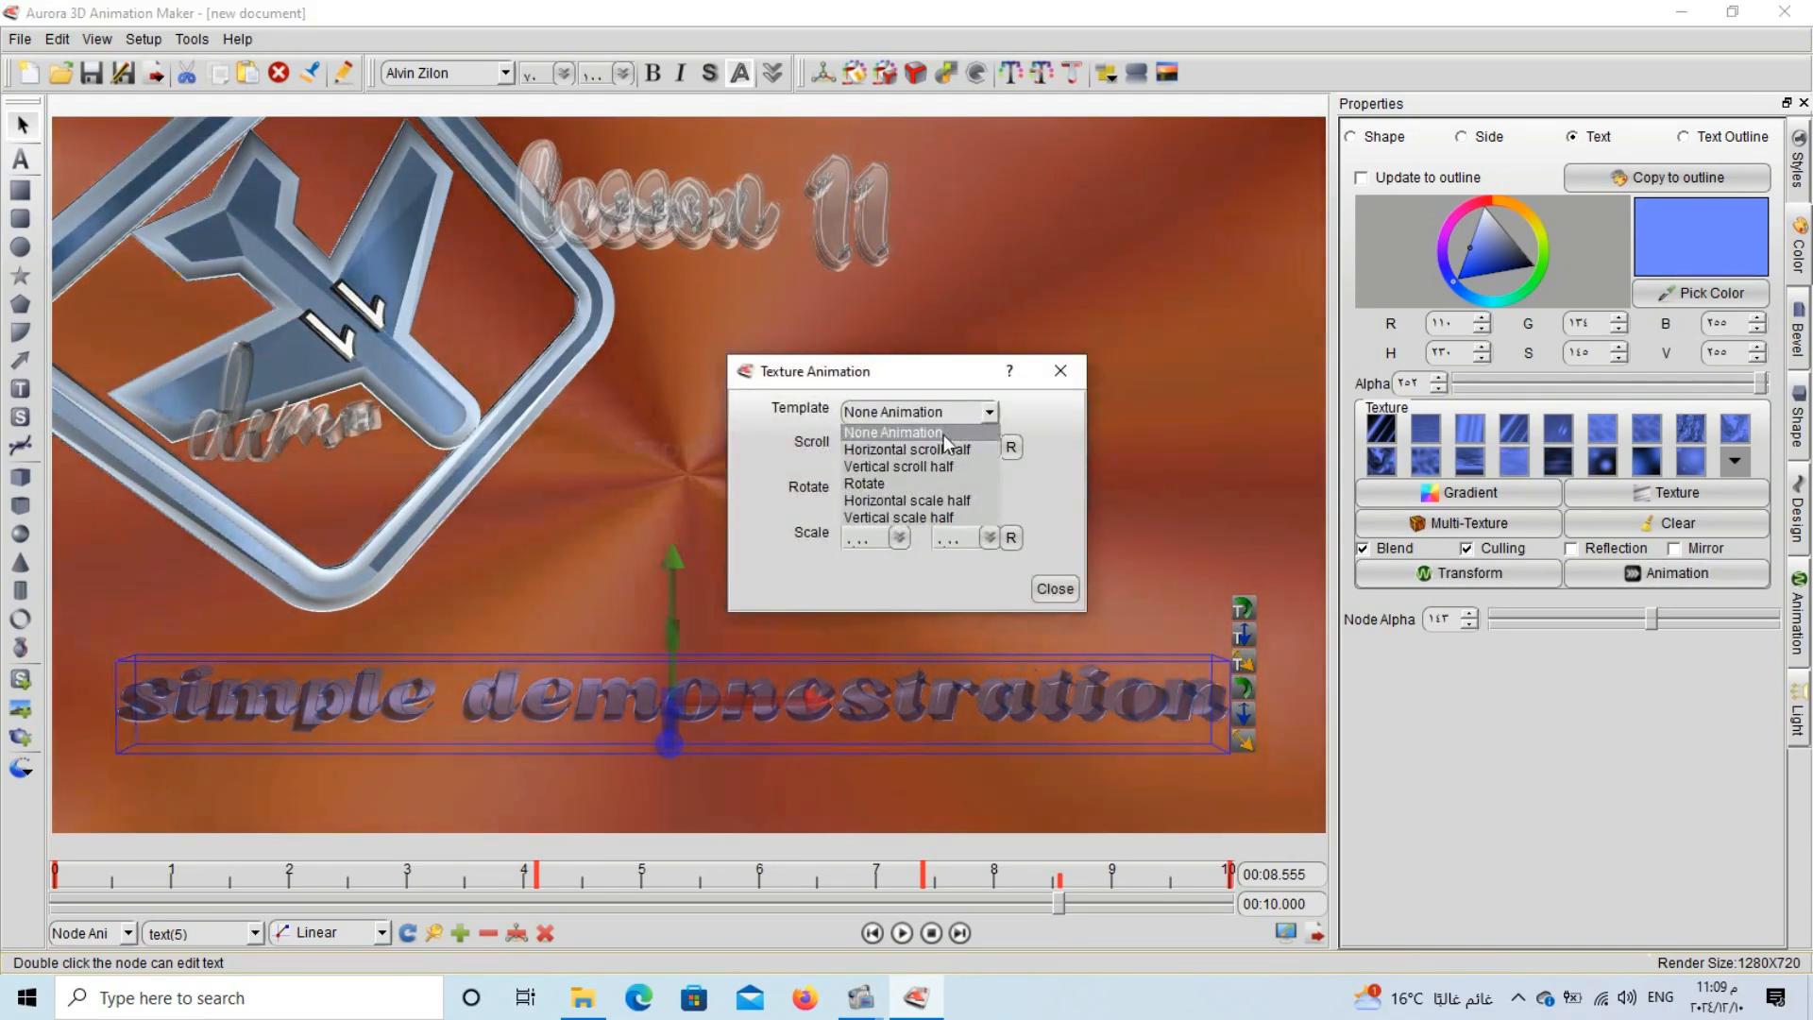
click(947, 466)
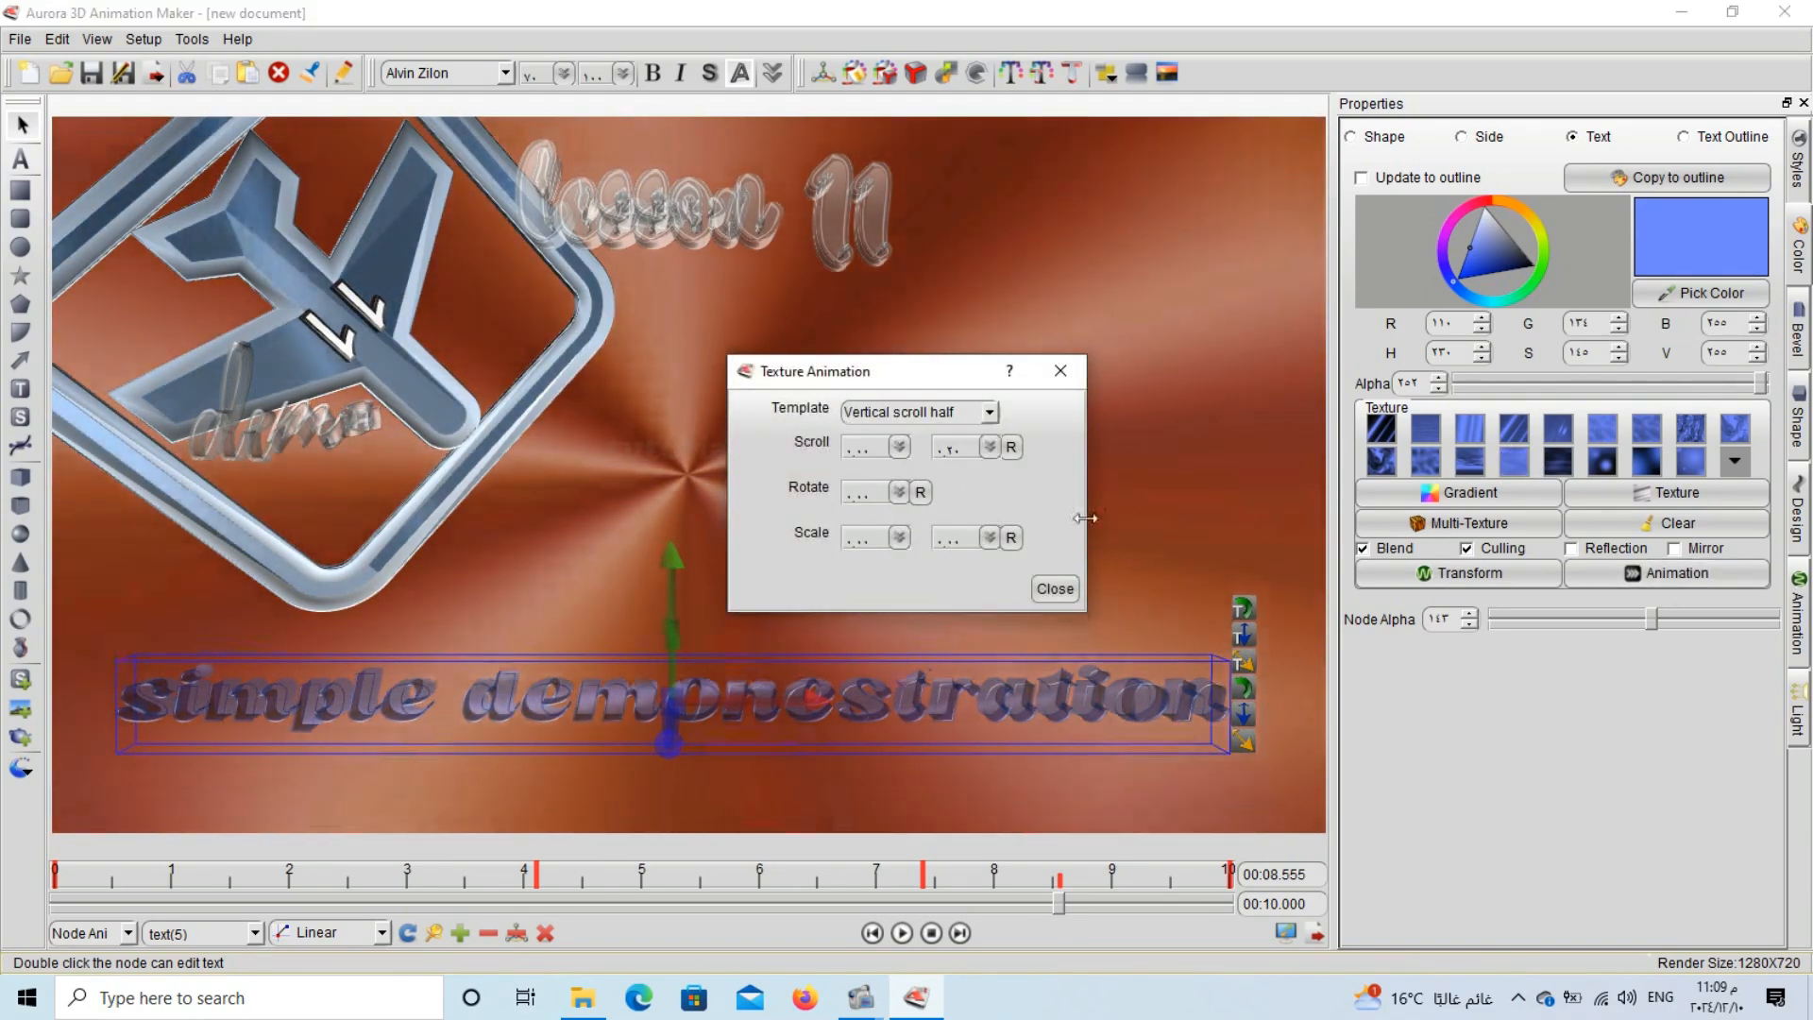
click(1055, 589)
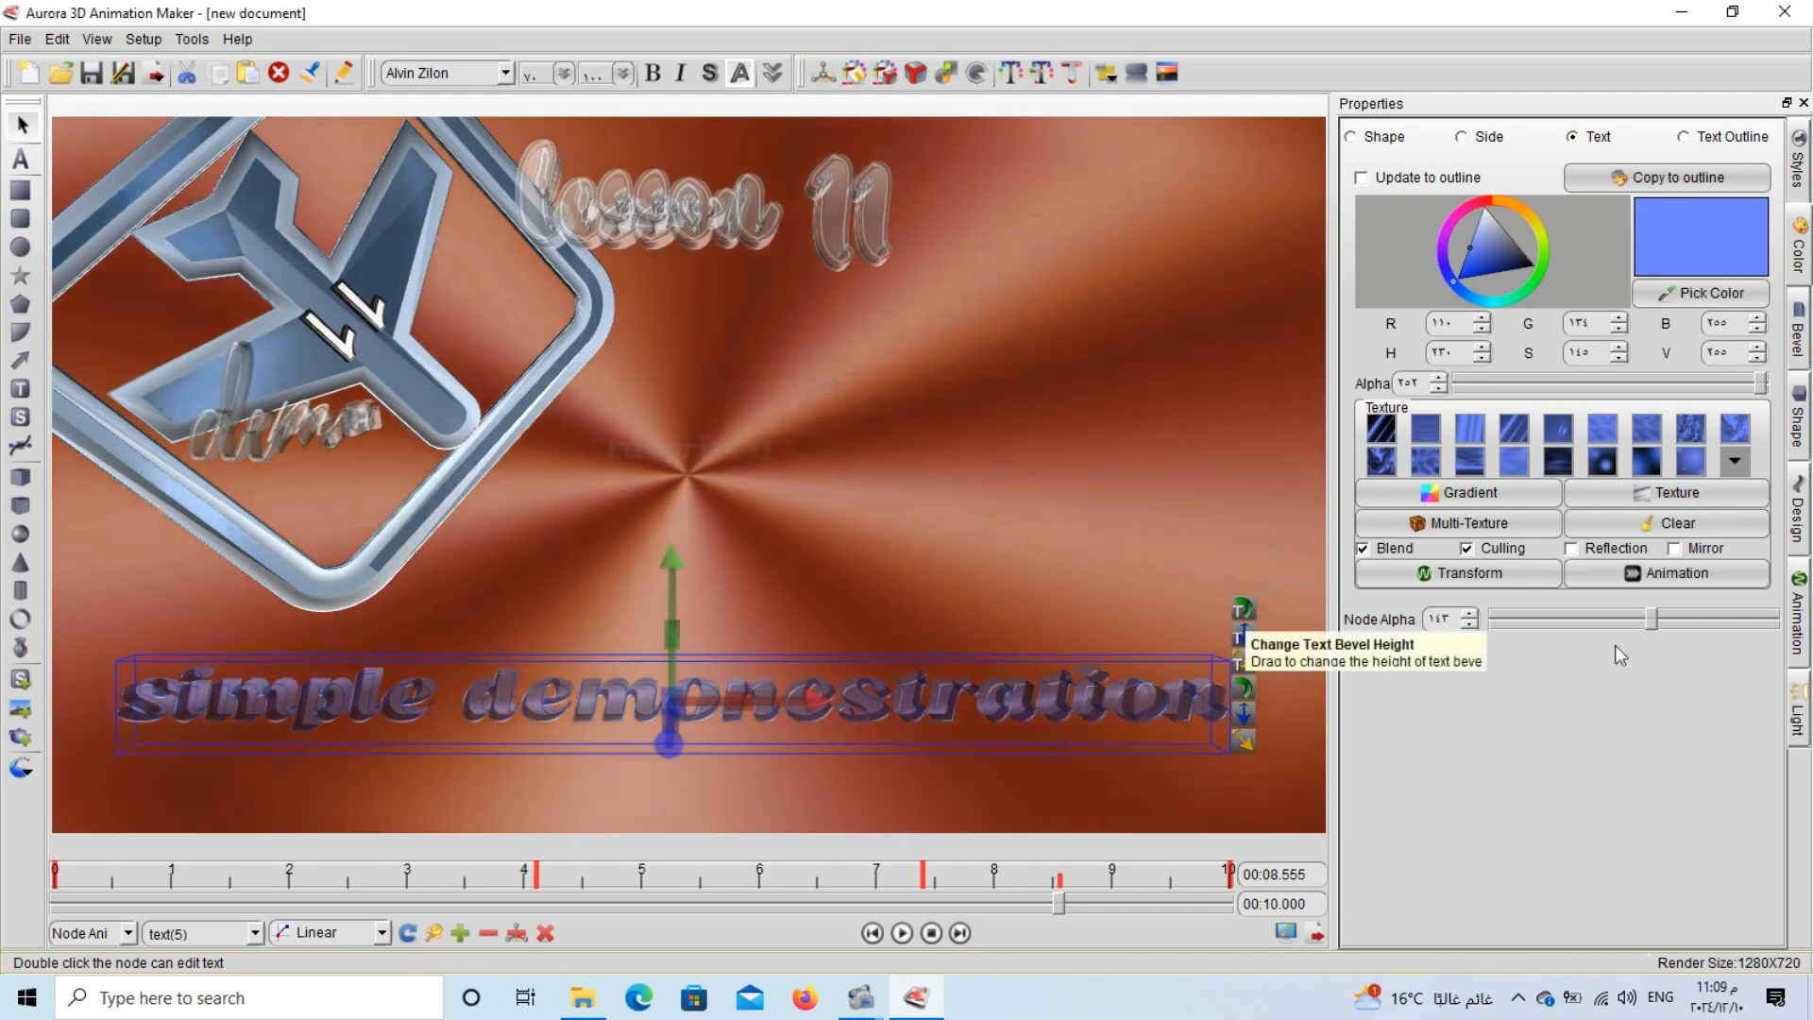
drag(1691, 624, 1778, 622)
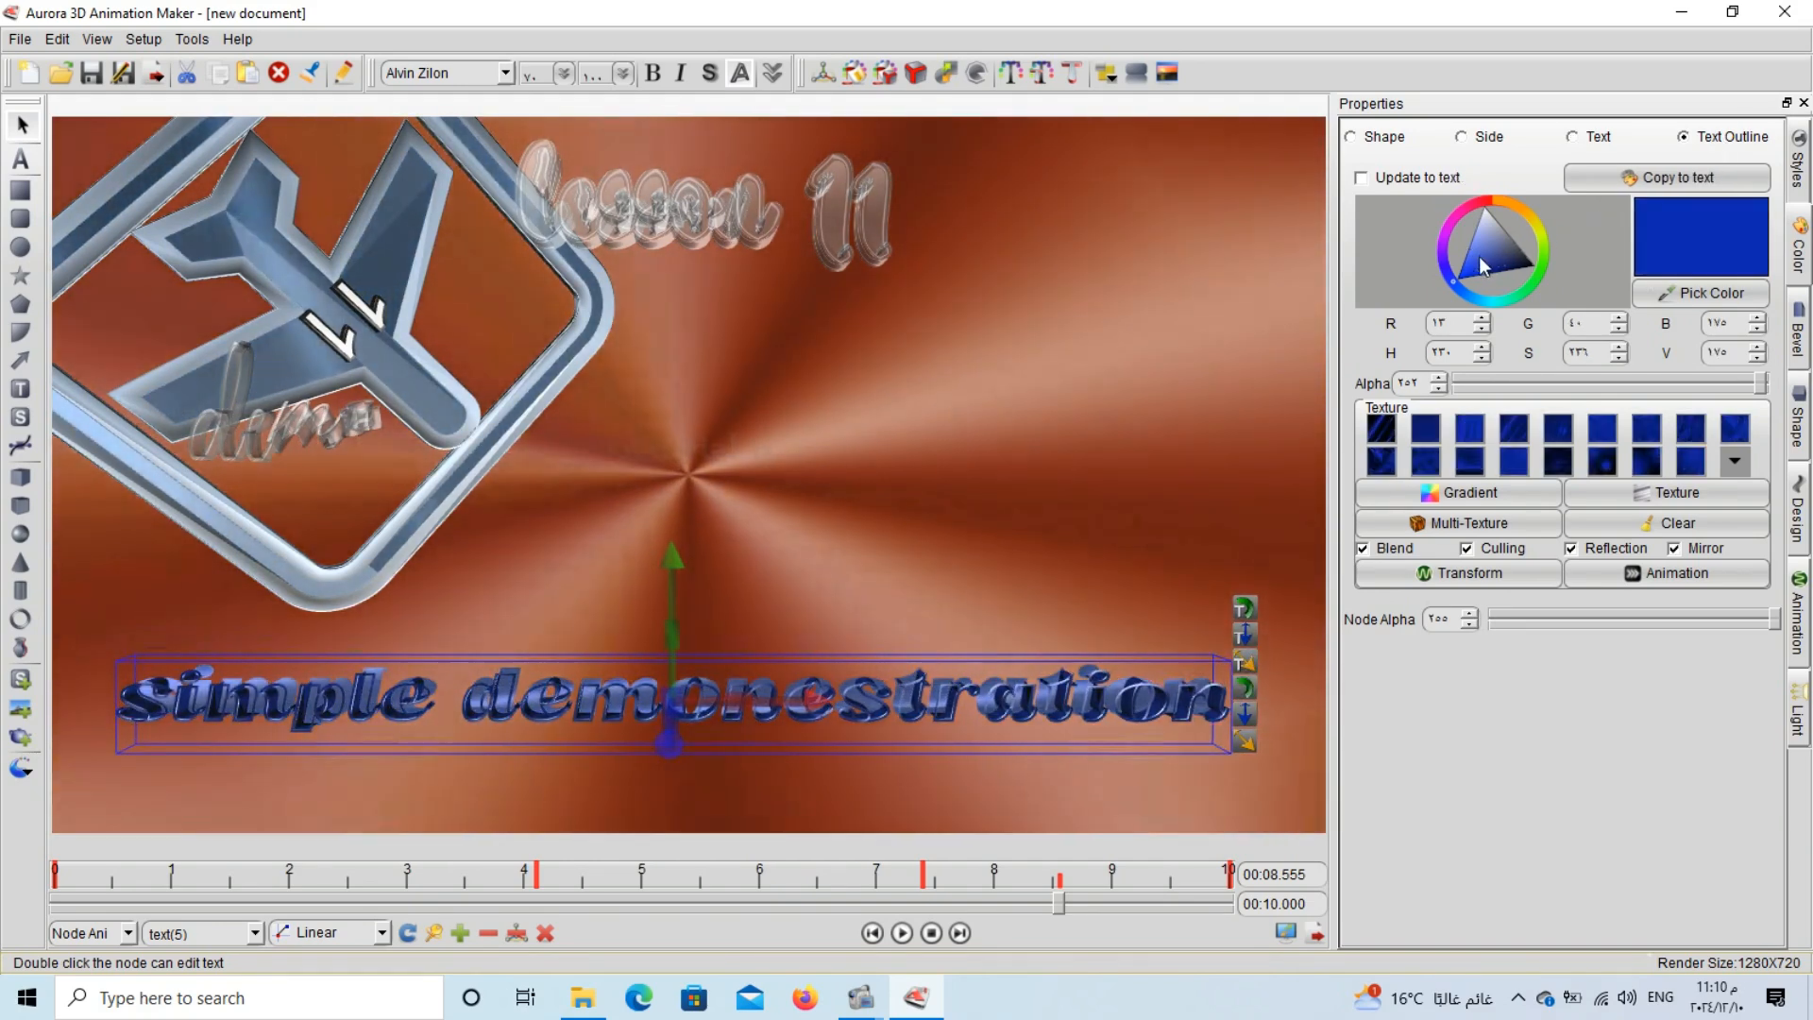
Recolor the Text Outline of "simple demonestration" bright turquoise (R 35, G 253, B 210).
drag(1479, 257, 1517, 302)
click(1488, 299)
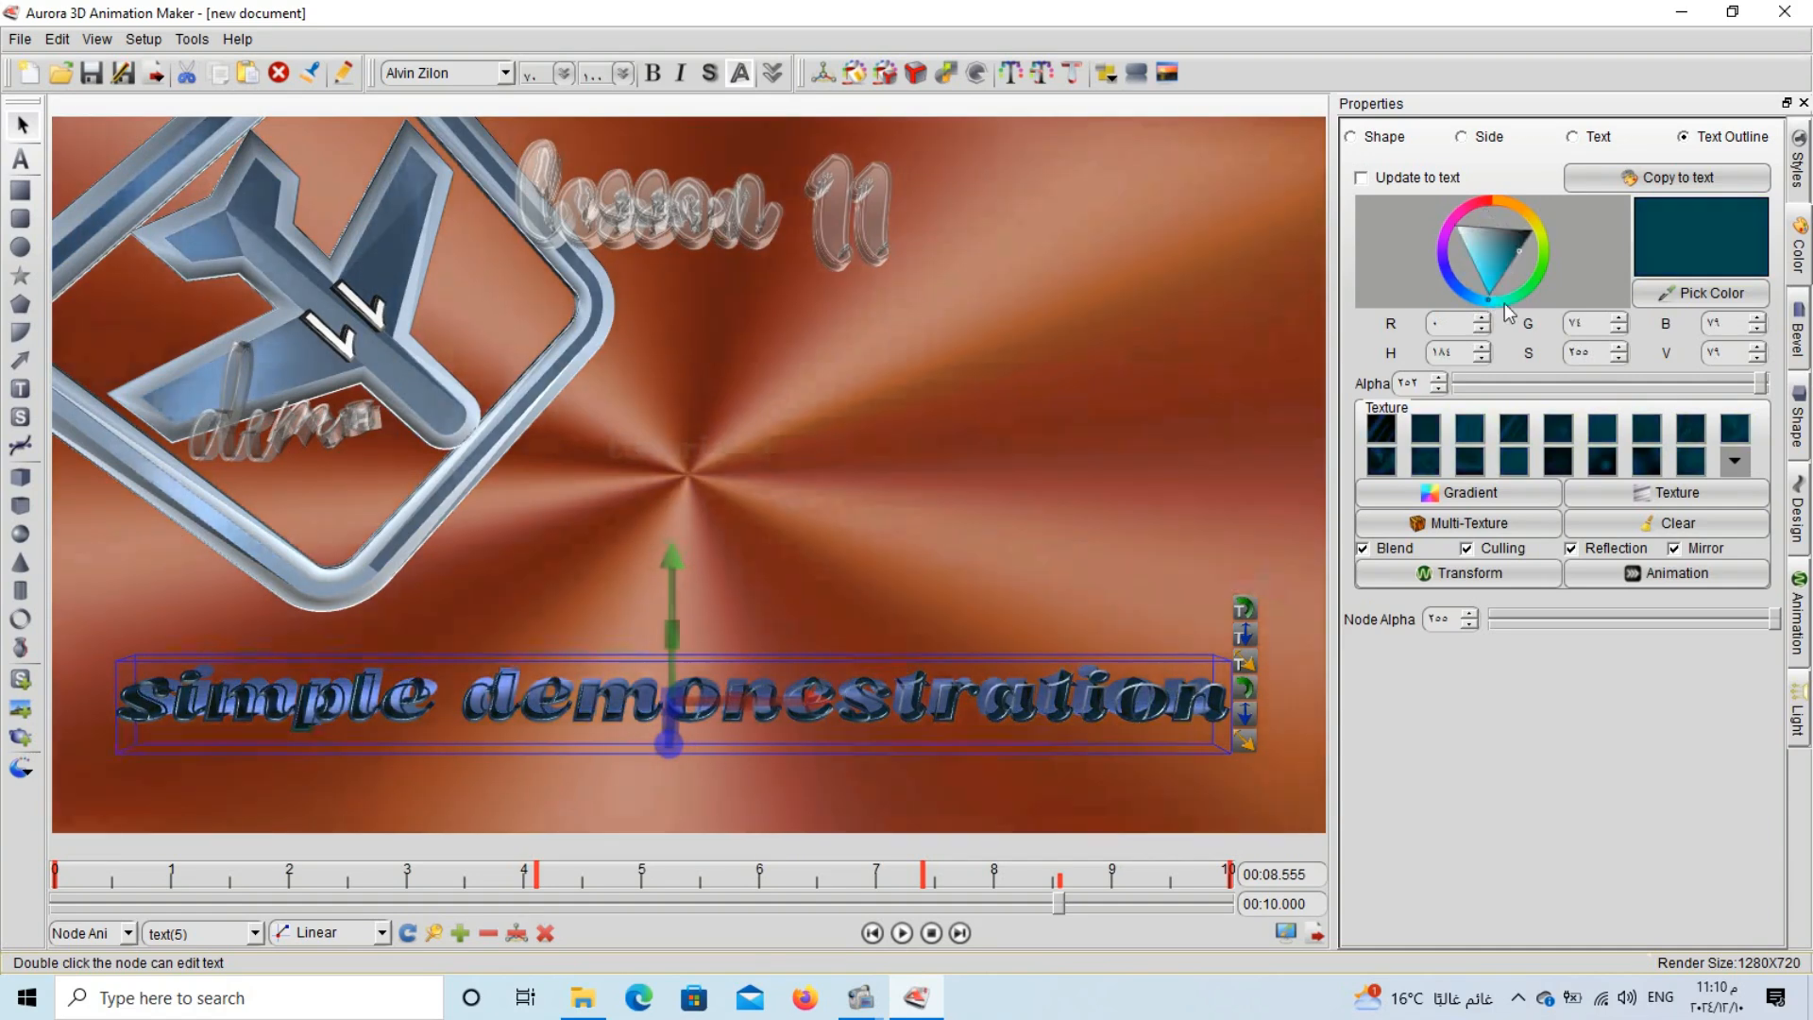
click(1498, 284)
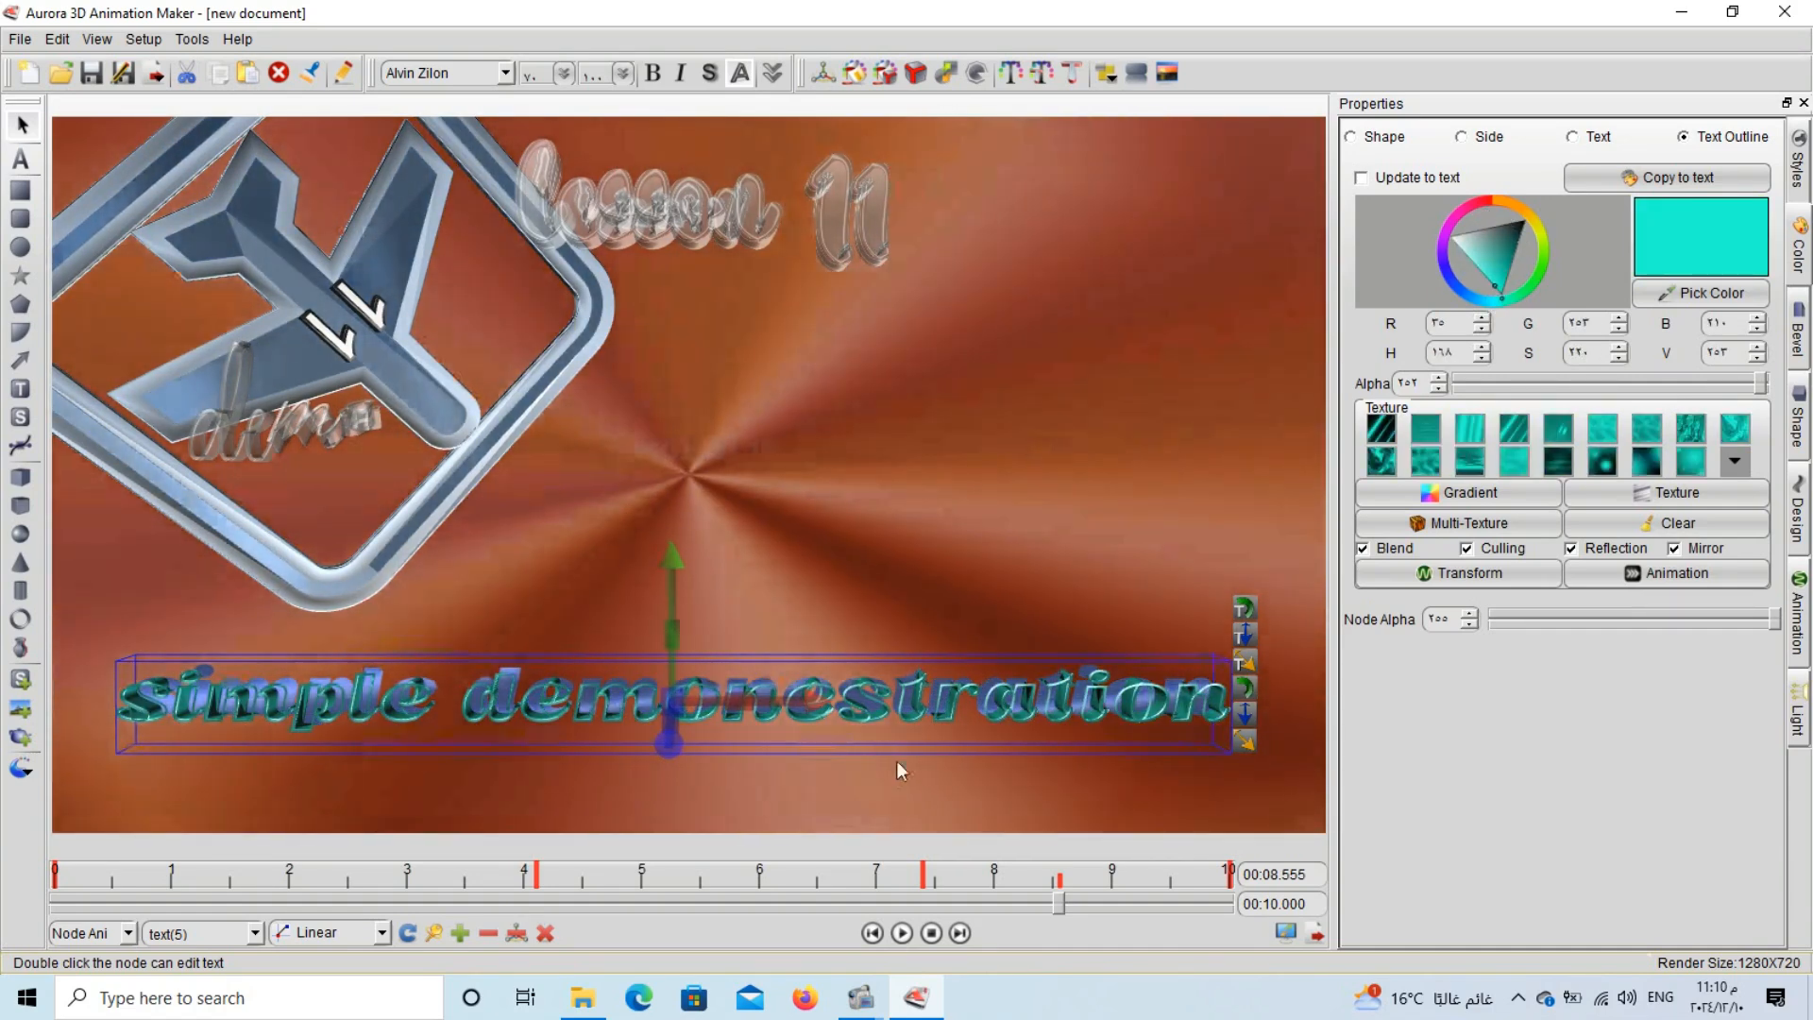
Give "simple demonestration" the Rotate animation with Animate By Letter on, and play the scene to preview it.
click(1796, 619)
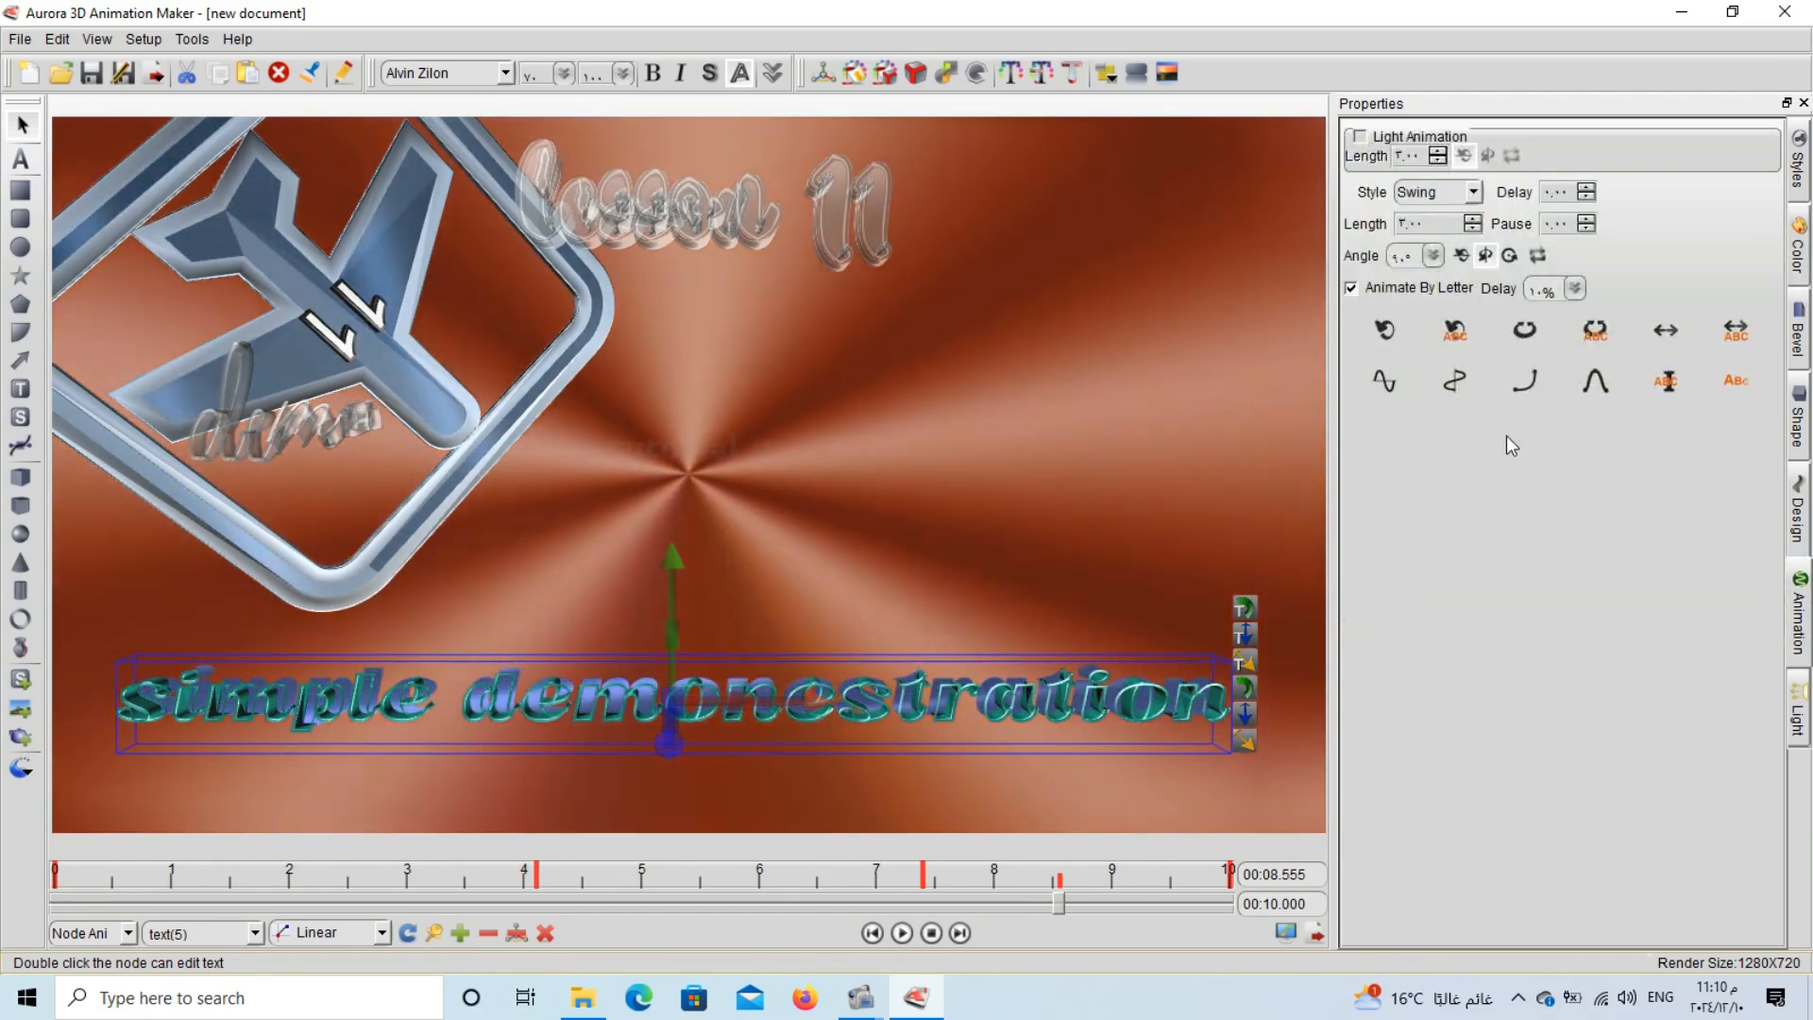
click(1385, 329)
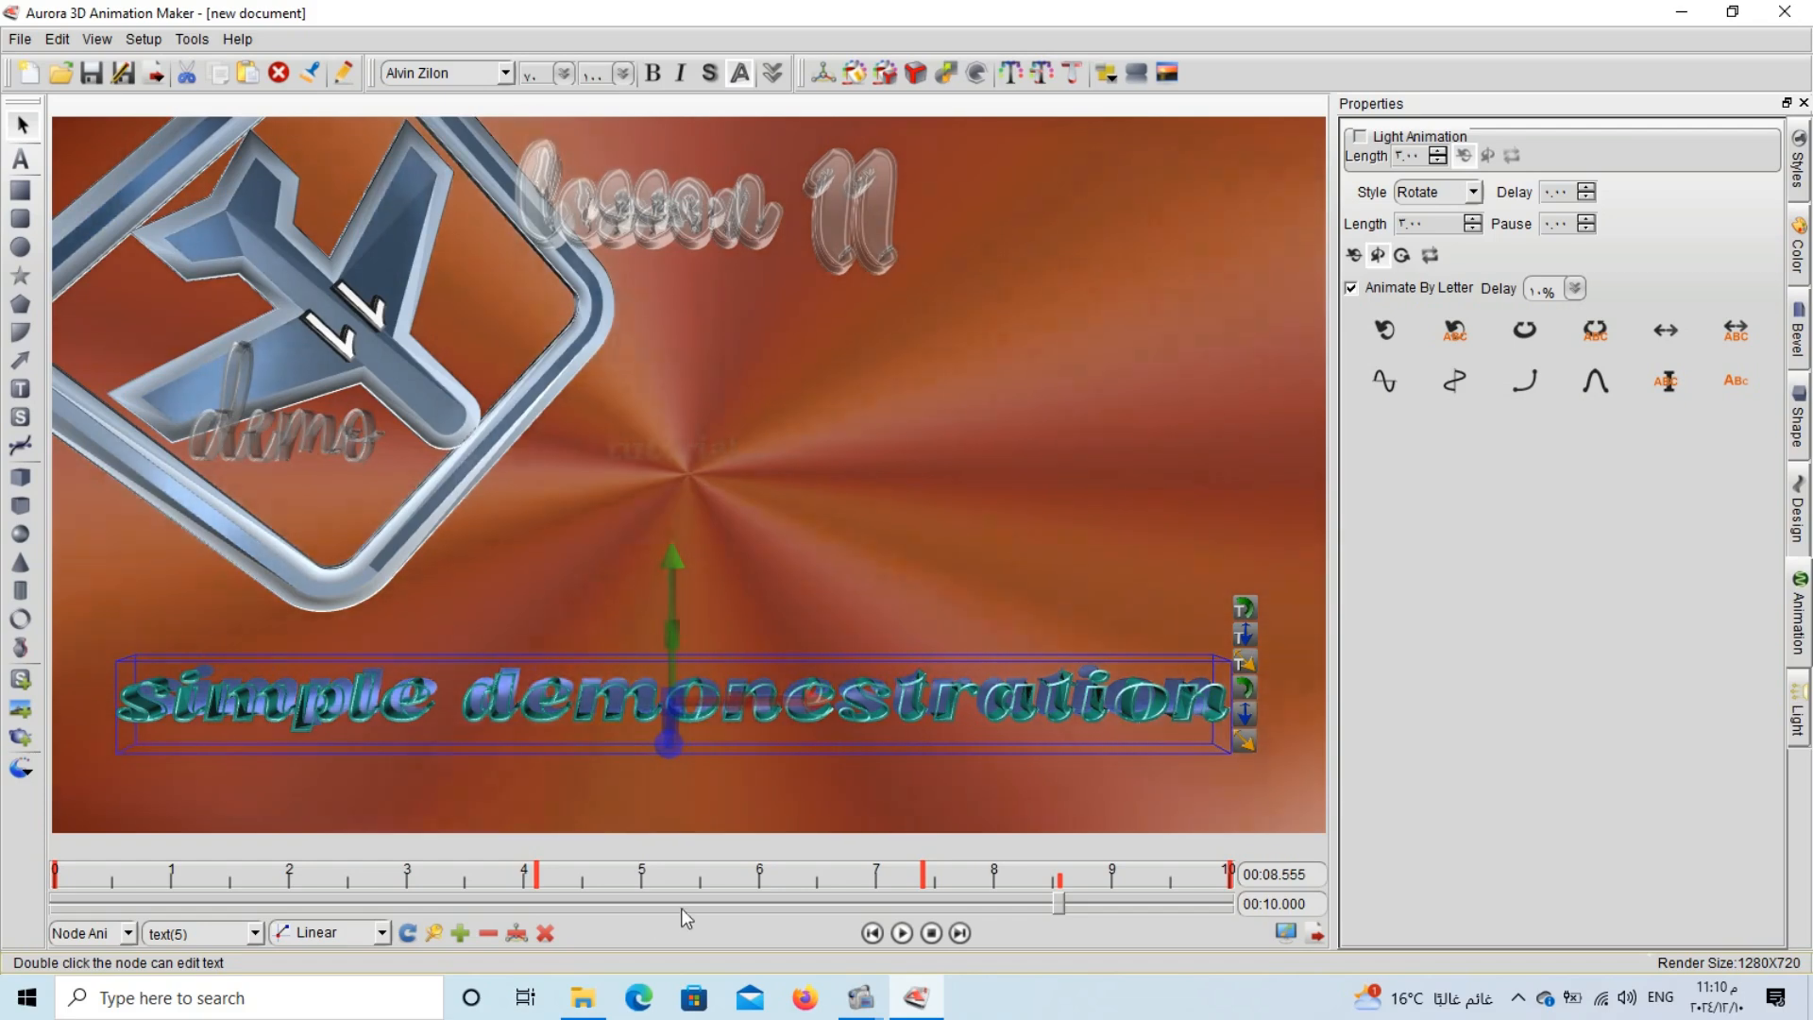
click(901, 933)
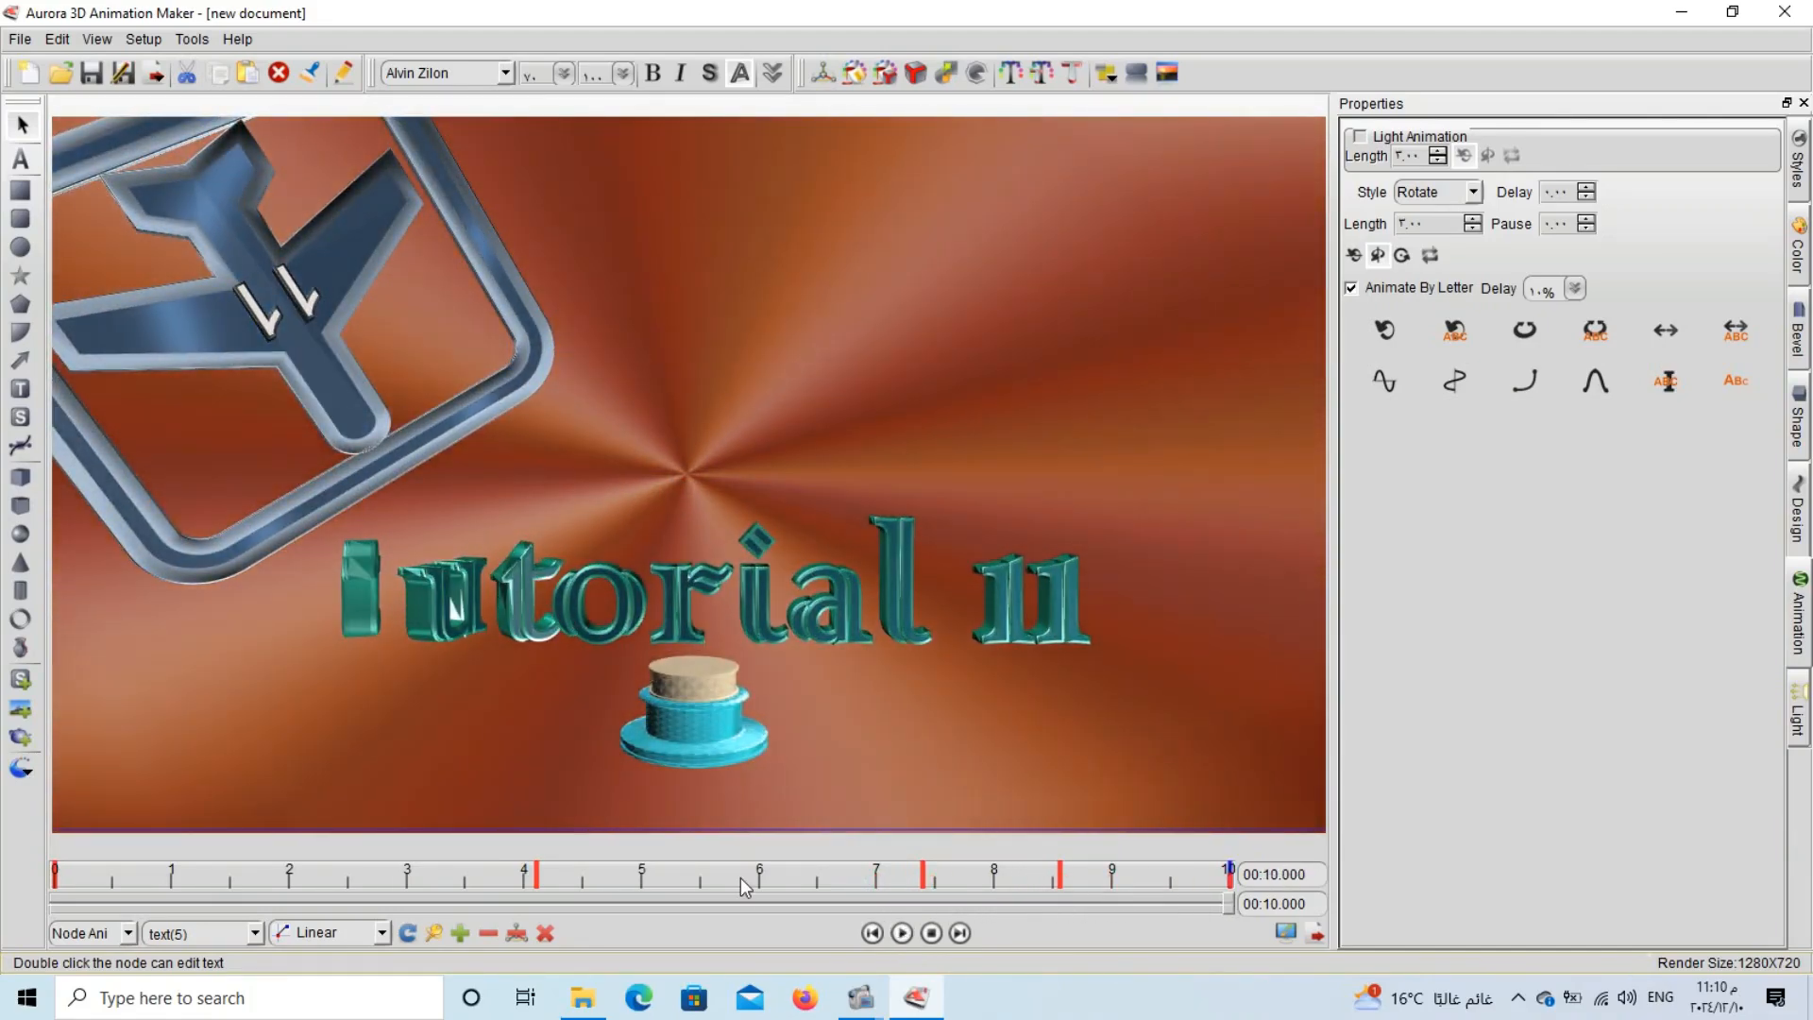
At 00:05.834, push the airplane emblem and the "simple demonestration" text farther back so both fit in the frame.
click(740, 877)
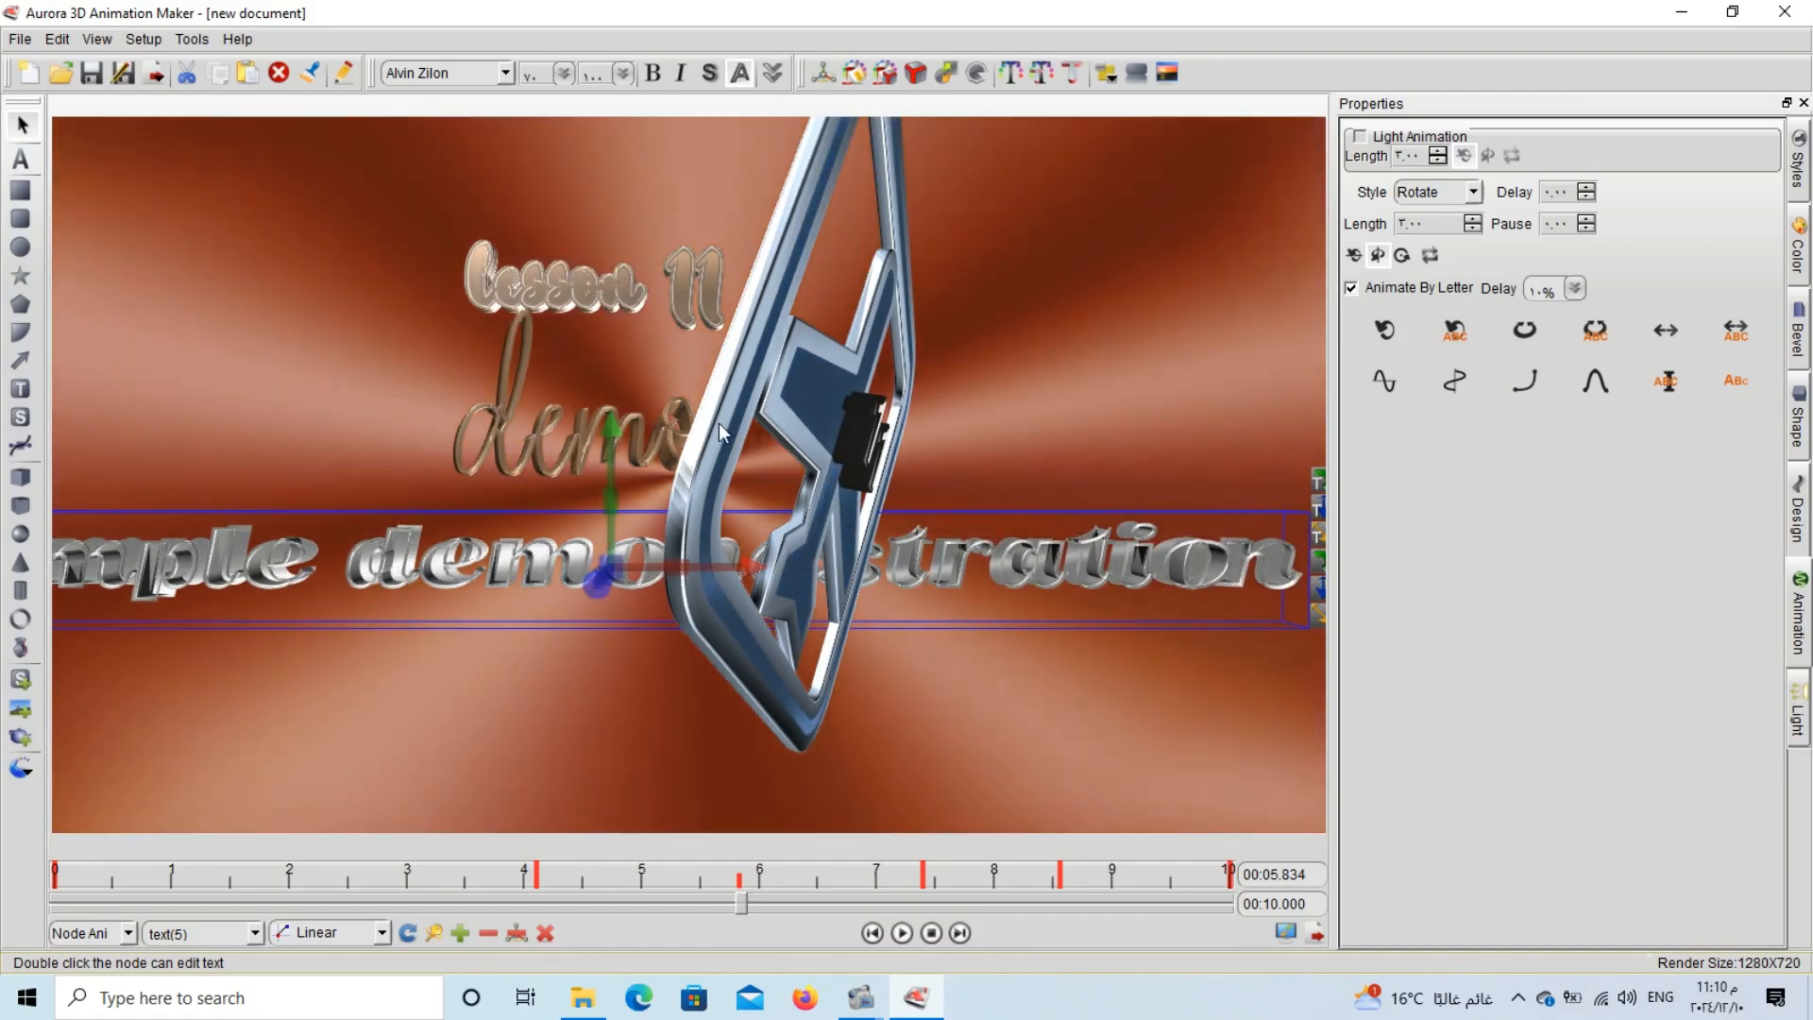
drag(719, 421, 457, 392)
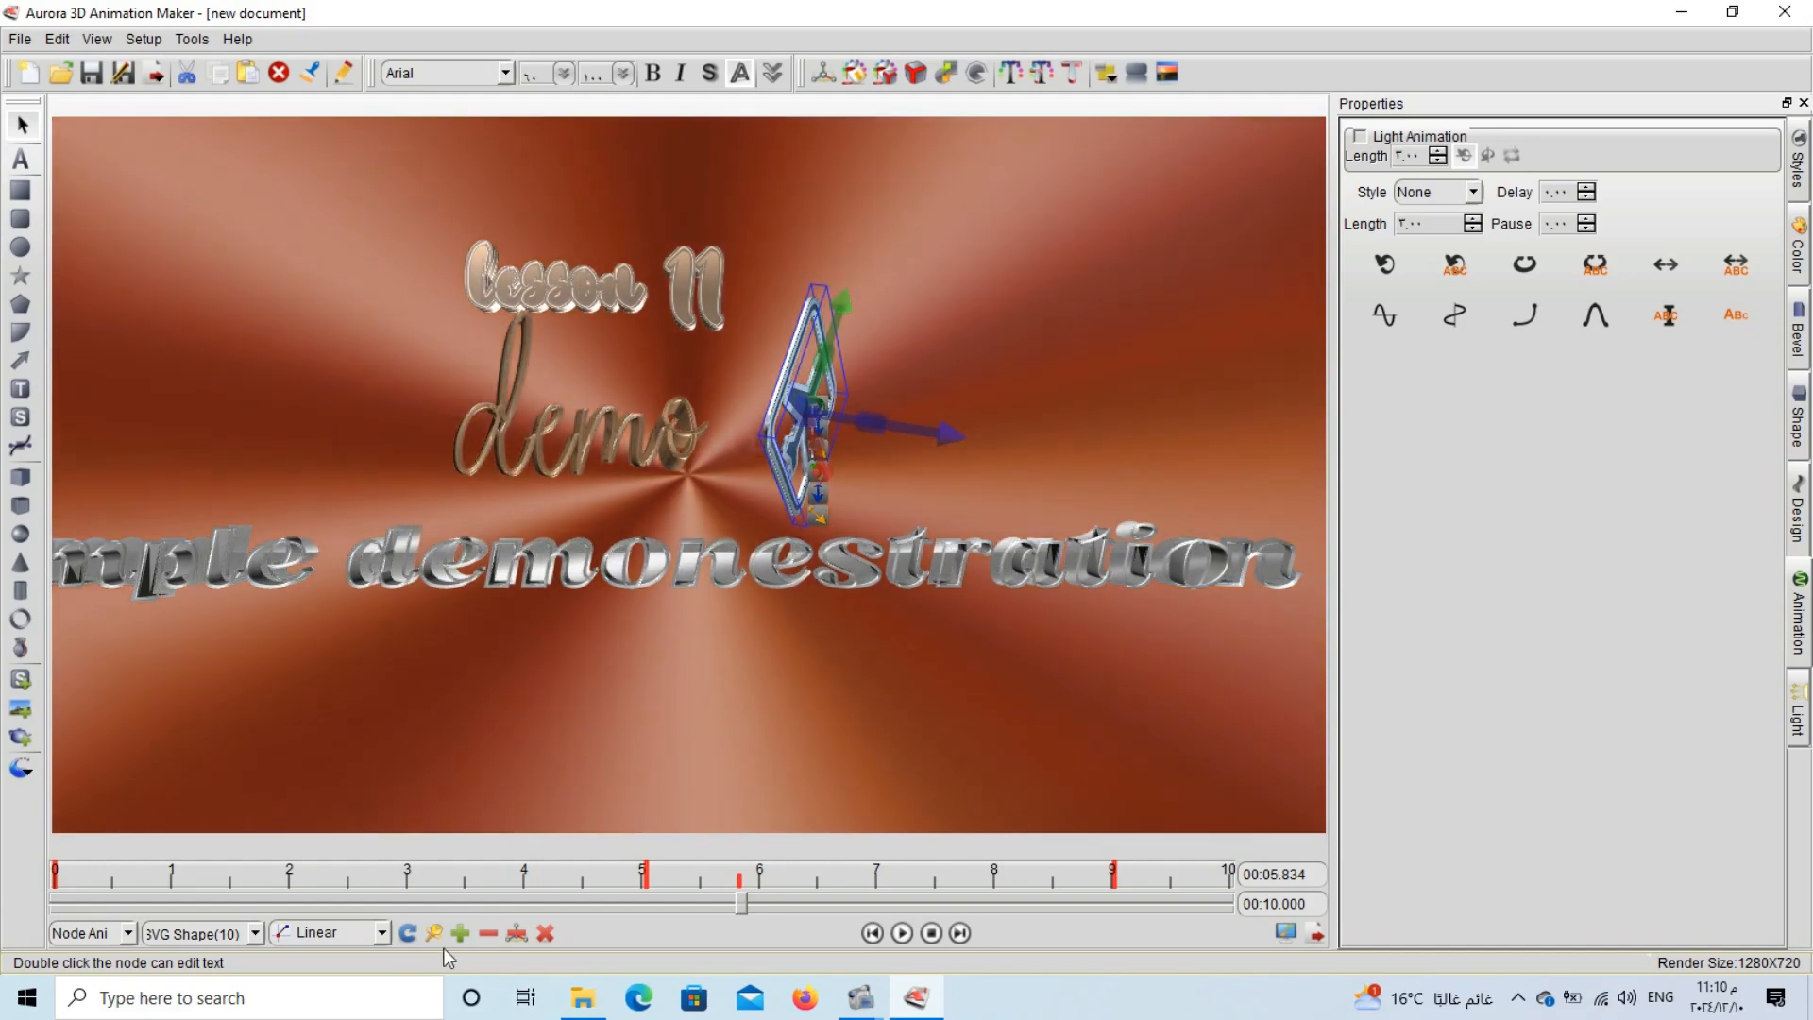
click(452, 574)
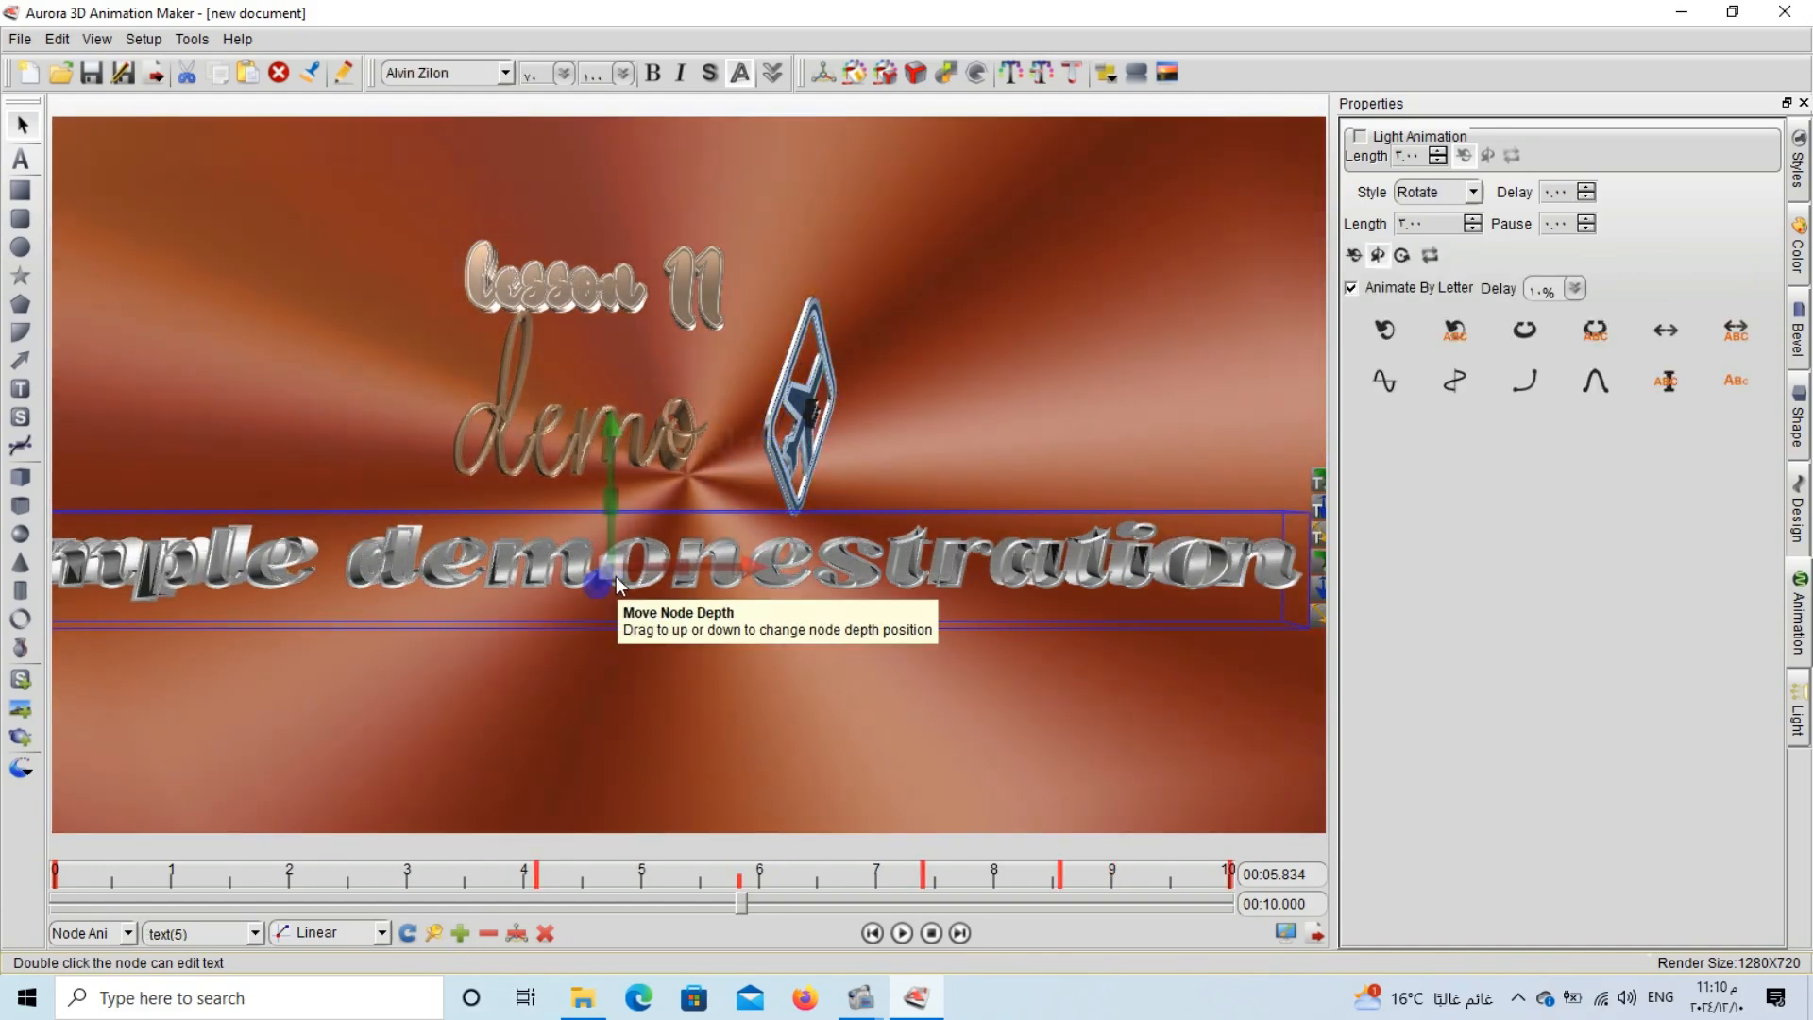
drag(616, 576, 248, 557)
Move "simple demonestration" lower in the frame and place "demo" between it and "lesson 11", clear of the airplane emblem.
drag(381, 533, 270, 485)
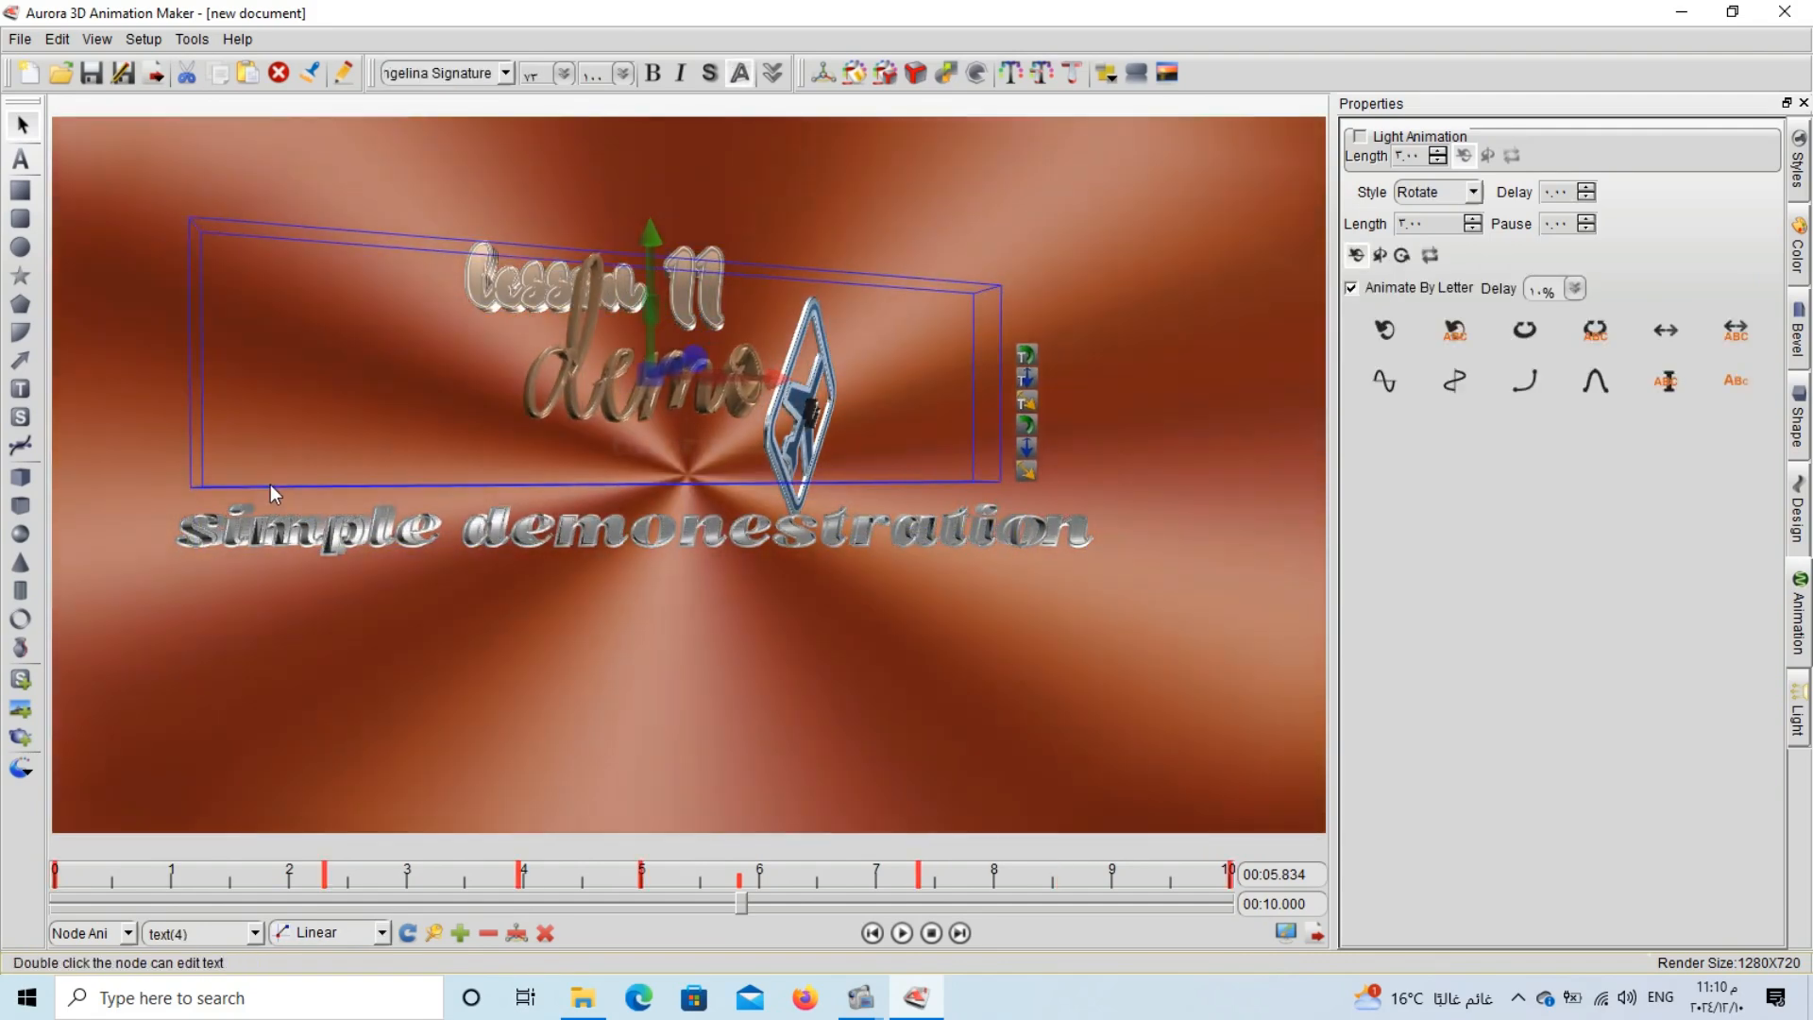
drag(188, 531, 225, 631)
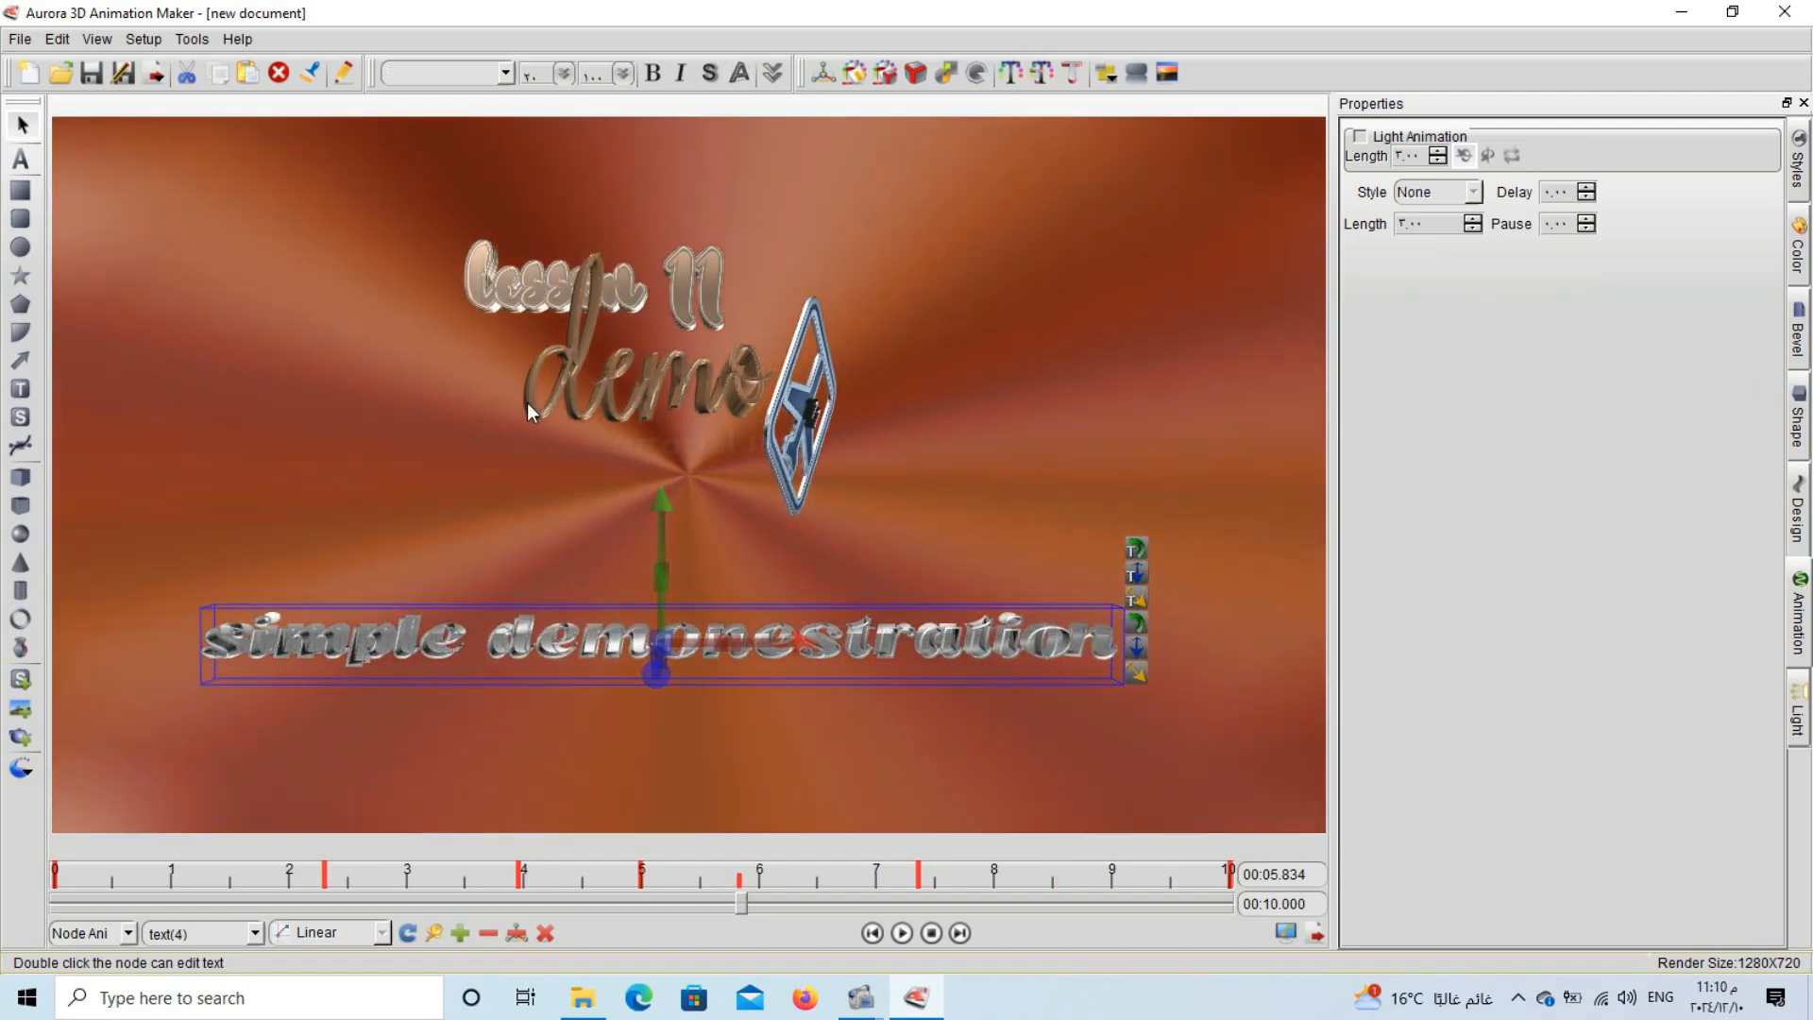
drag(526, 402, 430, 486)
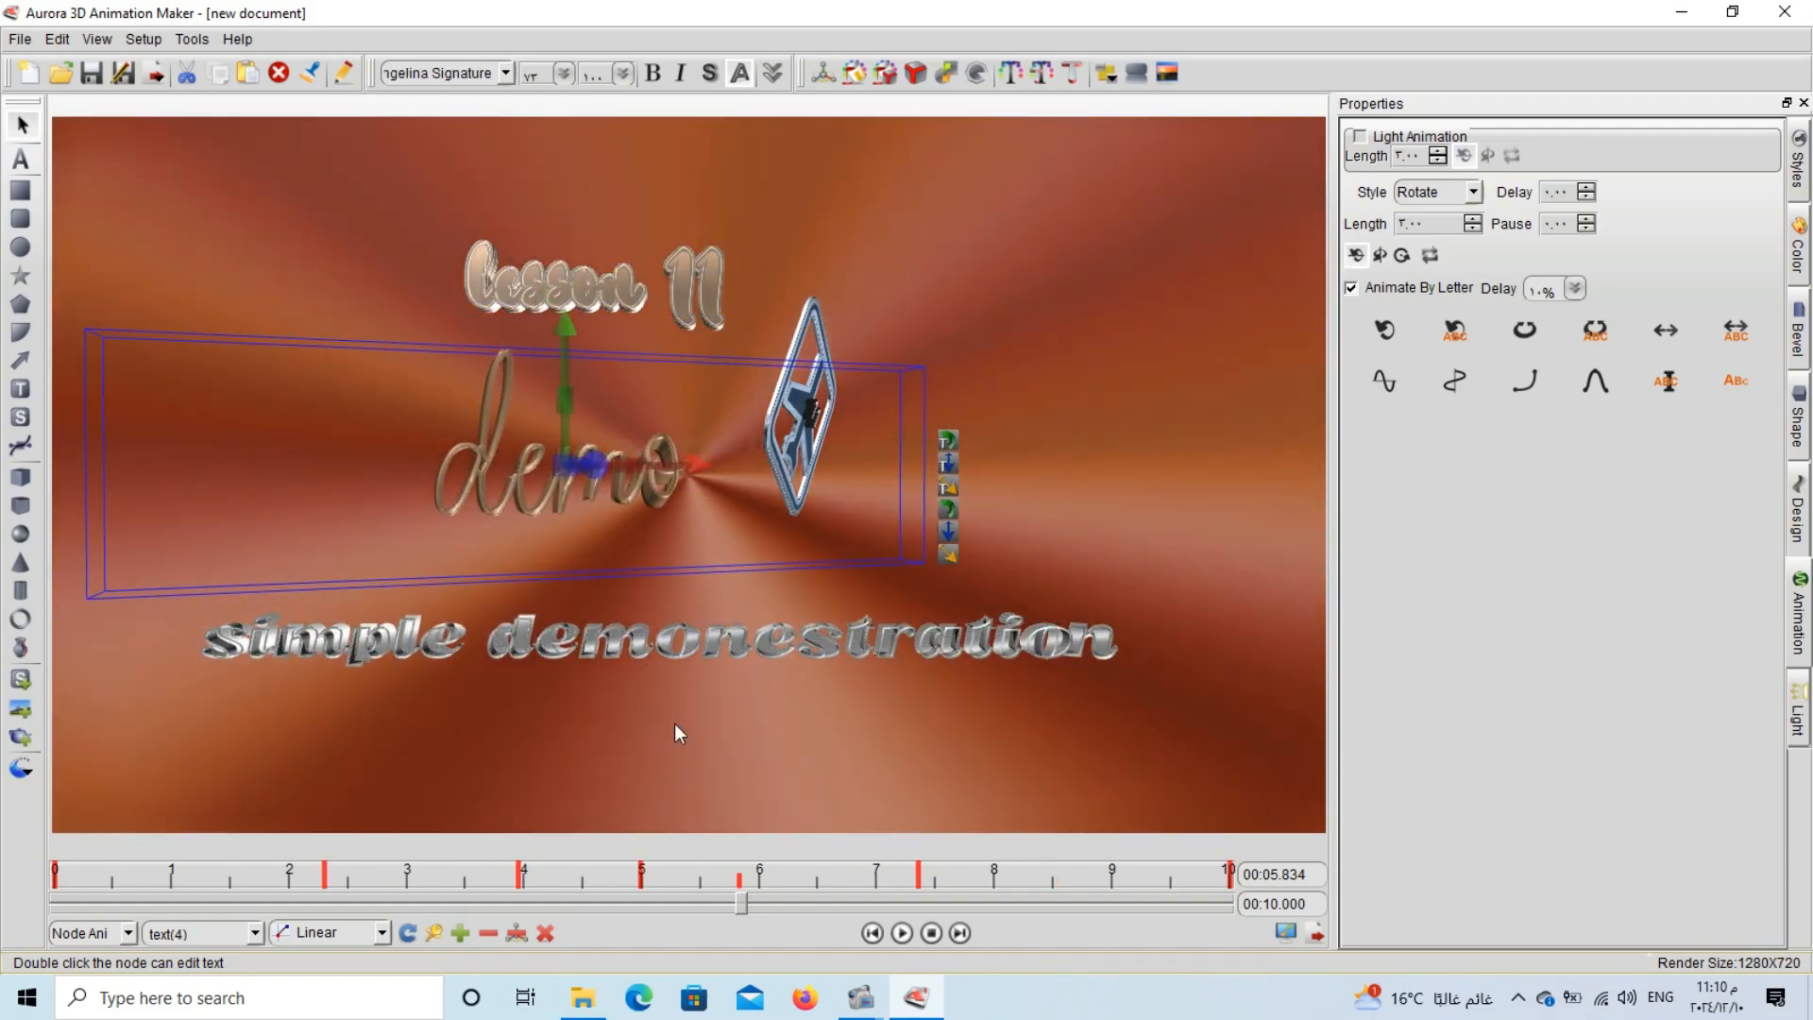
At 00:05.834, recolor the Text of "simple demonestration" bright turquoise and its Text Outline darker teal.
click(608, 655)
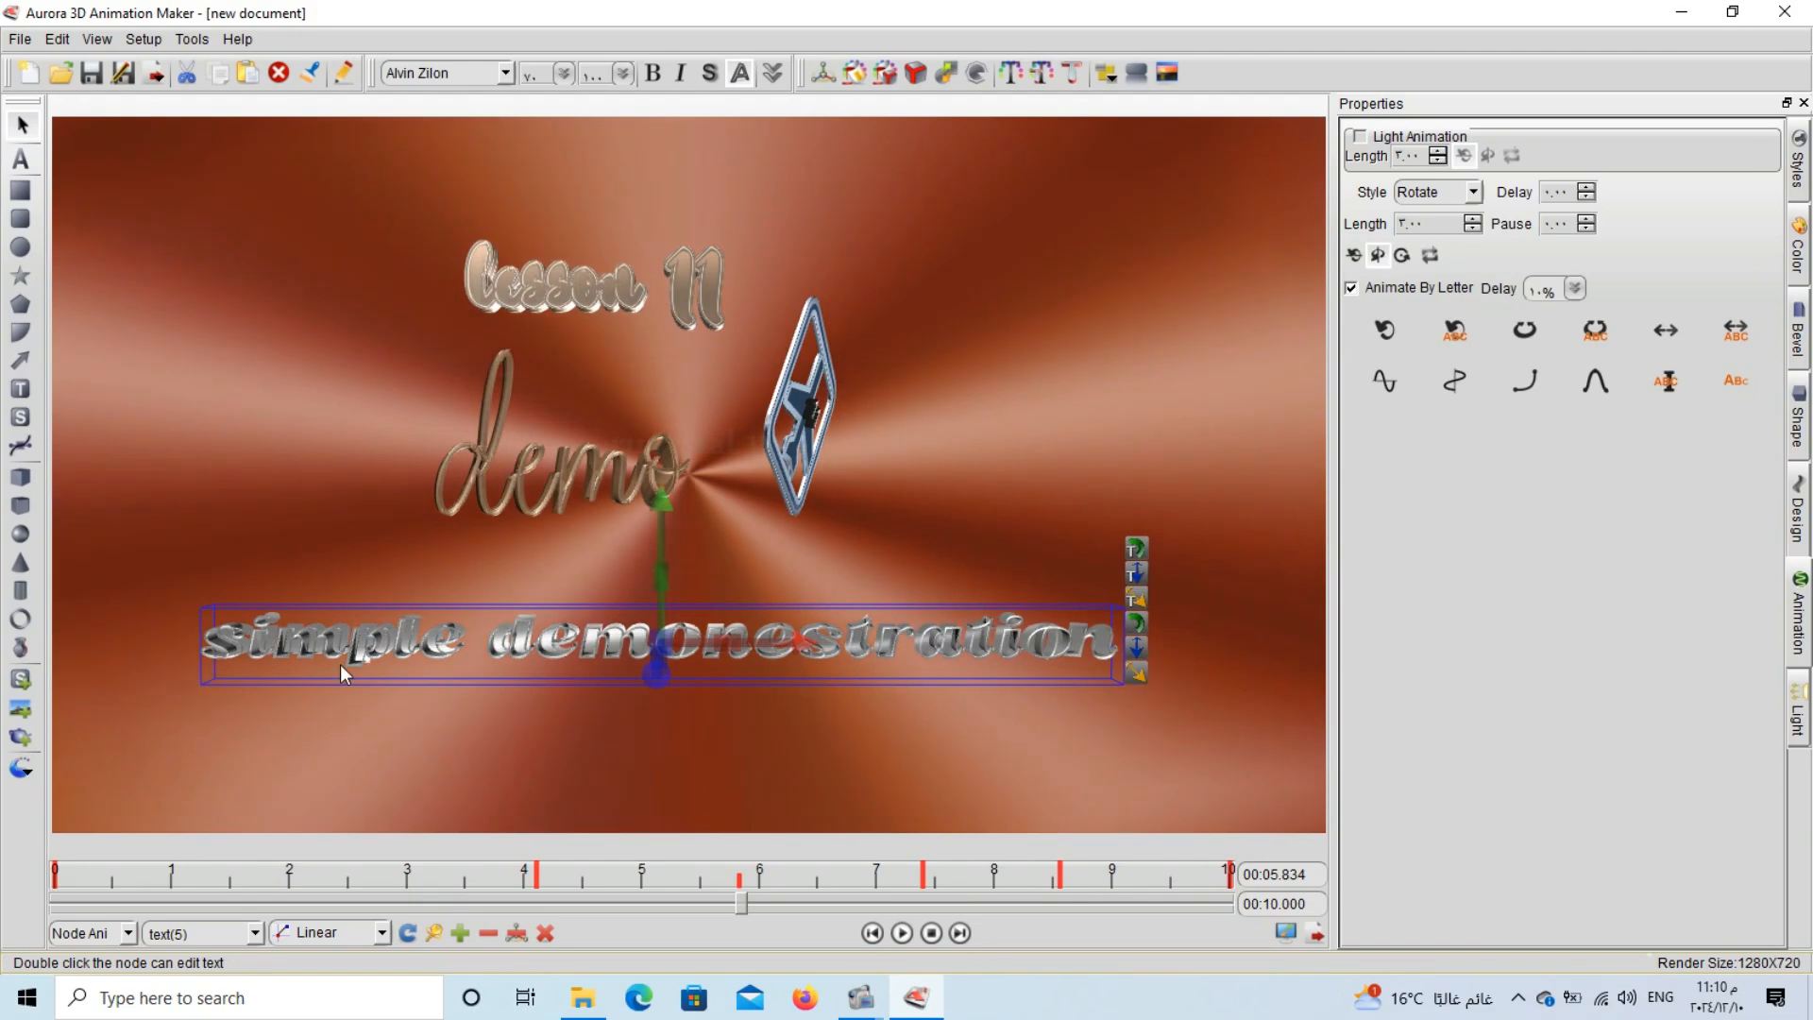
click(1797, 251)
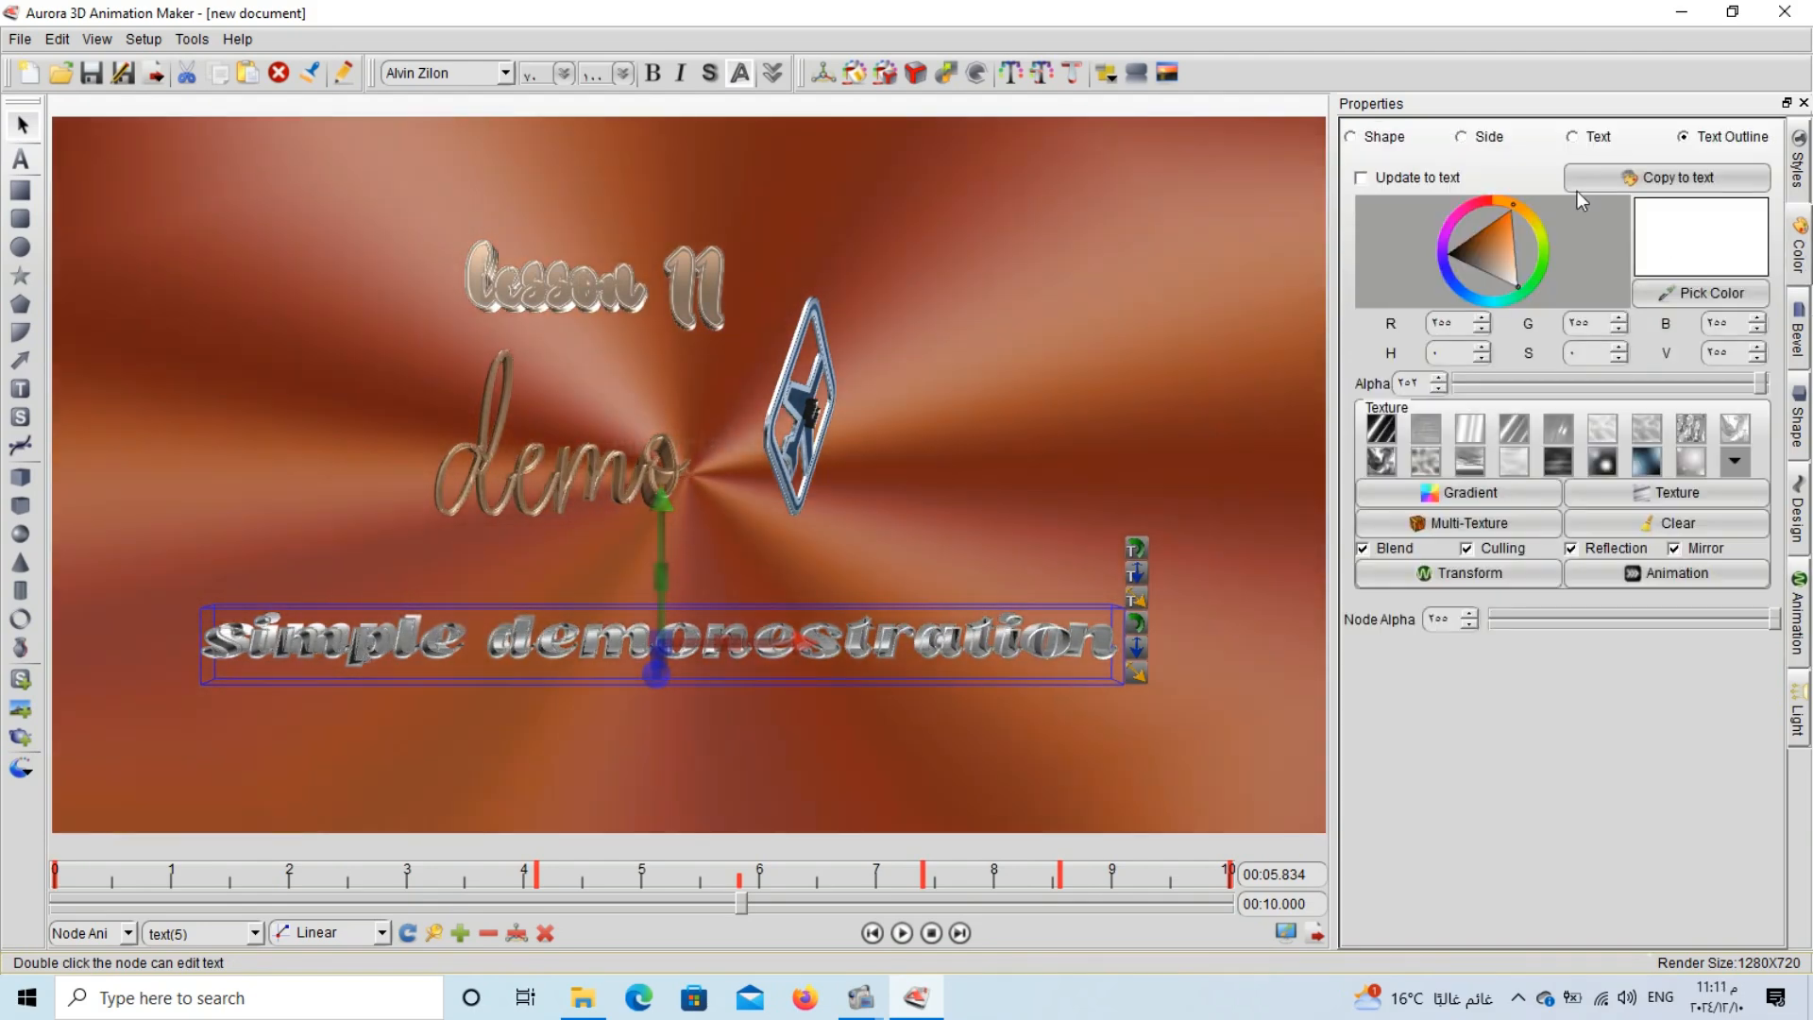
click(1593, 138)
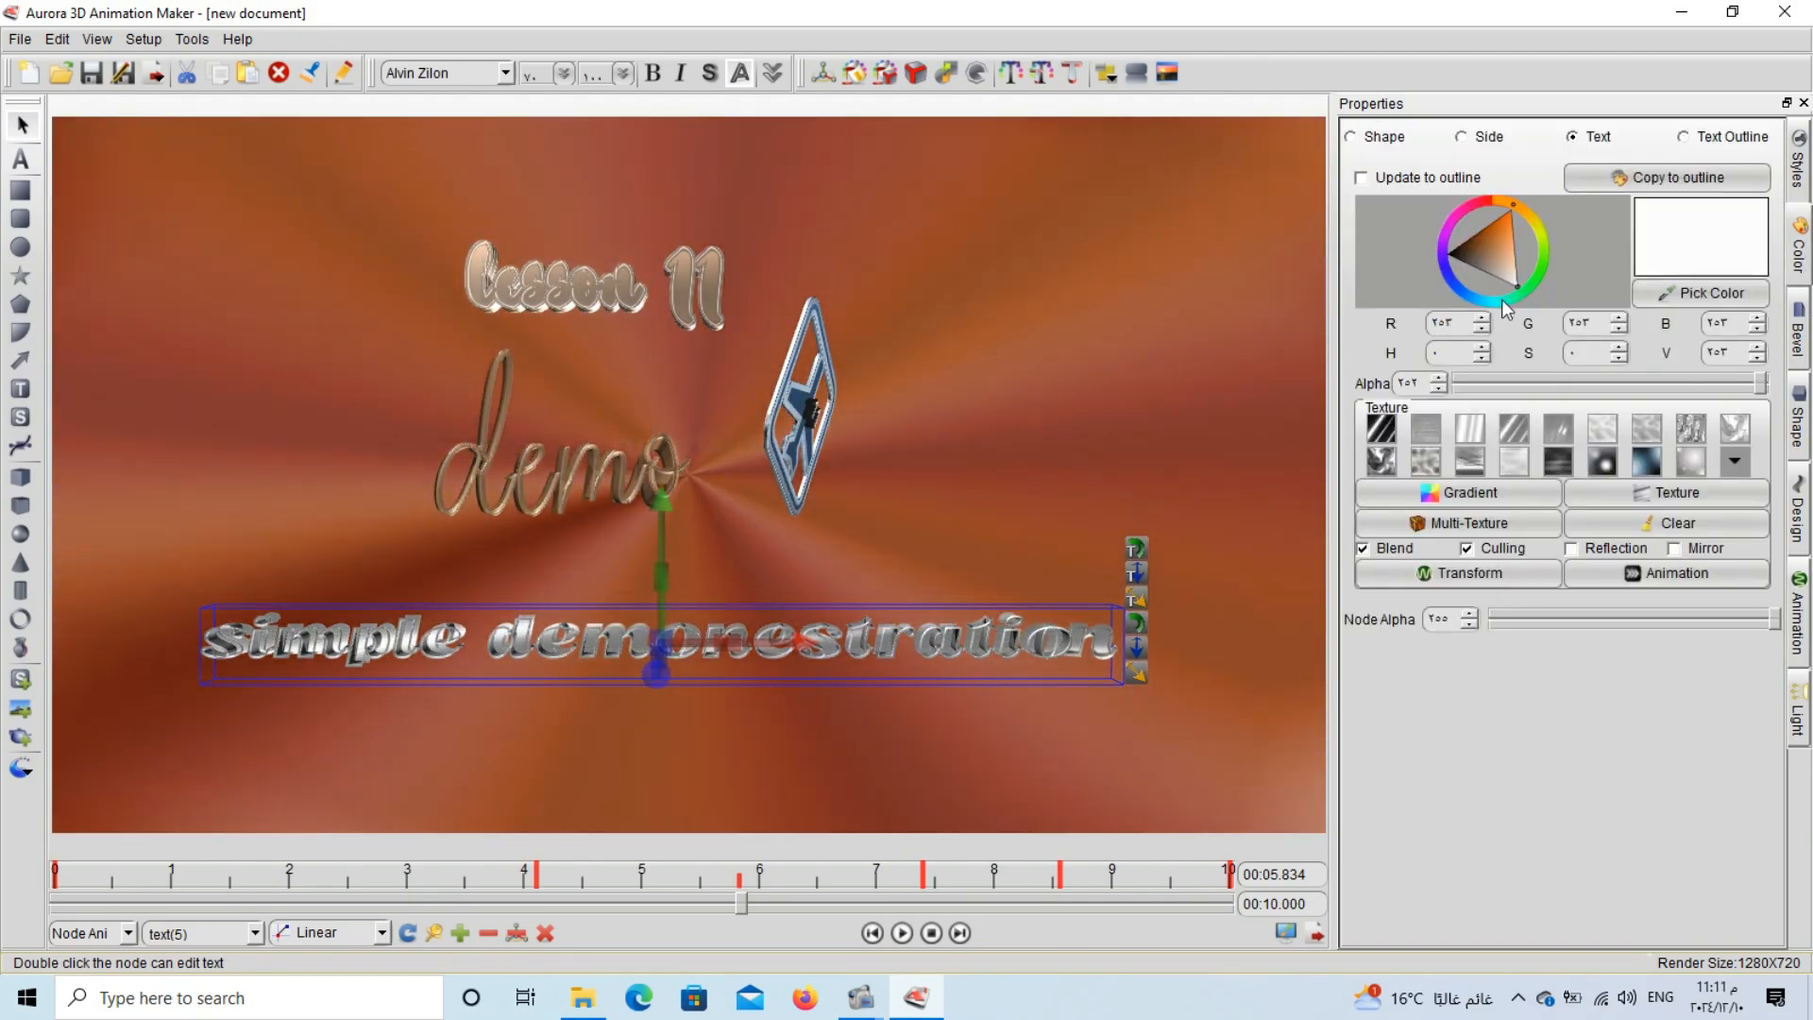
click(1503, 298)
click(1503, 297)
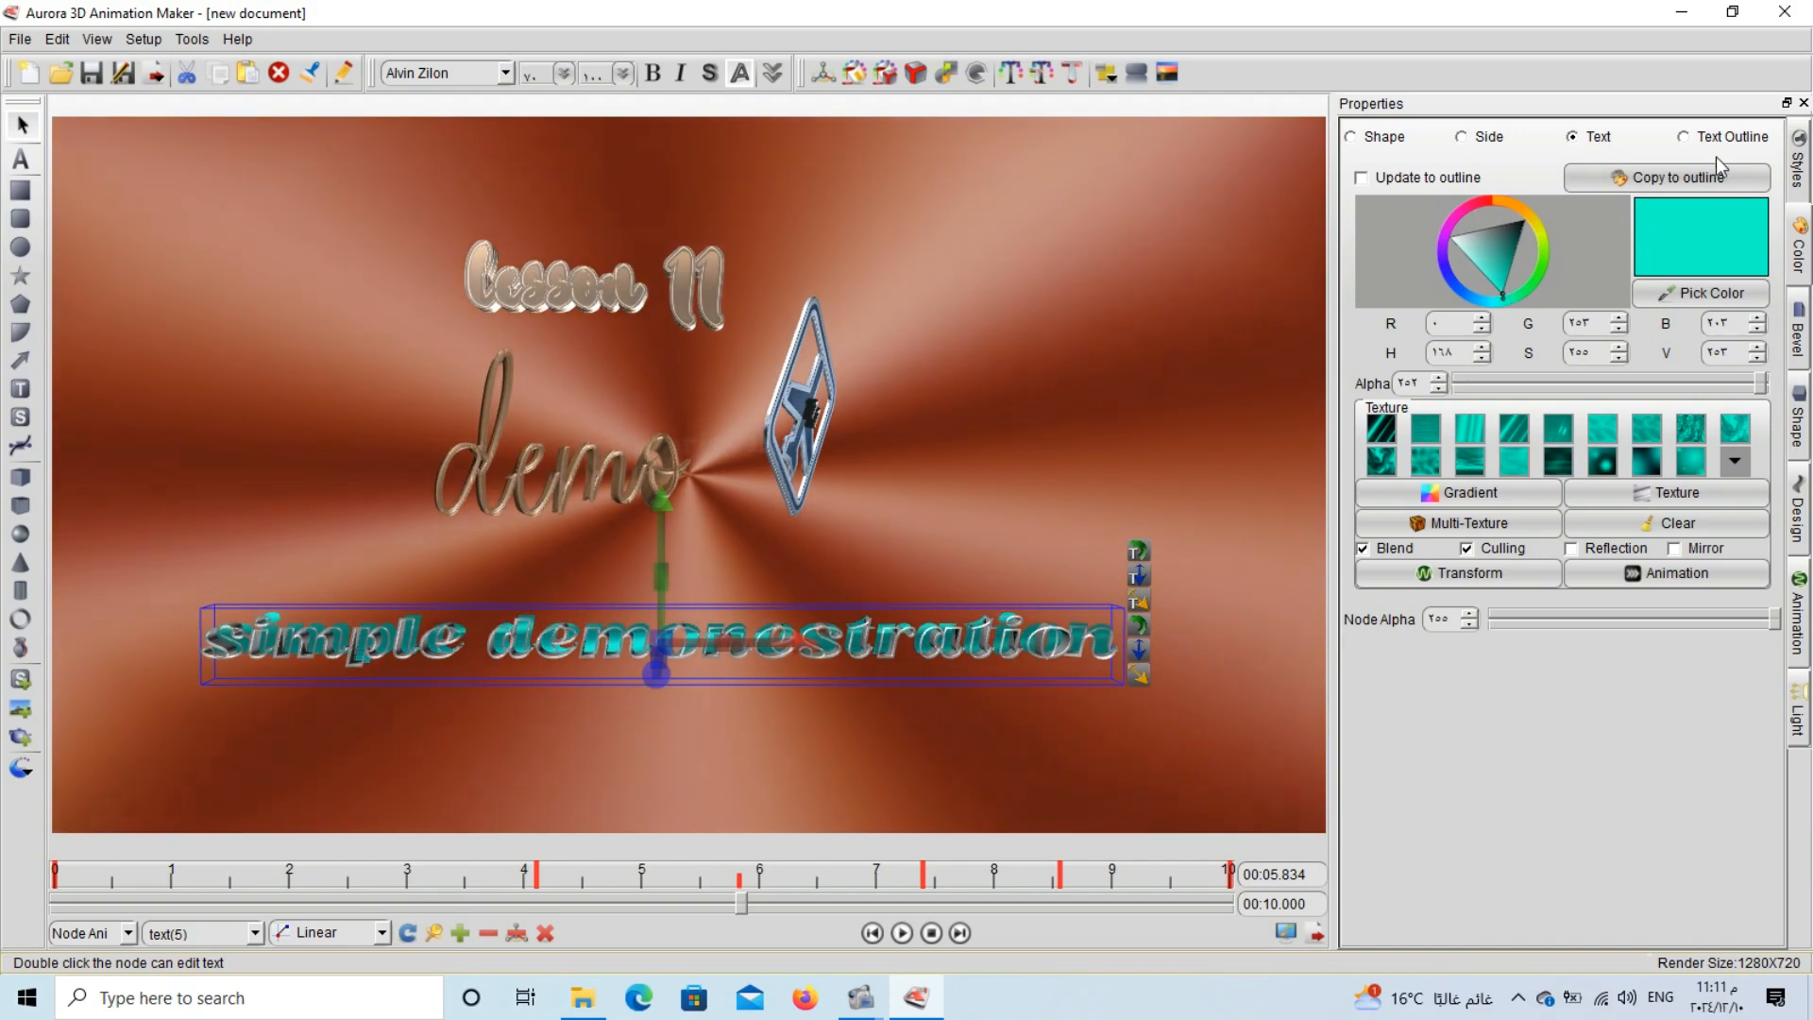
click(1711, 138)
click(1499, 289)
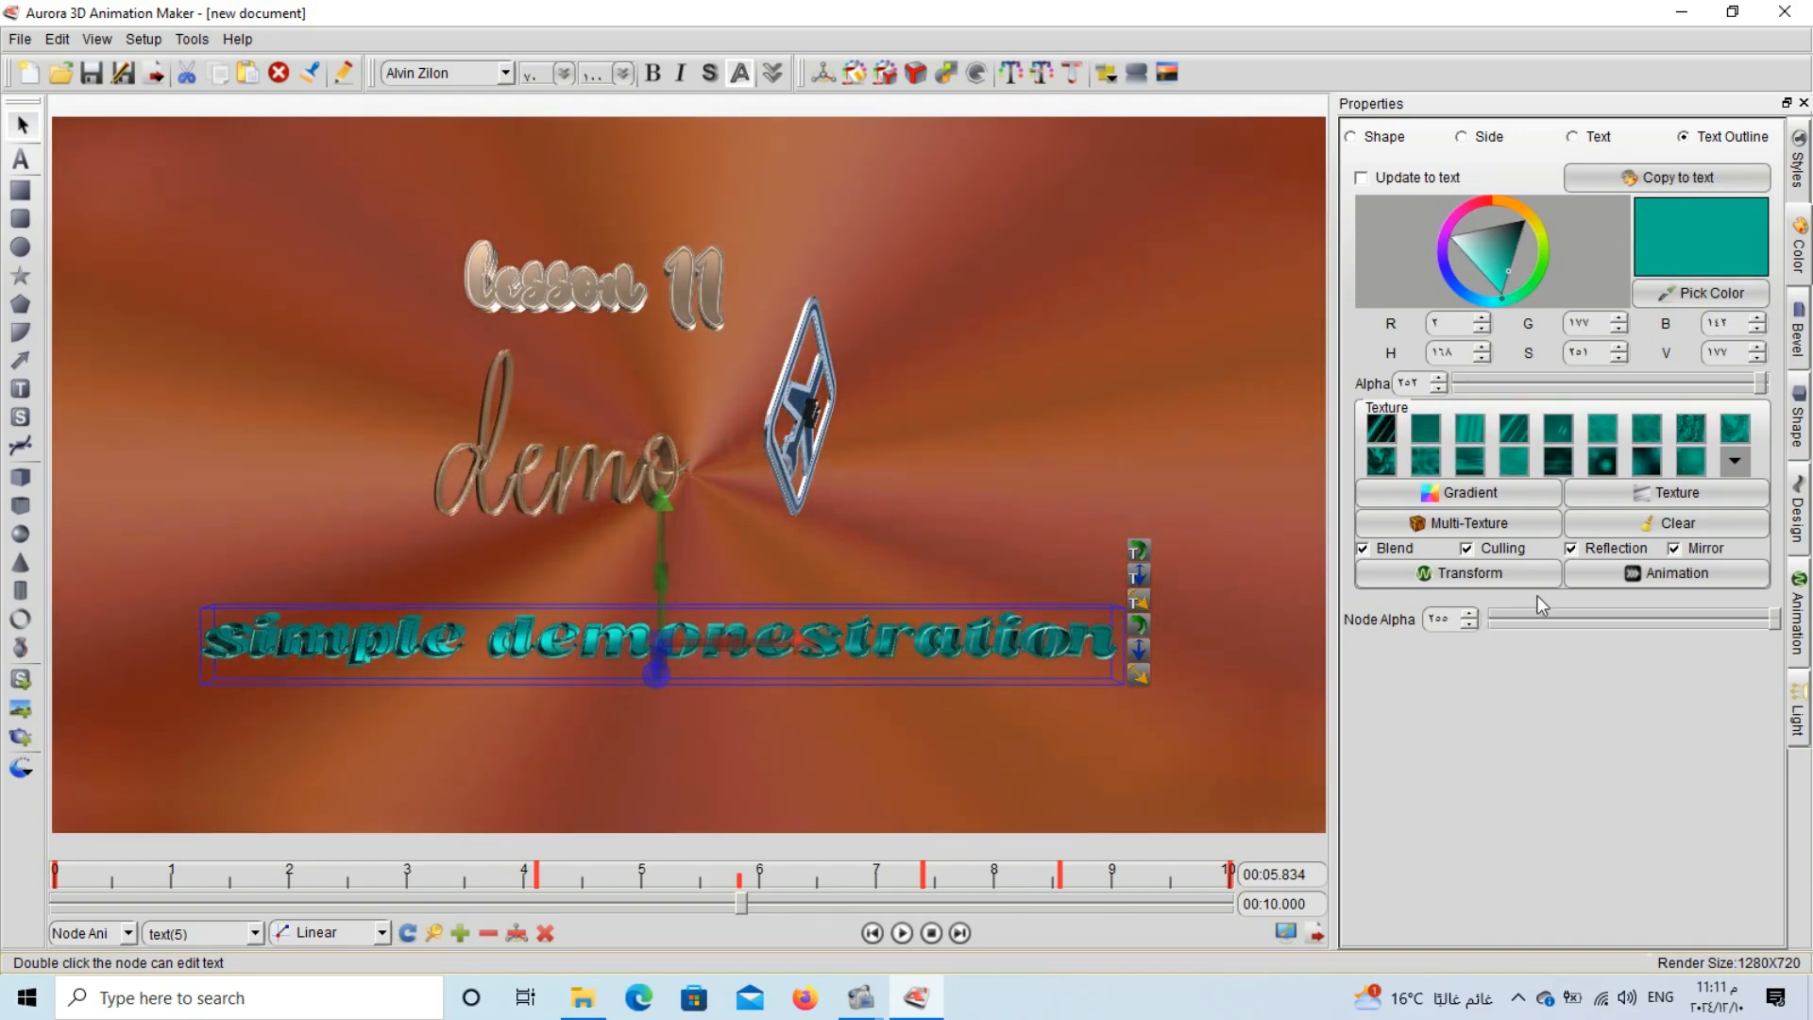
Set a Typewriter text effect animated by letter on "simple demonestration", with value 0, and add a keyframe at 00:05.834.
click(1666, 573)
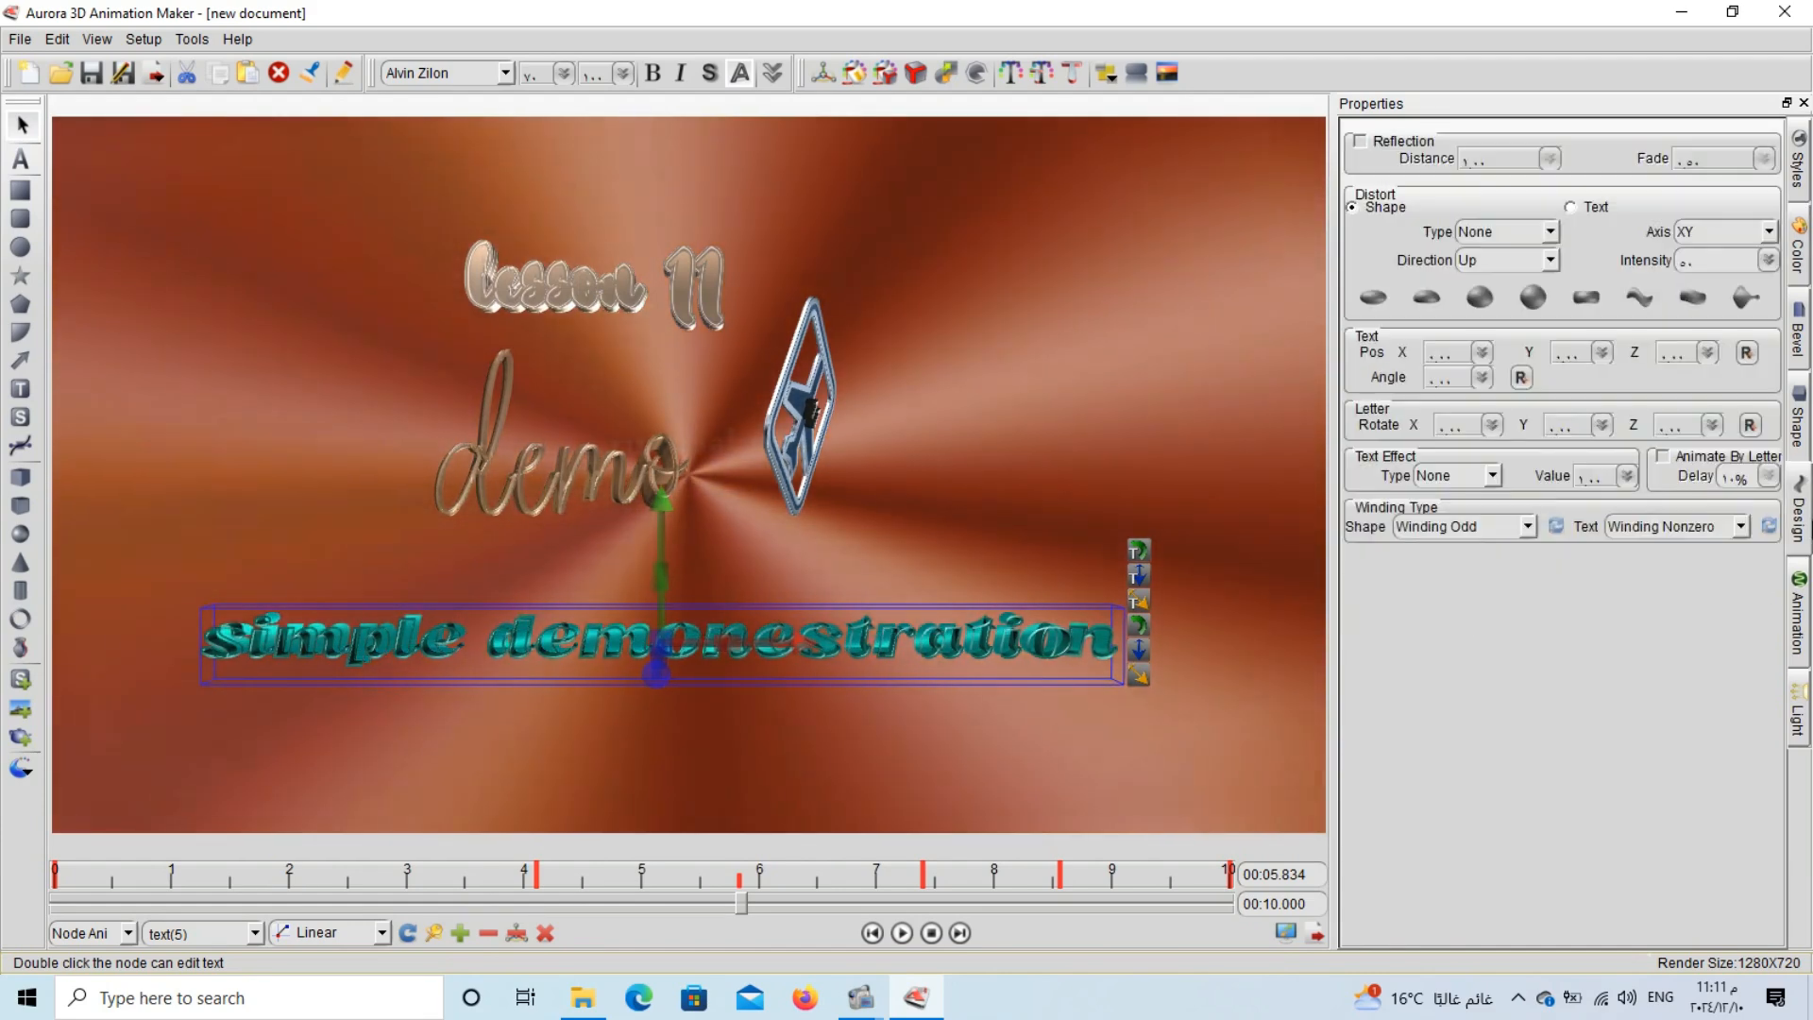
click(1662, 457)
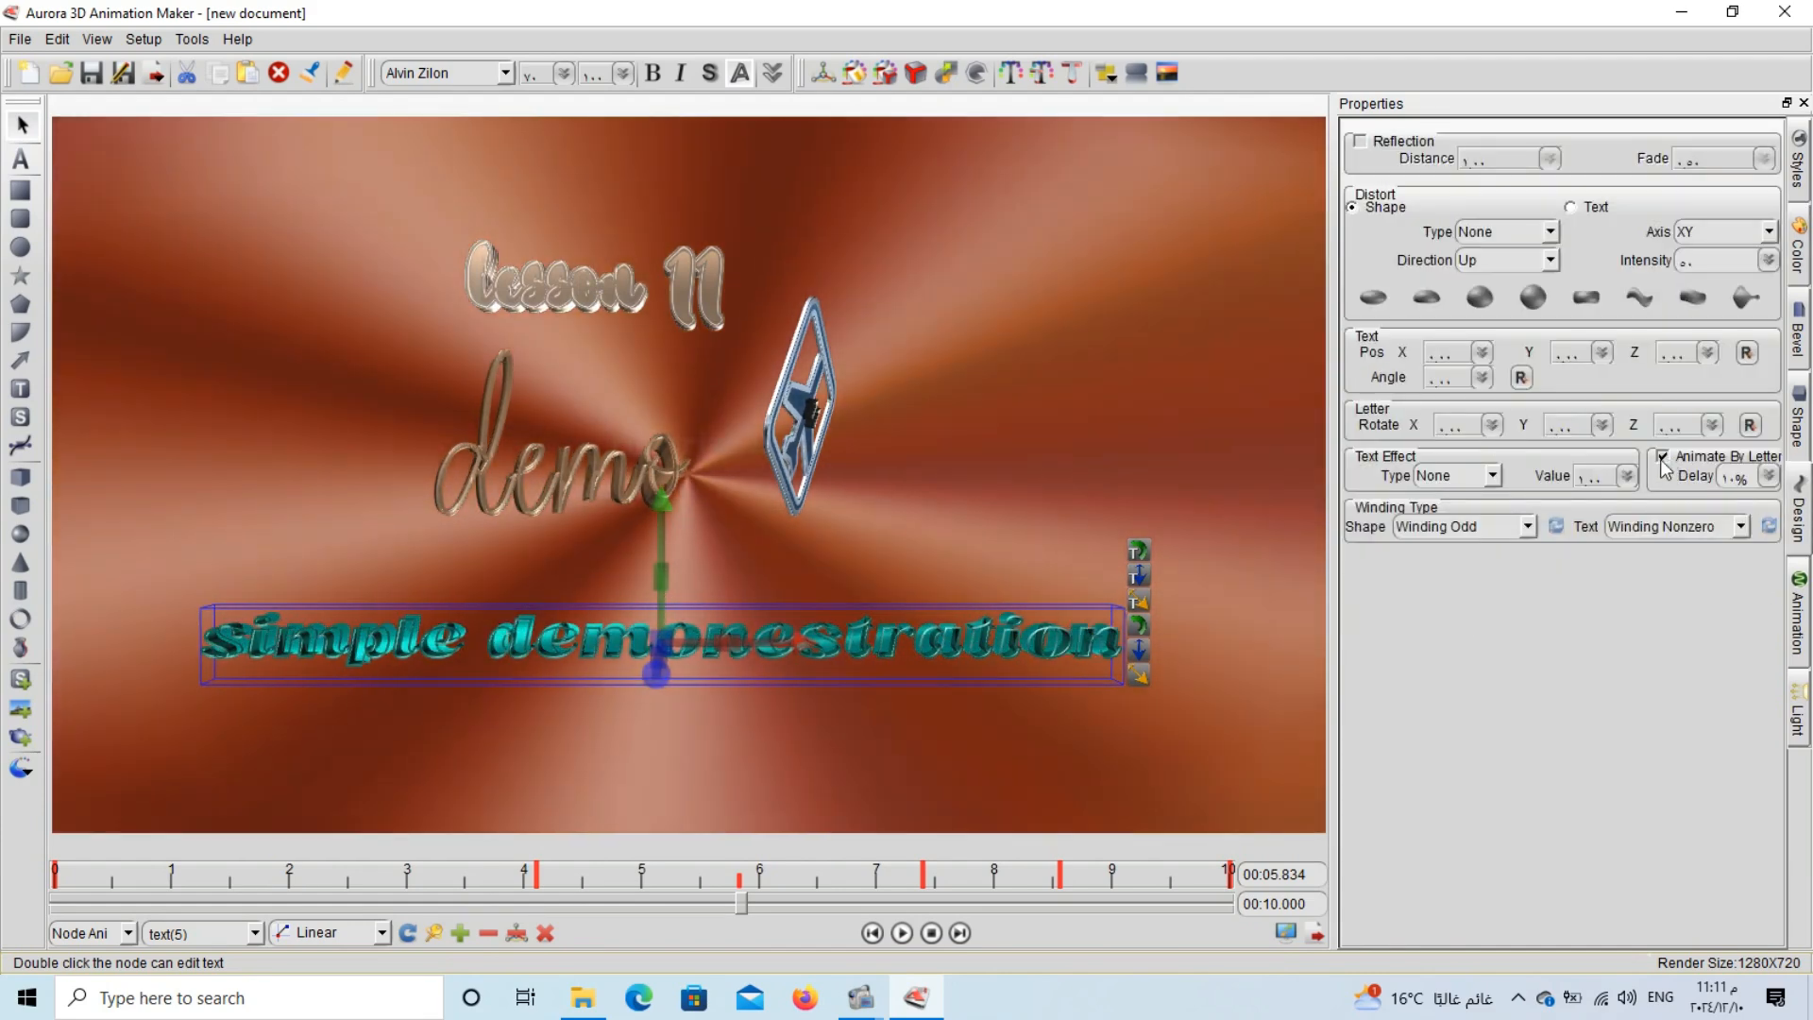
click(1481, 475)
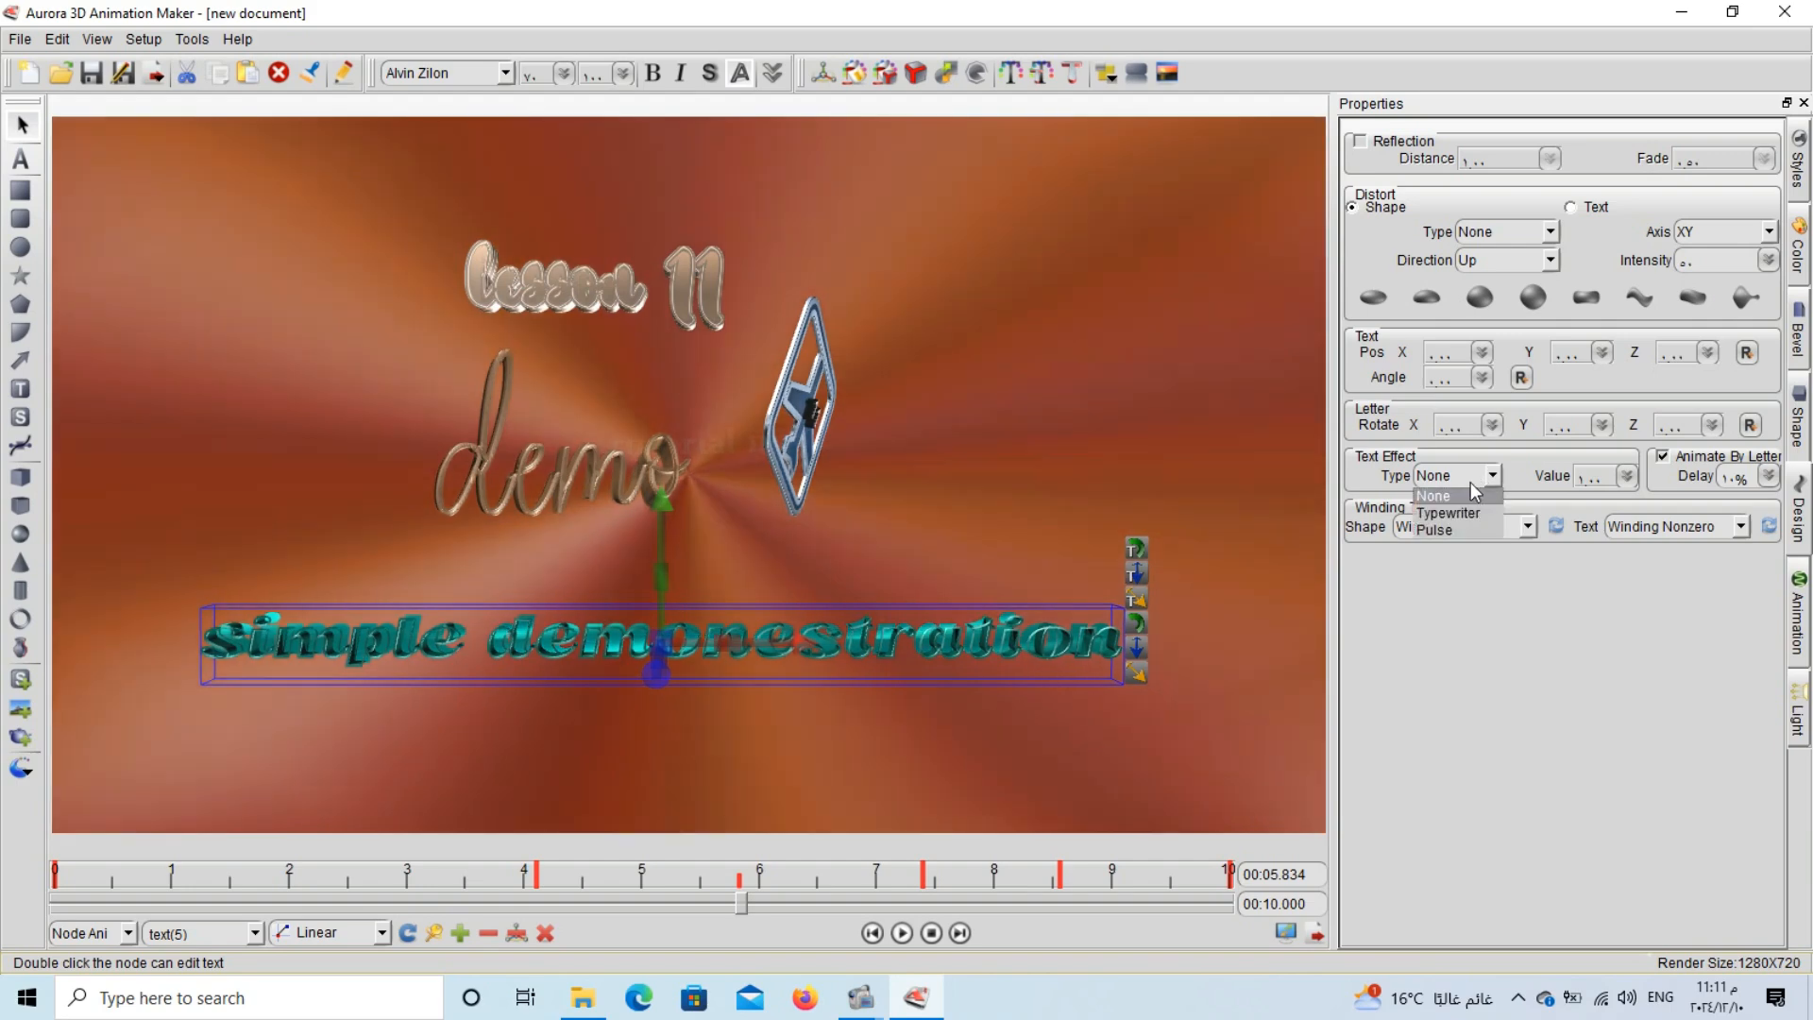
click(1459, 512)
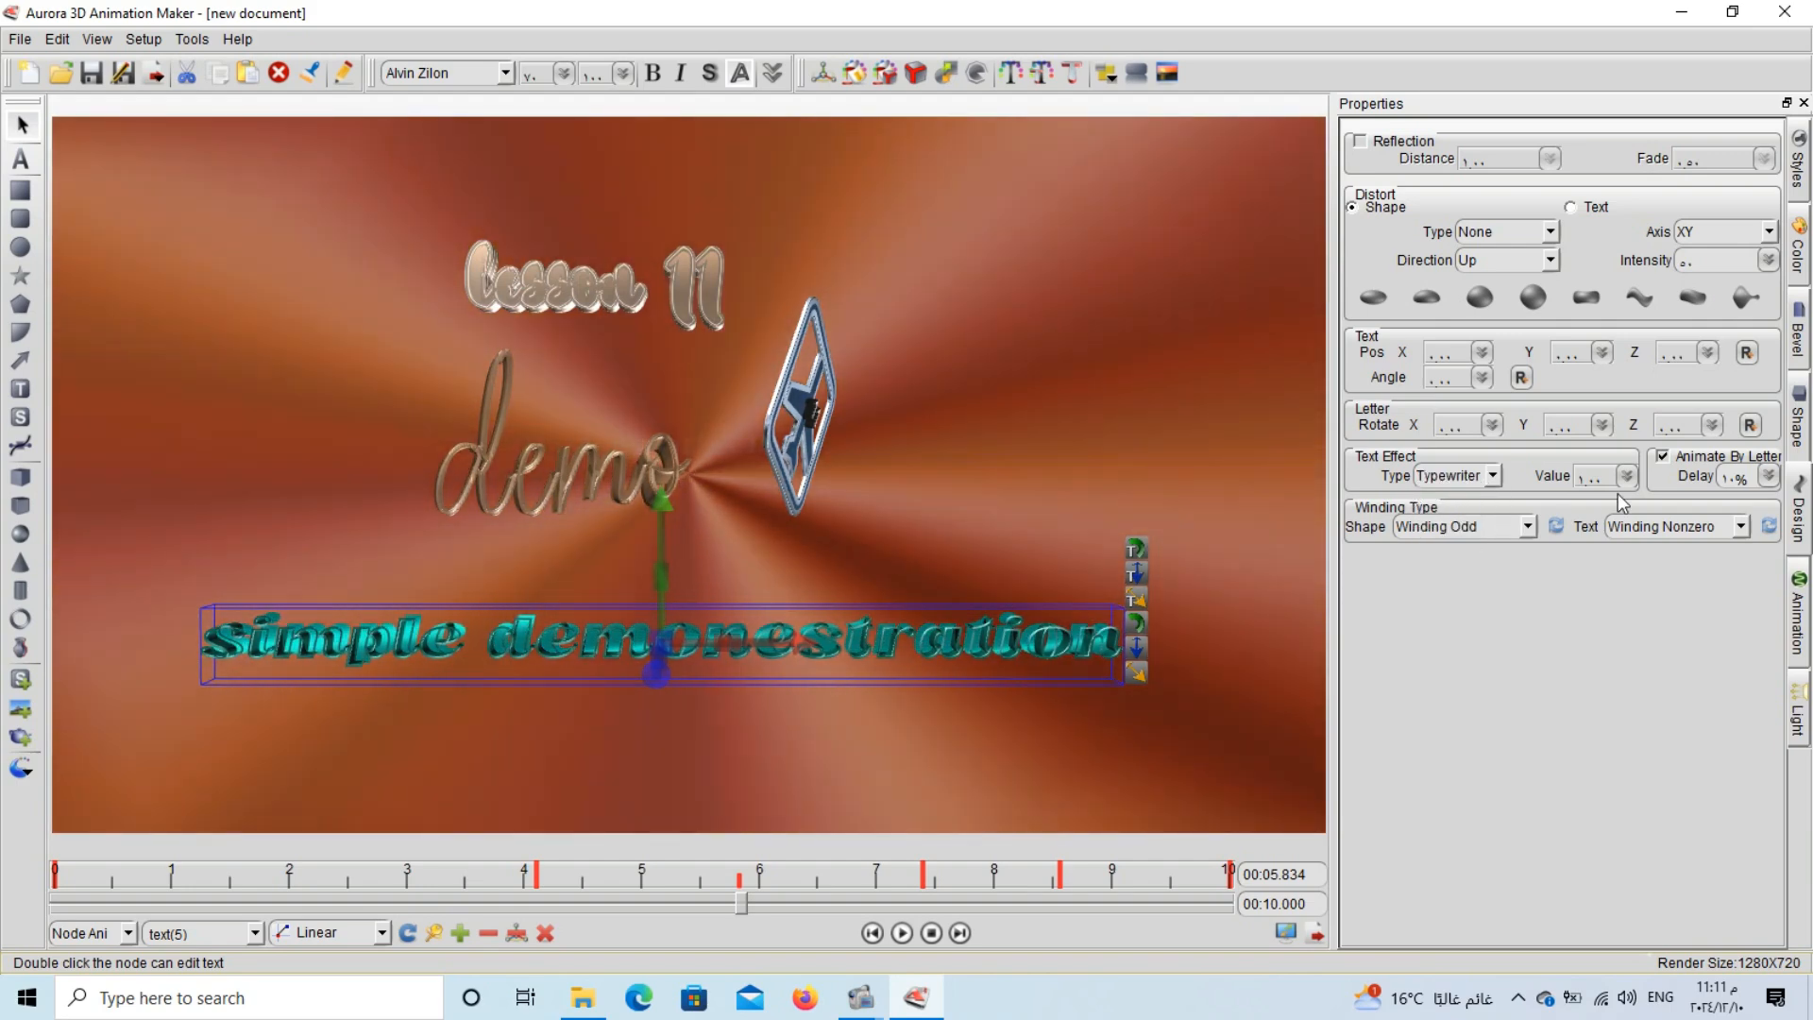
click(1626, 478)
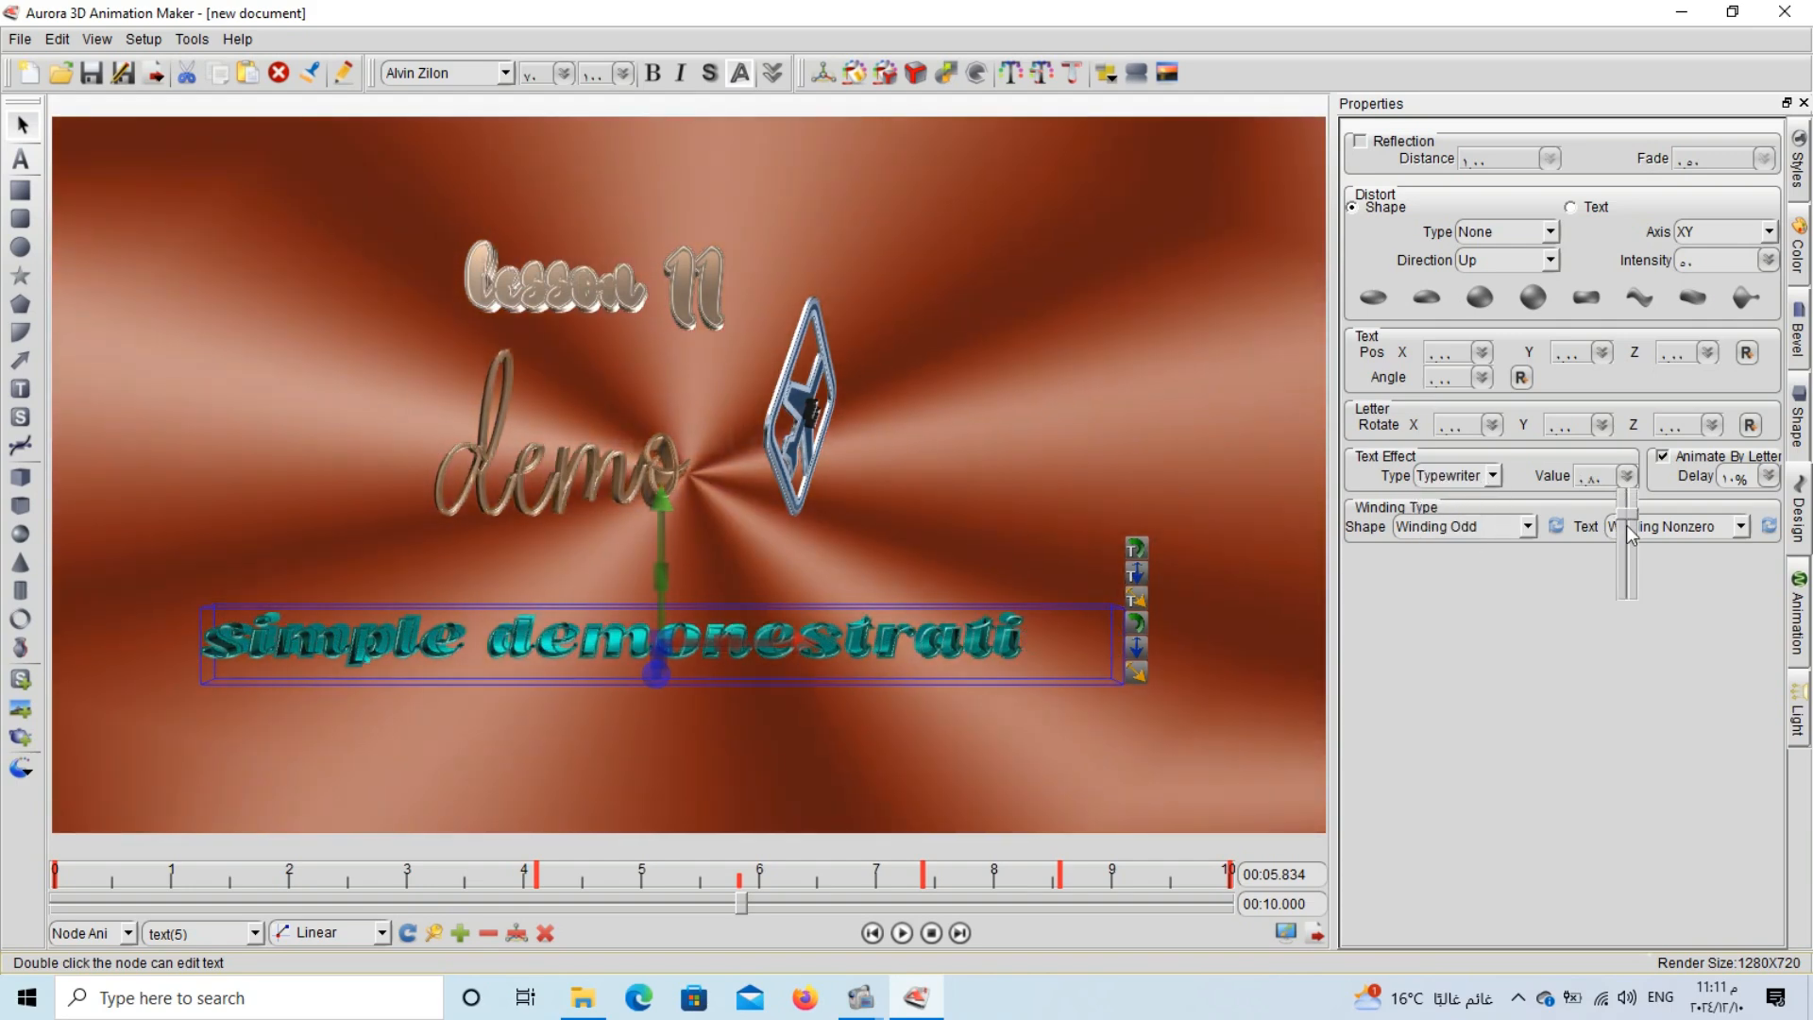
drag(1626, 525, 1626, 595)
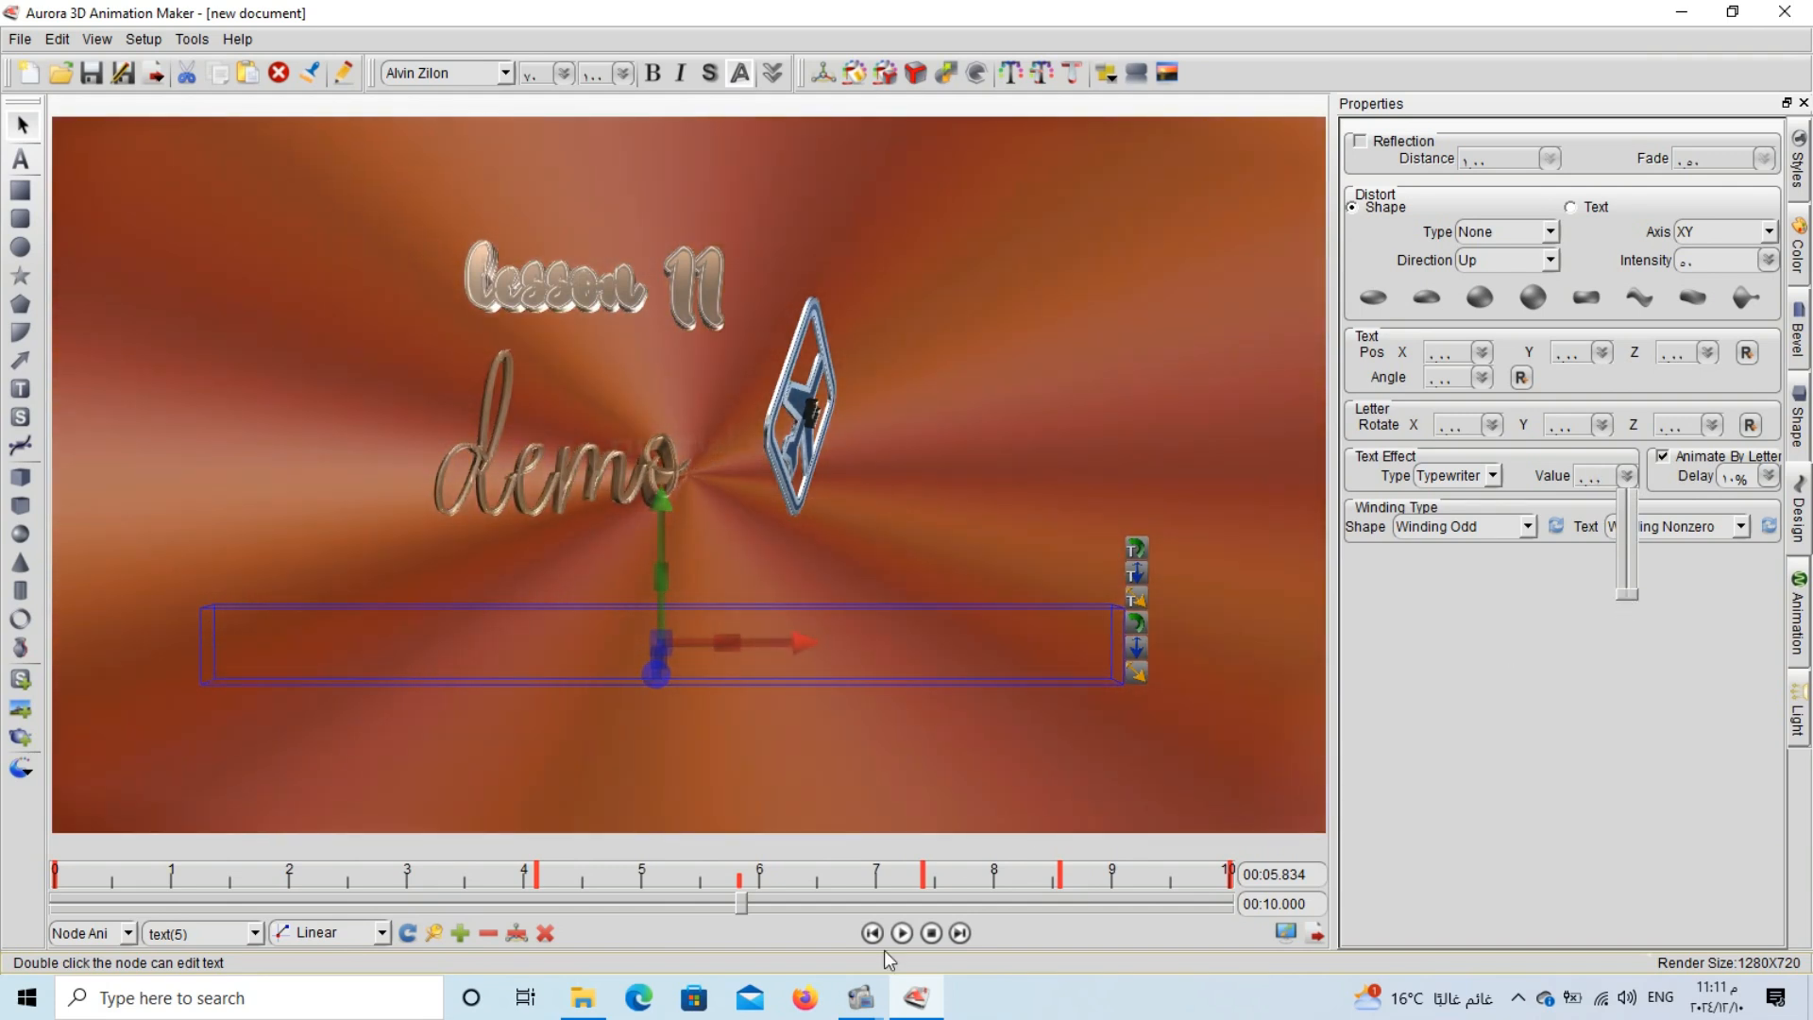
click(462, 934)
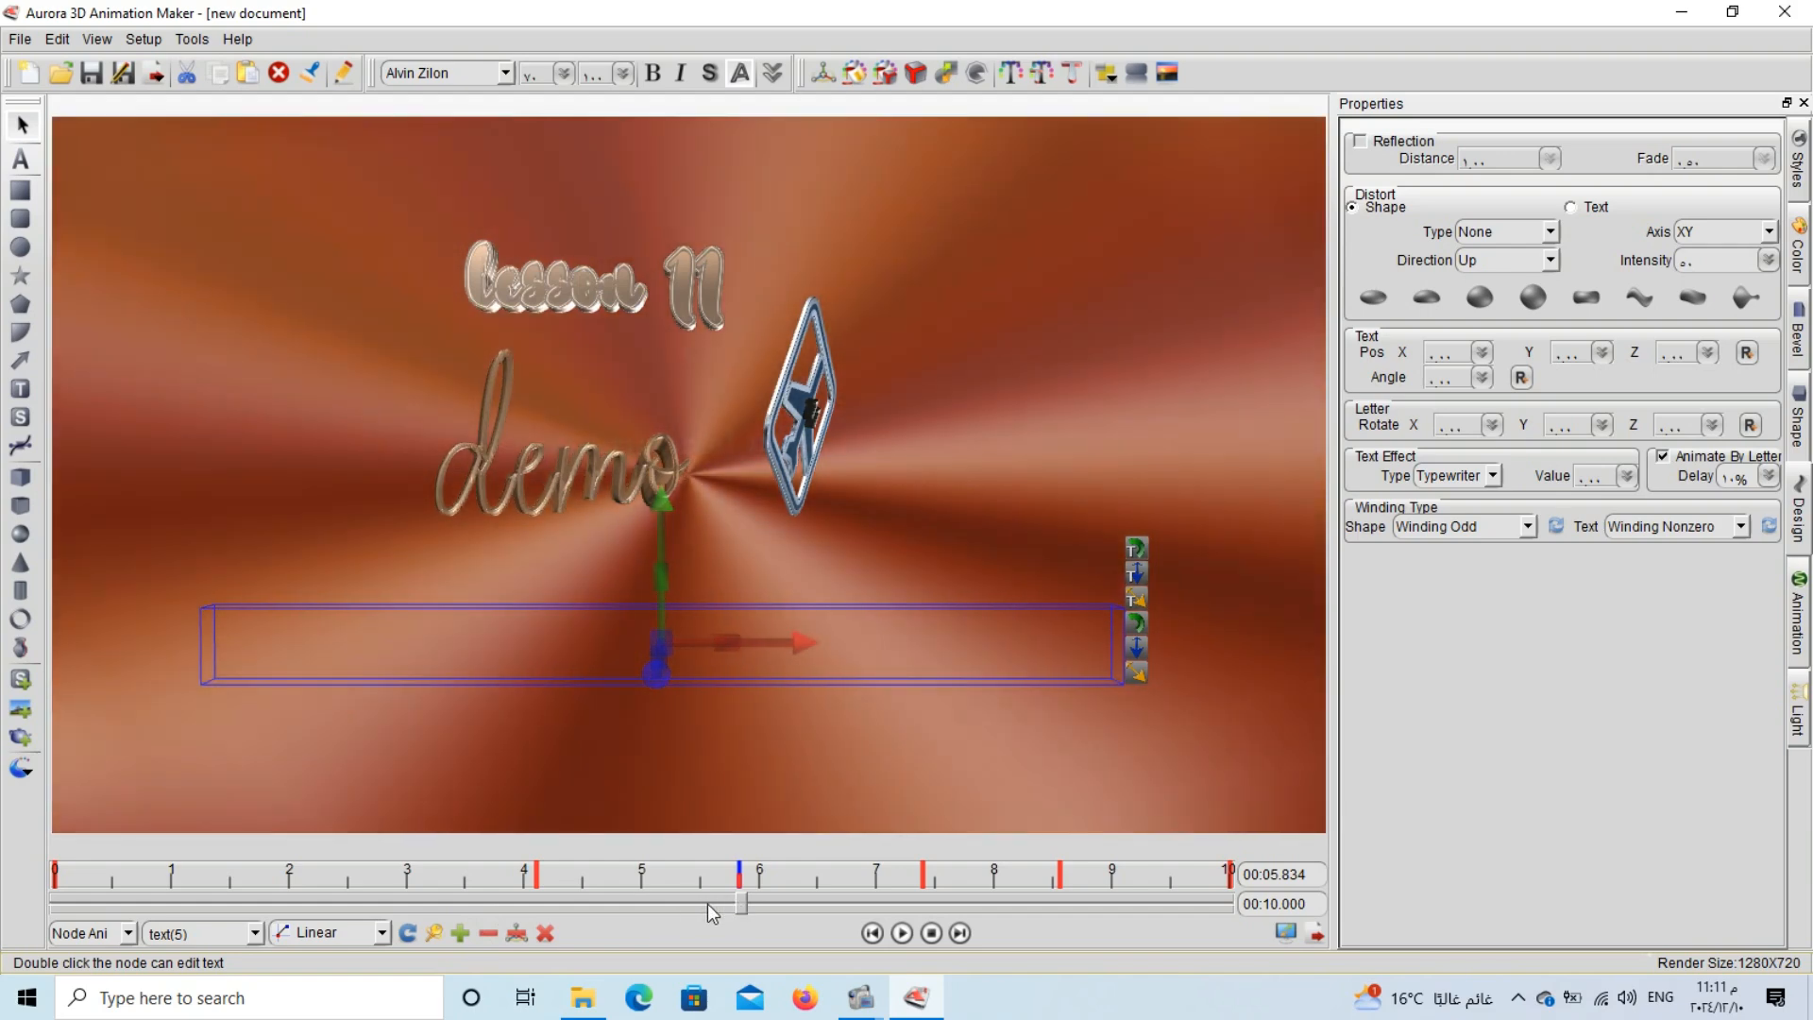
At 00:00.000, set the Typewriter value of "simple demonestration" to 0.98, add a keyframe, and play the animation.
drag(491, 890, 54, 887)
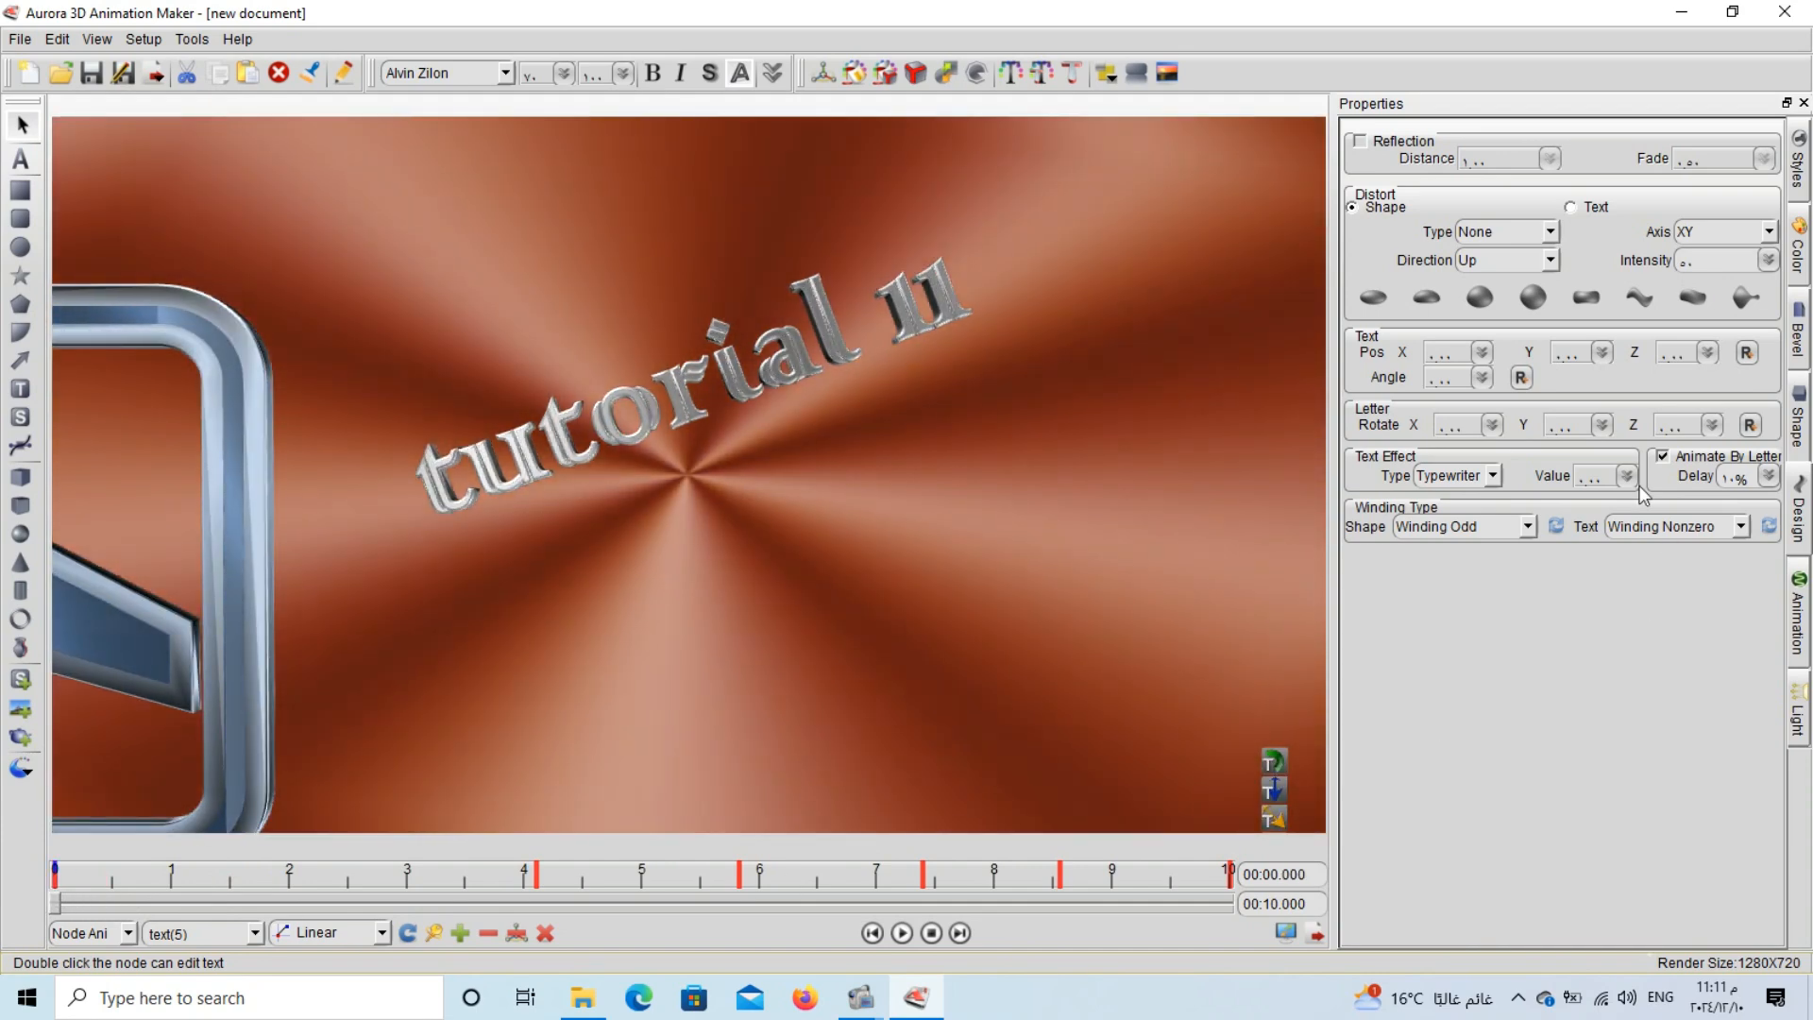
click(1625, 478)
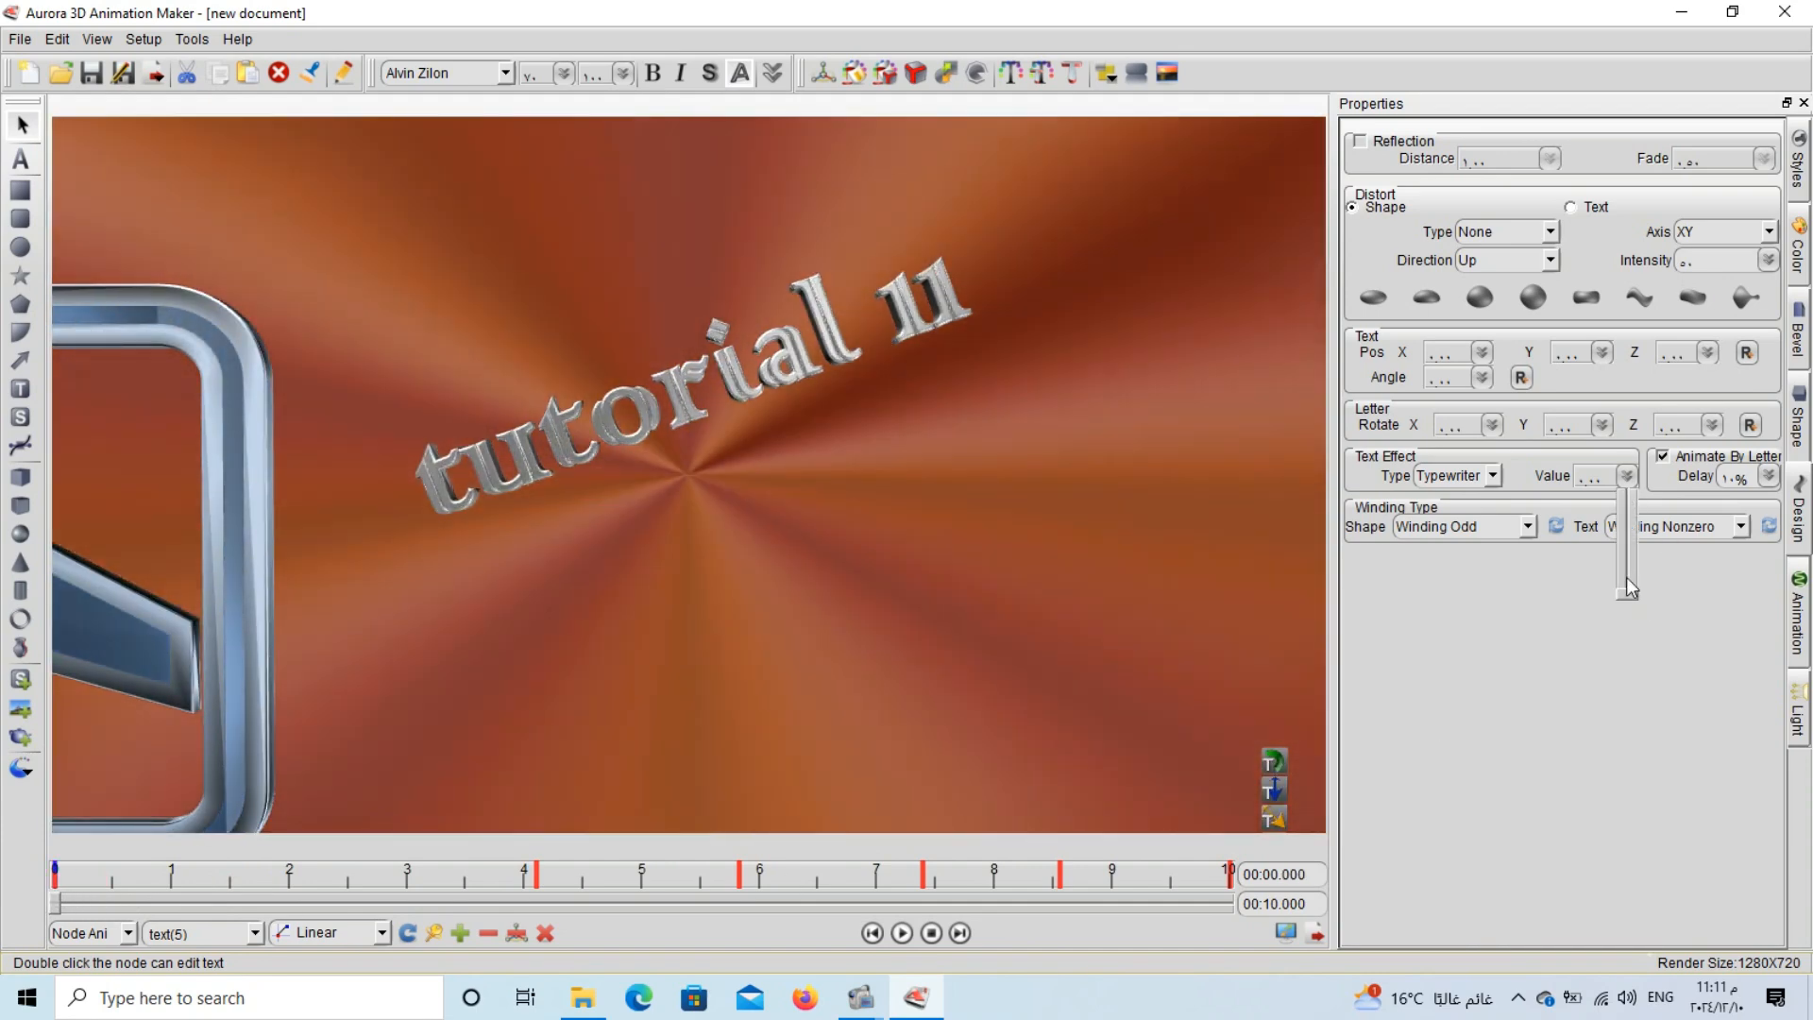
drag(1626, 589, 1630, 492)
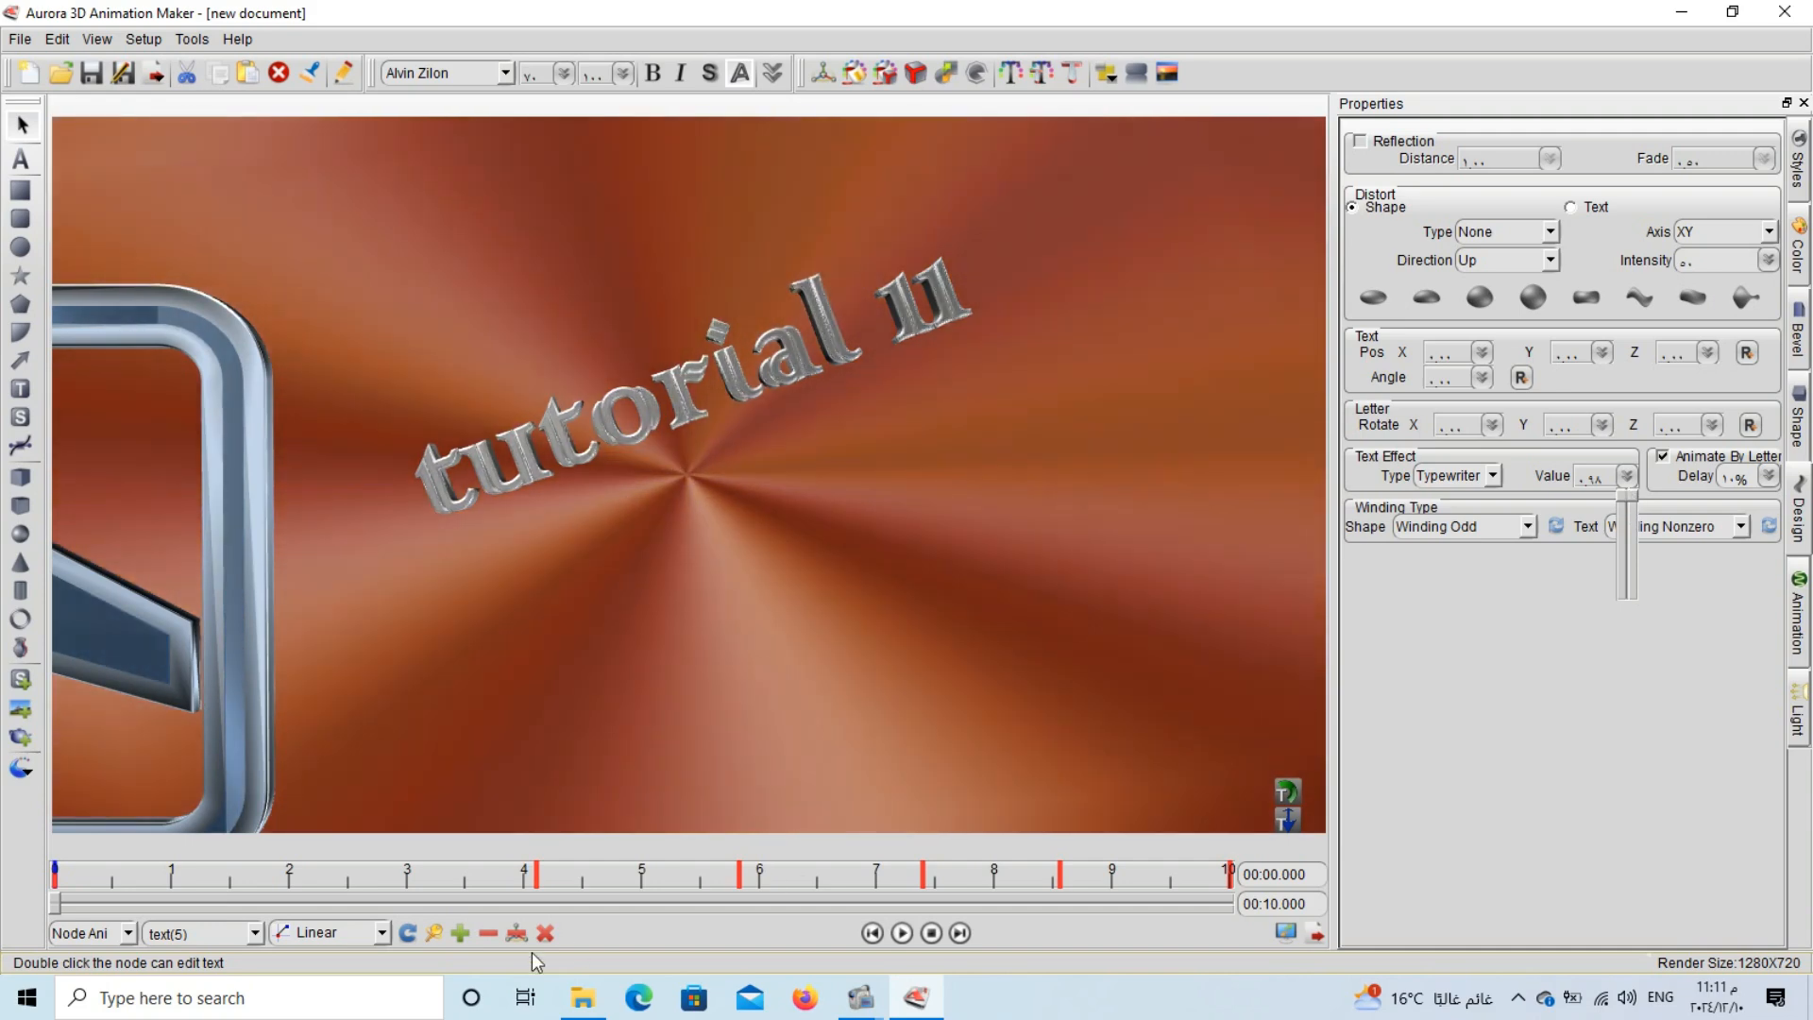
click(458, 935)
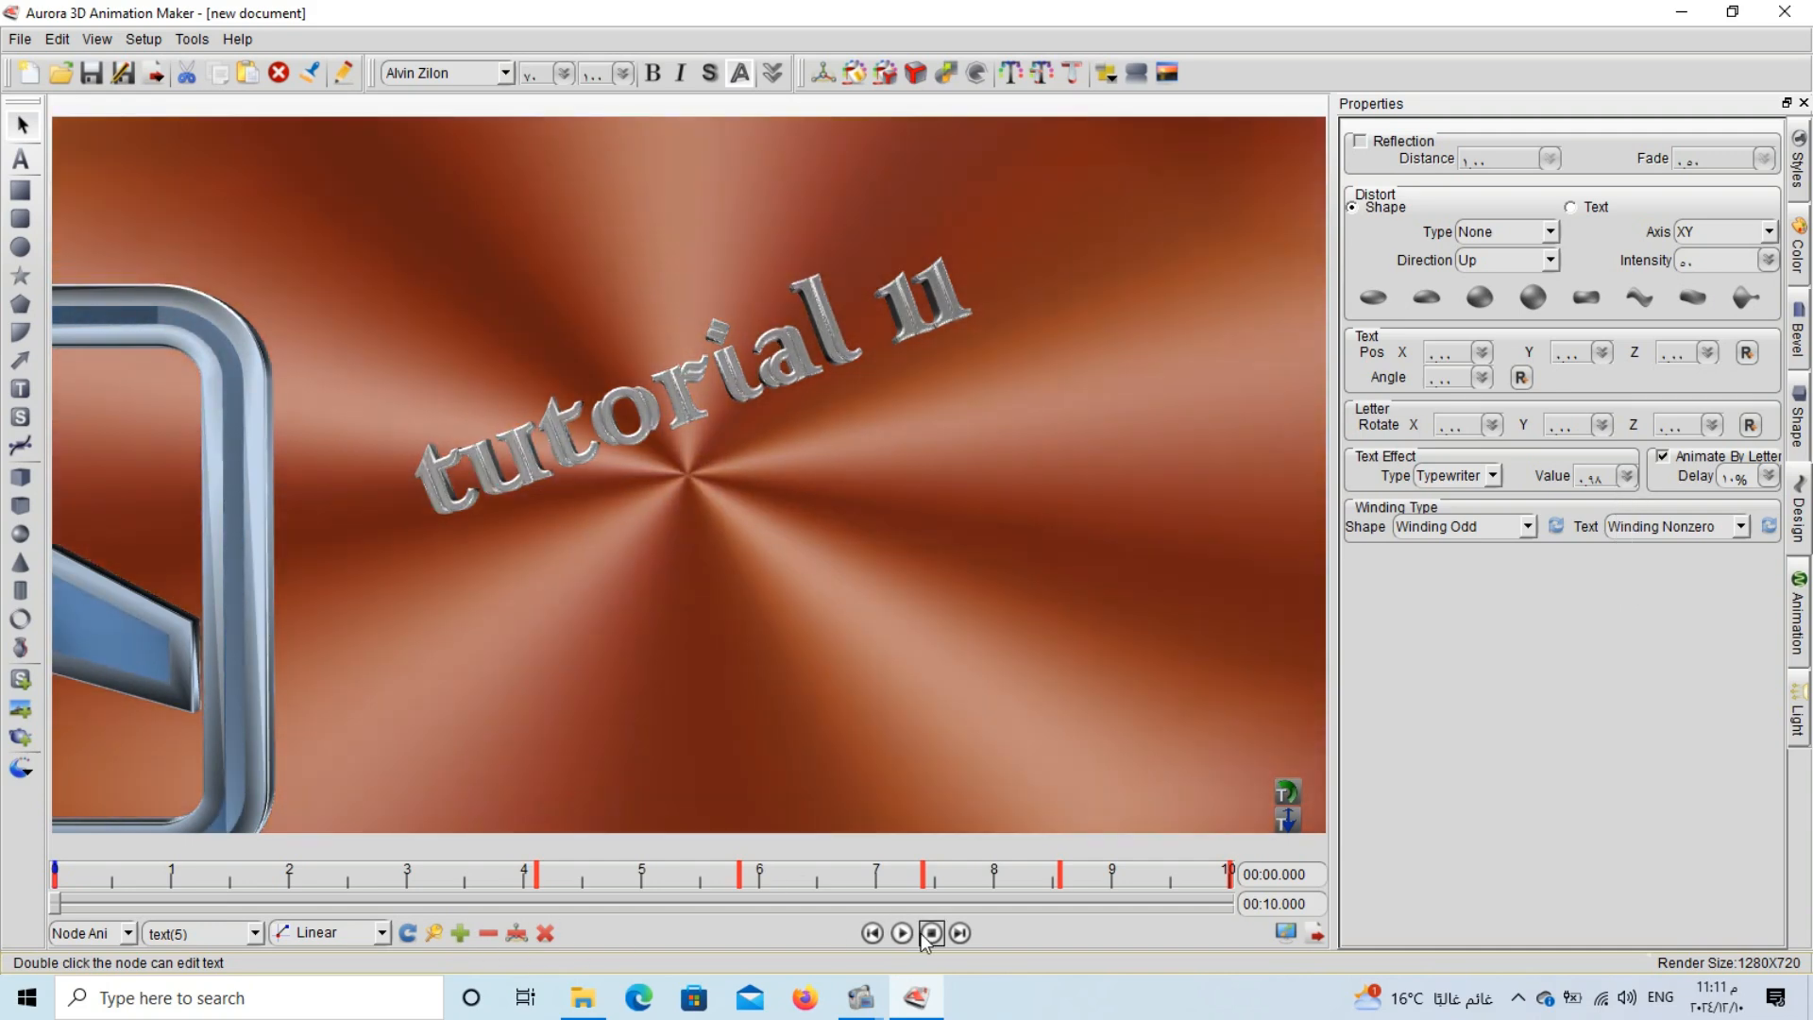
click(903, 933)
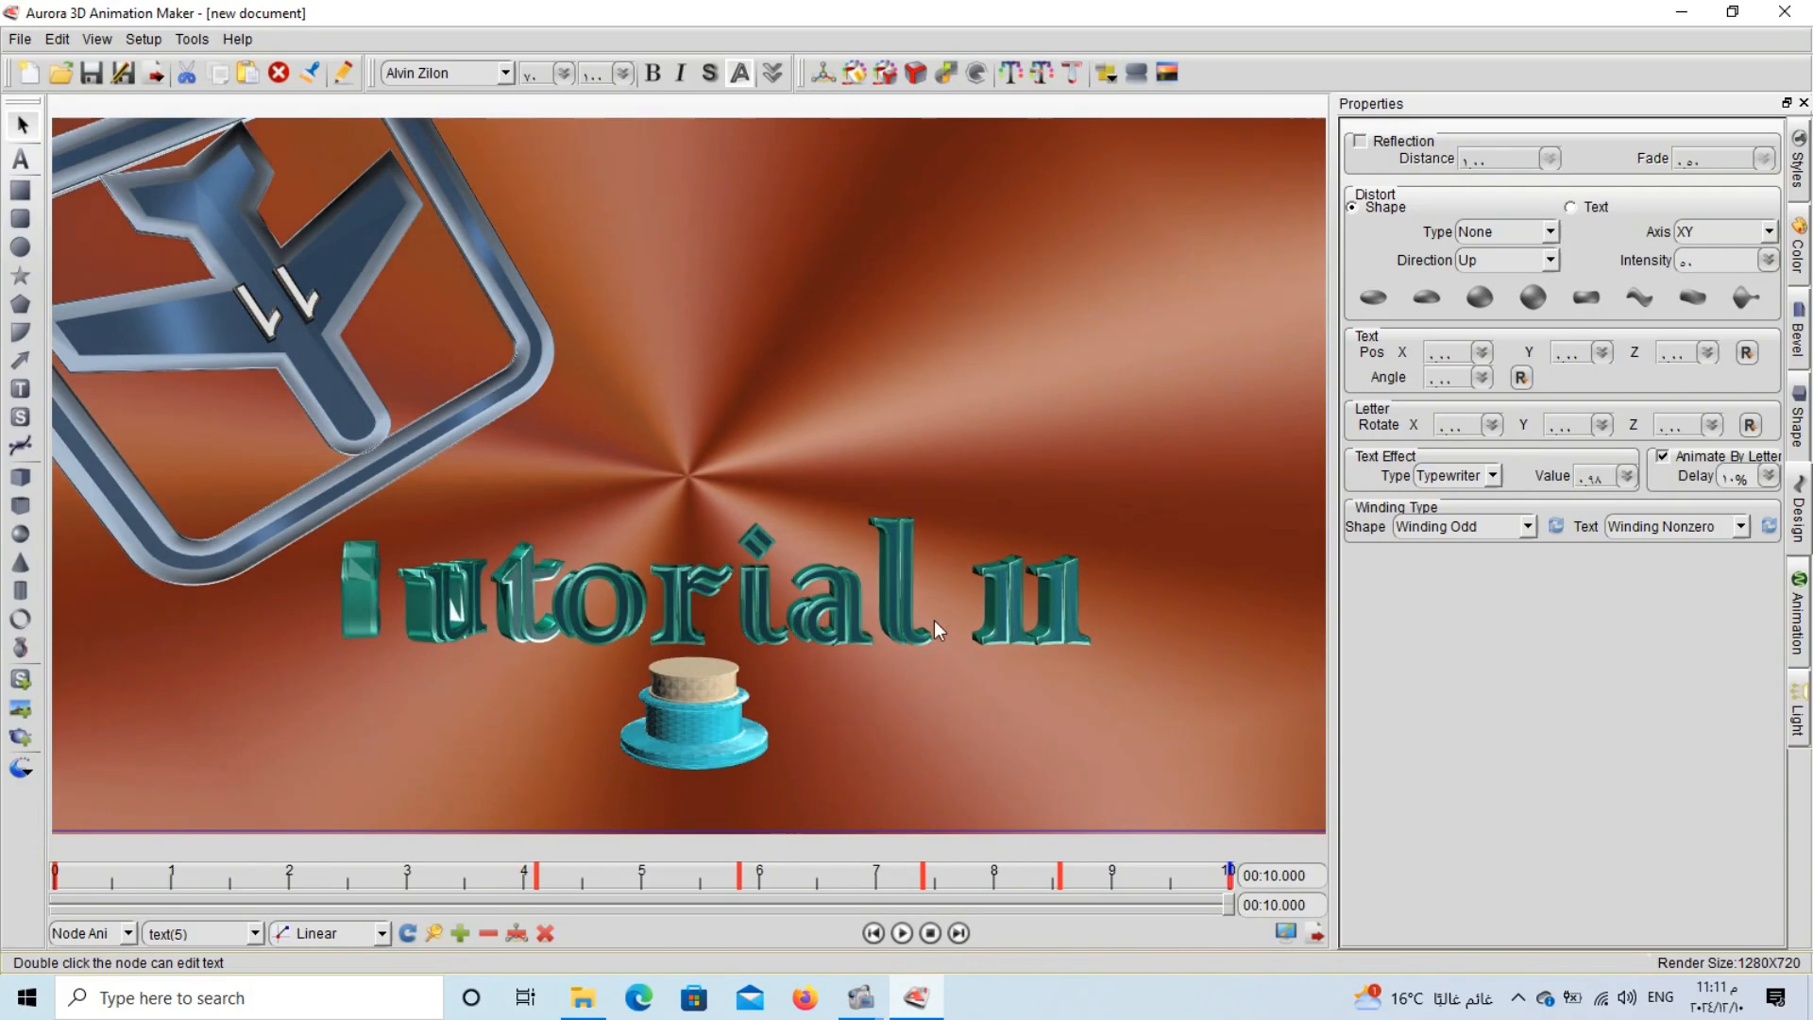
Set a Pulse text effect animated by letter on "tutorial 11", with value 0.00.
click(853, 632)
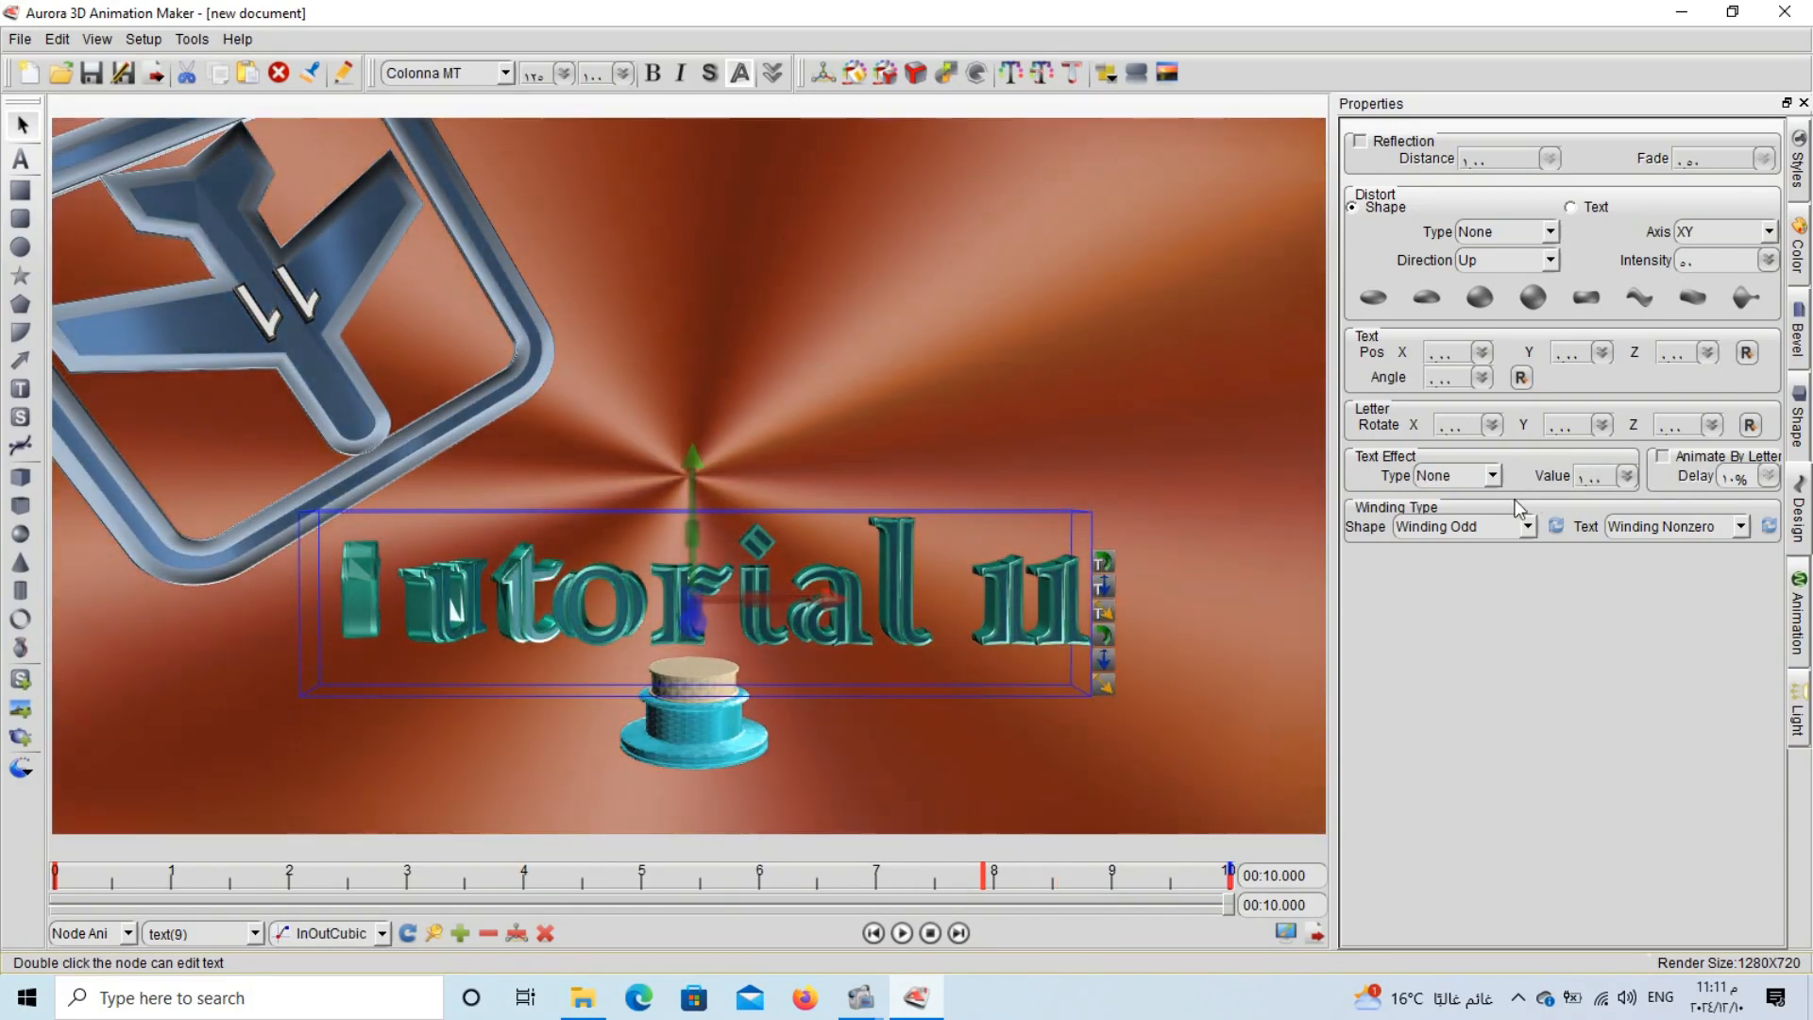
click(1662, 456)
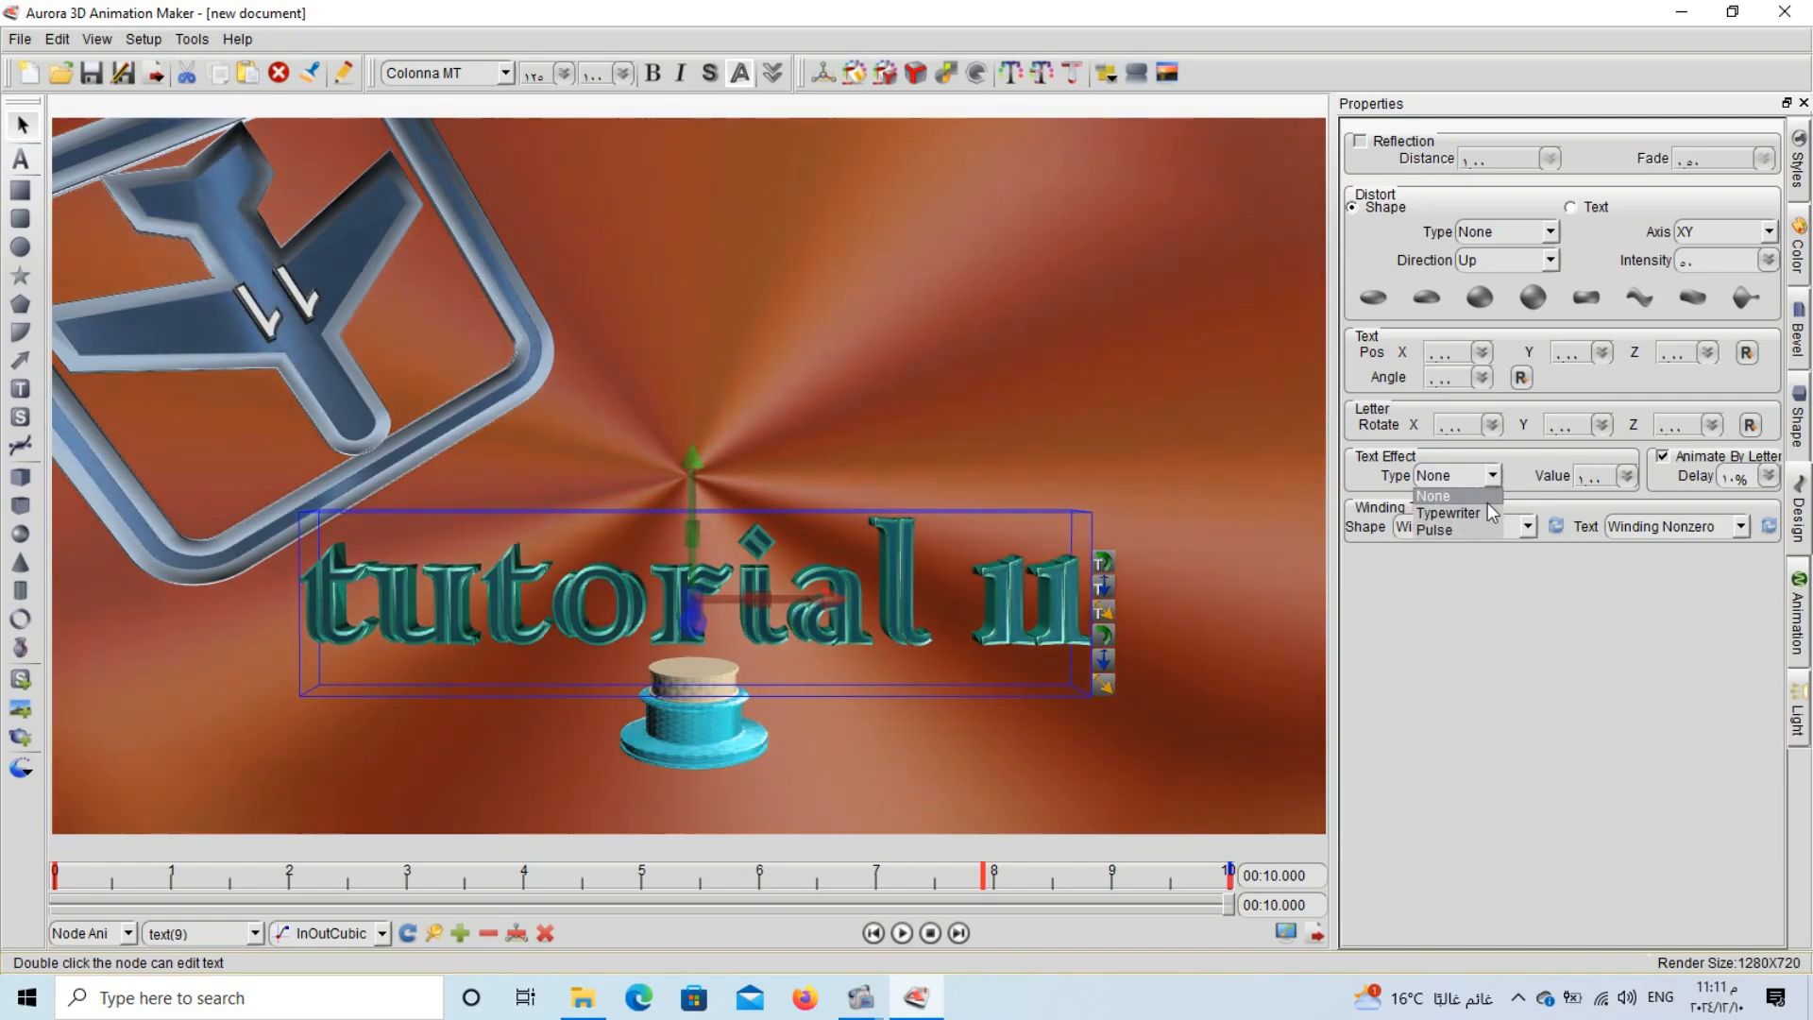
click(1452, 529)
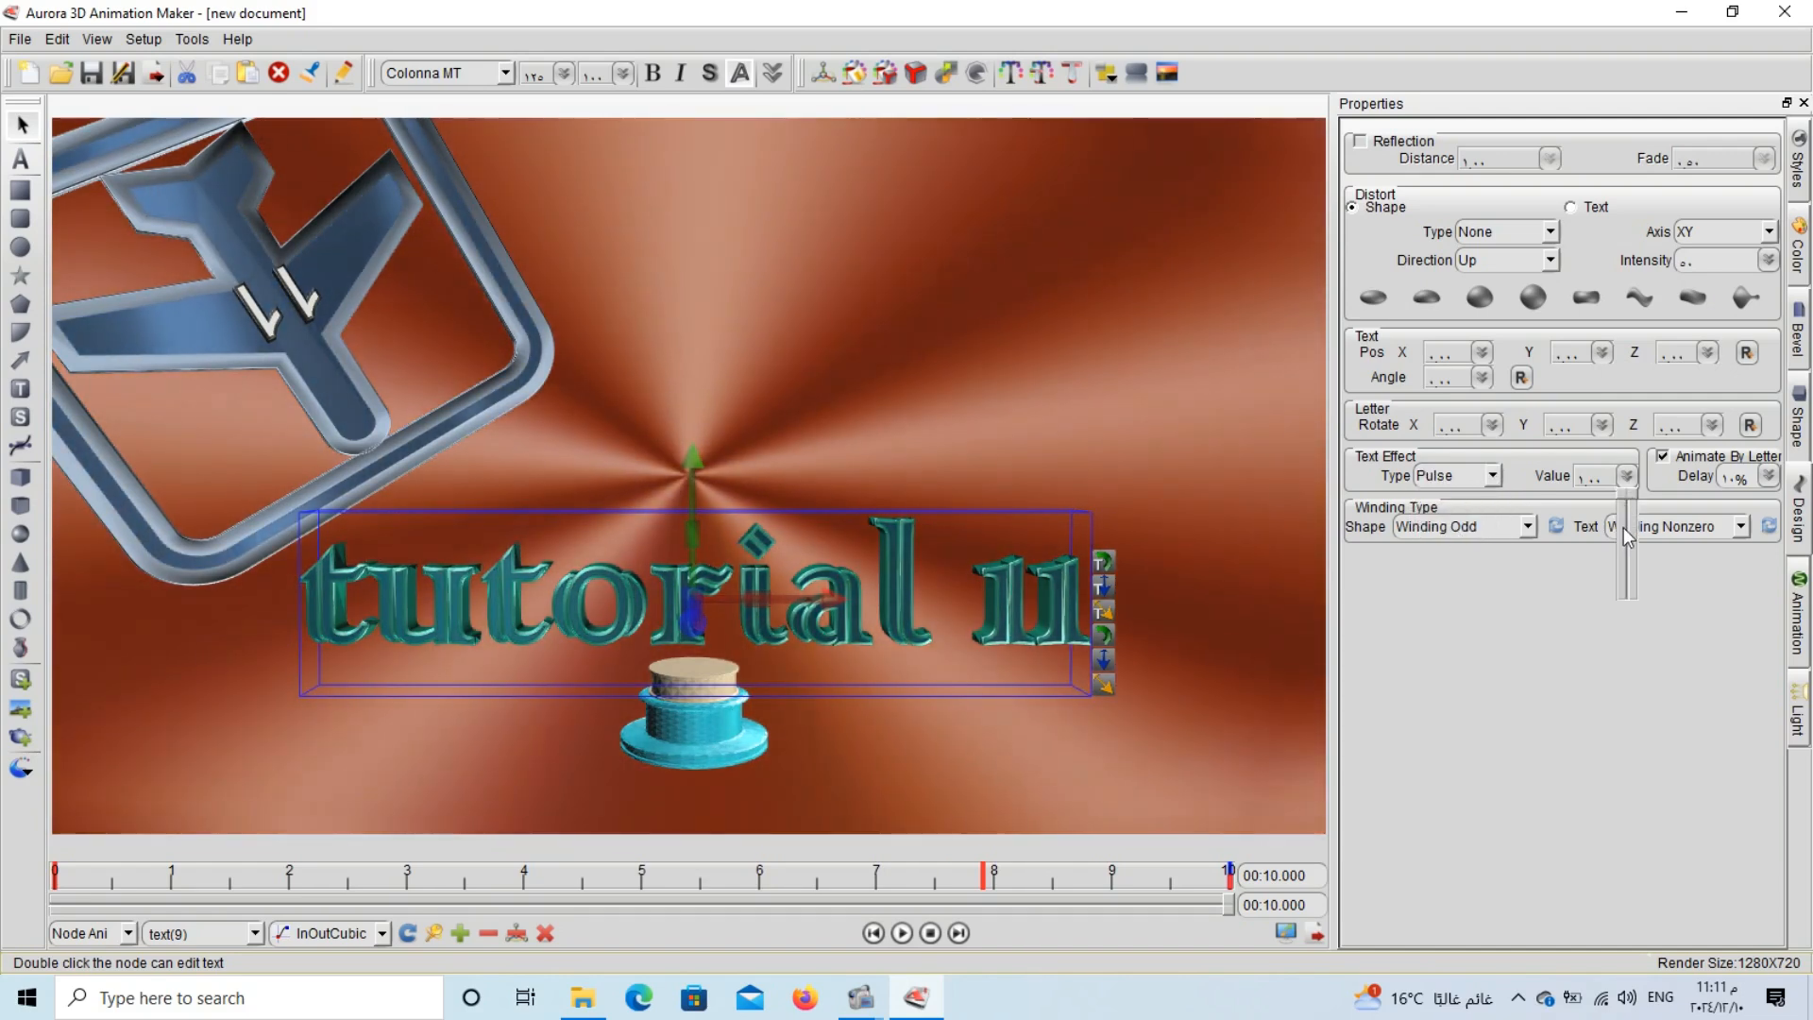
drag(1630, 506, 1624, 604)
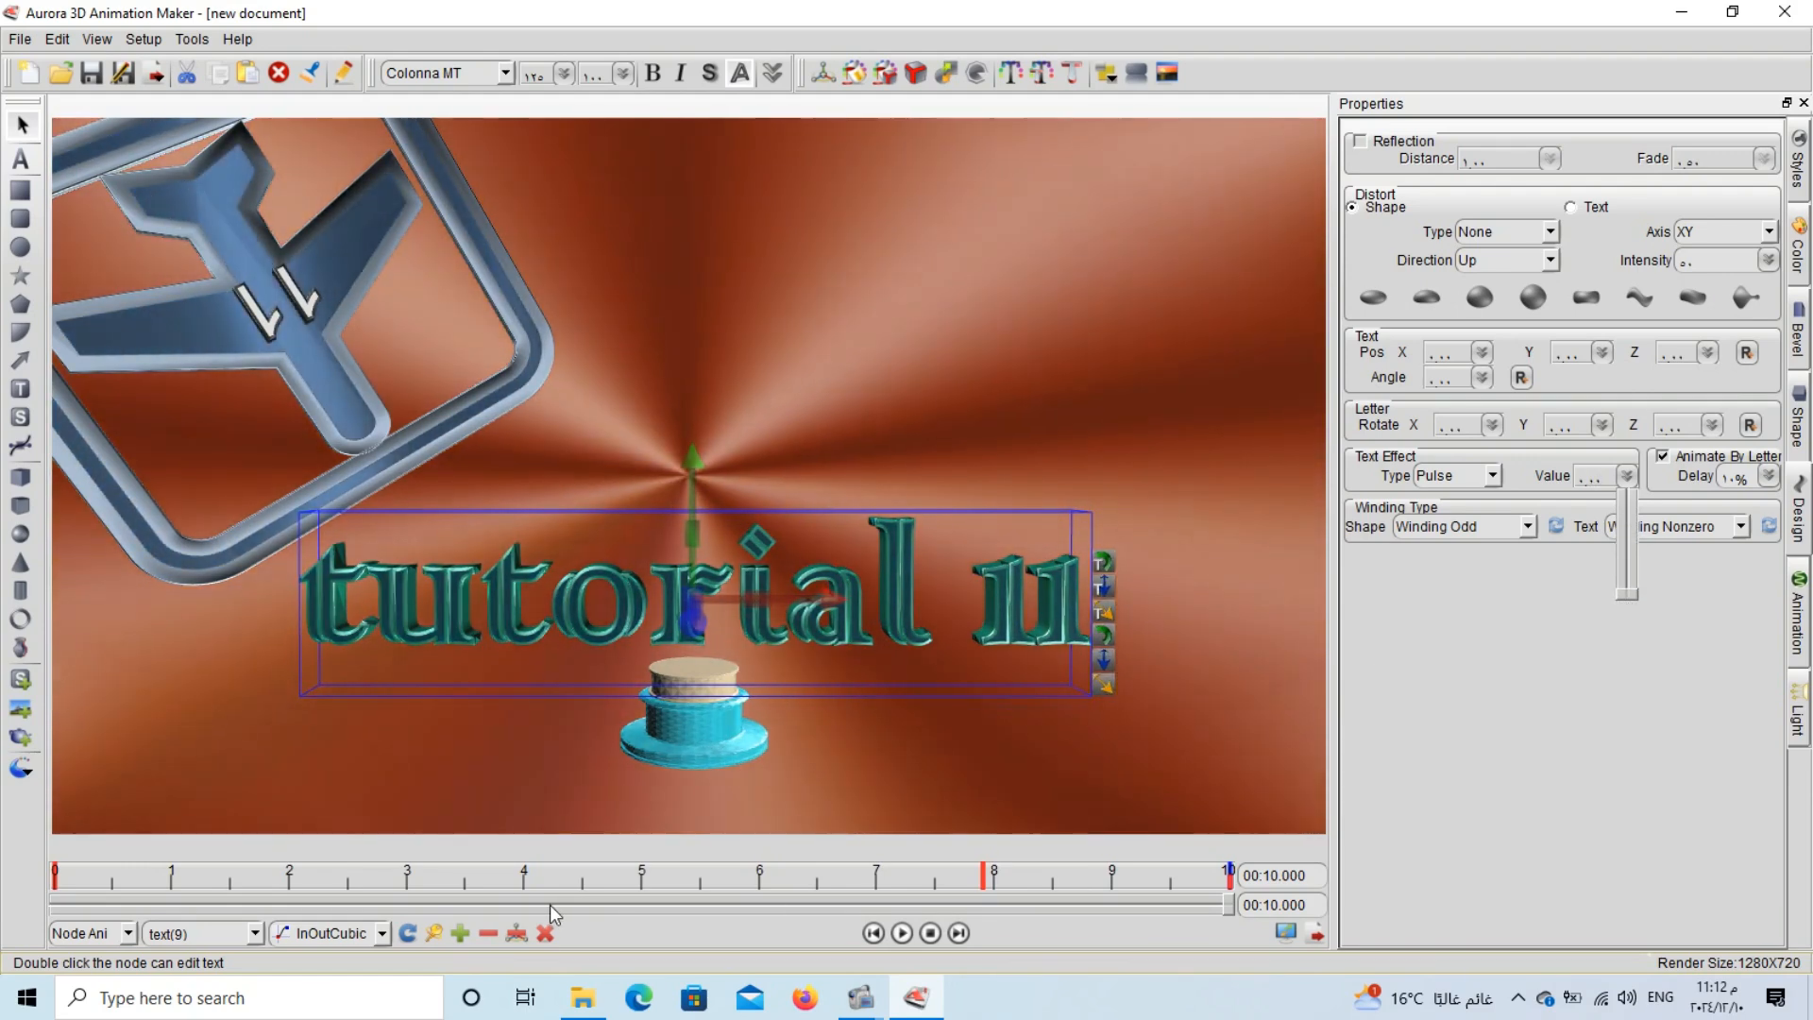
At 00:04.599, bring "tutorial 11" forward between "lesson 11" and "simple demonestration", set its Pulse value to 1.00, and add a keyframe.
click(920, 885)
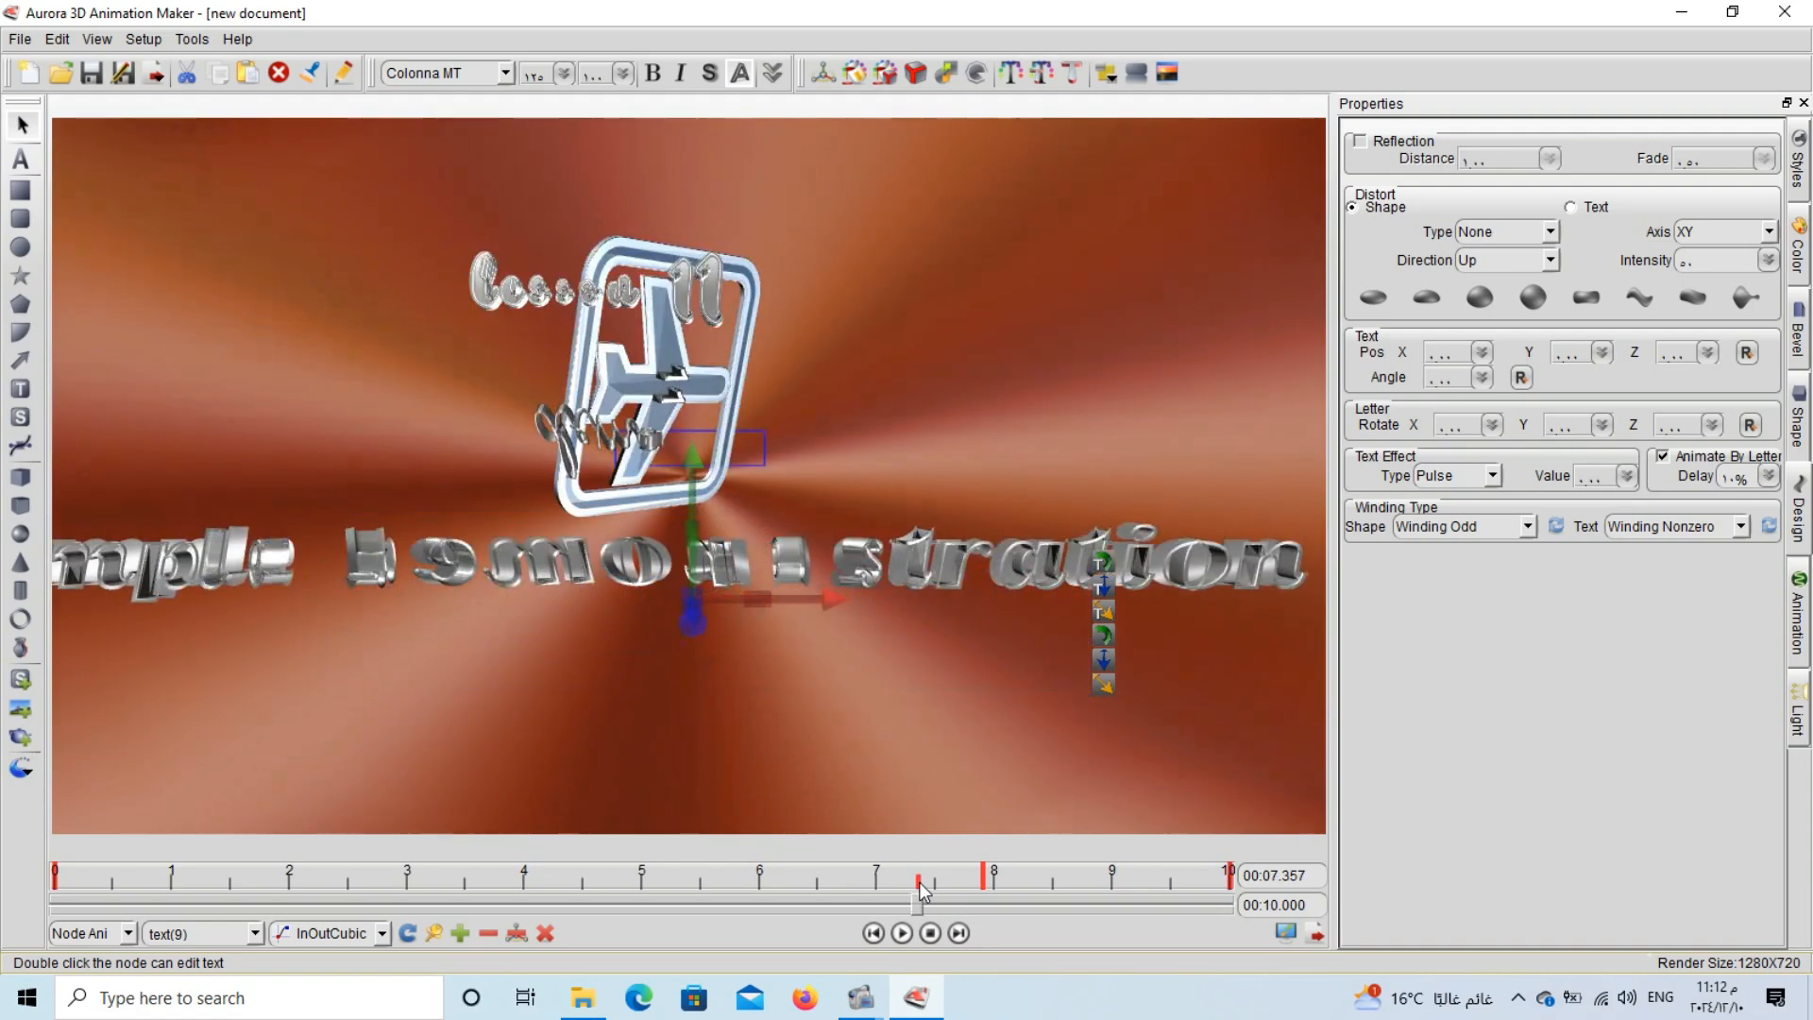
click(840, 884)
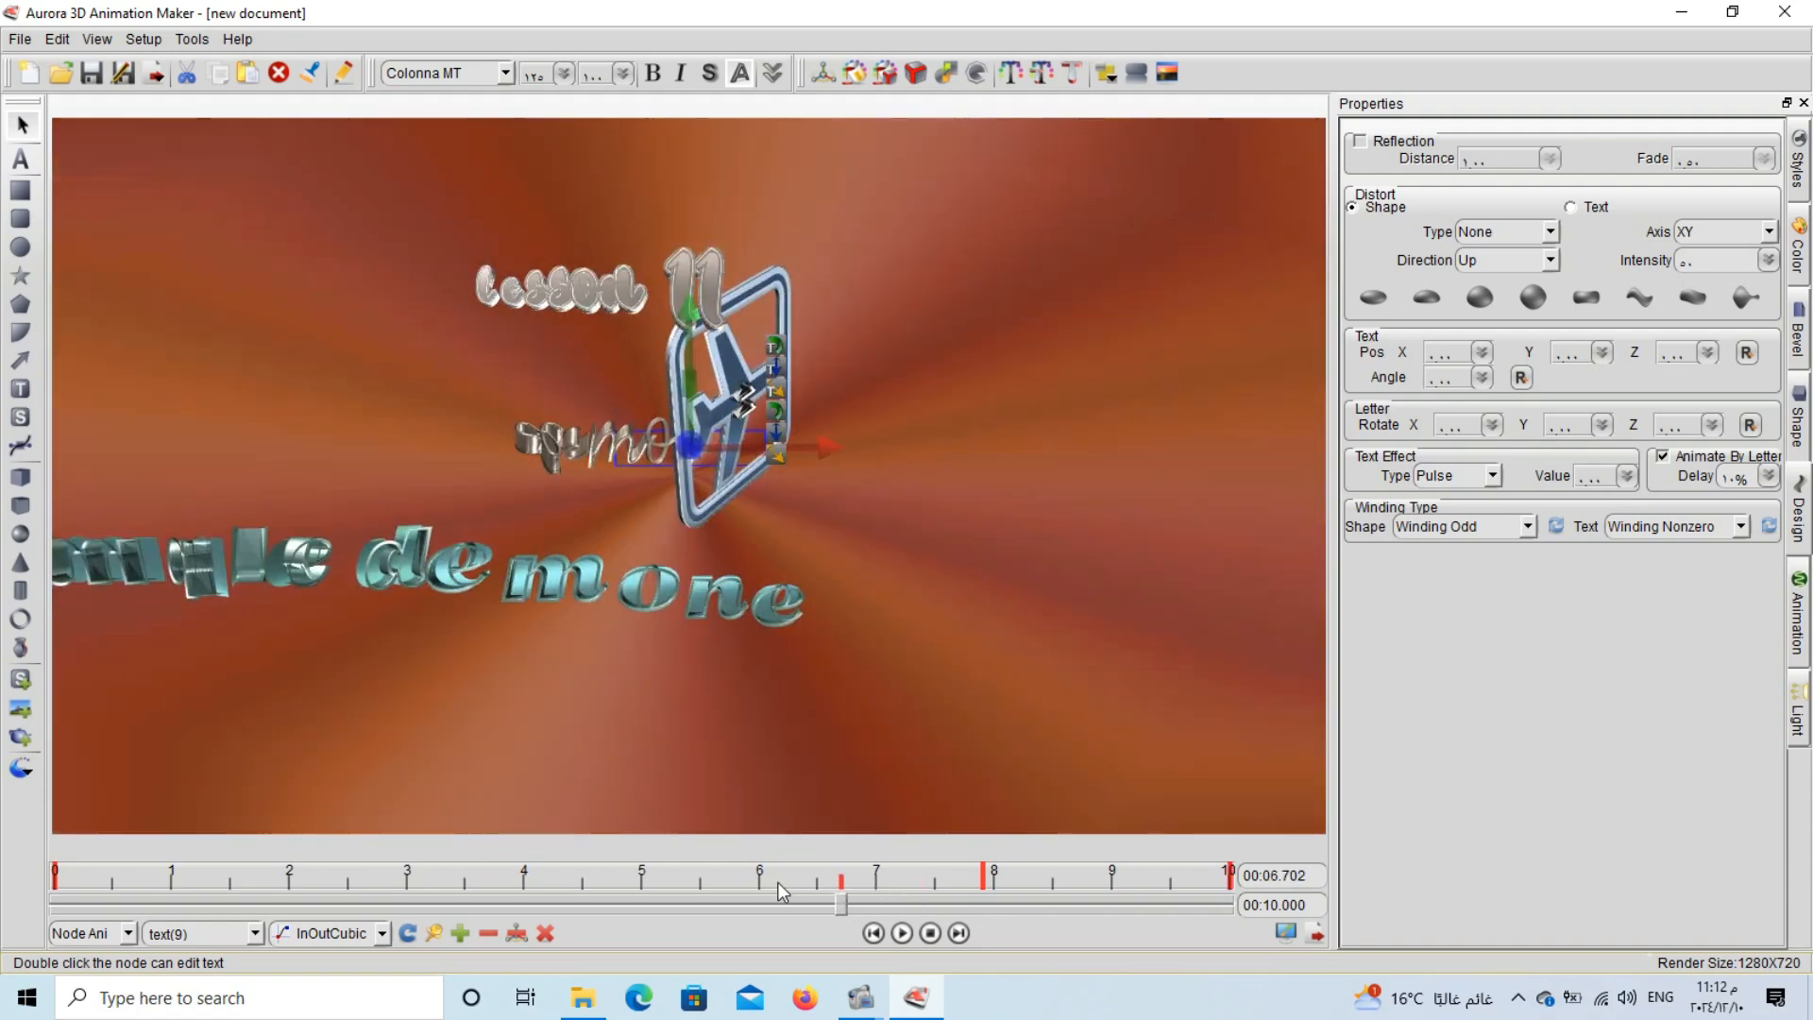
click(663, 884)
click(542, 876)
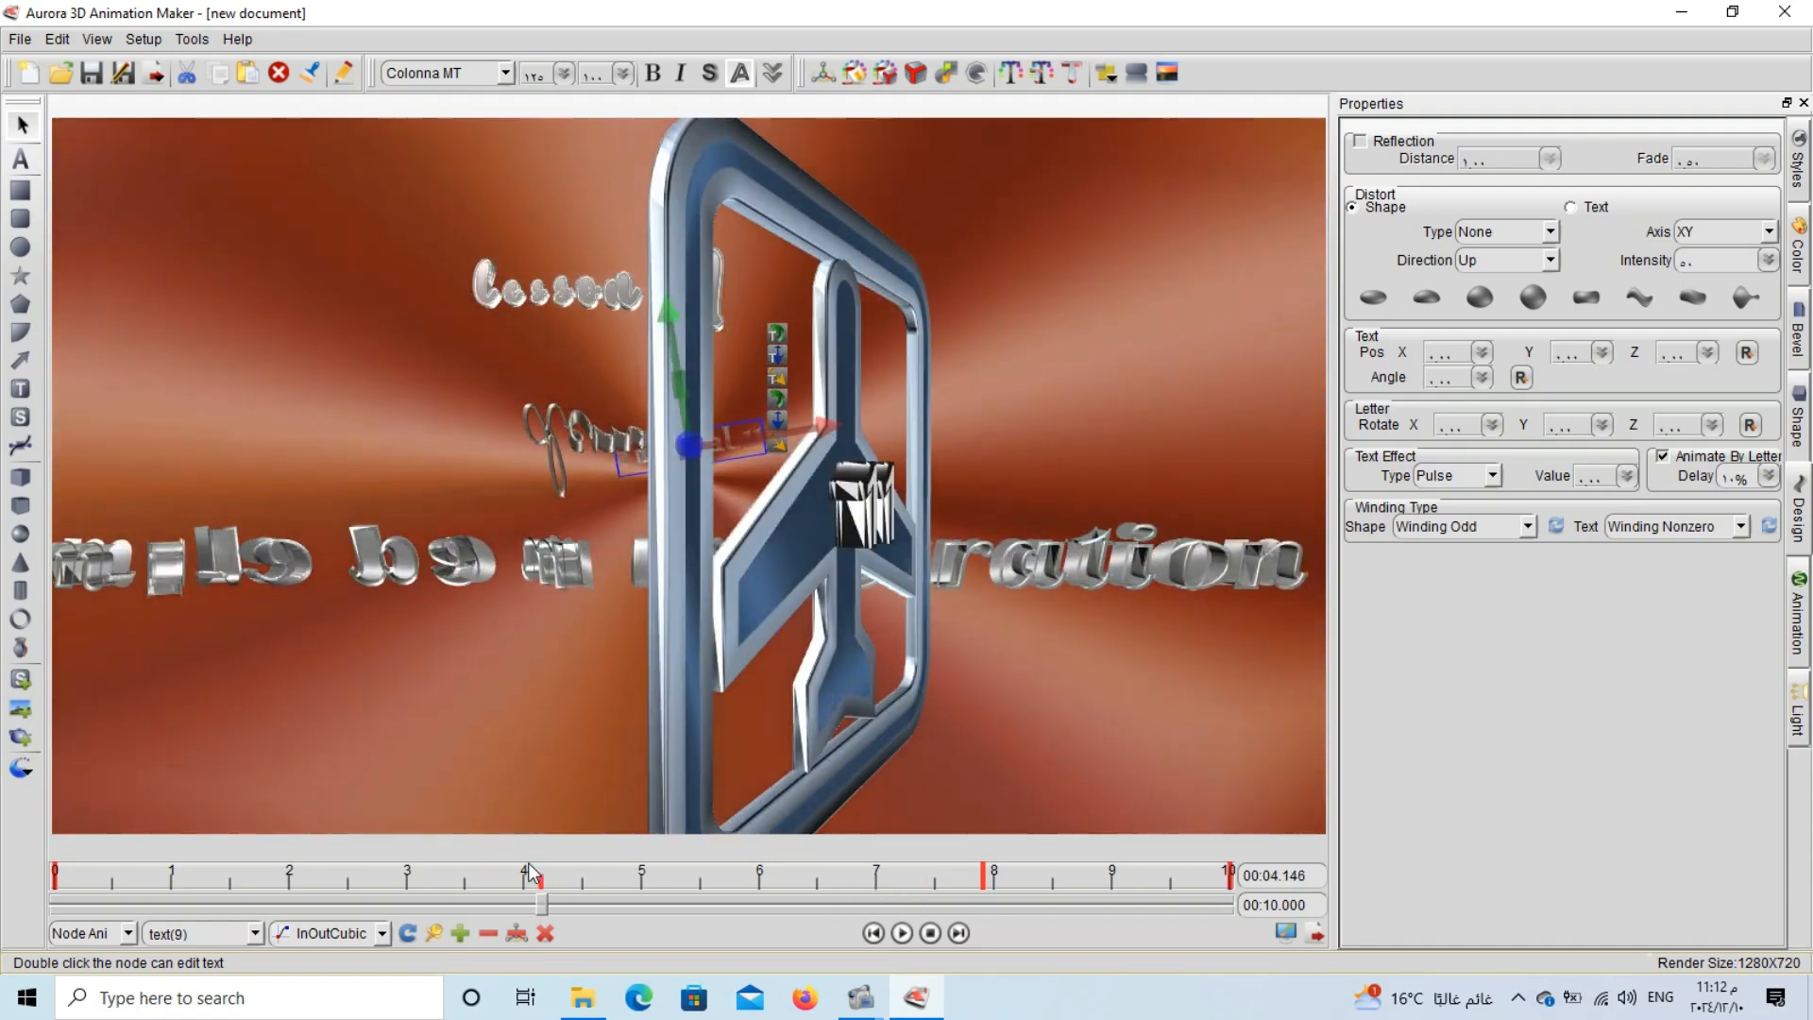
click(595, 874)
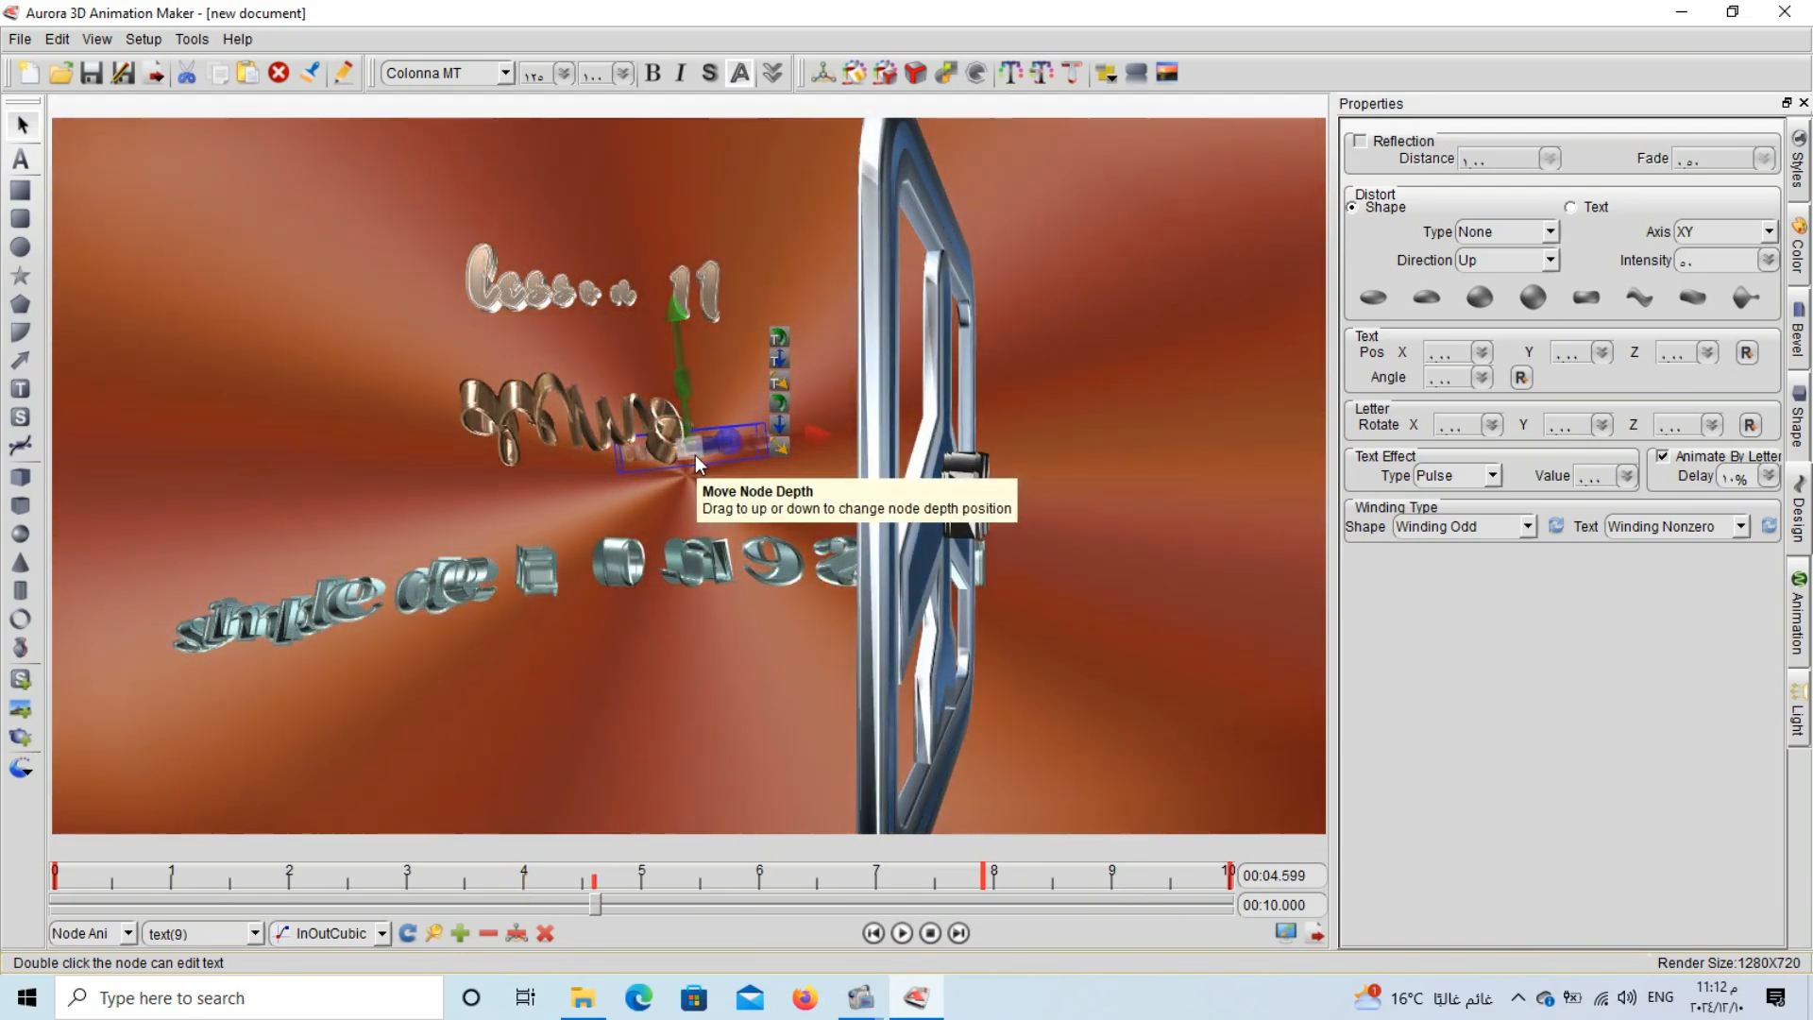
drag(695, 455, 507, 414)
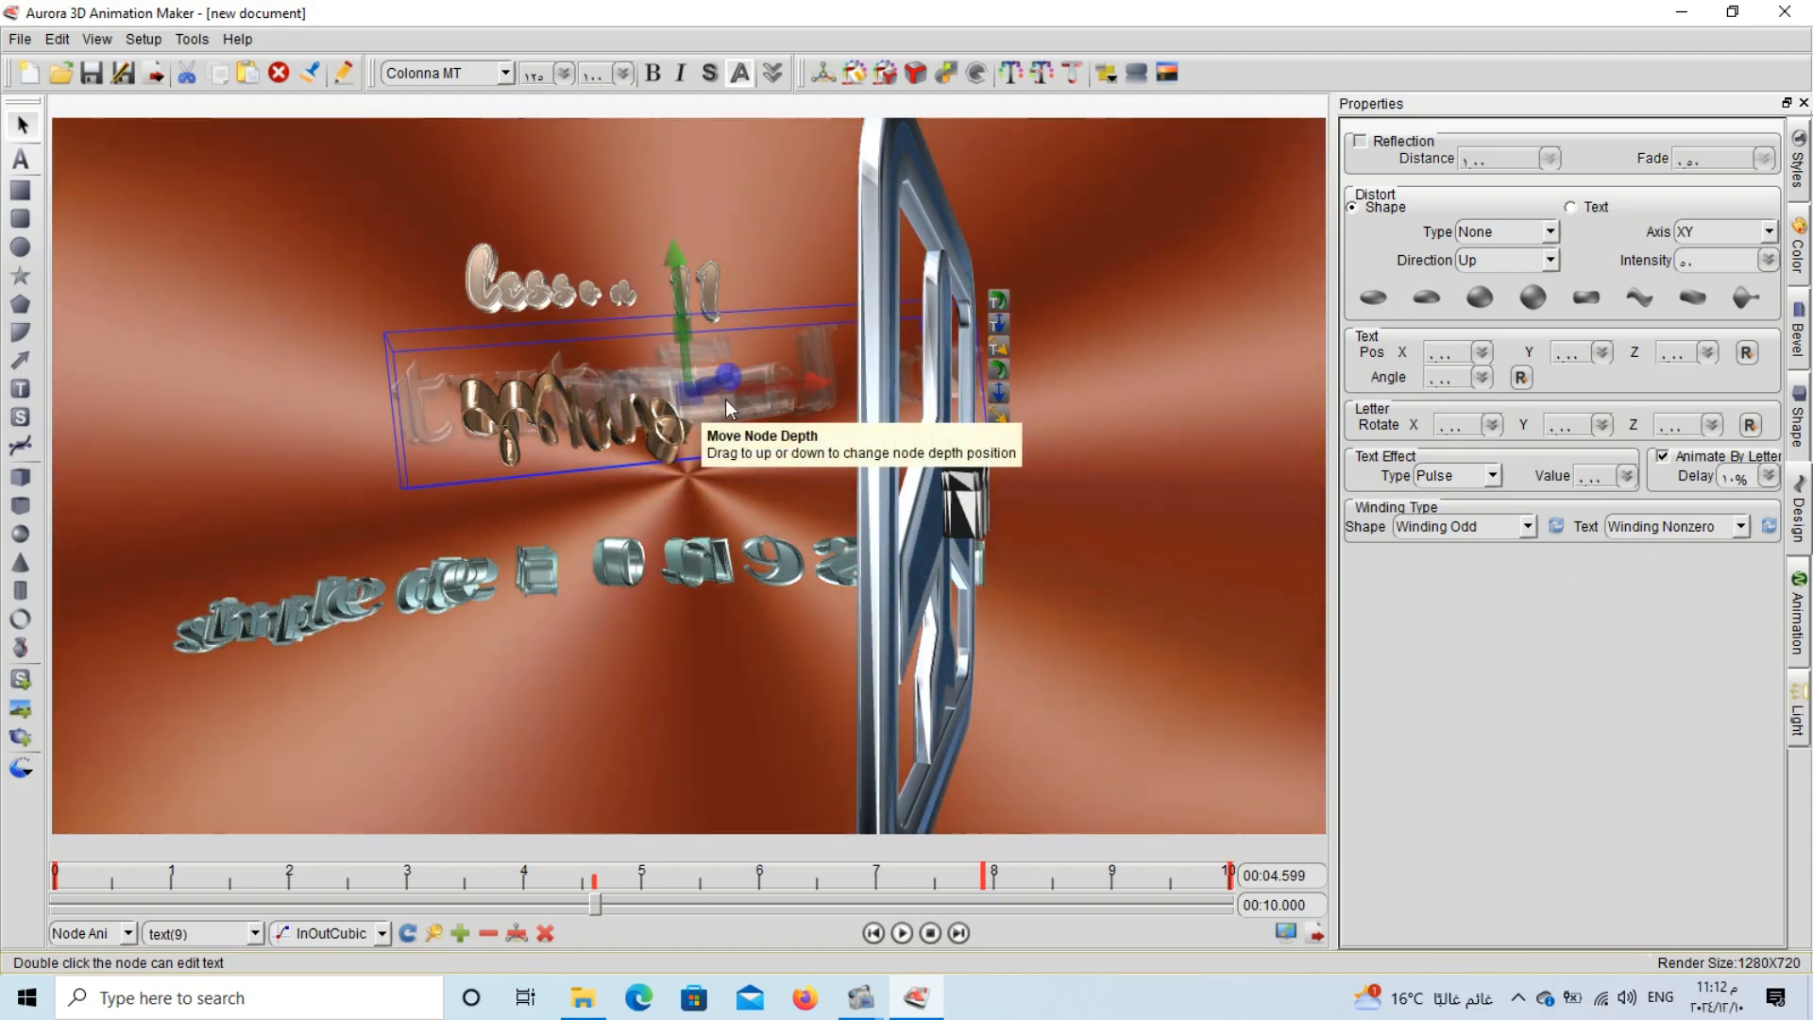
drag(672, 412, 564, 457)
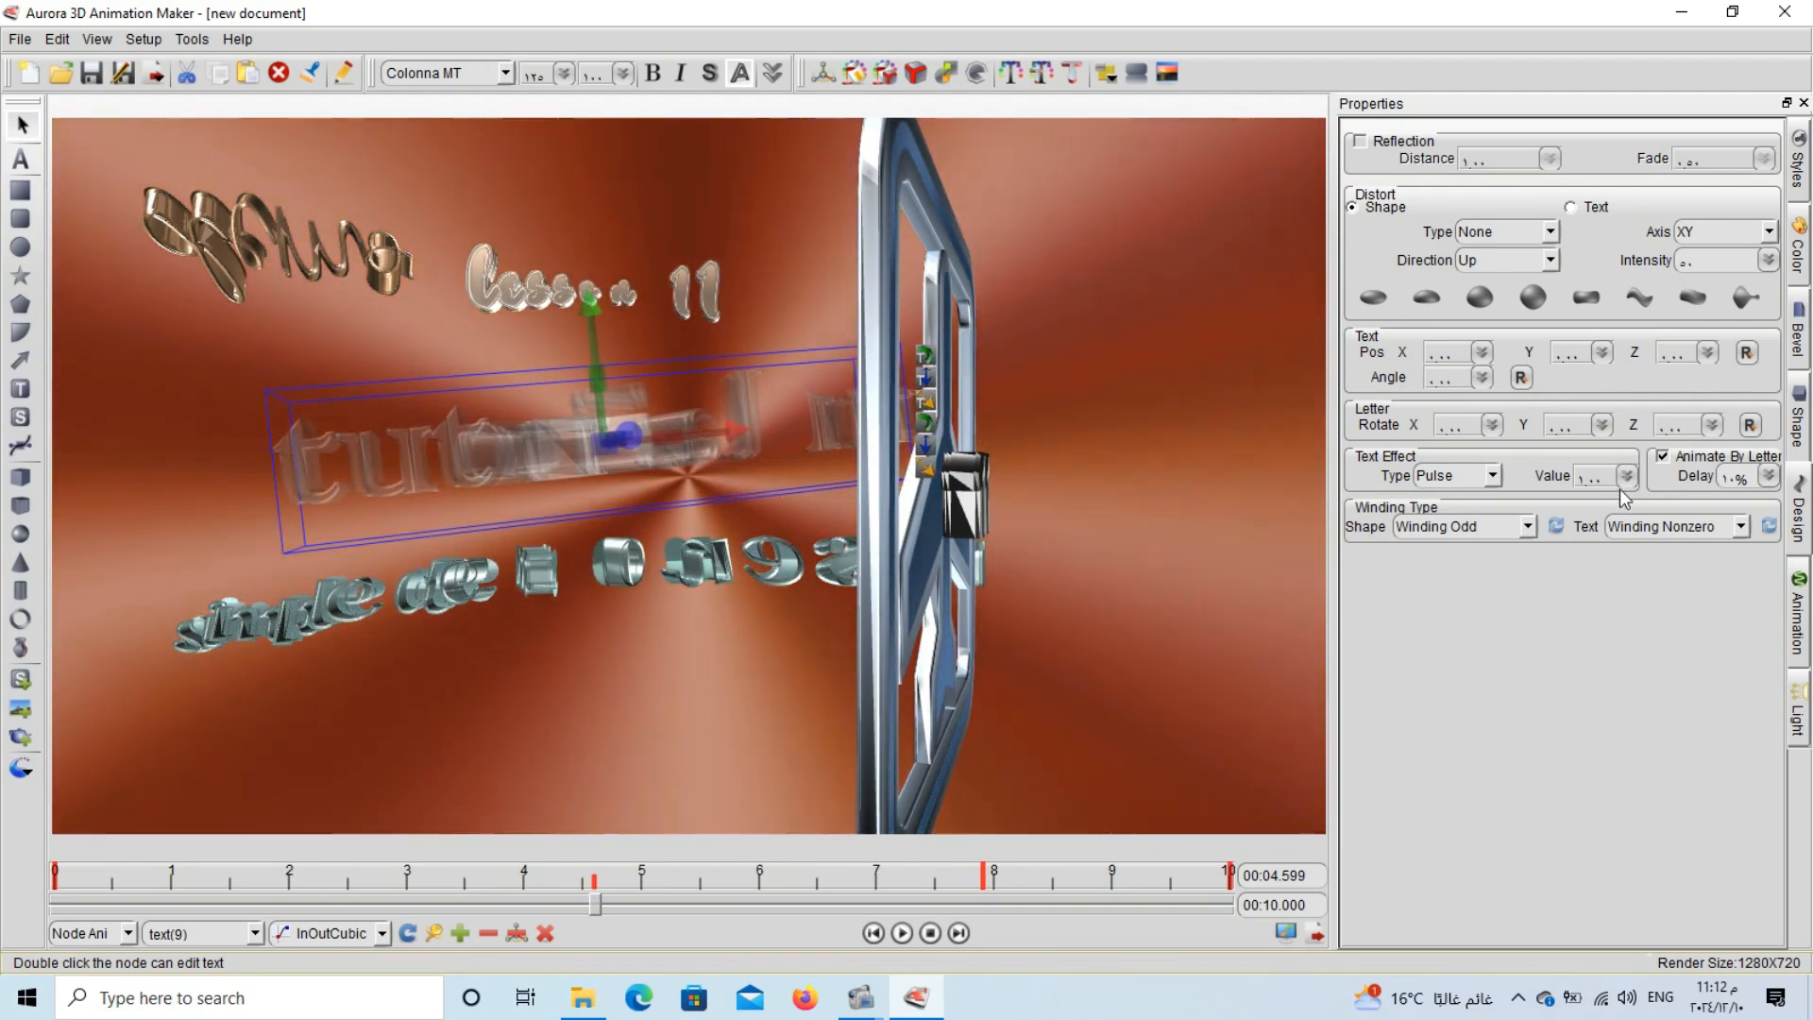
click(1625, 476)
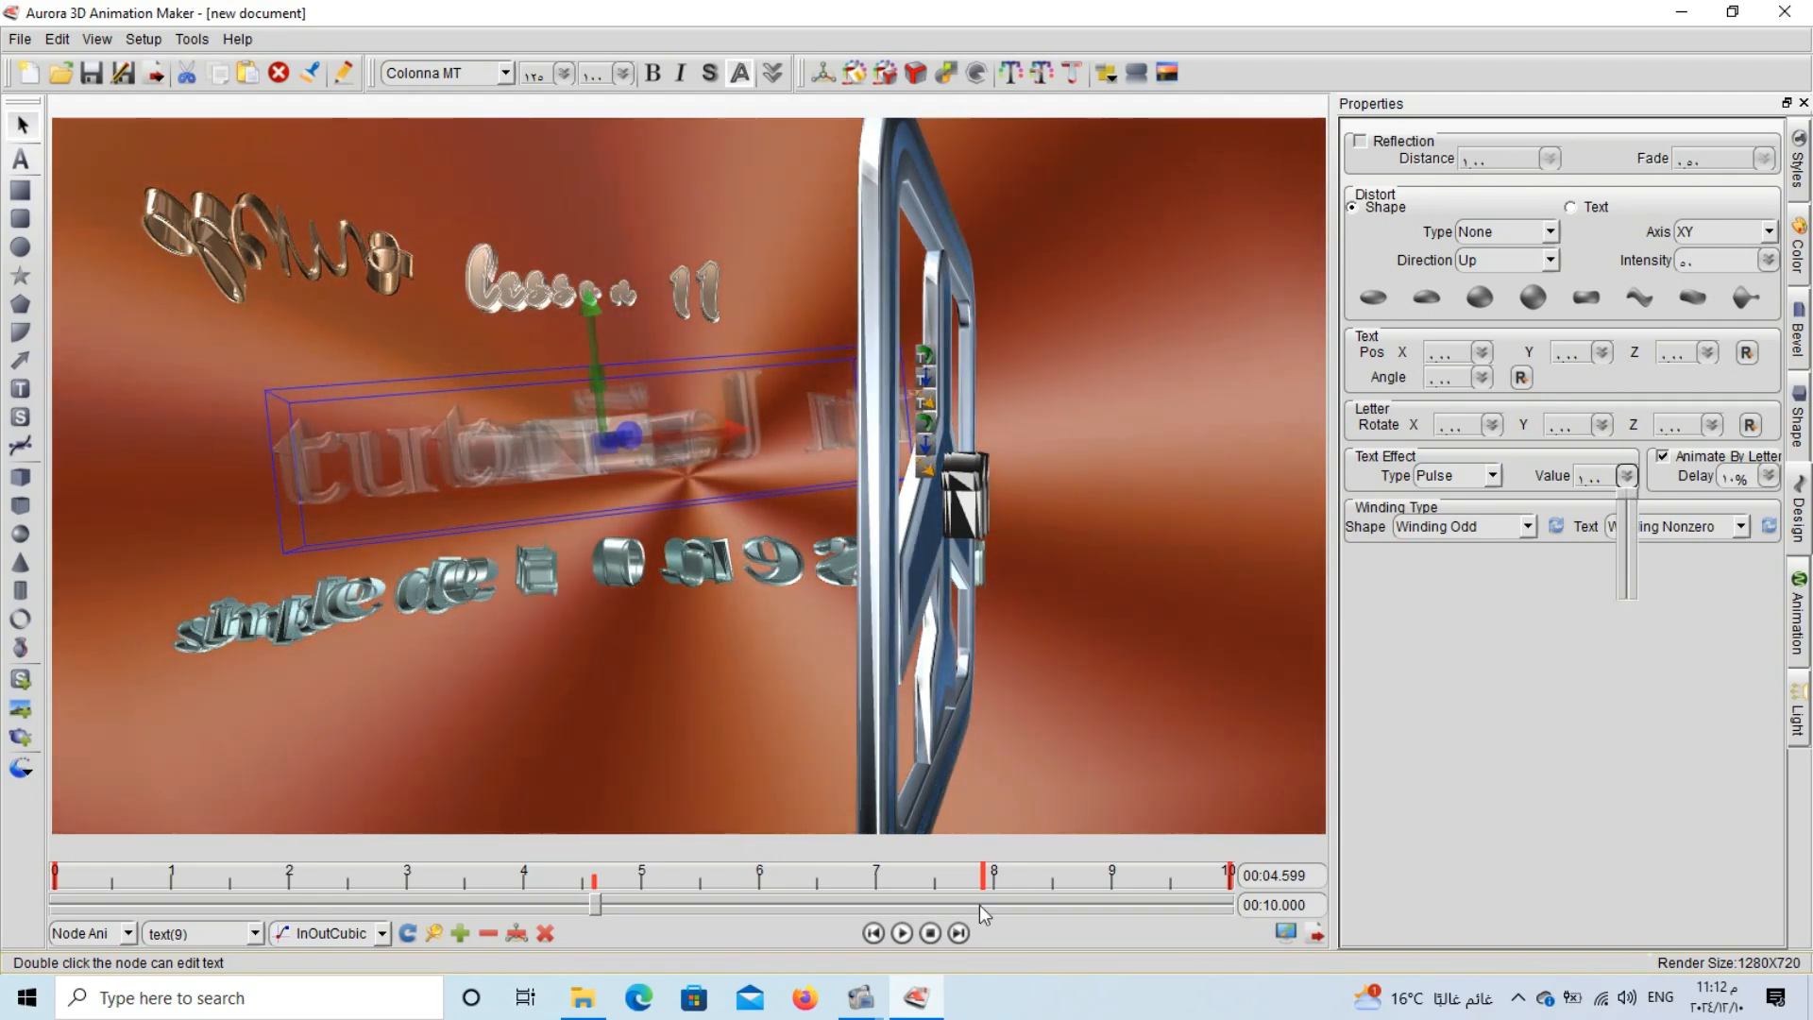
click(486, 933)
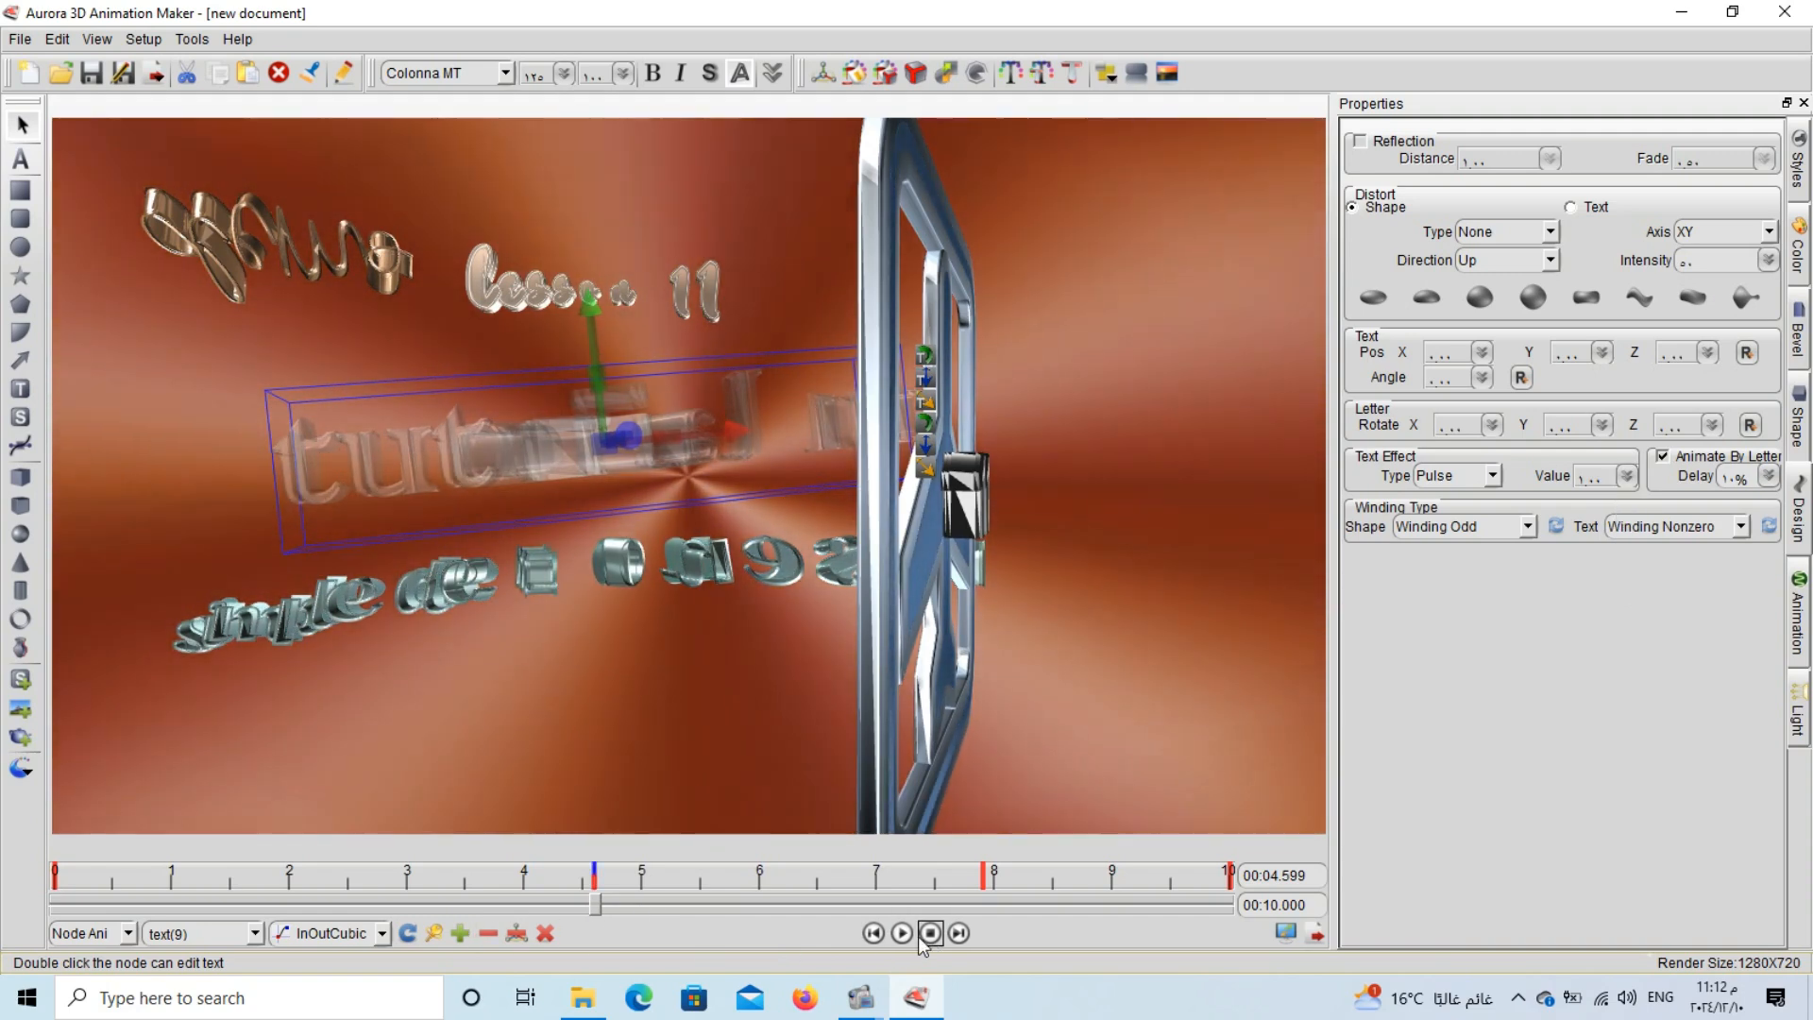
Set the Node Alpha of "tutorial 11" to 255 and recolor its Text Outline and Text in purple-pink tones.
click(1800, 253)
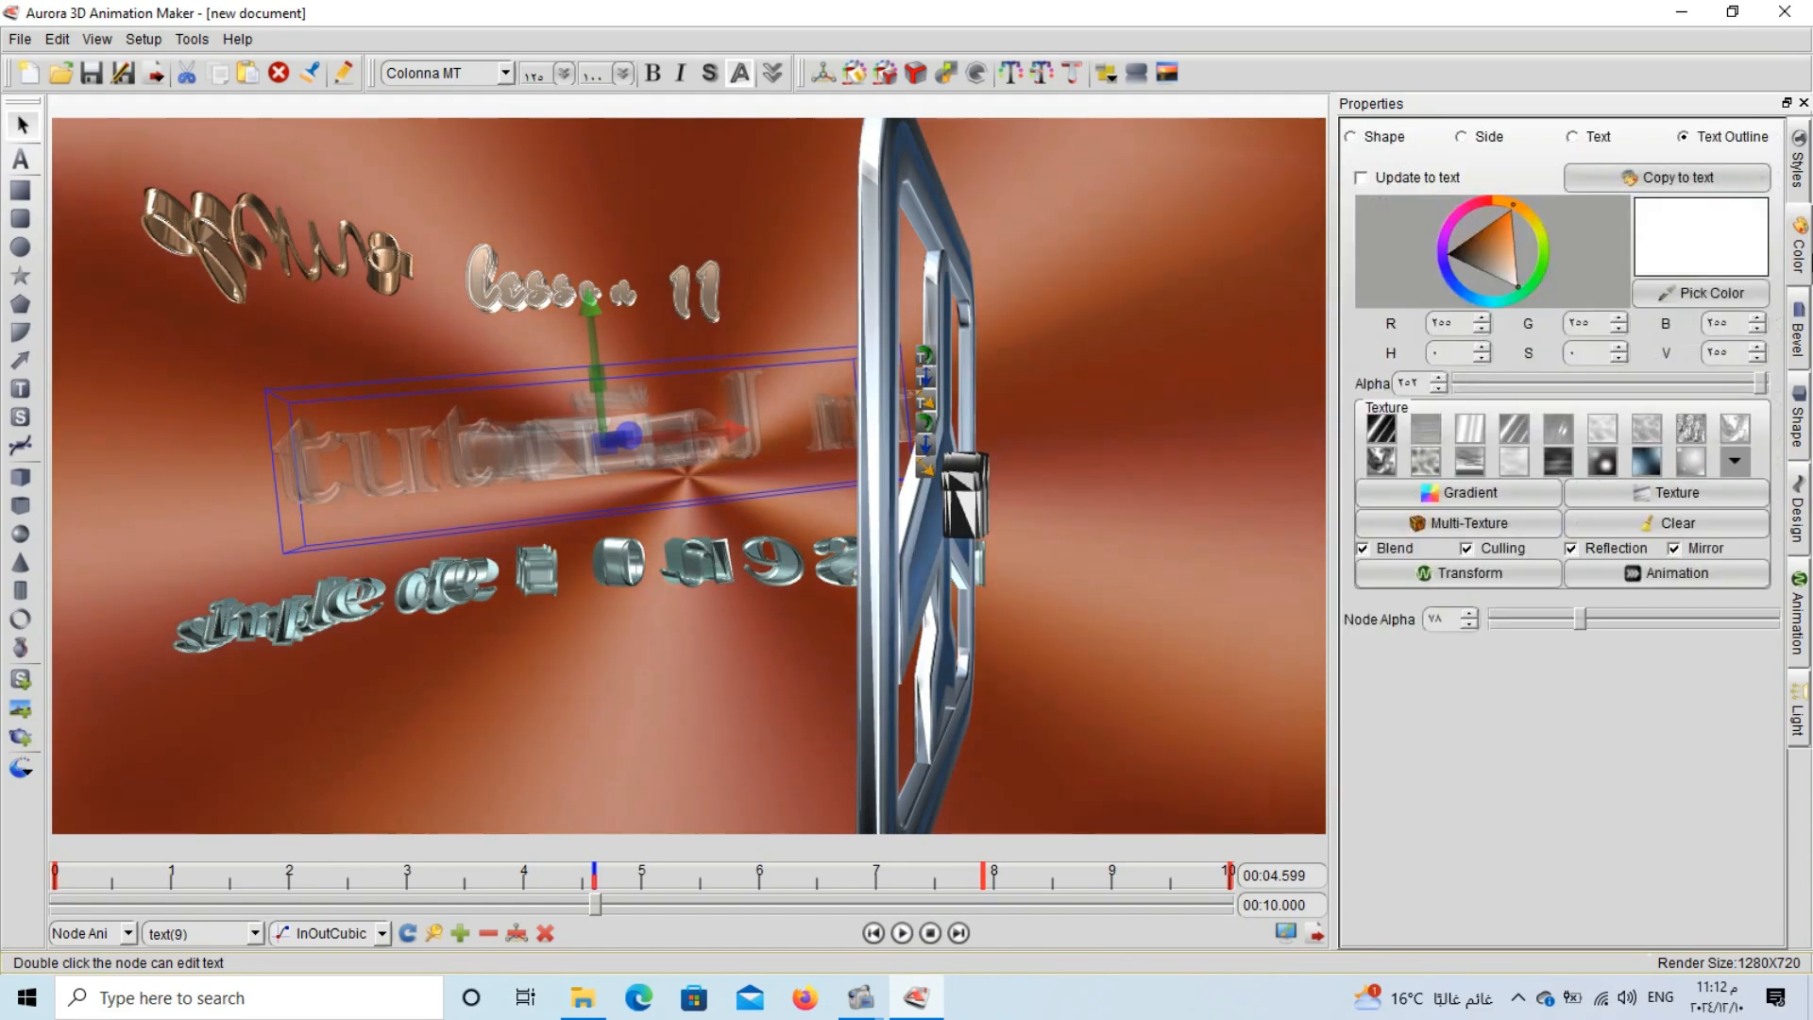
drag(1579, 619, 1775, 619)
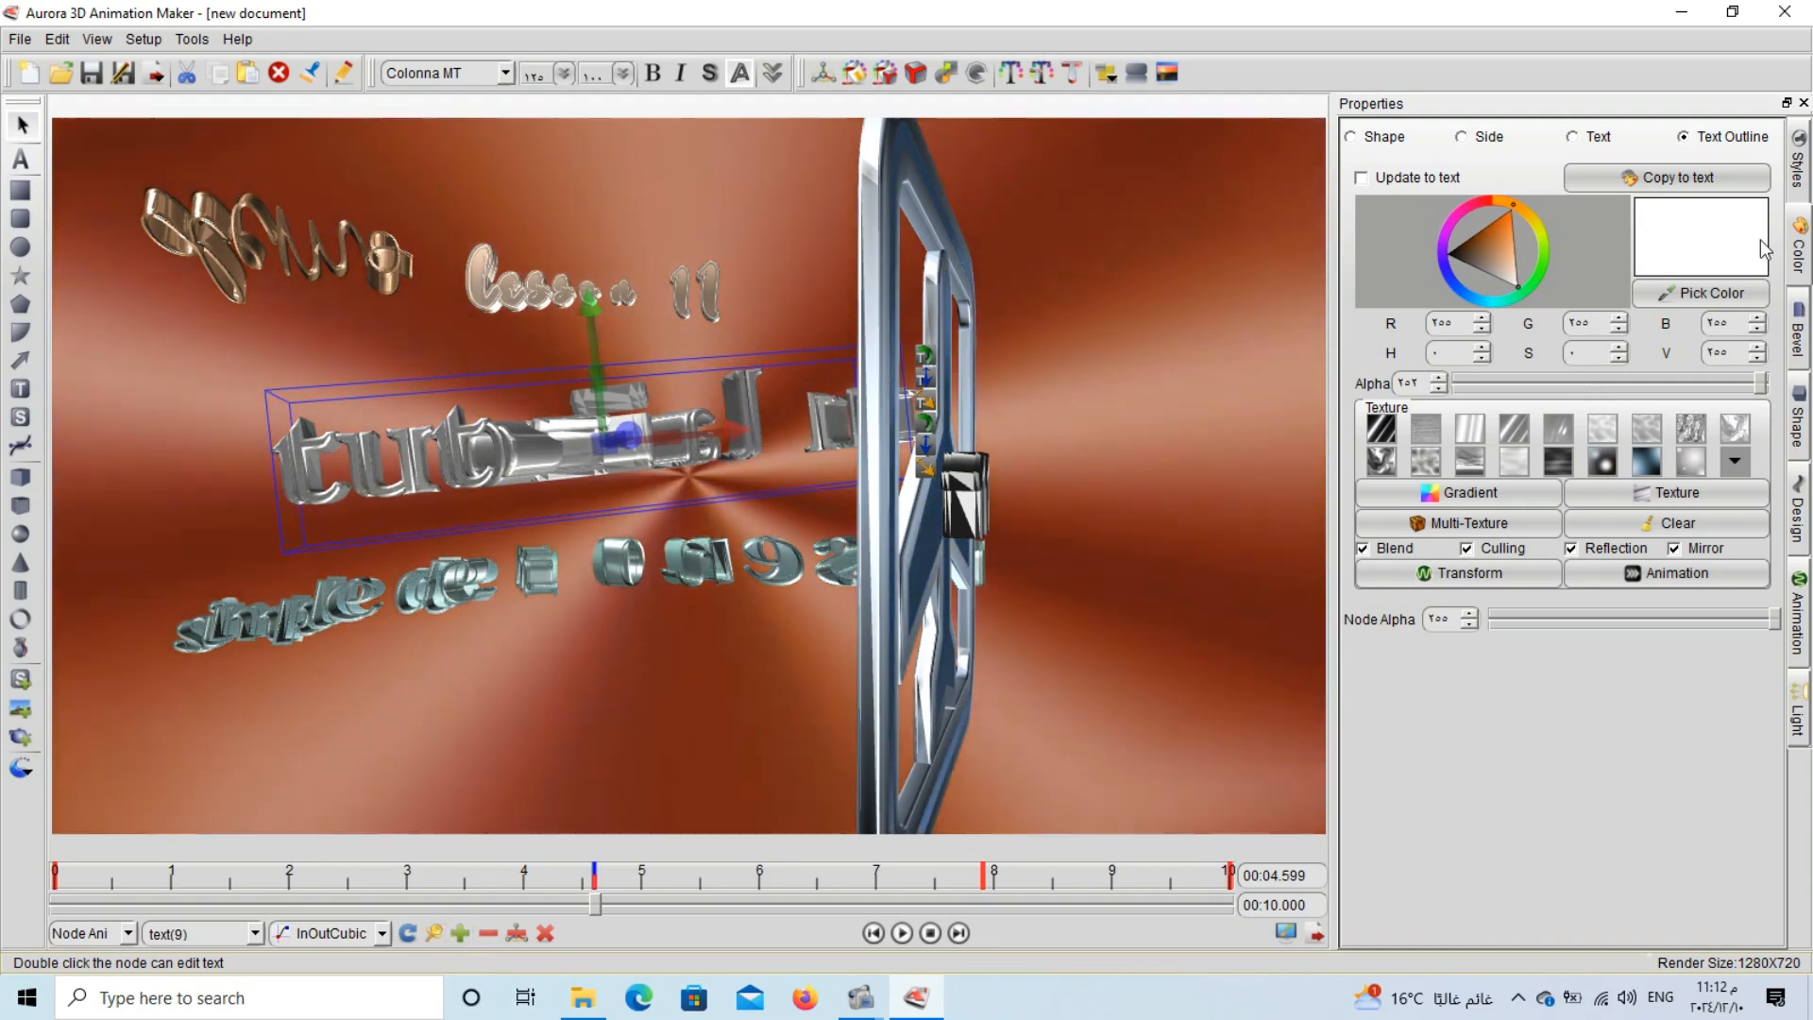
mouse_move(1518, 240)
mouse_down()
mouse_move(1471, 248)
mouse_move(1456, 227)
mouse_move(1475, 262)
mouse_move(1465, 248)
mouse_move(1497, 228)
mouse_up()
click(1593, 141)
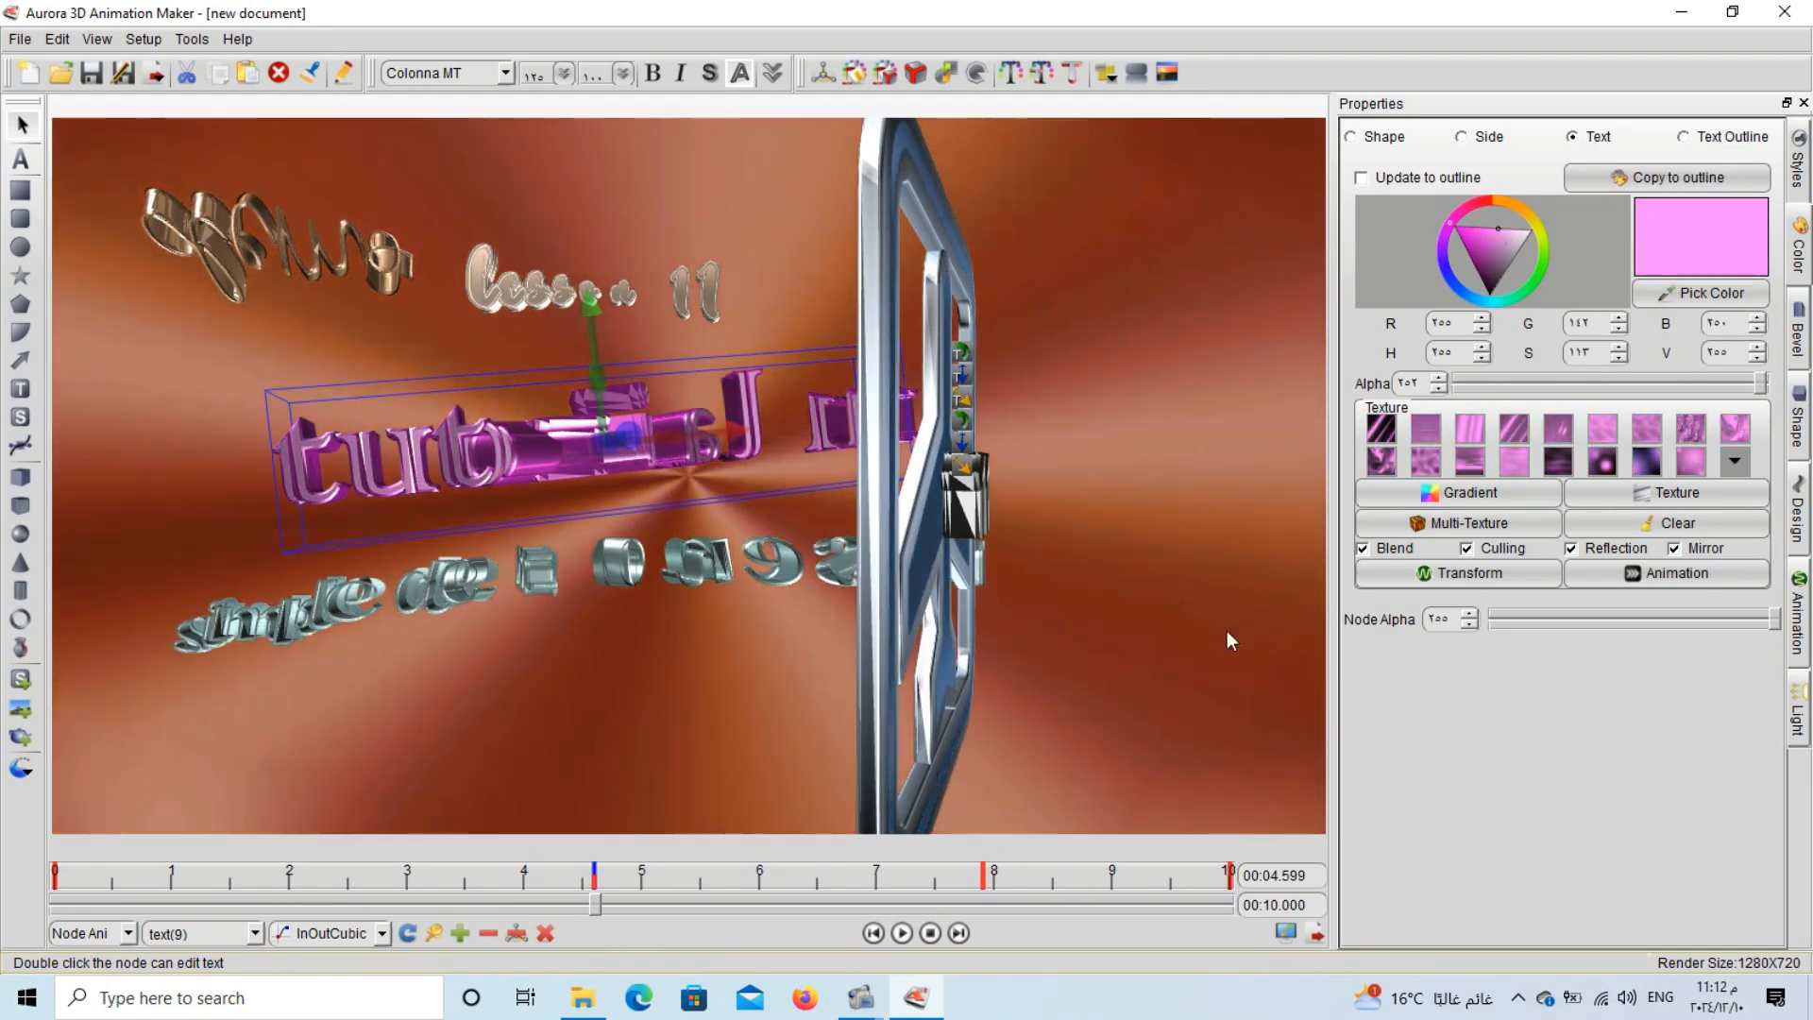
Apply the Rotate texture animation template to the Text of "tutorial 11" and play the animation from the start.
click(1676, 573)
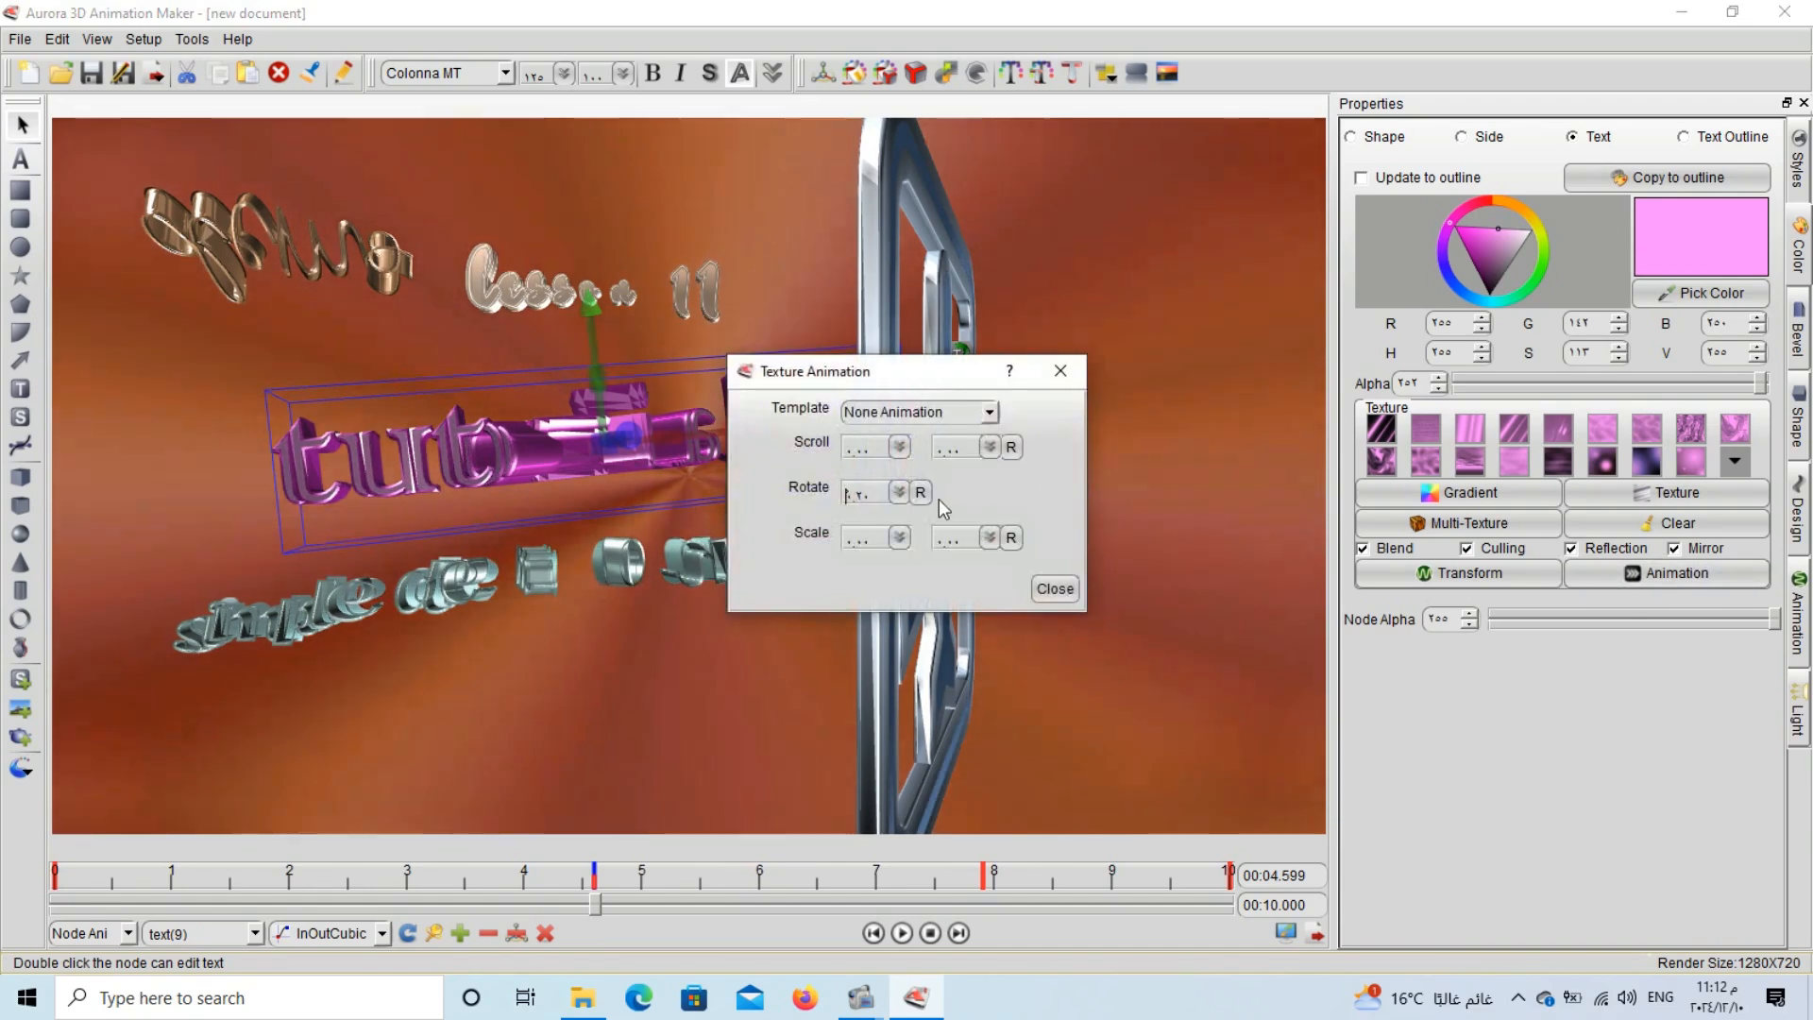
click(970, 412)
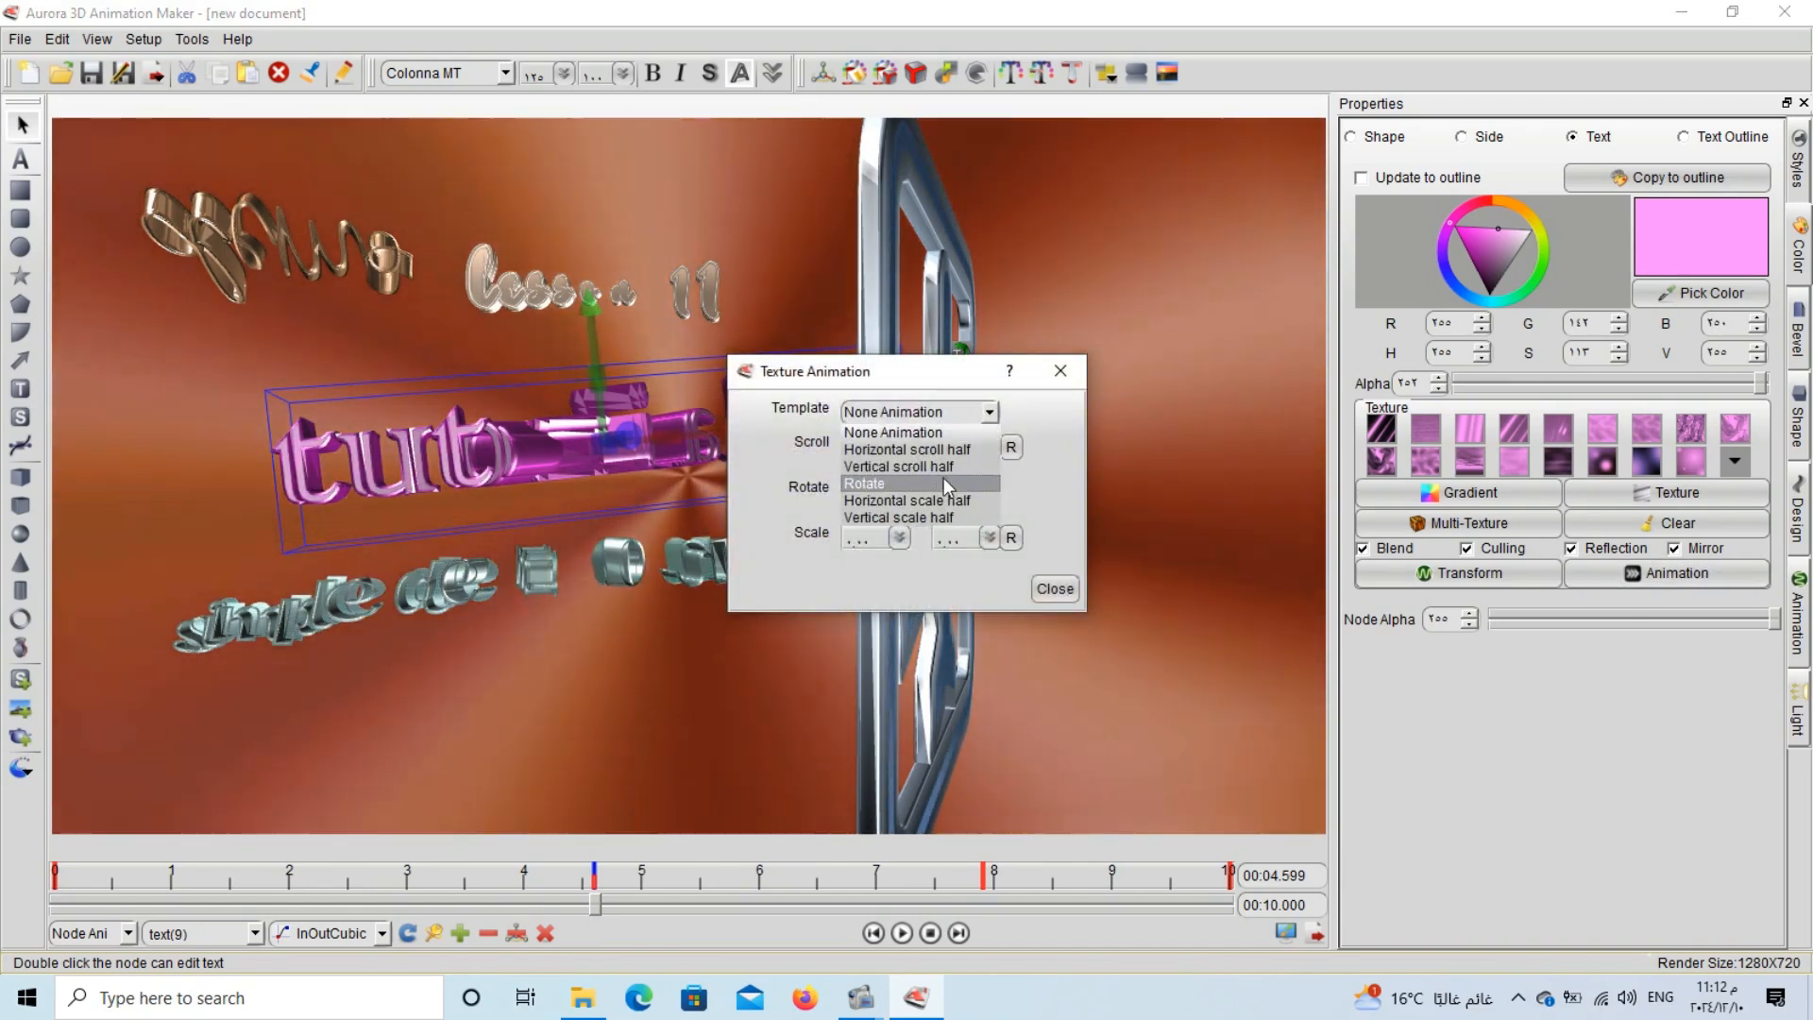
click(939, 483)
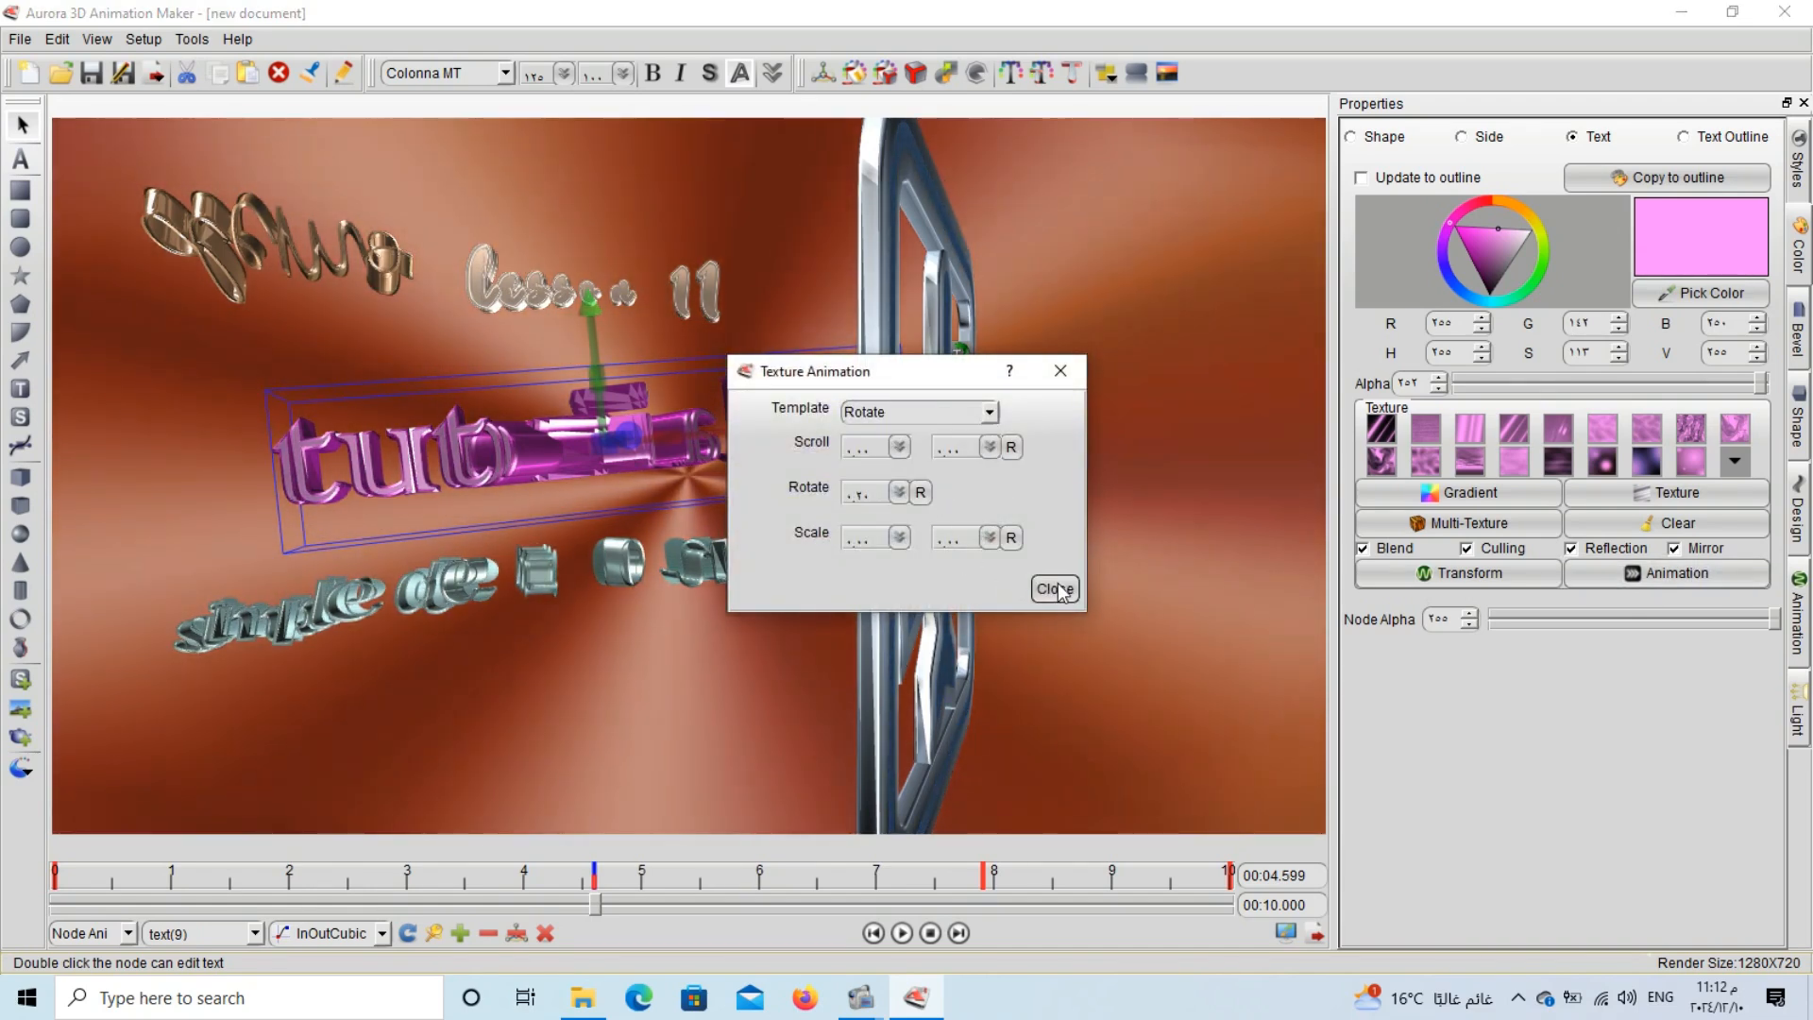
click(1054, 589)
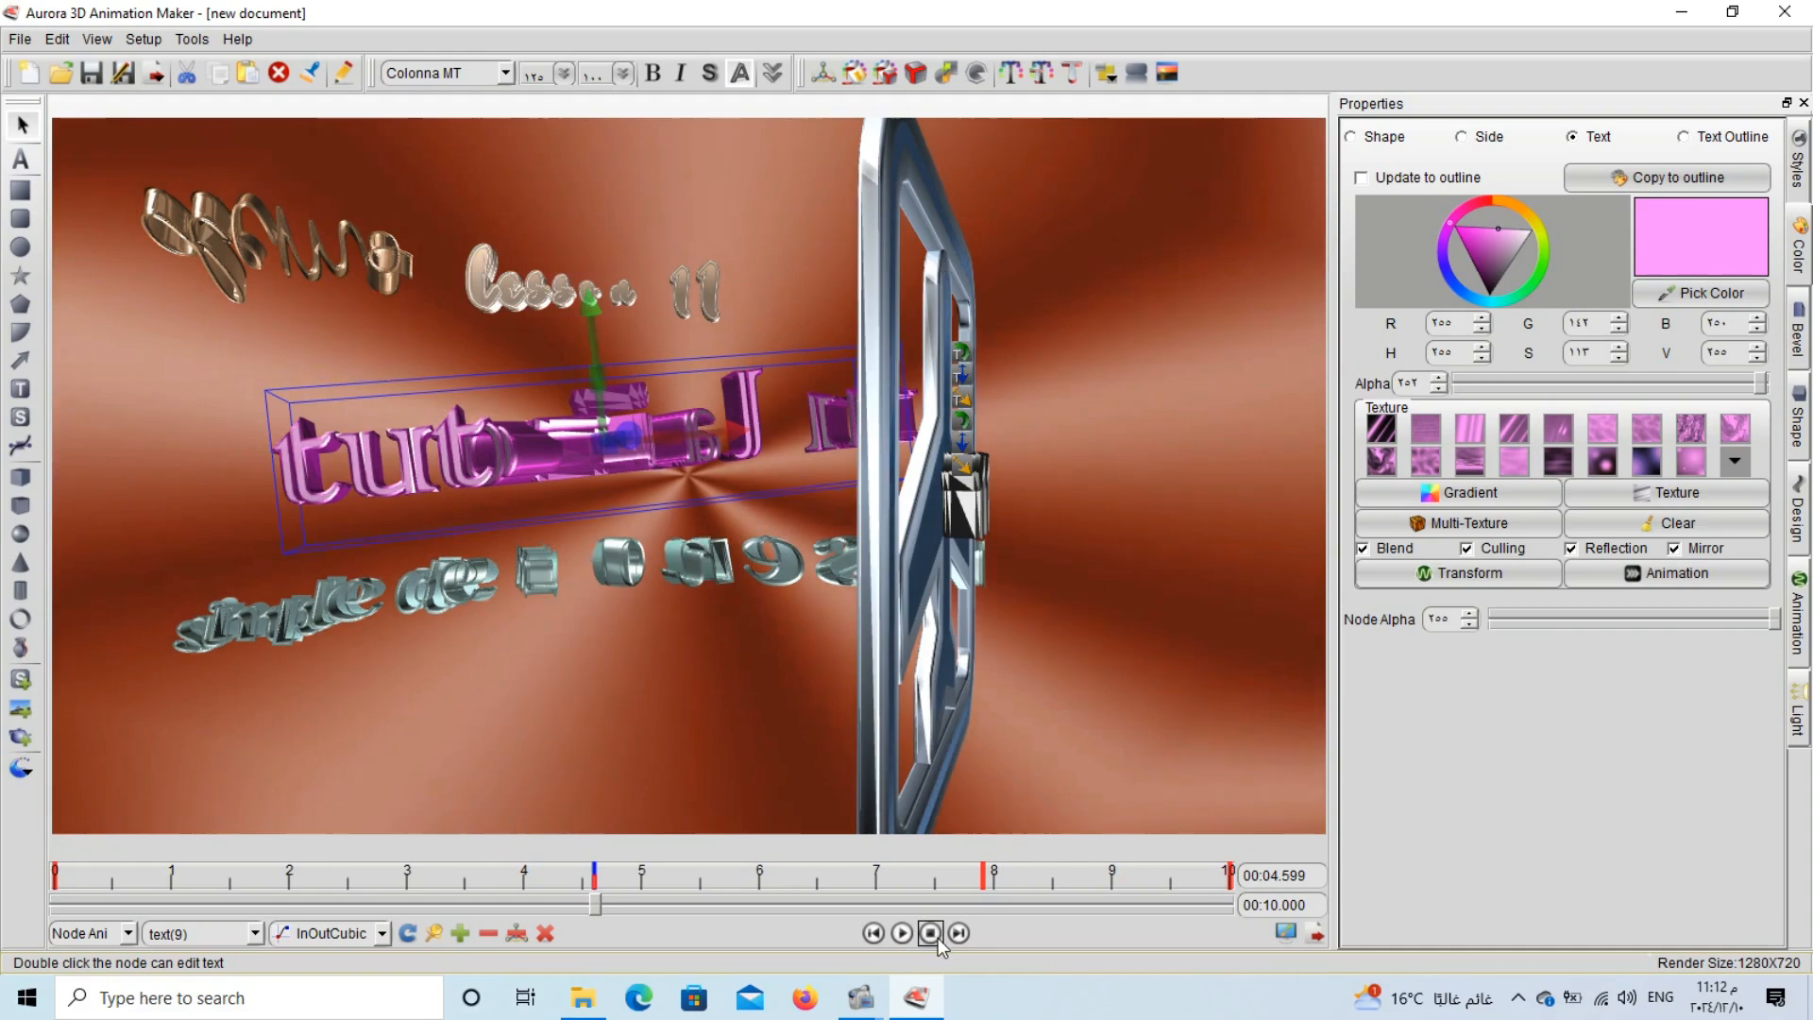
click(933, 935)
click(906, 935)
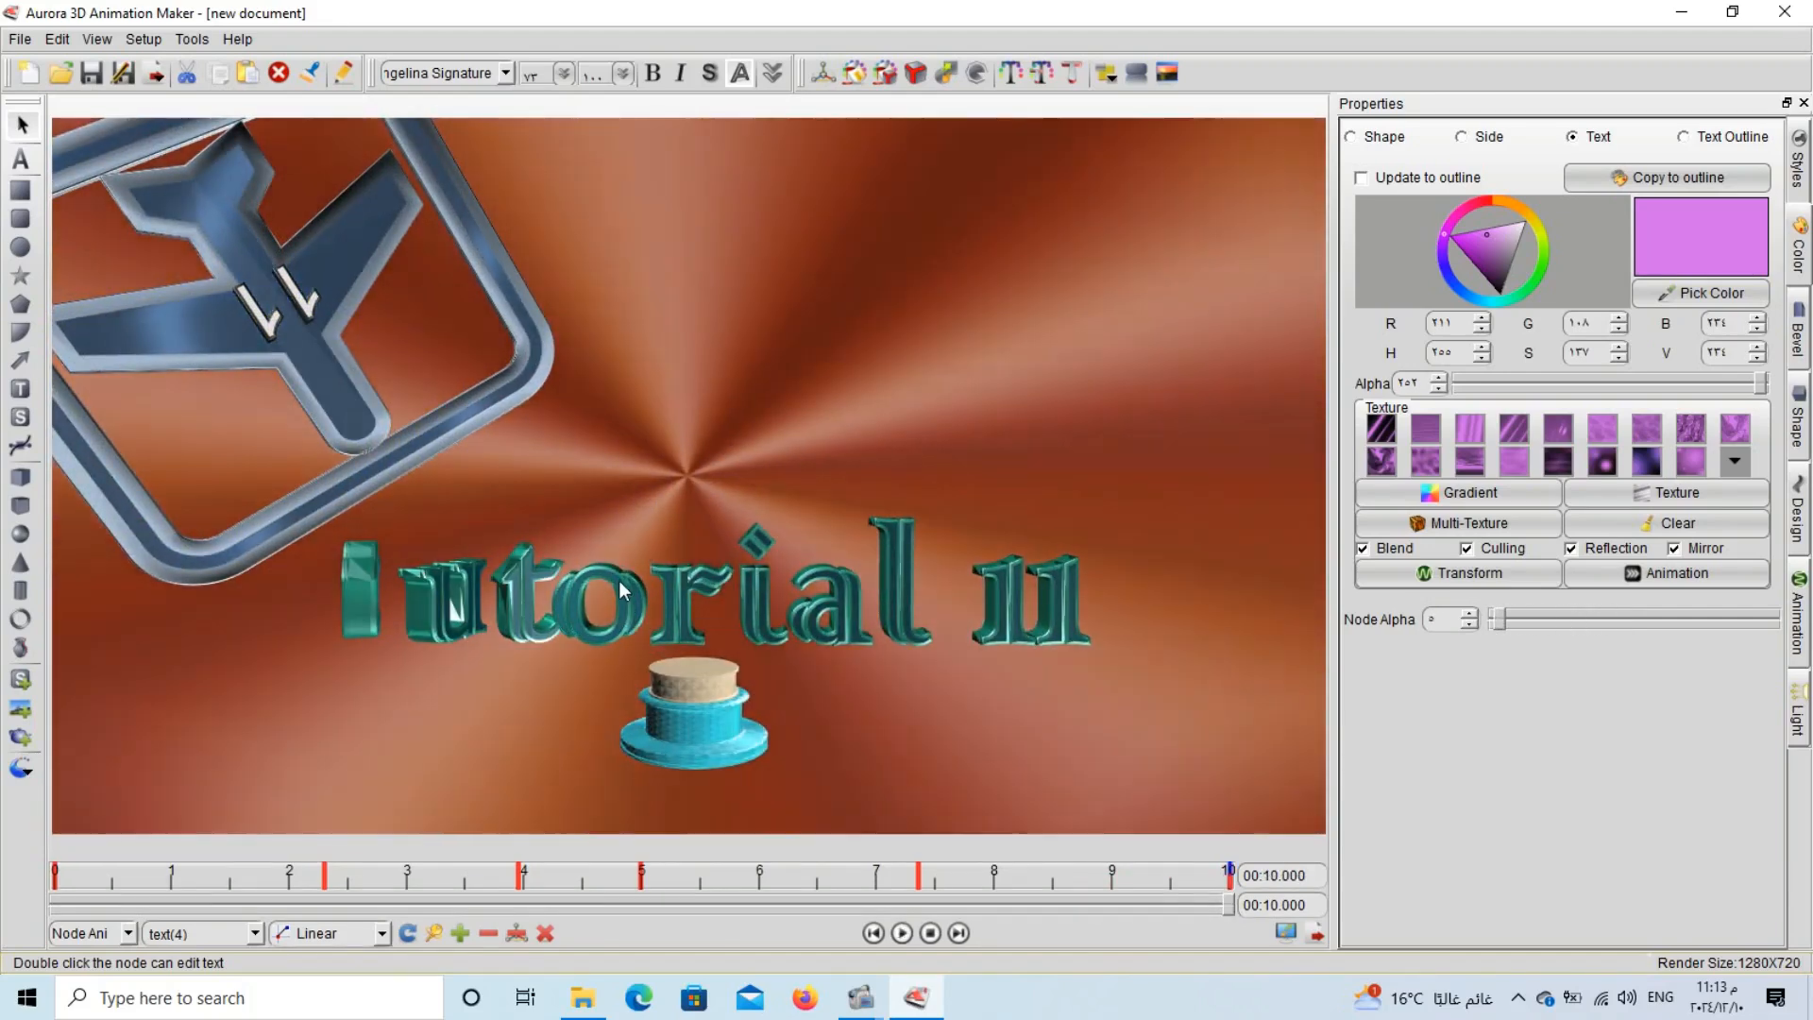
At 00:10.000, shrink "tutorial 11" back in depth, place it slightly tilted on top of the stacked cylinder model, and add a keyframe.
click(619, 587)
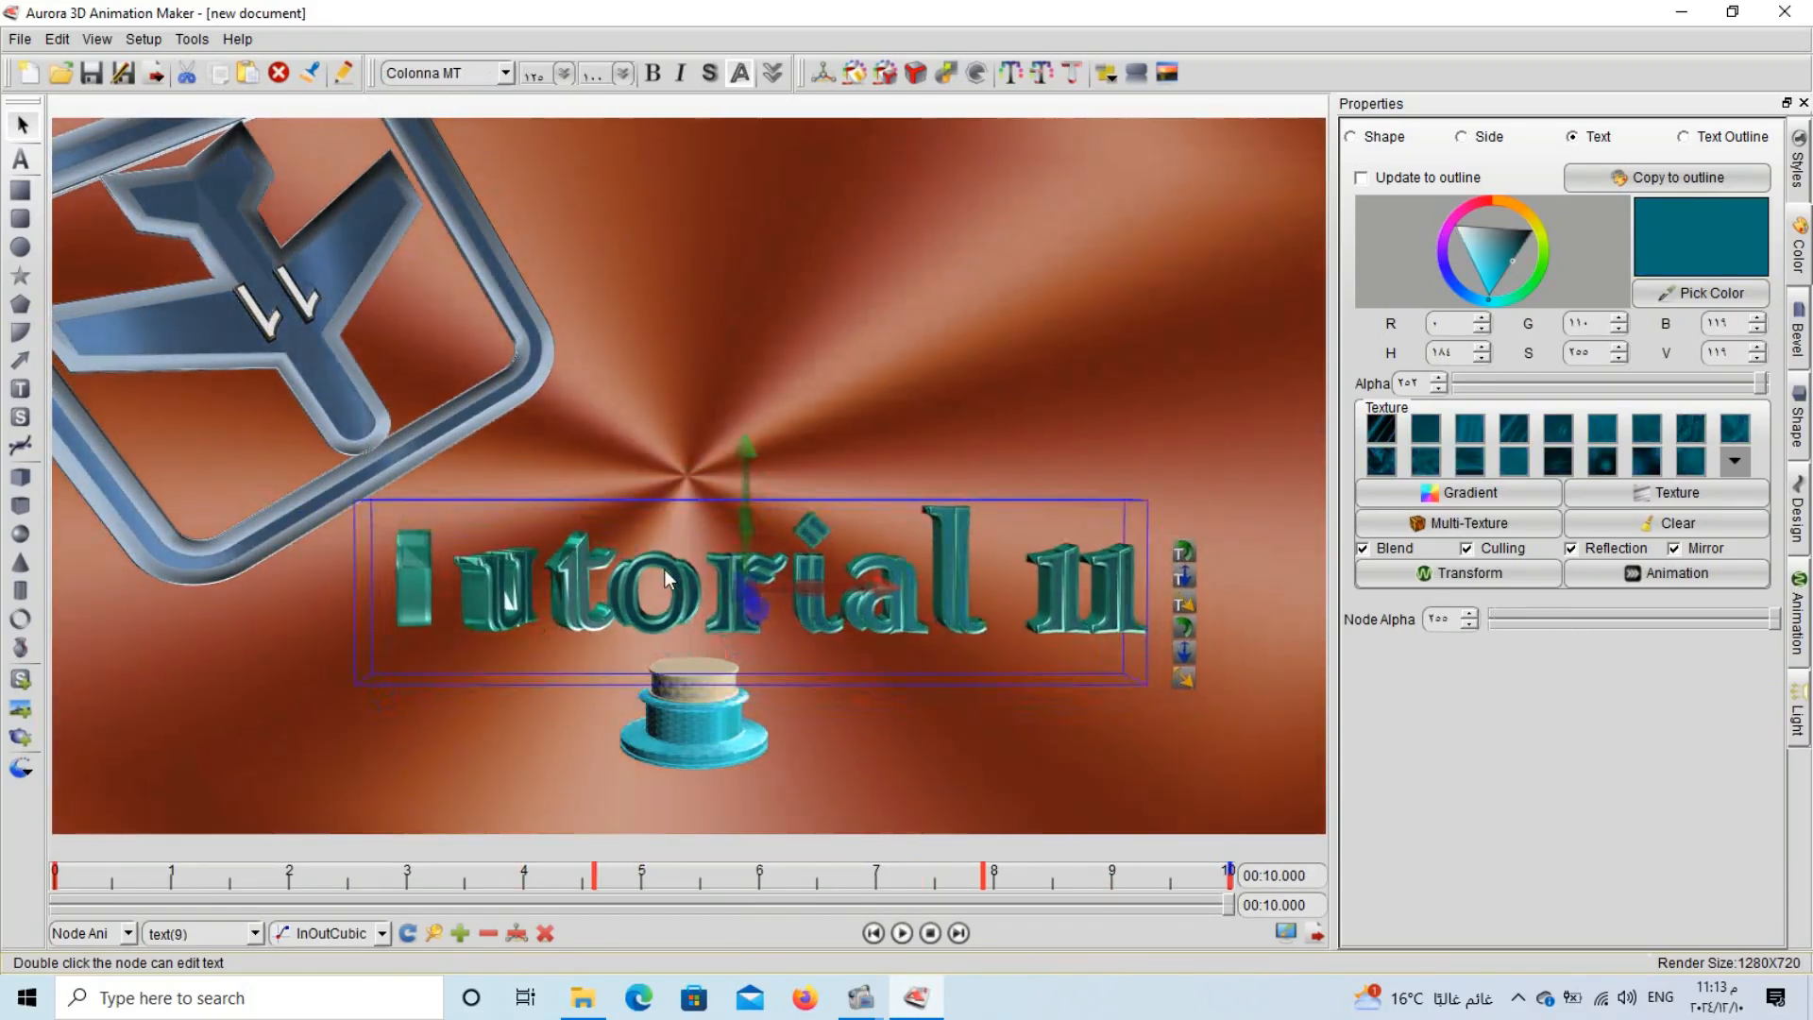
drag(726, 586, 398, 578)
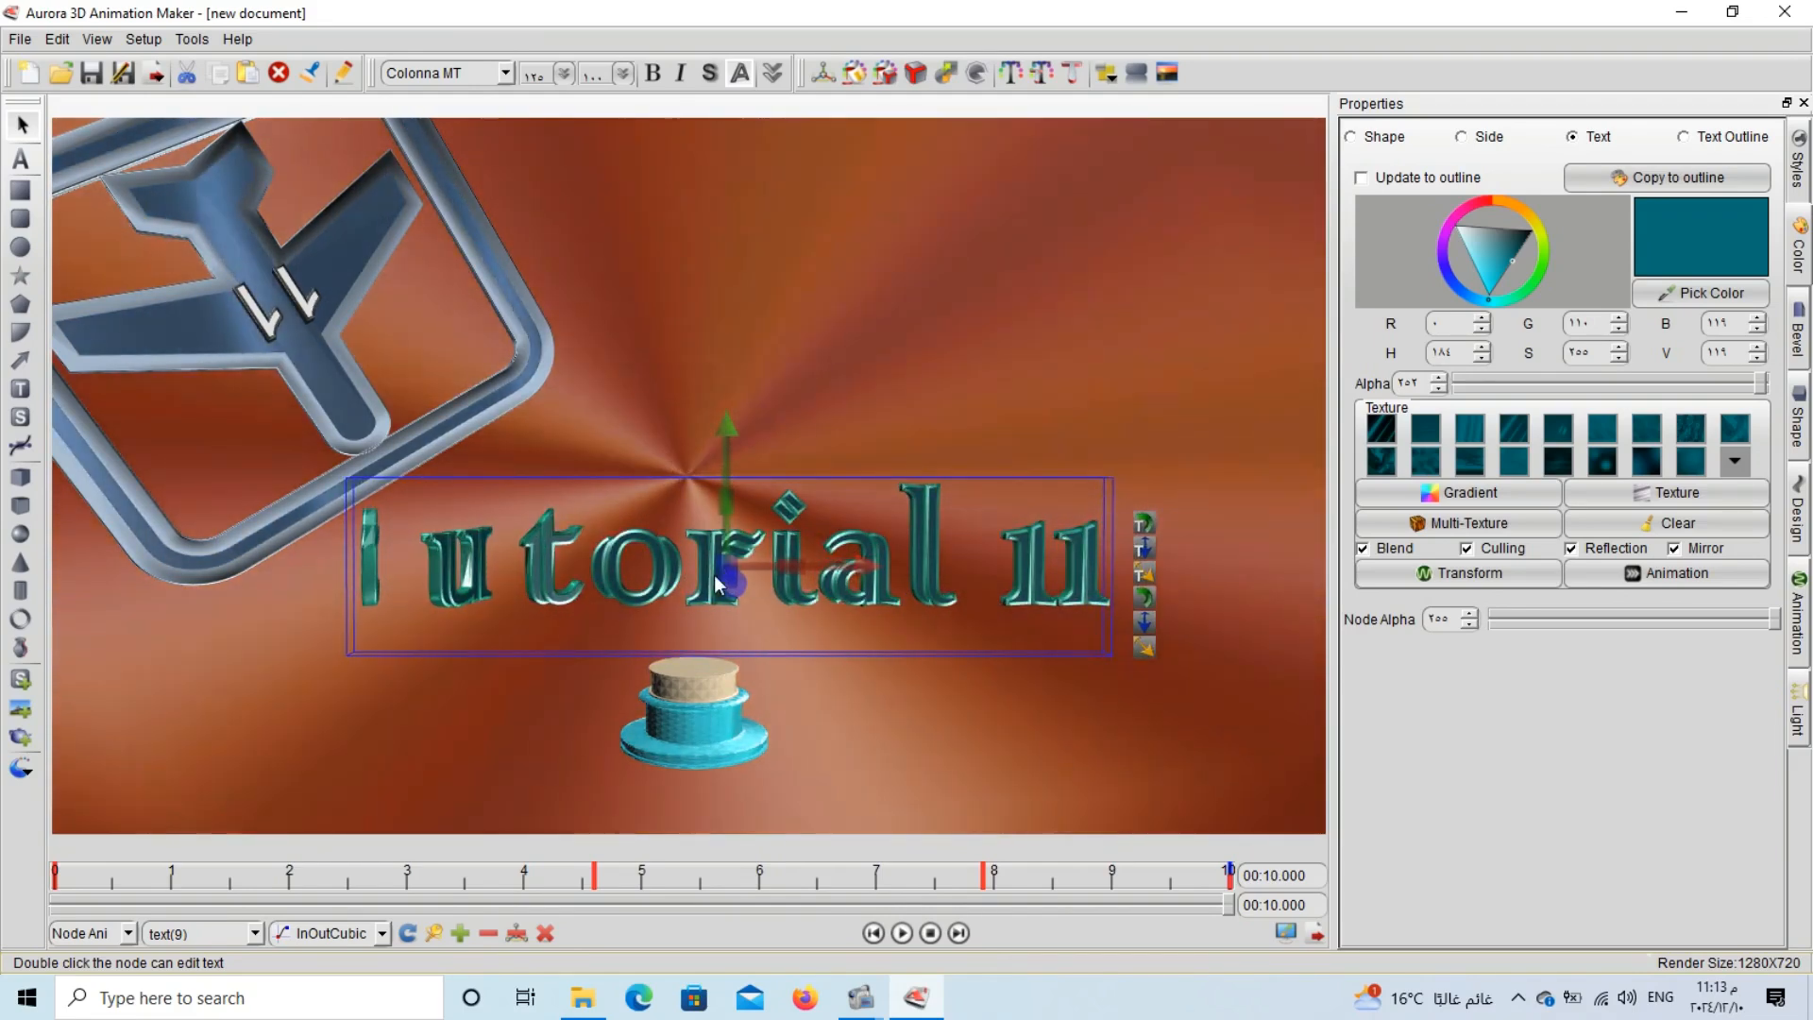
click(723, 468)
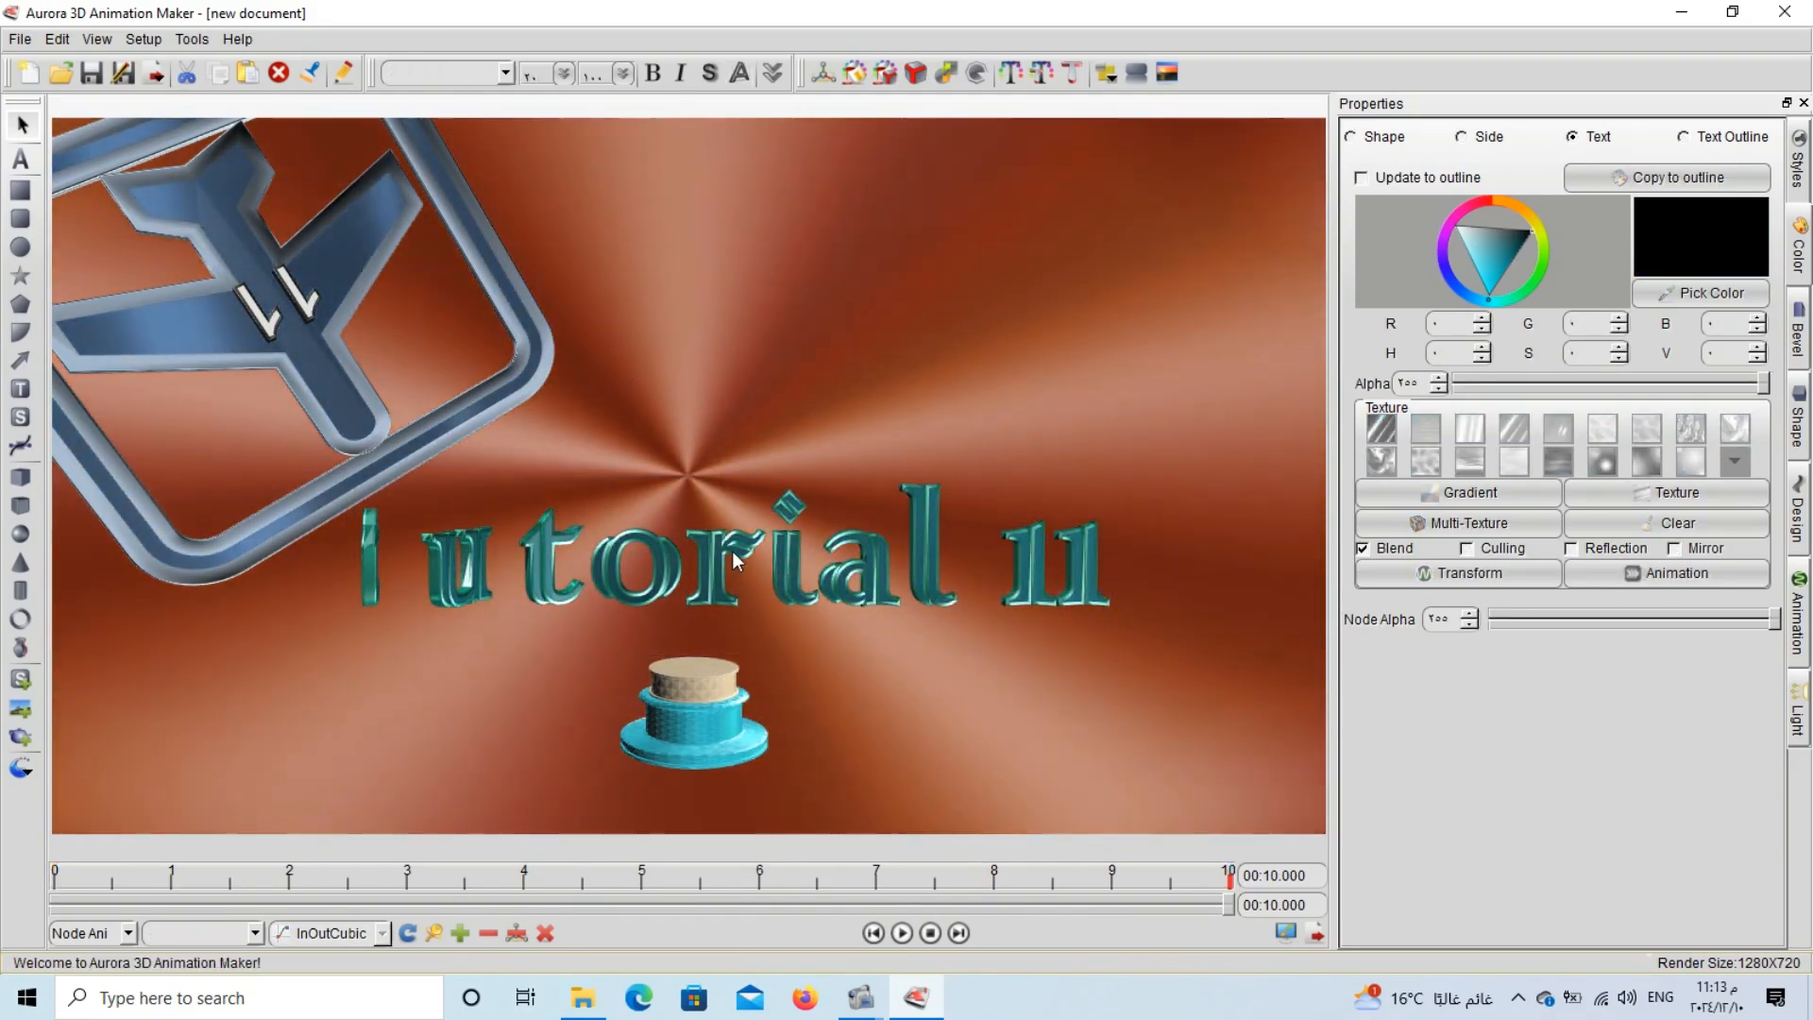
click(733, 551)
drag(725, 459, 690, 660)
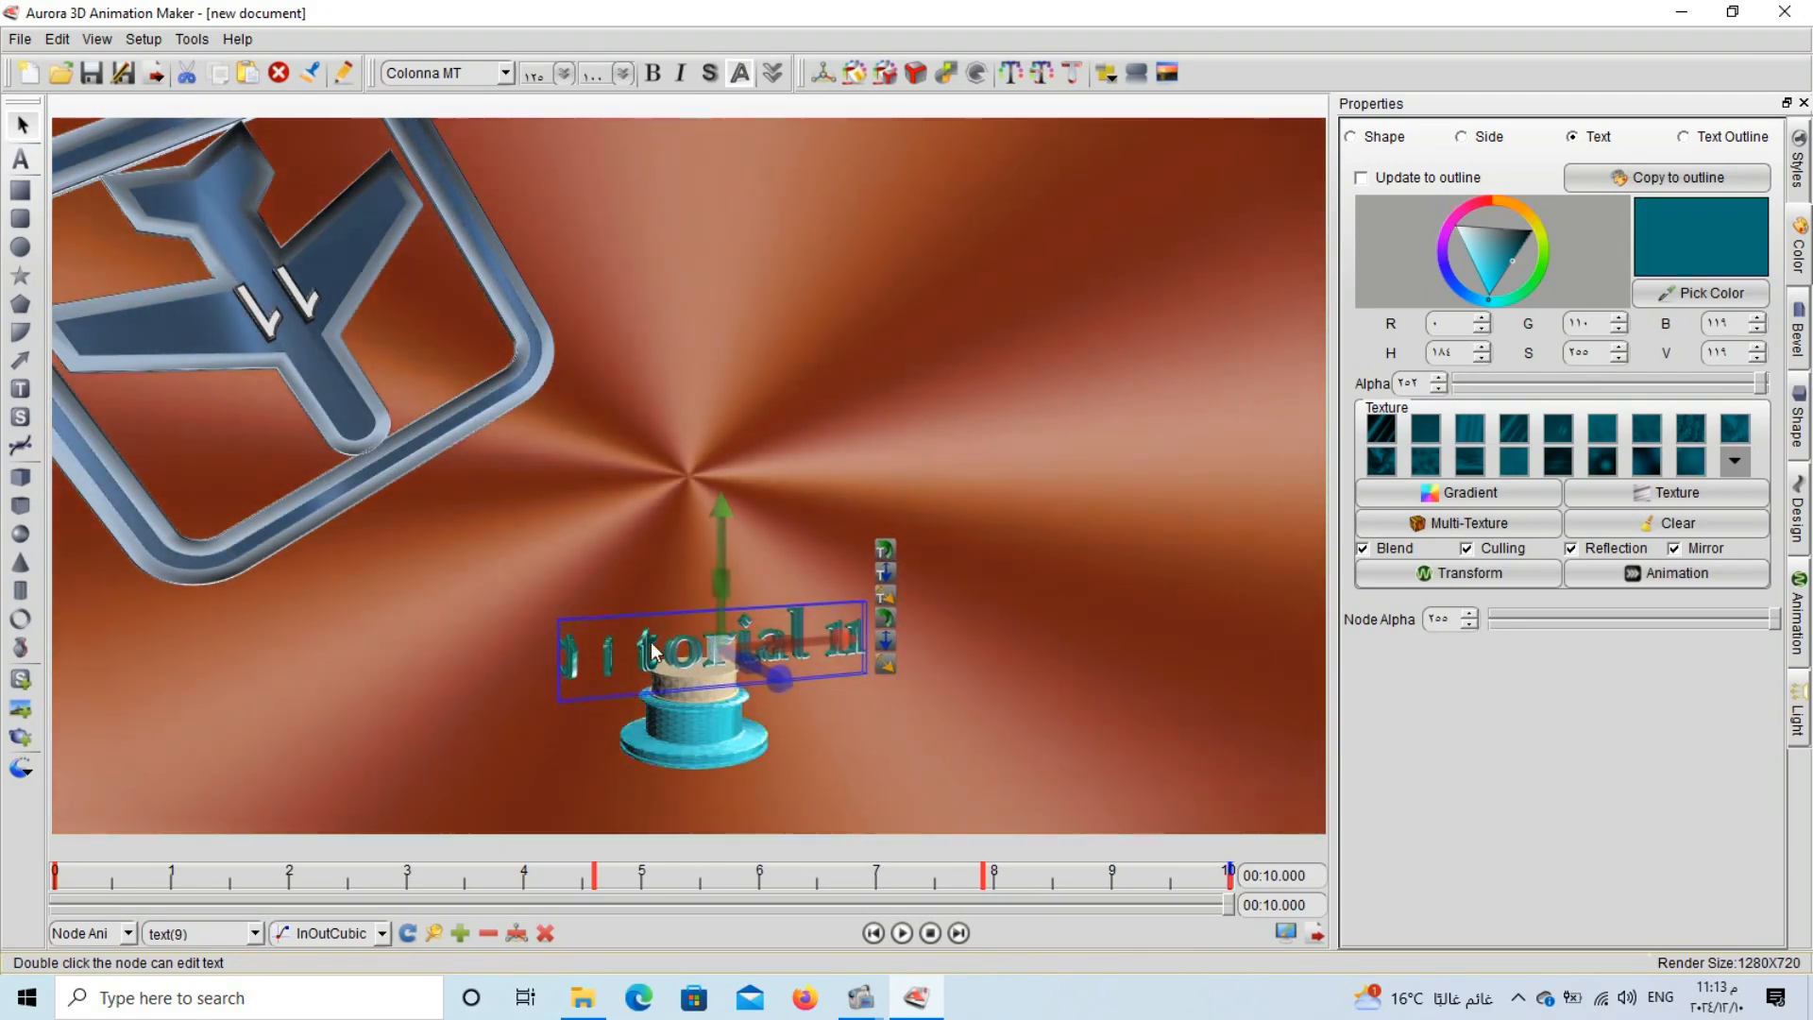
drag(673, 626, 673, 656)
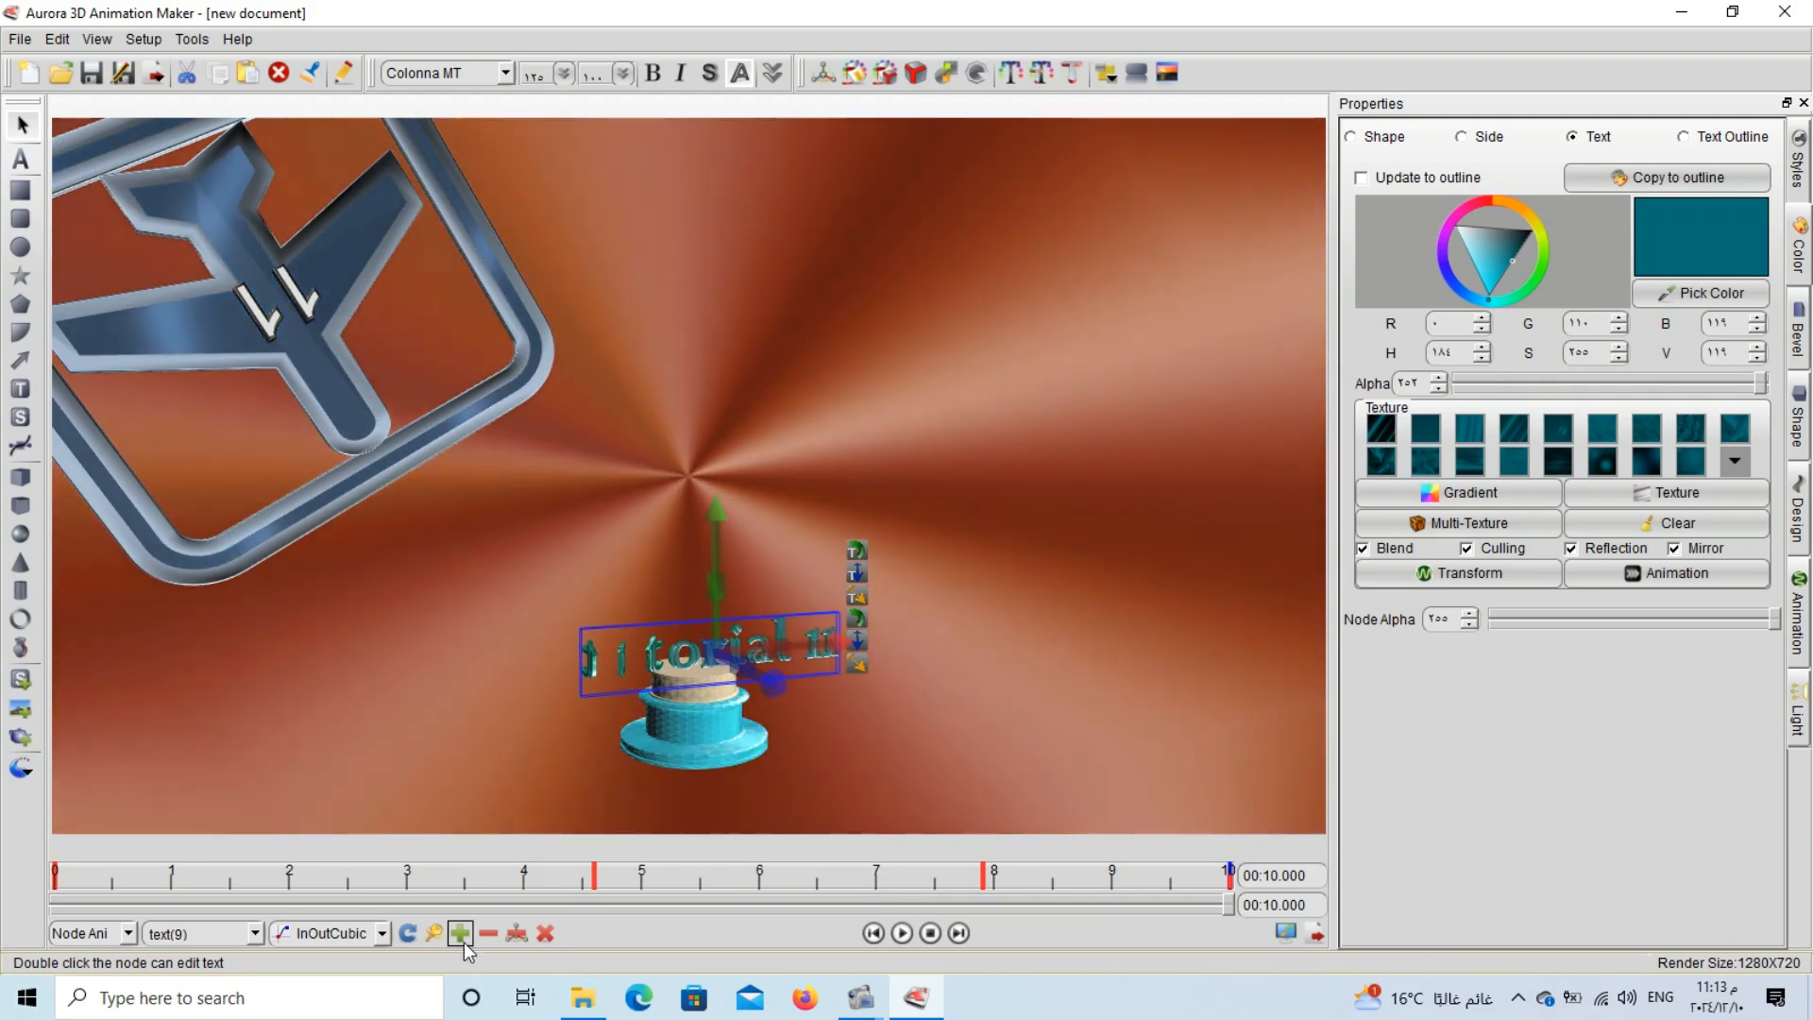
Play the animation from the start to review the motion of the texts and the airplane emblem.
click(931, 933)
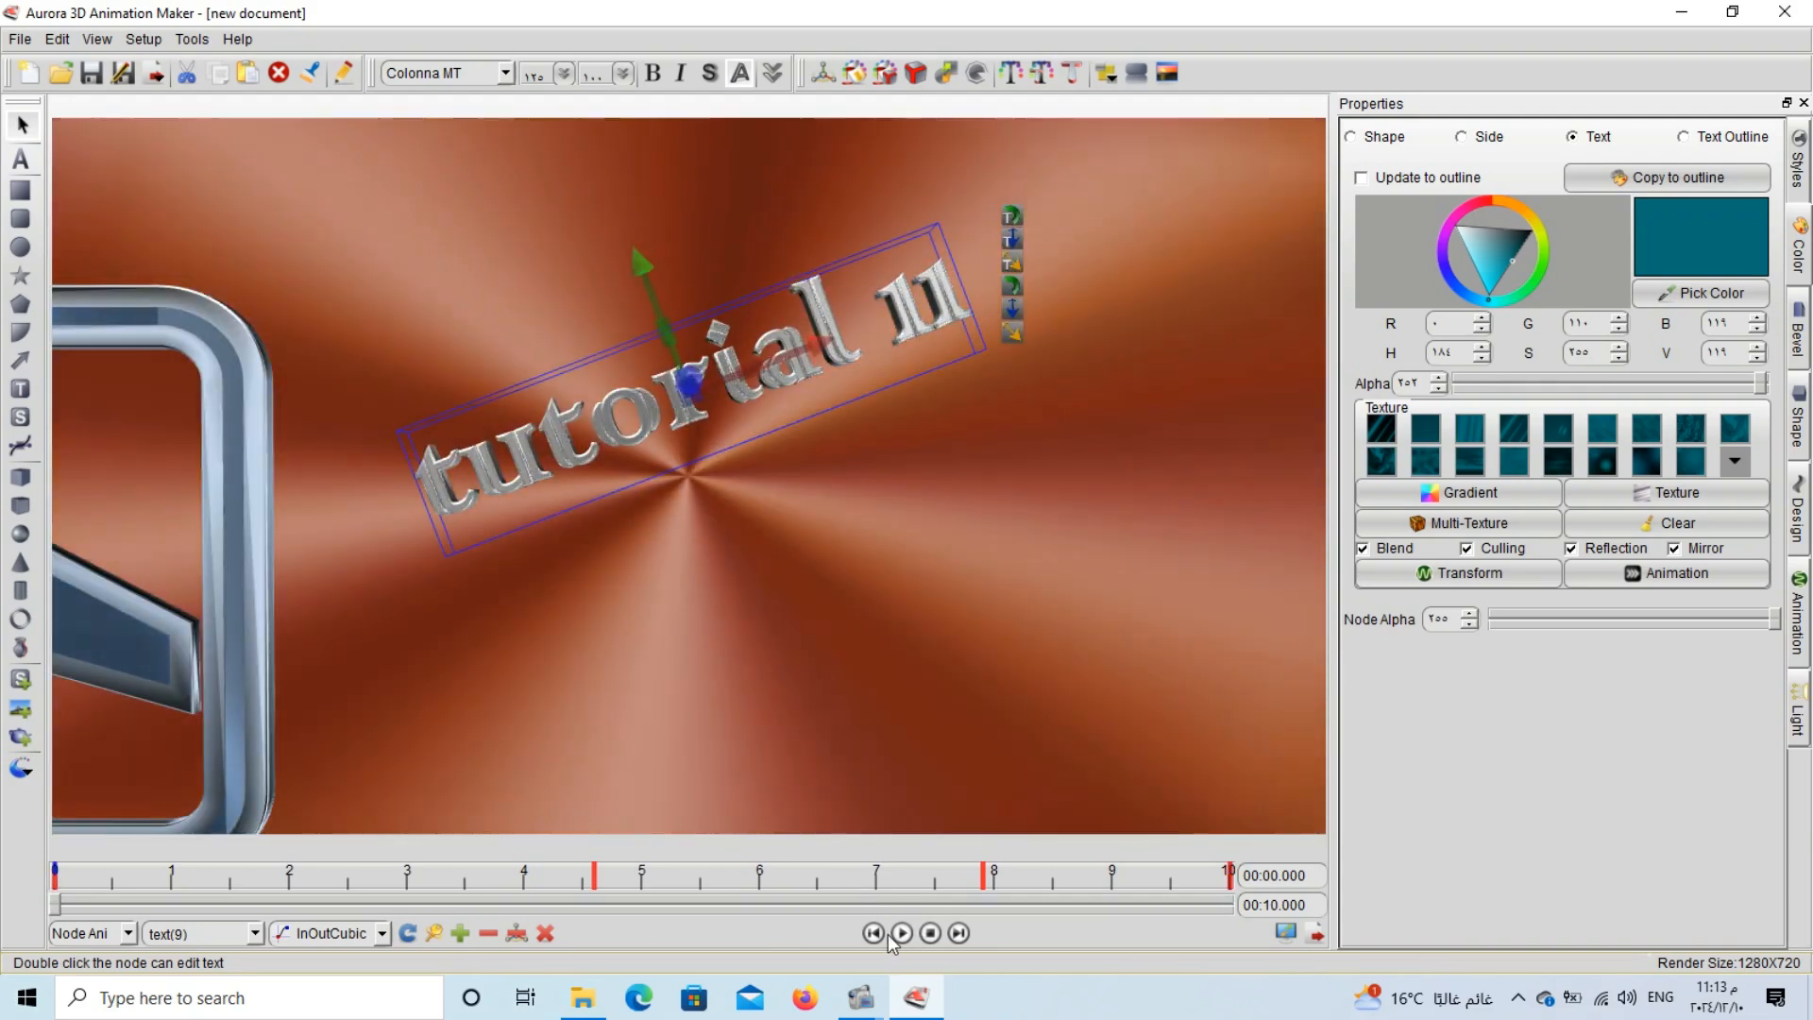
click(902, 933)
click(699, 697)
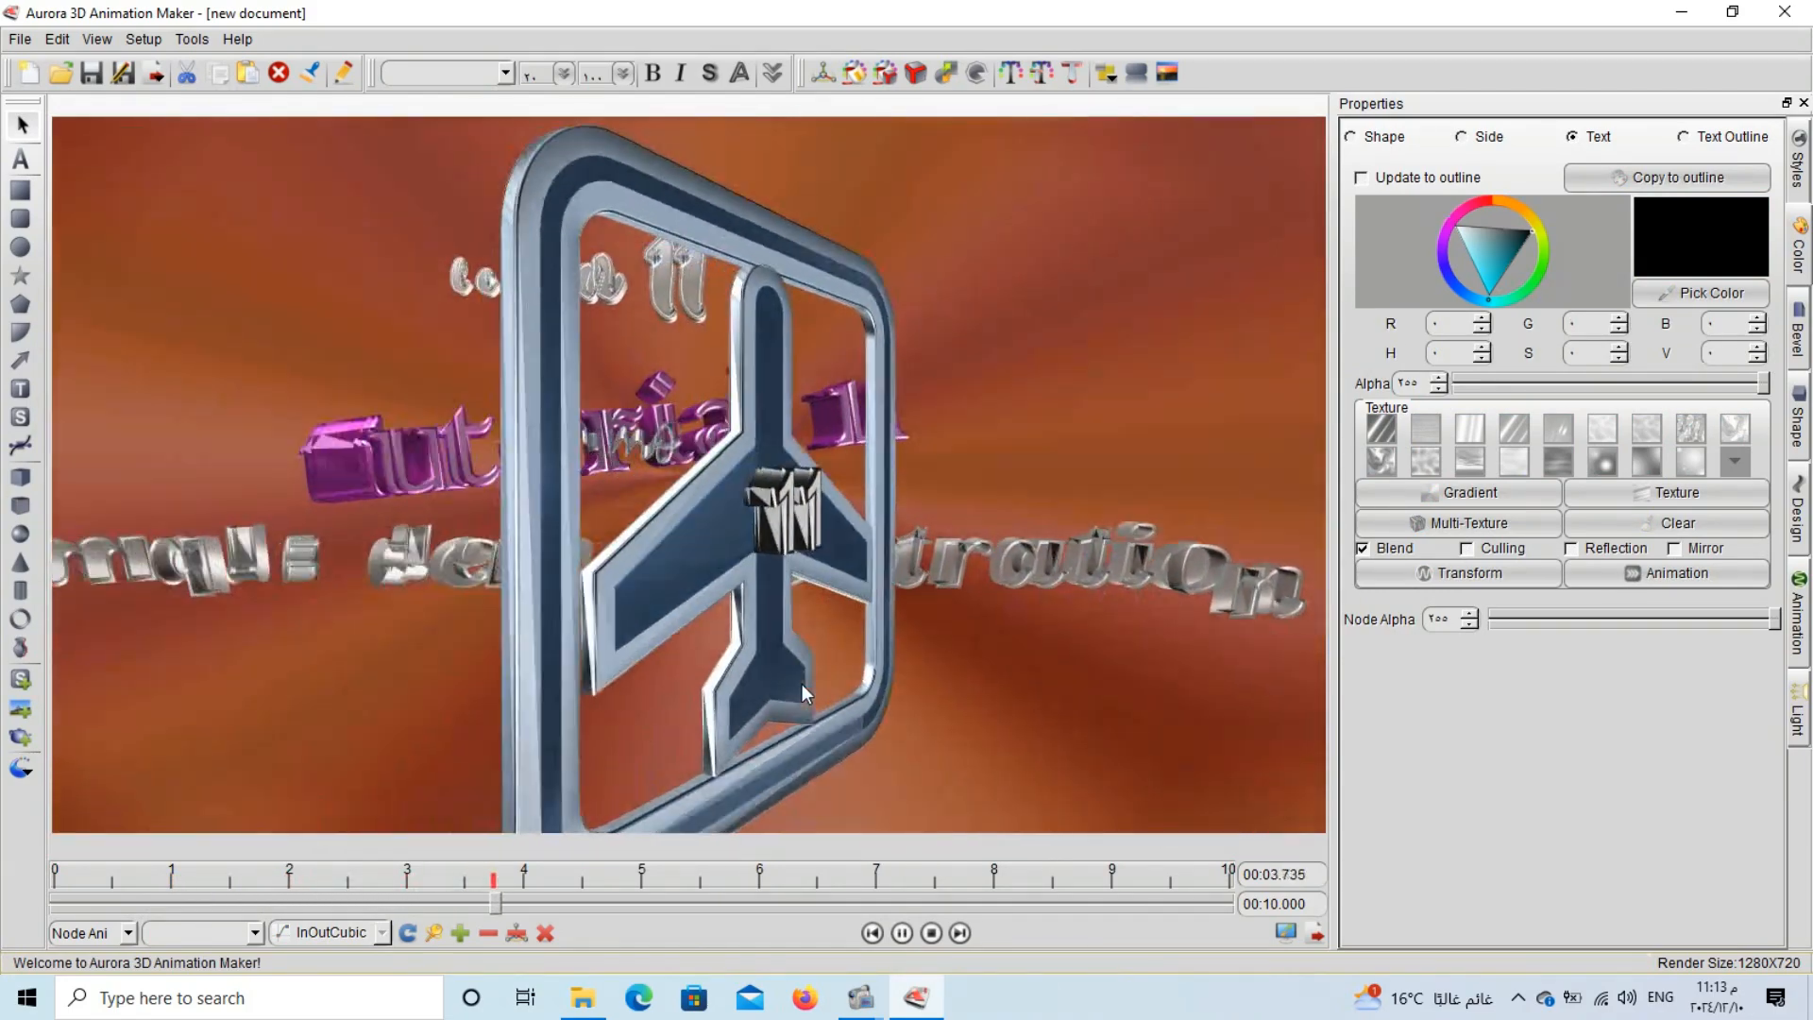
click(801, 684)
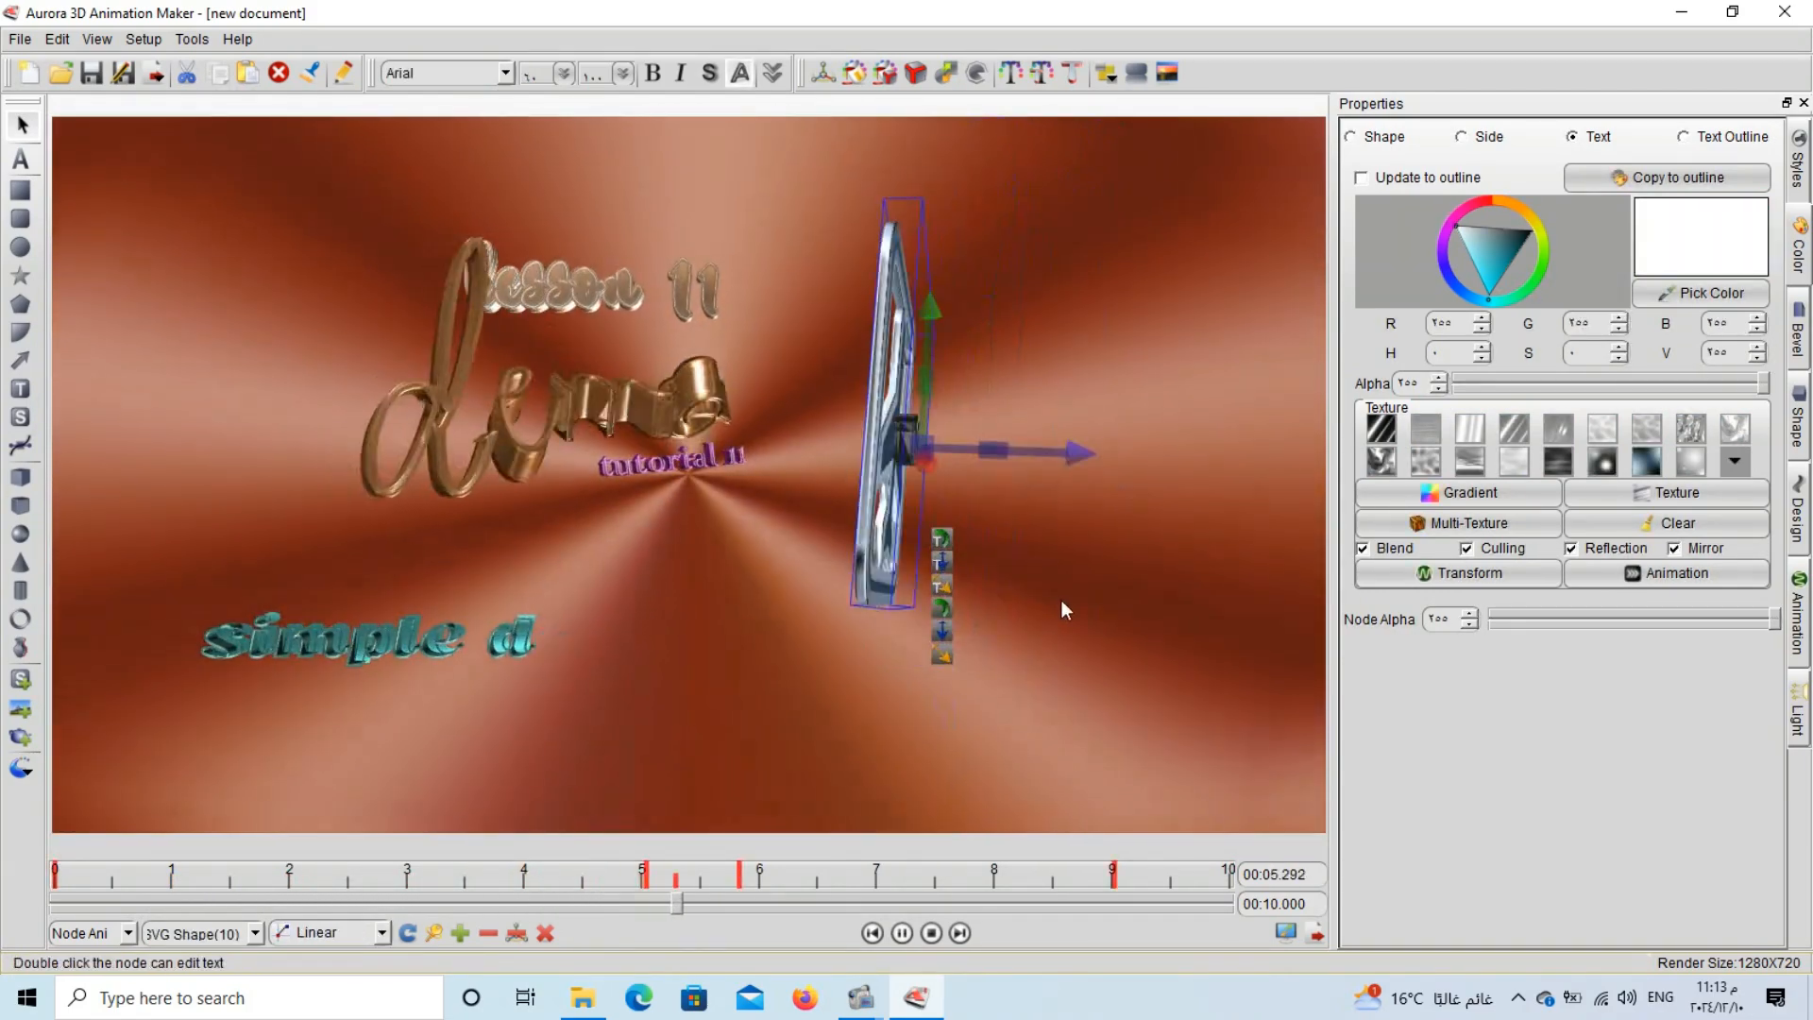
click(732, 397)
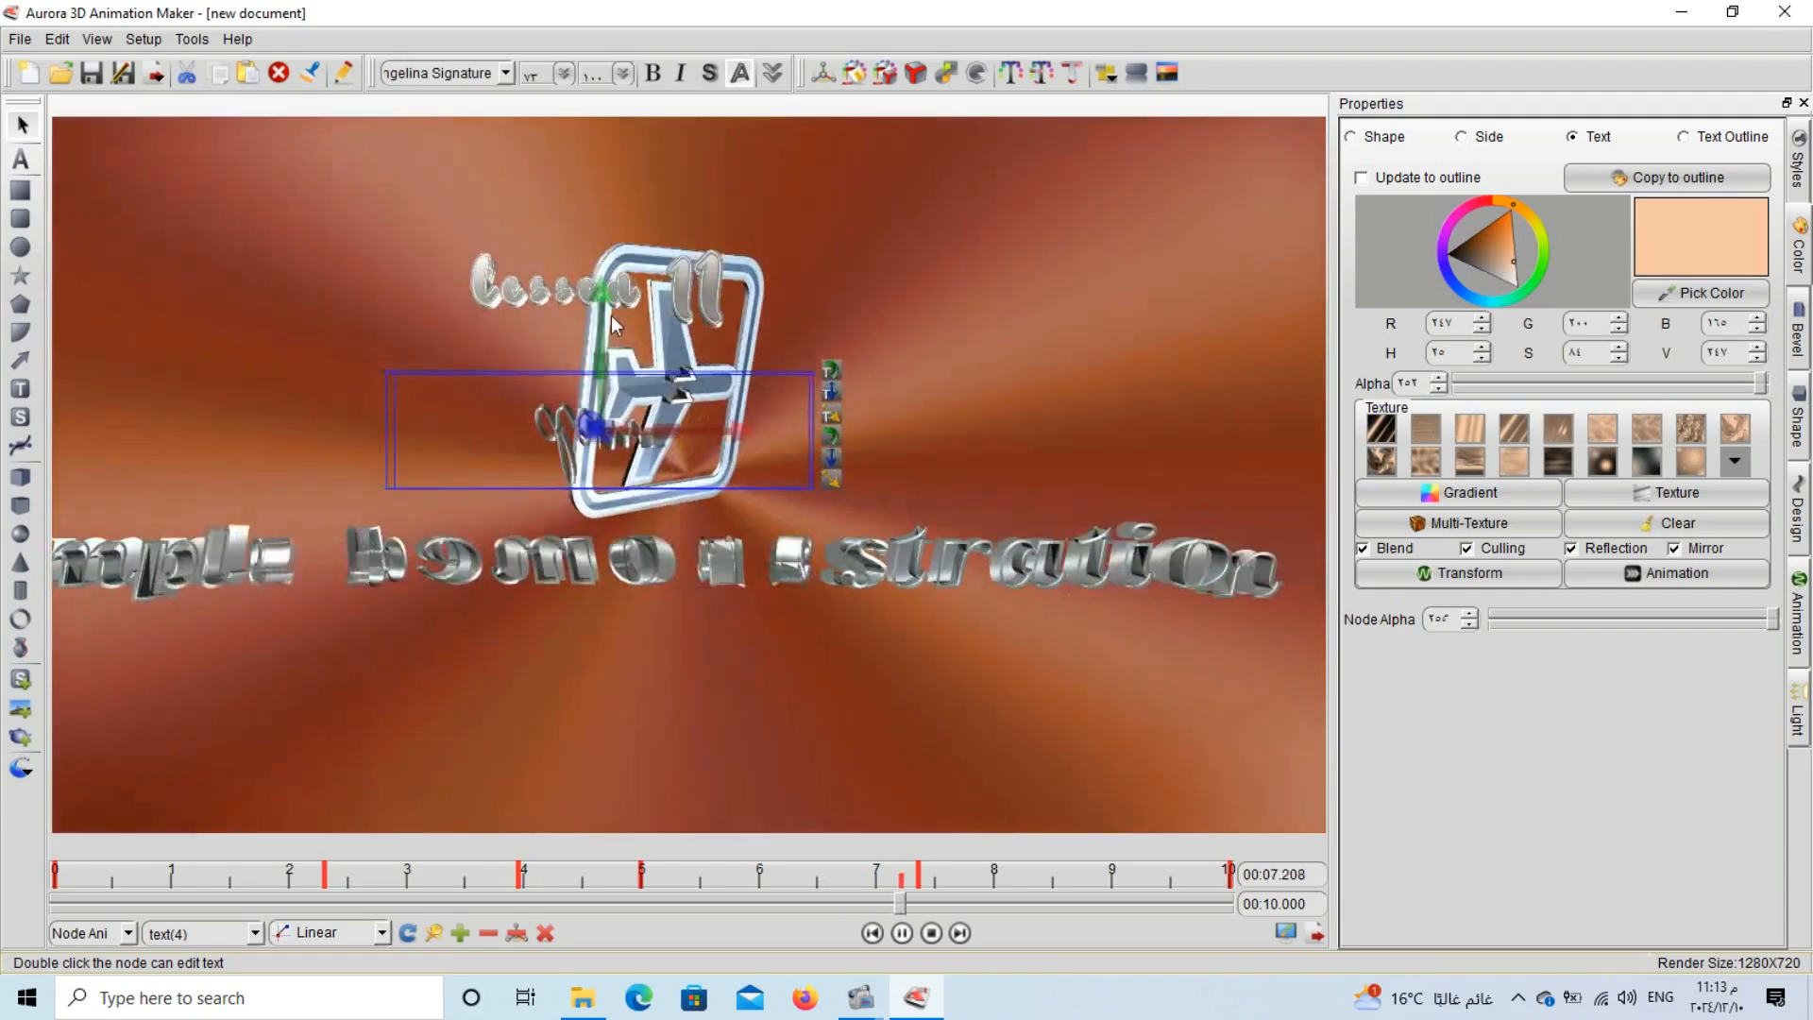
Delete the airplane emblem from the scene and play the animation.
click(210, 290)
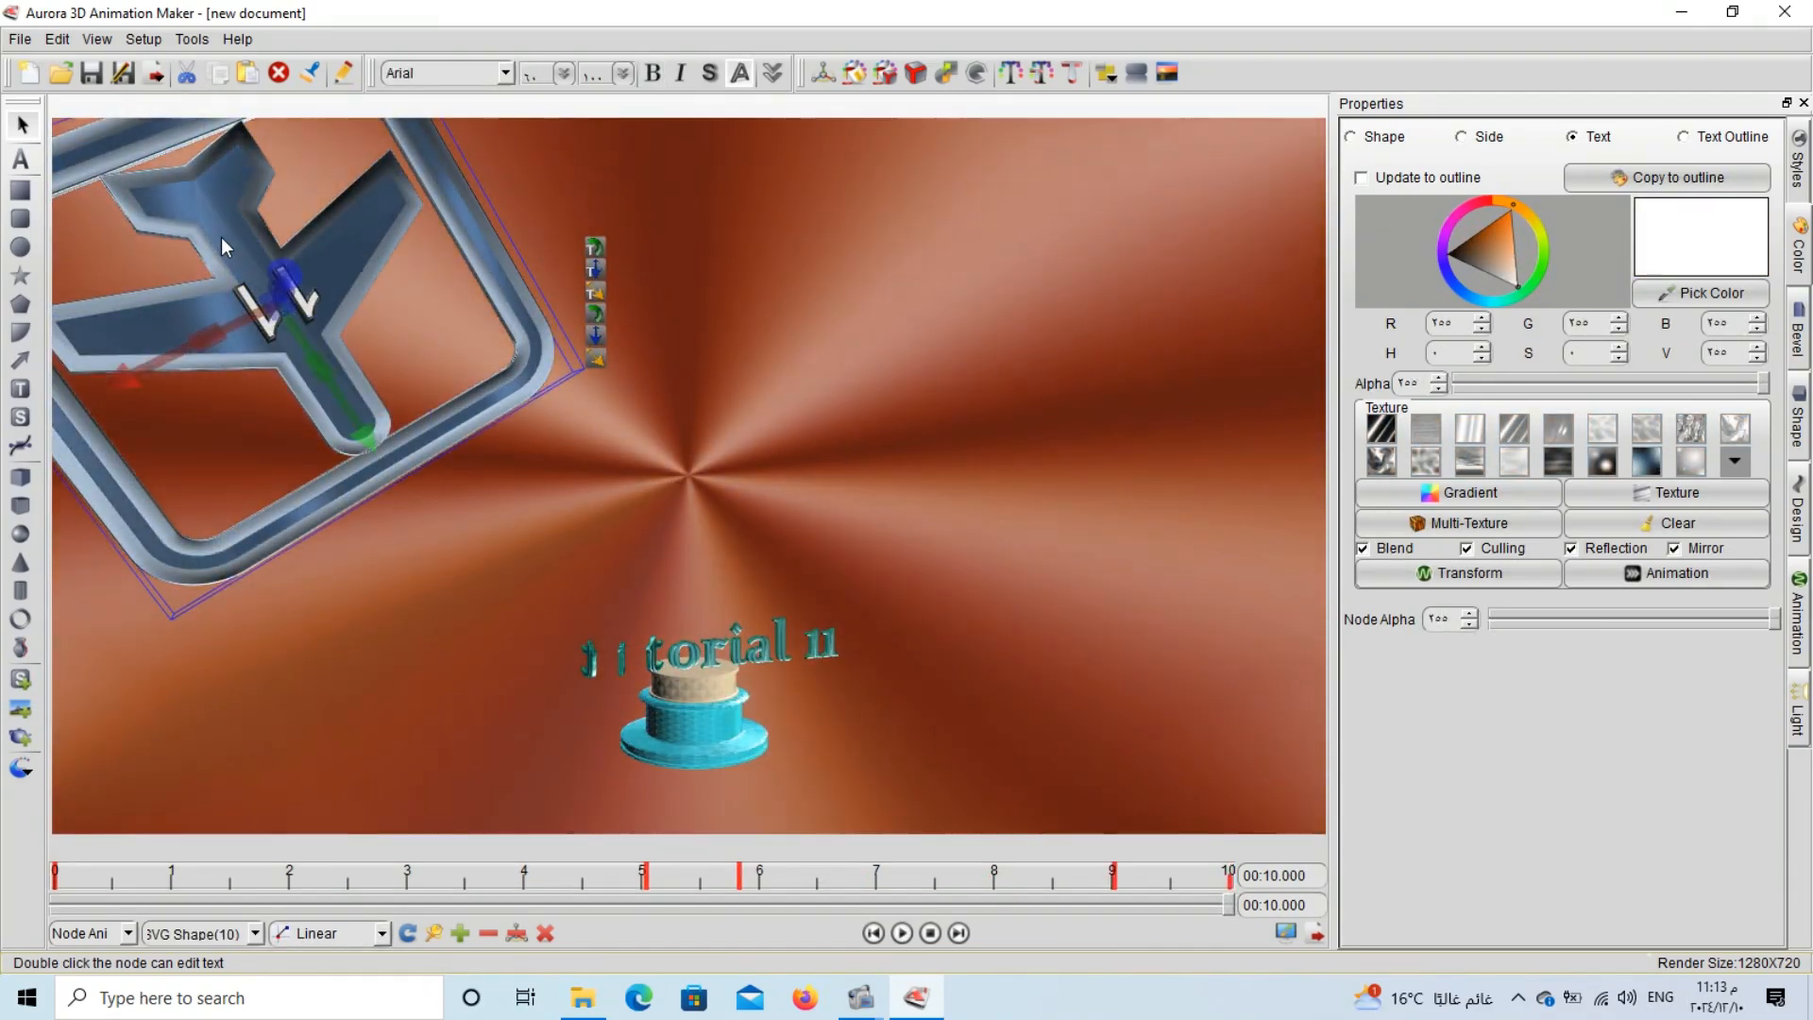
key(Delete)
click(694, 734)
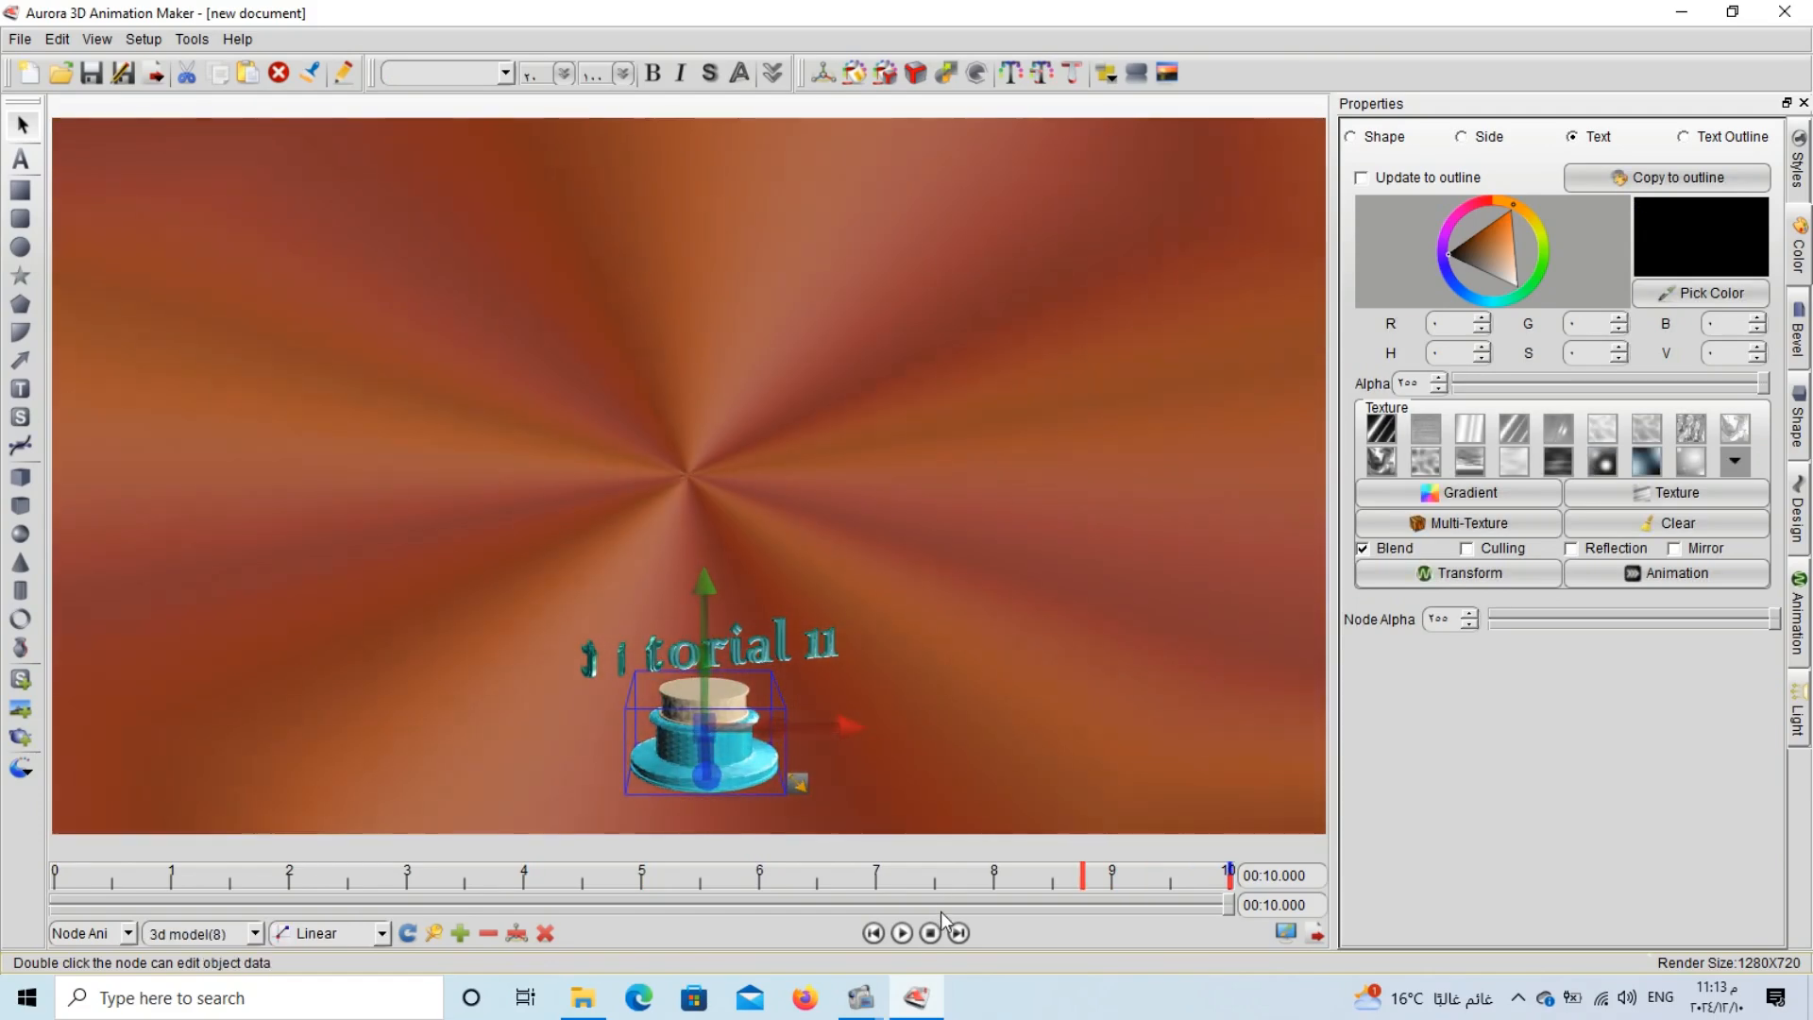
click(902, 933)
click(1028, 693)
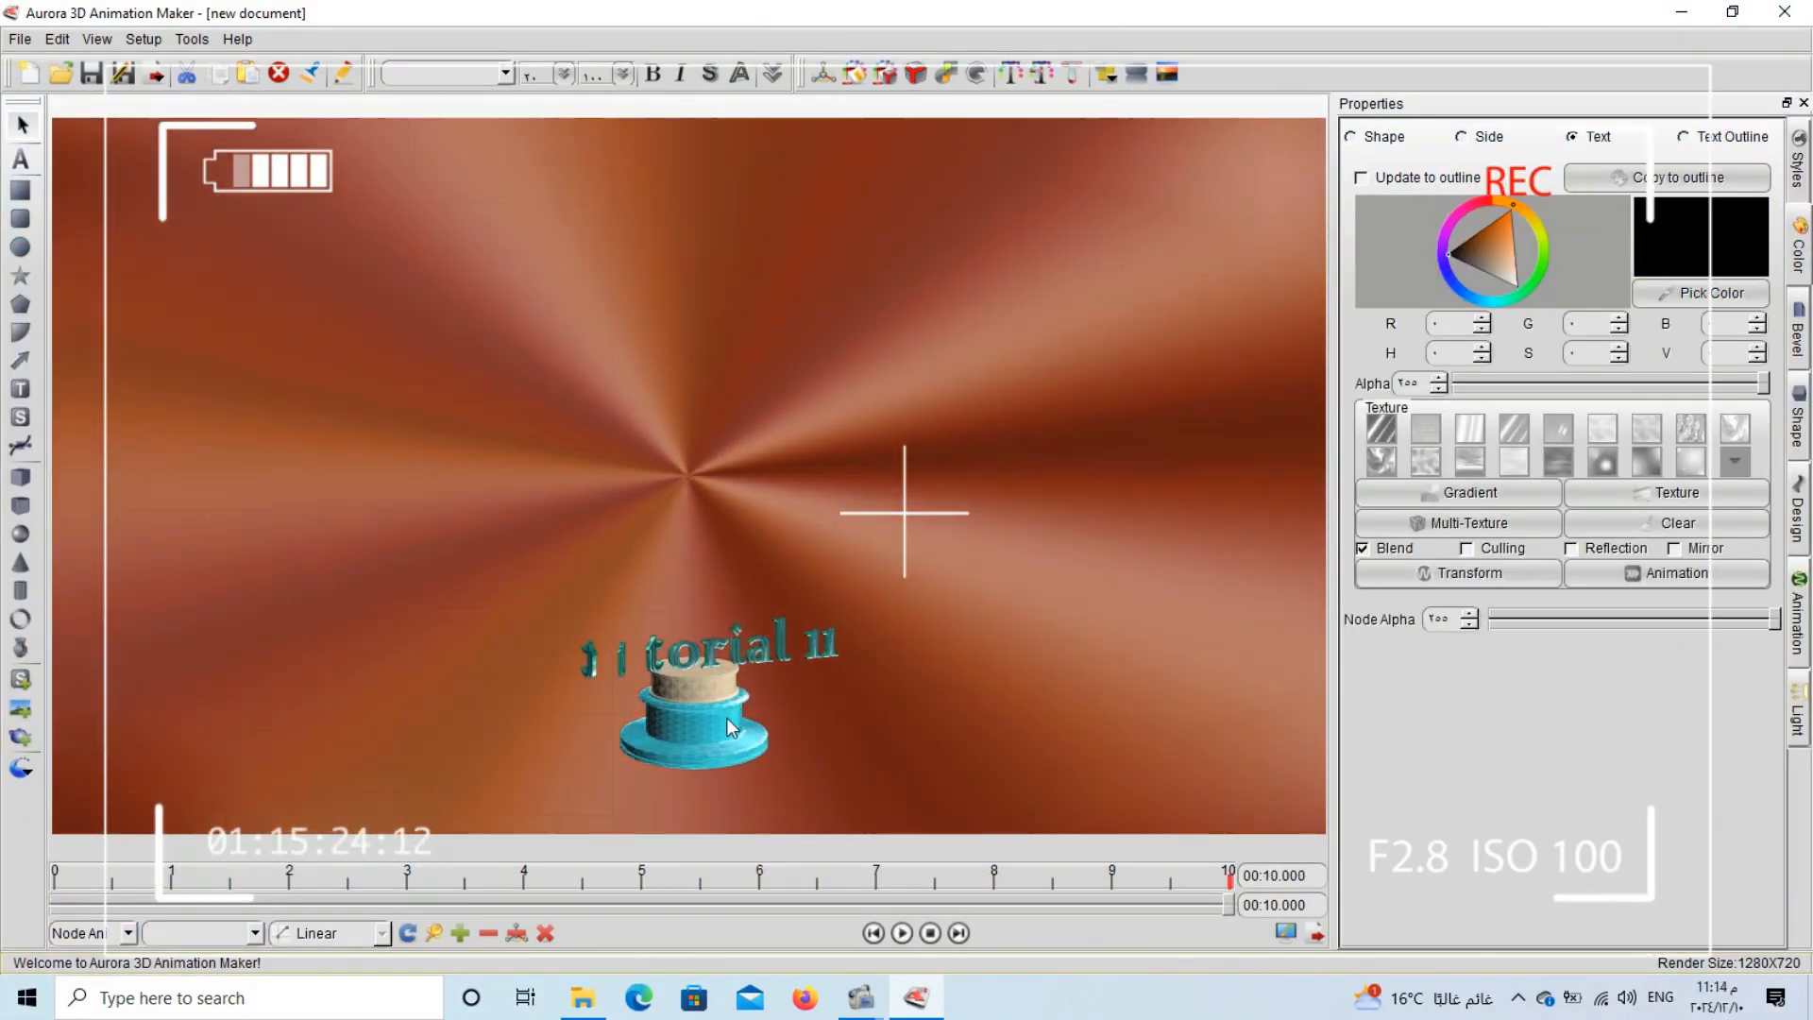
Delete the stacked cylinder 3D model beneath "tutorial 11".
click(727, 717)
key(Delete)
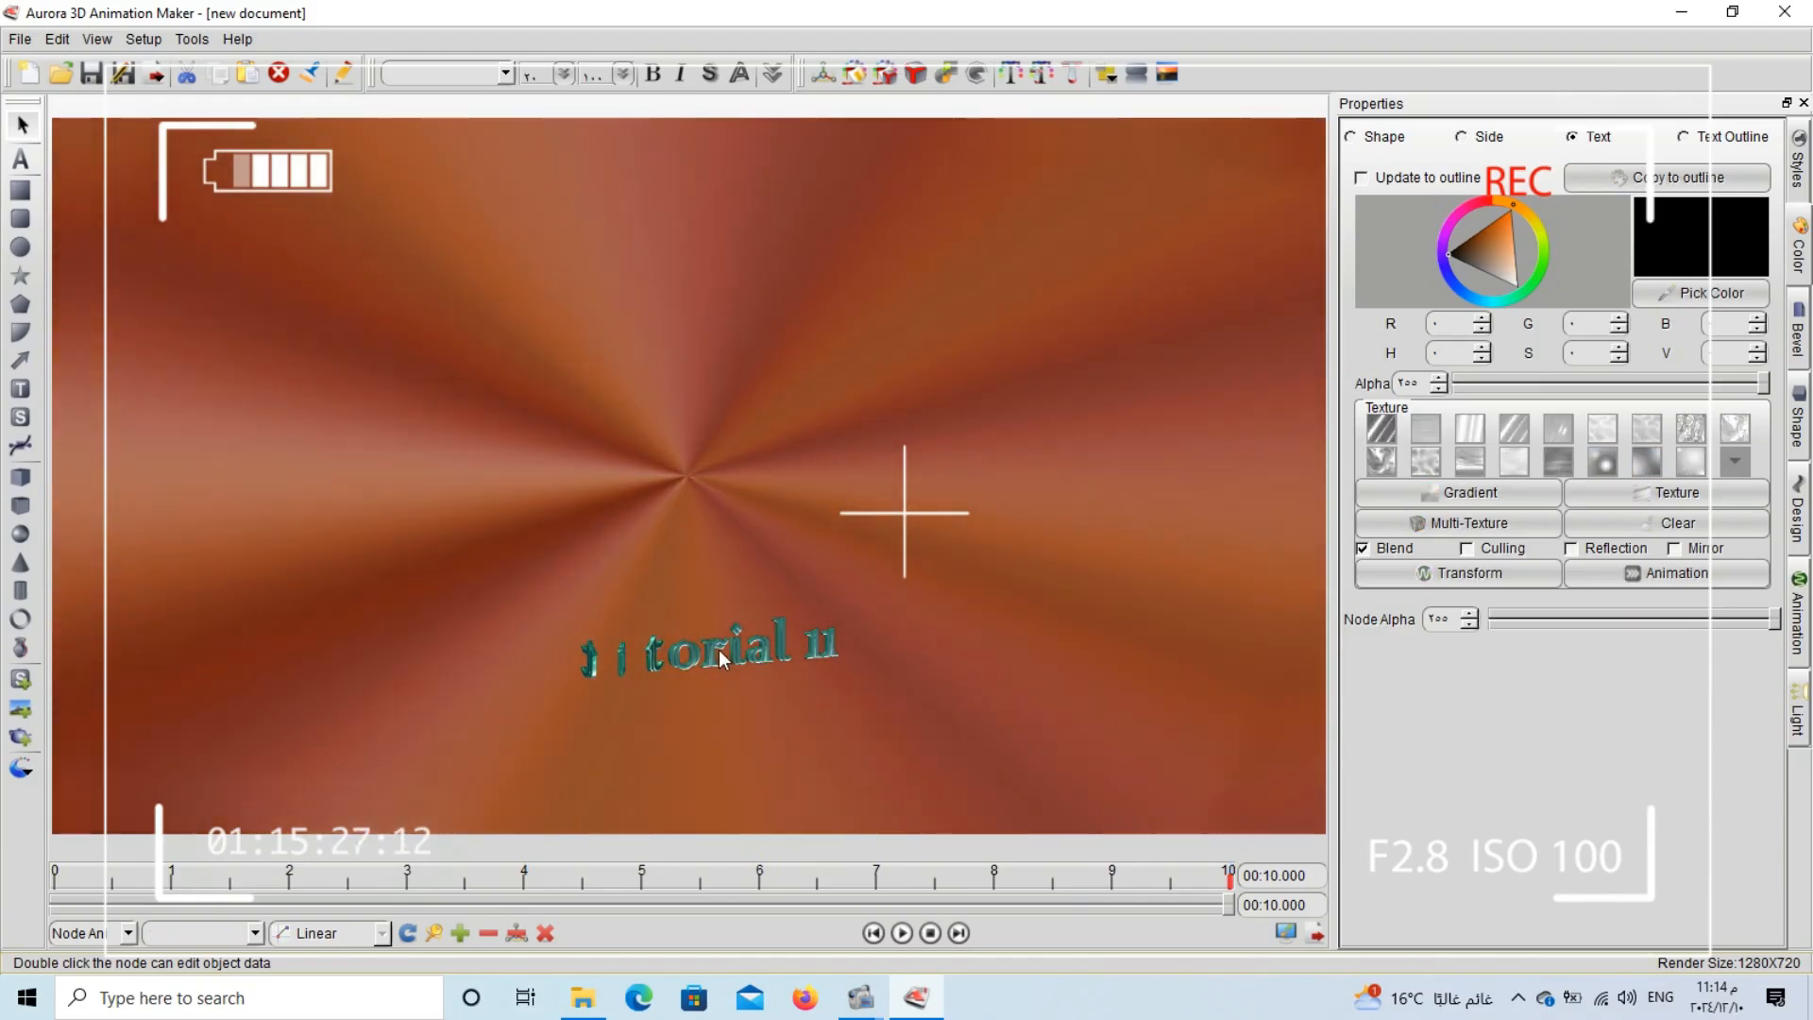
click(816, 623)
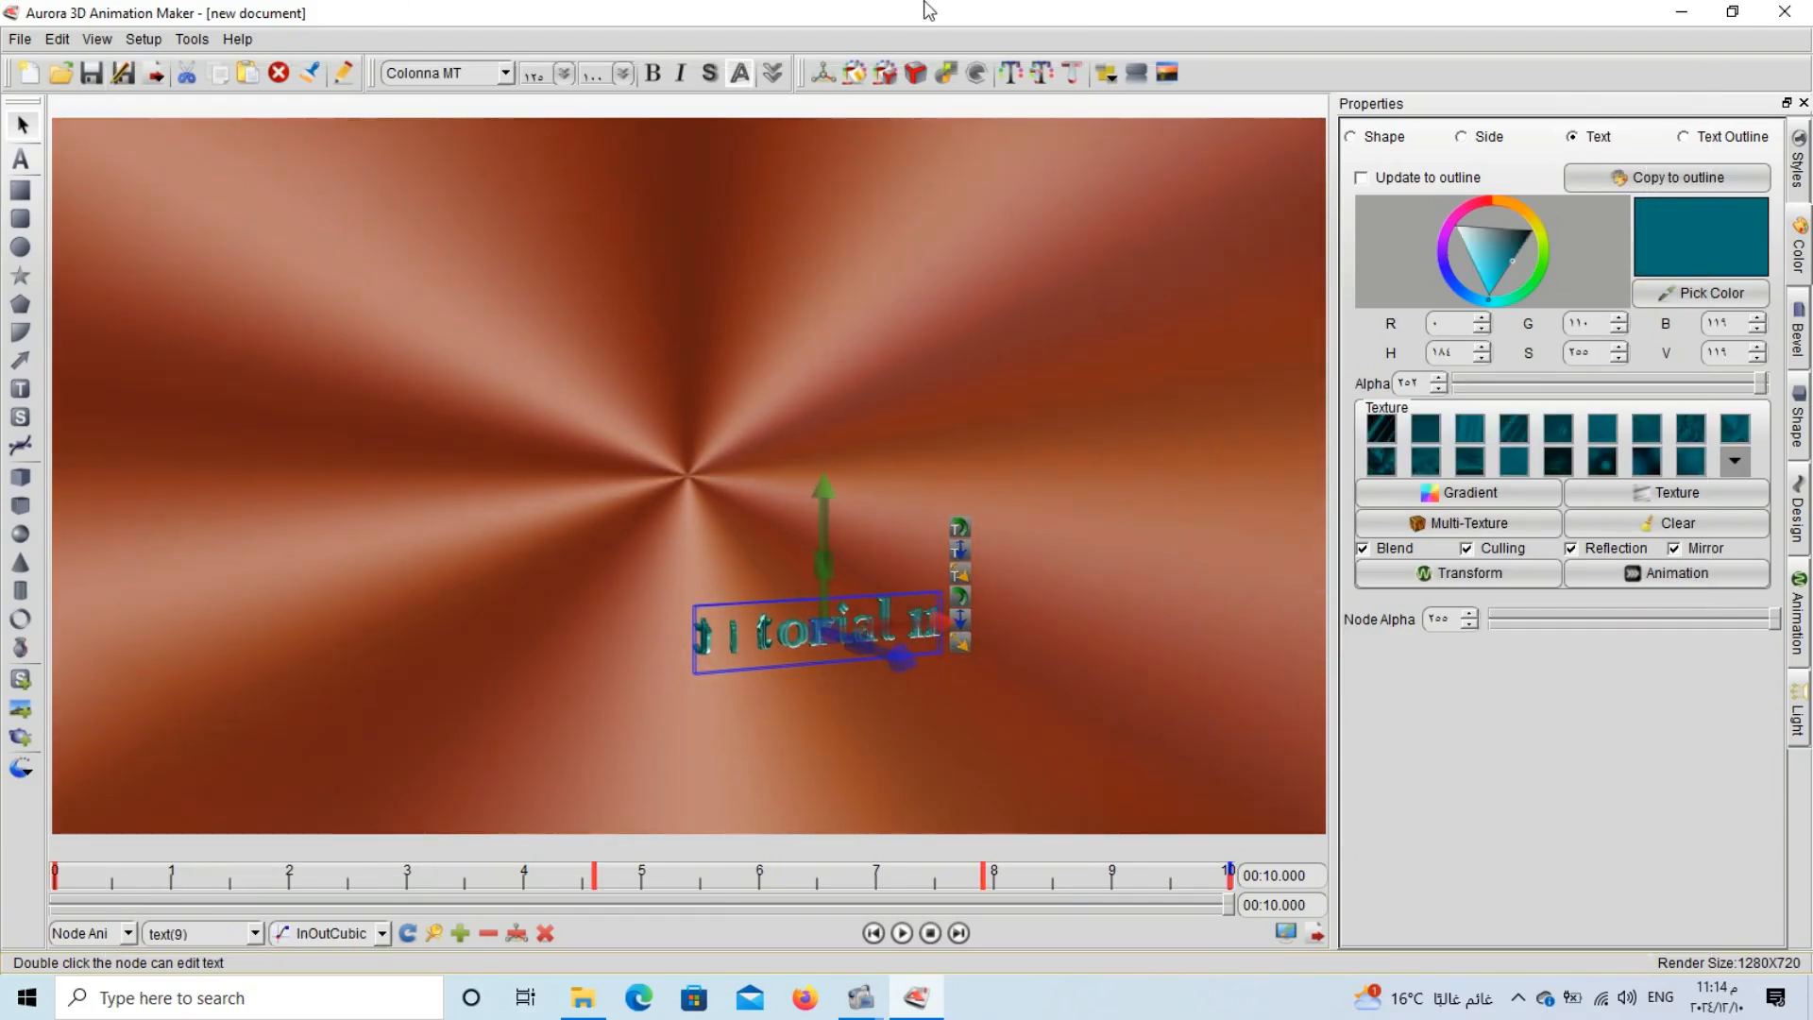
Replace the scene background with a radial gradient running from a white center to black edges.
click(1167, 73)
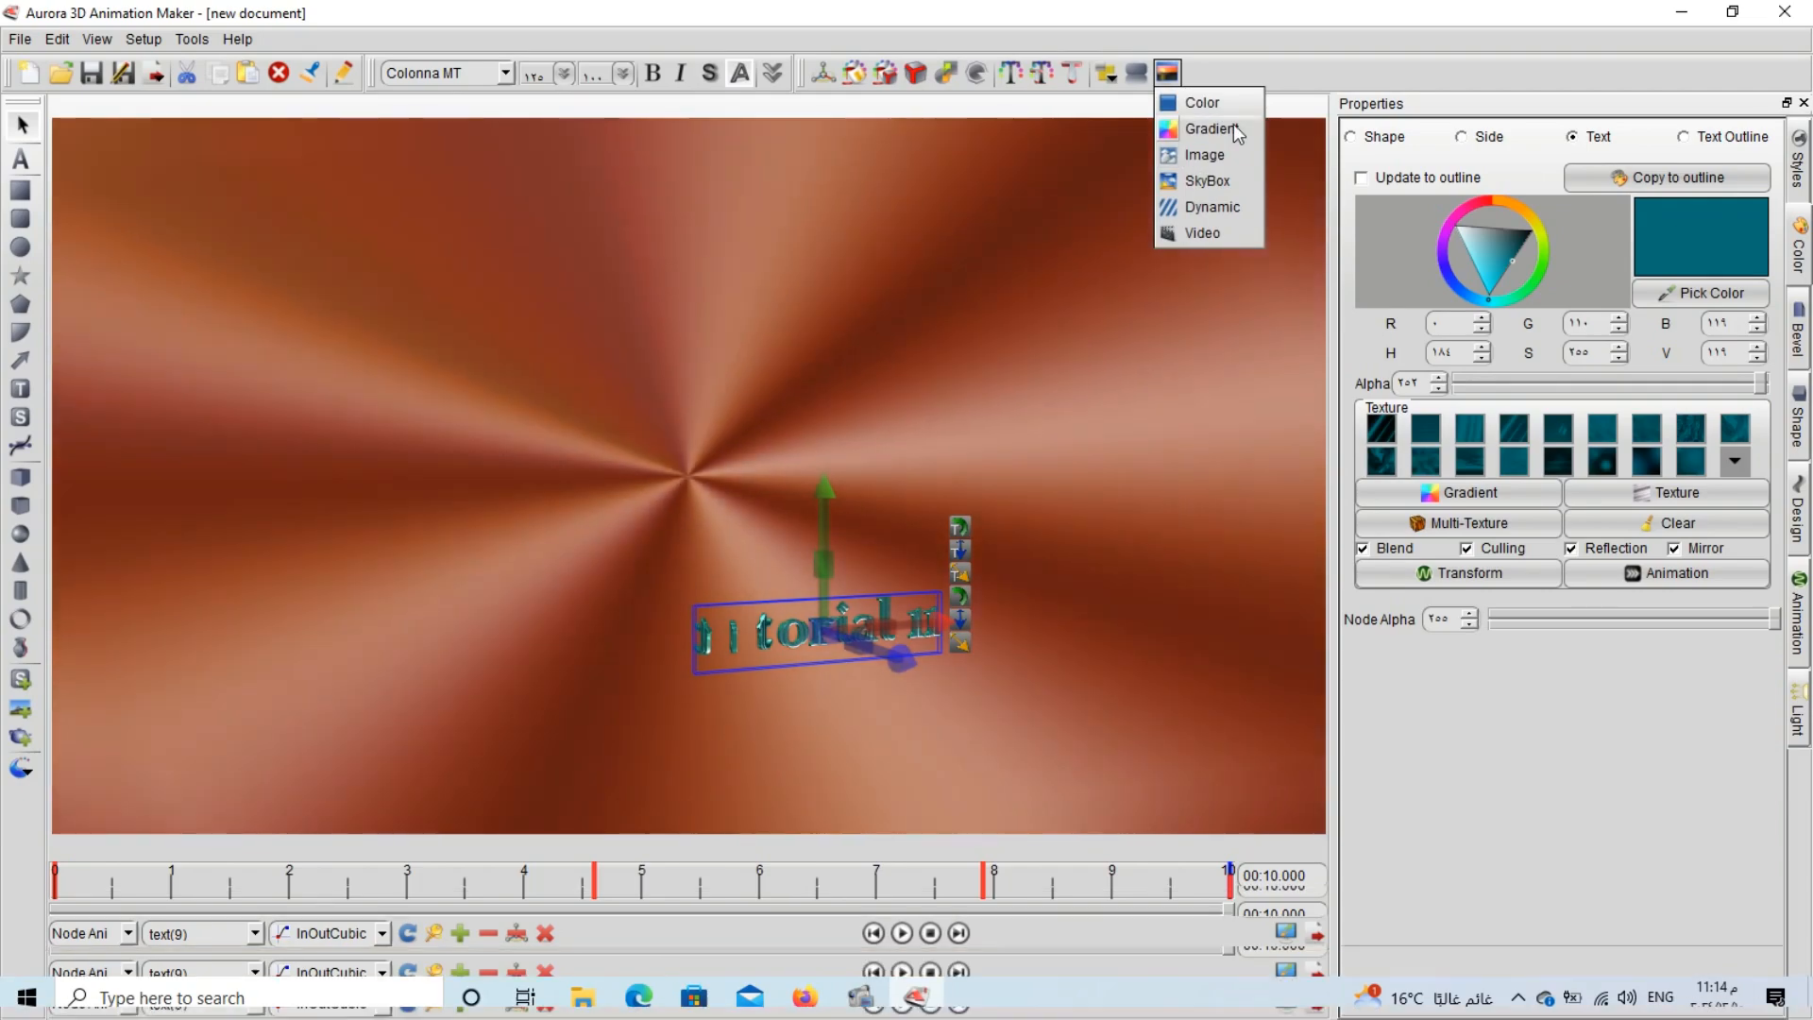
click(1209, 128)
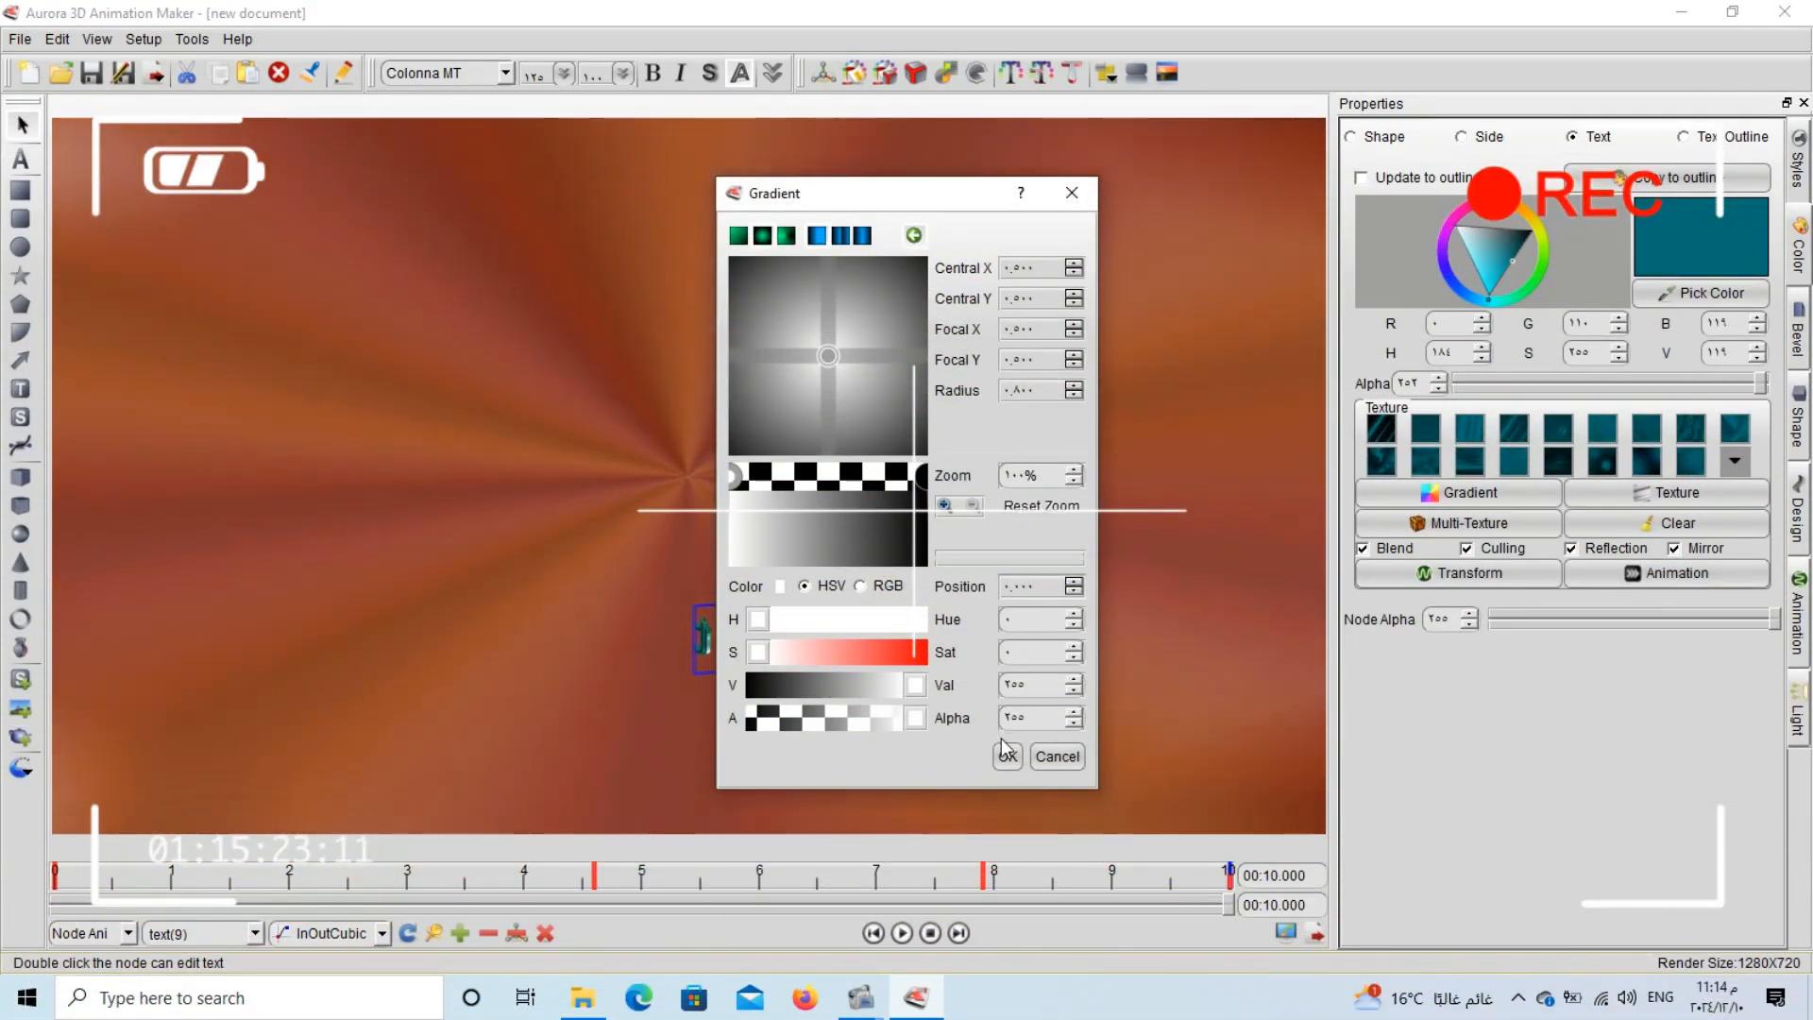
click(1008, 755)
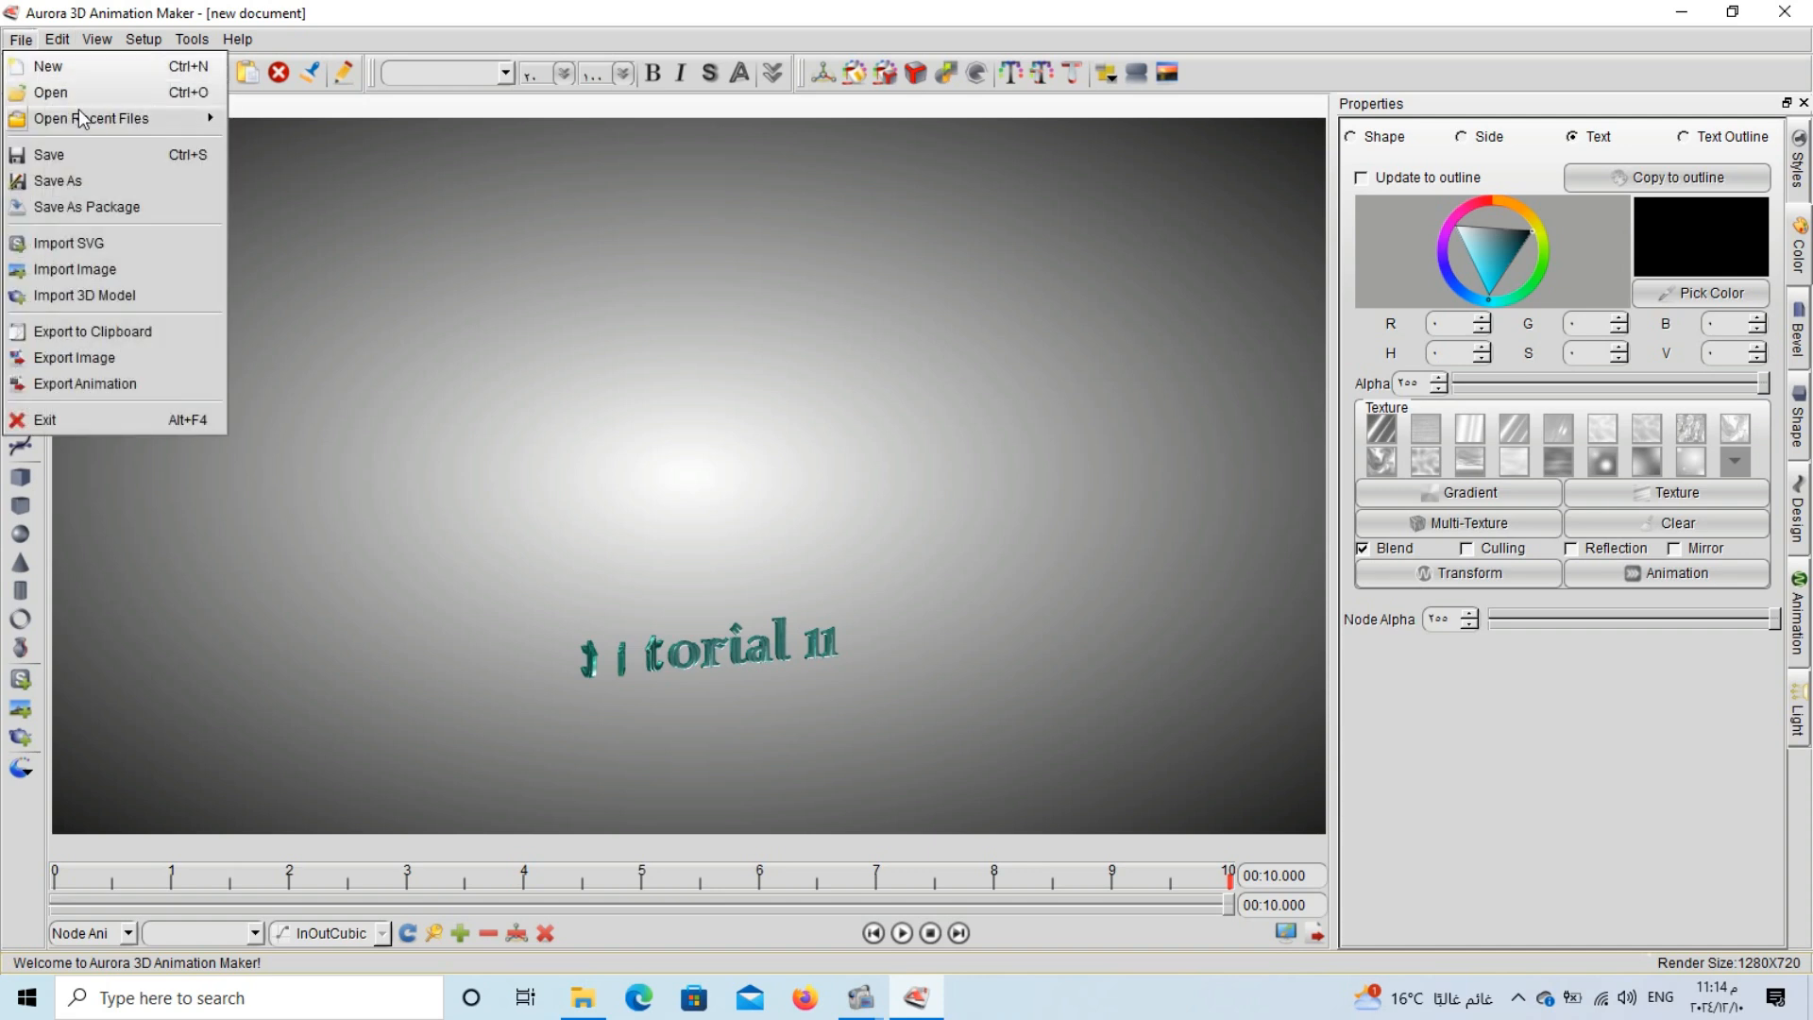
Save the document as a new Animation Maker file named "end".
click(111, 175)
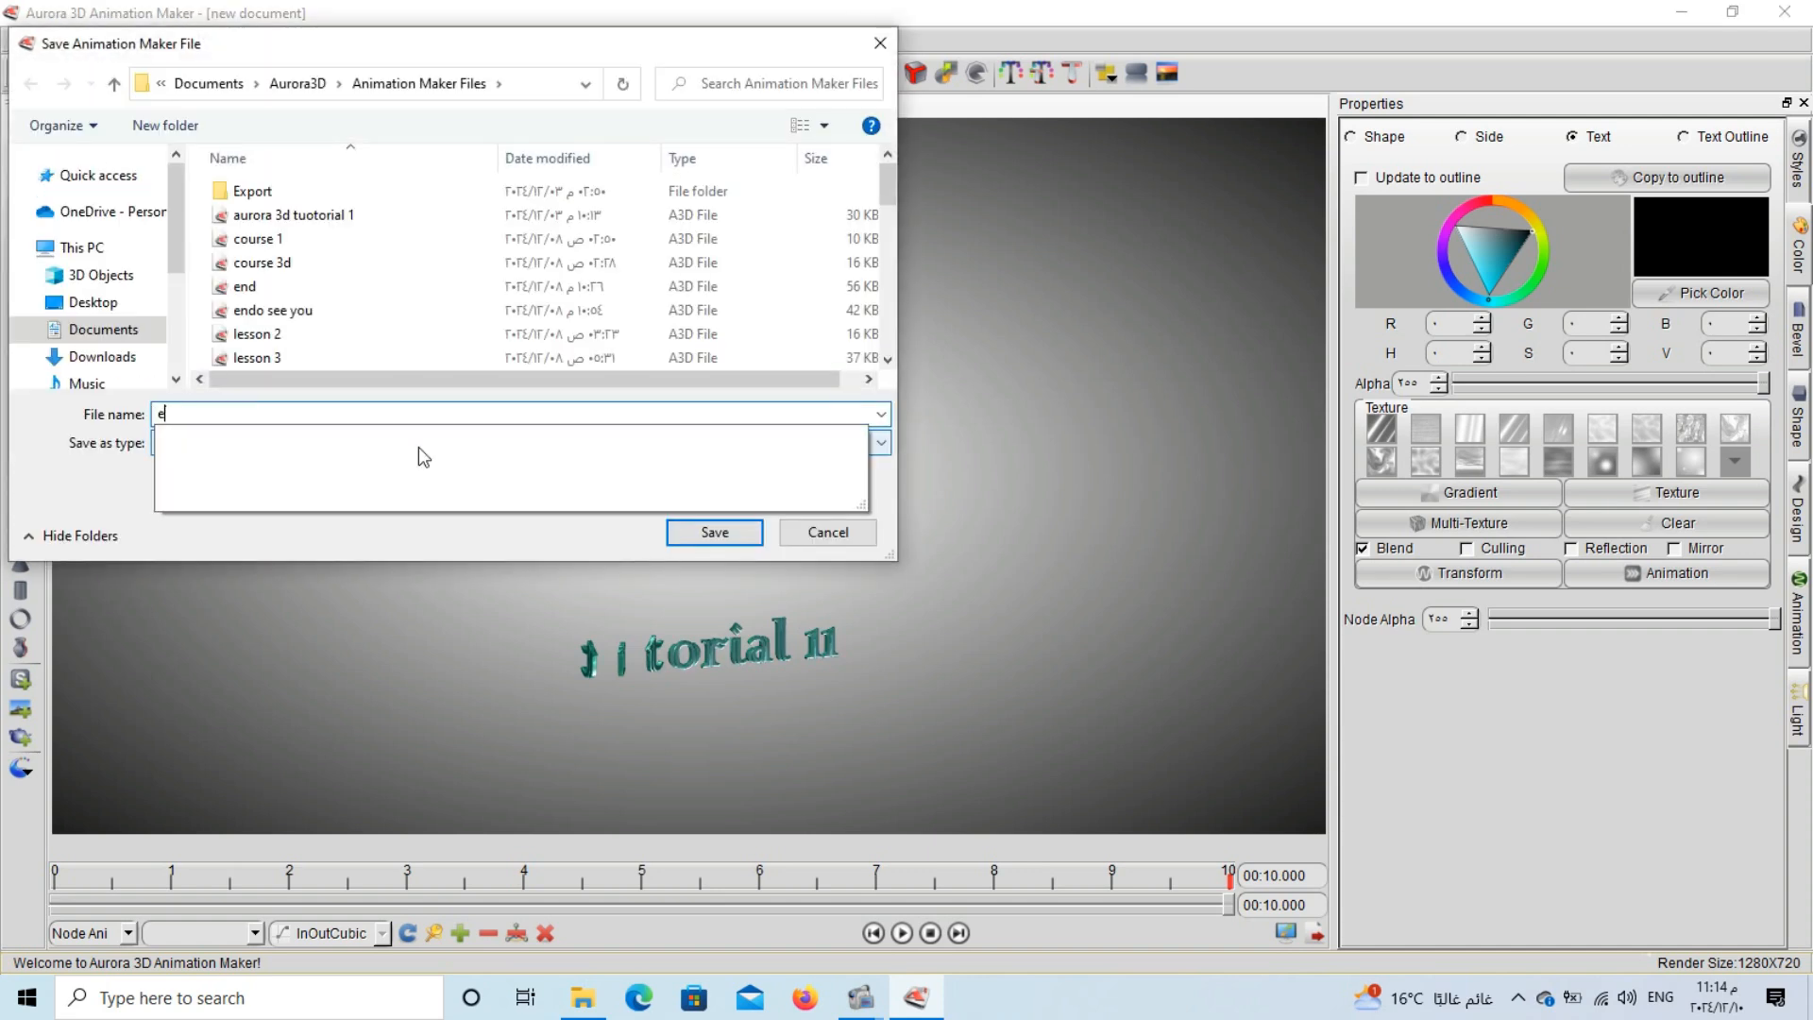
text(end)
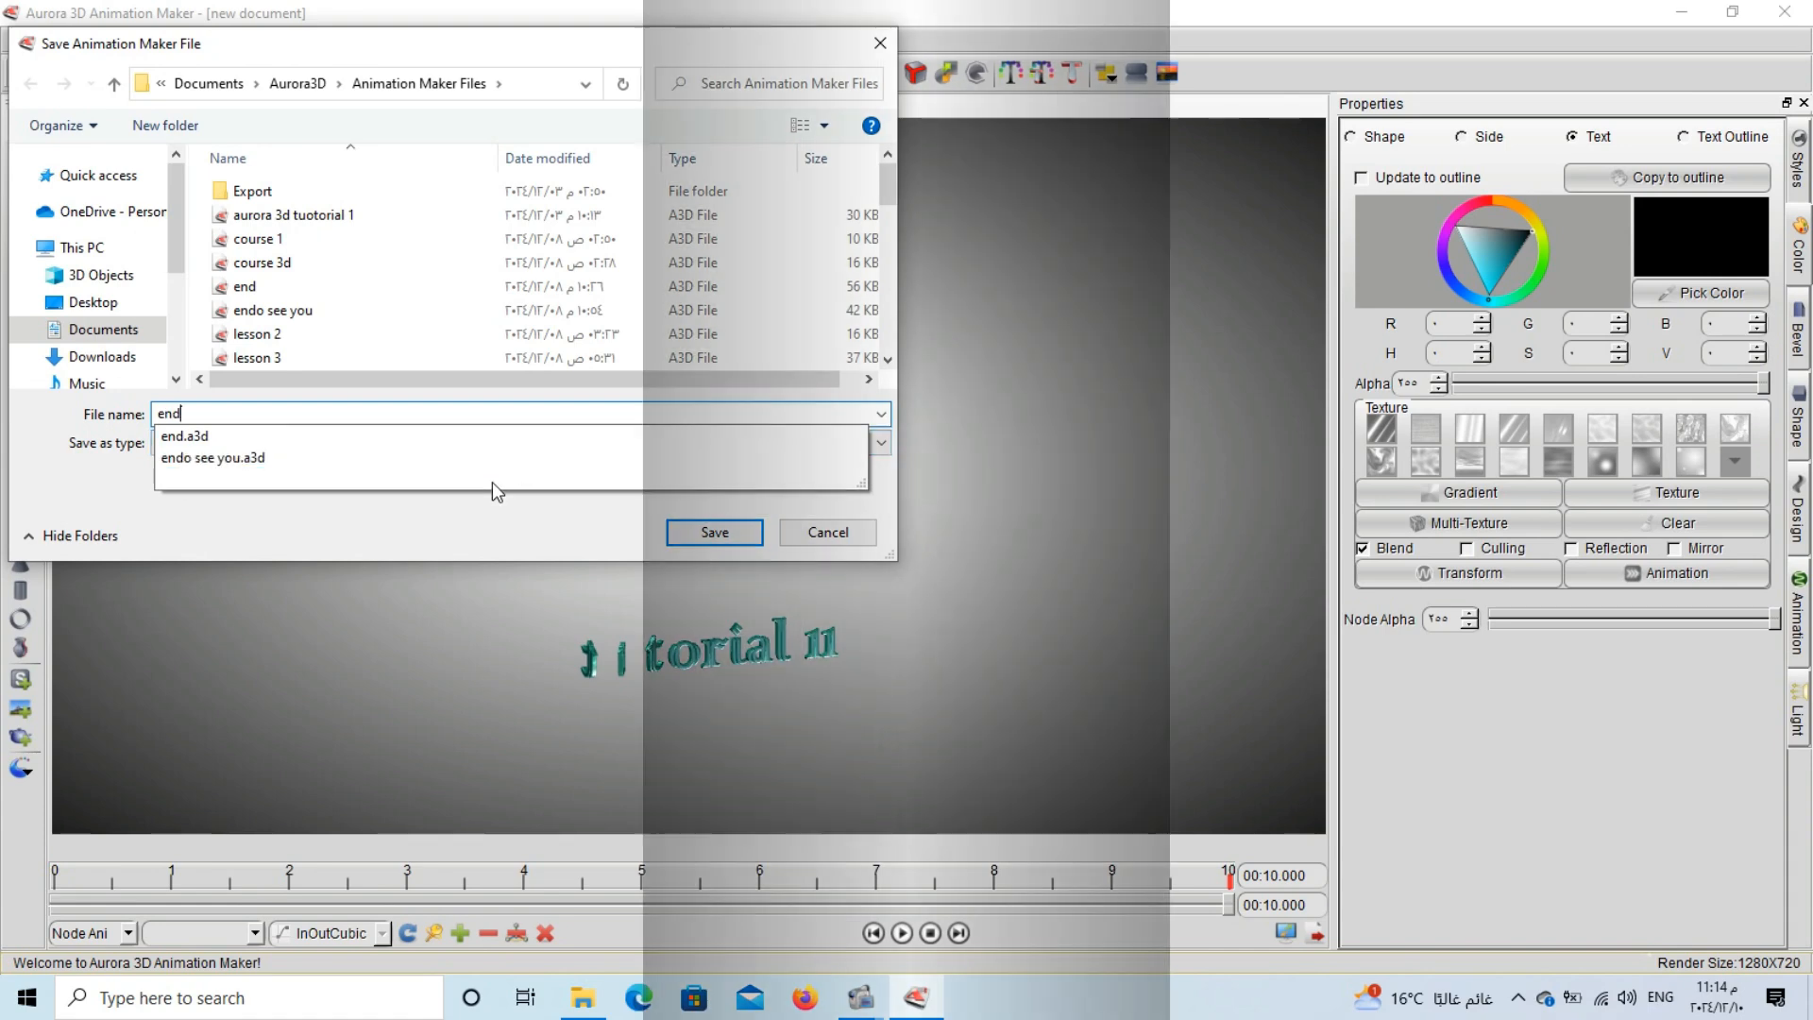